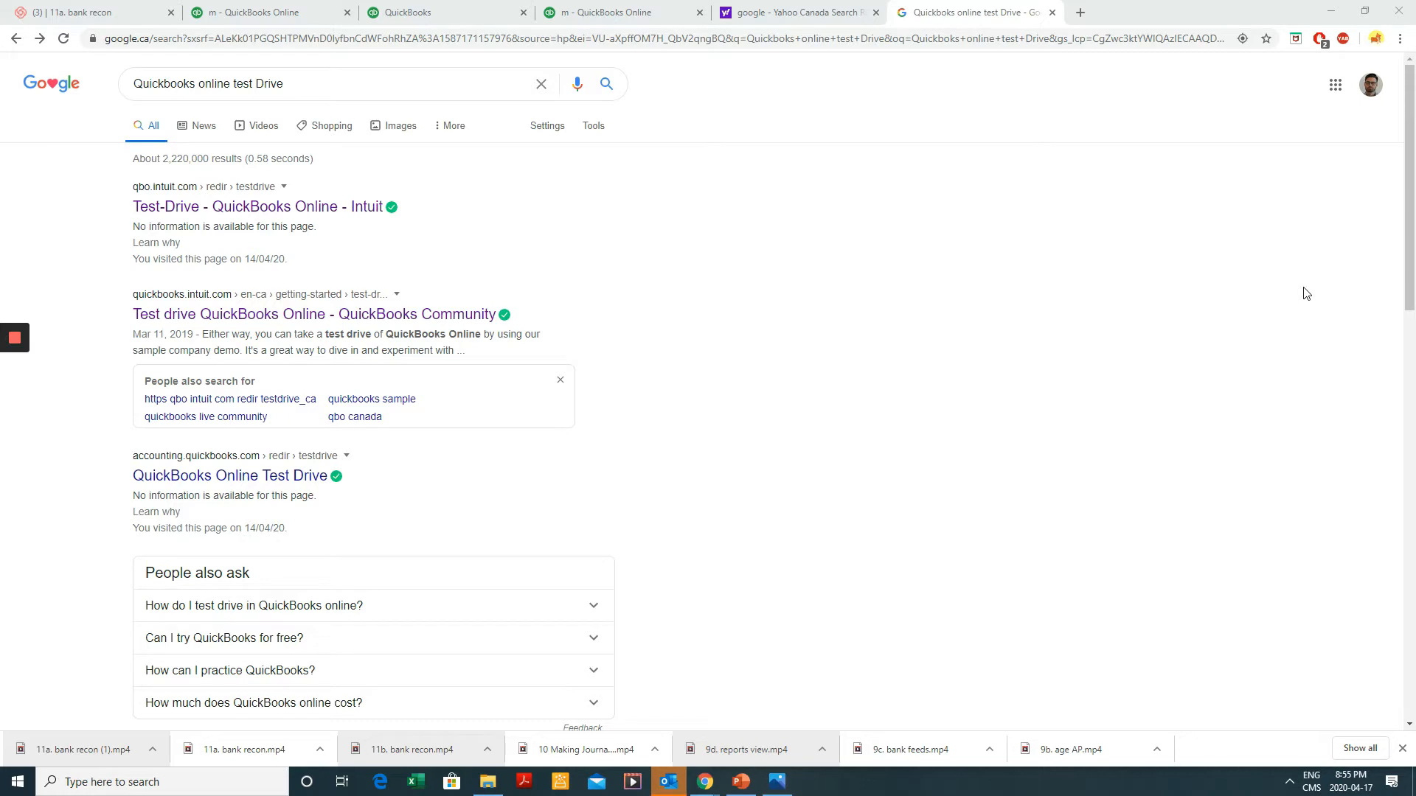
# - Open the Test-Drive - QuickBooks Online - Intuit result from the search results
pyautogui.click(373, 207)
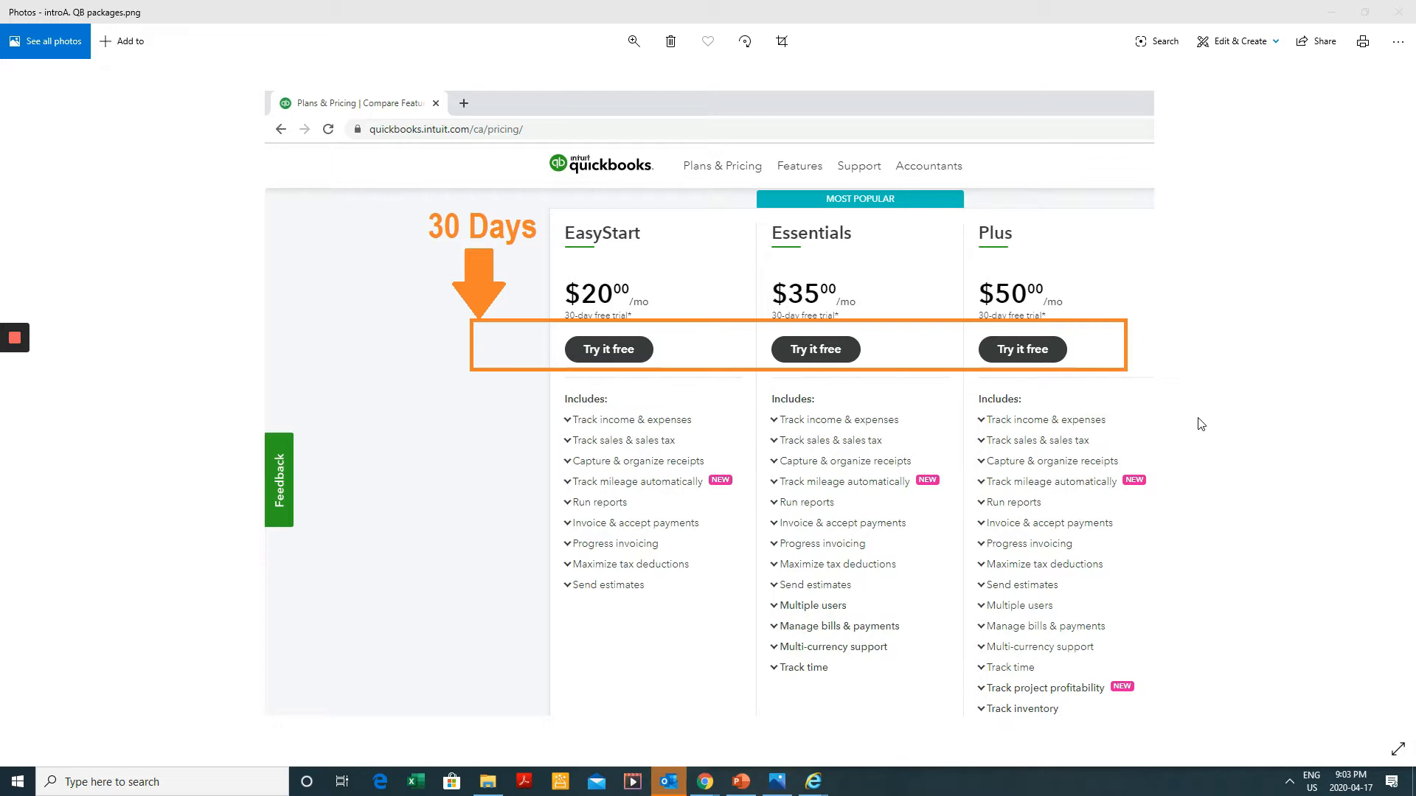
pyautogui.click(1130, 393)
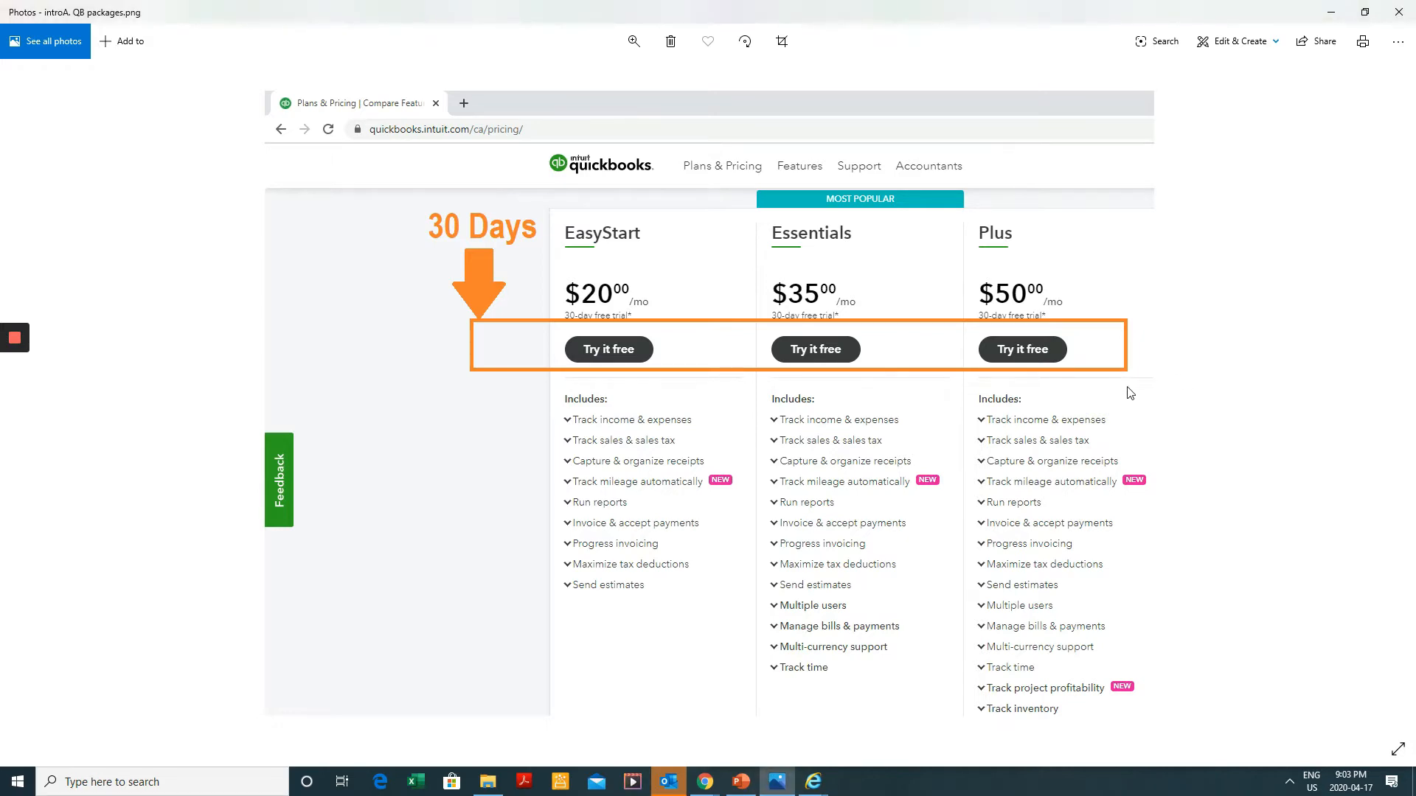
pyautogui.press('Right')
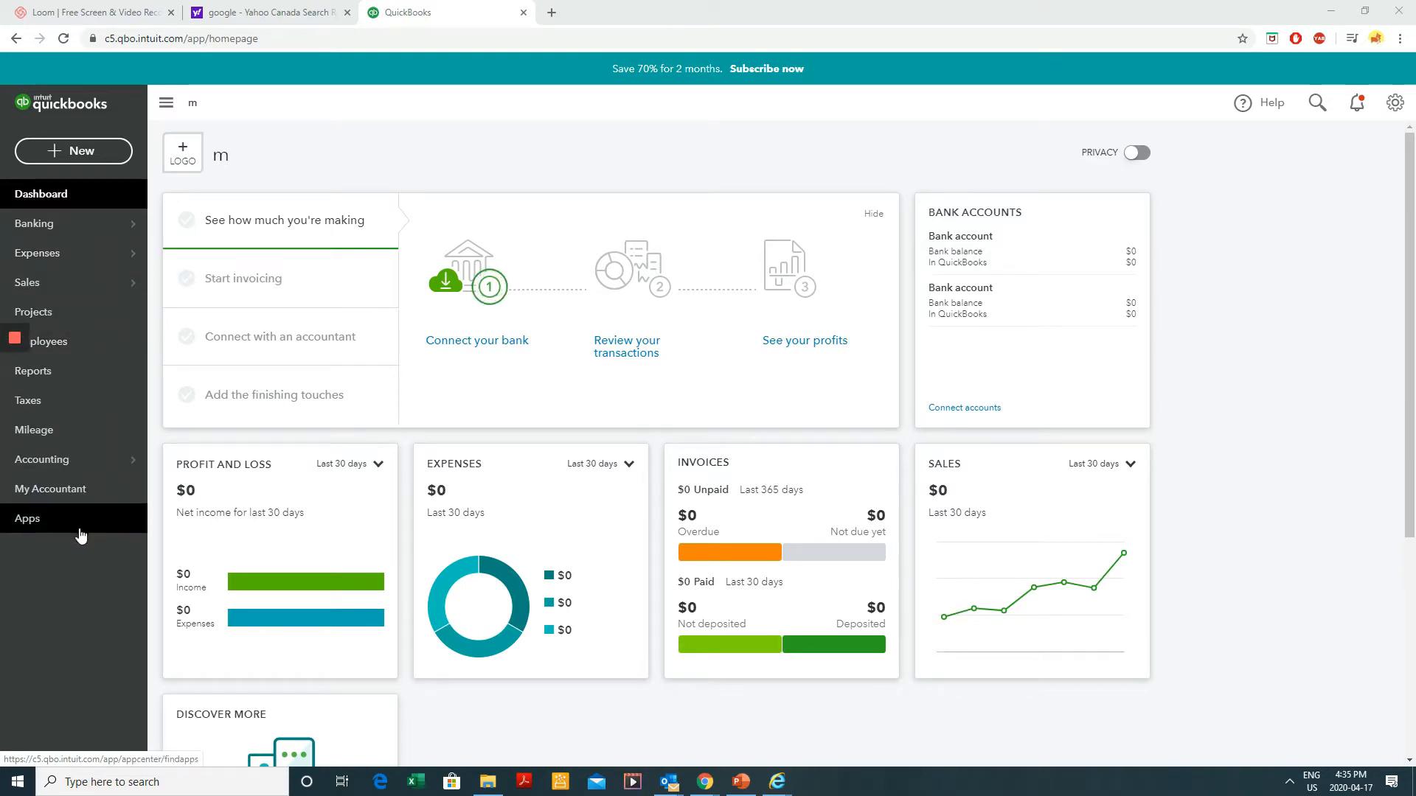
# - Open the Reports page and look over the standard report categories
pyautogui.click(119, 378)
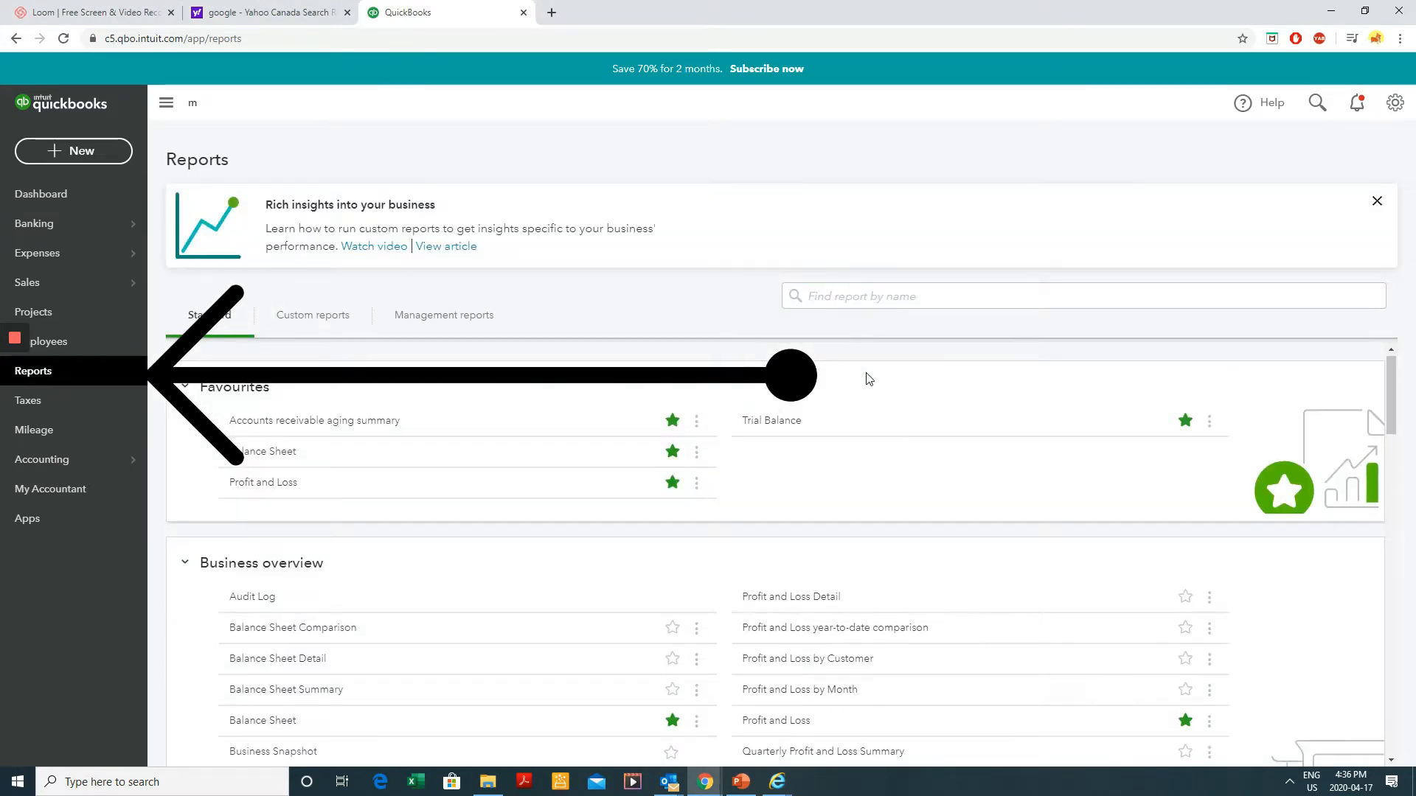
pyautogui.scroll(-11, 868, 378)
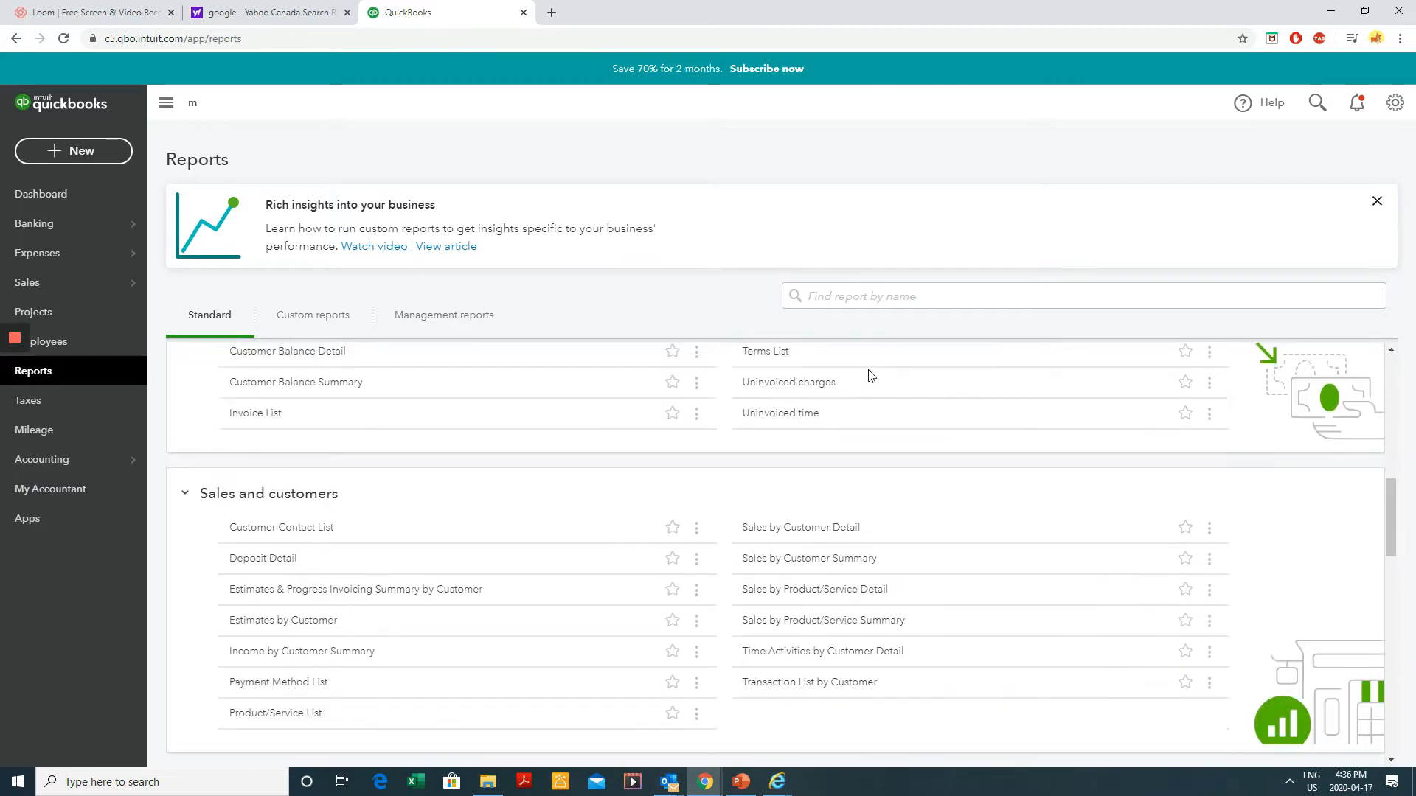
pyautogui.scroll(-3, 869, 376)
pyautogui.scroll(14, 877, 376)
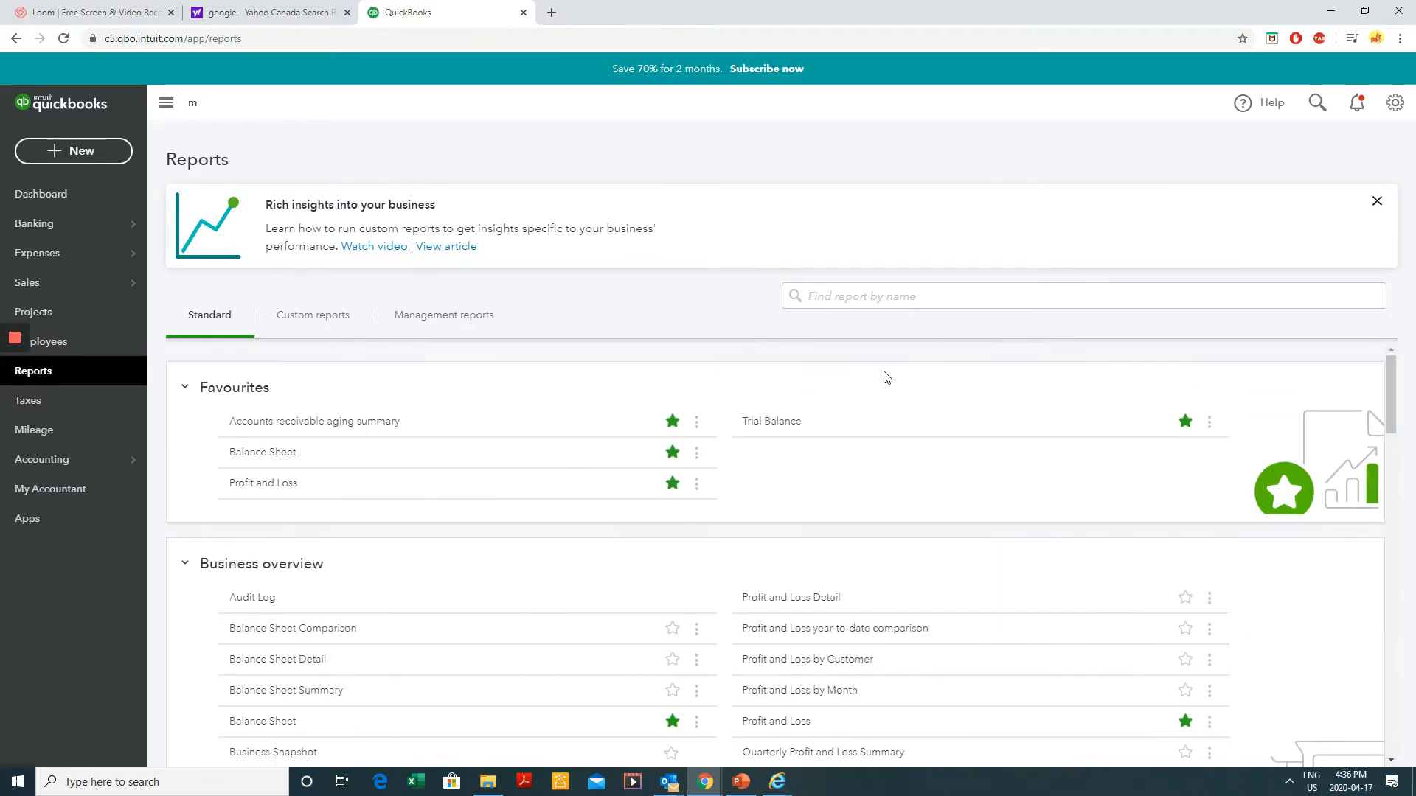
# - Remove the Balance Sheet report from the favourites and add it back
pyautogui.click(673, 453)
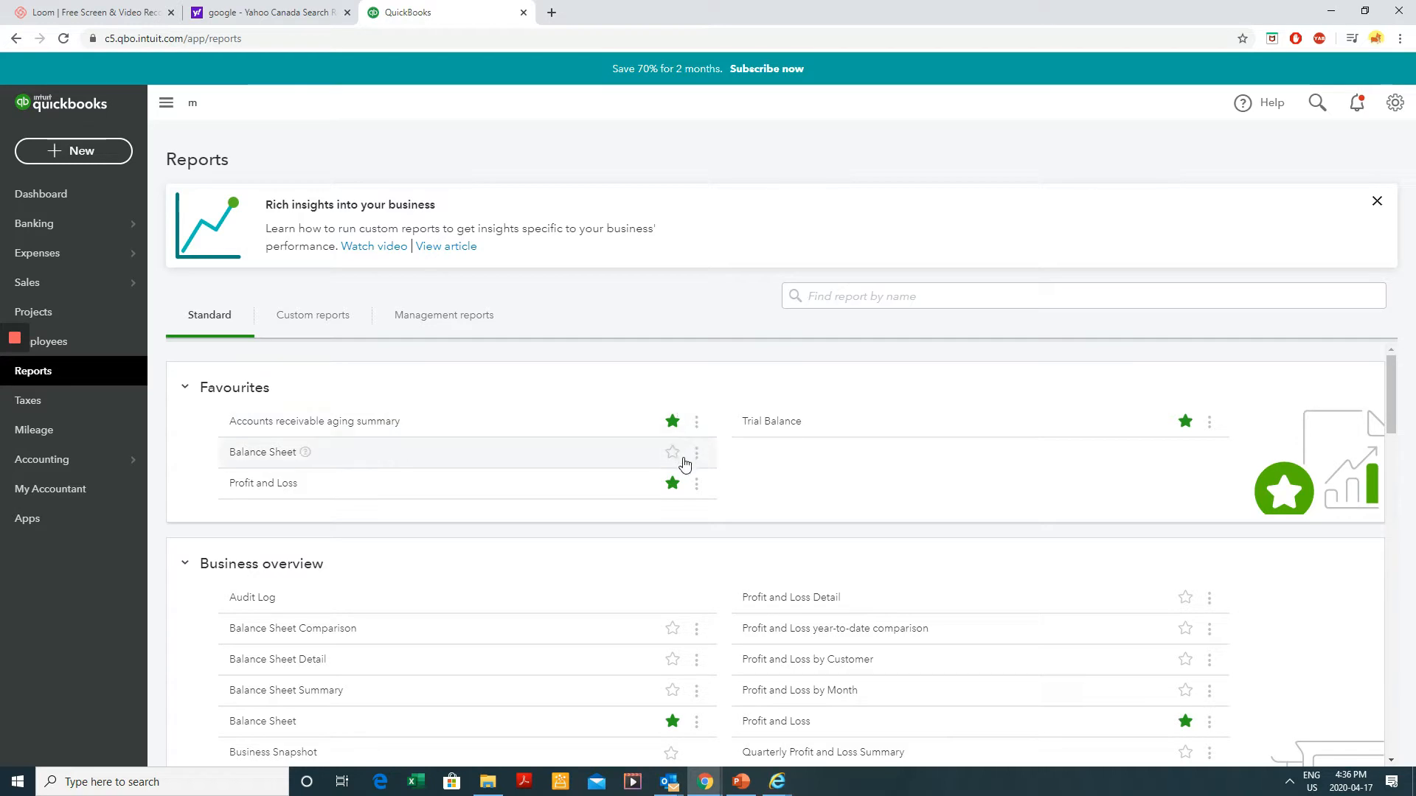
pyautogui.click(677, 455)
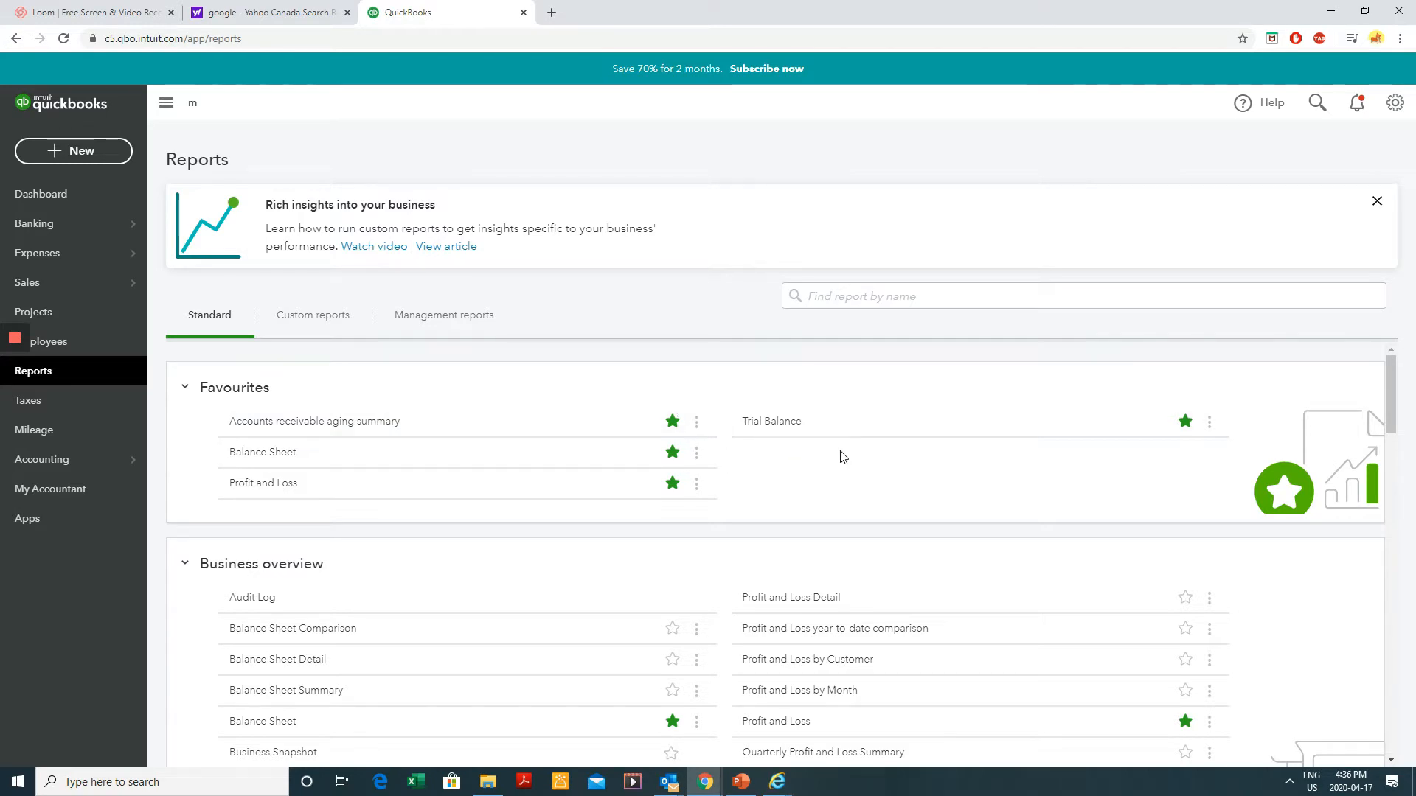
# - Look through the Business overview, Who owes you, and Sales and customers reports for ones worth marking as favourites
pyautogui.scroll(-4, 811, 472)
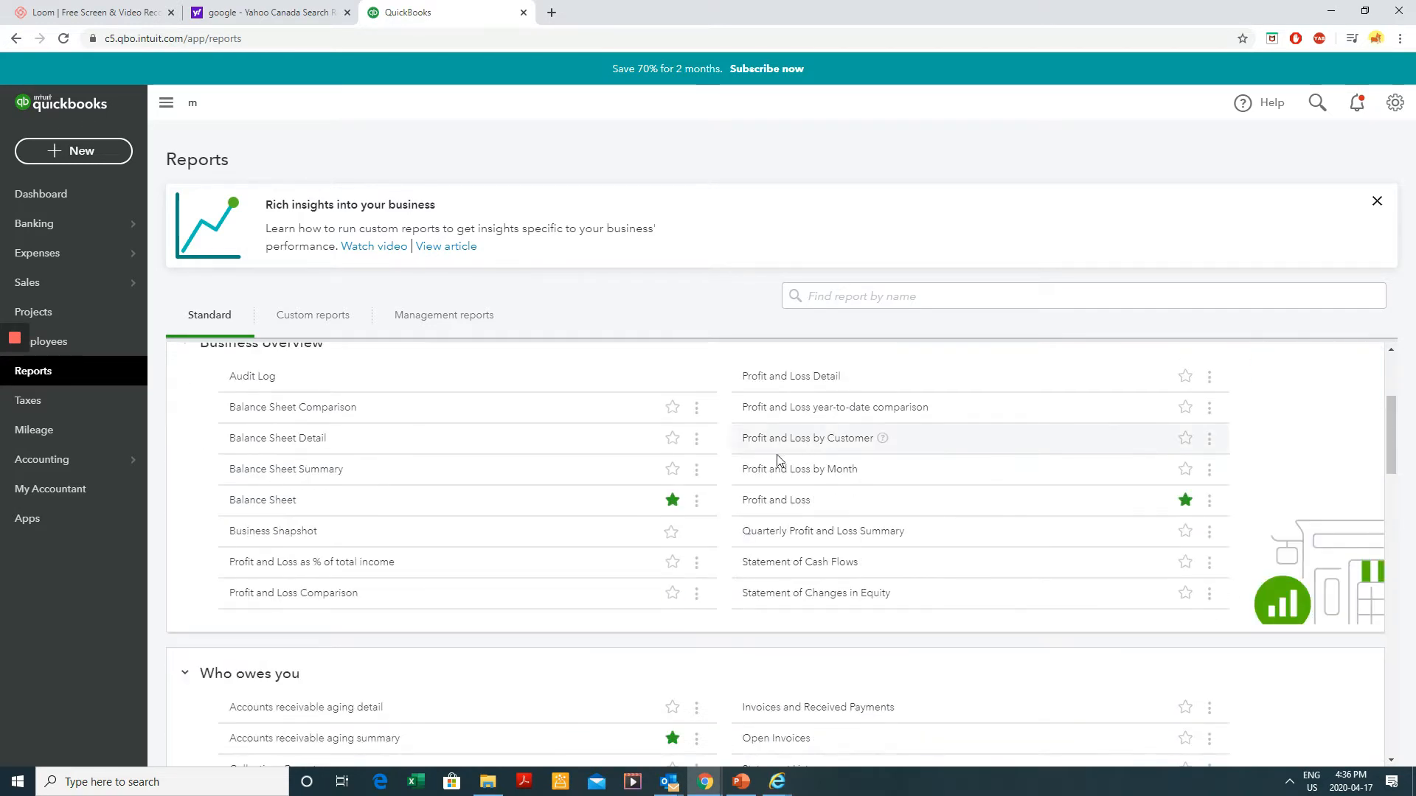
pyautogui.scroll(-1, 694, 509)
pyautogui.scroll(-3, 690, 516)
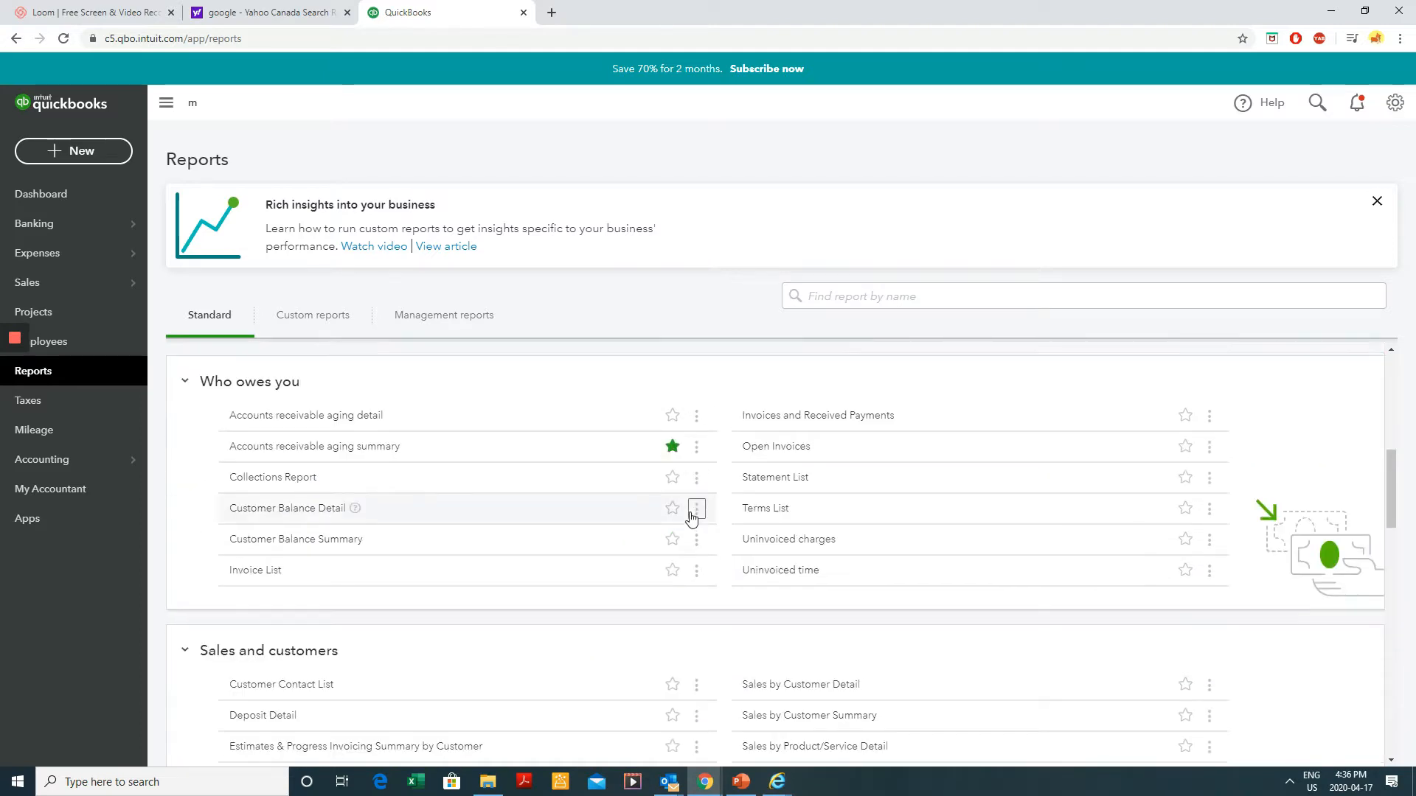
pyautogui.scroll(7, 700, 515)
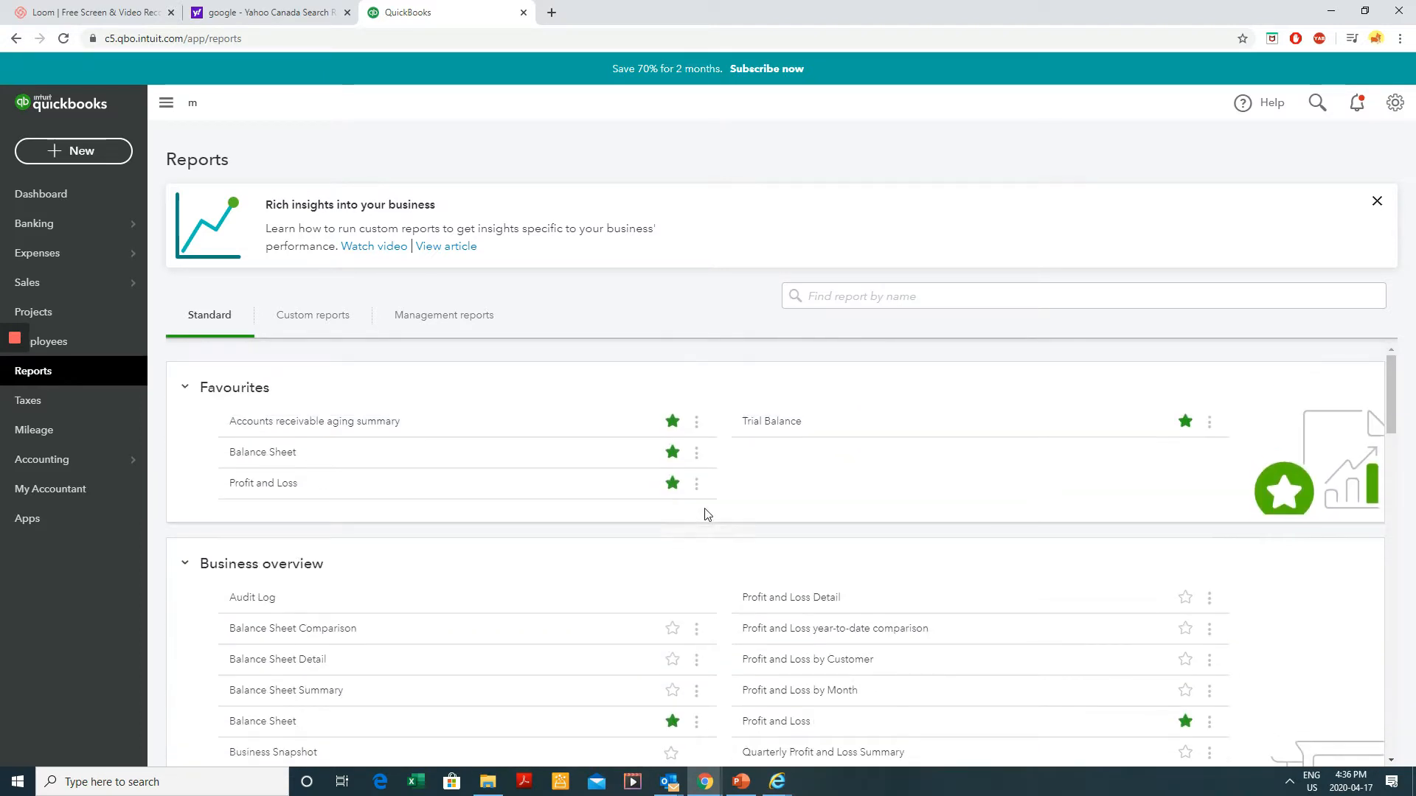
pyautogui.click(674, 628)
pyautogui.scroll(-6, 697, 594)
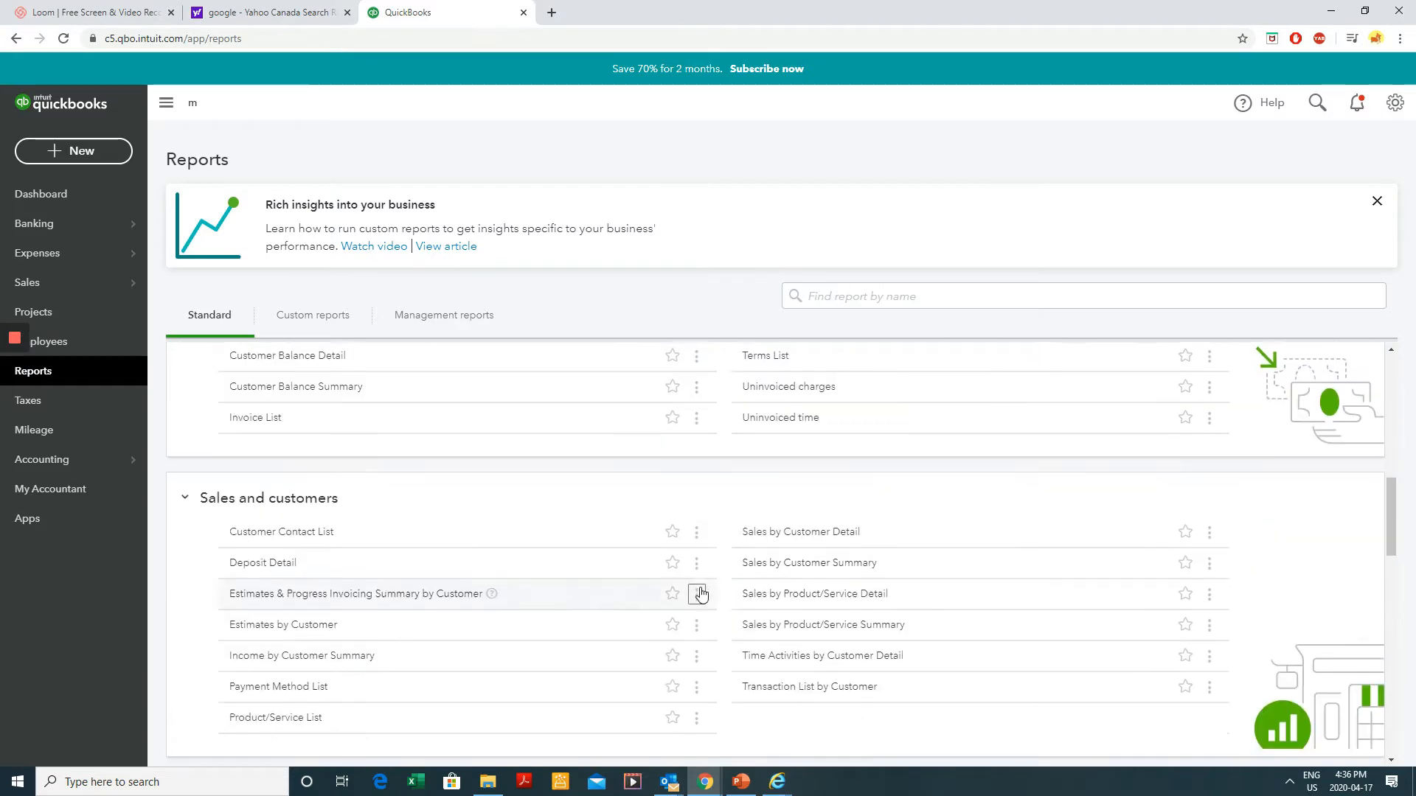
pyautogui.scroll(5, 704, 575)
pyautogui.scroll(1, 693, 557)
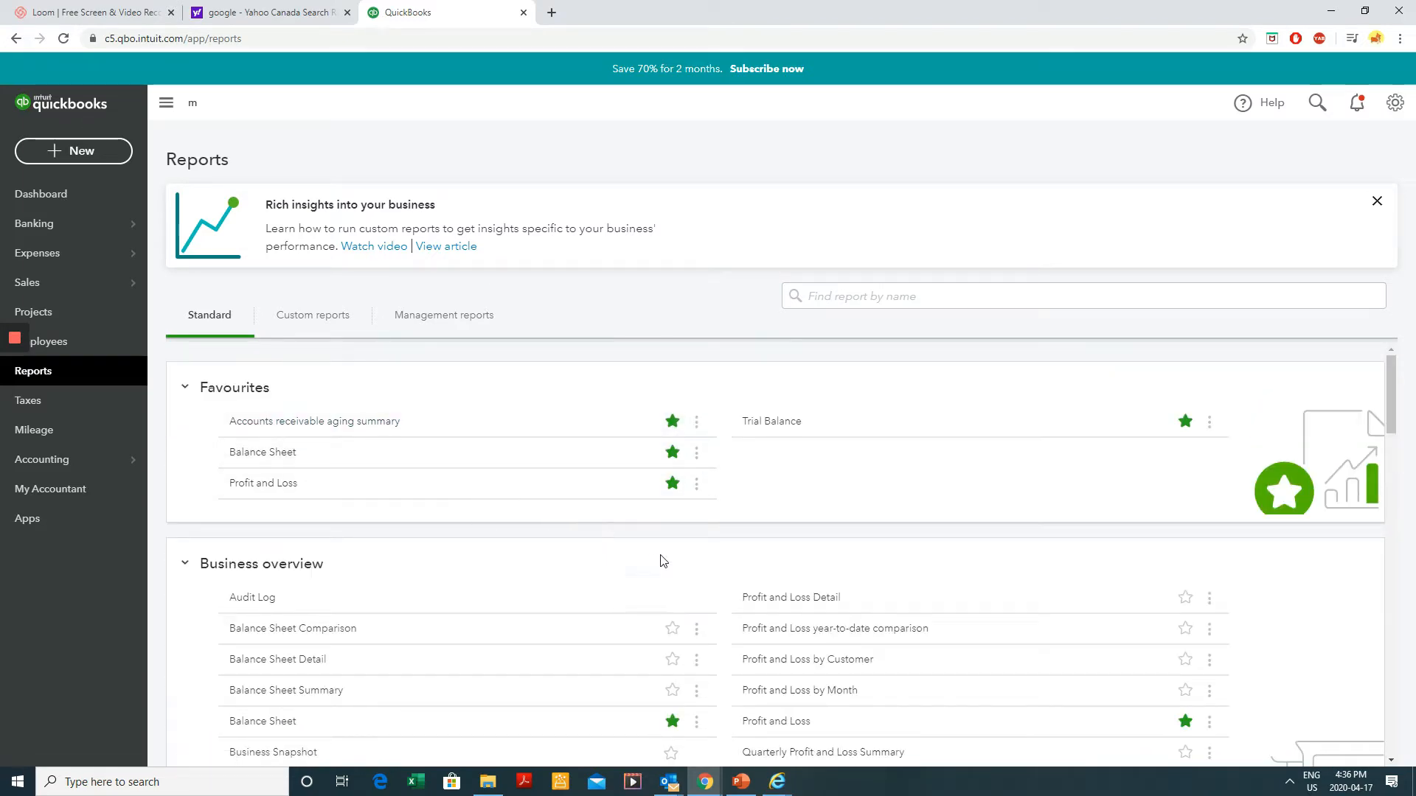
# - Search the Reports page for "aging summar" and go to the match in the What you owe section
pyautogui.hotkey('ctrl', 'f')
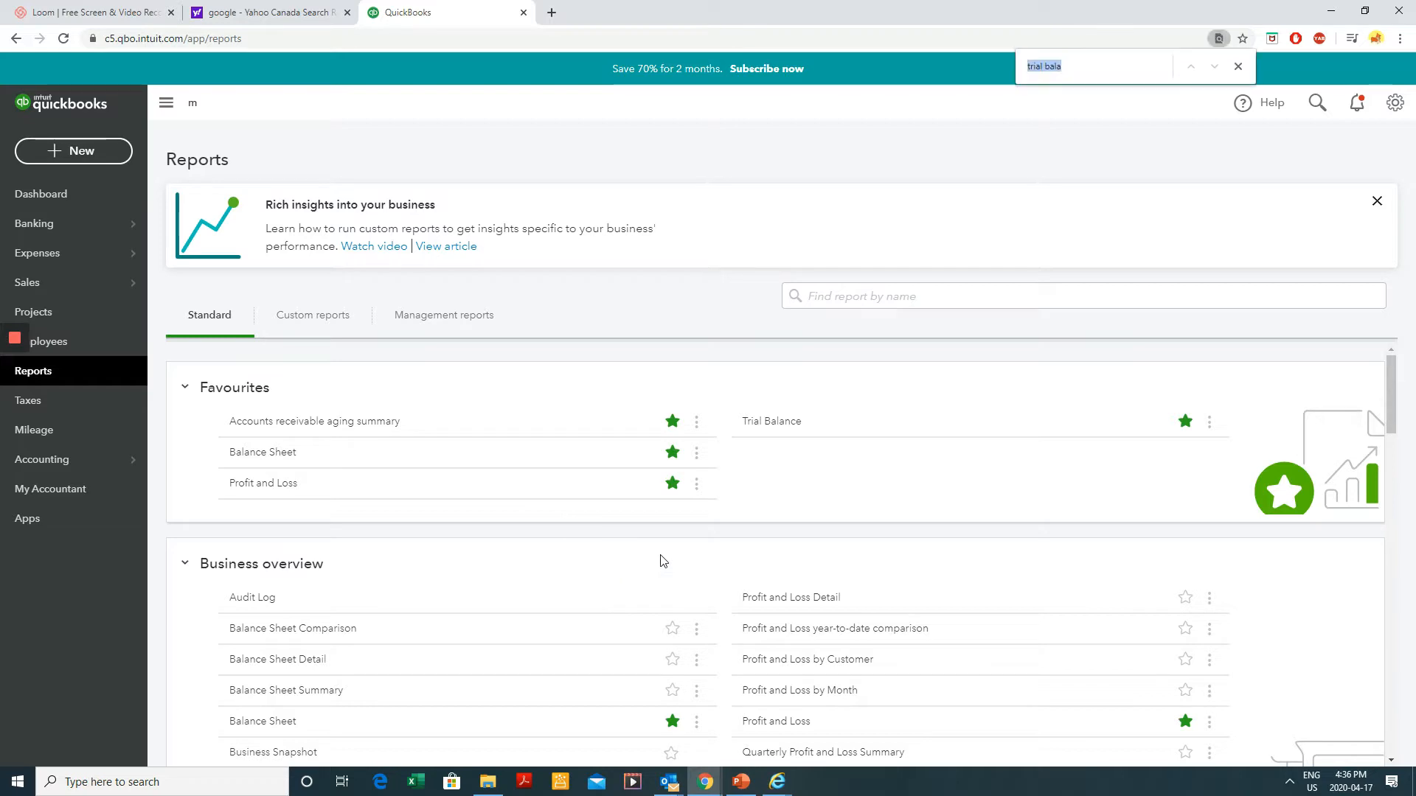
pyautogui.write('ageing')
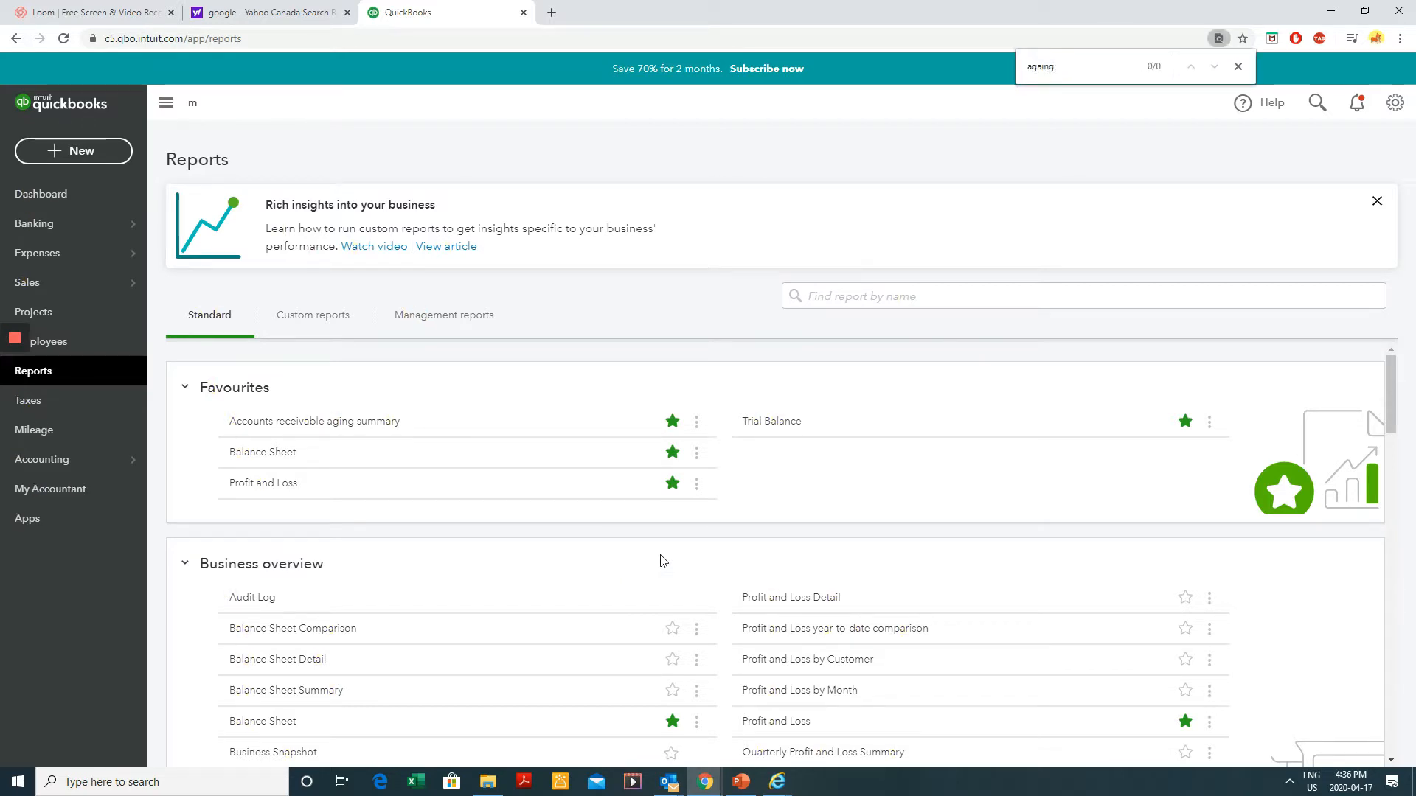
pyautogui.write(' summ')
pyautogui.press('BackSpace')
pyautogui.press('BackSpace')
pyautogui.press('BackSpace')
pyautogui.press('BackSpace')
pyautogui.press('BackSpace')
pyautogui.press('BackSpace')
pyautogui.press('BackSpace')
pyautogui.press('BackSpace')
pyautogui.press('BackSpace')
pyautogui.write('ing')
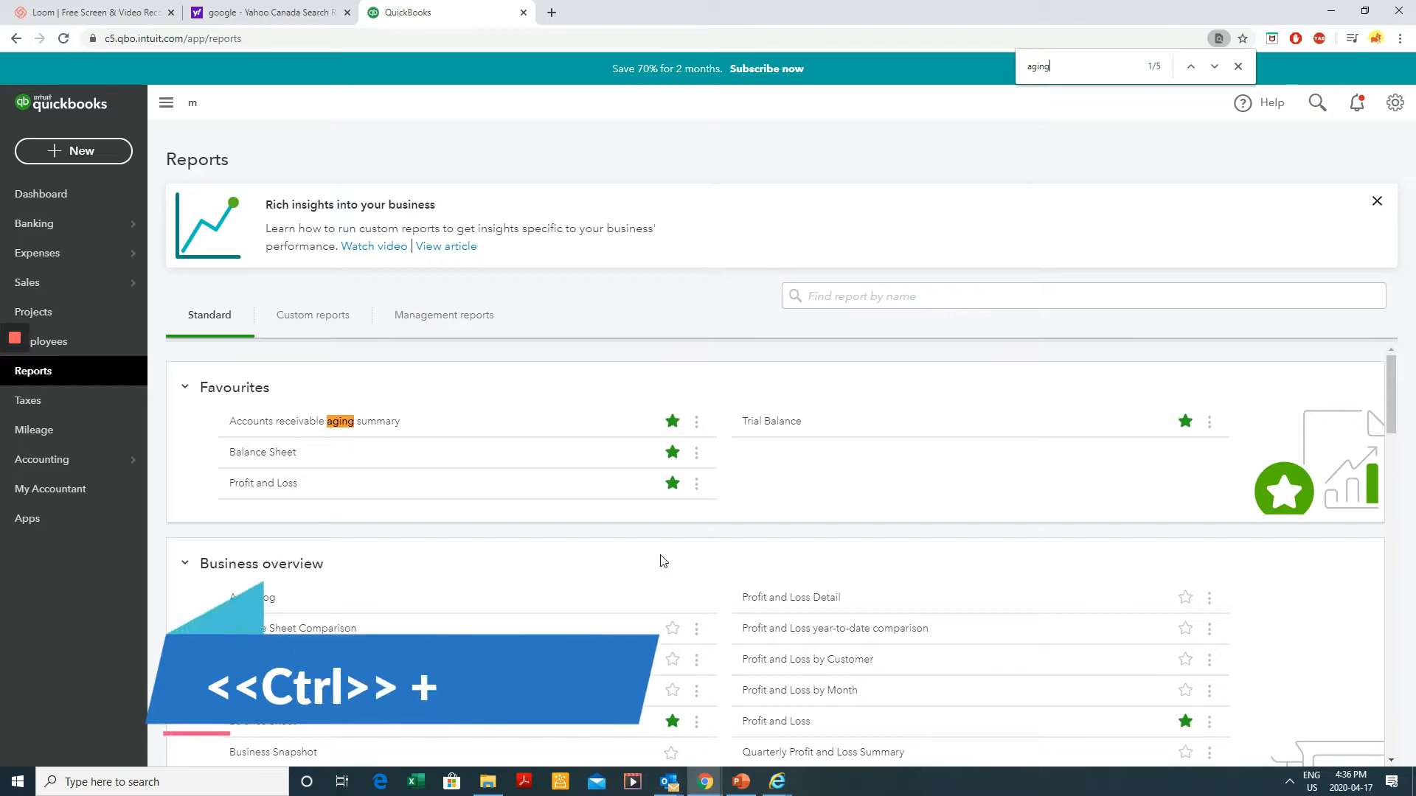
pyautogui.write(' summa')
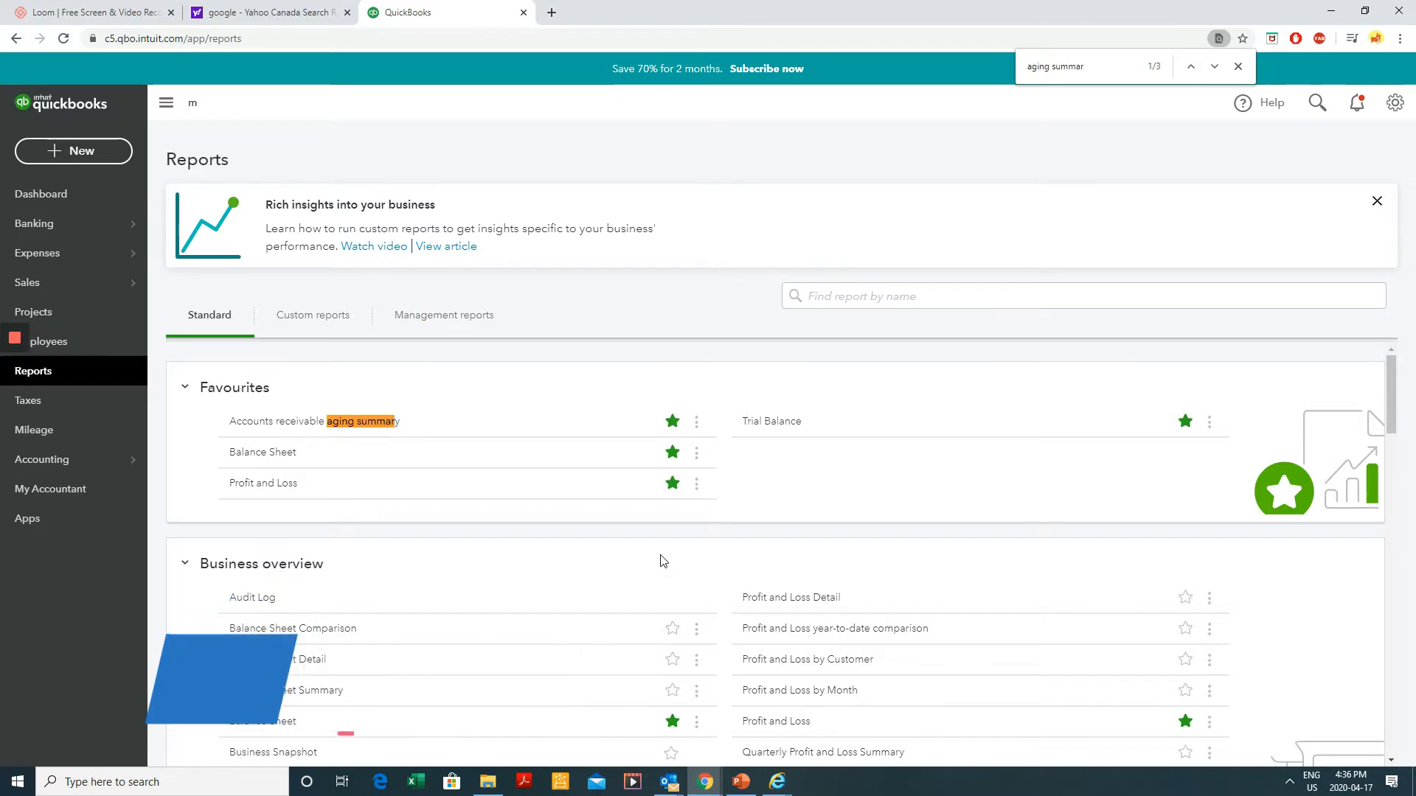
pyautogui.write('r')
pyautogui.press('Return')
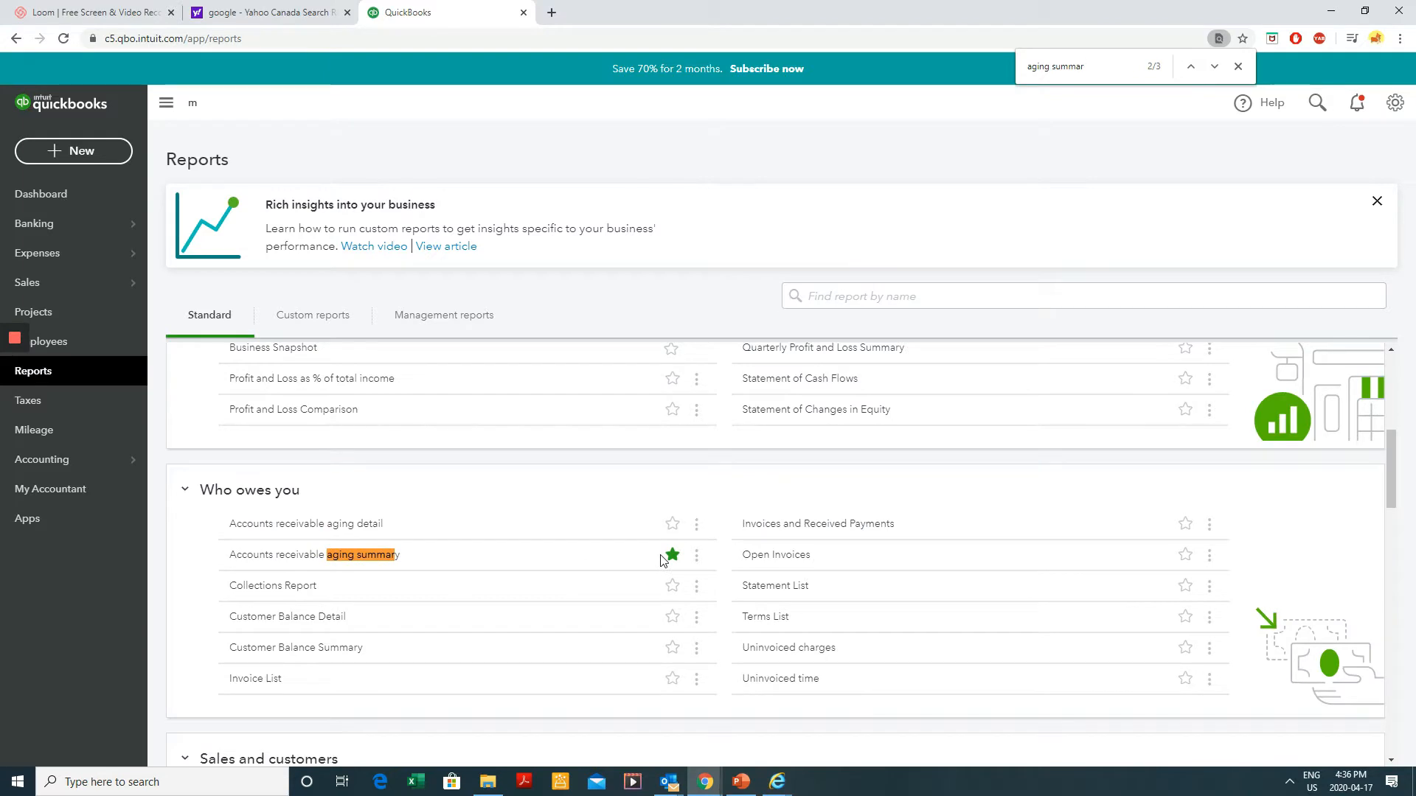
pyautogui.press('Return')
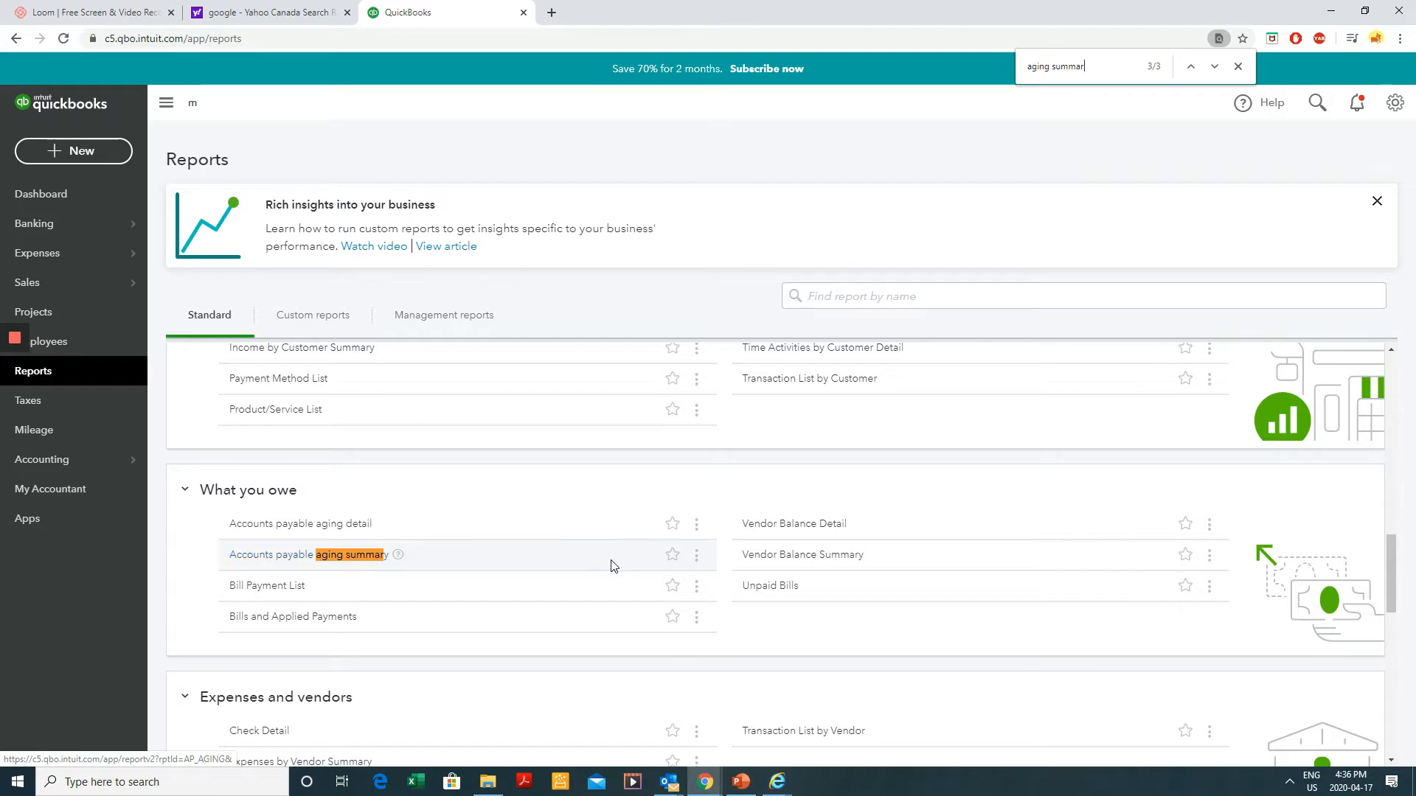
# - Add the Accounts payable aging summary report to the favourites and check the Favourites section
pyautogui.click(670, 556)
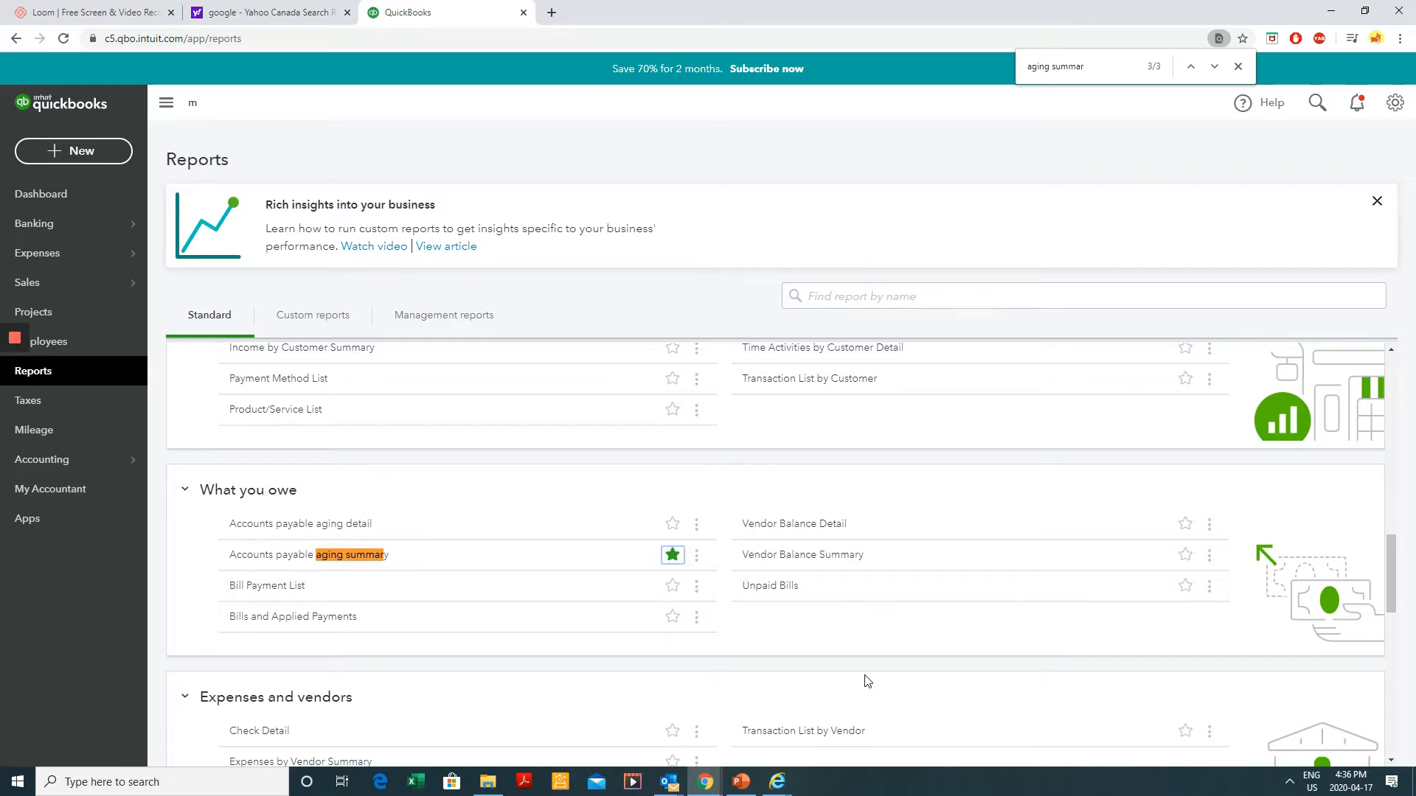
pyautogui.scroll(-2, 840, 680)
pyautogui.scroll(10, 815, 623)
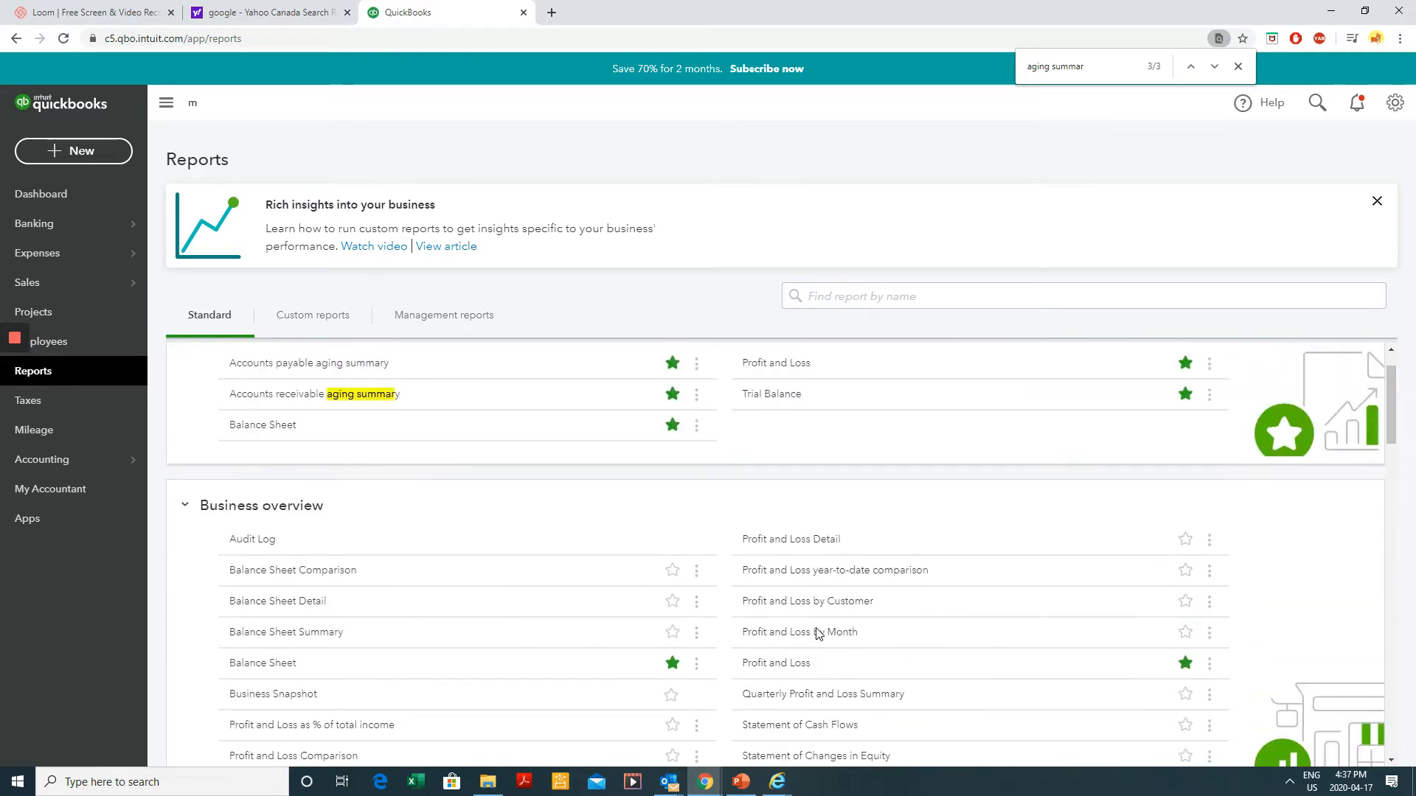
pyautogui.scroll(1, 817, 634)
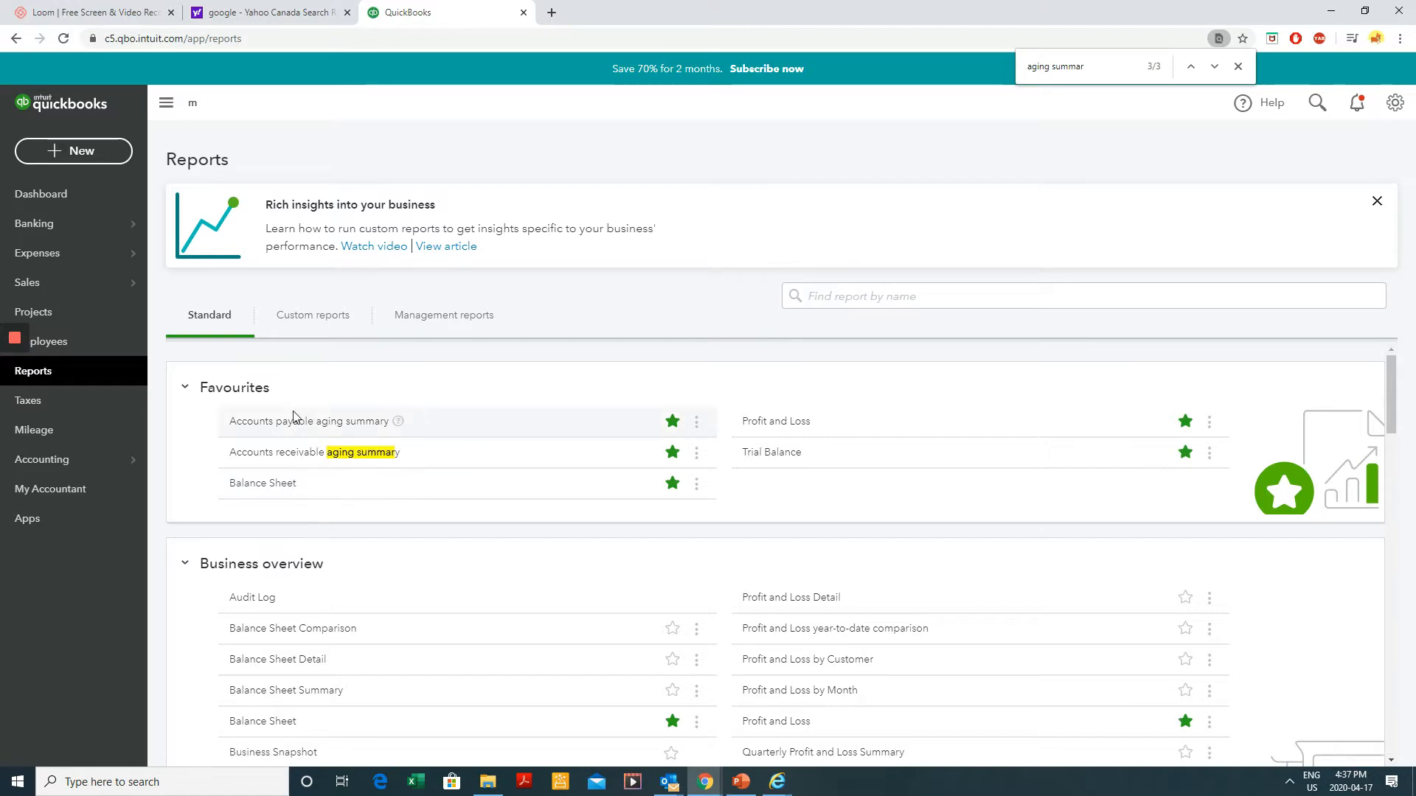
pyautogui.scroll(-15, 883, 582)
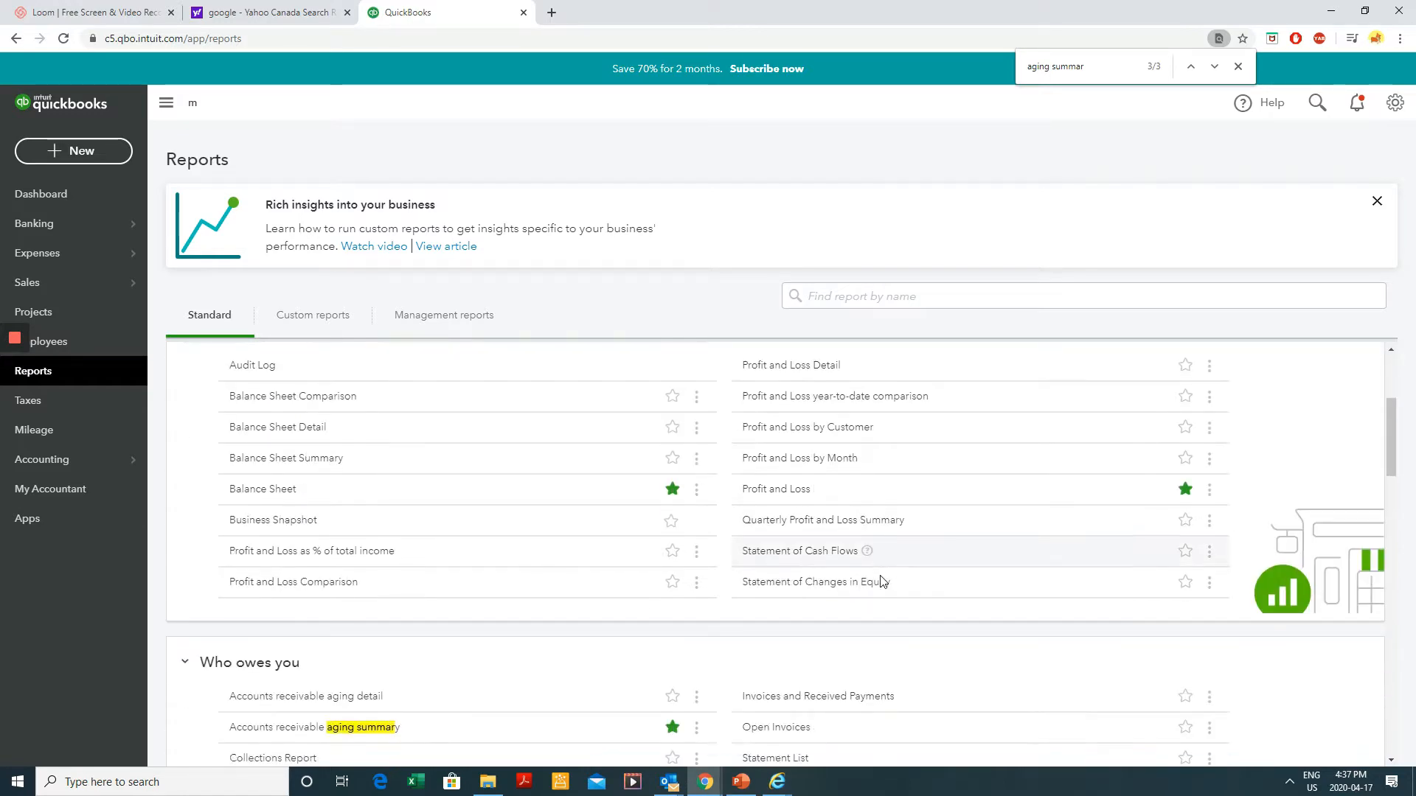
pyautogui.scroll(5, 885, 584)
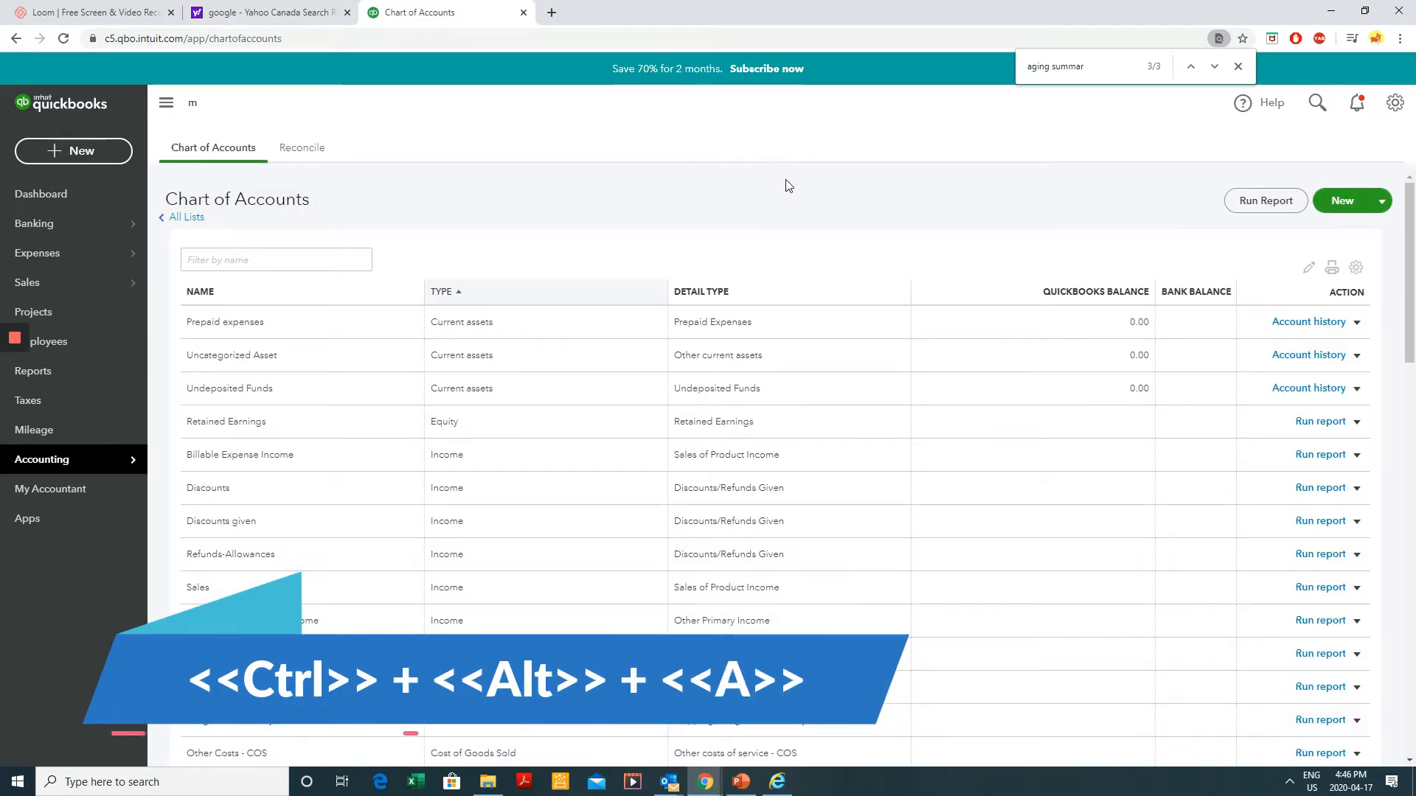
# - Enable and show account numbers for the chart of accounts in the advanced company settings, then save and close the settings
pyautogui.scroll(-4, 803, 194)
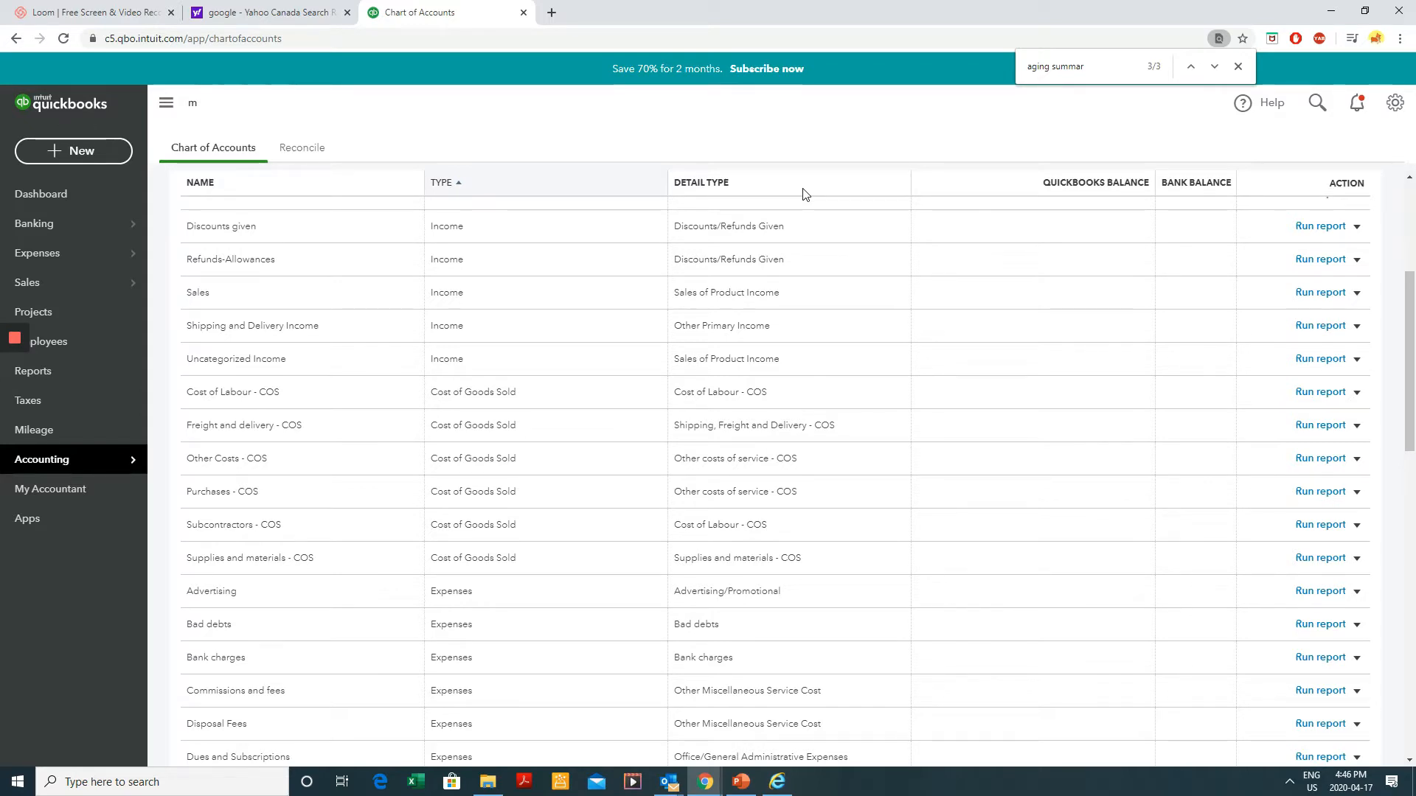
pyautogui.click(1393, 109)
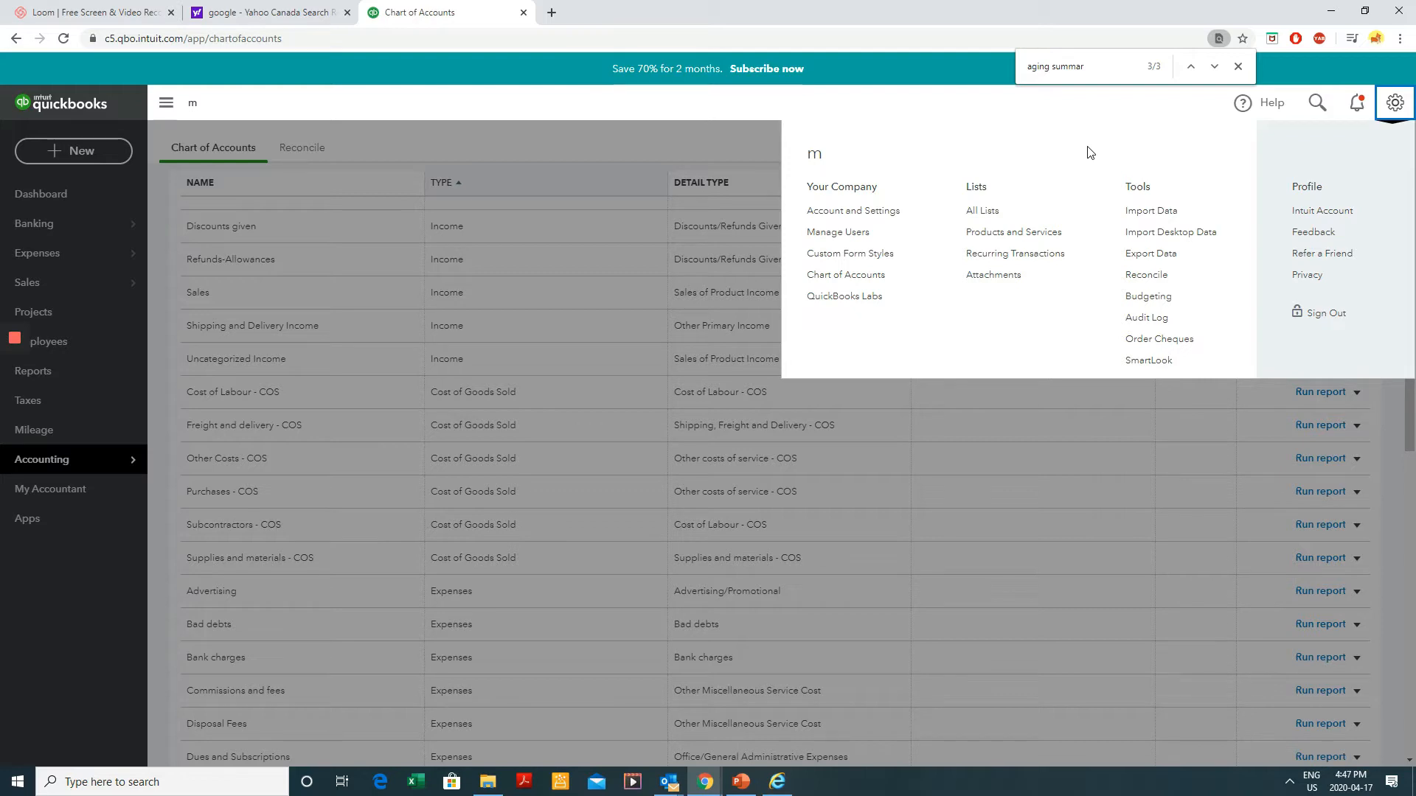
pyautogui.click(856, 214)
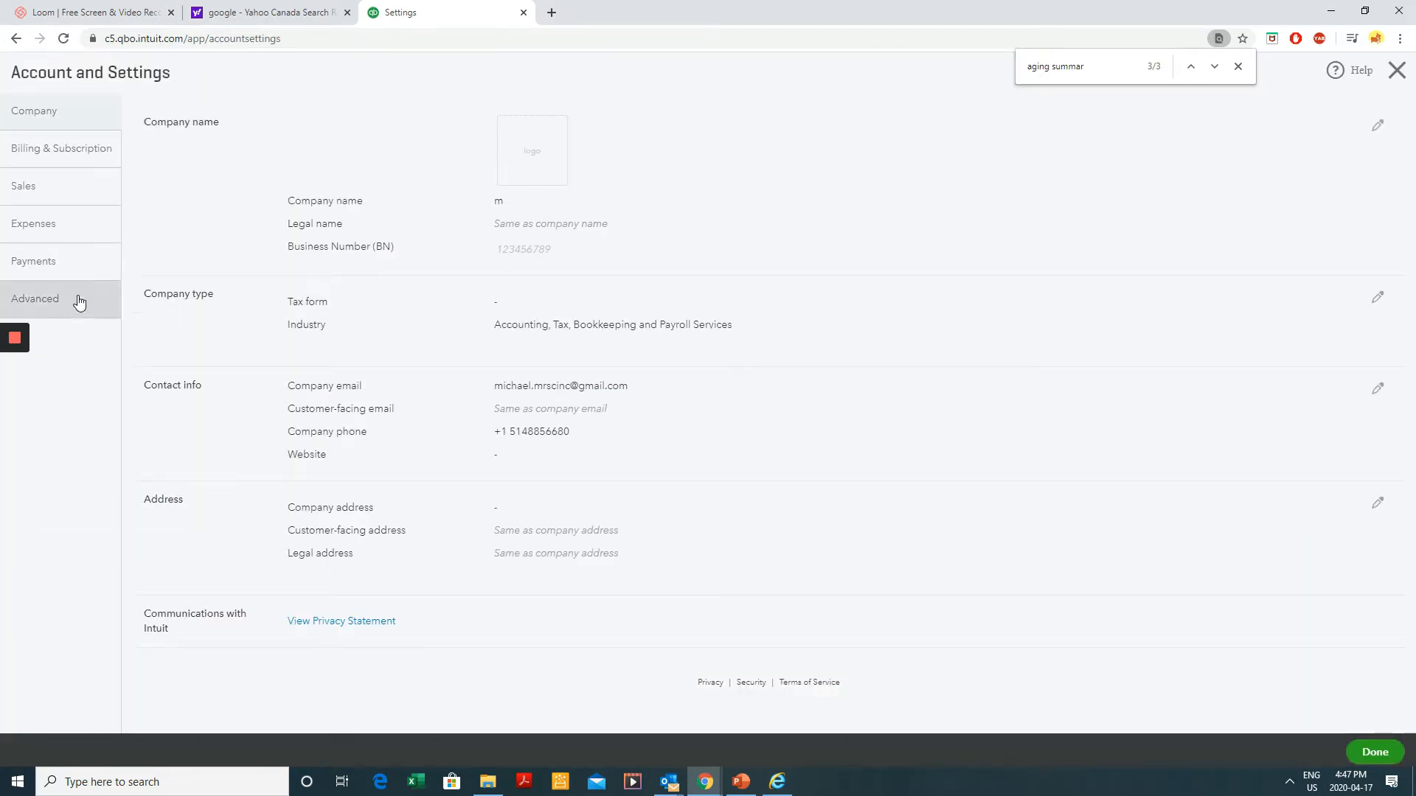
pyautogui.click(79, 303)
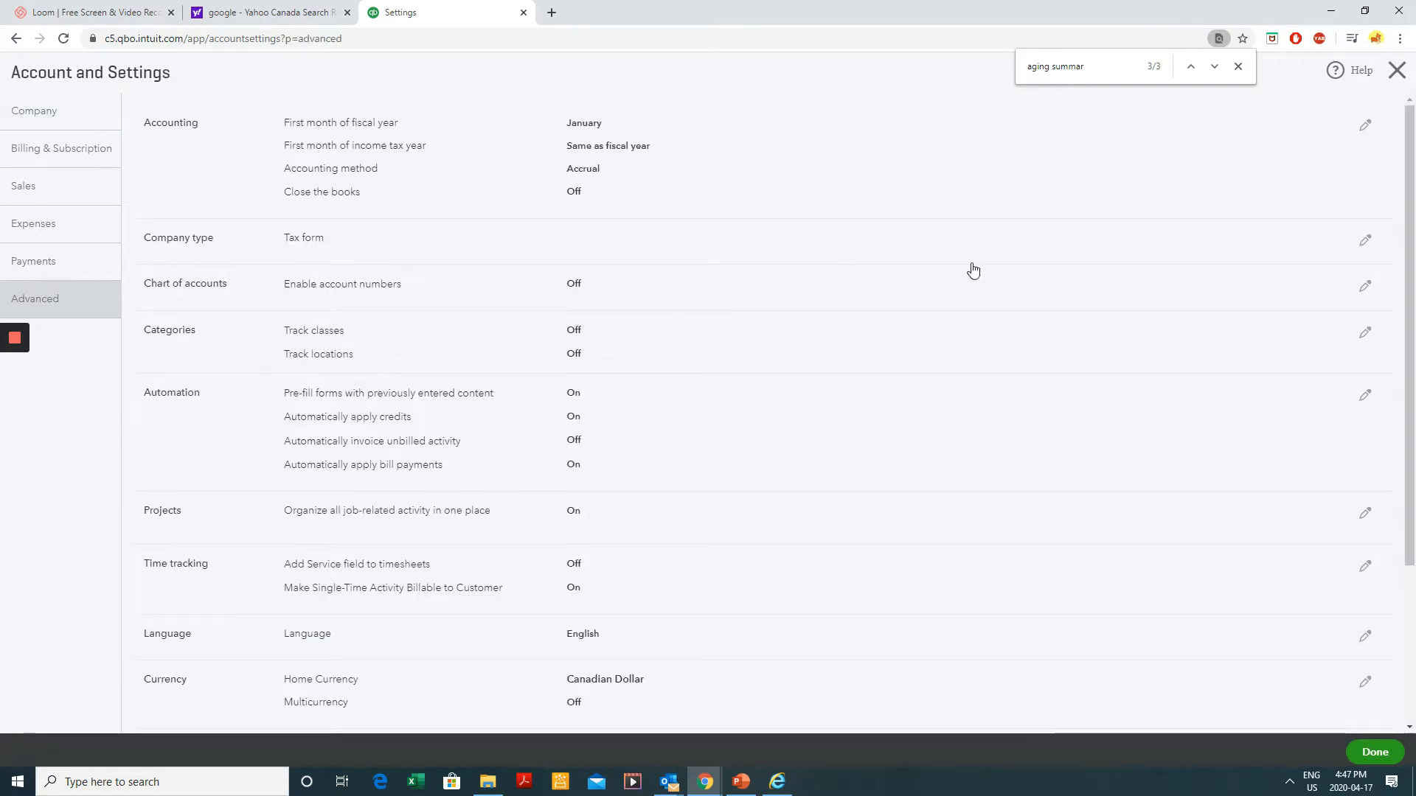
pyautogui.click(1365, 287)
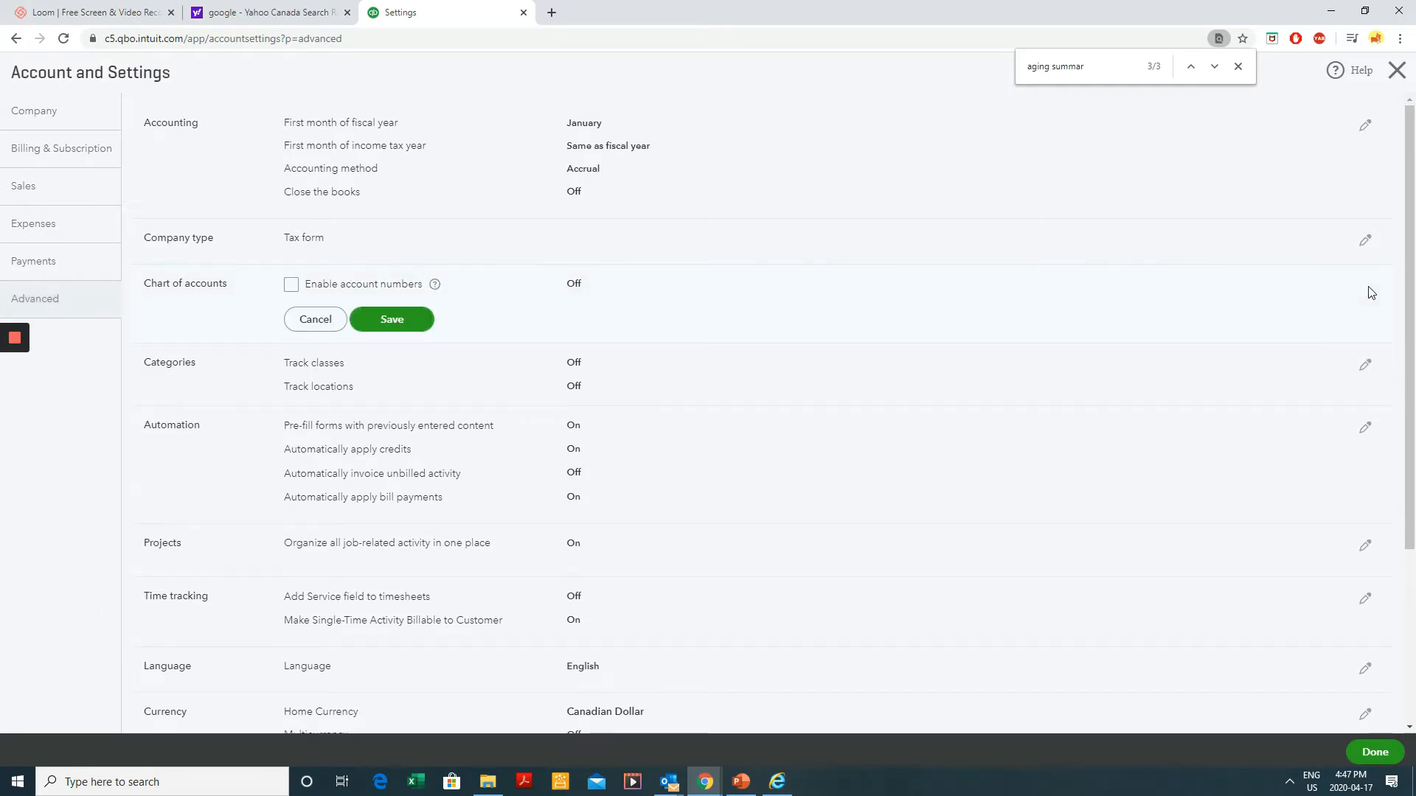
pyautogui.click(291, 285)
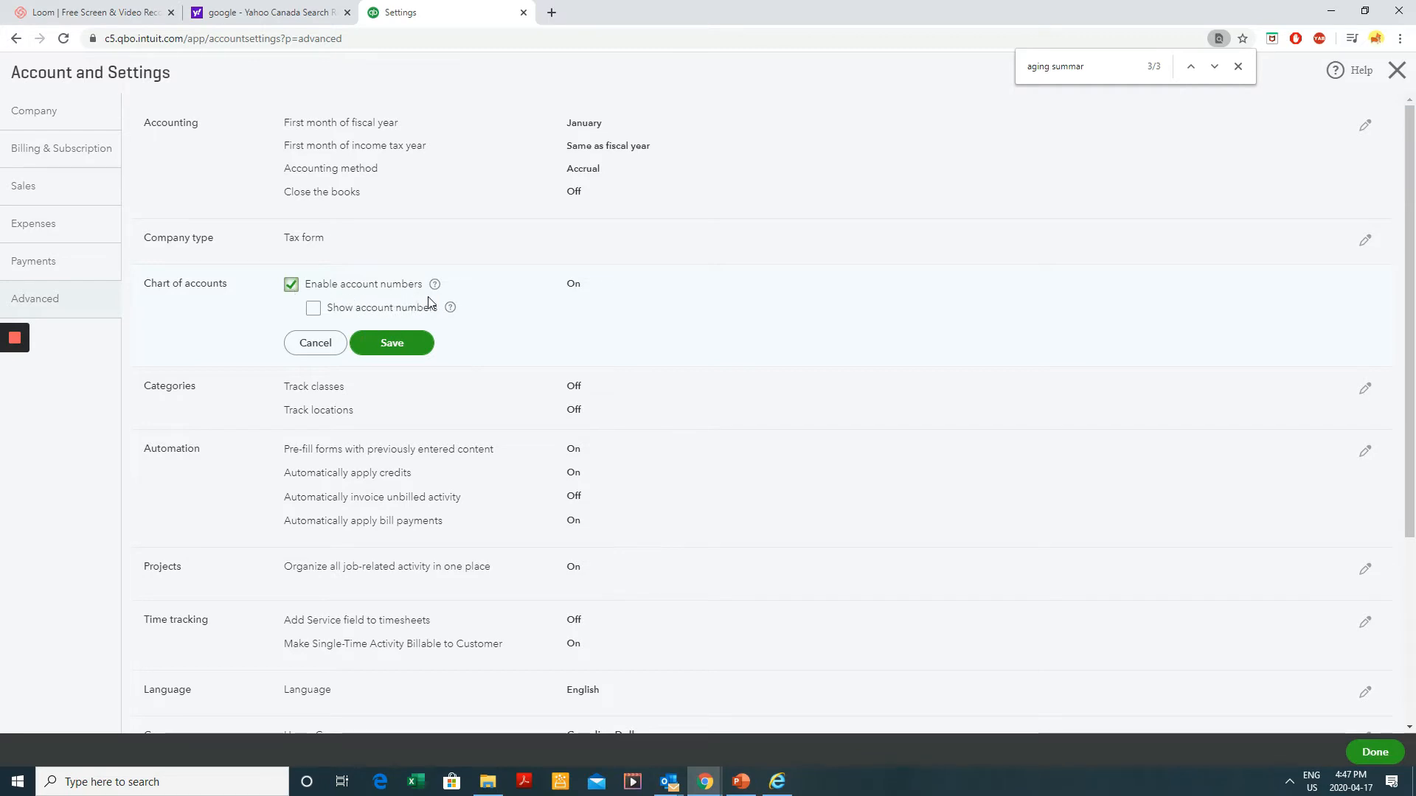
pyautogui.click(313, 310)
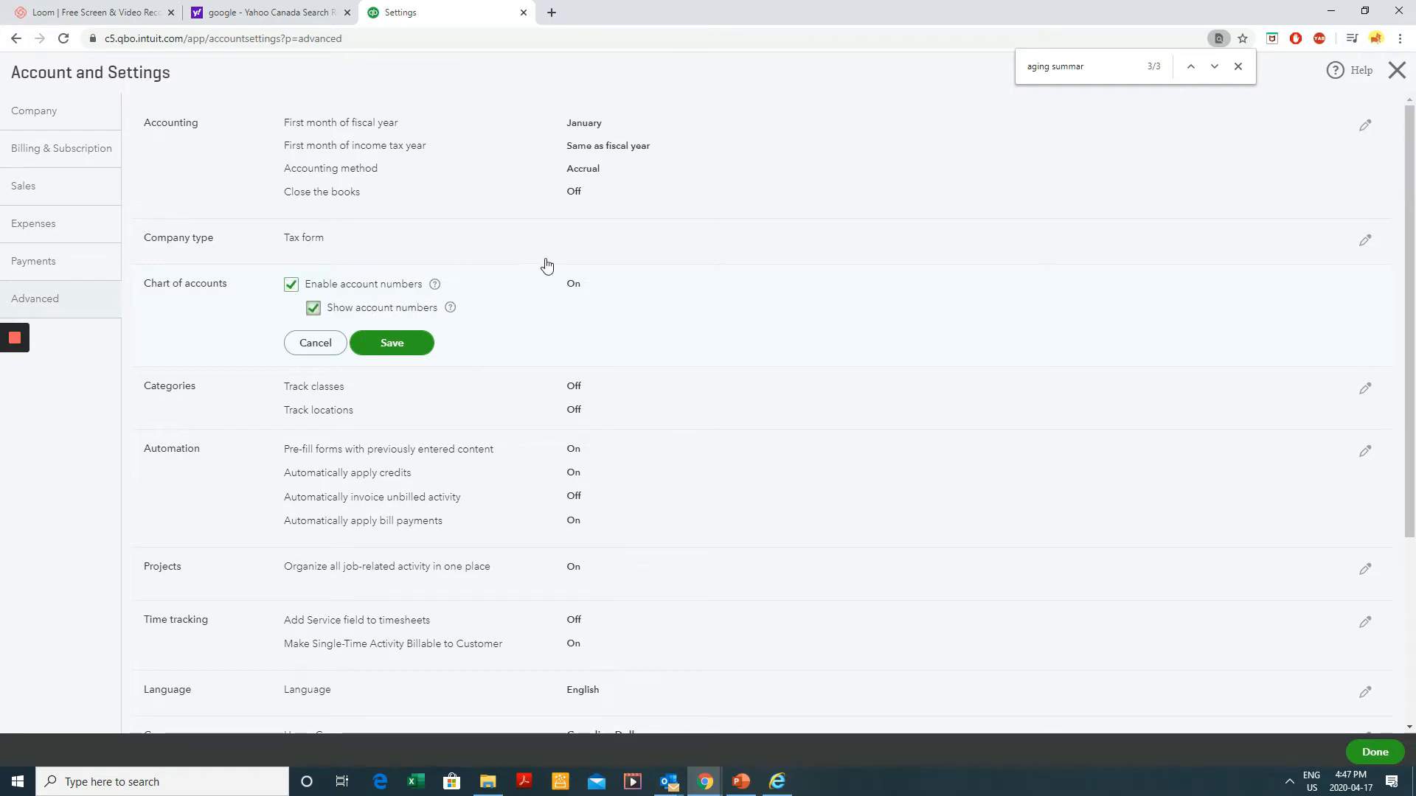
pyautogui.click(383, 344)
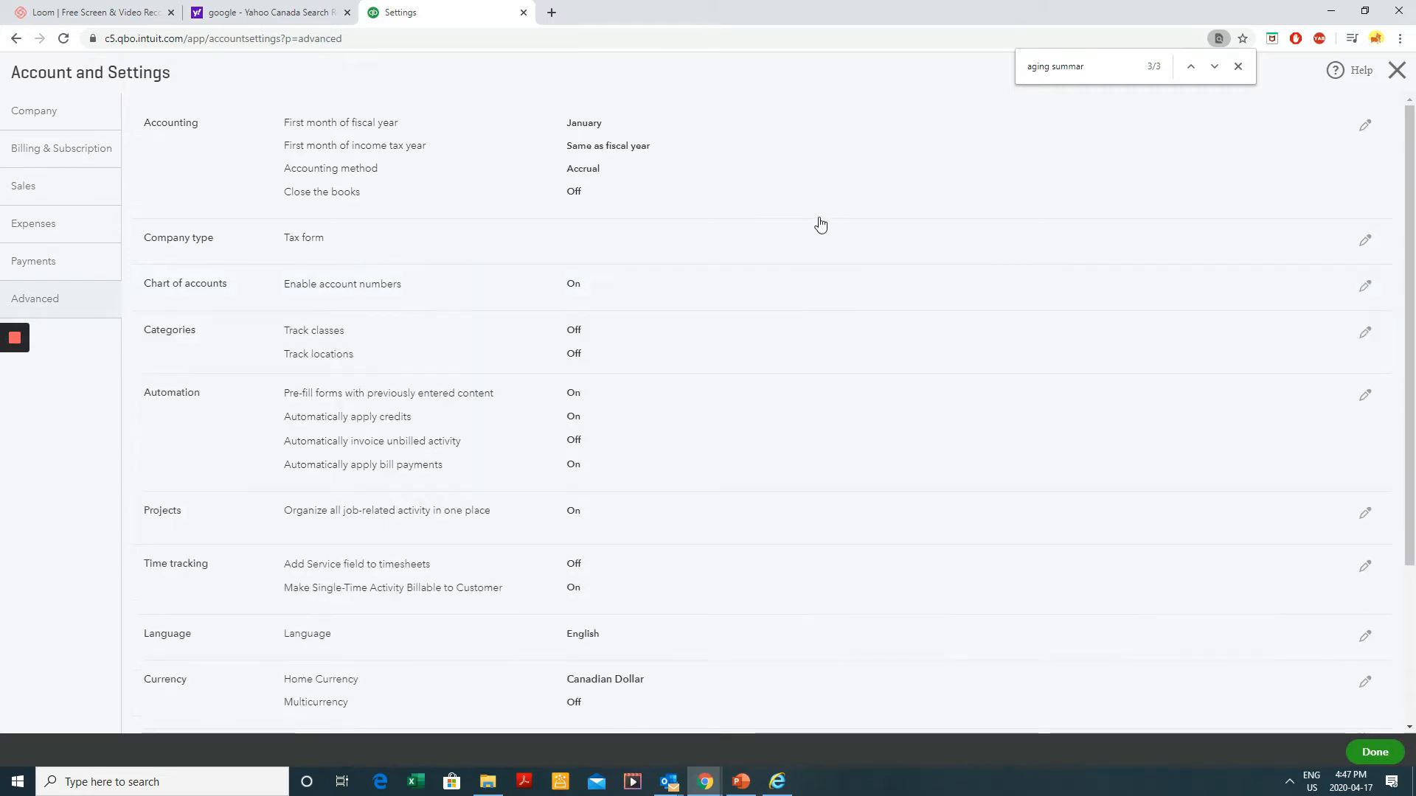
pyautogui.click(1375, 753)
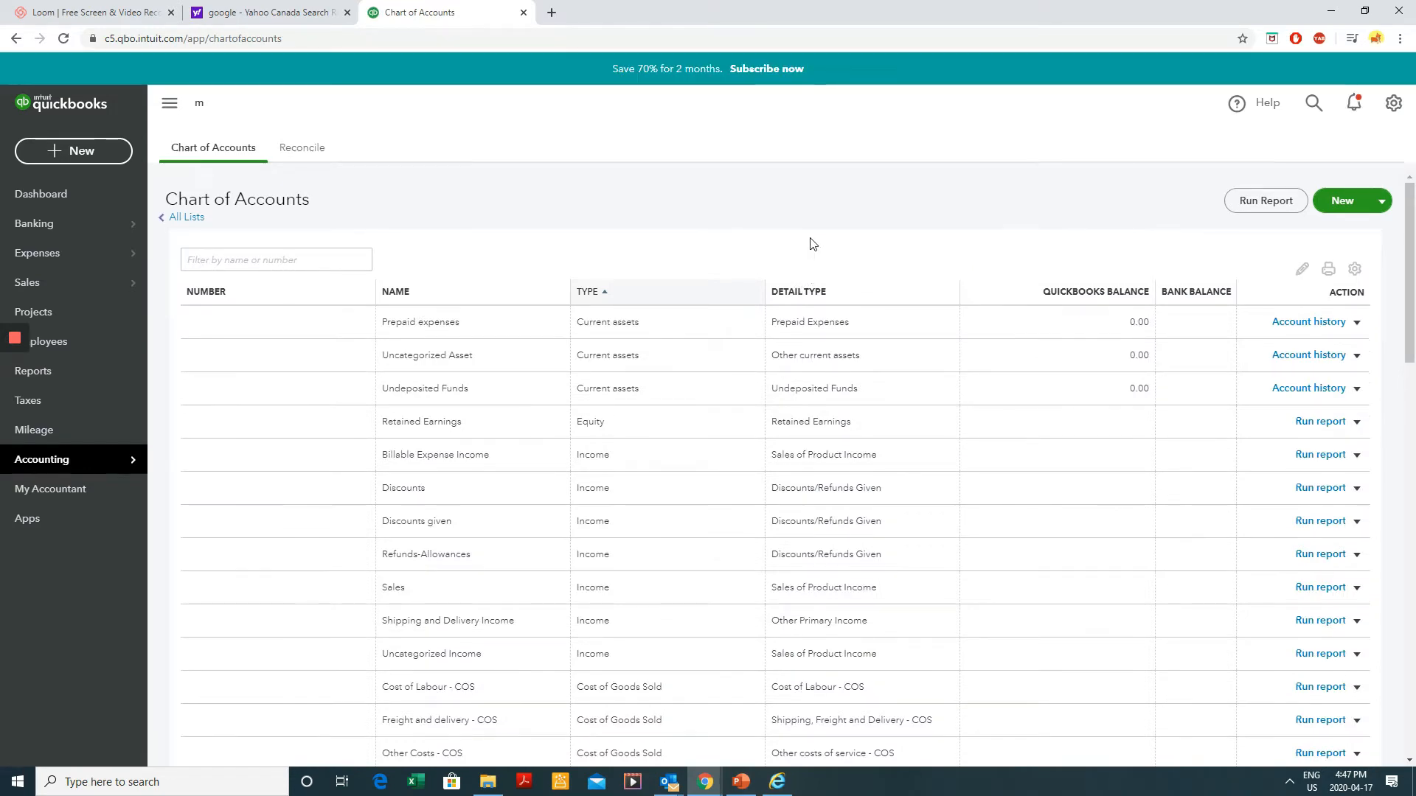
# - Open the Retained Earnings account for editing to view its number field, and close it without changes
pyautogui.scroll(-6, 817, 241)
pyautogui.scroll(6, 818, 238)
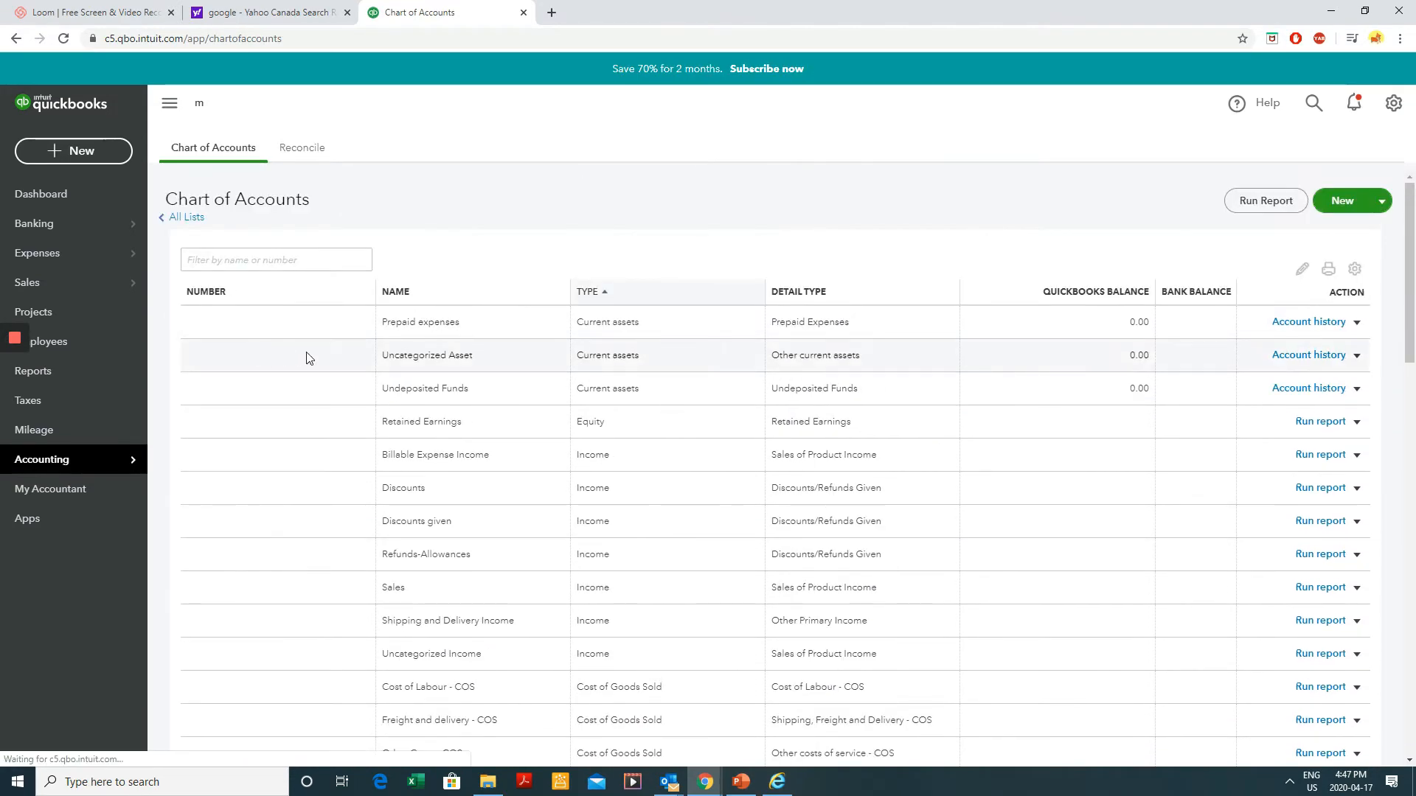
pyautogui.click(1356, 422)
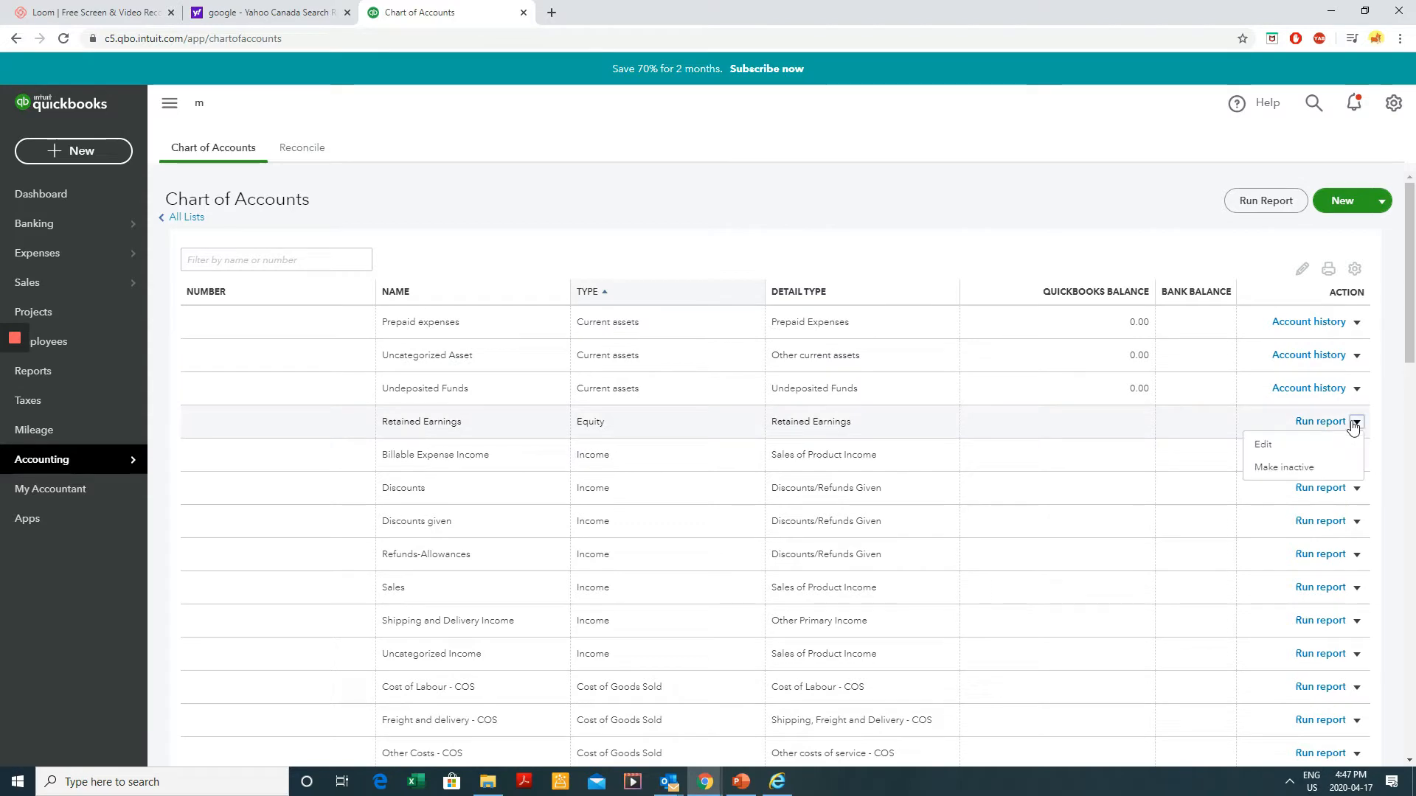
pyautogui.click(1264, 445)
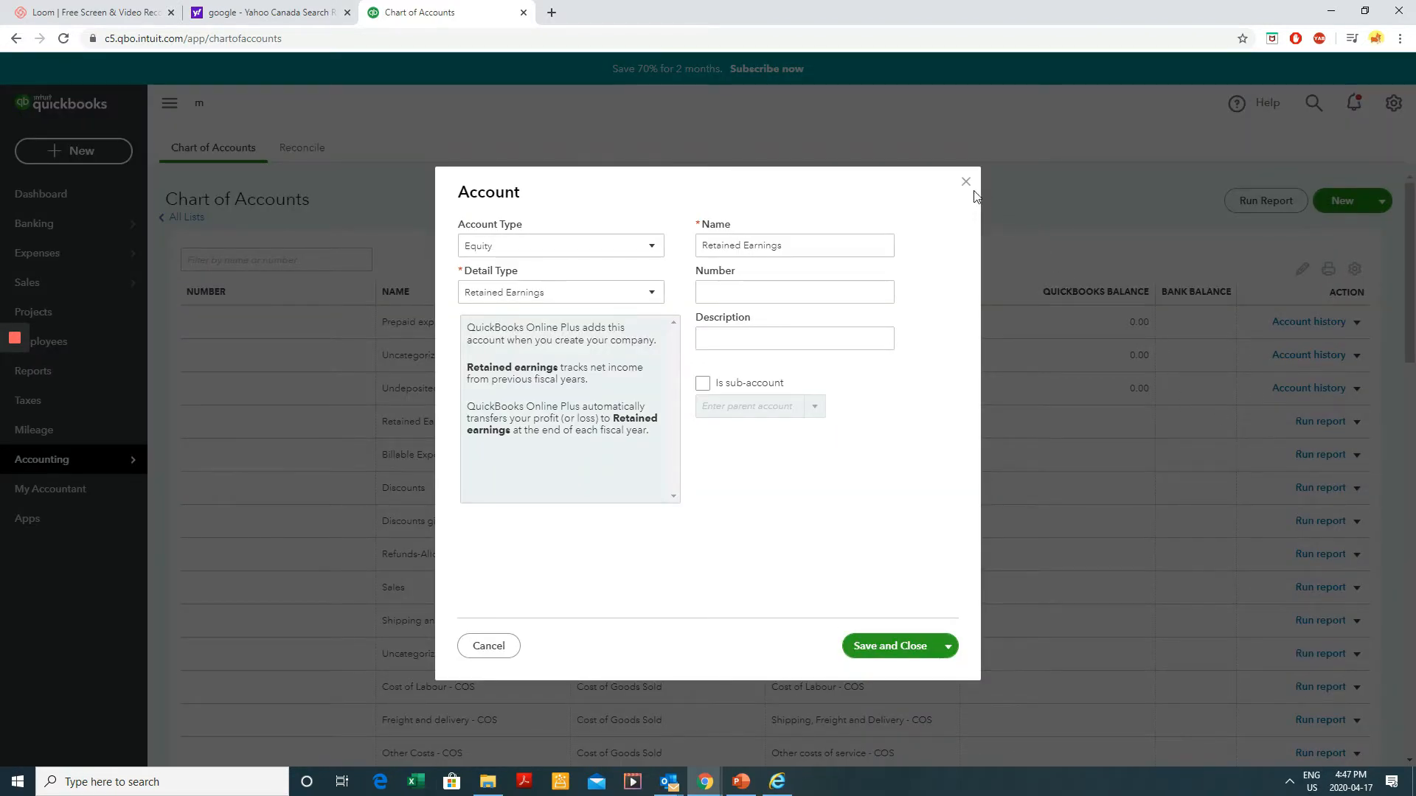
pyautogui.click(966, 183)
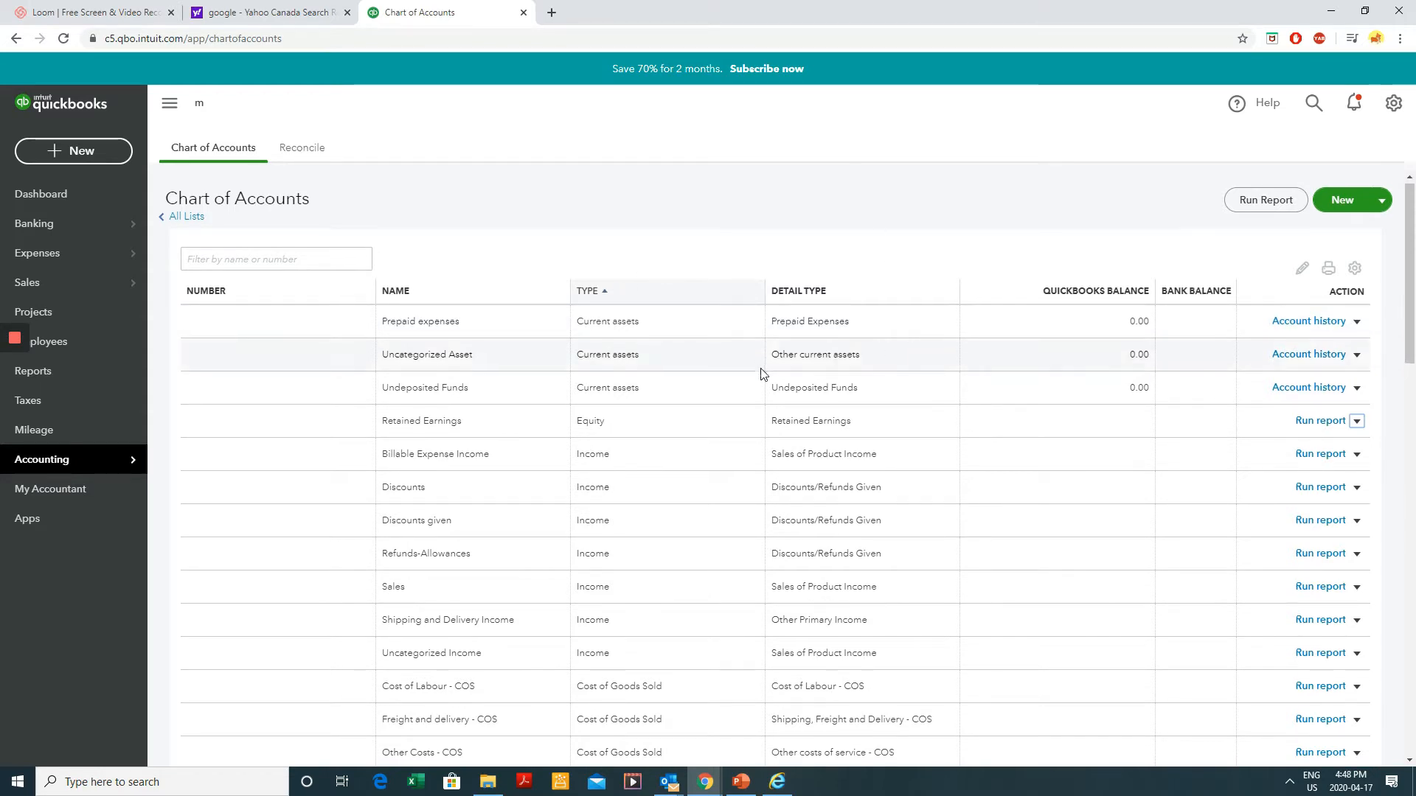
# - Assign account number 6050 to the Advertising expense account, save it, and check its entry in the chart of accounts
pyautogui.scroll(-3, 762, 373)
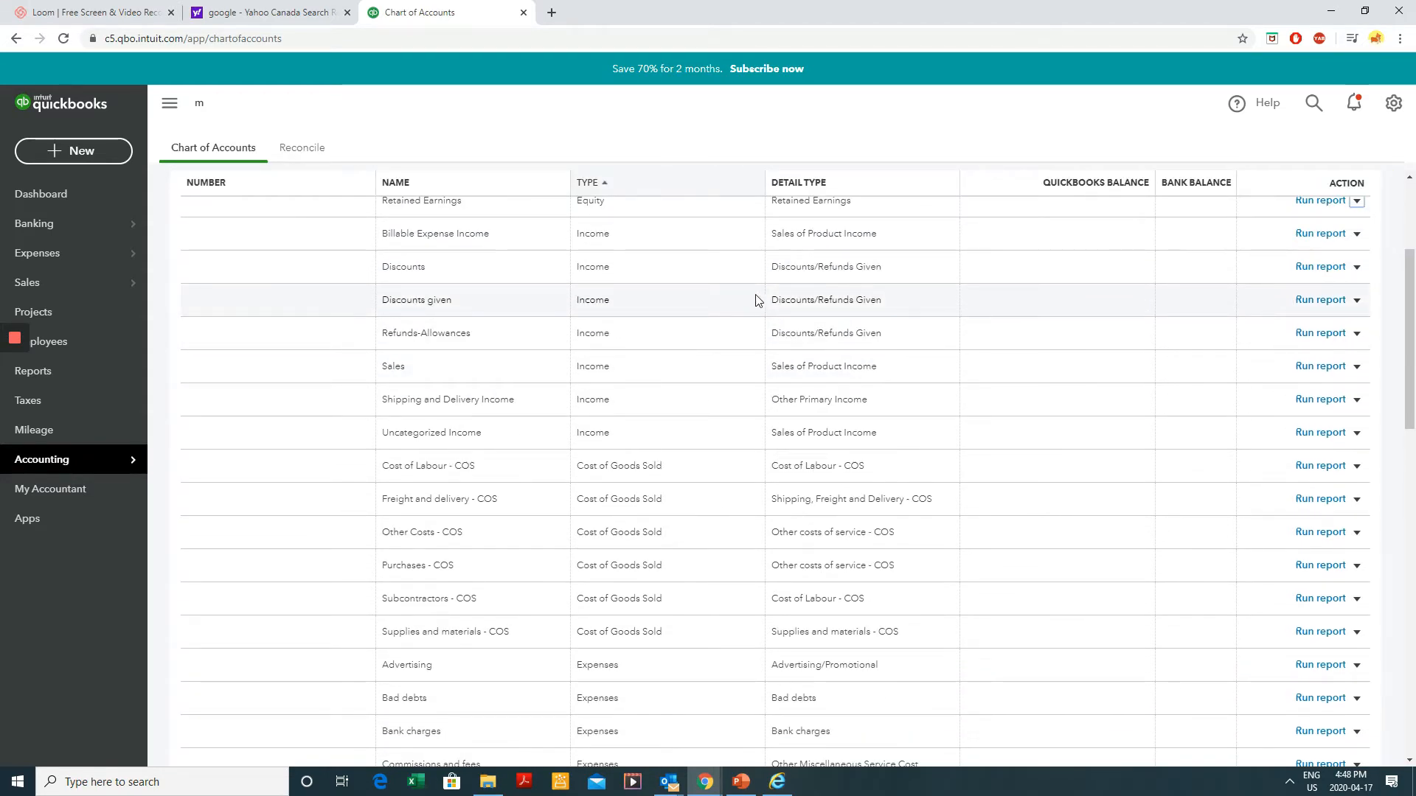
pyautogui.scroll(-5, 876, 414)
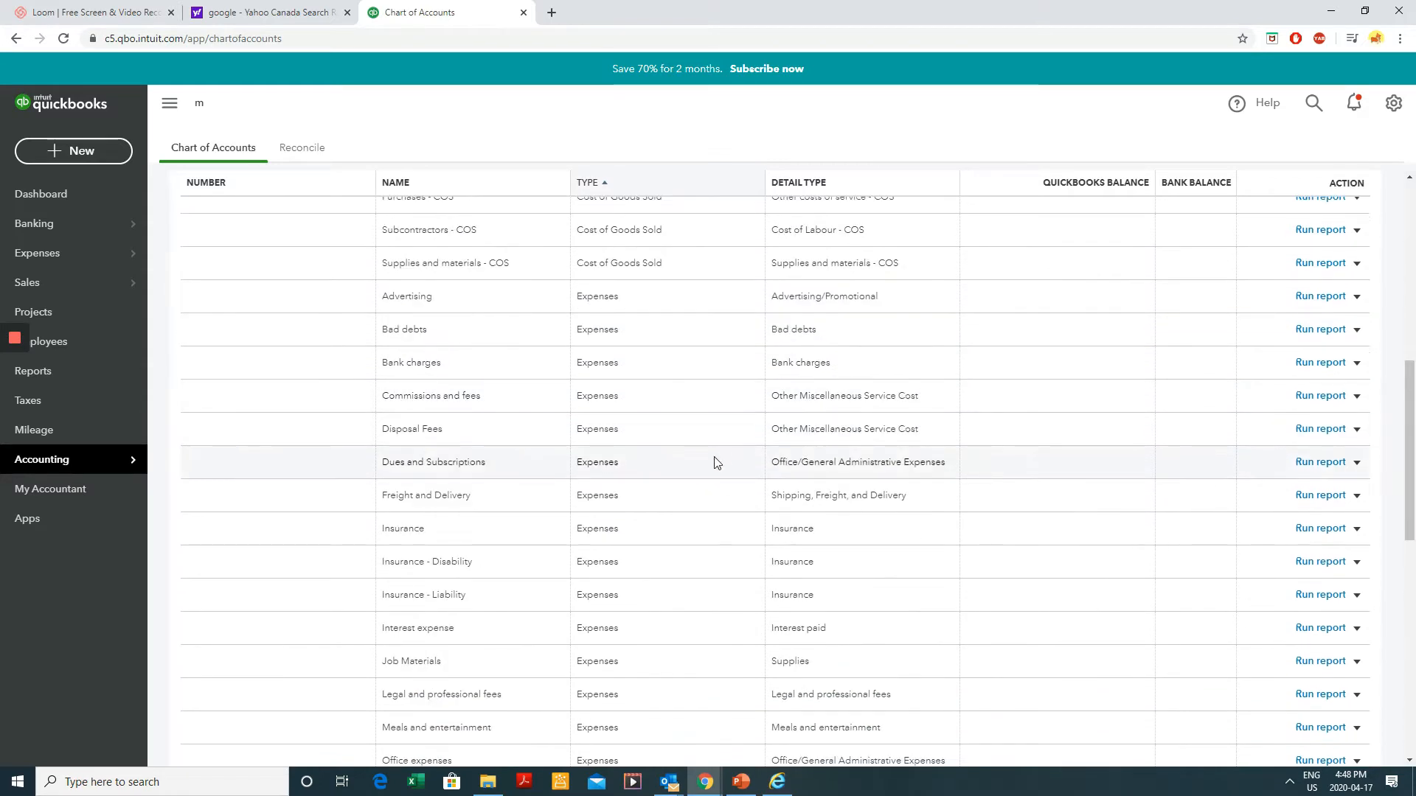
pyautogui.click(1356, 300)
pyautogui.click(1262, 319)
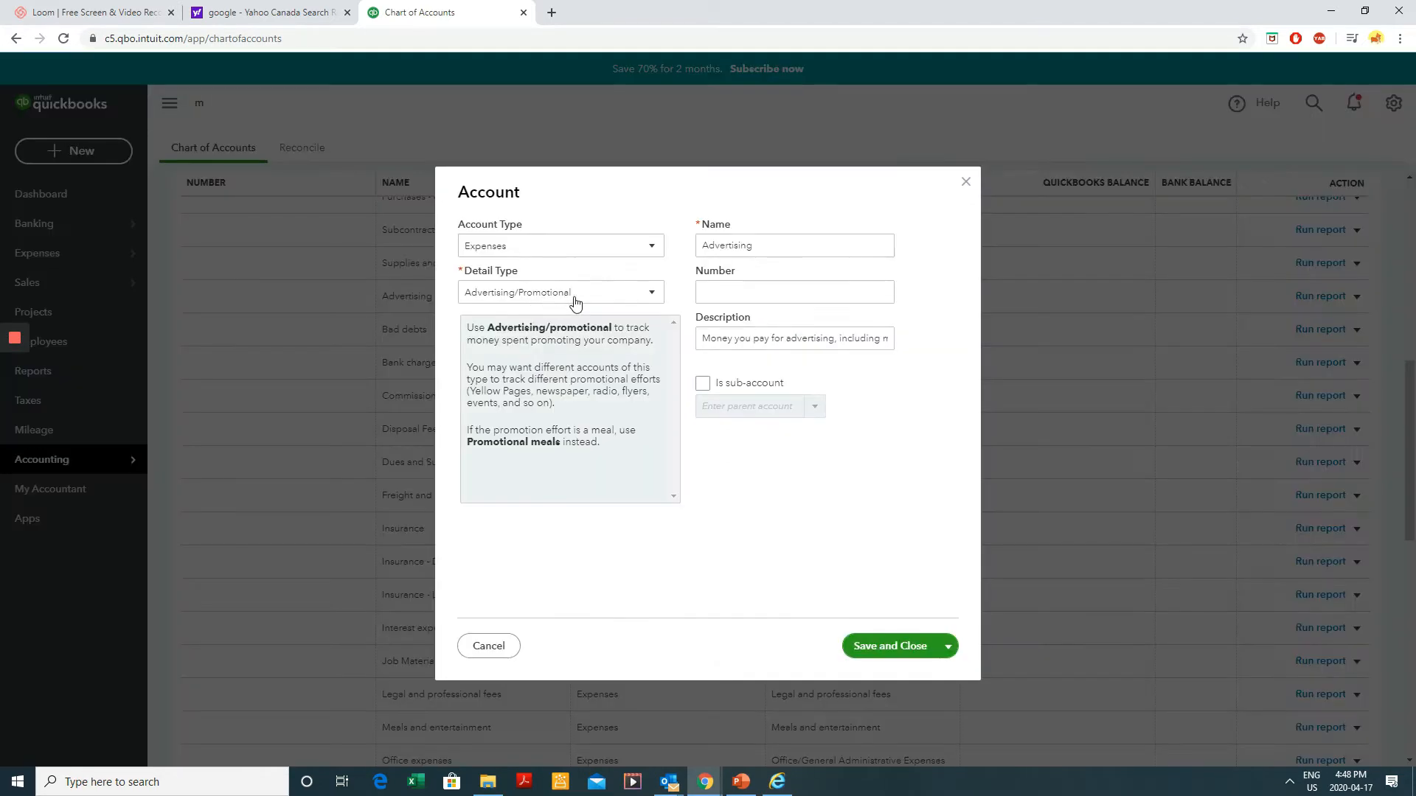
pyautogui.click(794, 293)
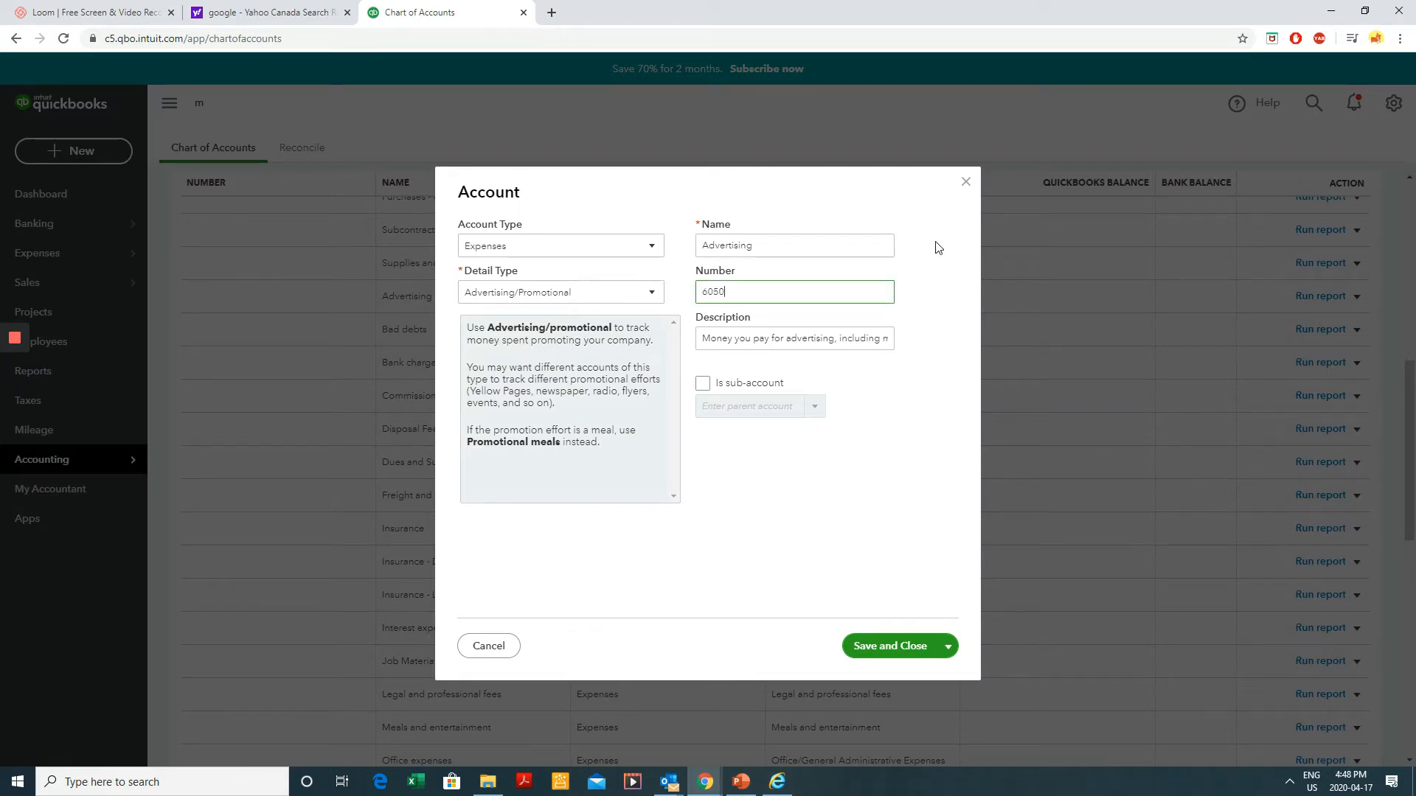
pyautogui.click(880, 646)
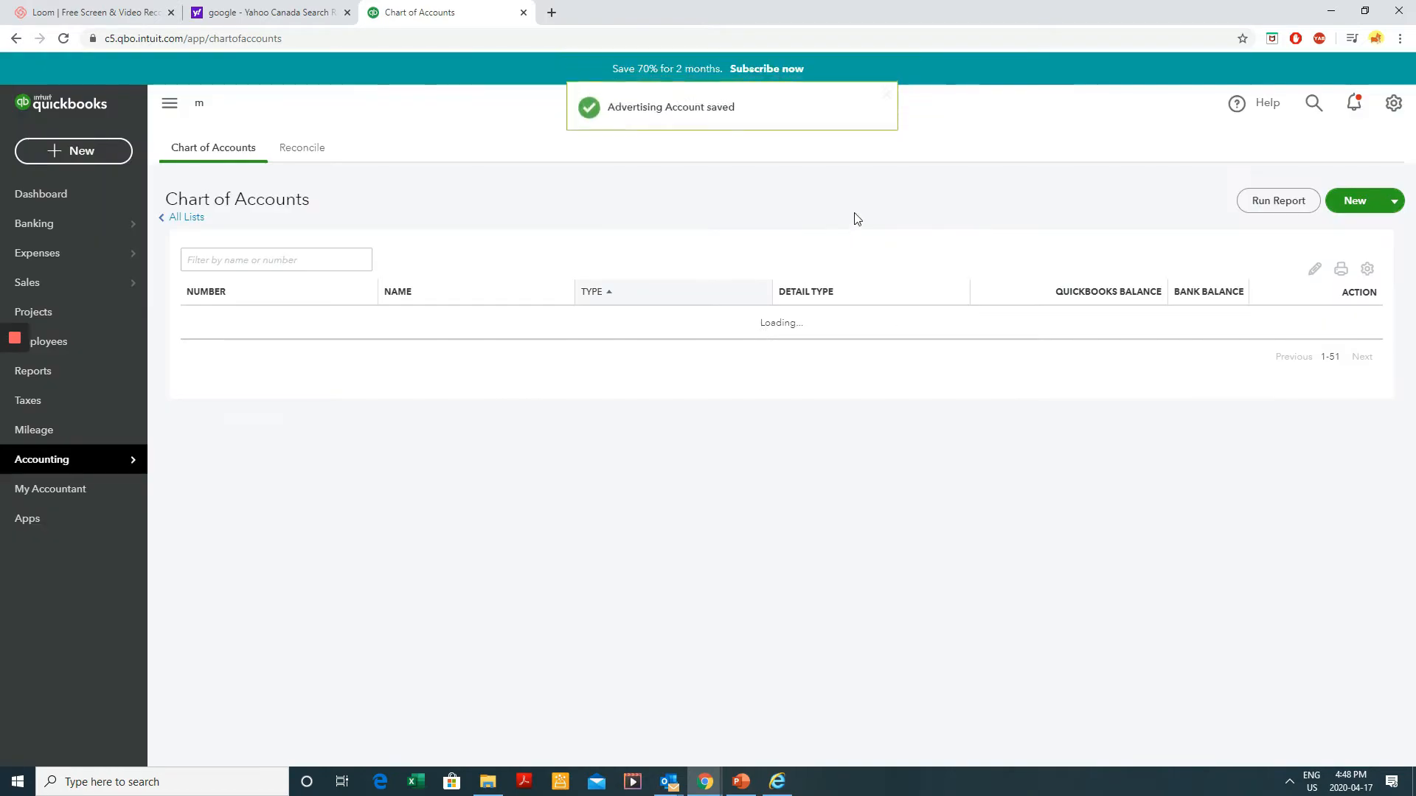
pyautogui.scroll(-8, 666, 345)
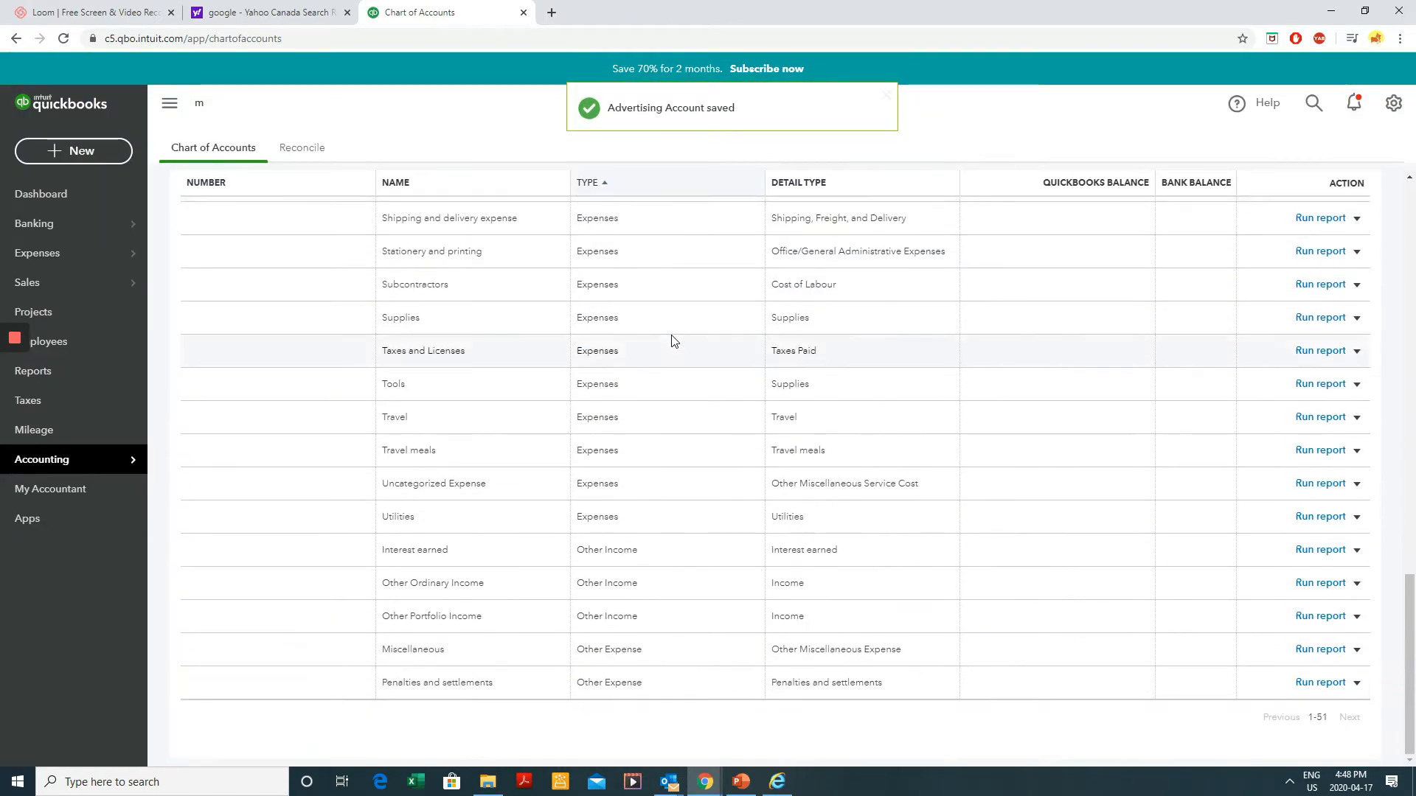
pyautogui.scroll(4, 694, 341)
pyautogui.scroll(10, 694, 341)
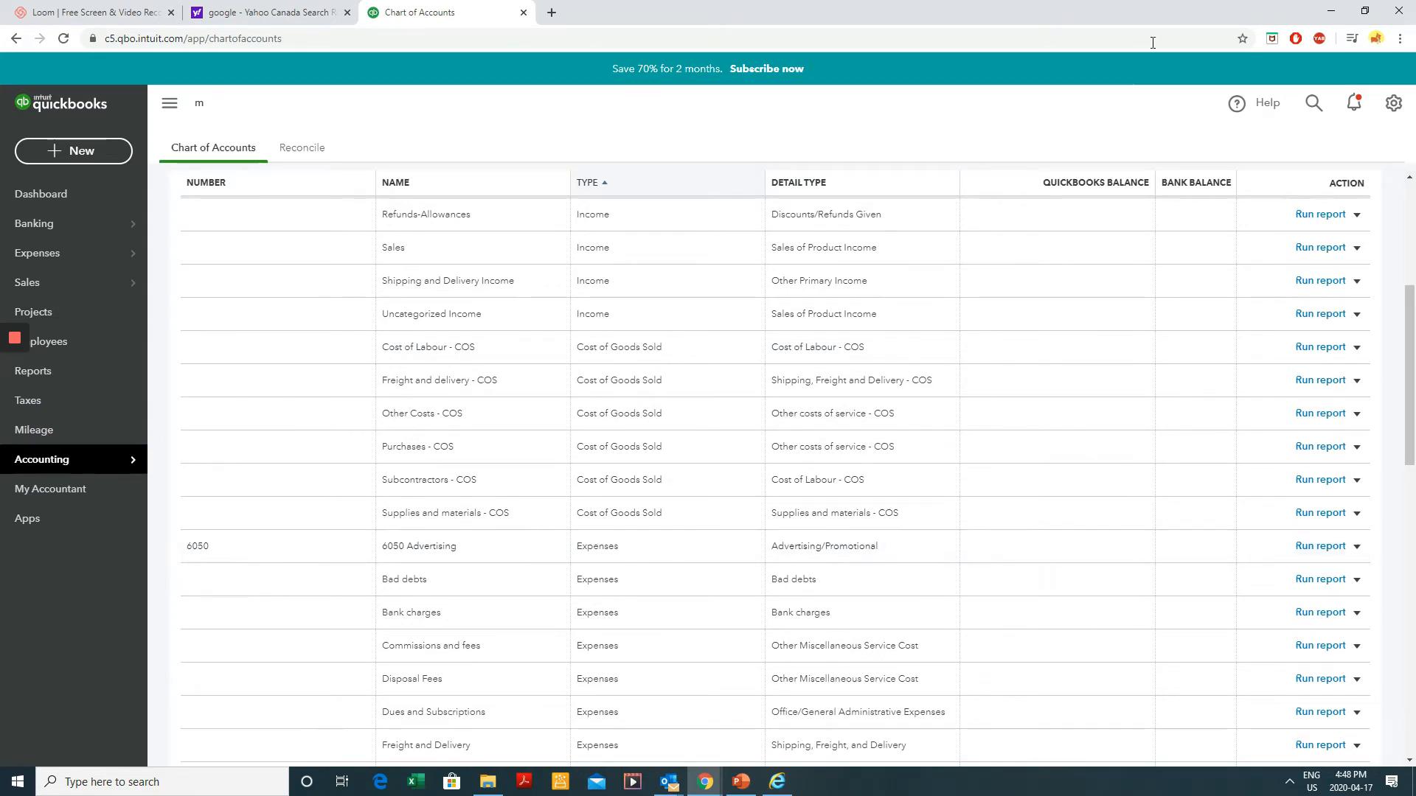
pyautogui.click(1397, 105)
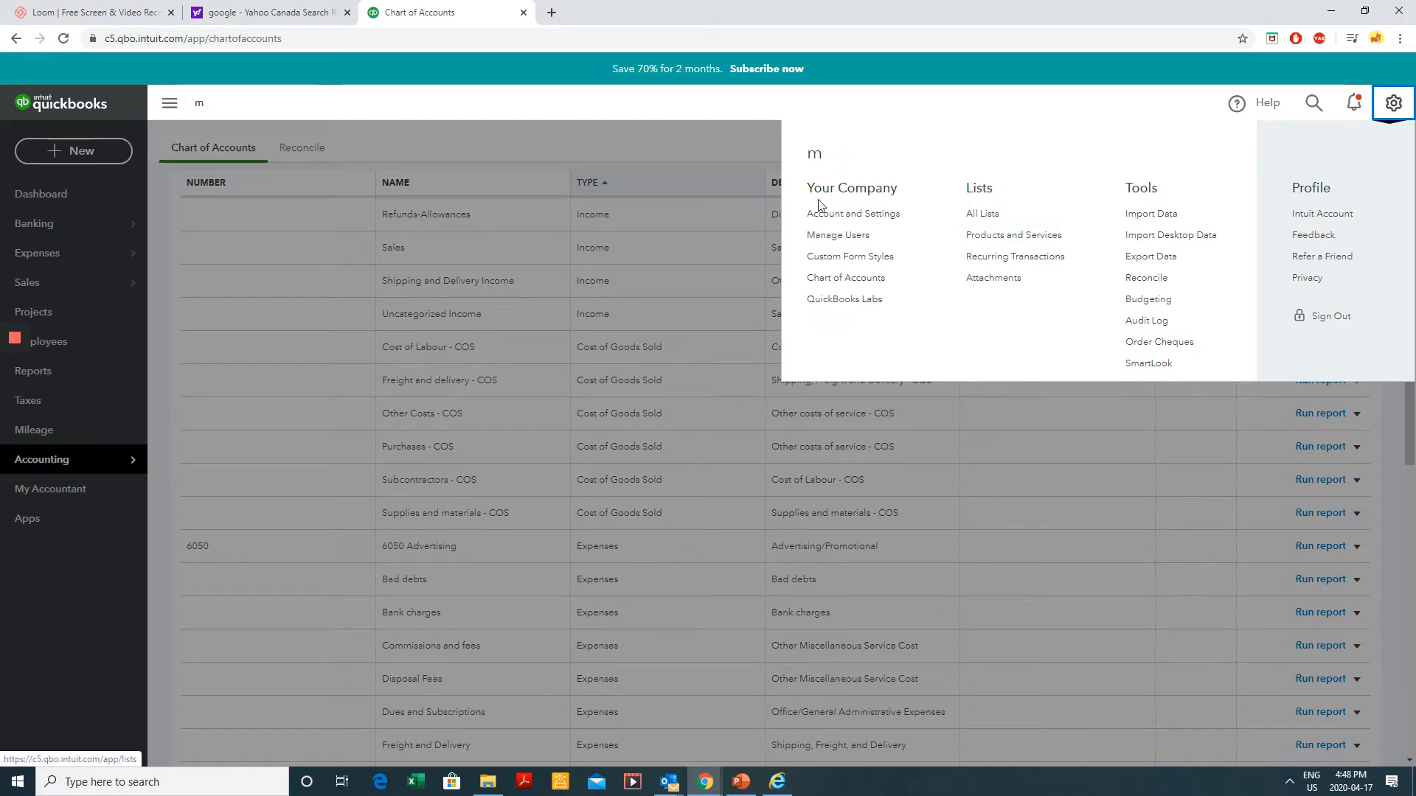
pyautogui.click(854, 213)
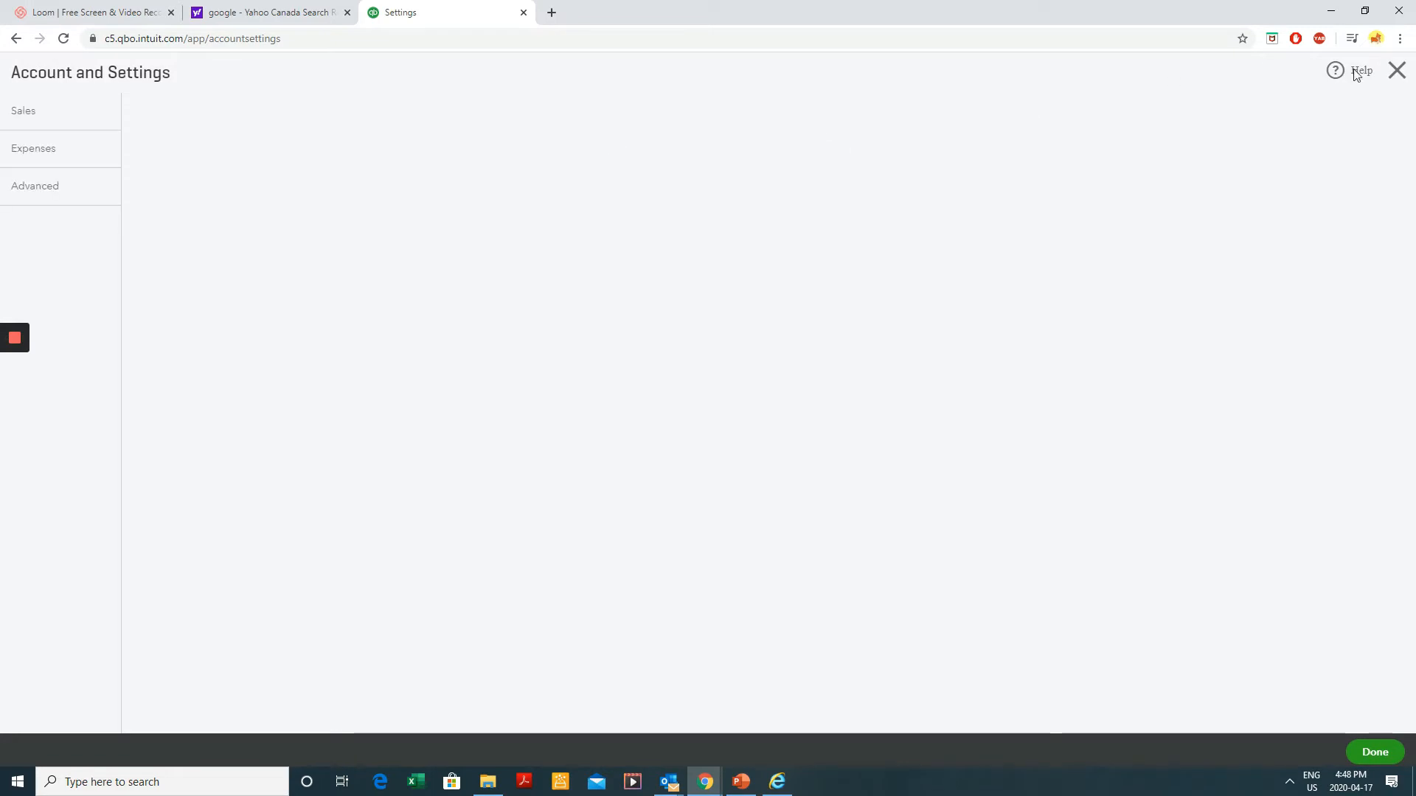
pyautogui.click(1398, 72)
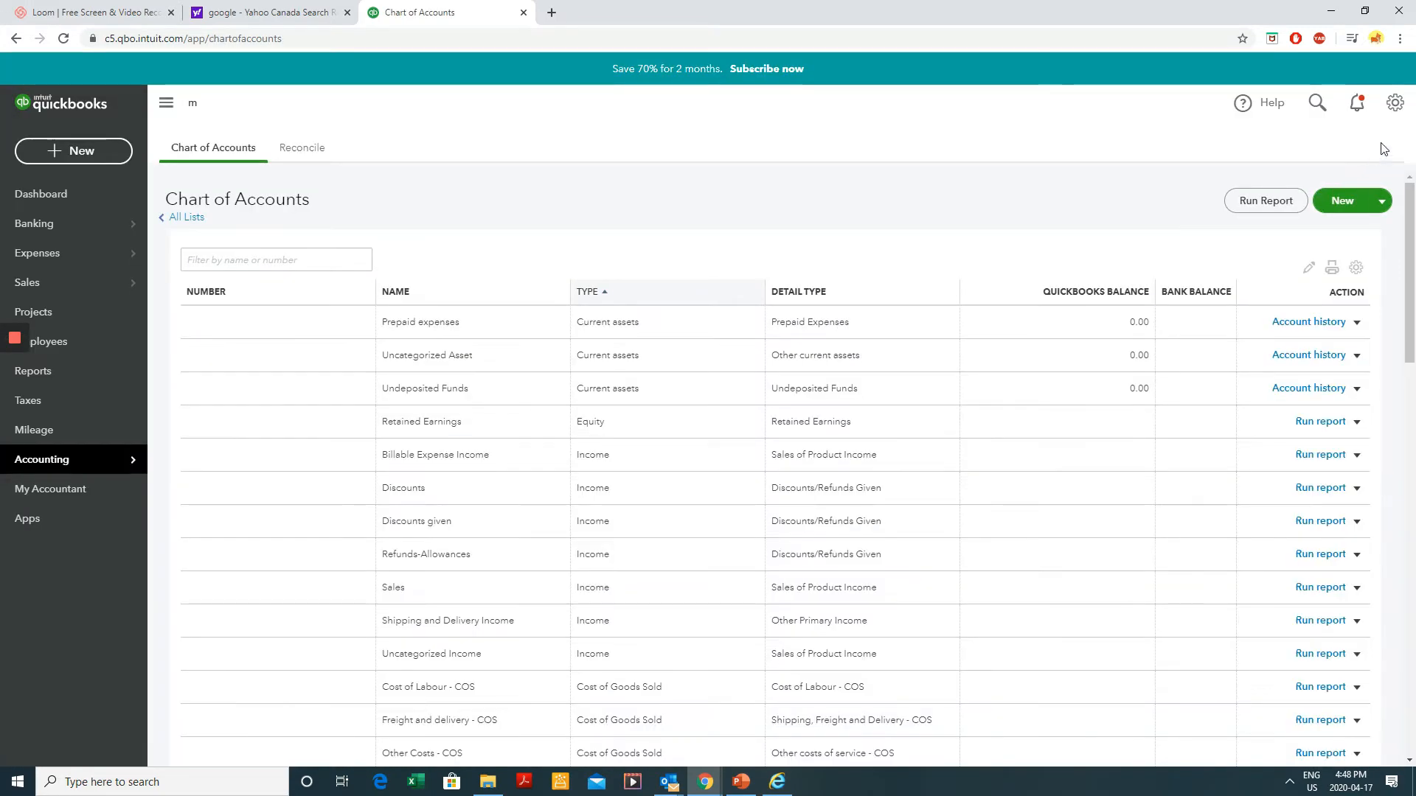
# - Disable account numbers for the chart of accounts in the advanced company settings, save, and return to the accounts list
pyautogui.click(1393, 109)
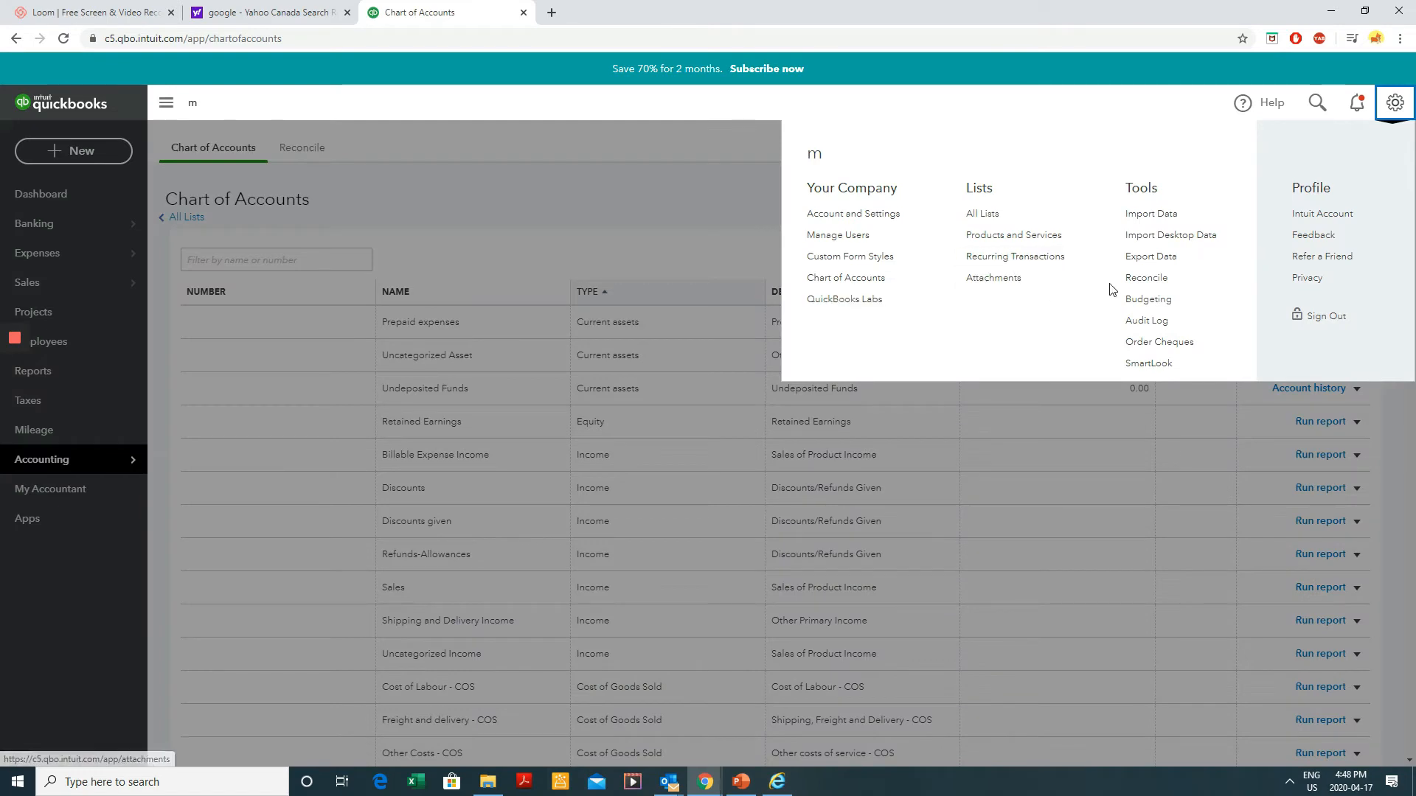
pyautogui.click(846, 217)
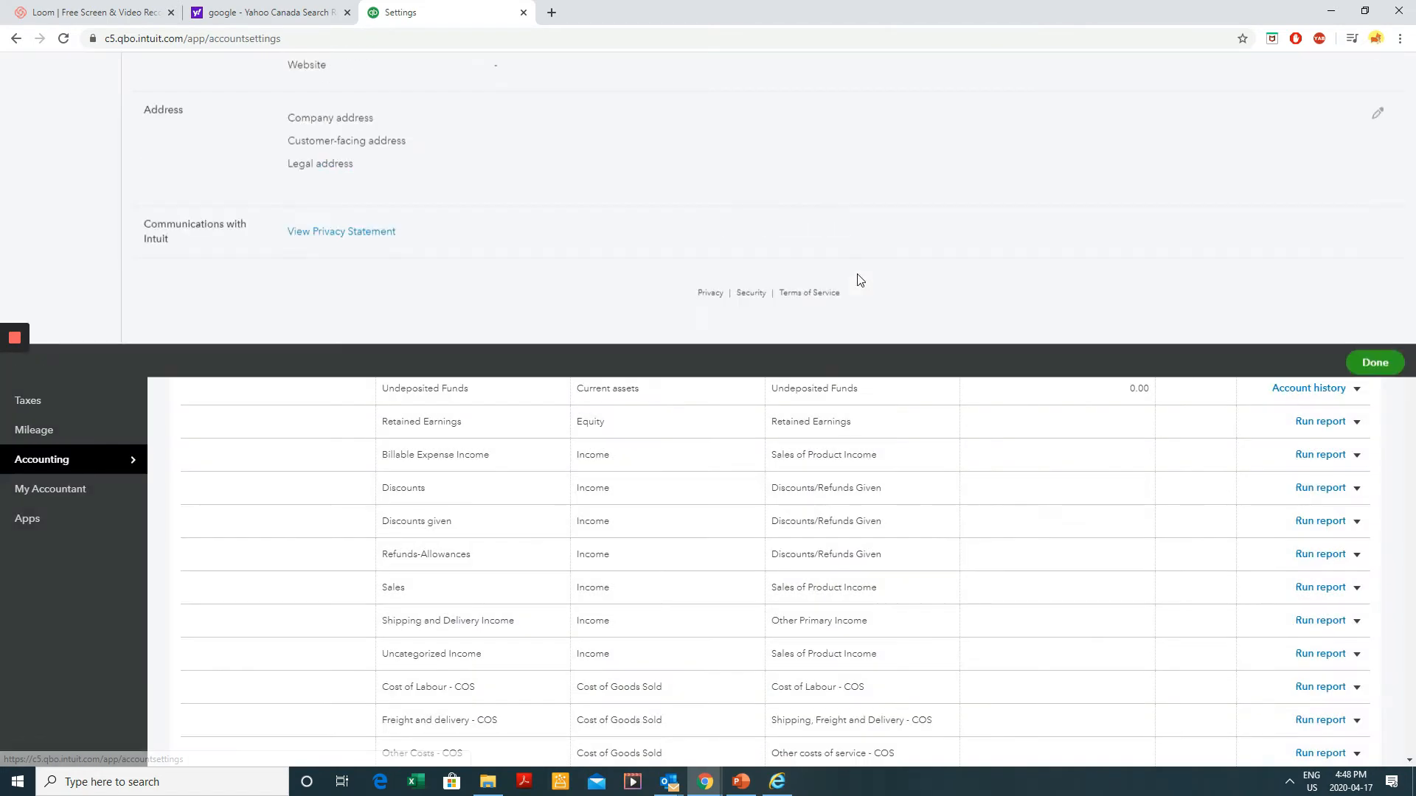
pyautogui.click(70, 305)
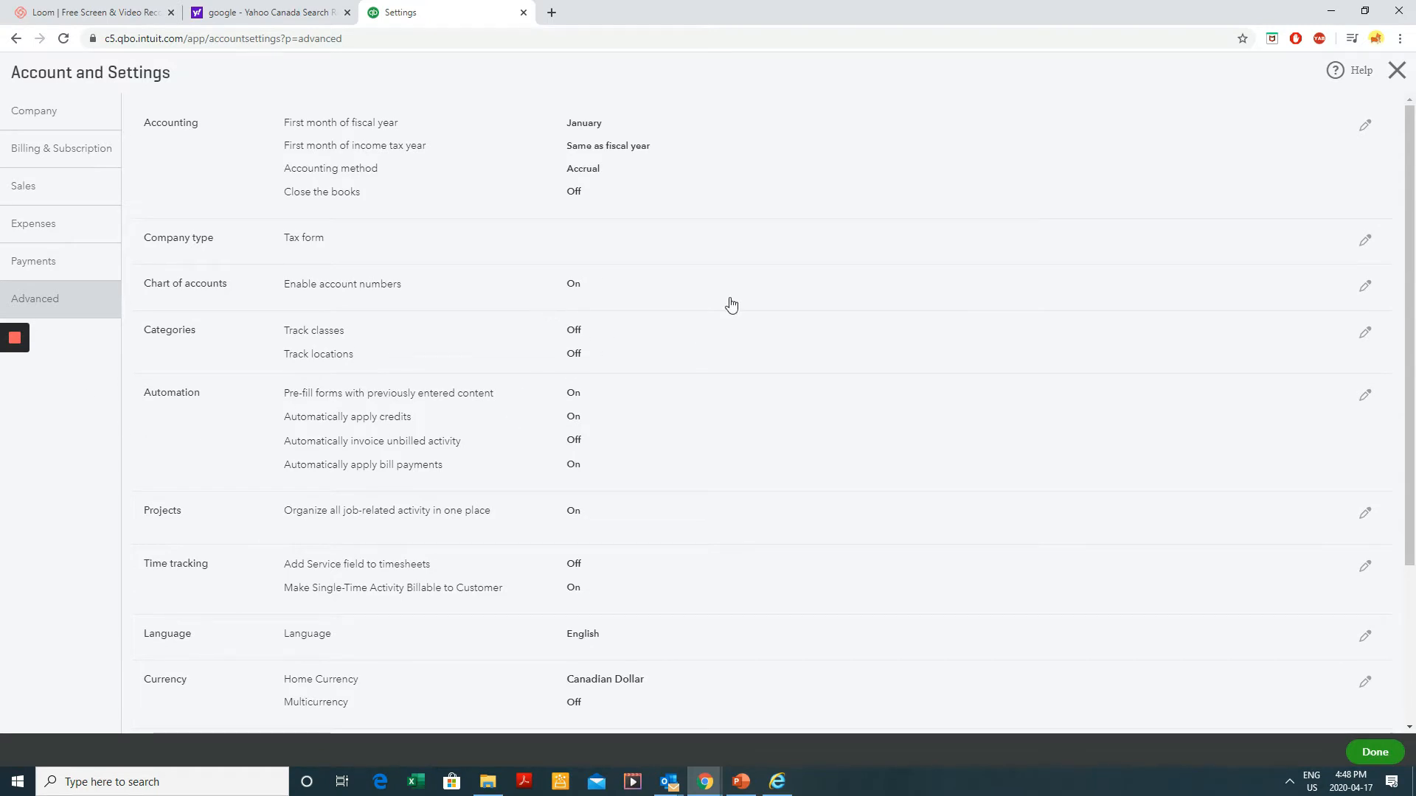
pyautogui.click(1364, 287)
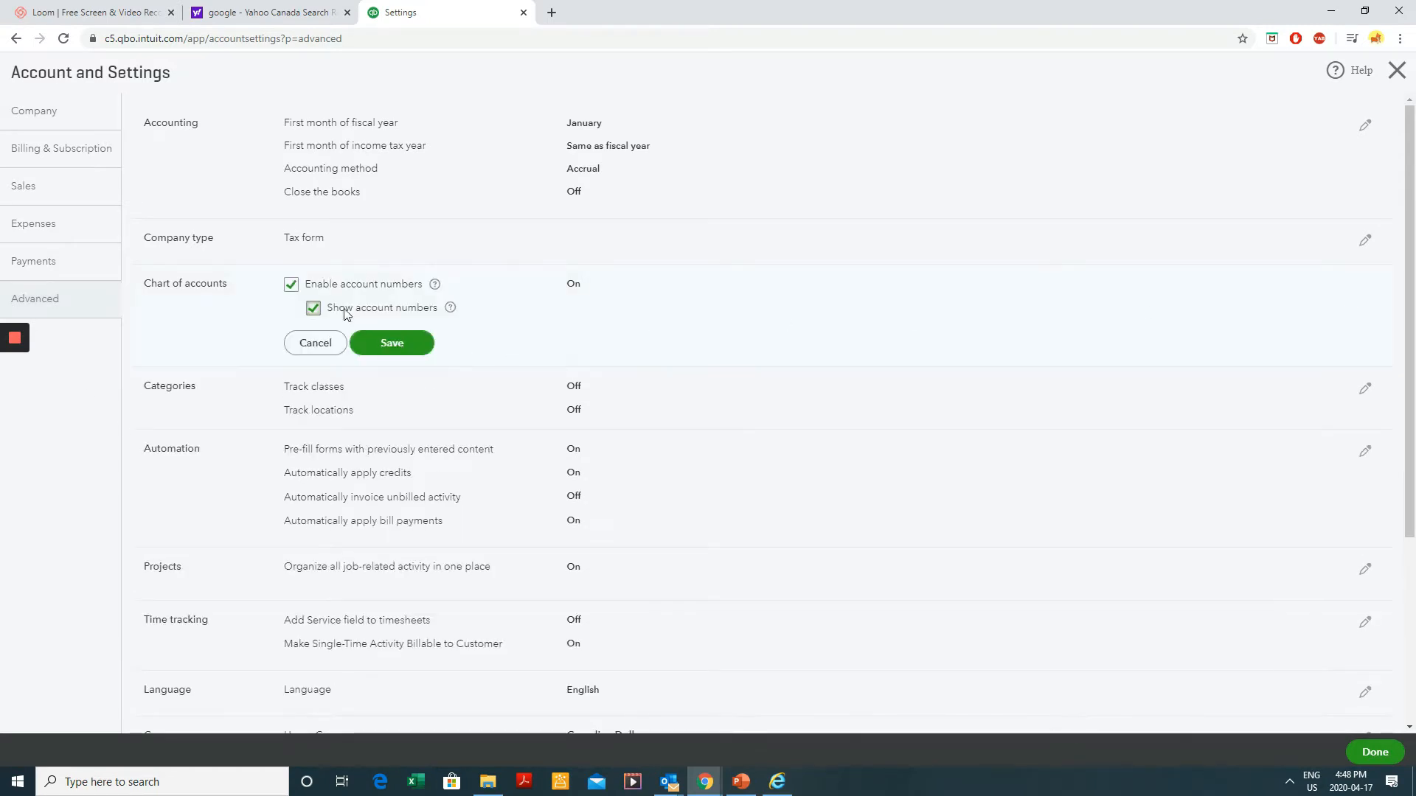
pyautogui.click(291, 284)
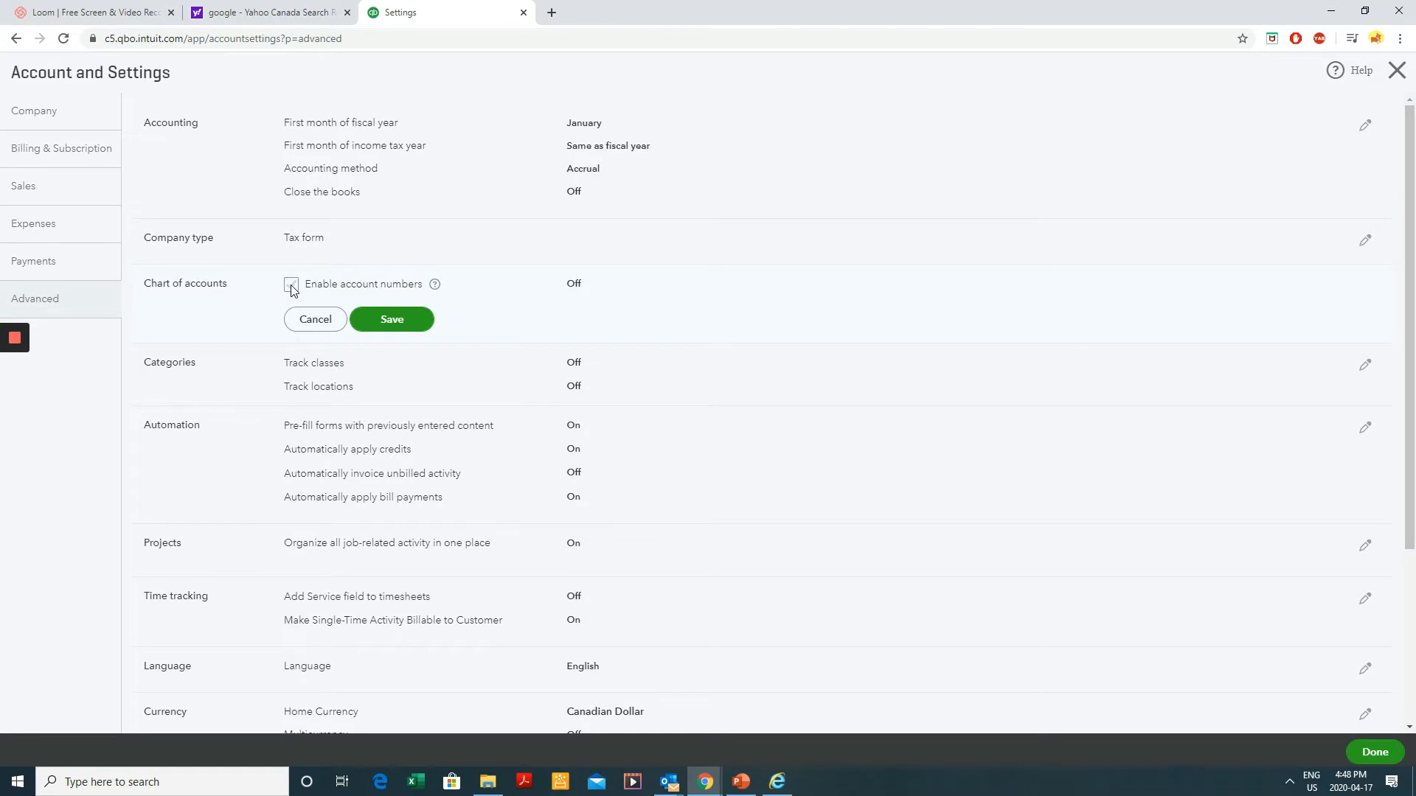
pyautogui.click(290, 285)
pyautogui.click(290, 285)
pyautogui.click(389, 321)
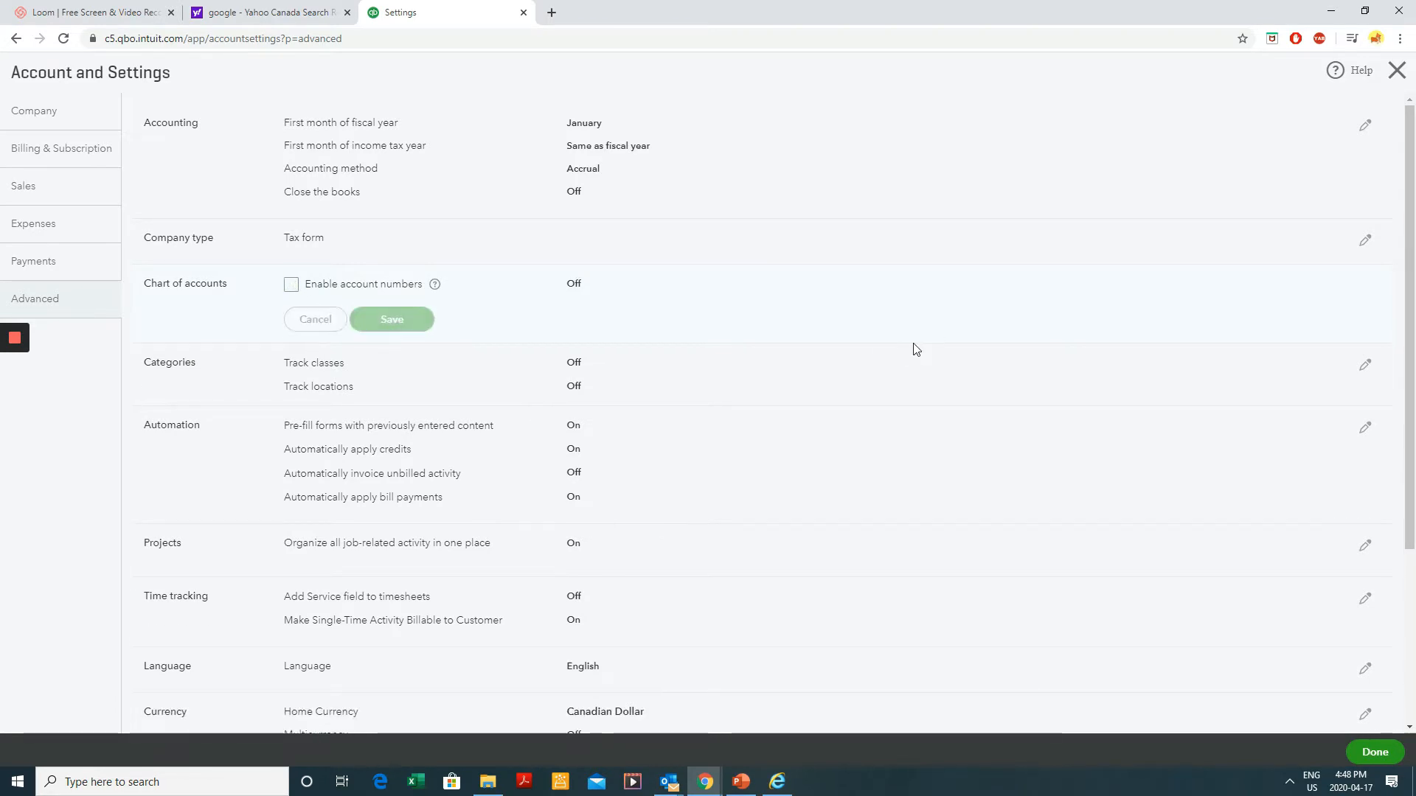
pyautogui.click(1379, 758)
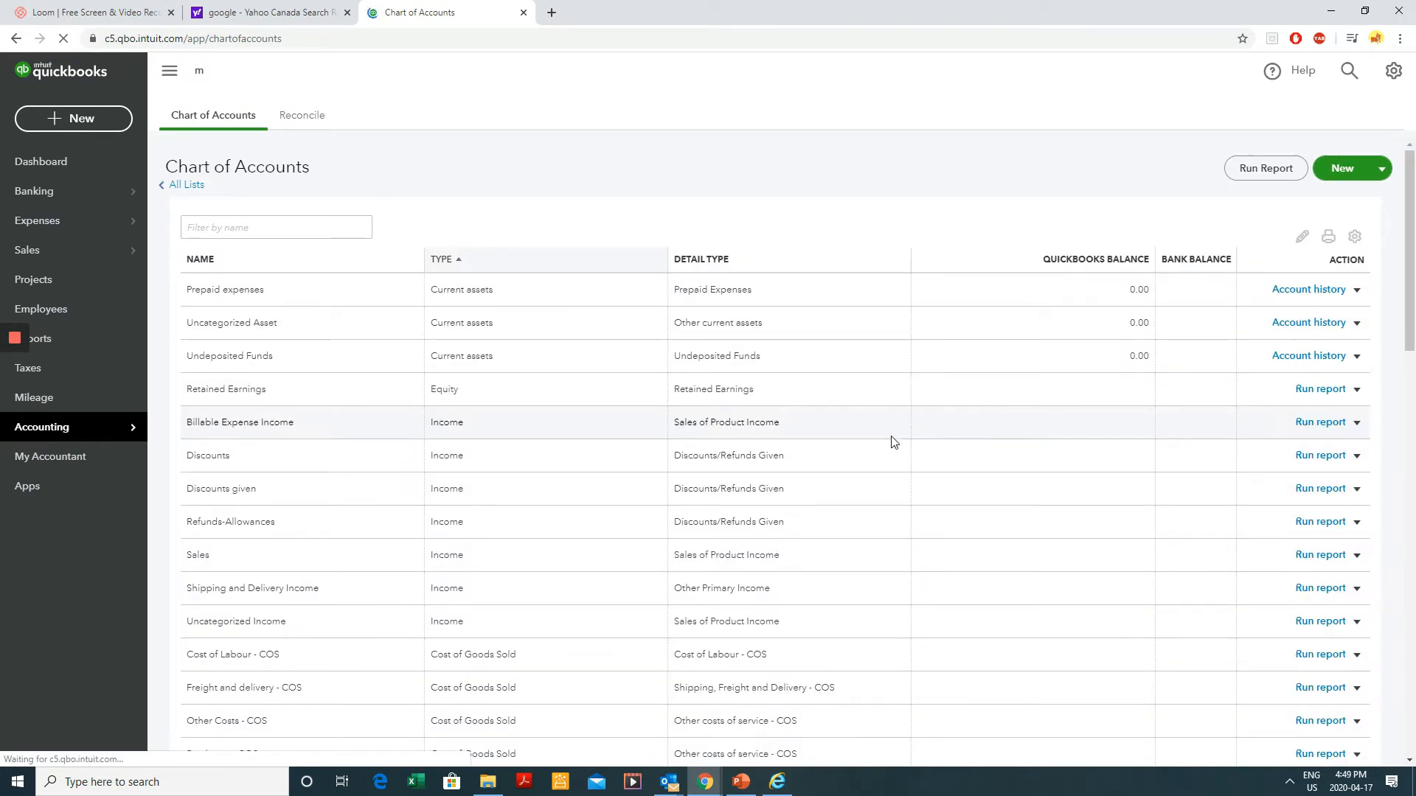
pyautogui.scroll(-6, 891, 439)
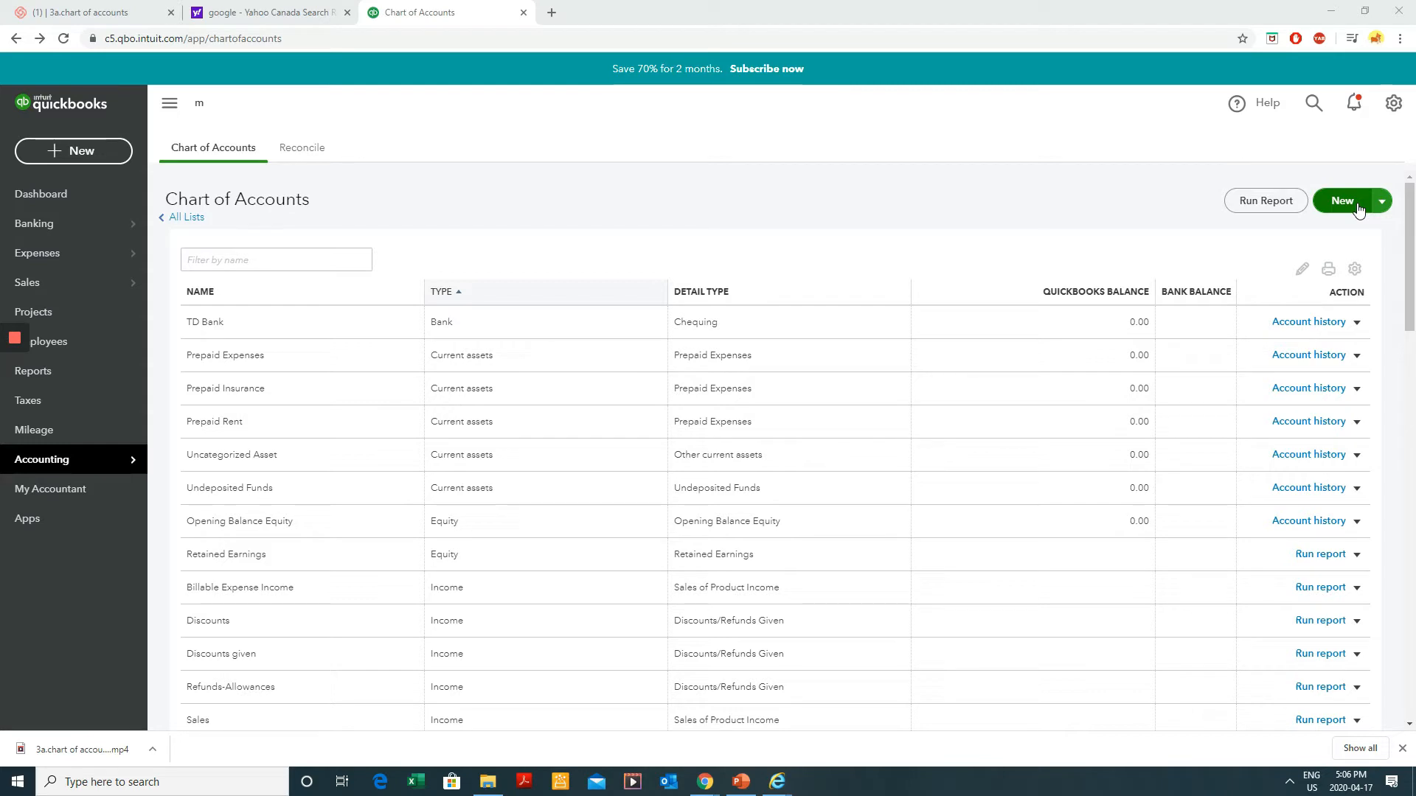
# - Start a new account with account type Bank and detail type Chequing
pyautogui.click(1343, 201)
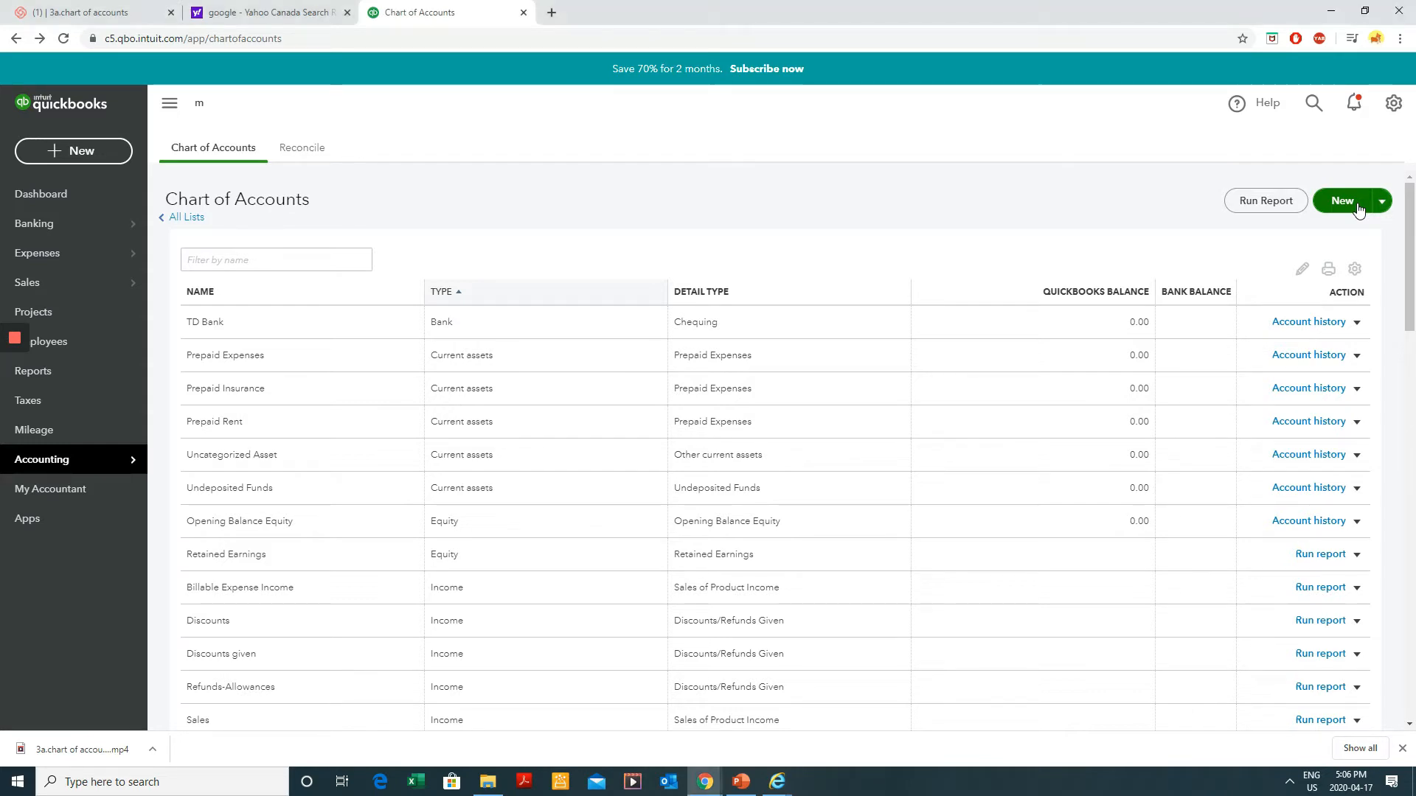
pyautogui.click(576, 233)
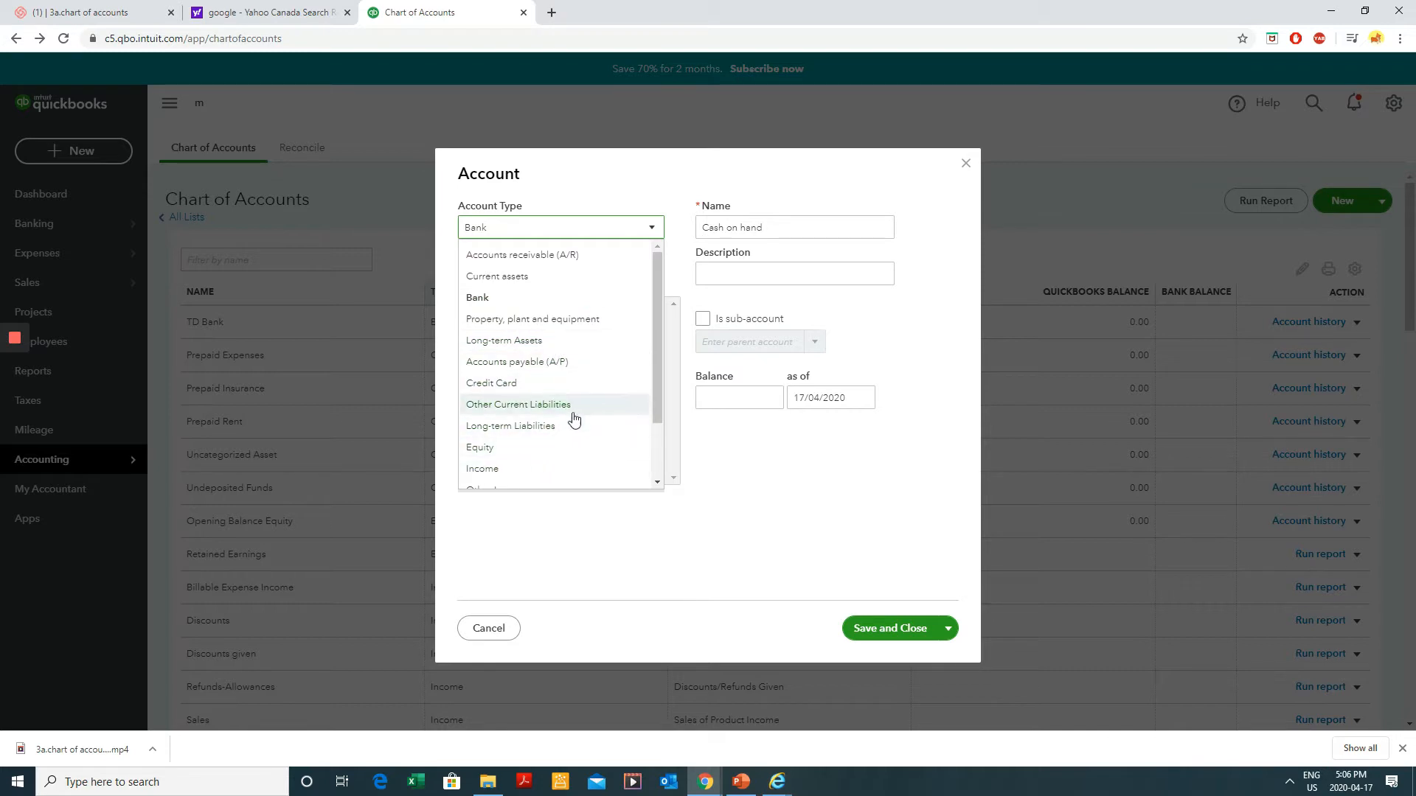
pyautogui.click(579, 308)
pyautogui.click(579, 277)
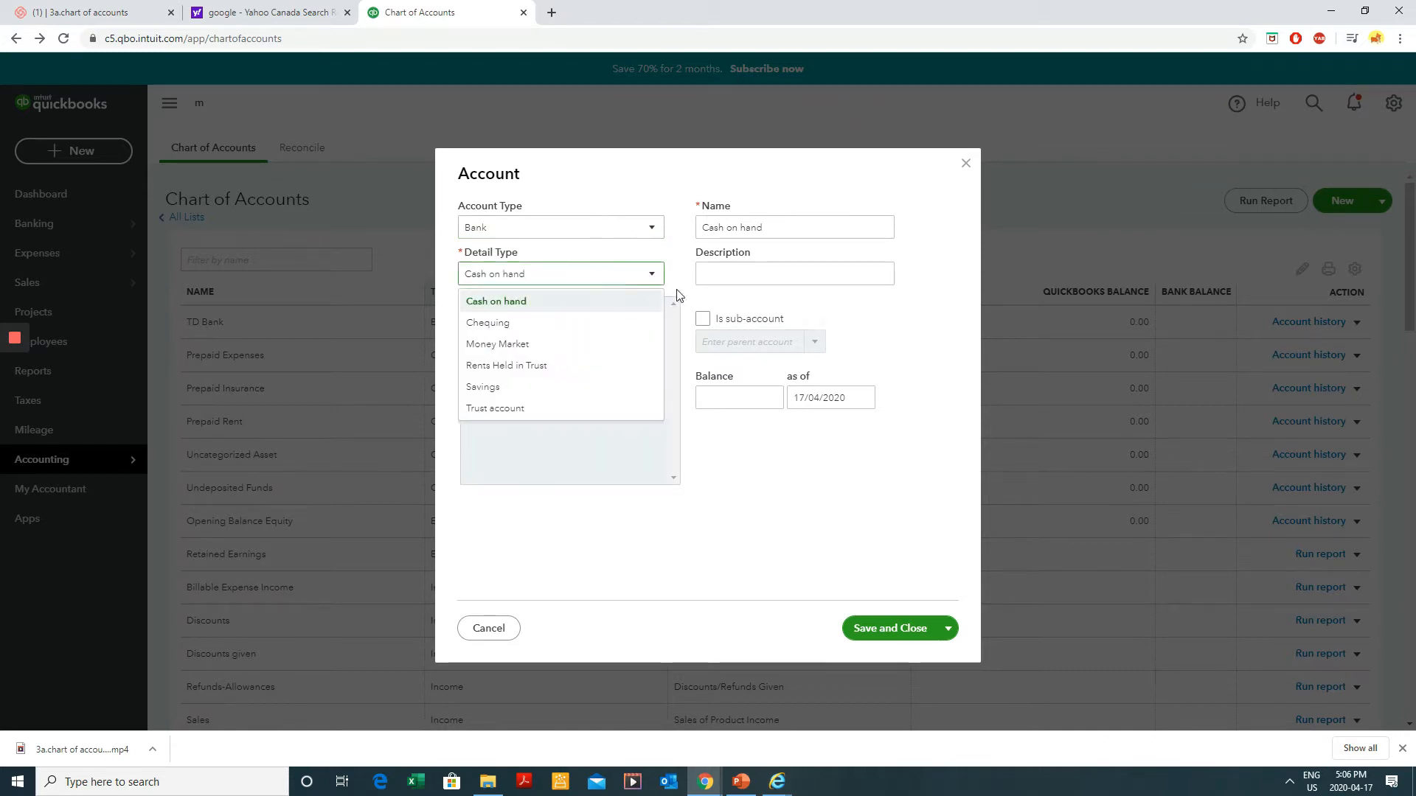
pyautogui.click(483, 329)
# - Name the new chequing account Scotia Bank, describe it as "secondary account", and save it
pyautogui.doubleClick(794, 229)
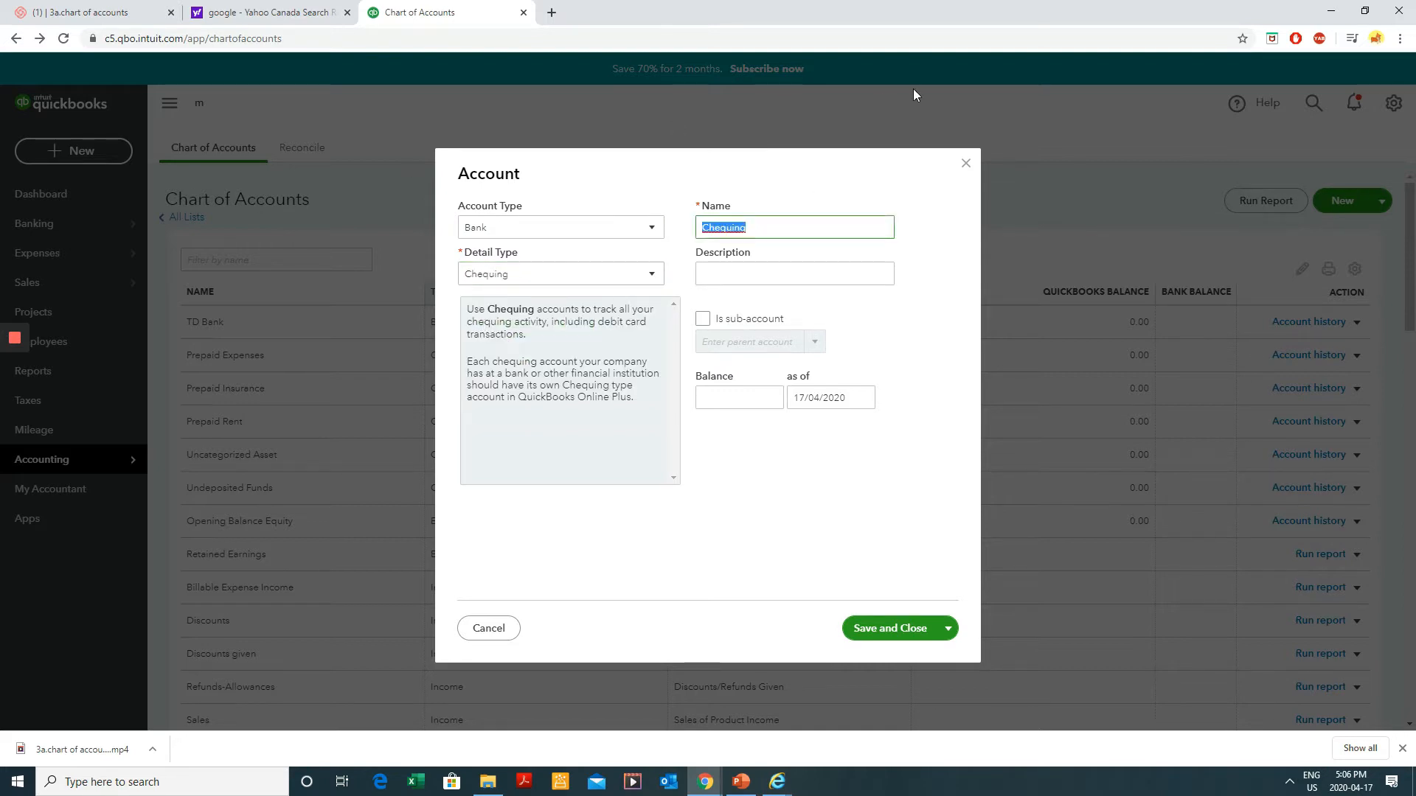
pyautogui.write('Scotia Bank')
pyautogui.press('Tab')
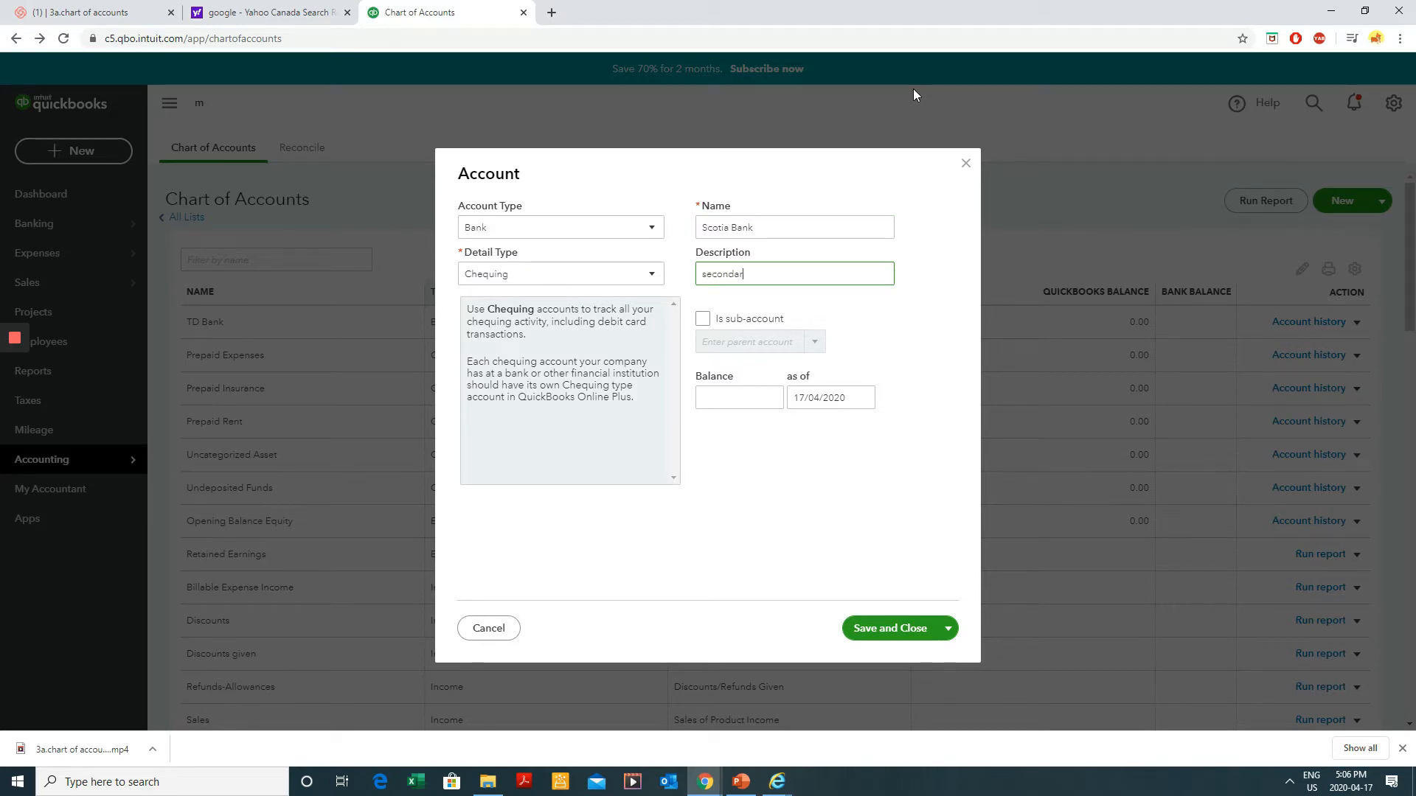
pyautogui.write('secondary Account')
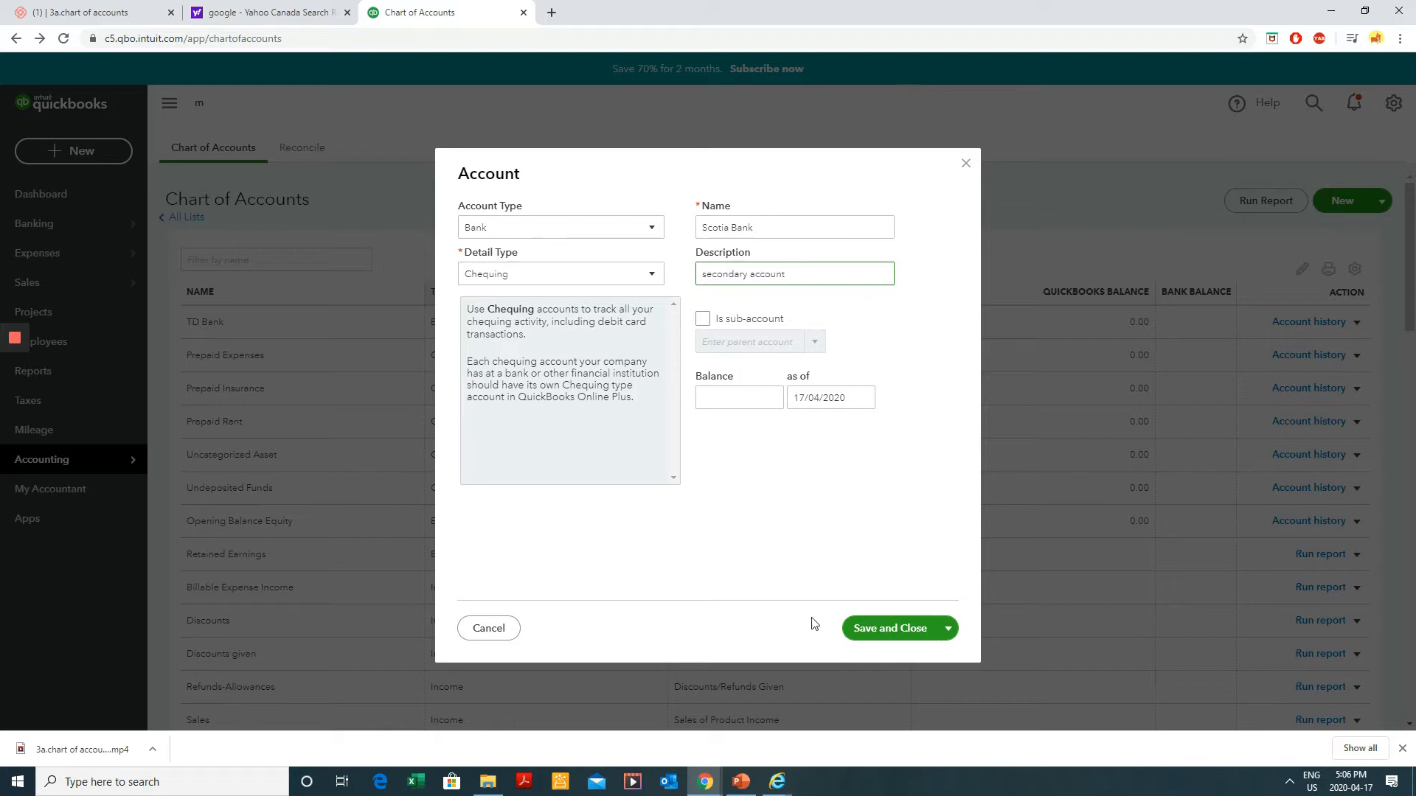
pyautogui.click(908, 632)
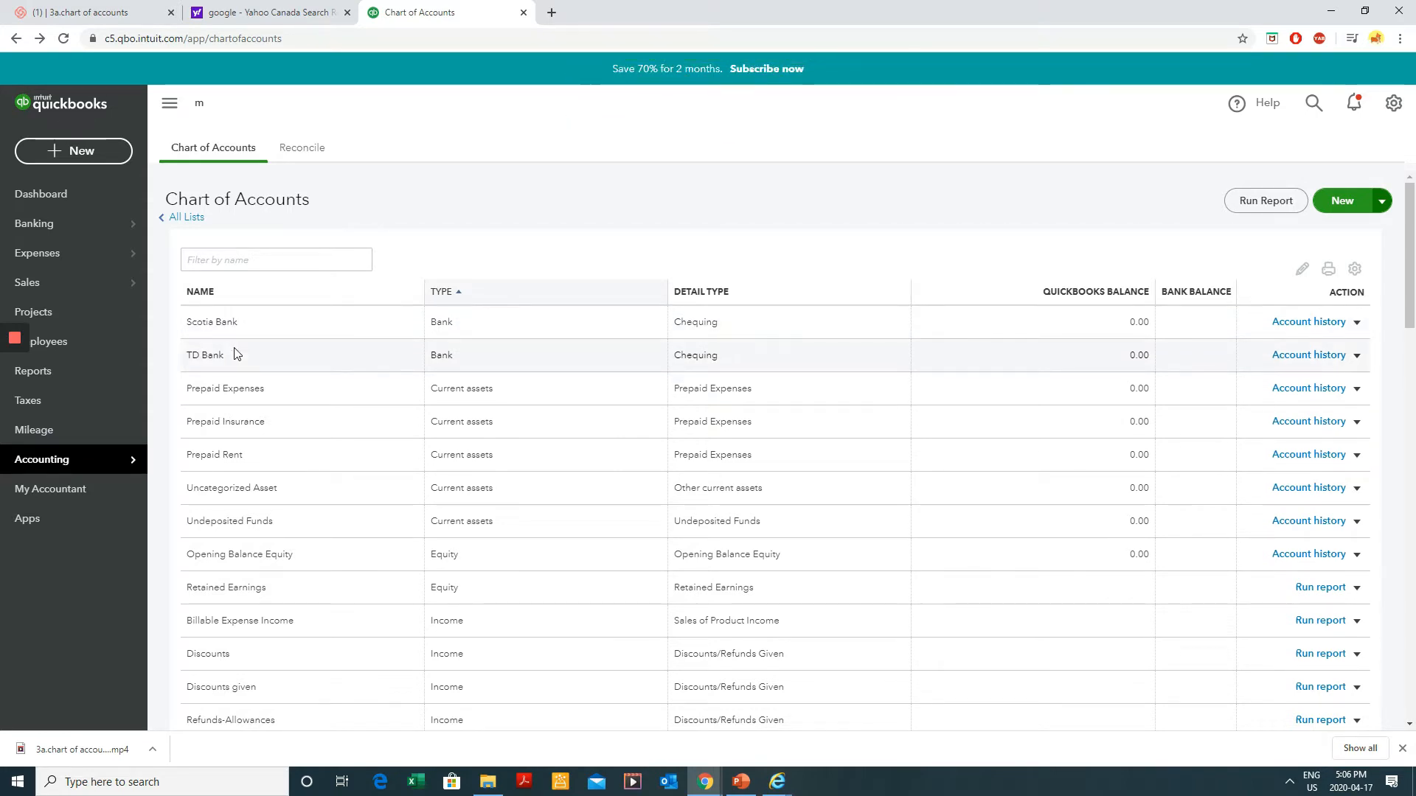
# - Review the chart of accounts and start a new account with account type Expenses
pyautogui.scroll(-15, 411, 360)
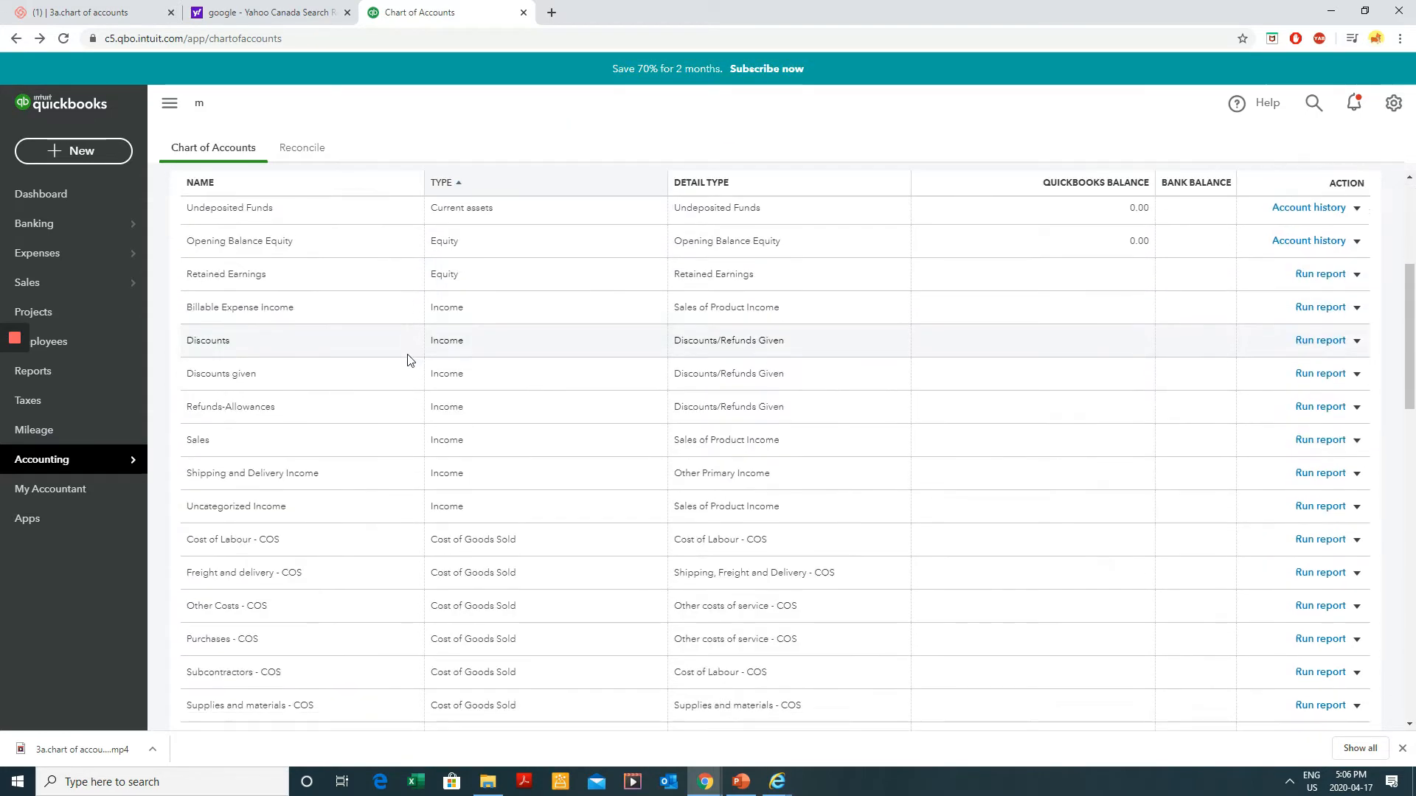
pyautogui.scroll(-7, 411, 359)
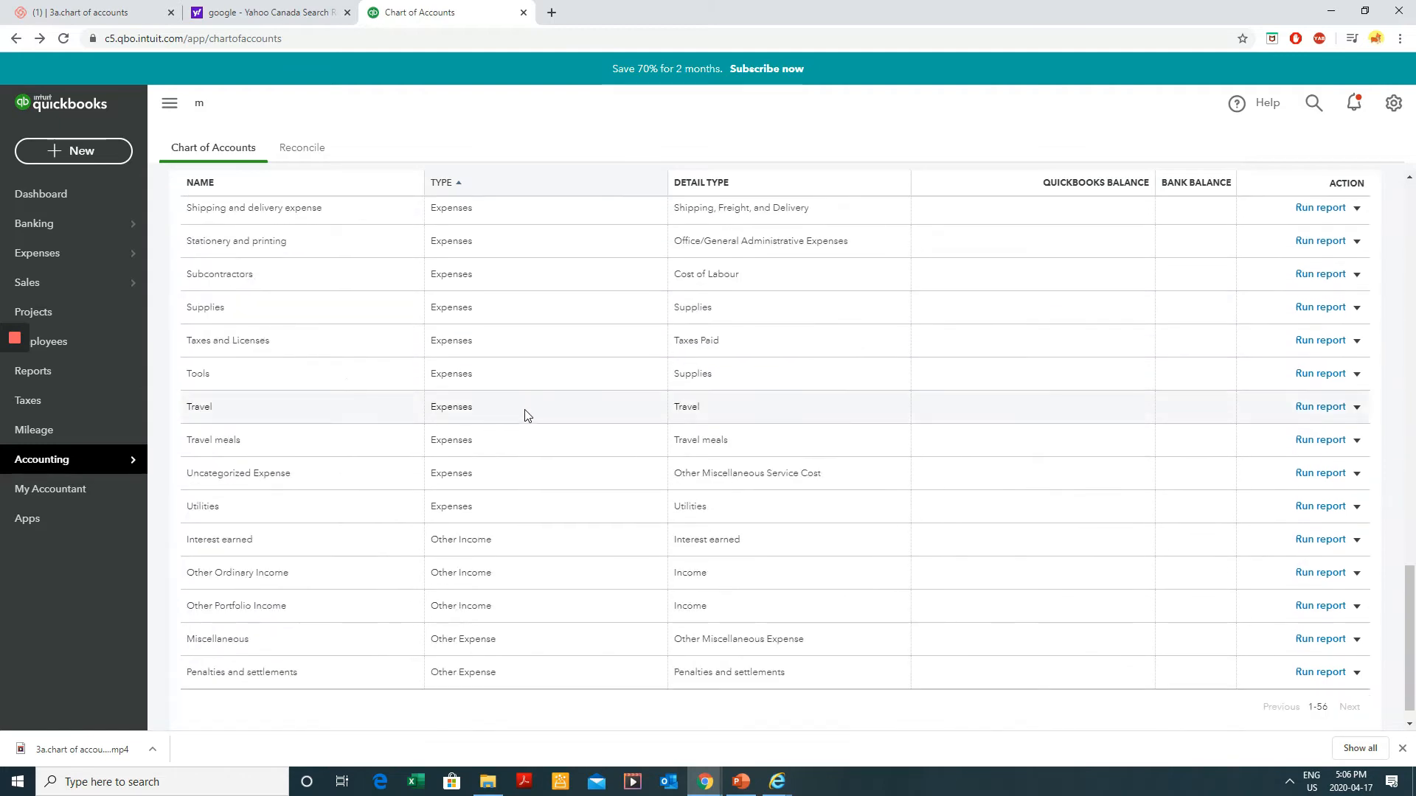
pyautogui.scroll(5, 756, 516)
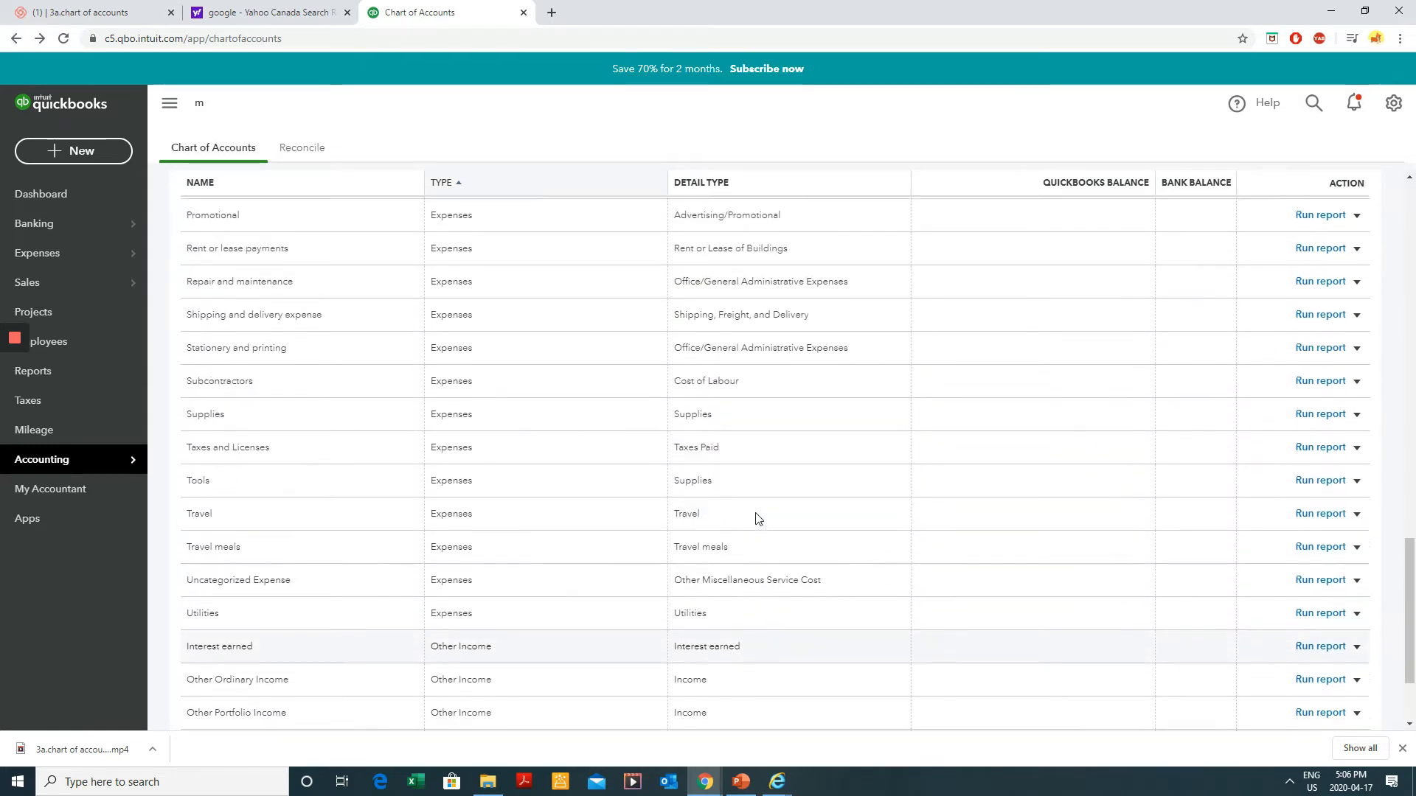
pyautogui.scroll(-5, 758, 520)
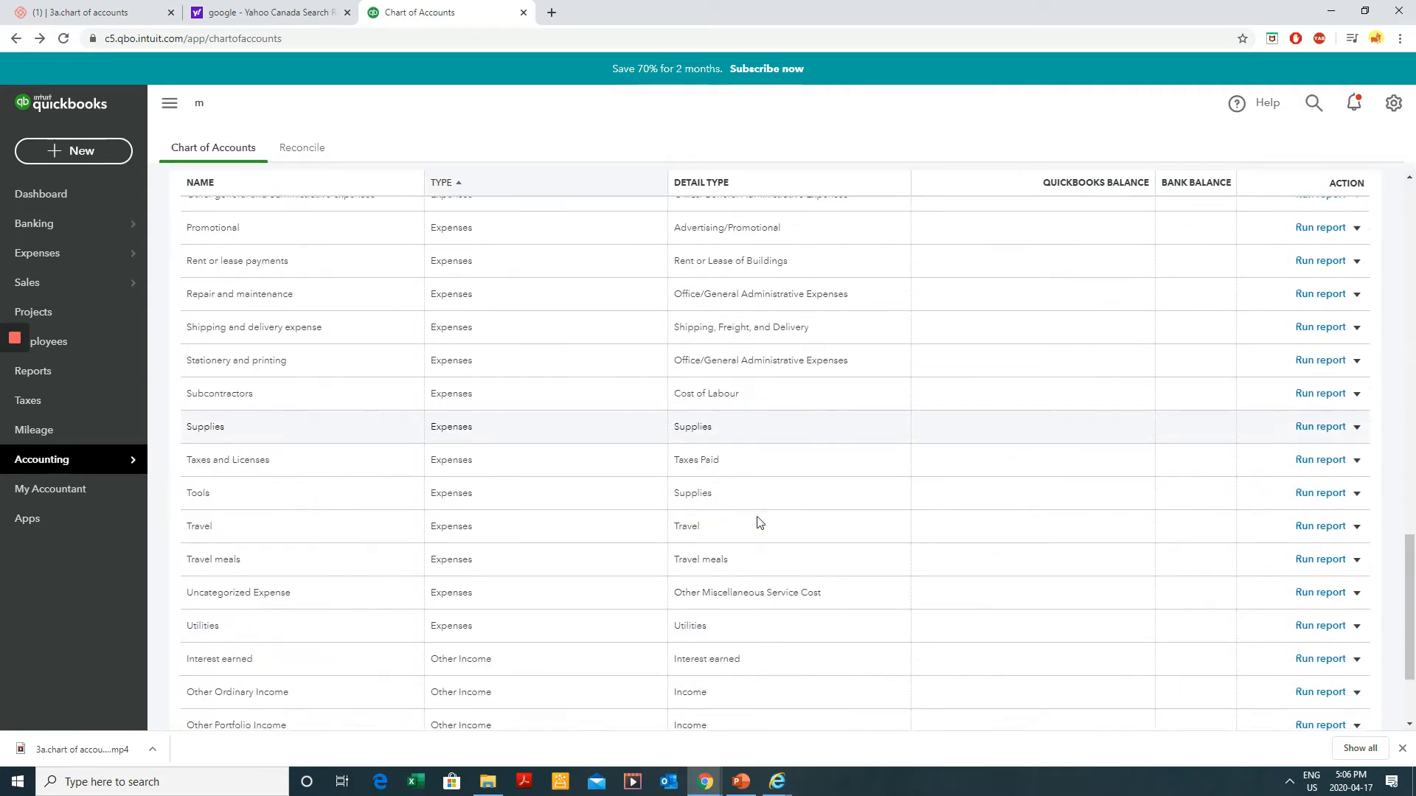
pyautogui.scroll(20, 1214, 190)
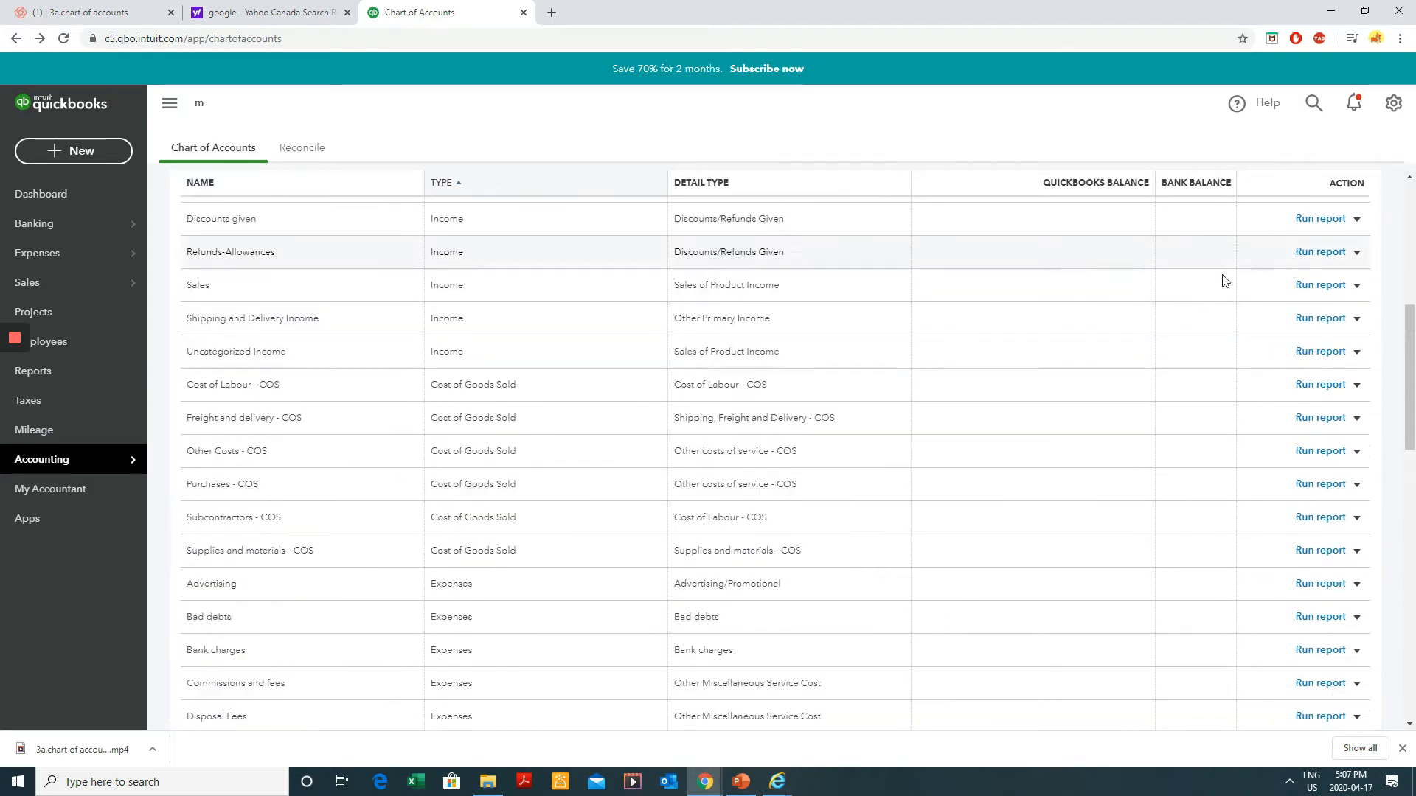
pyautogui.click(1340, 213)
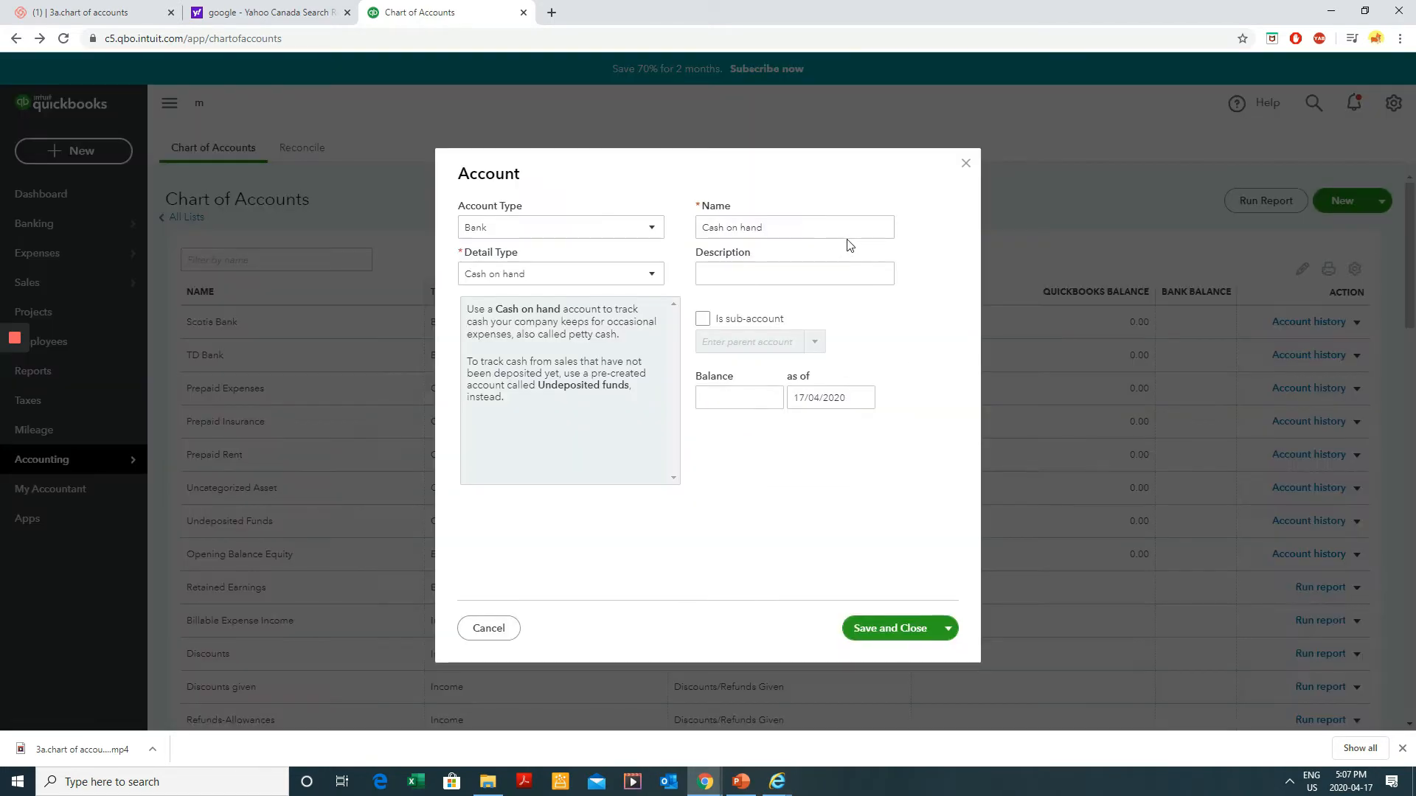
pyautogui.click(605, 230)
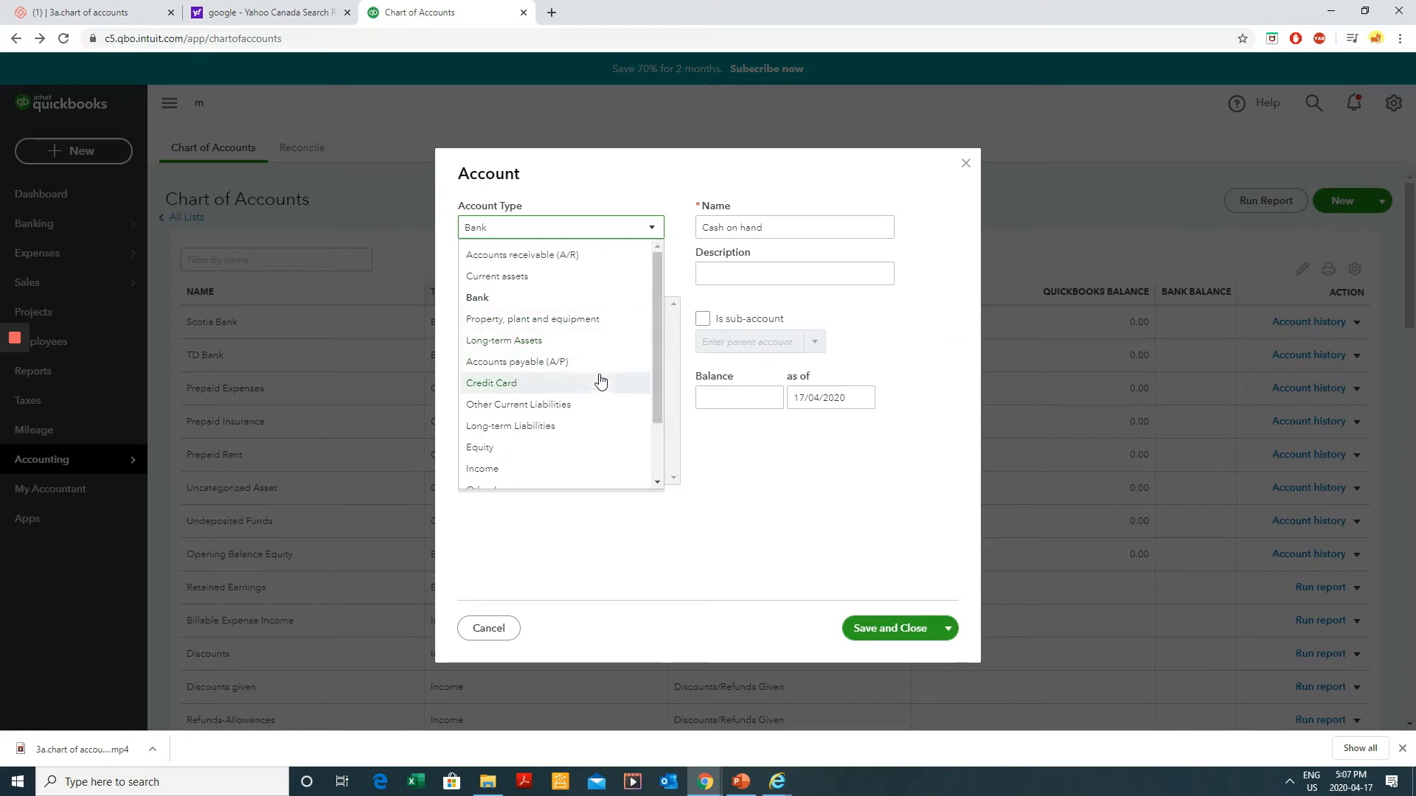
pyautogui.scroll(-1, 598, 376)
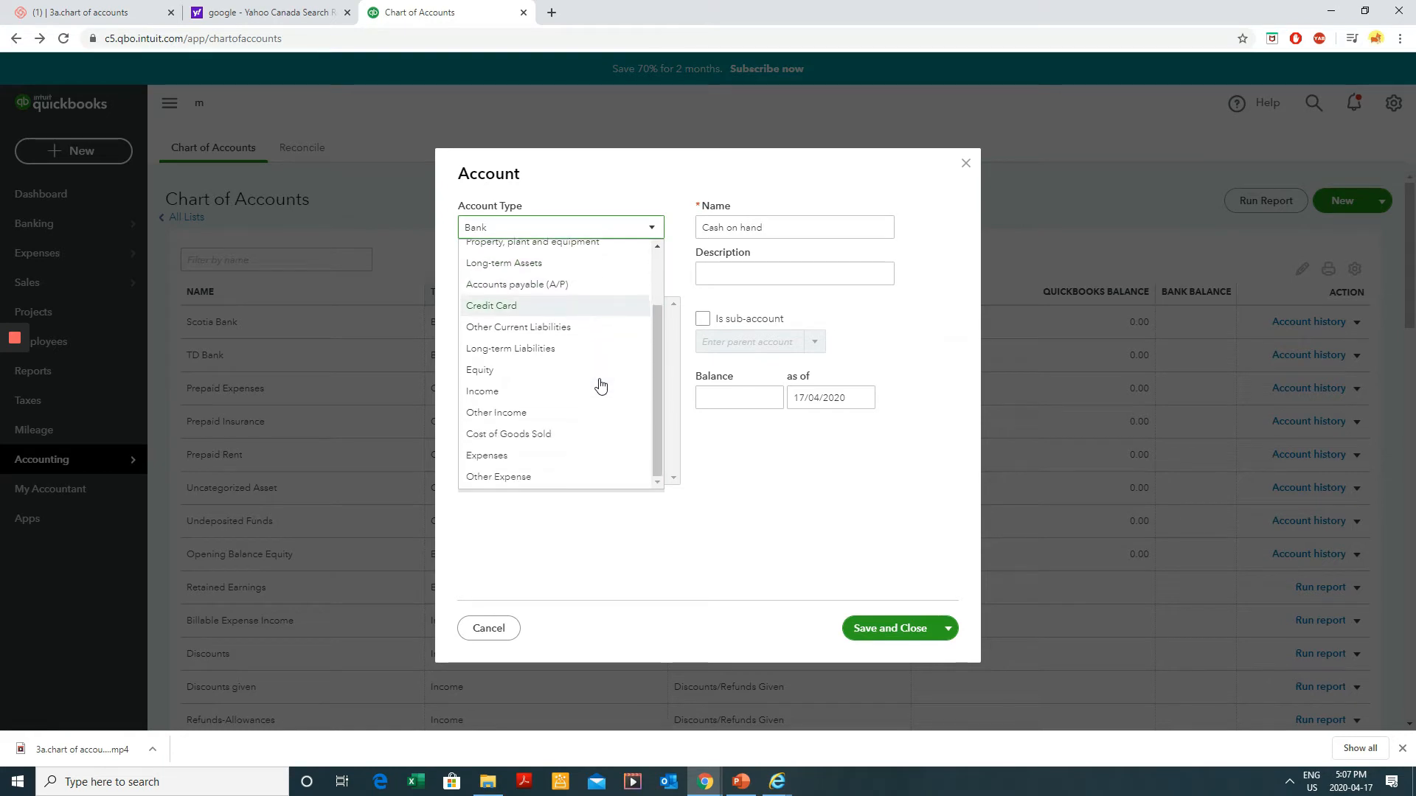
pyautogui.click(531, 457)
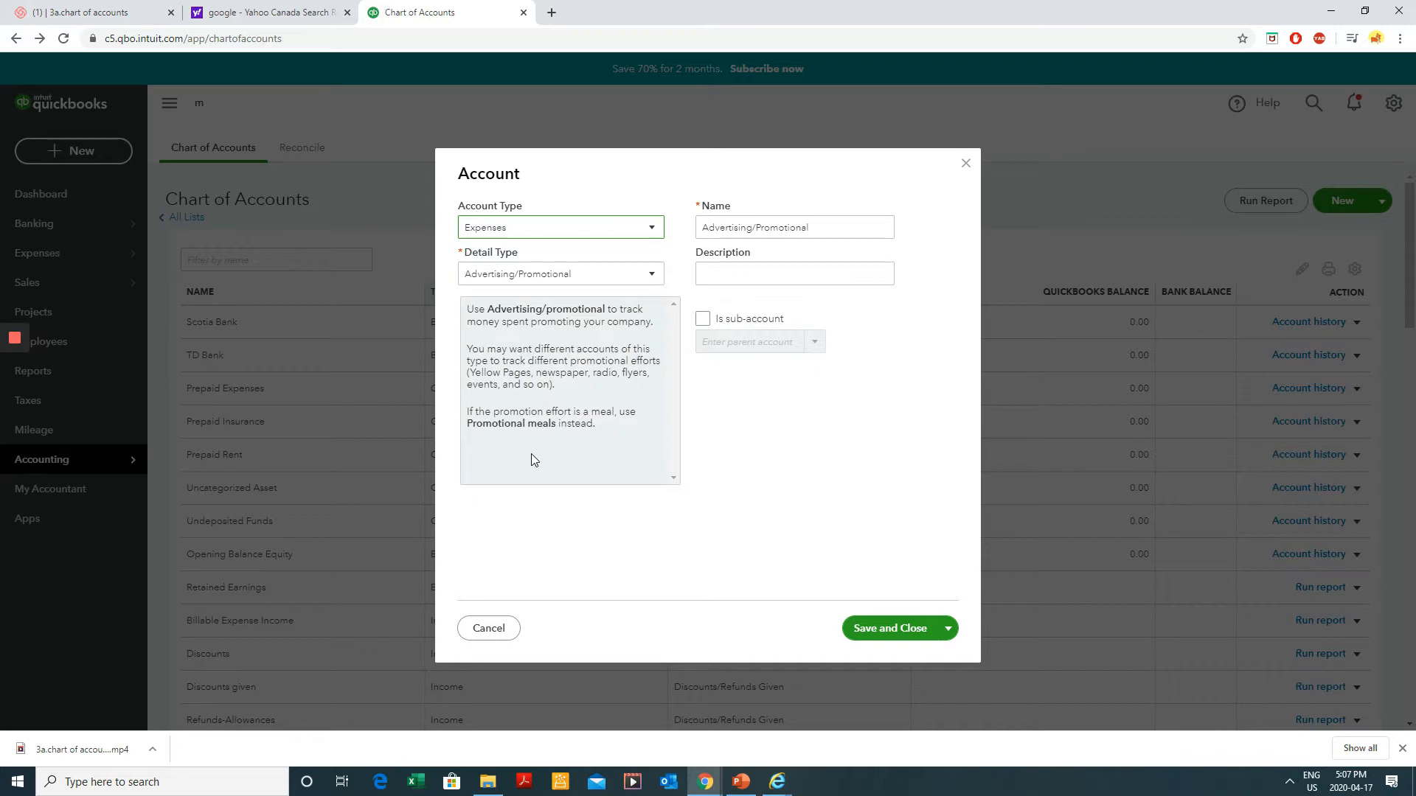
# - Name the new expense account Parking Expense, leave its description blank, and save it
pyautogui.tripleClick(841, 227)
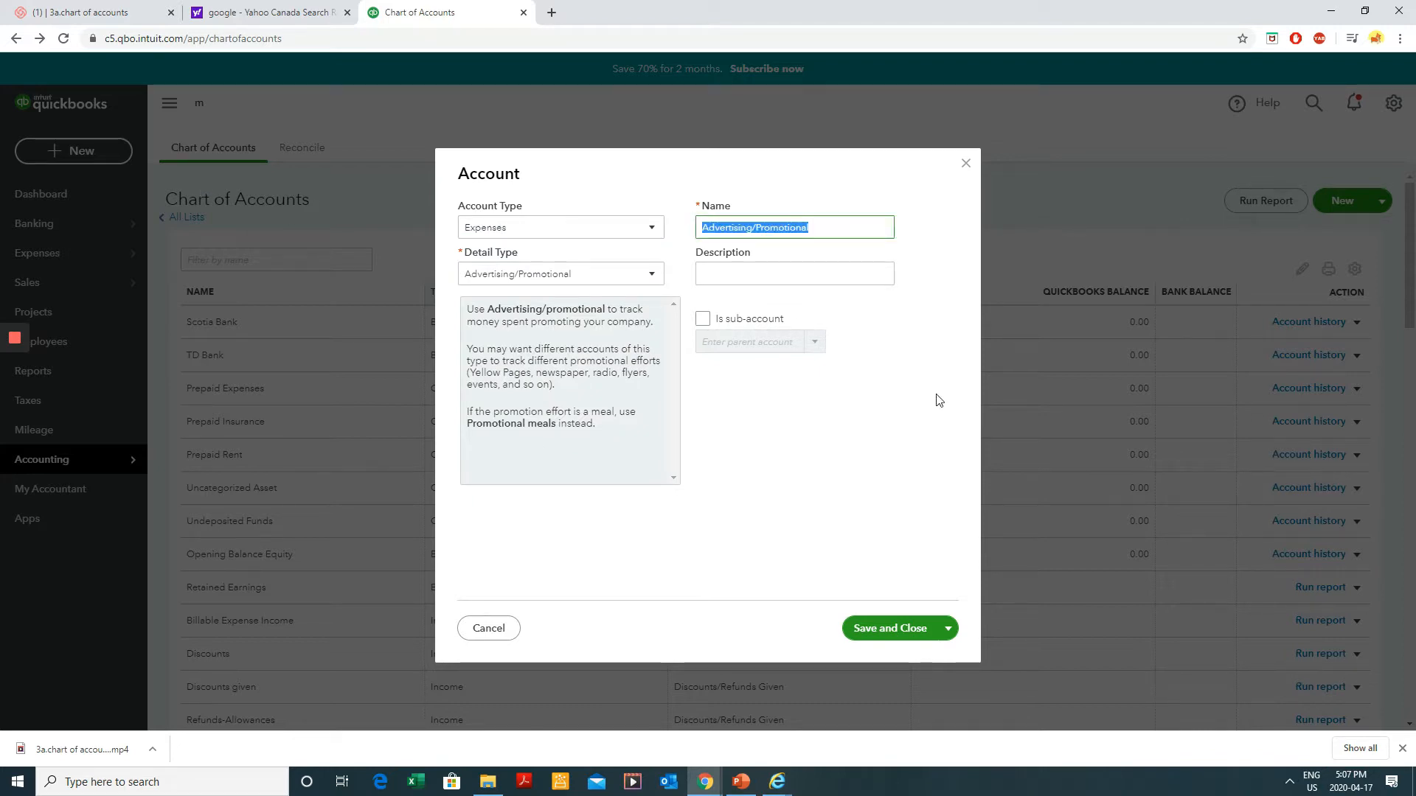
pyautogui.write('Parki')
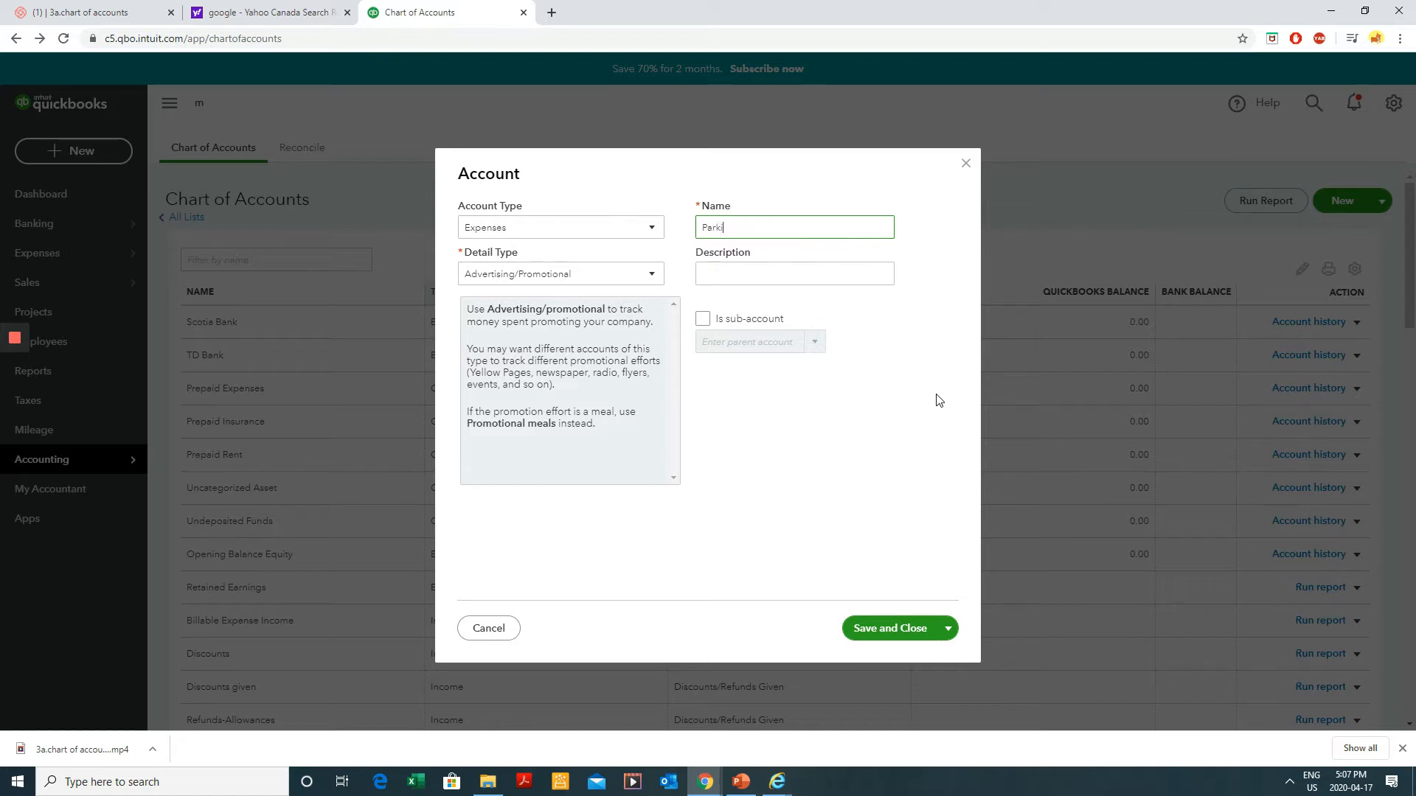
pyautogui.write('ng Expense')
pyautogui.click(885, 629)
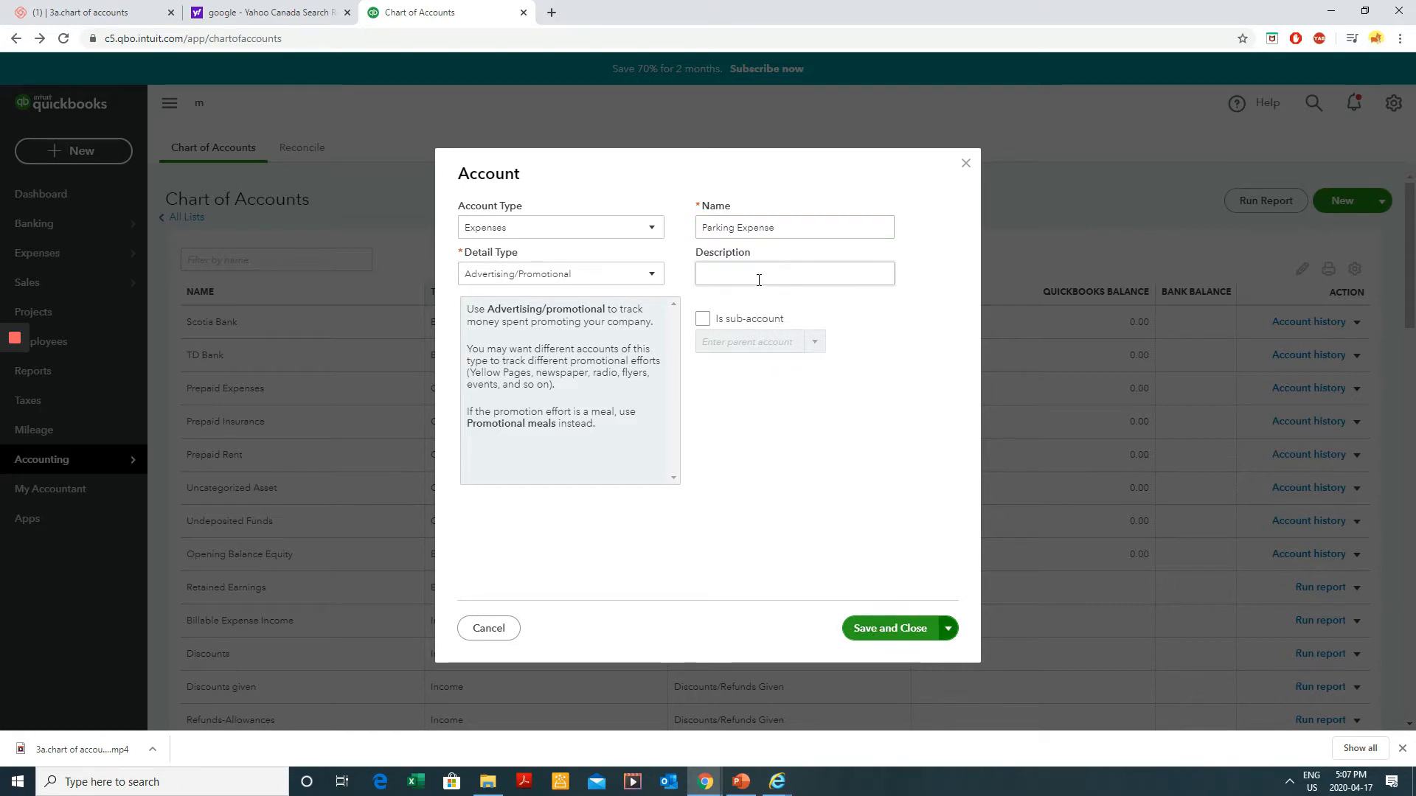
pyautogui.click(795, 275)
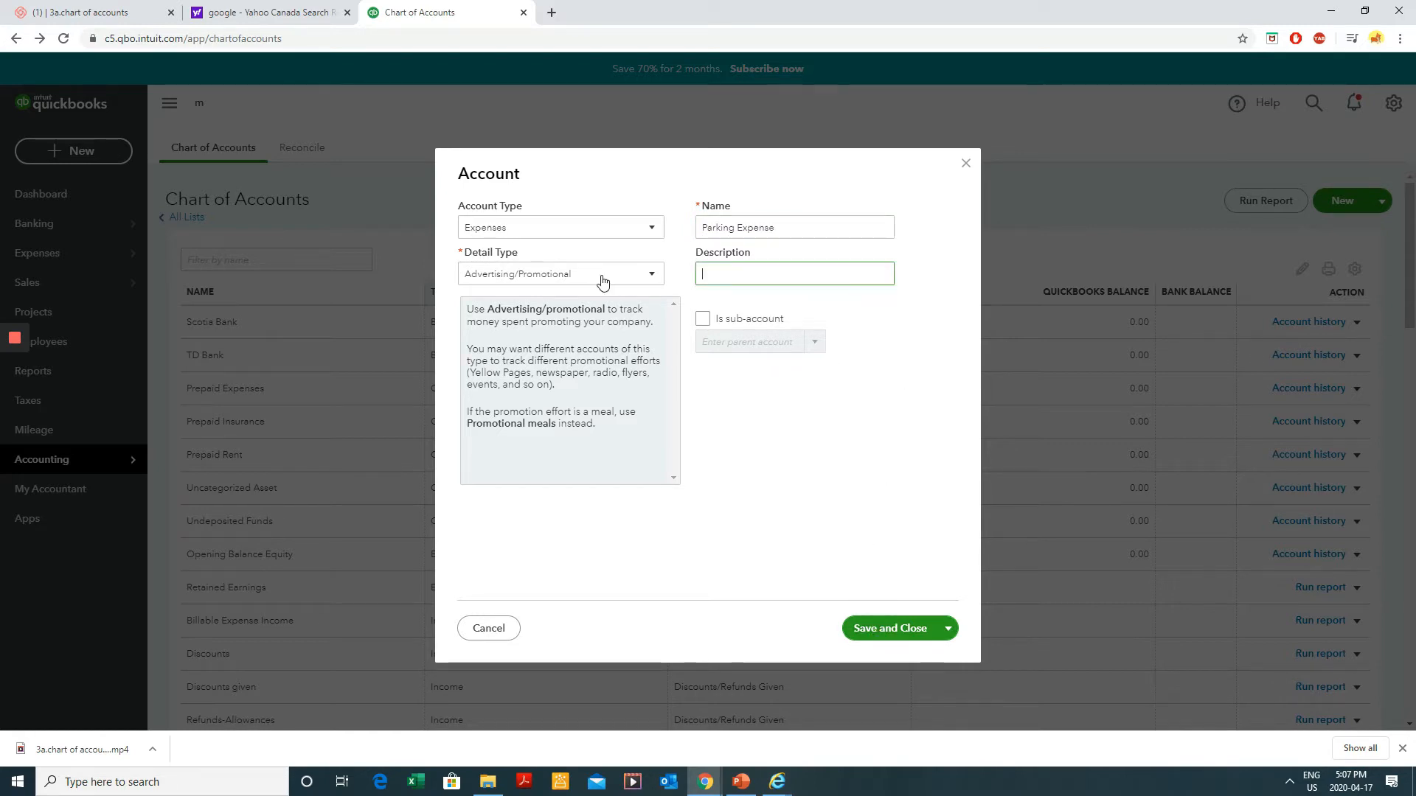
pyautogui.click(905, 628)
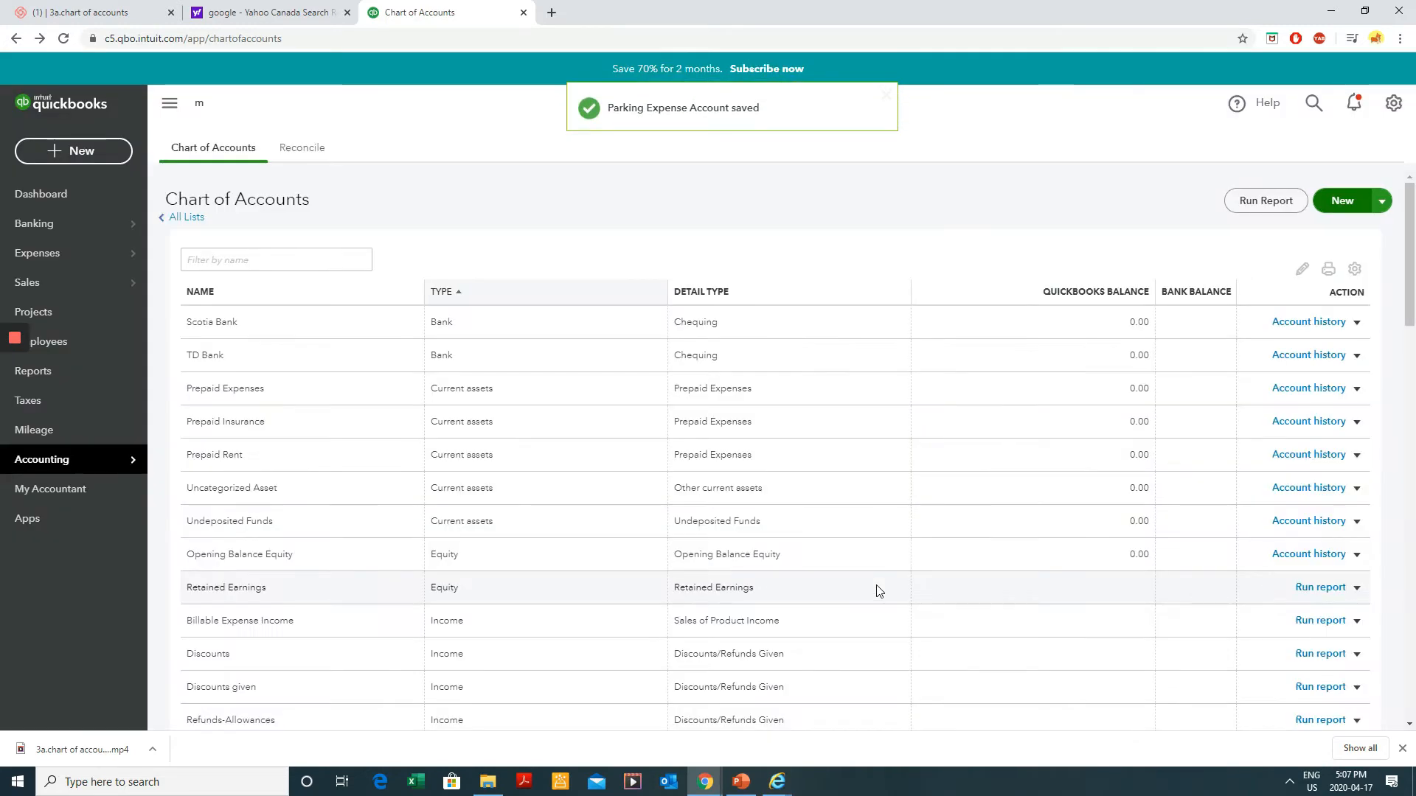
# - Search the chart of accounts page for "parkin" to locate the new Parking Expense account
pyautogui.hotkey('ctrl', 'f')
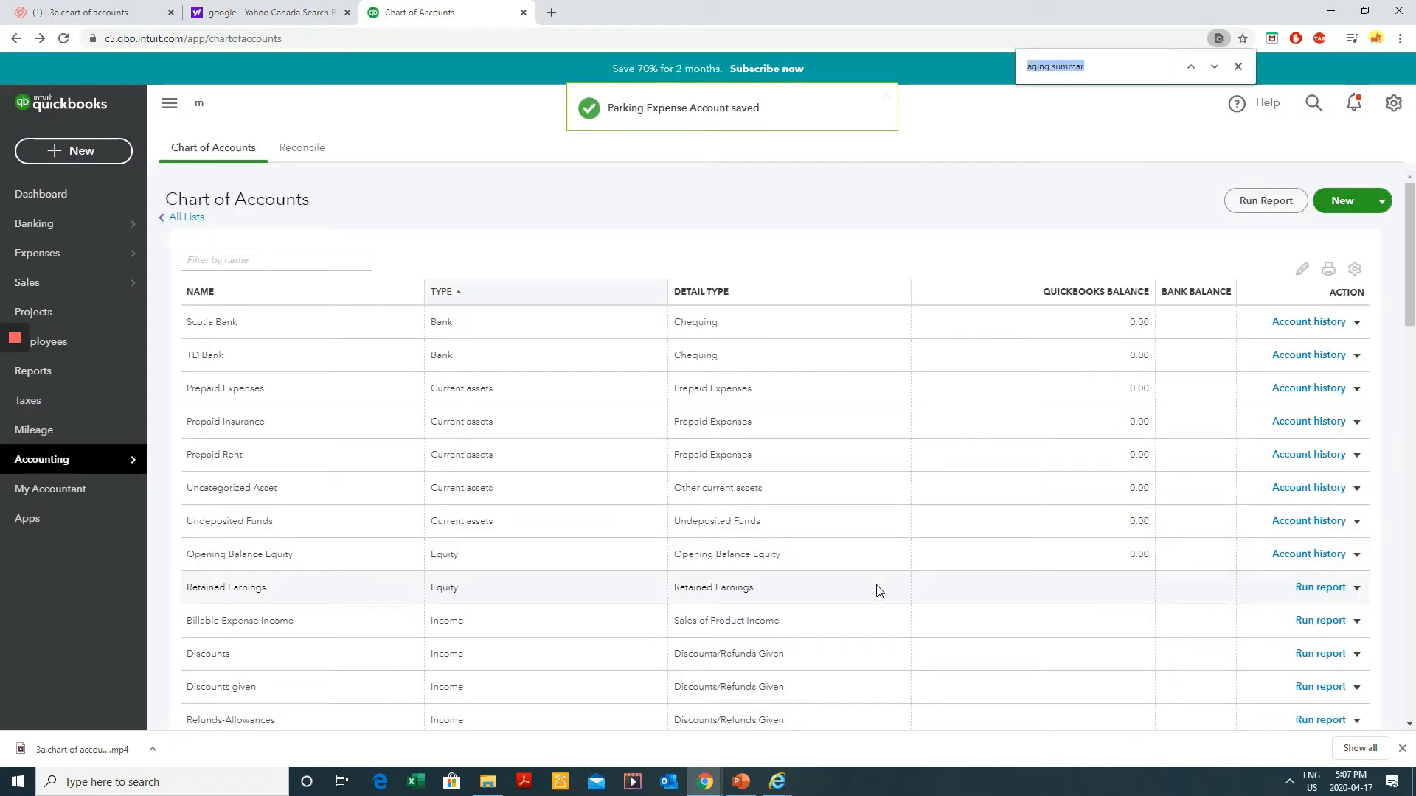
pyautogui.write('parkin')
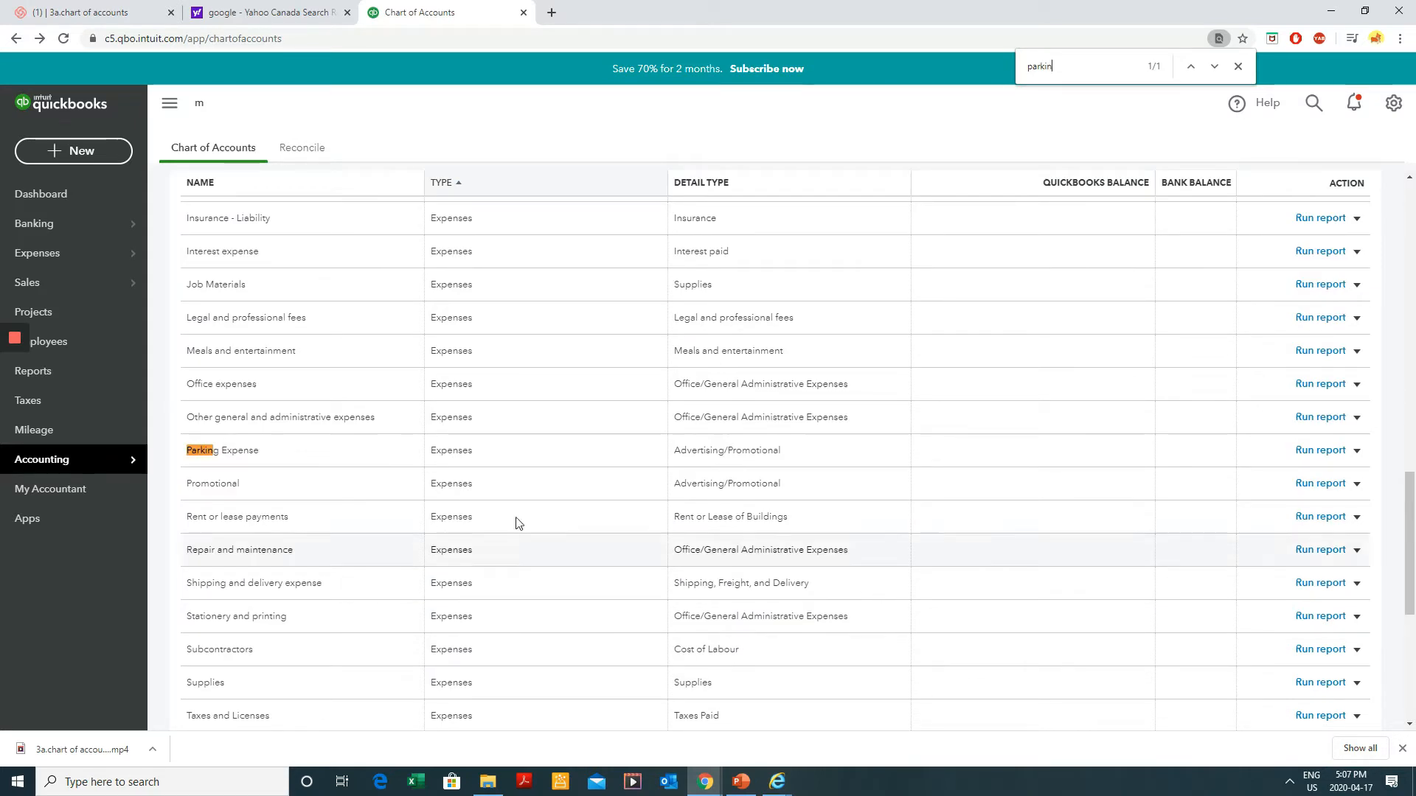
pyautogui.moveTo(191, 452)
pyautogui.mouseDown()
pyautogui.moveTo(280, 464)
pyautogui.moveTo(196, 458)
pyautogui.mouseUp()
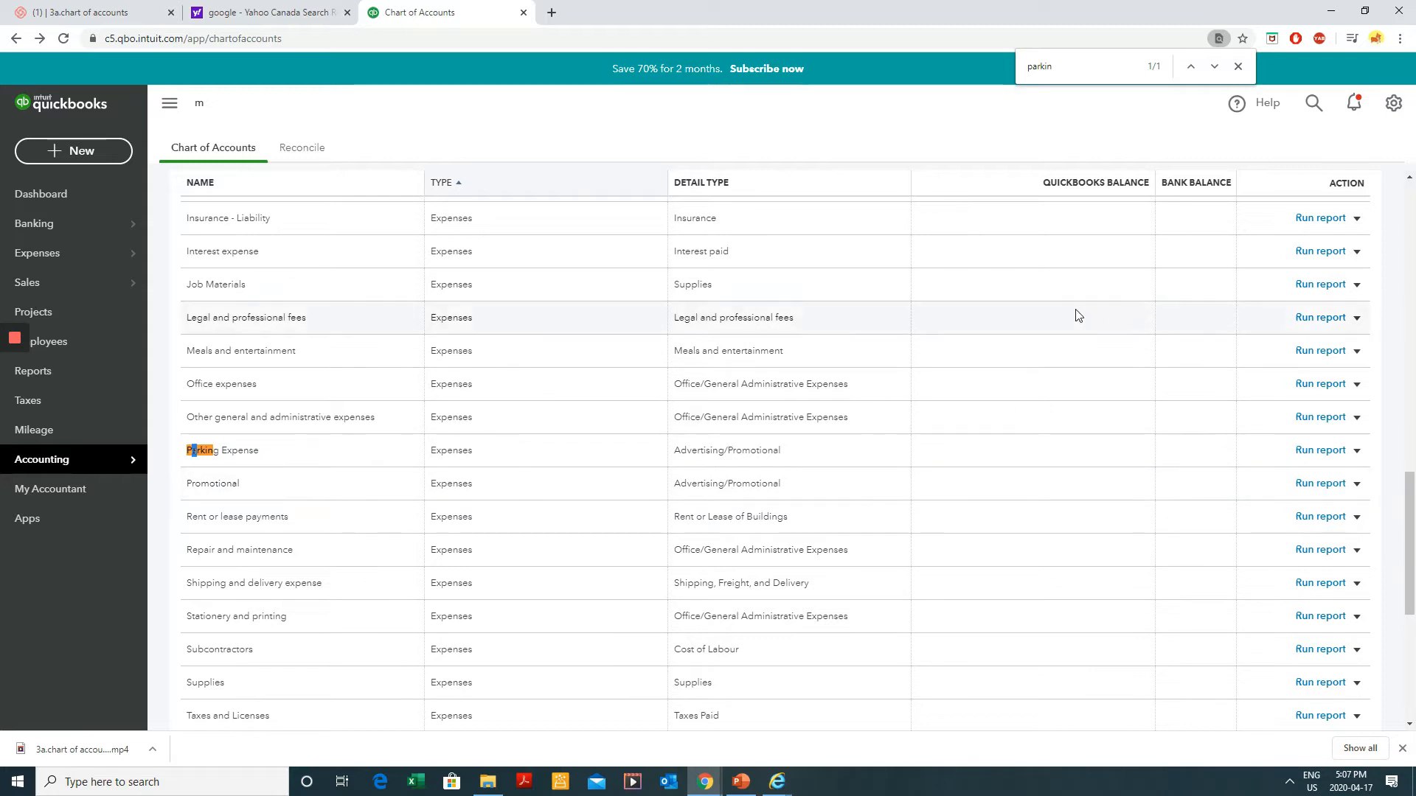
pyautogui.moveTo(270, 461); pyautogui.dragTo(194, 455)
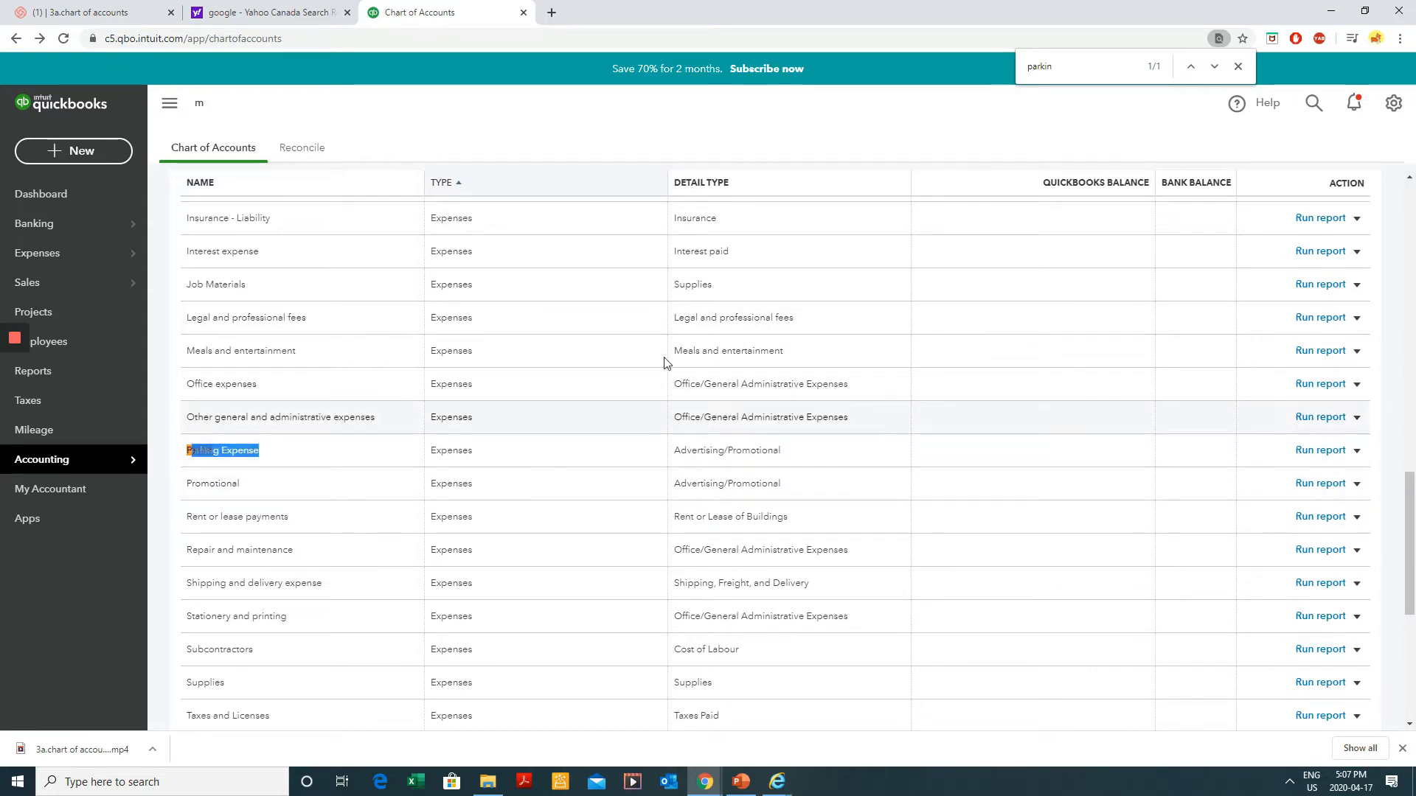
# - Edit the Parking Expense account, rename it as Parking Bla Bla Bla, and save it
pyautogui.click(1357, 450)
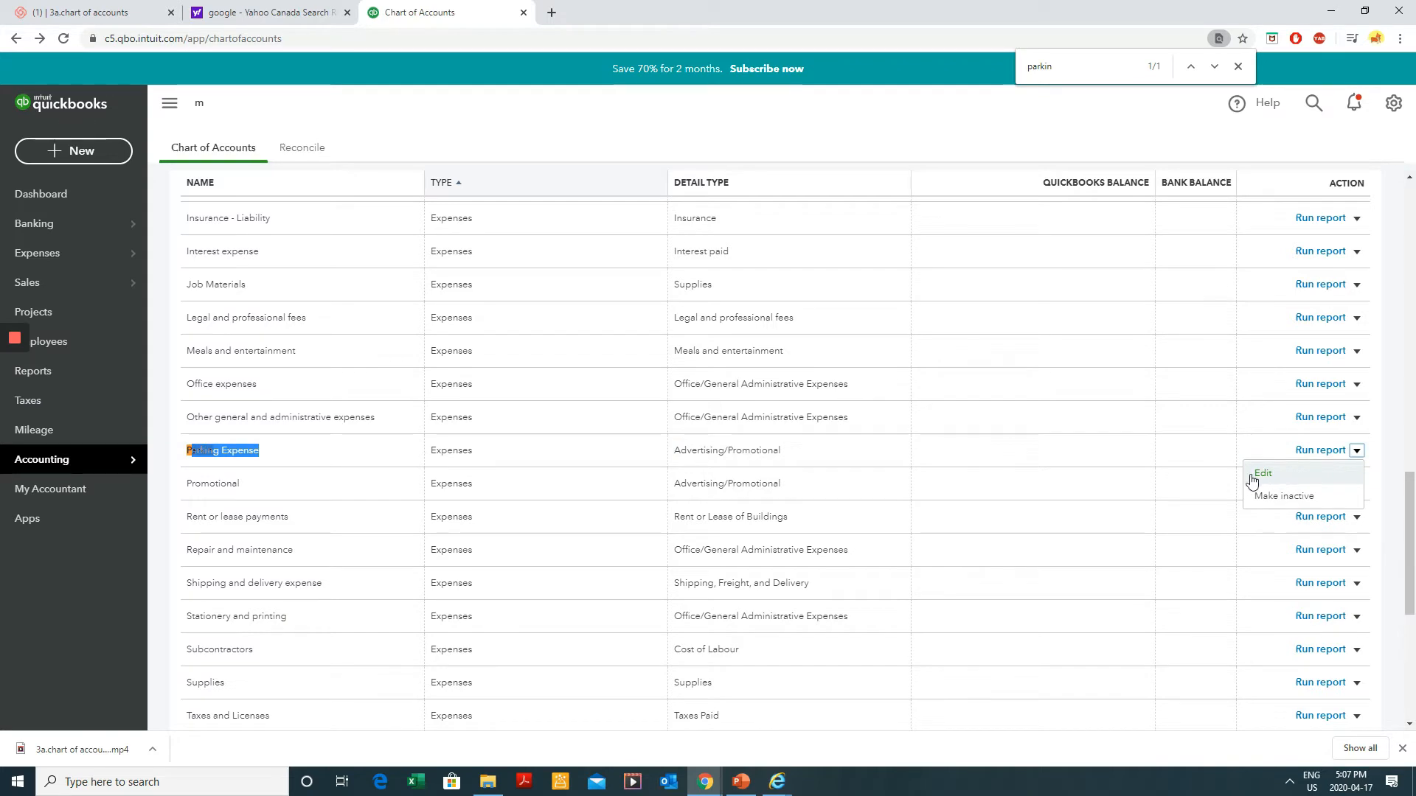
pyautogui.click(1357, 451)
pyautogui.click(1357, 451)
pyautogui.click(1302, 481)
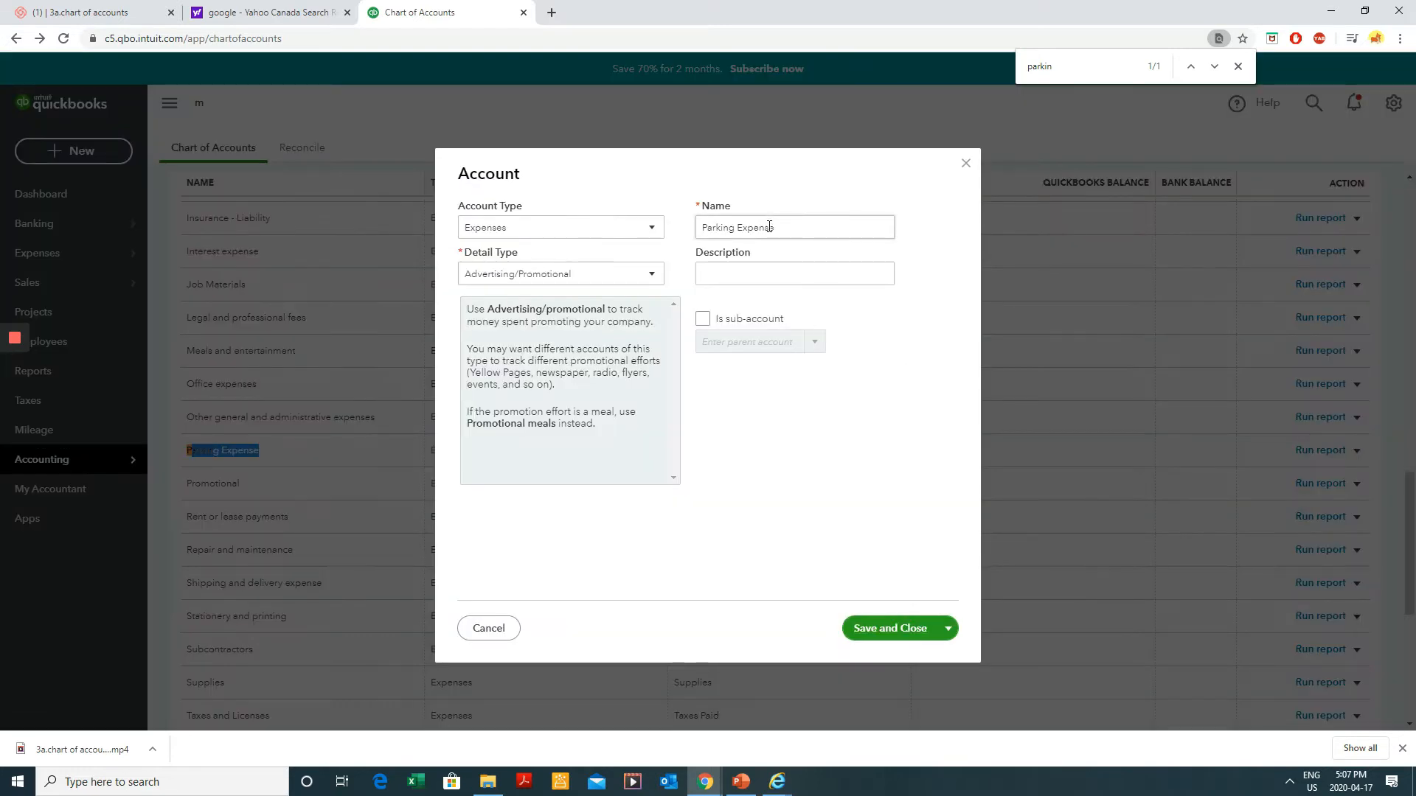
pyautogui.click(770, 229)
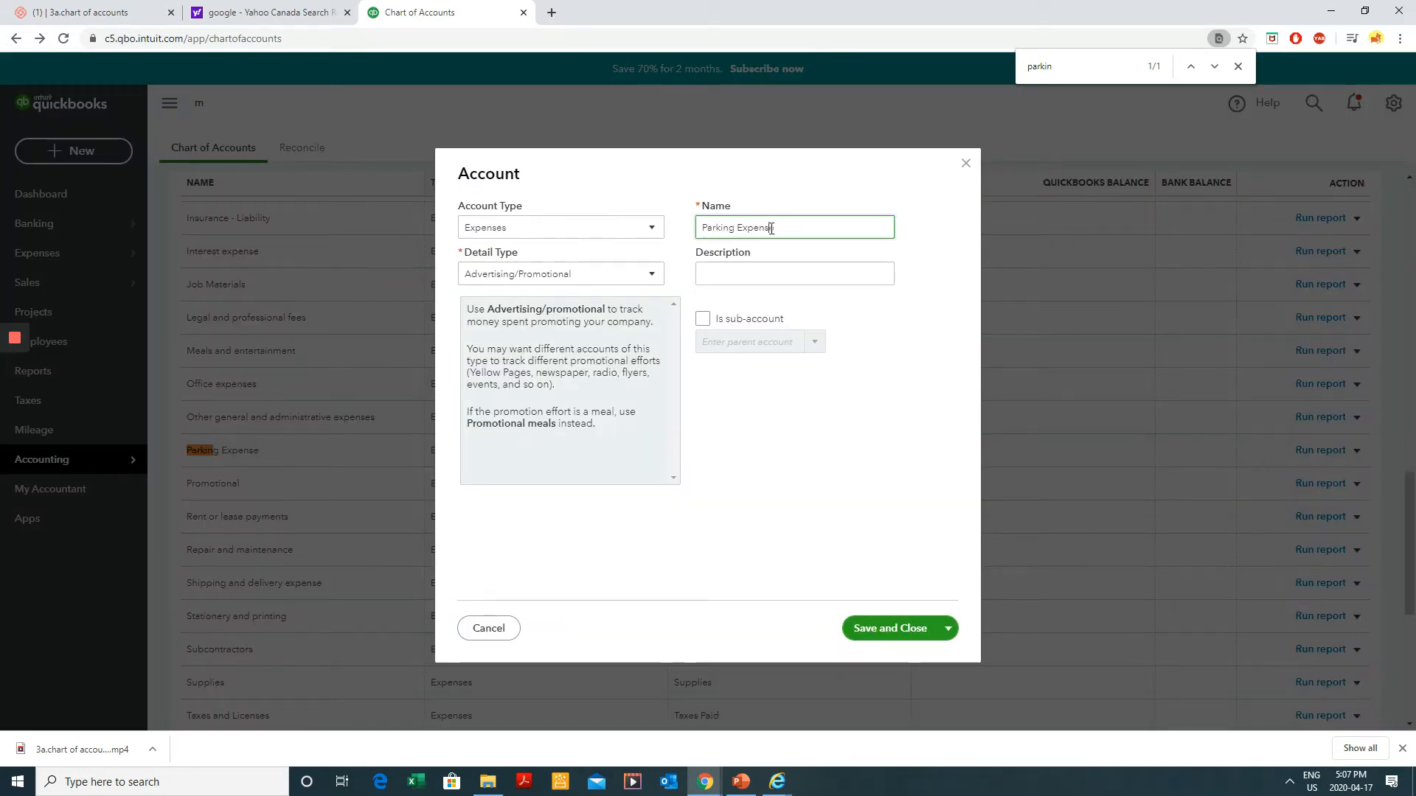
pyautogui.moveTo(781, 230); pyautogui.dragTo(736, 230)
pyautogui.press('BackSpace')
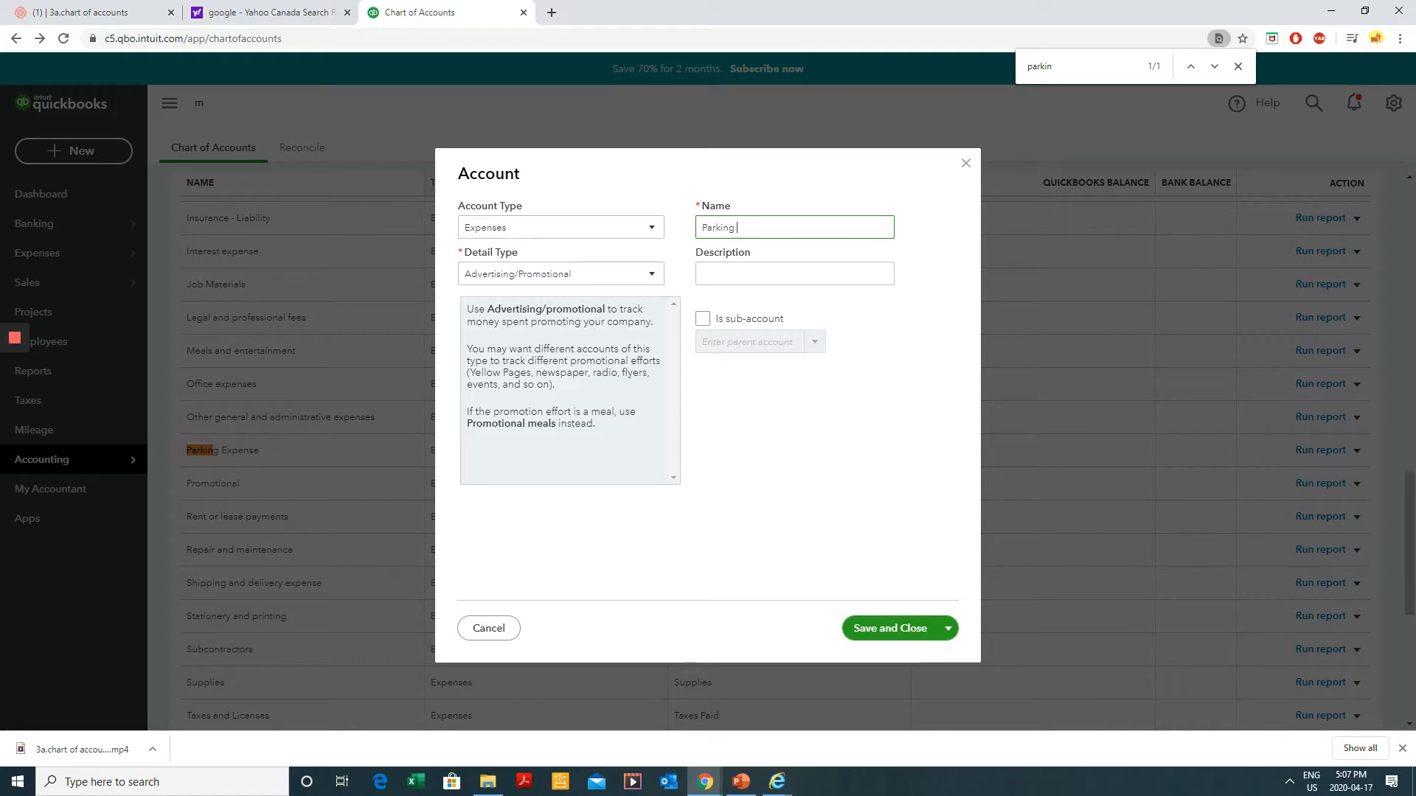
pyautogui.write('Bla Bla Bla')
pyautogui.click(870, 627)
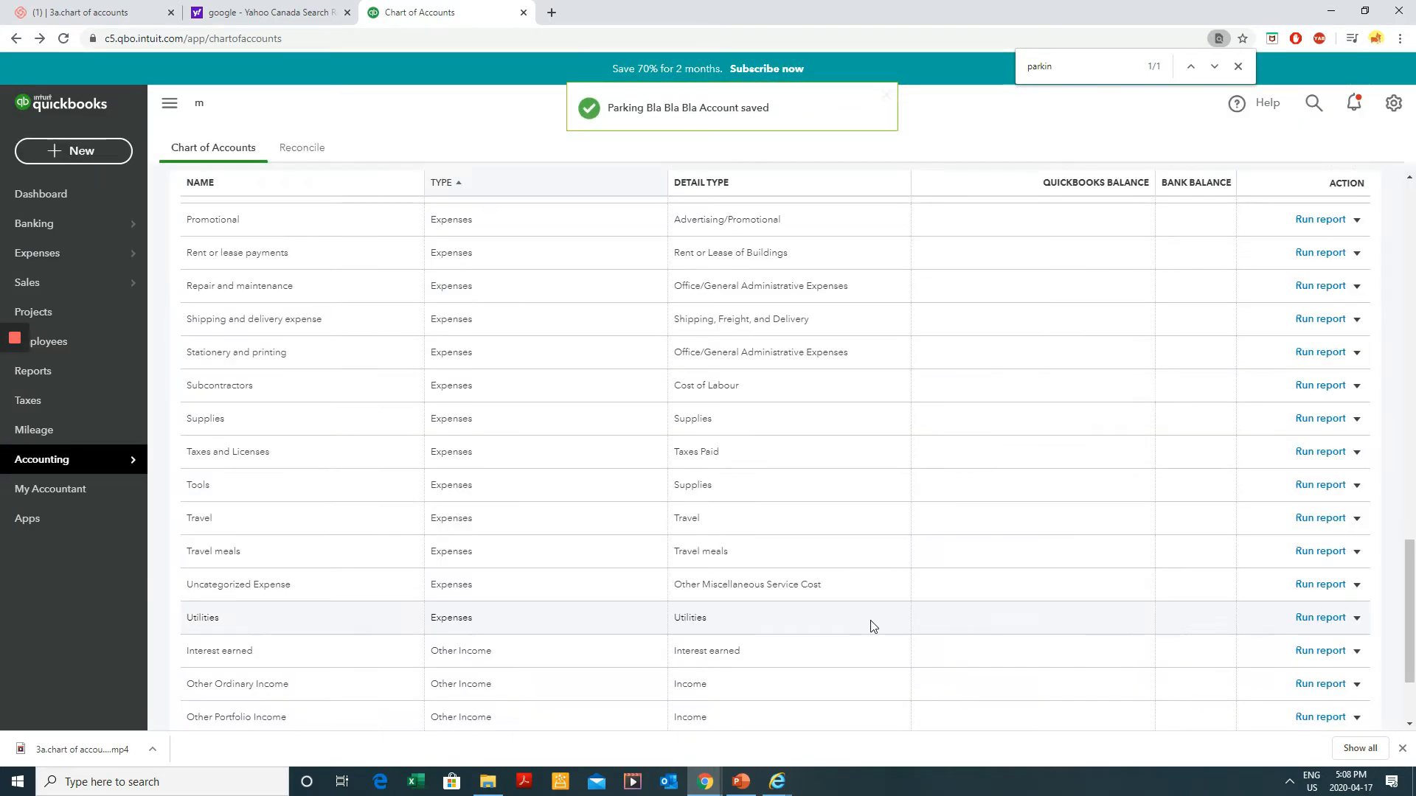
# - Locate the renamed Parking Bla Bla Bla account among the expense accounts in the list
pyautogui.click(1123, 57)
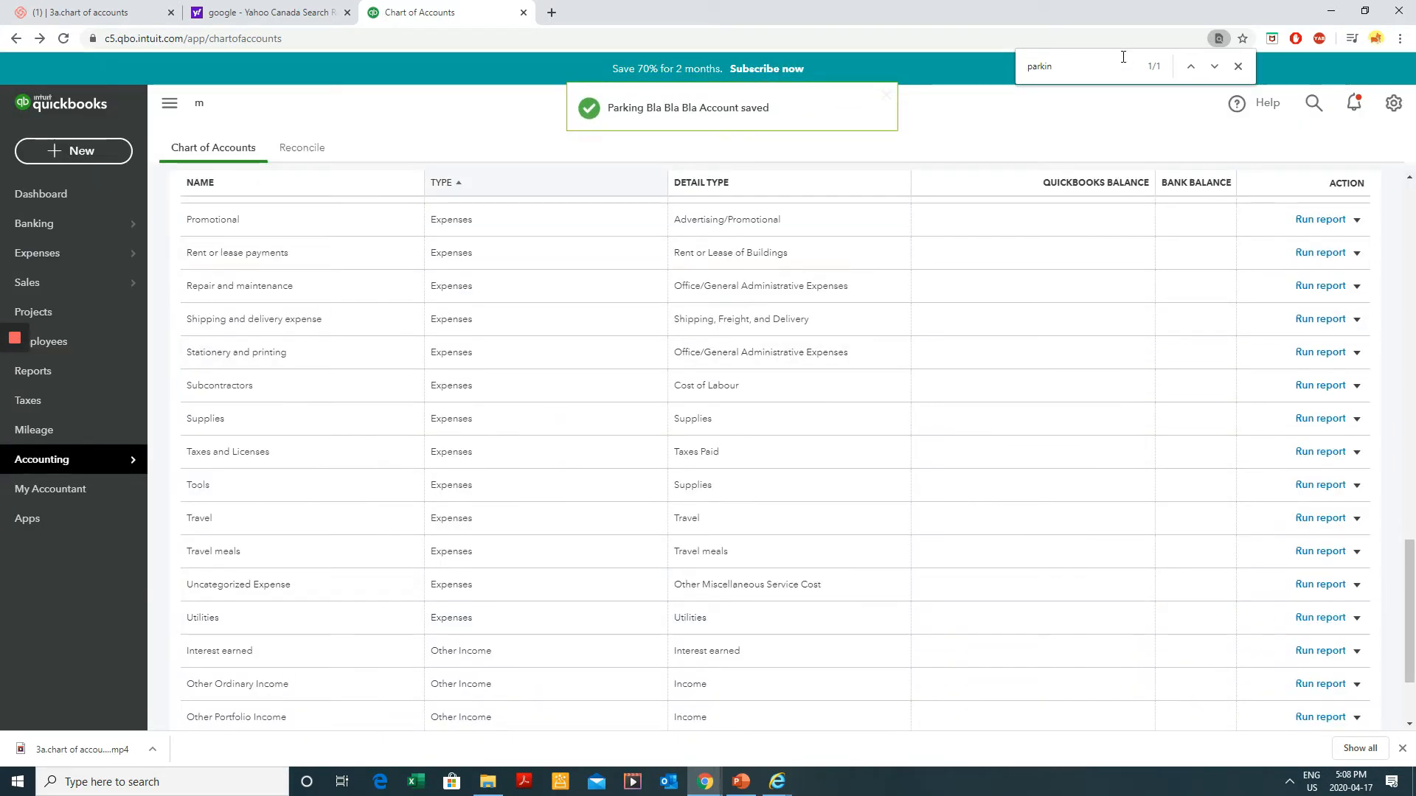
pyautogui.scroll(-3, 848, 192)
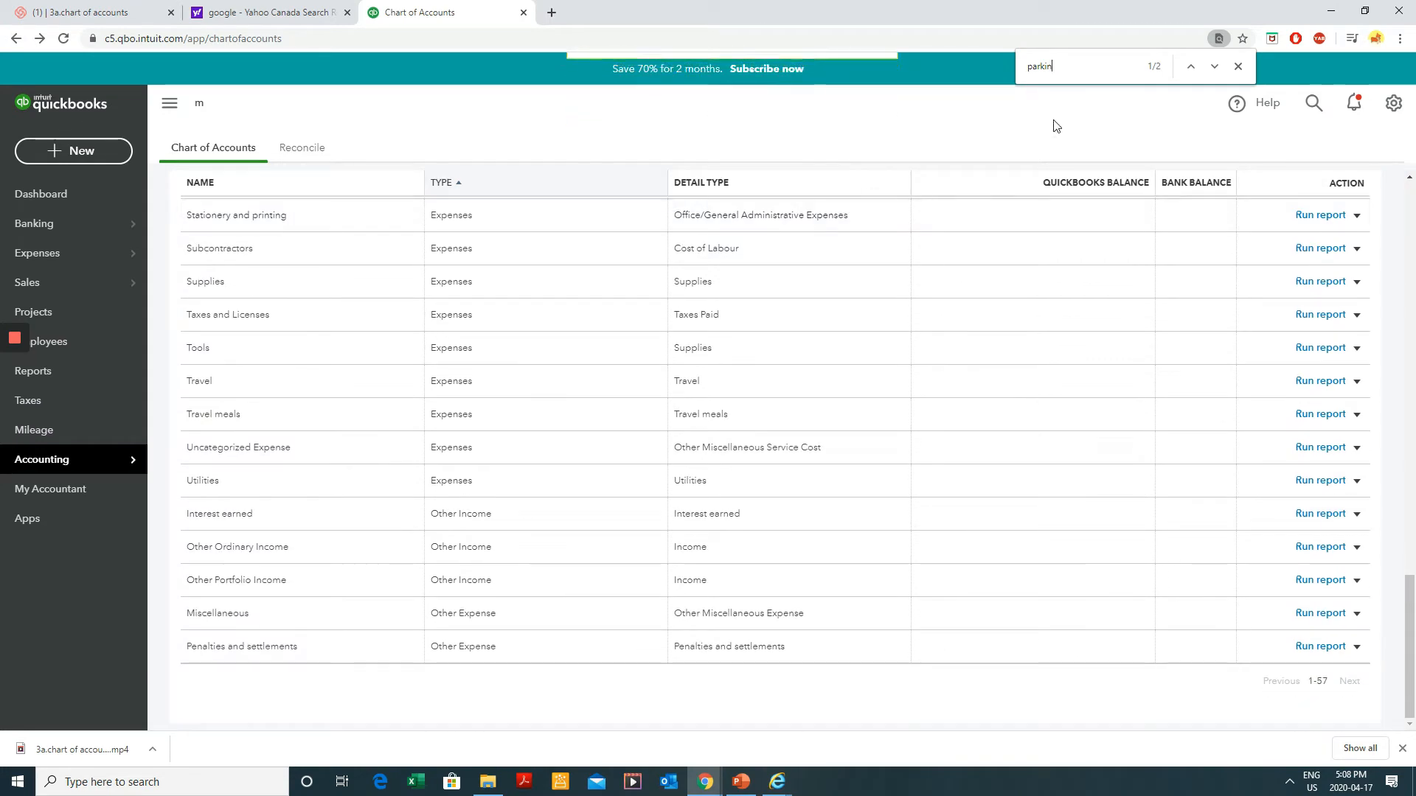
pyautogui.tripleClick(926, 133)
pyautogui.scroll(6, 623, 342)
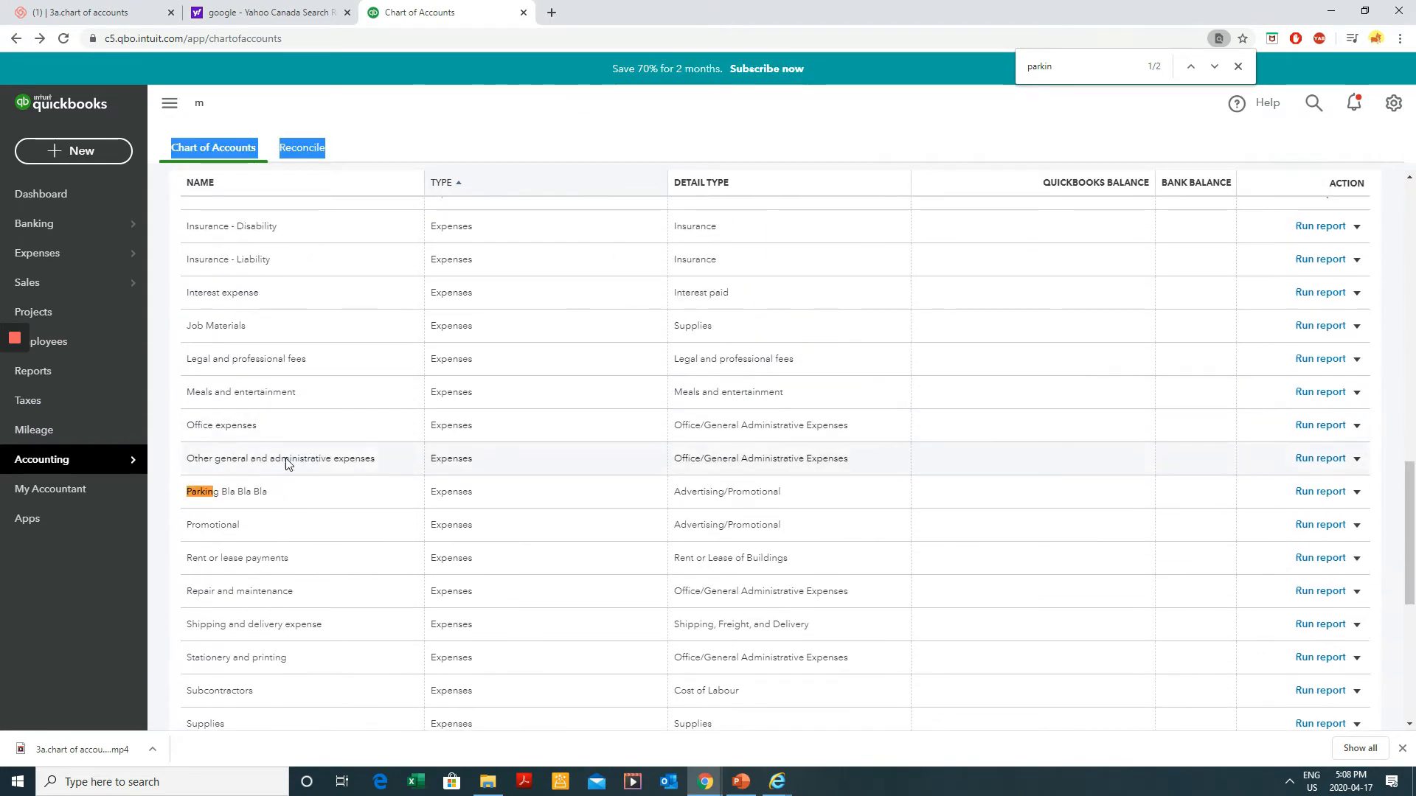
pyautogui.moveTo(294, 490); pyautogui.dragTo(187, 493)
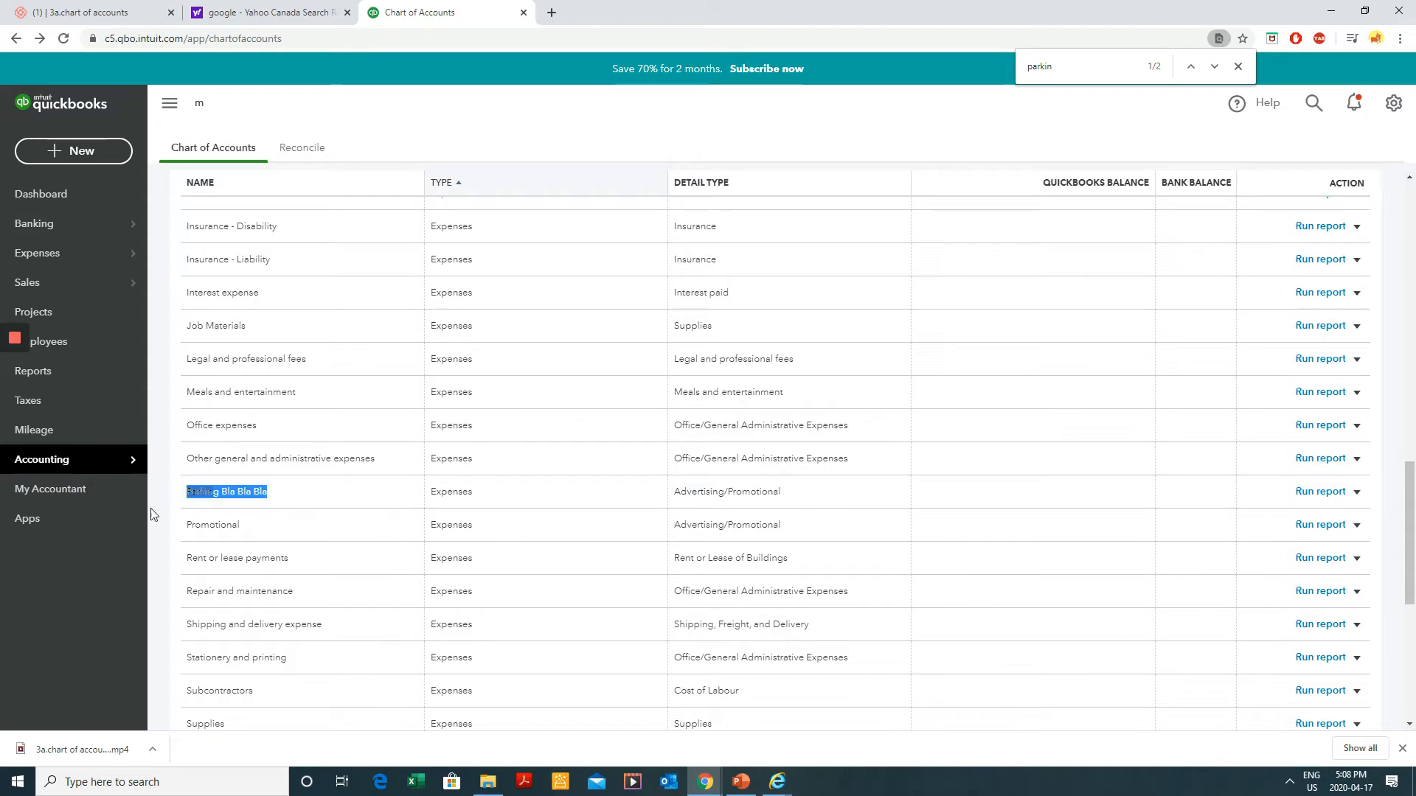
# - View the account history of Undeposited Funds from the chart of accounts and dismiss the account history basics tip
pyautogui.scroll(-6, 496, 559)
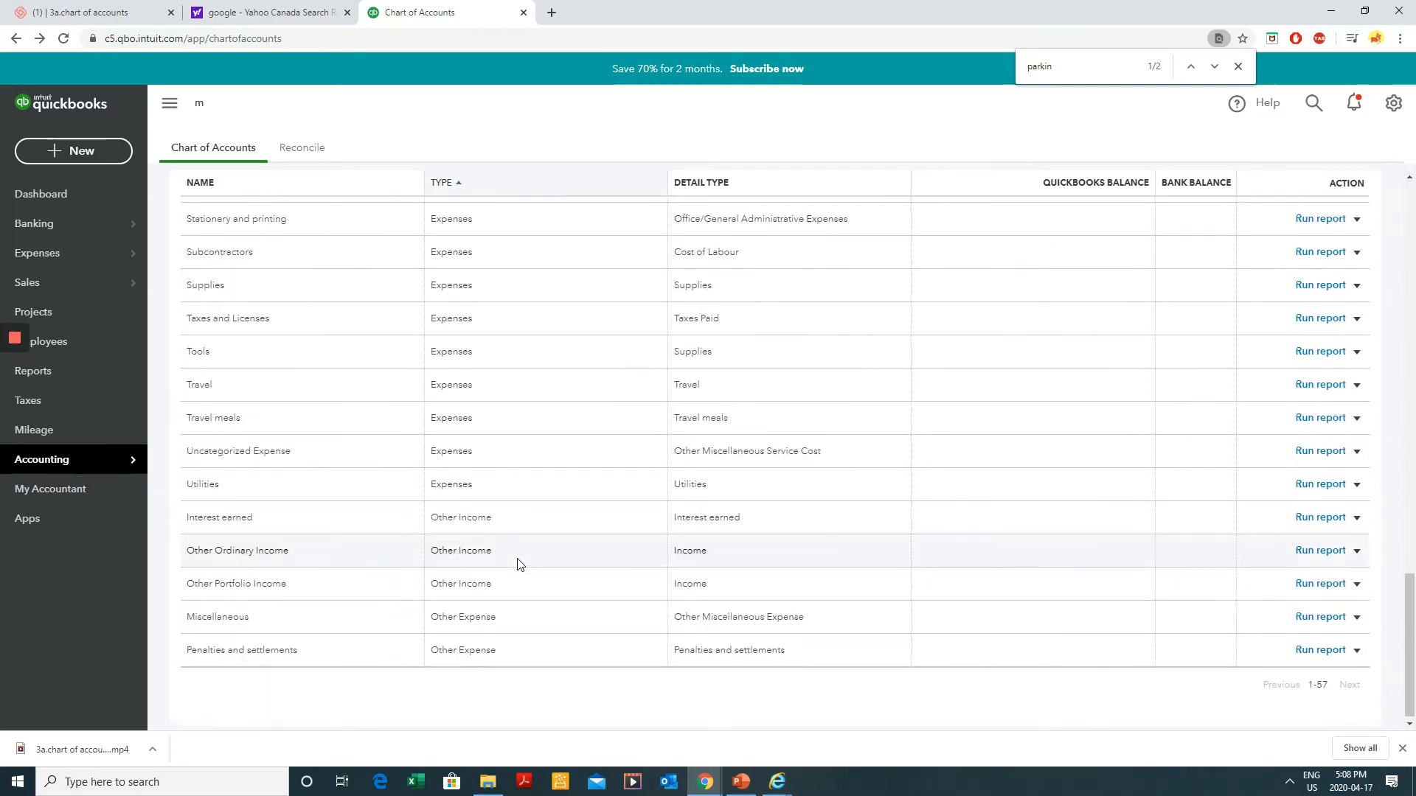
pyautogui.scroll(12, 537, 569)
pyautogui.scroll(5, 575, 537)
pyautogui.scroll(-2, 1327, 443)
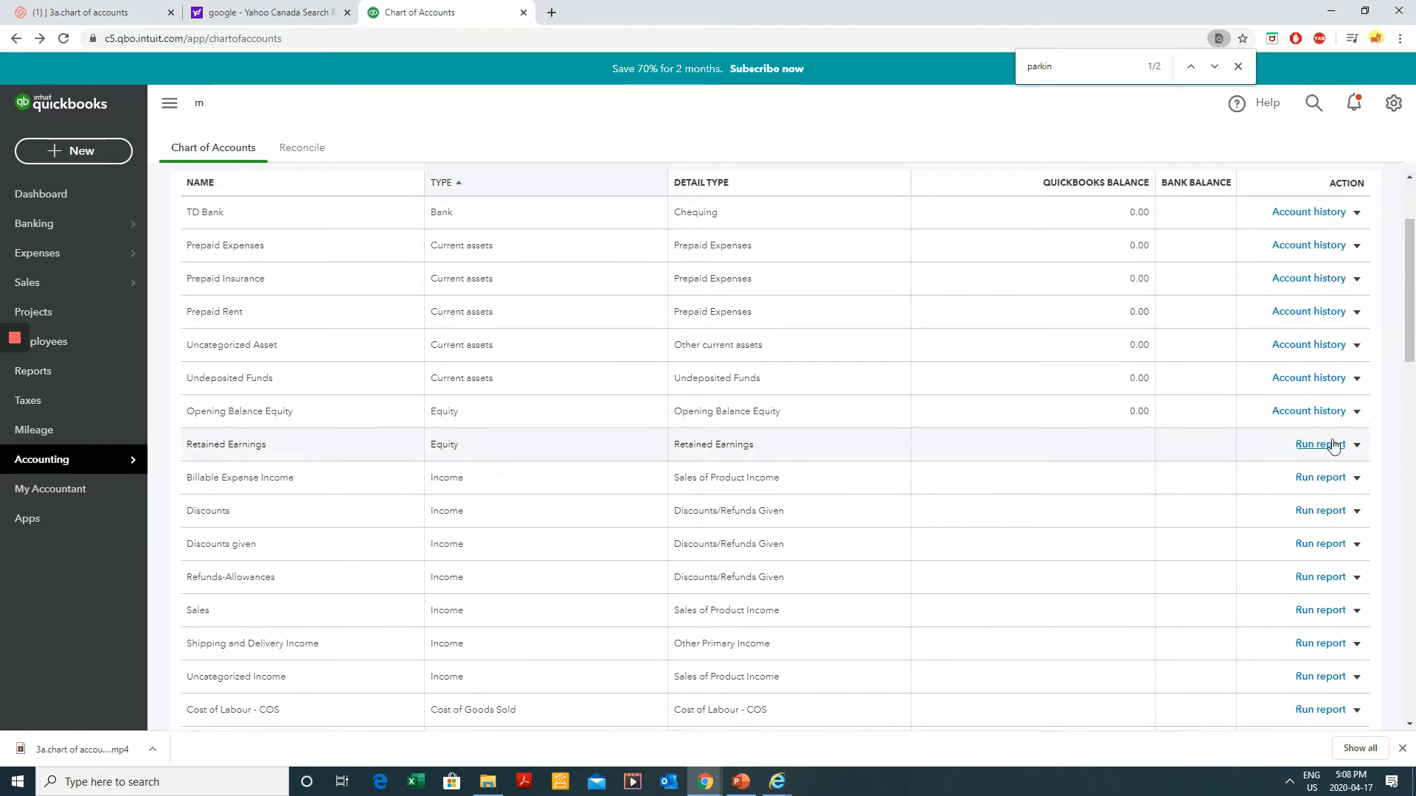
pyautogui.scroll(2, 1331, 443)
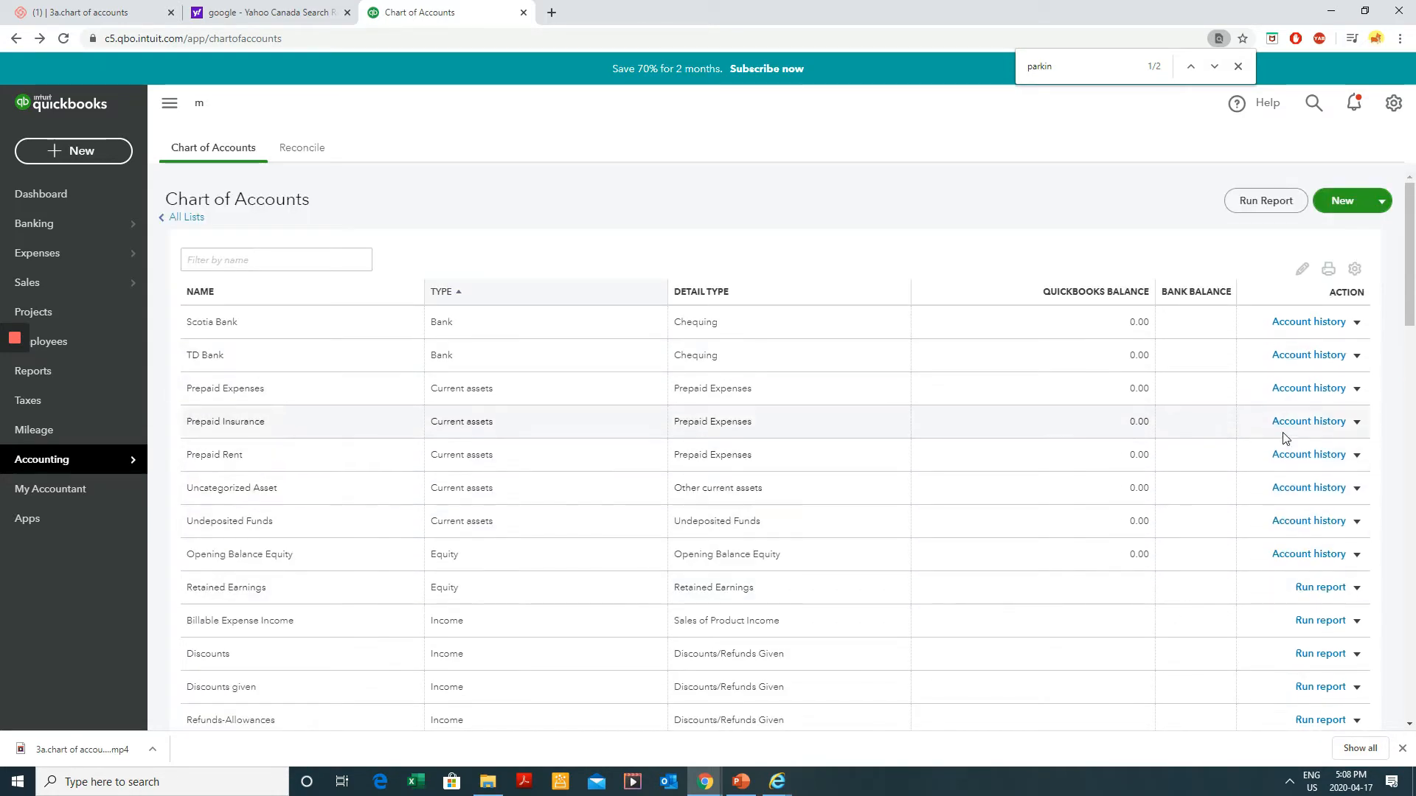
pyautogui.click(1323, 522)
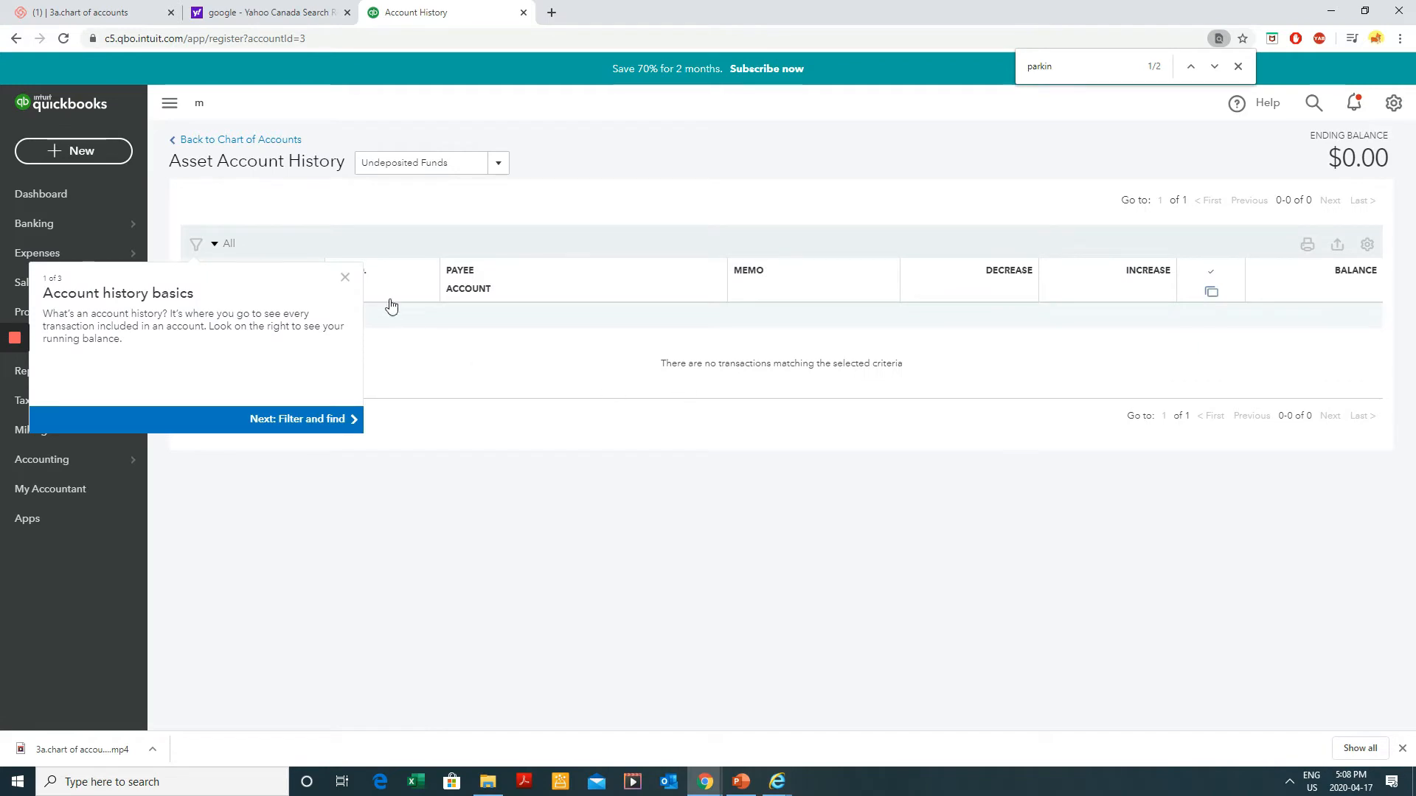
pyautogui.click(345, 277)
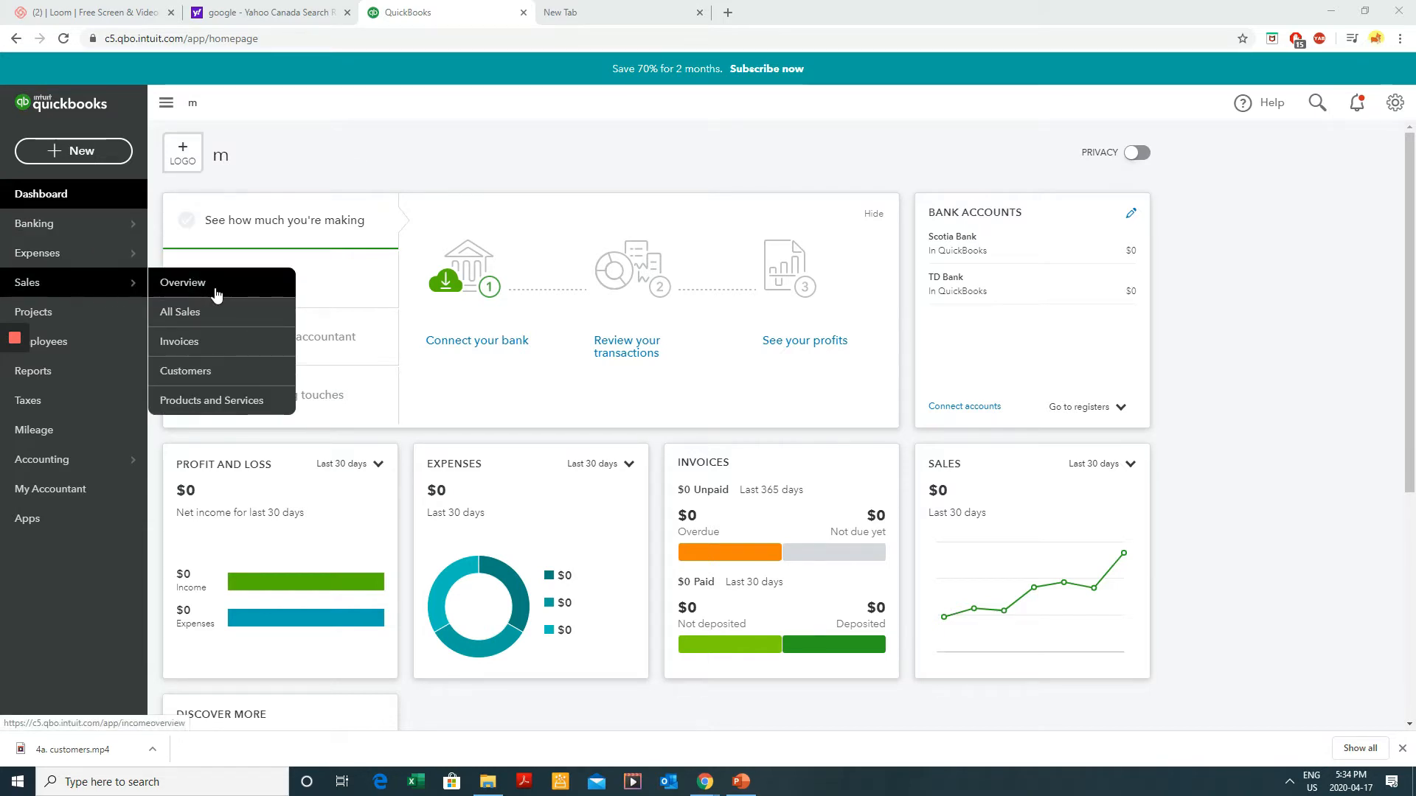
# - Start a new customer from the customers list and set its display name to Customer 002
pyautogui.click(209, 370)
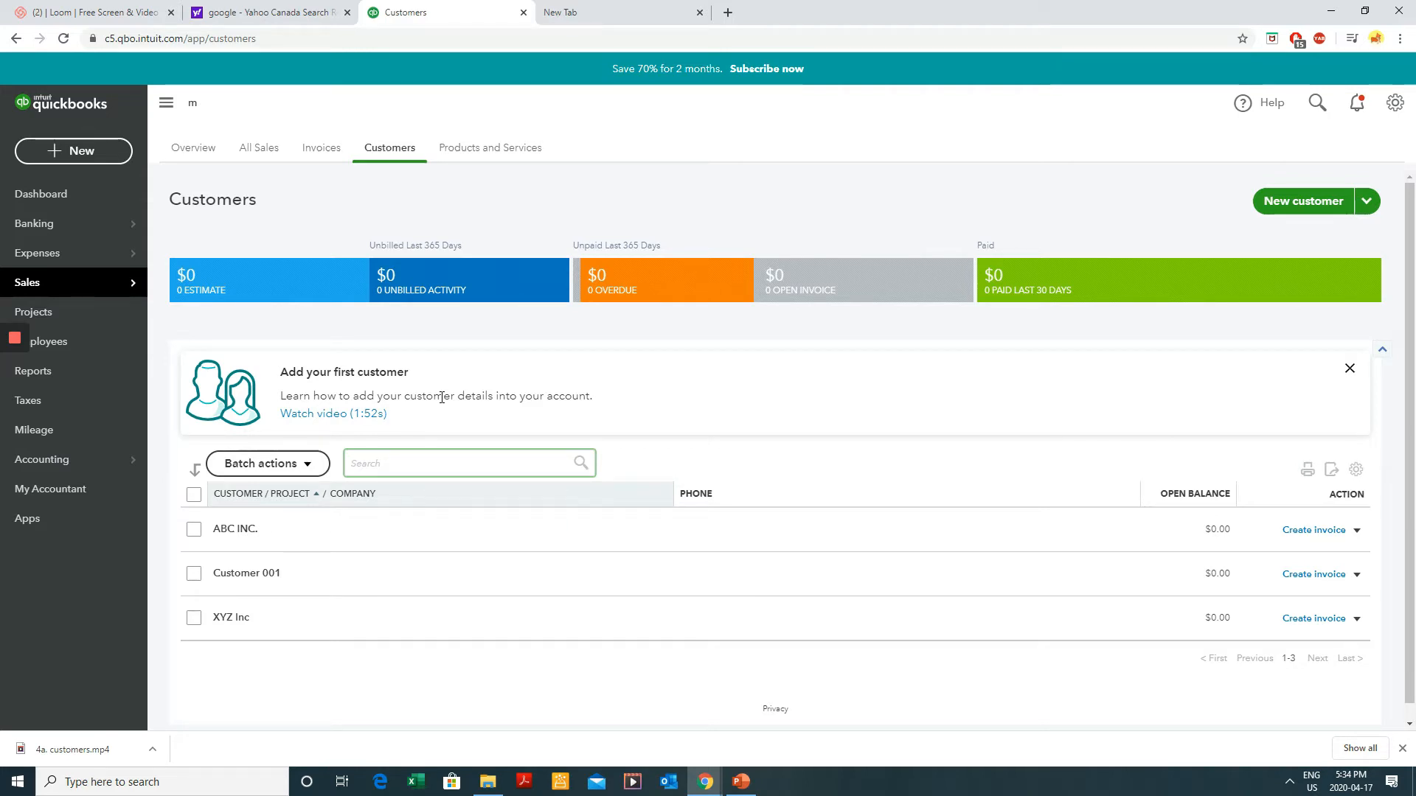
pyautogui.click(1304, 204)
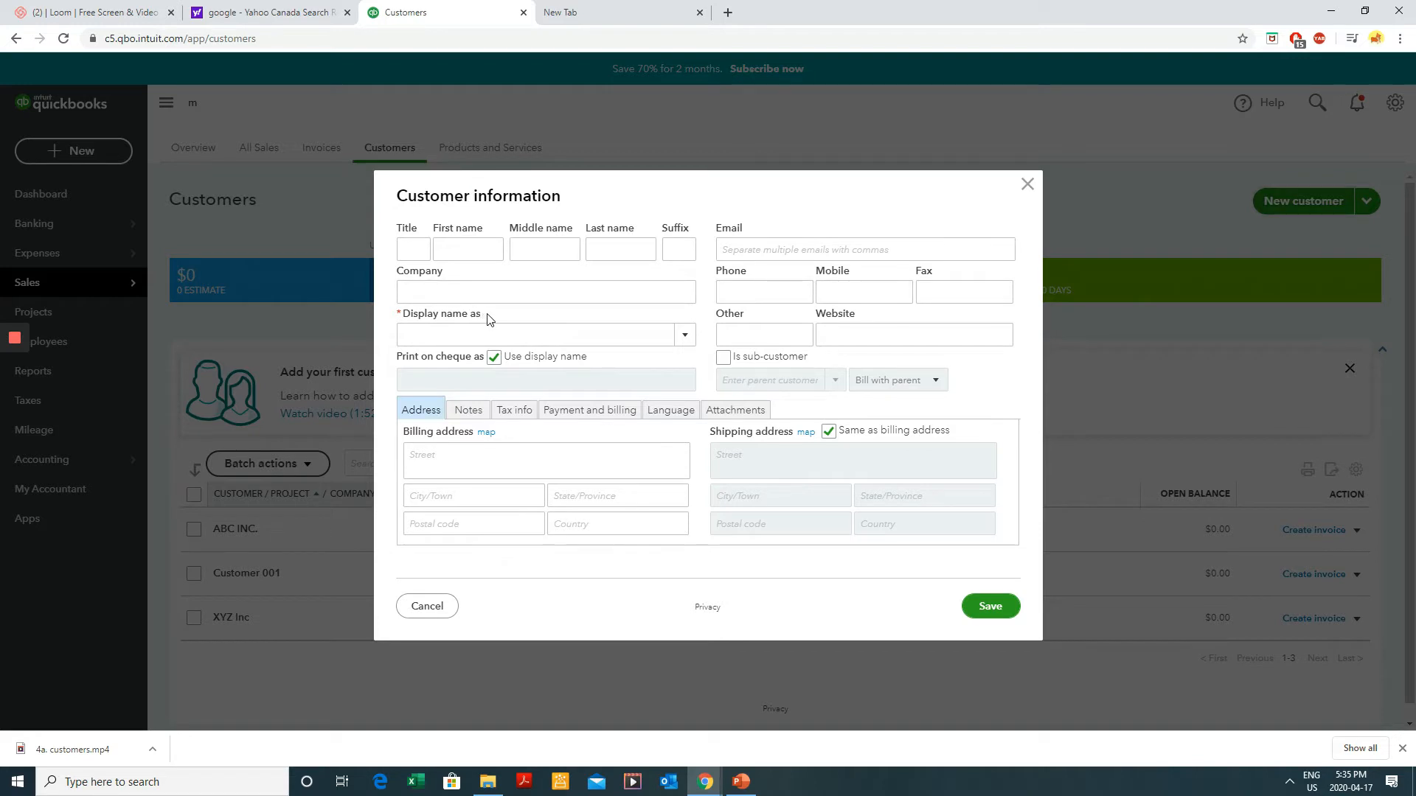
pyautogui.moveTo(487, 319); pyautogui.dragTo(401, 320)
pyautogui.moveTo(509, 327); pyautogui.dragTo(399, 321)
pyautogui.click(472, 332)
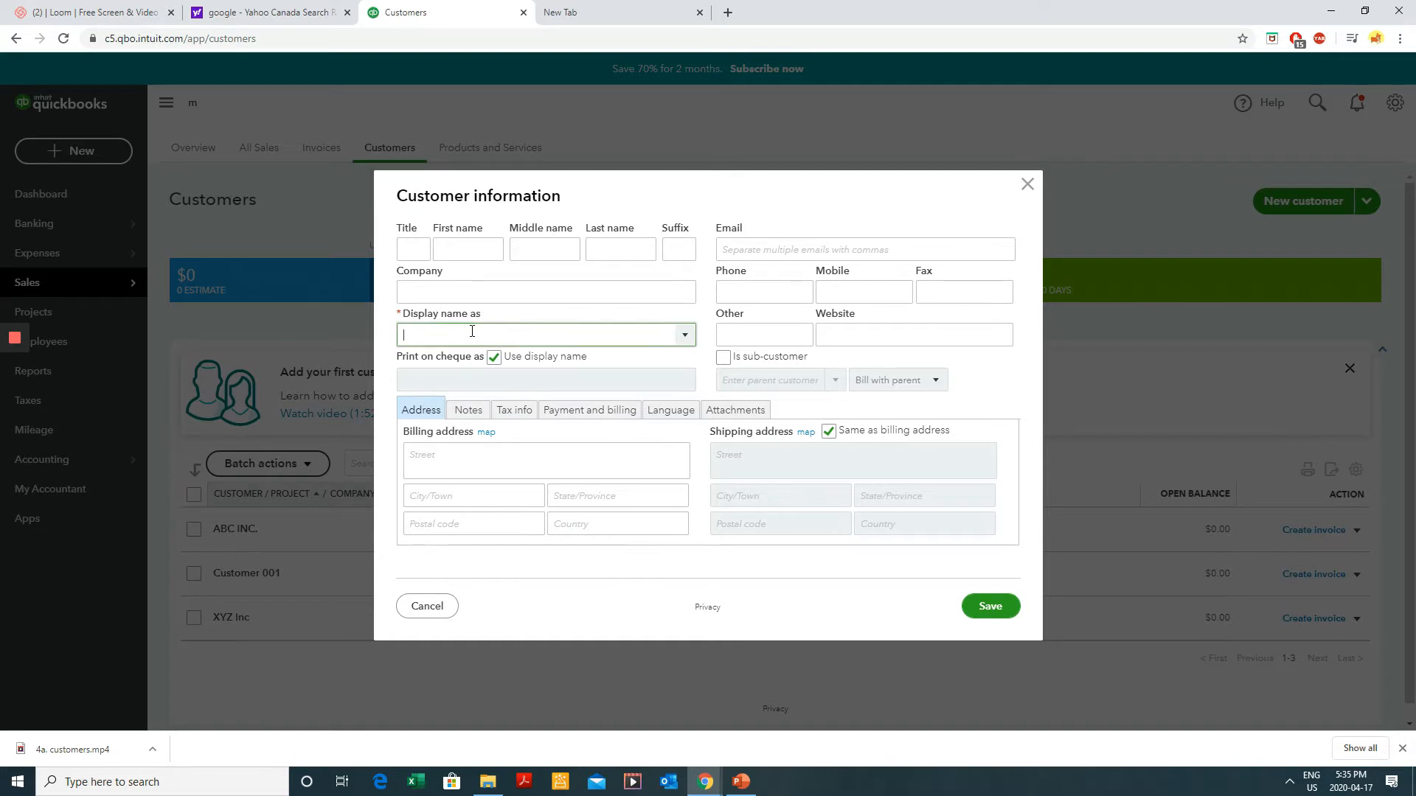
pyautogui.write('Customer 002')
pyautogui.moveTo(749, 226); pyautogui.dragTo(715, 228)
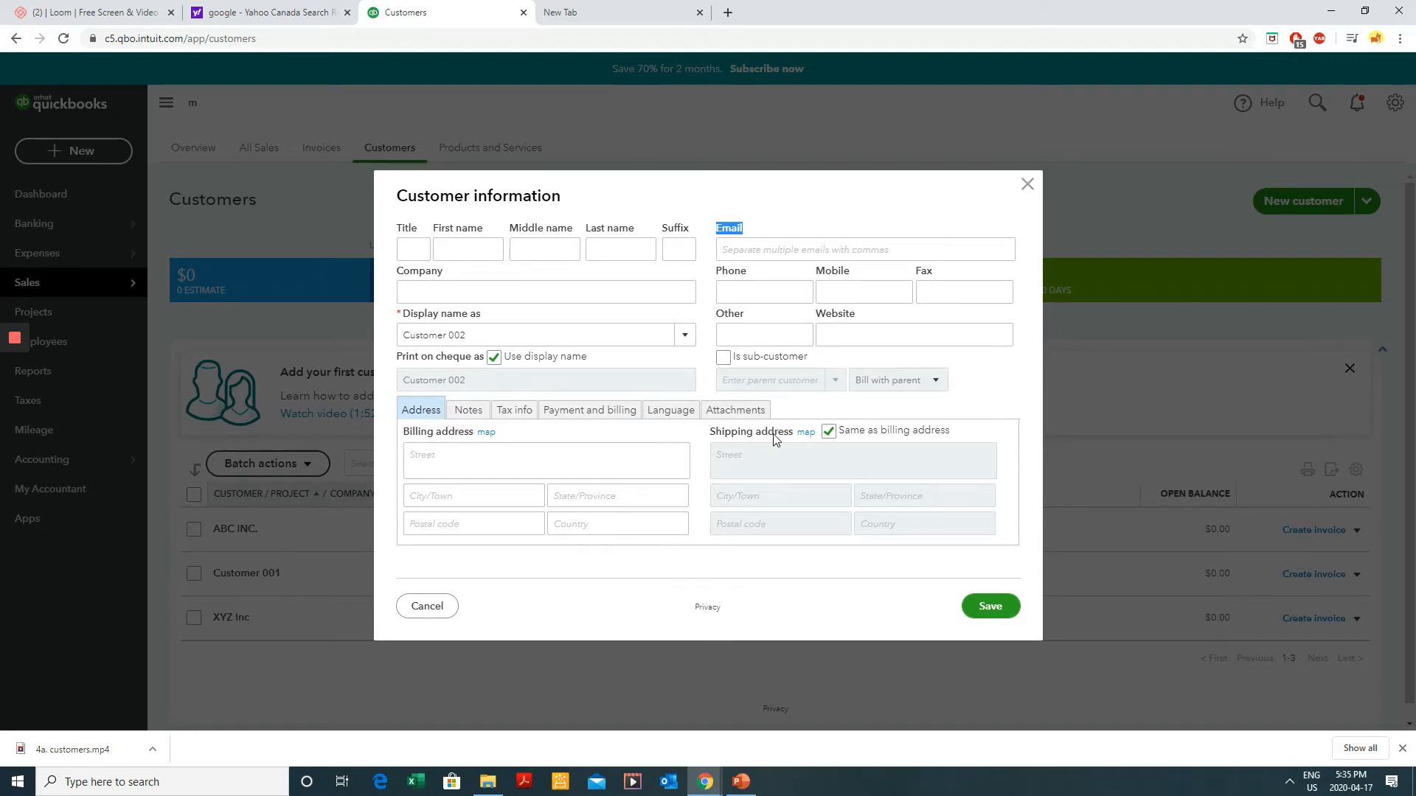
# - Turn off the option that keeps Customer 002's shipping address the same as the billing address
pyautogui.click(830, 431)
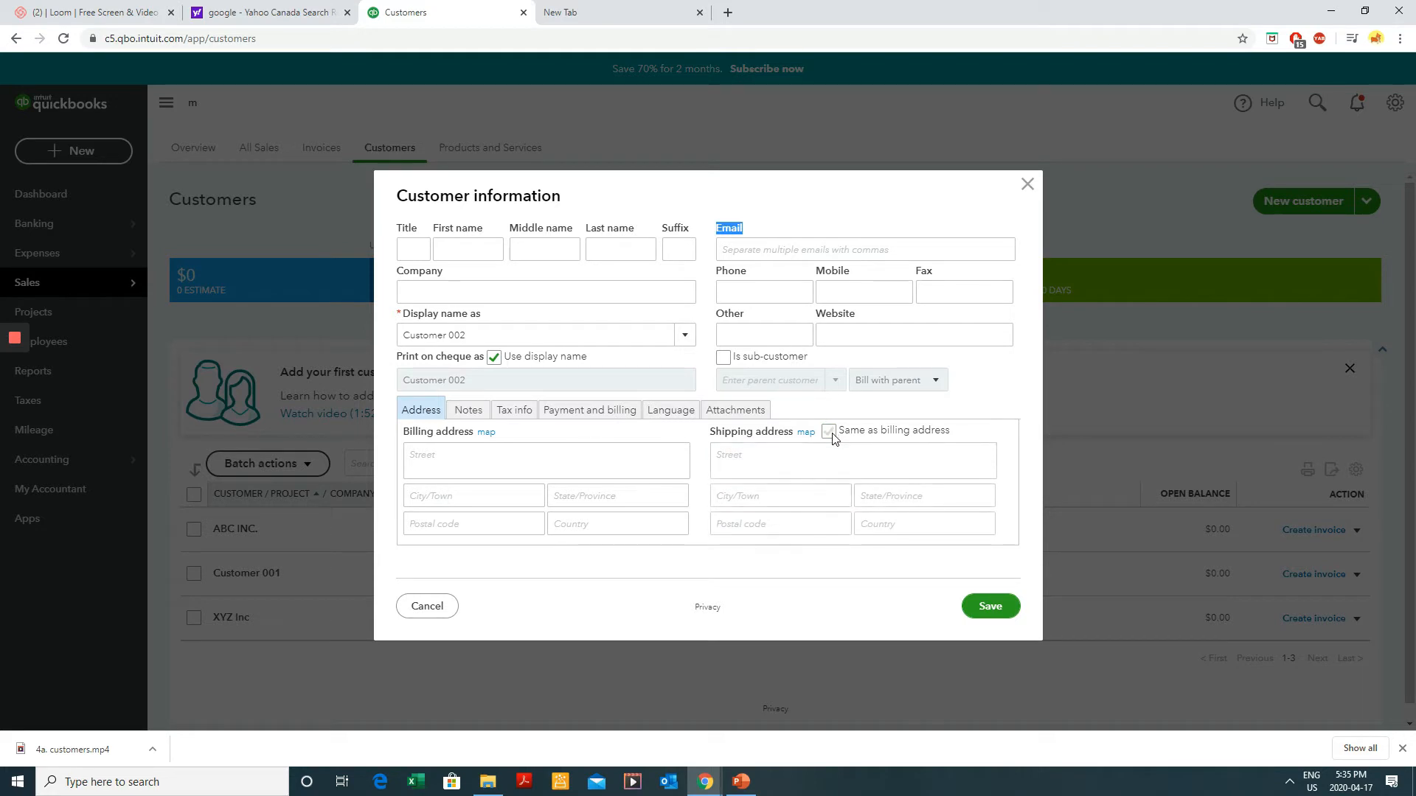
pyautogui.click(829, 432)
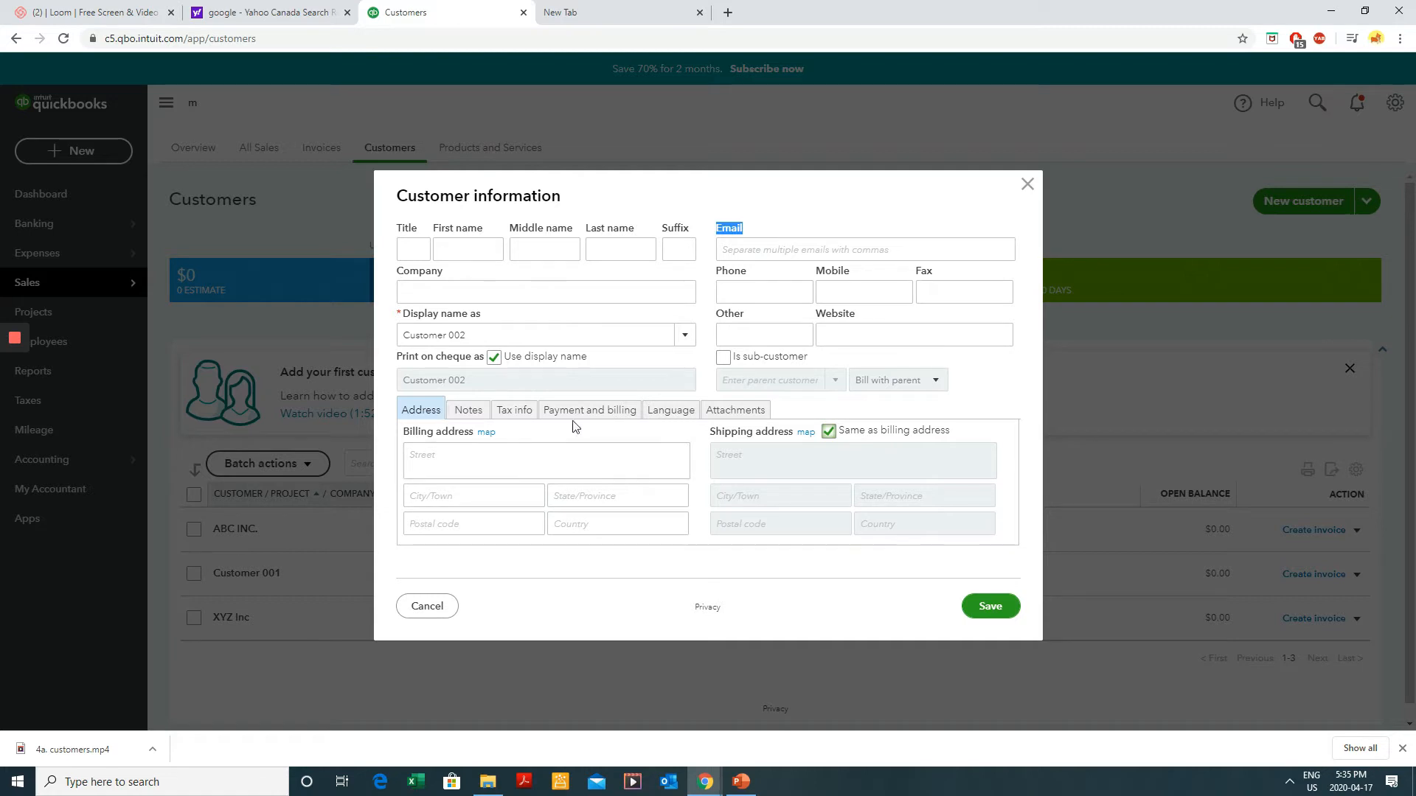
pyautogui.click(828, 432)
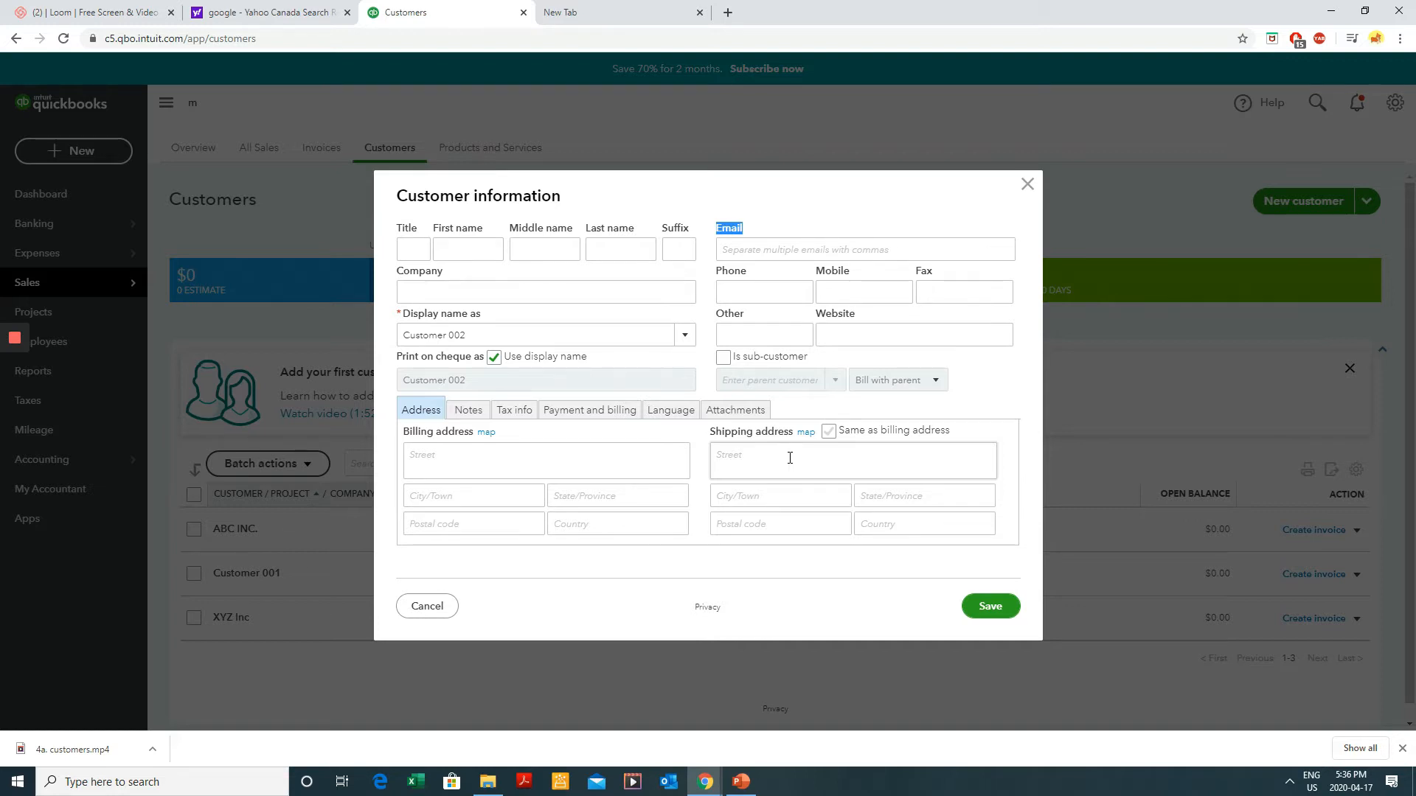
pyautogui.click(684, 299)
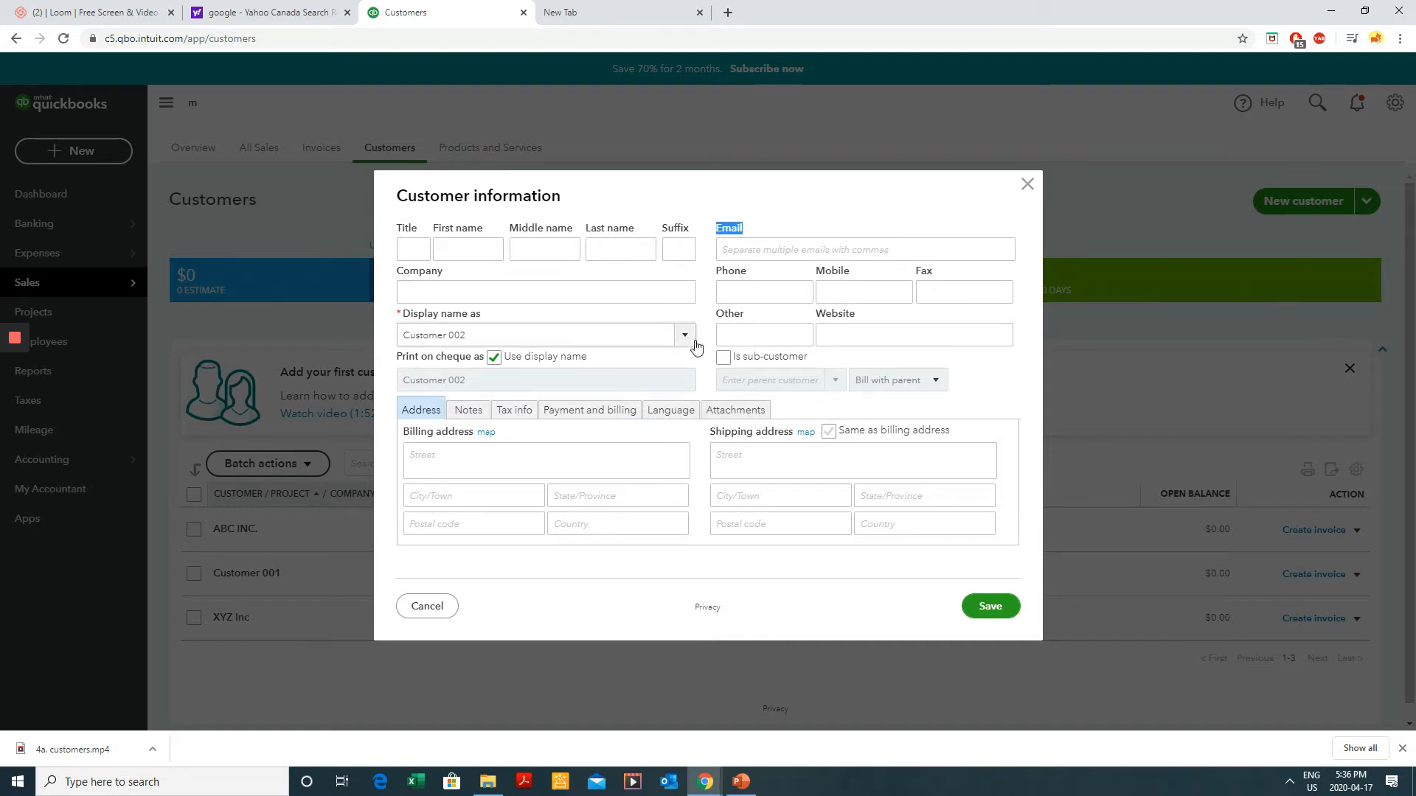
# - Enter the note "dfghfjhfg fghfgh" for Customer 002
pyautogui.click(464, 414)
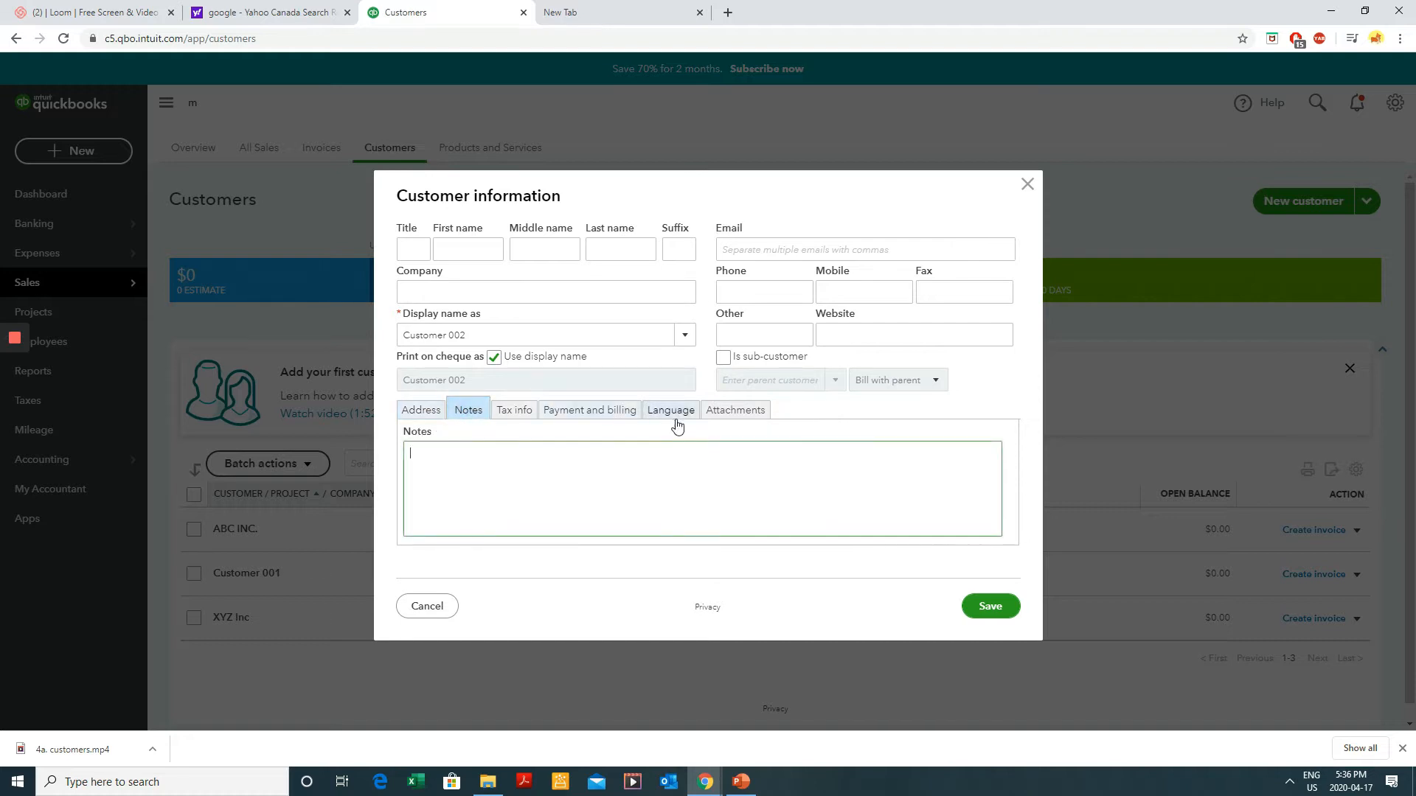
pyautogui.click(509, 465)
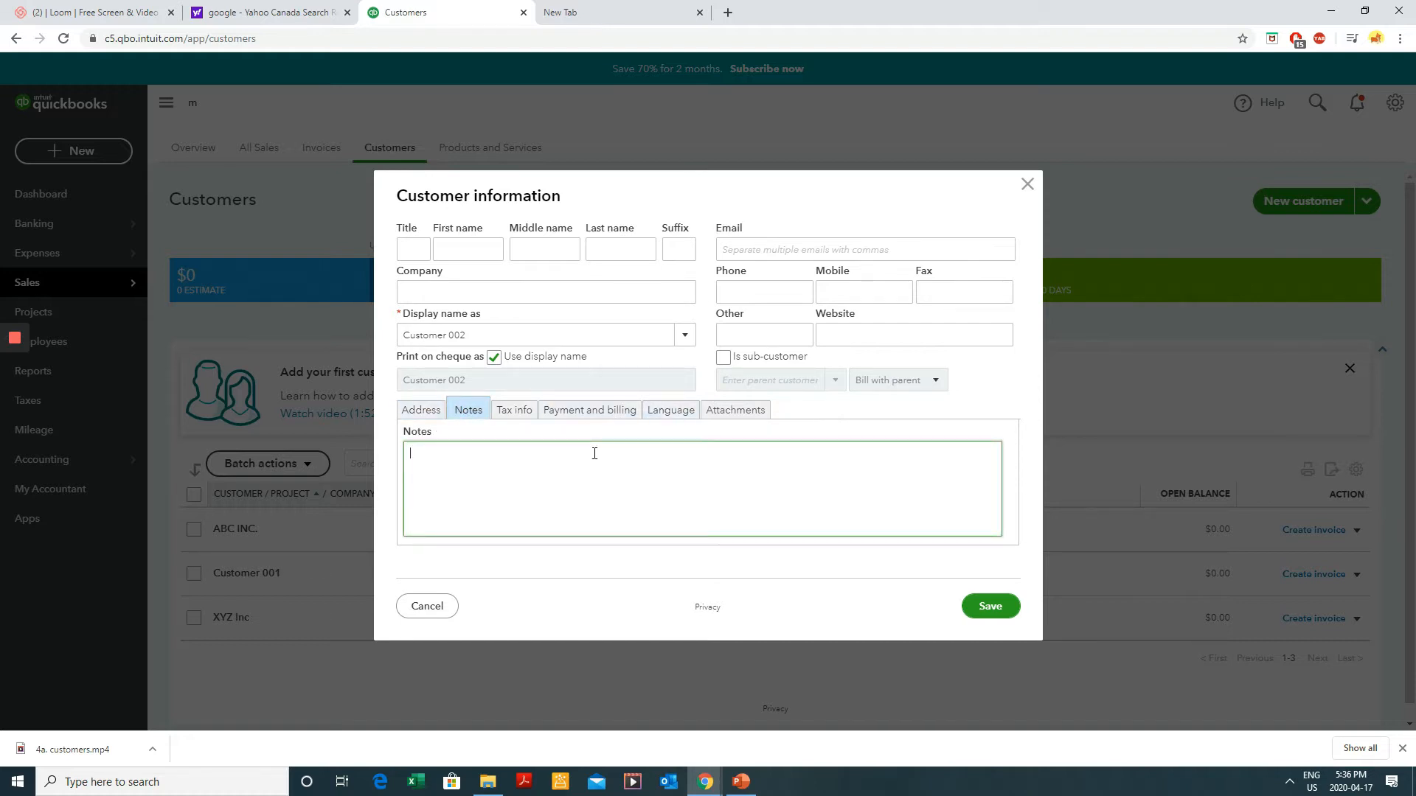
pyautogui.write('dfghfjhfg fghfgh')
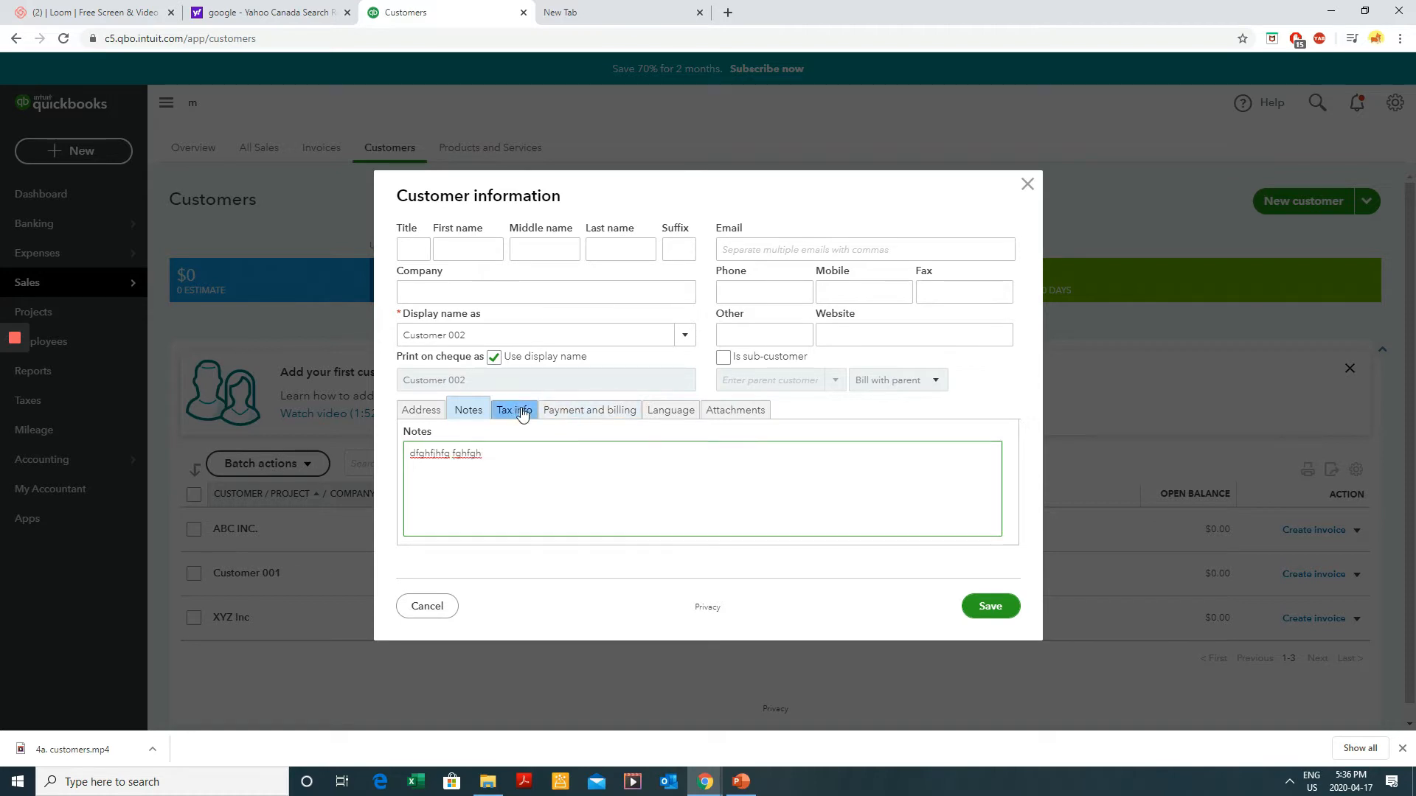
# - Look through Customer 002's payment and billing, language and attachment settings, and browse for the CPA PAYMENT file without attaching it
pyautogui.click(586, 411)
pyautogui.click(666, 412)
pyautogui.click(734, 410)
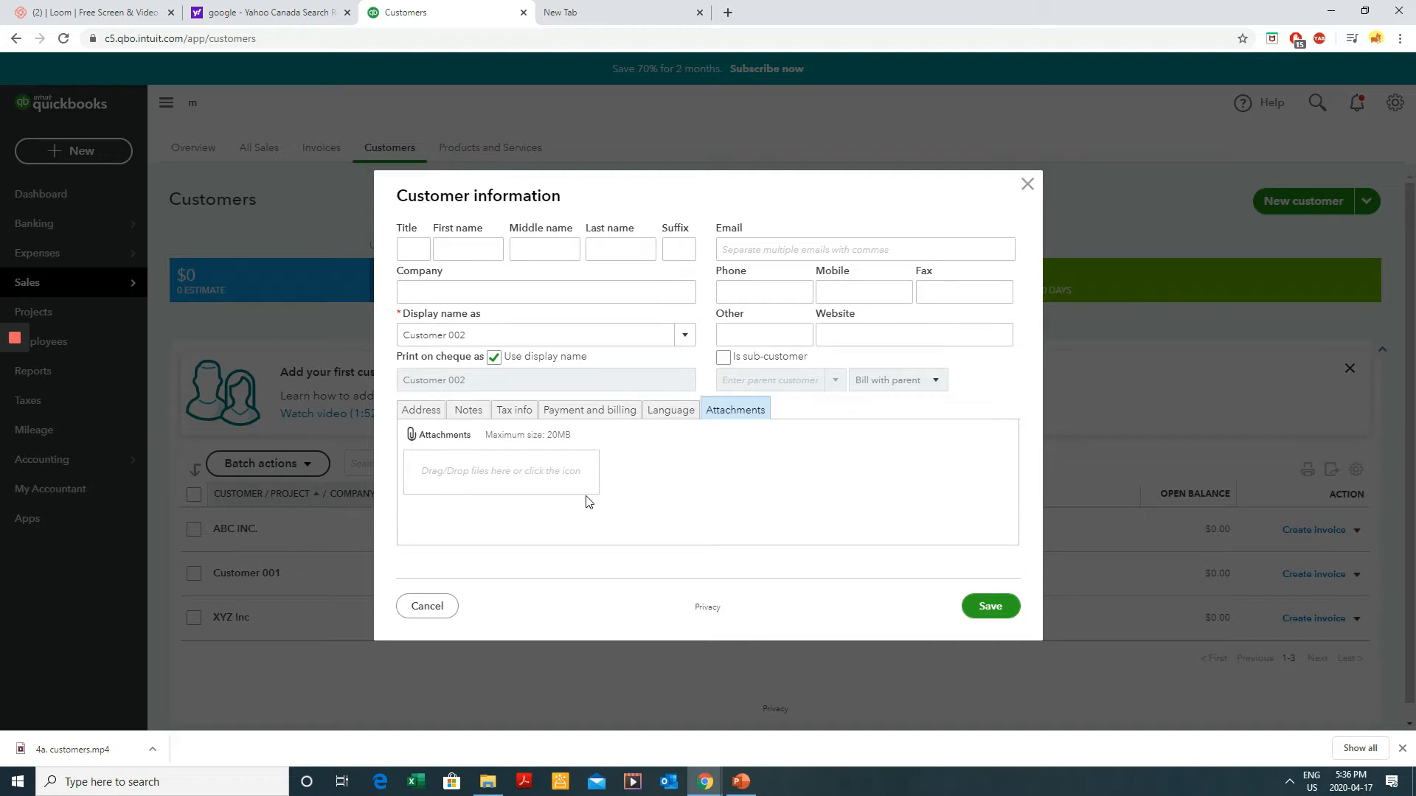
pyautogui.click(448, 437)
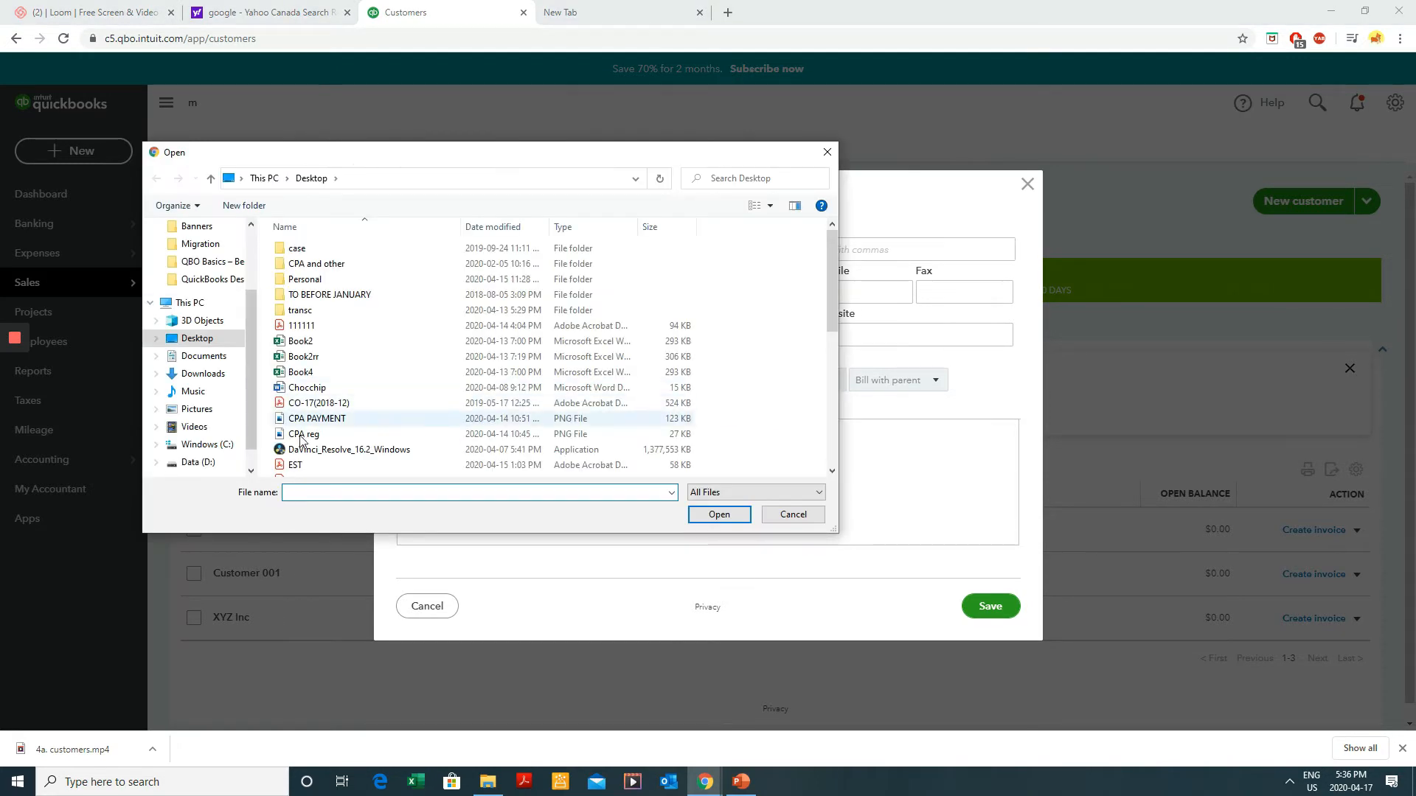
pyautogui.click(333, 418)
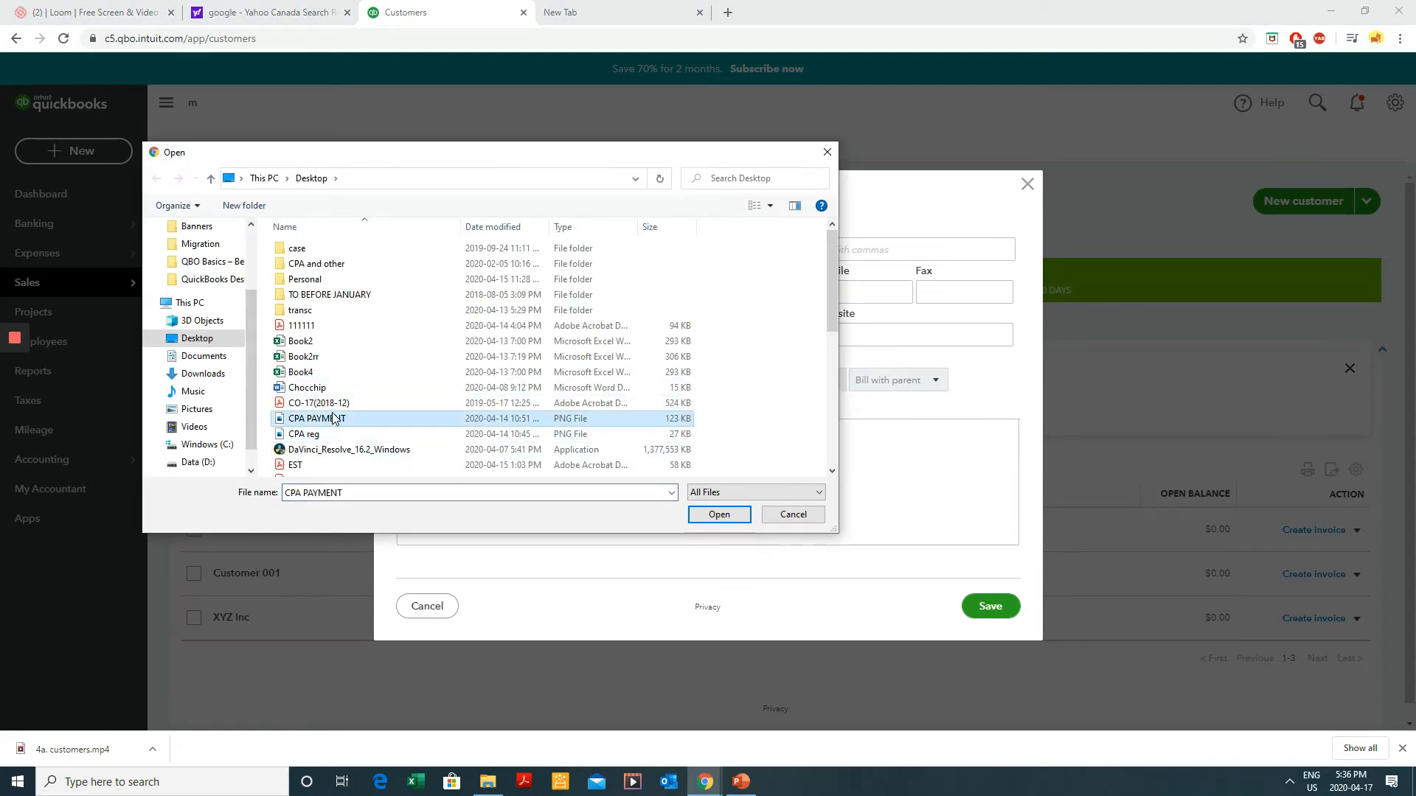
pyautogui.click(827, 152)
# - Save Customer 002 and locate the new entry in the customers list
pyautogui.click(992, 608)
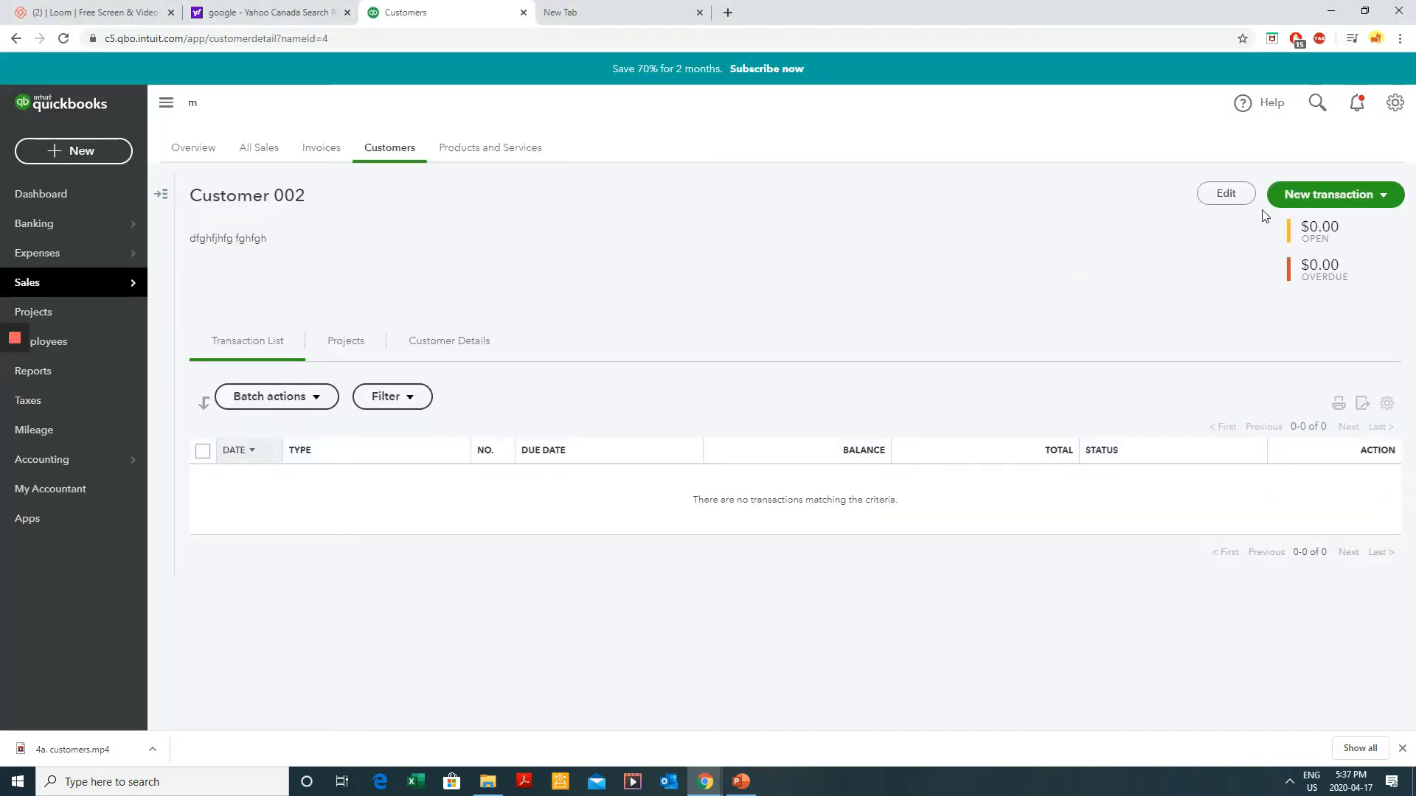
pyautogui.click(413, 154)
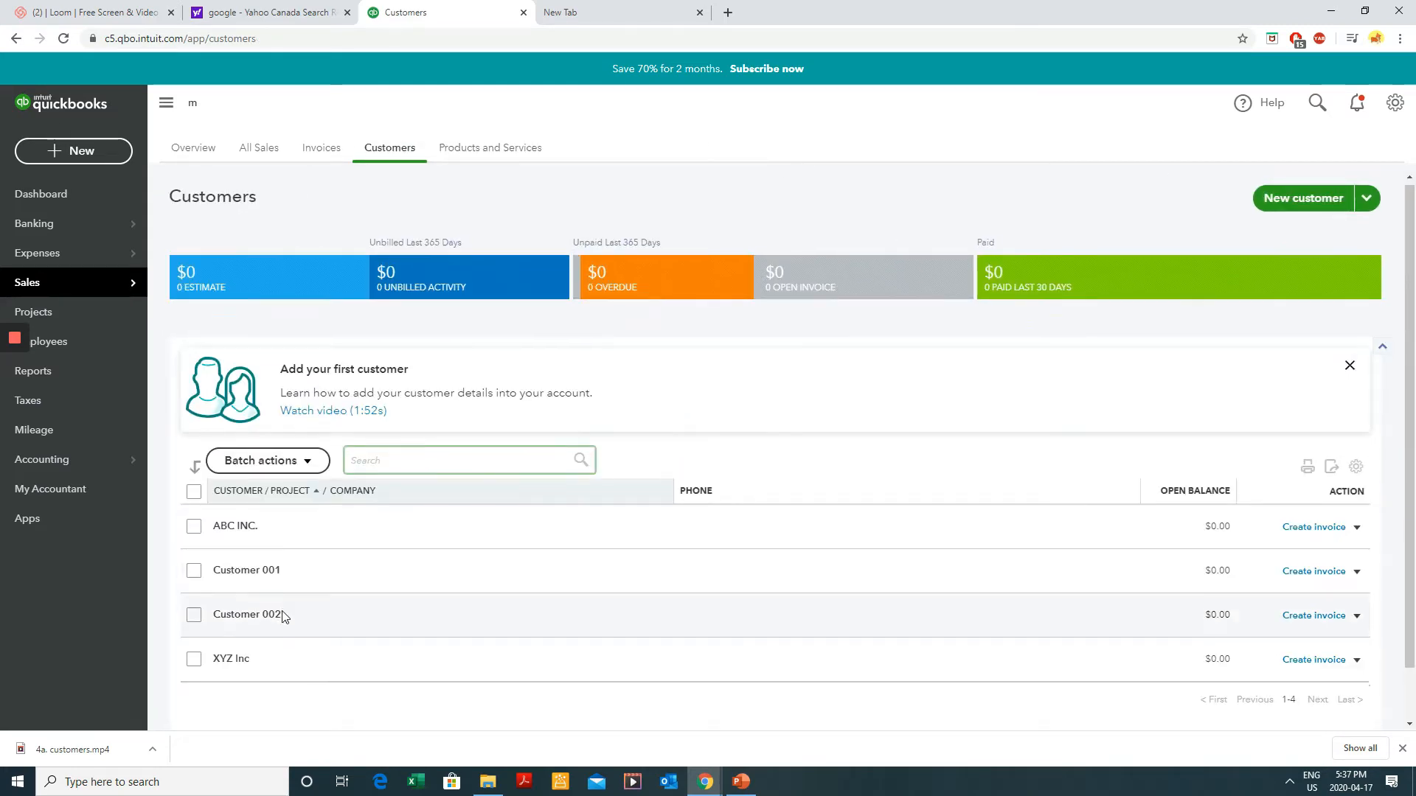
pyautogui.scroll(-1, 302, 590)
pyautogui.moveTo(288, 570); pyautogui.dragTo(203, 566)
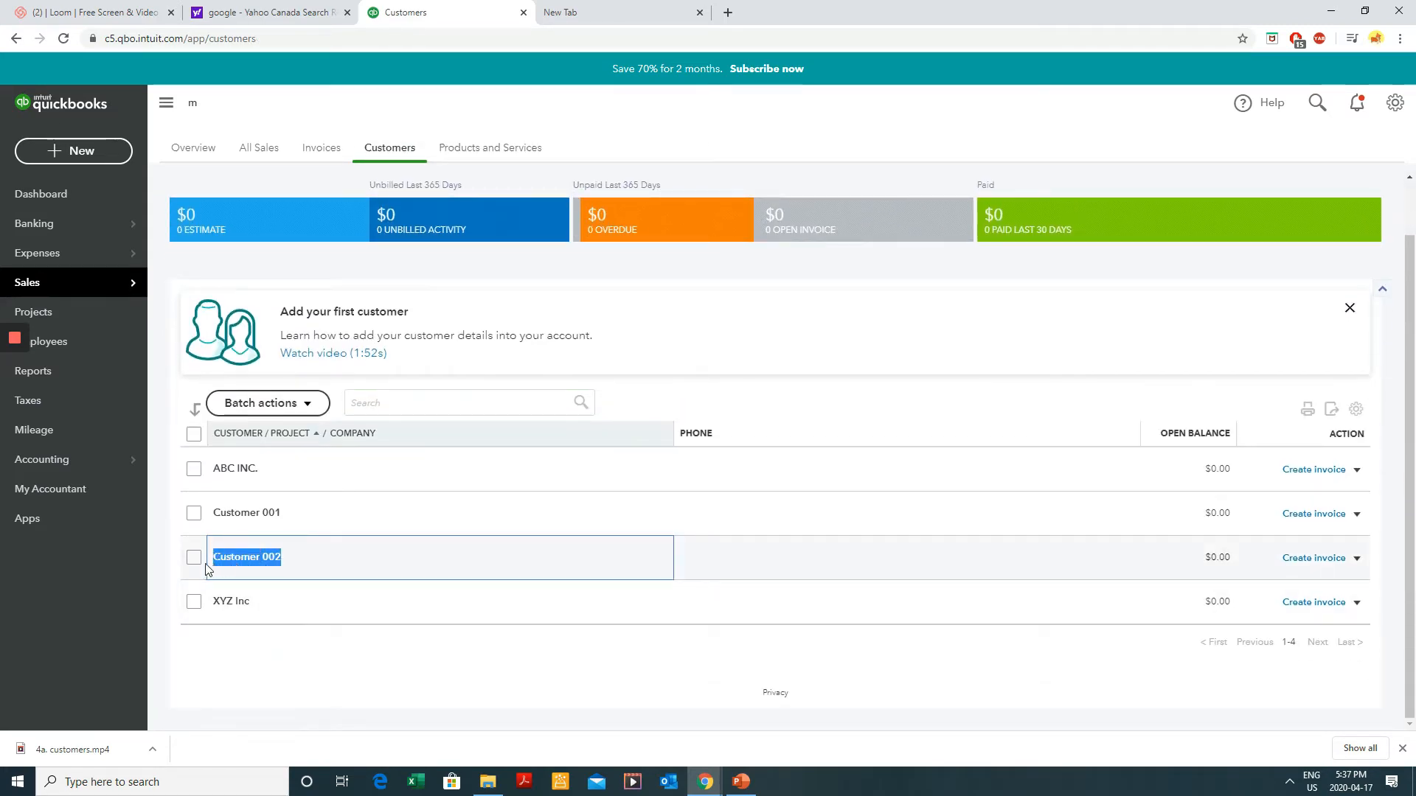
pyautogui.scroll(1, 516, 580)
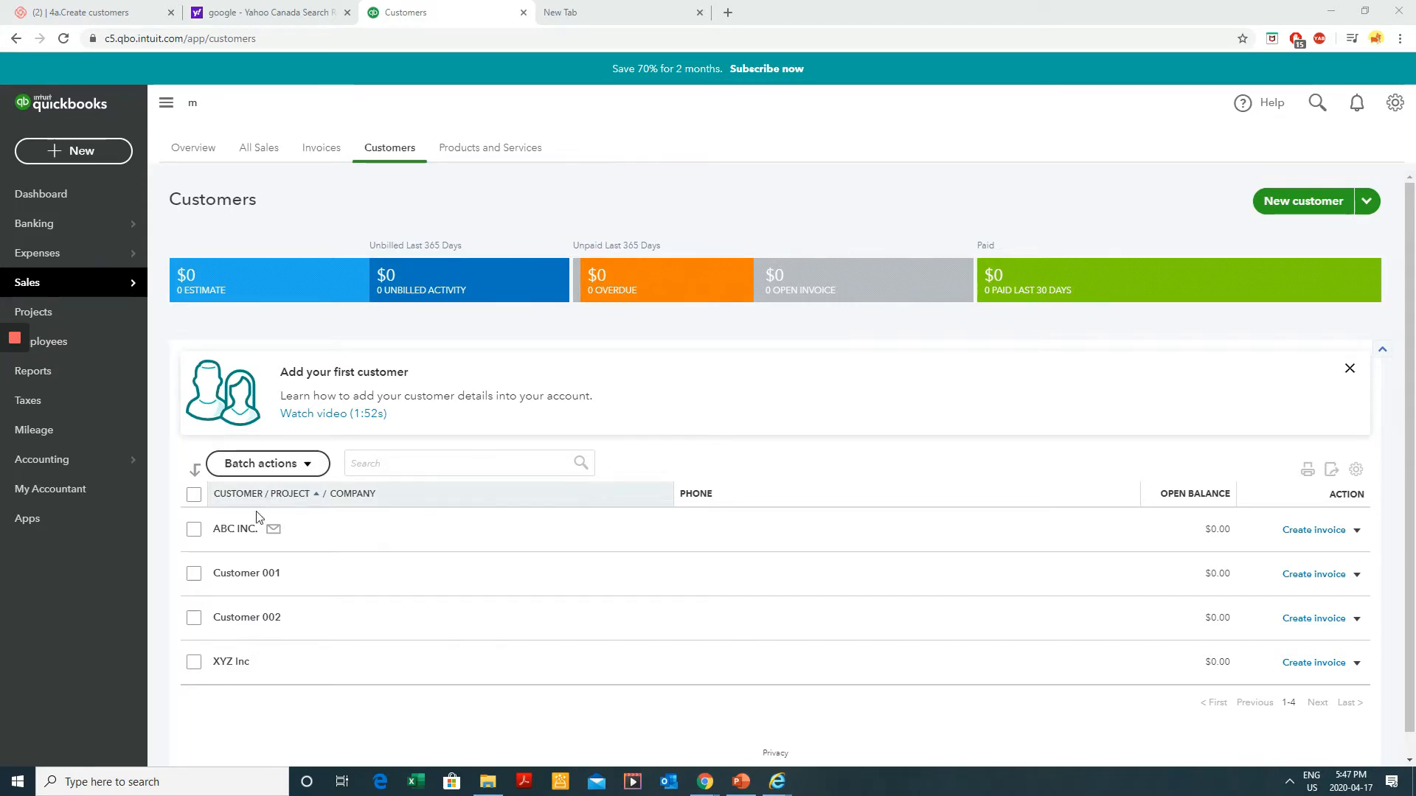
# - Edit ABC INC., replace the street number in its billing address, save the customer, and return to the customers list
pyautogui.click(238, 529)
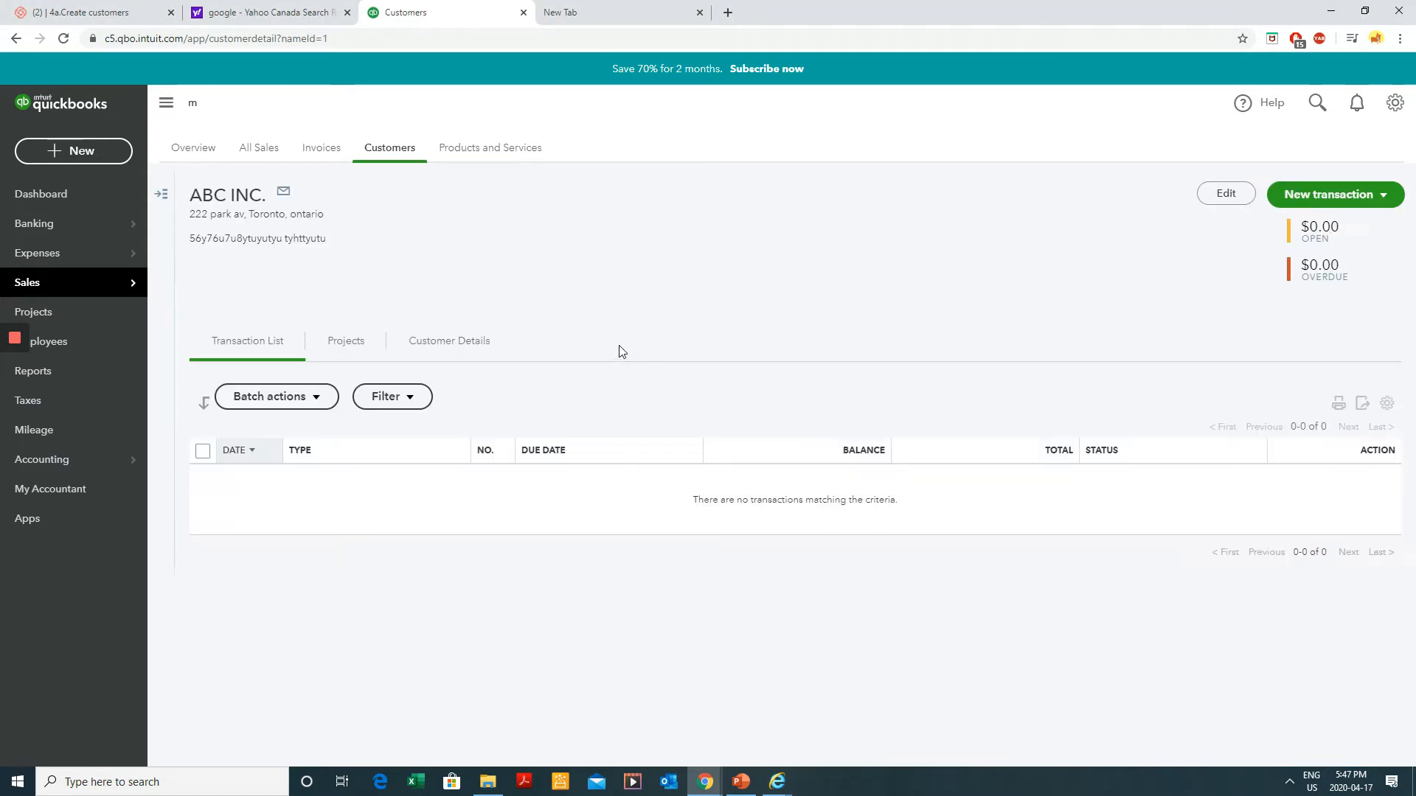
pyautogui.click(1227, 196)
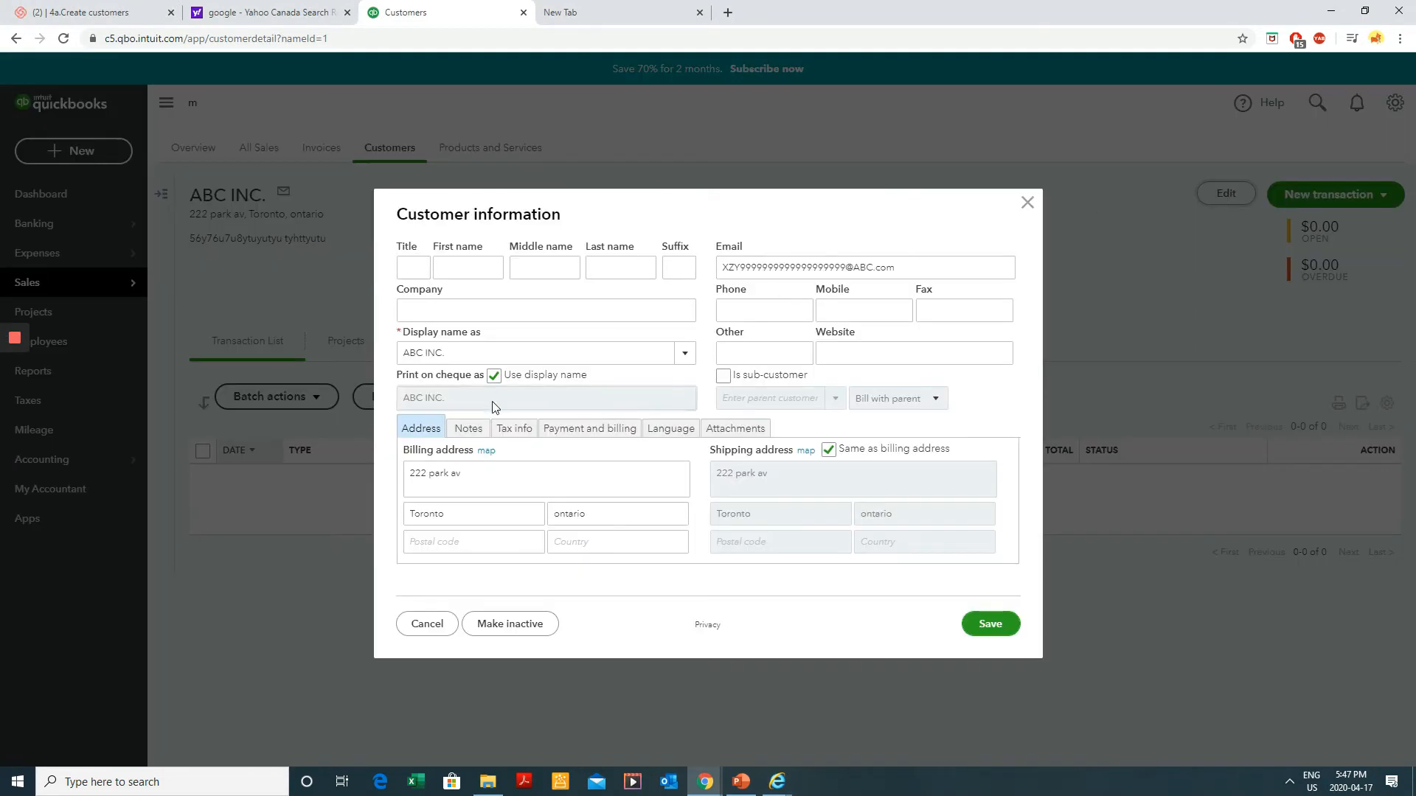
pyautogui.click(442, 473)
pyautogui.moveTo(427, 473); pyautogui.dragTo(276, 433)
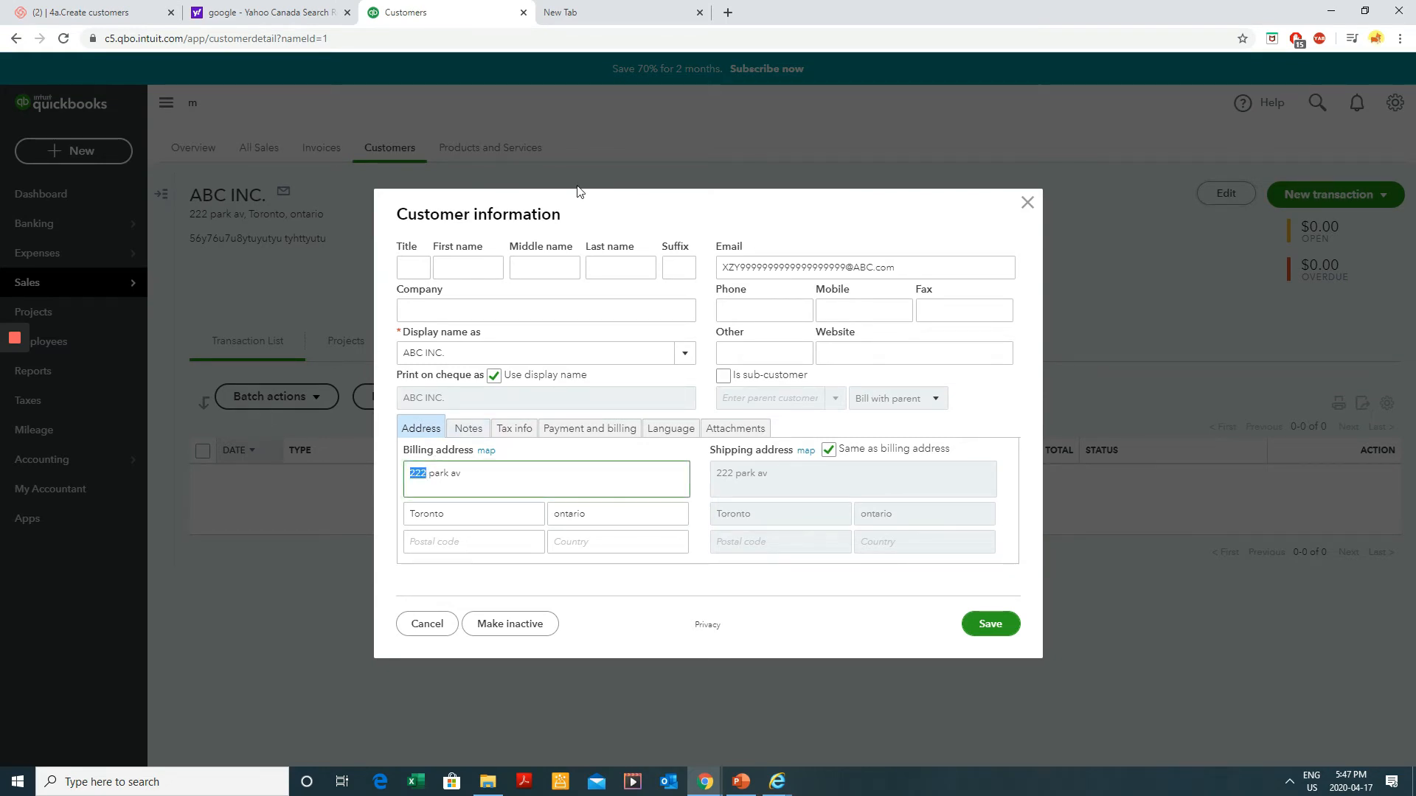
pyautogui.write('1111')
pyautogui.press('BackSpace')
pyautogui.click(721, 432)
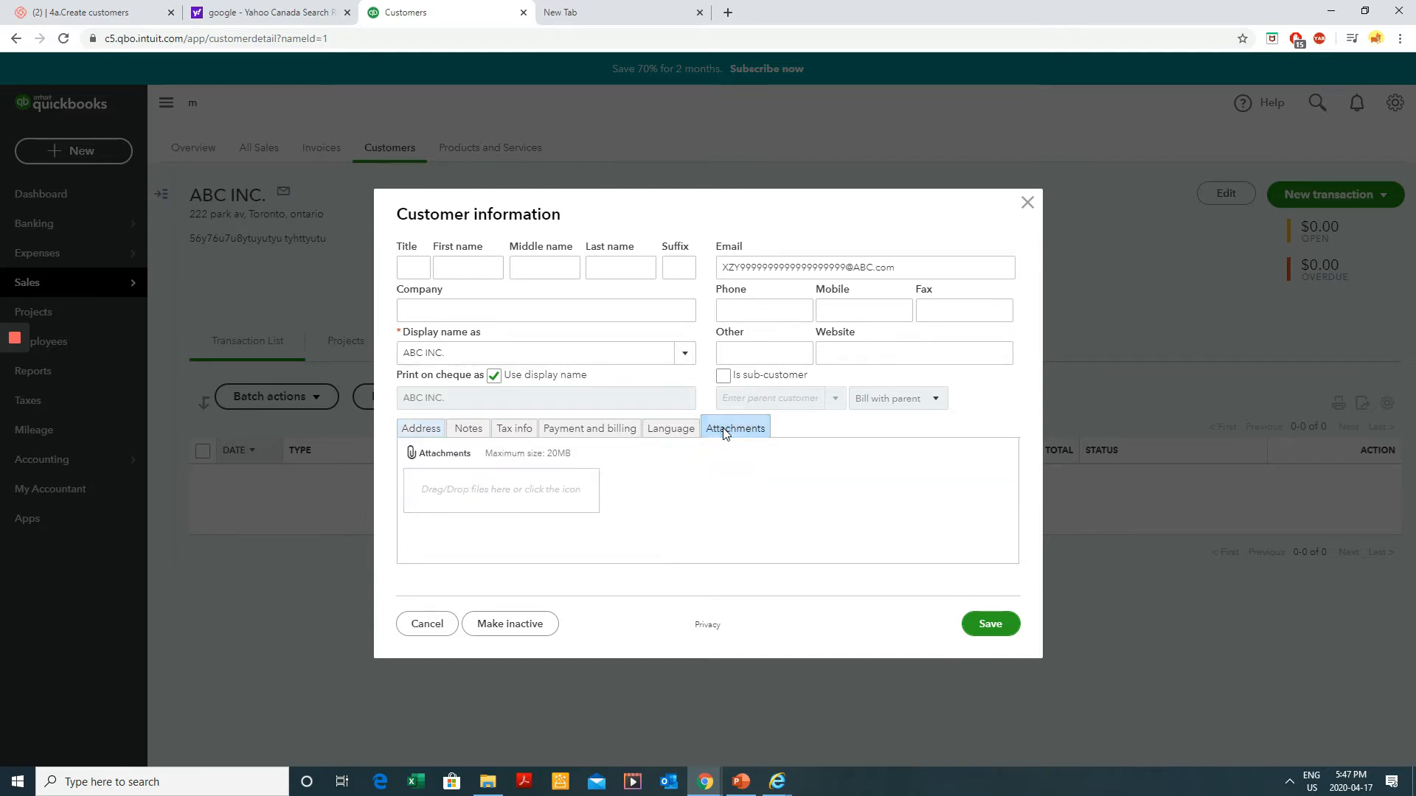
pyautogui.click(988, 624)
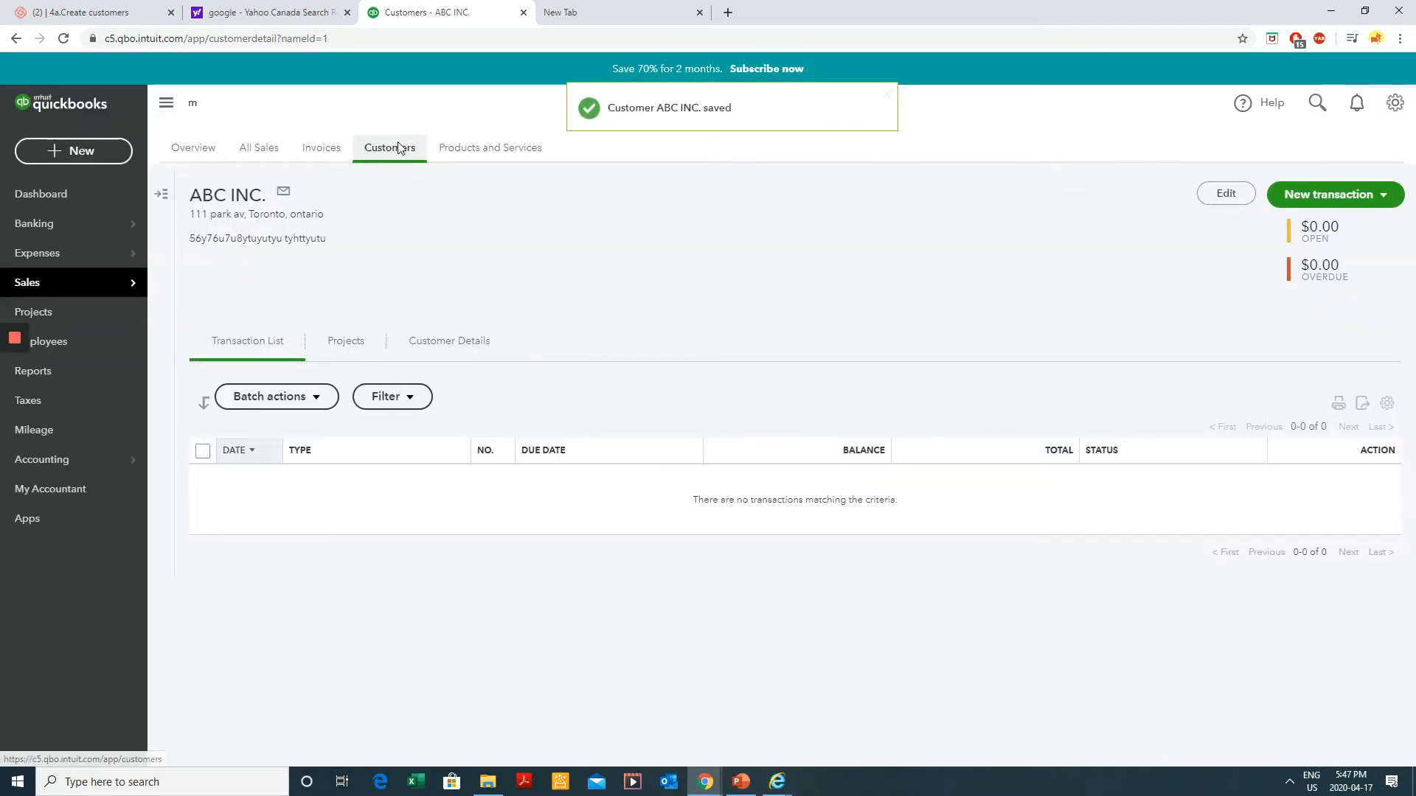
pyautogui.click(389, 147)
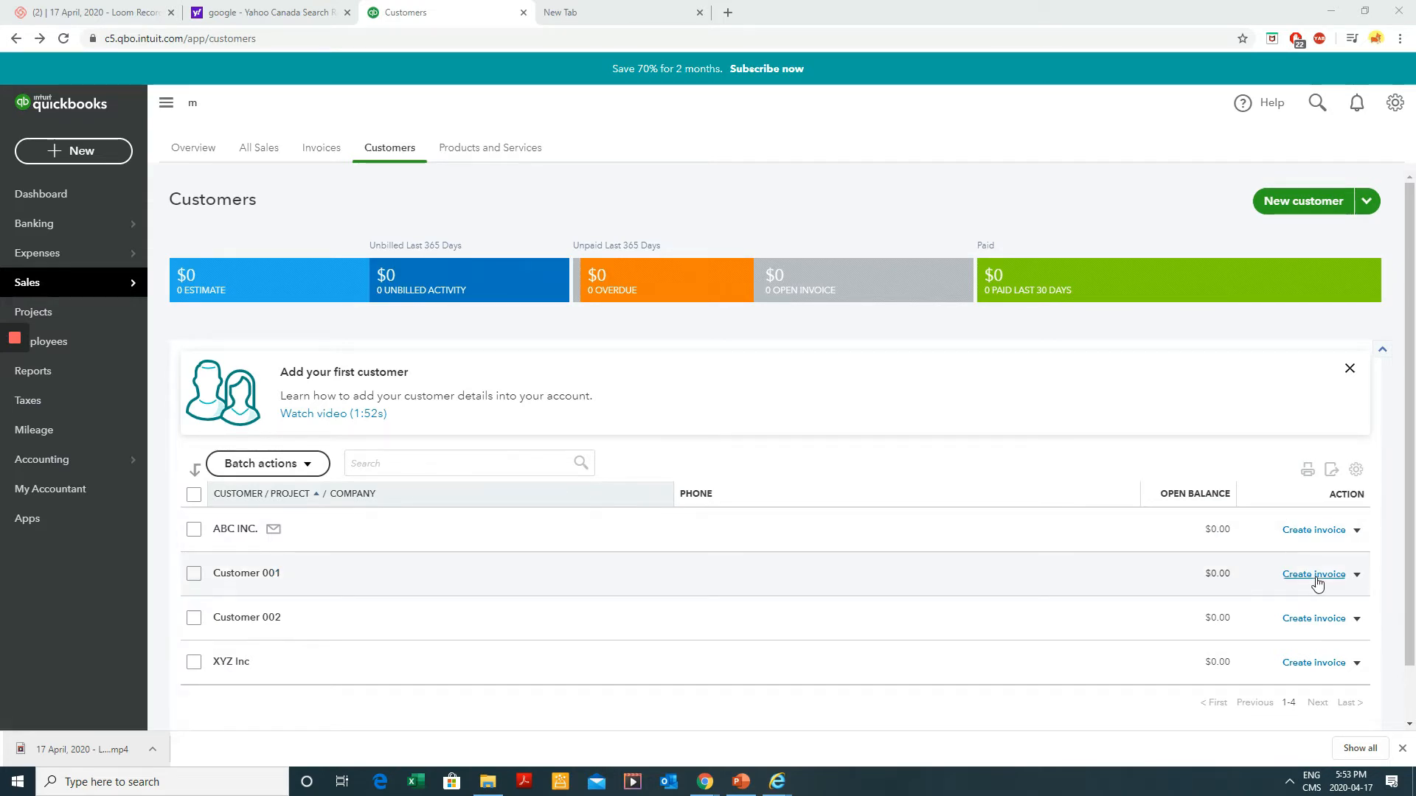
# - Create an invoice for Customer 001 from the customers list, dismiss the guided tour offer, and close the invoice unsaved
pyautogui.click(1340, 581)
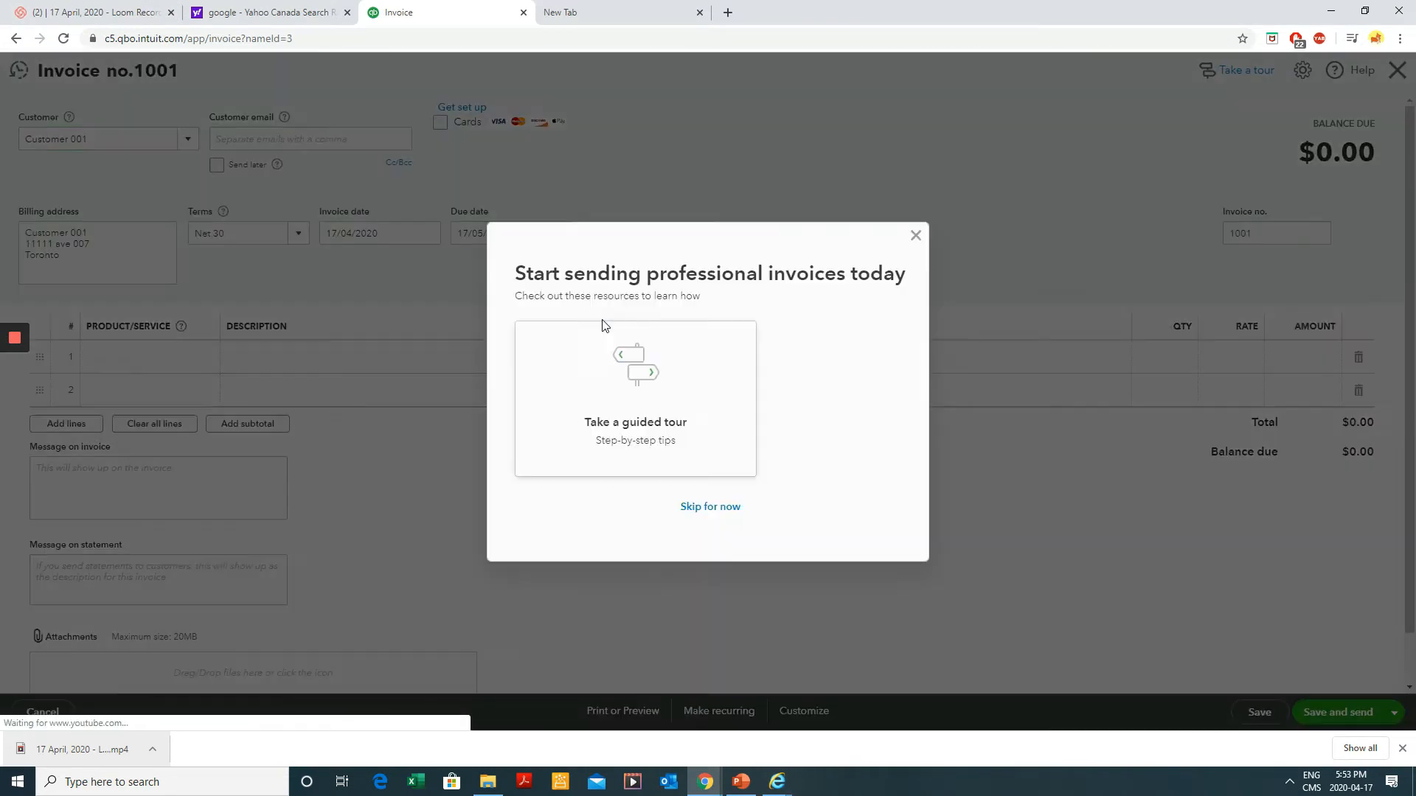
pyautogui.click(914, 236)
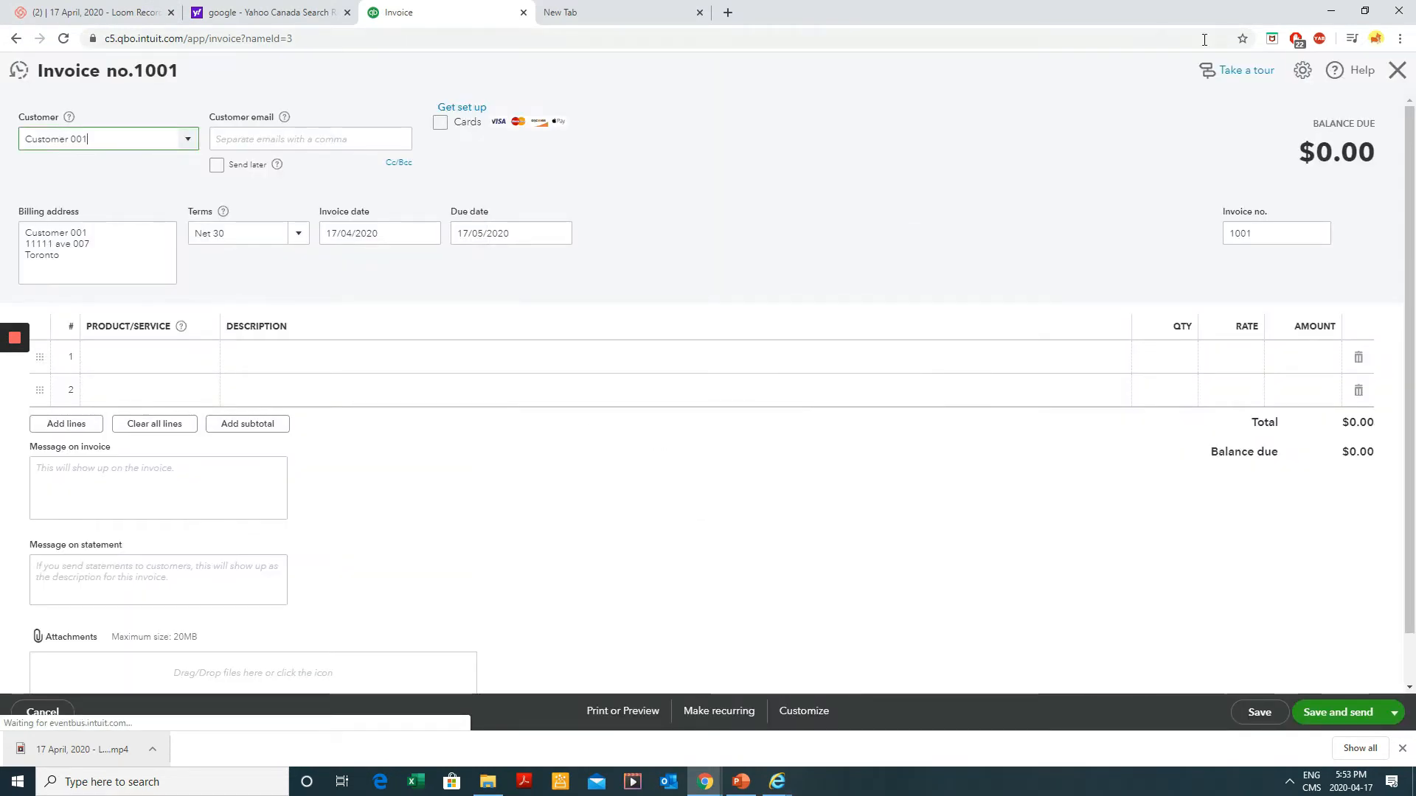
pyautogui.click(1398, 70)
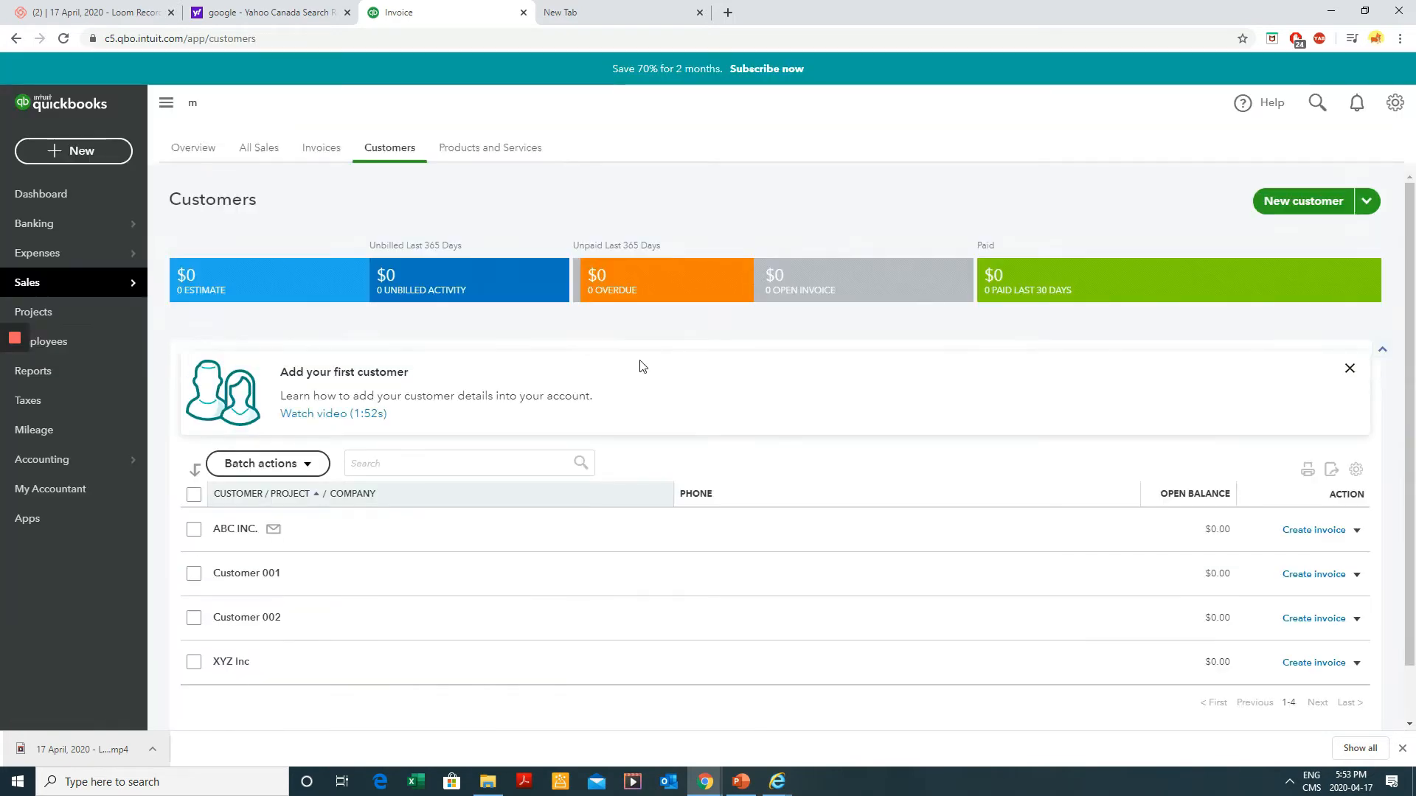
# - Start a new invoice from the dashboard, dismiss the guided tour offer, and choose Customer 001 as the customer
pyautogui.click(46, 202)
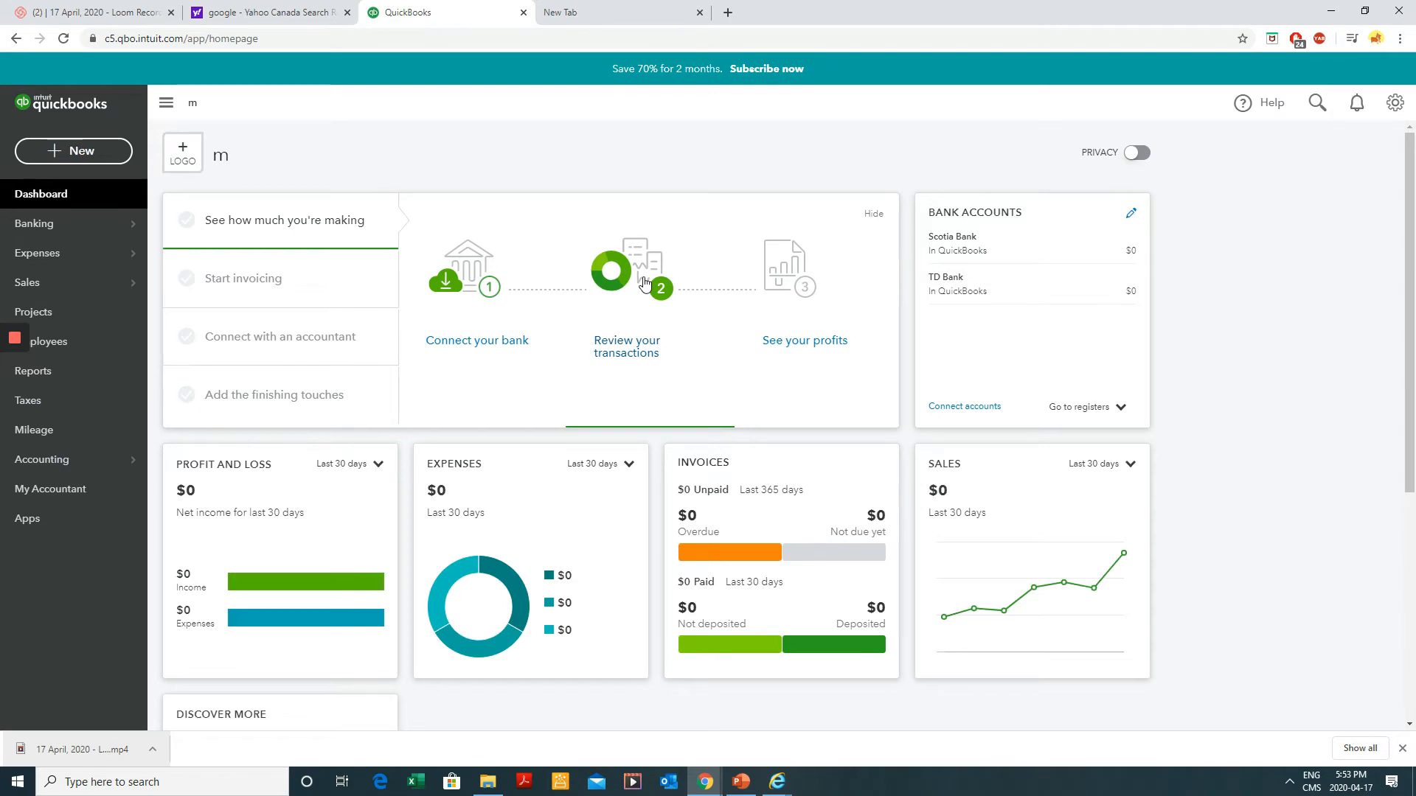
pyautogui.hotkey('ctrl', 'a')
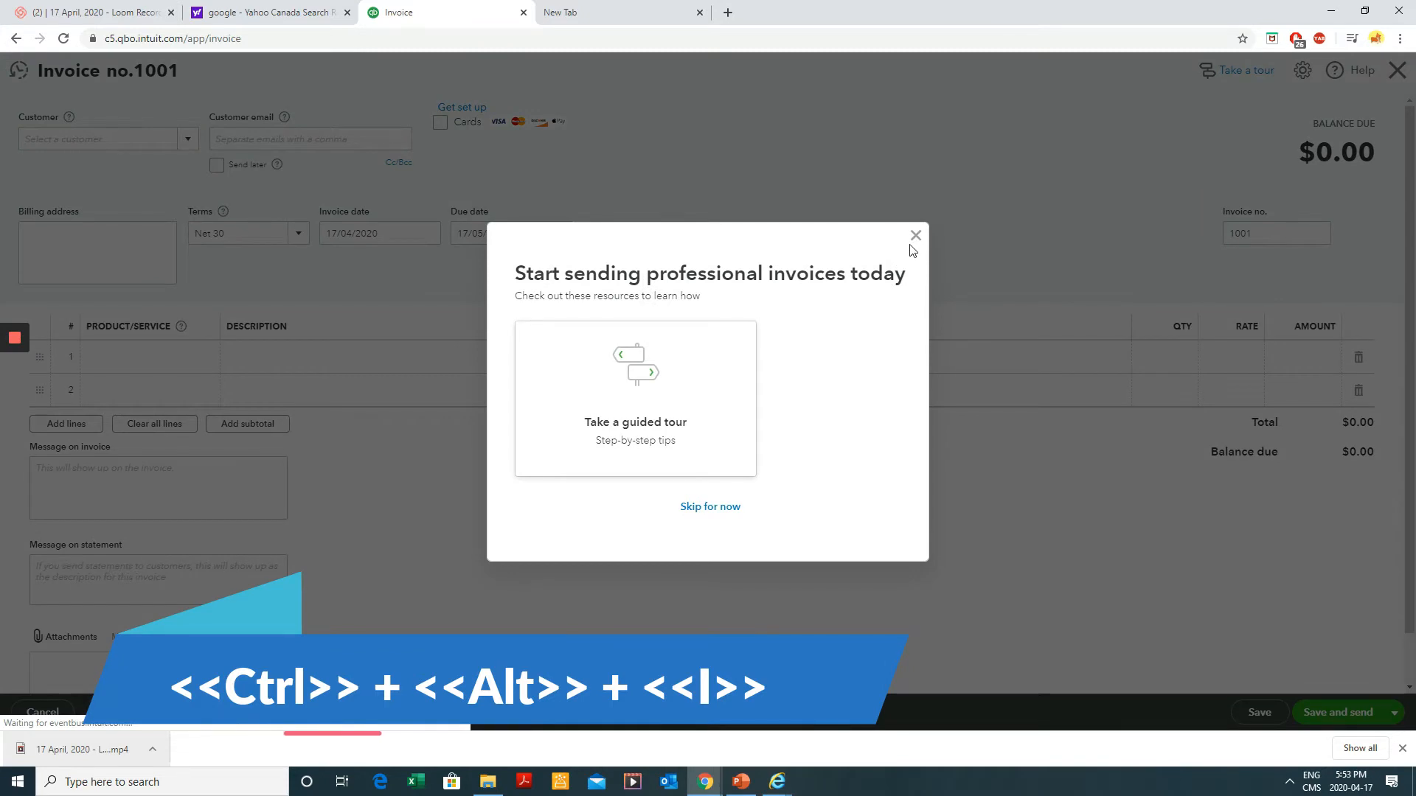
pyautogui.click(915, 236)
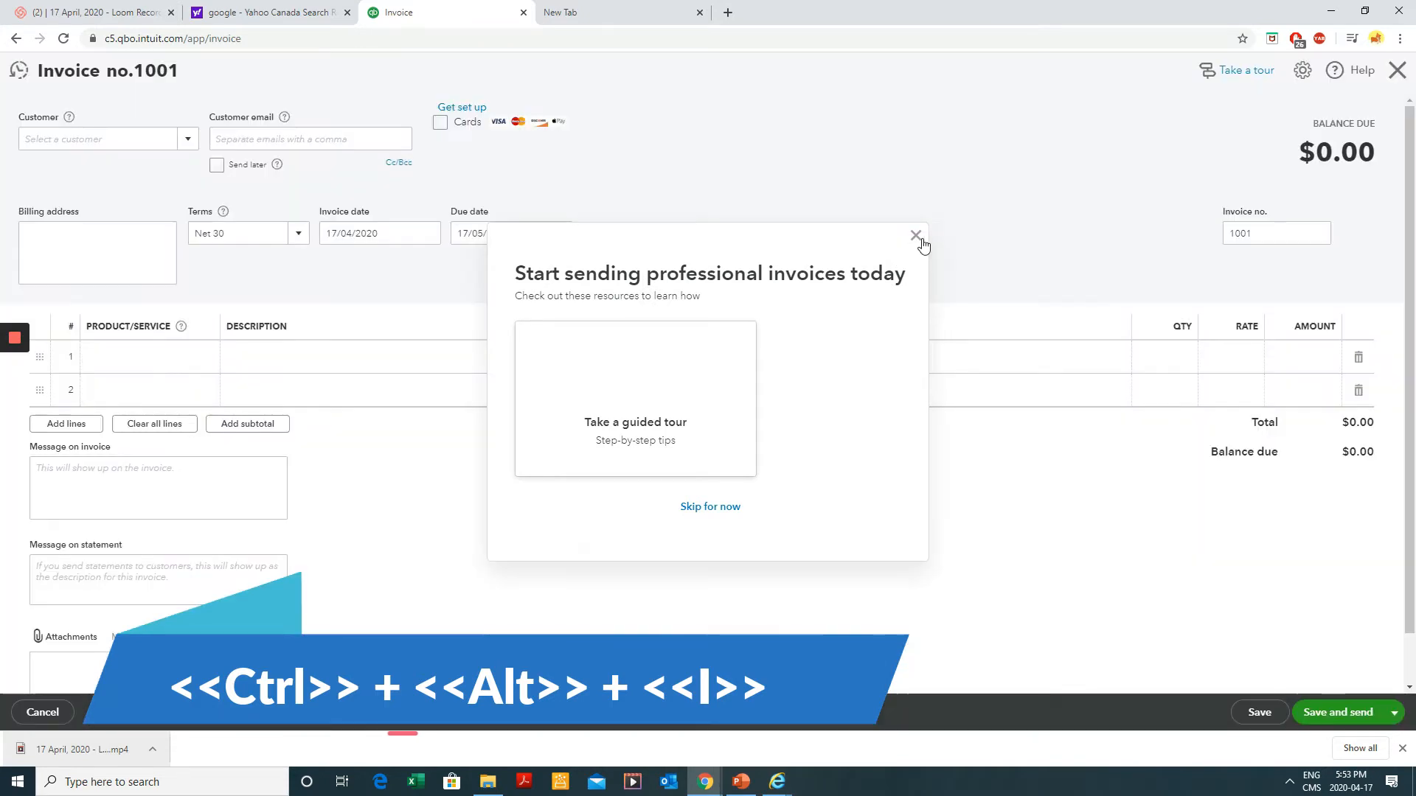
pyautogui.click(187, 140)
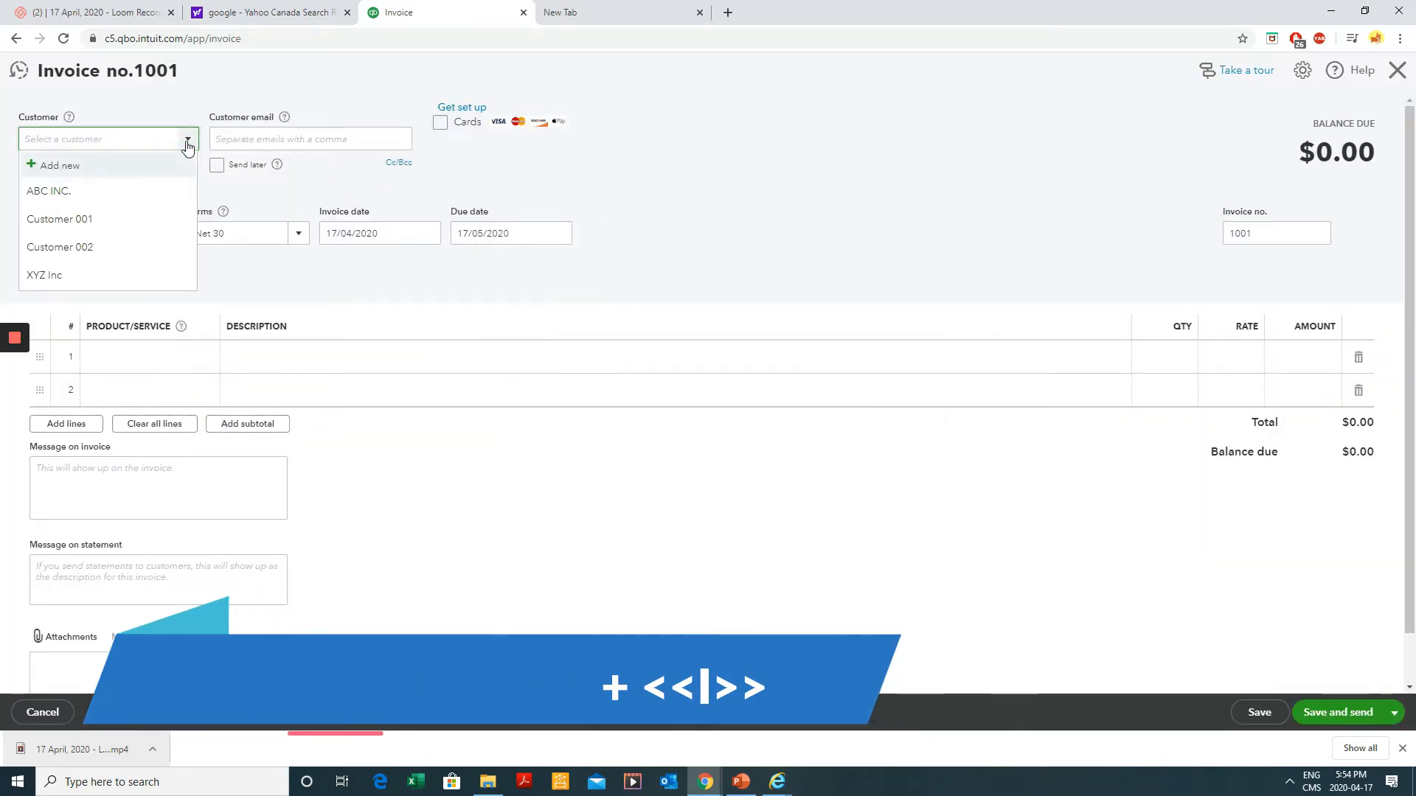
pyautogui.click(108, 221)
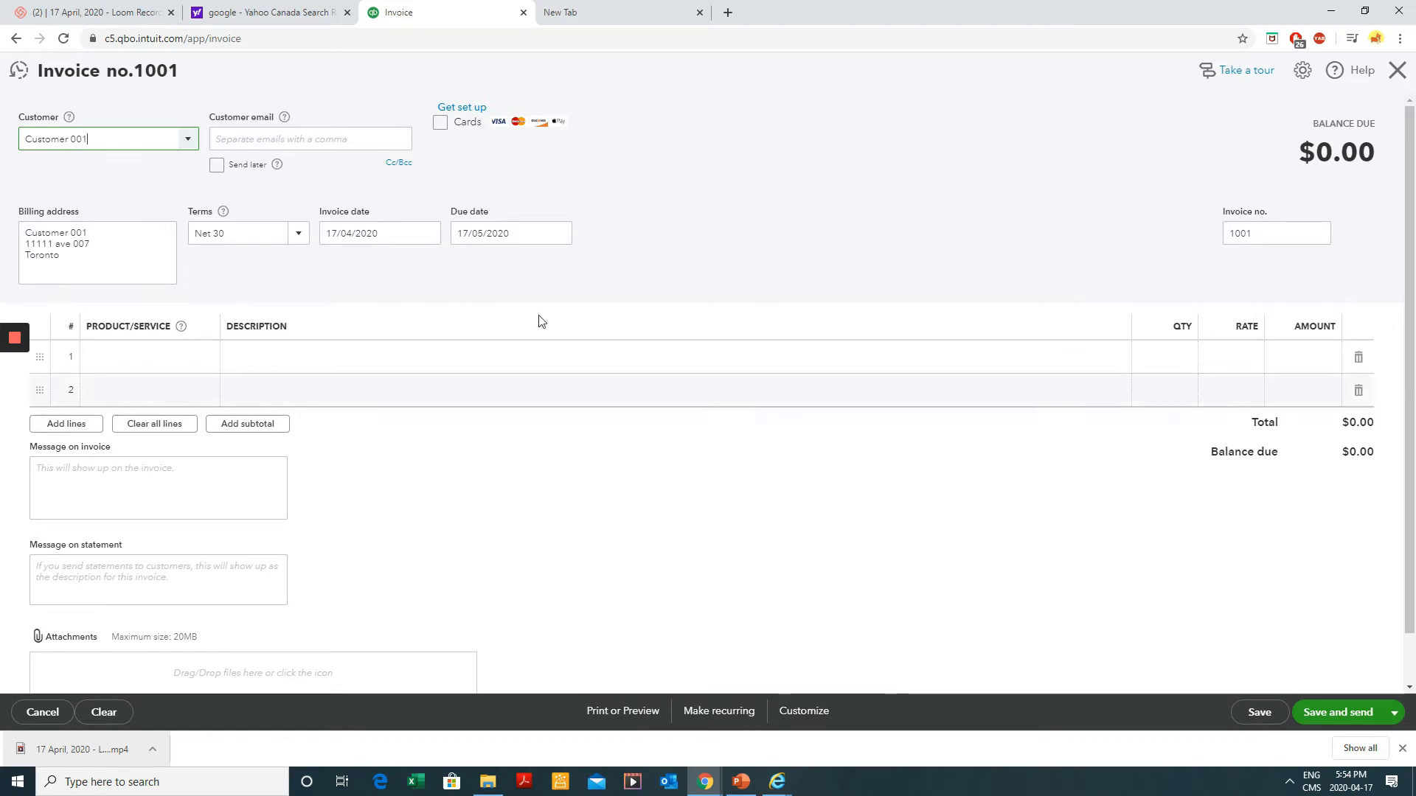
# - Check the payment terms available for the invoice, then try to close it but choose not to leave without saving
pyautogui.click(298, 234)
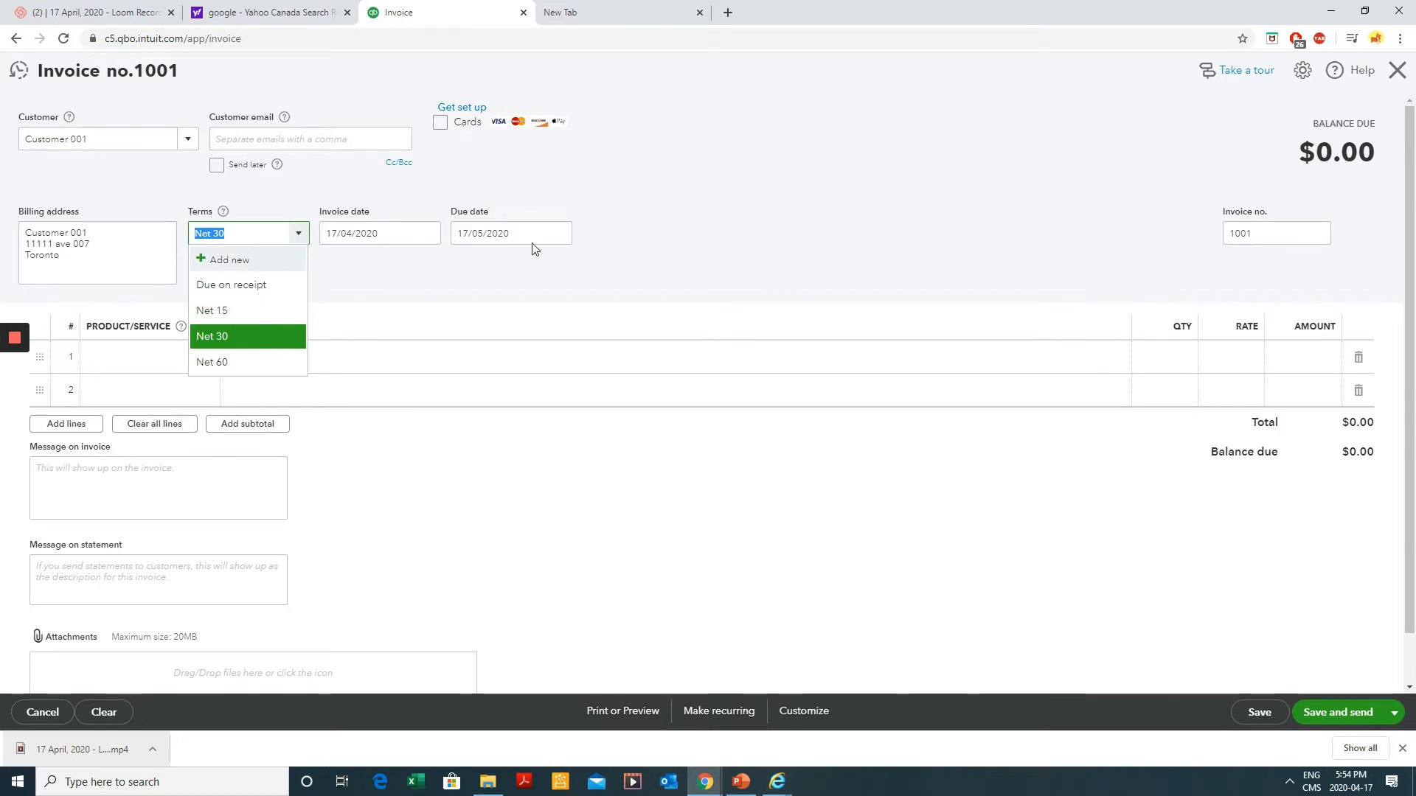
pyautogui.click(1398, 72)
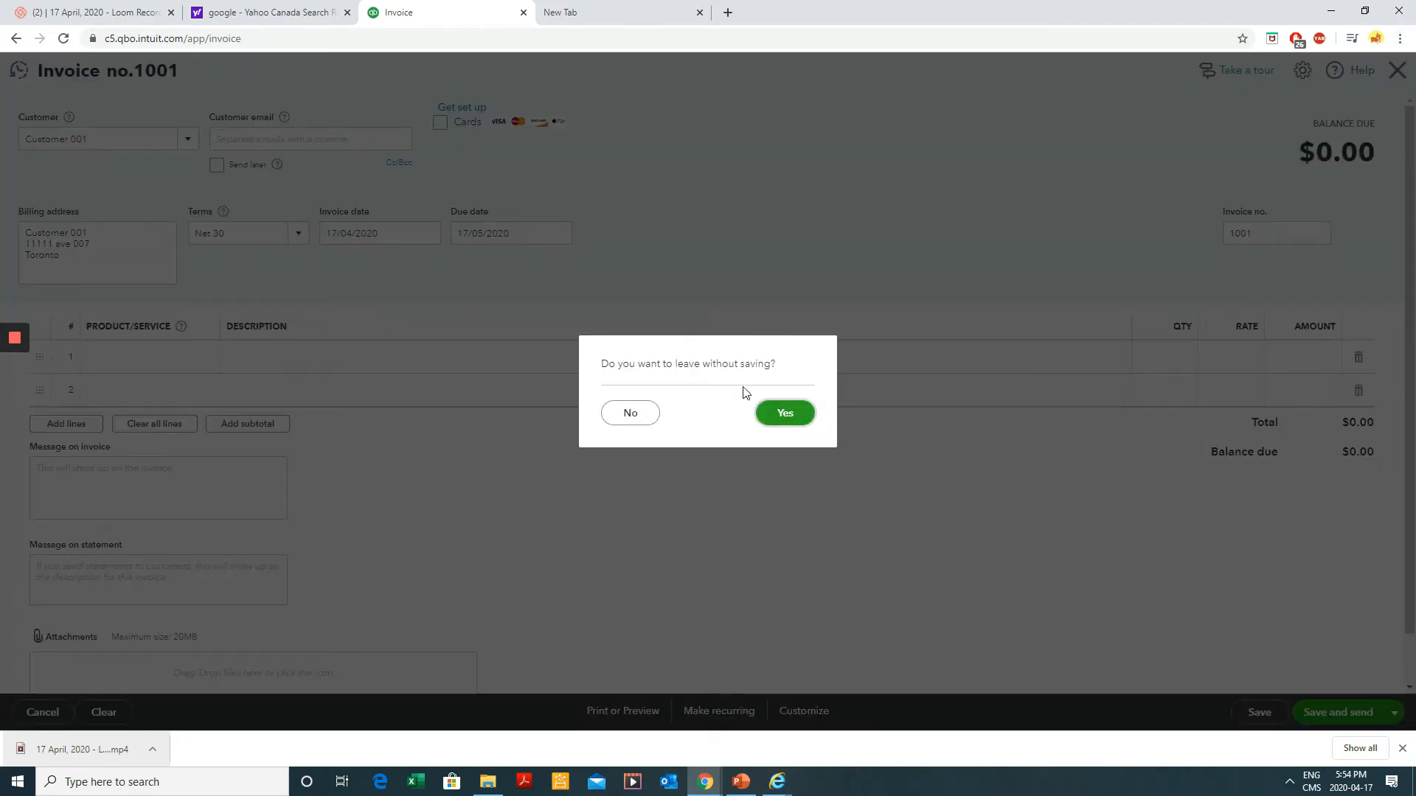
pyautogui.click(643, 419)
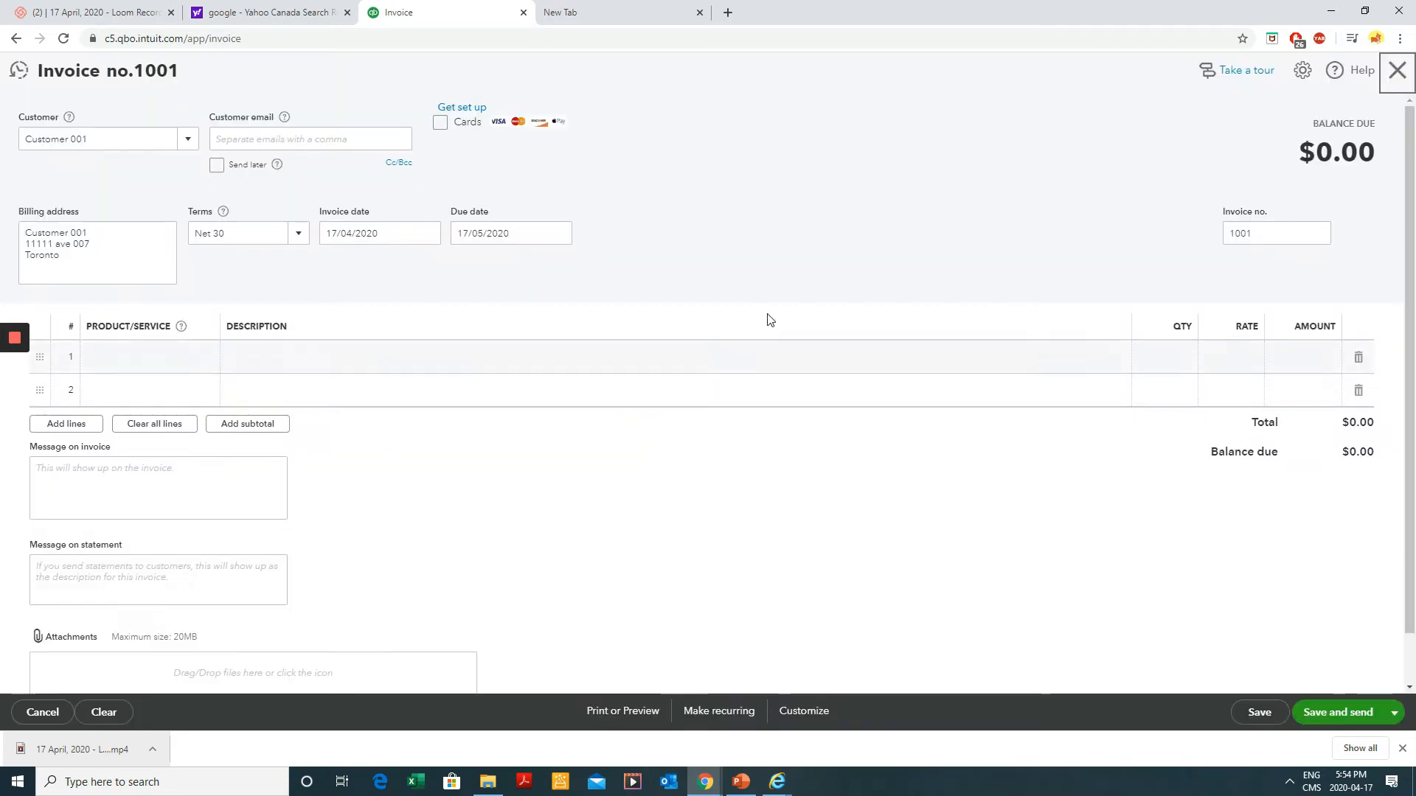
# - Leave the open invoice without saving it and open the customers list
pyautogui.click(1396, 71)
pyautogui.click(786, 413)
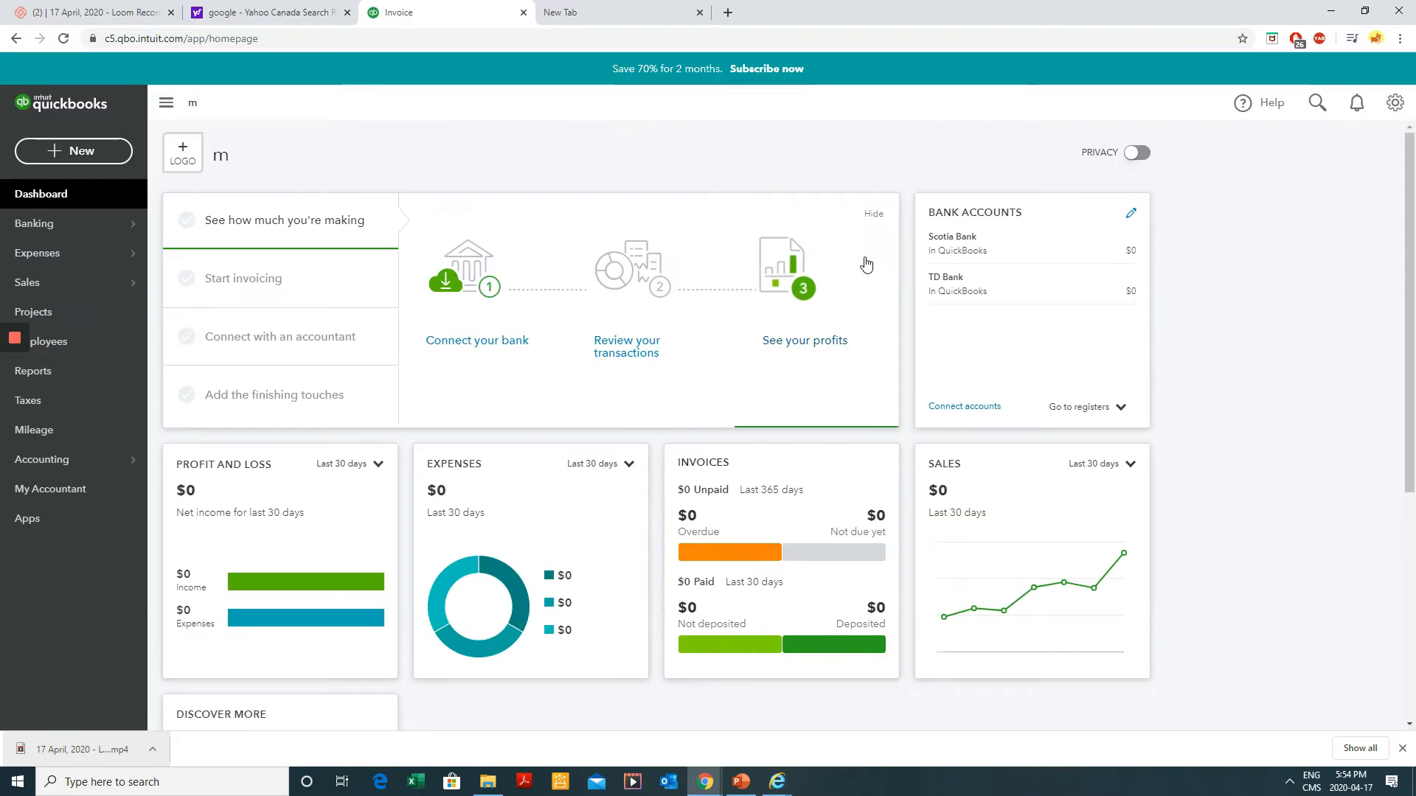
pyautogui.moveTo(66, 283)
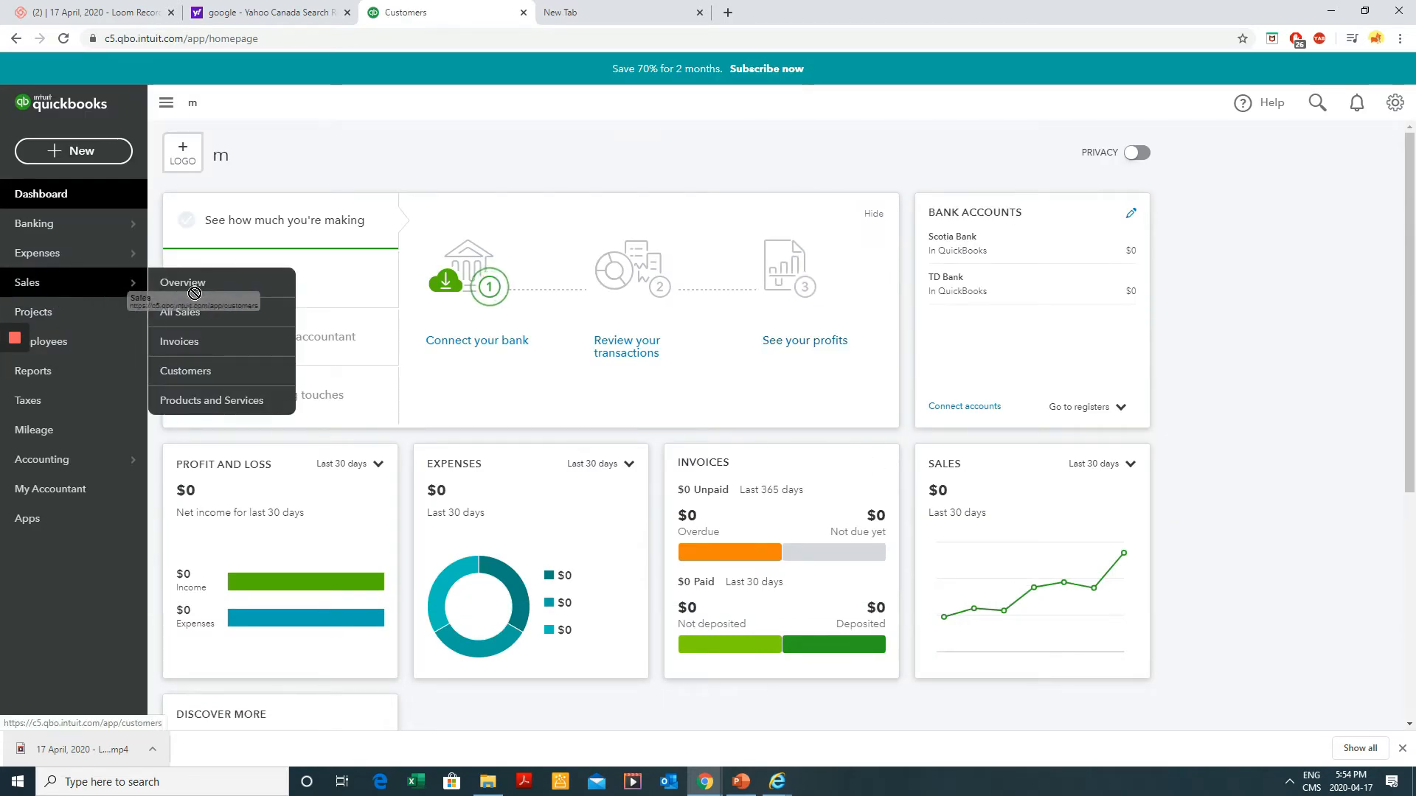
pyautogui.click(193, 371)
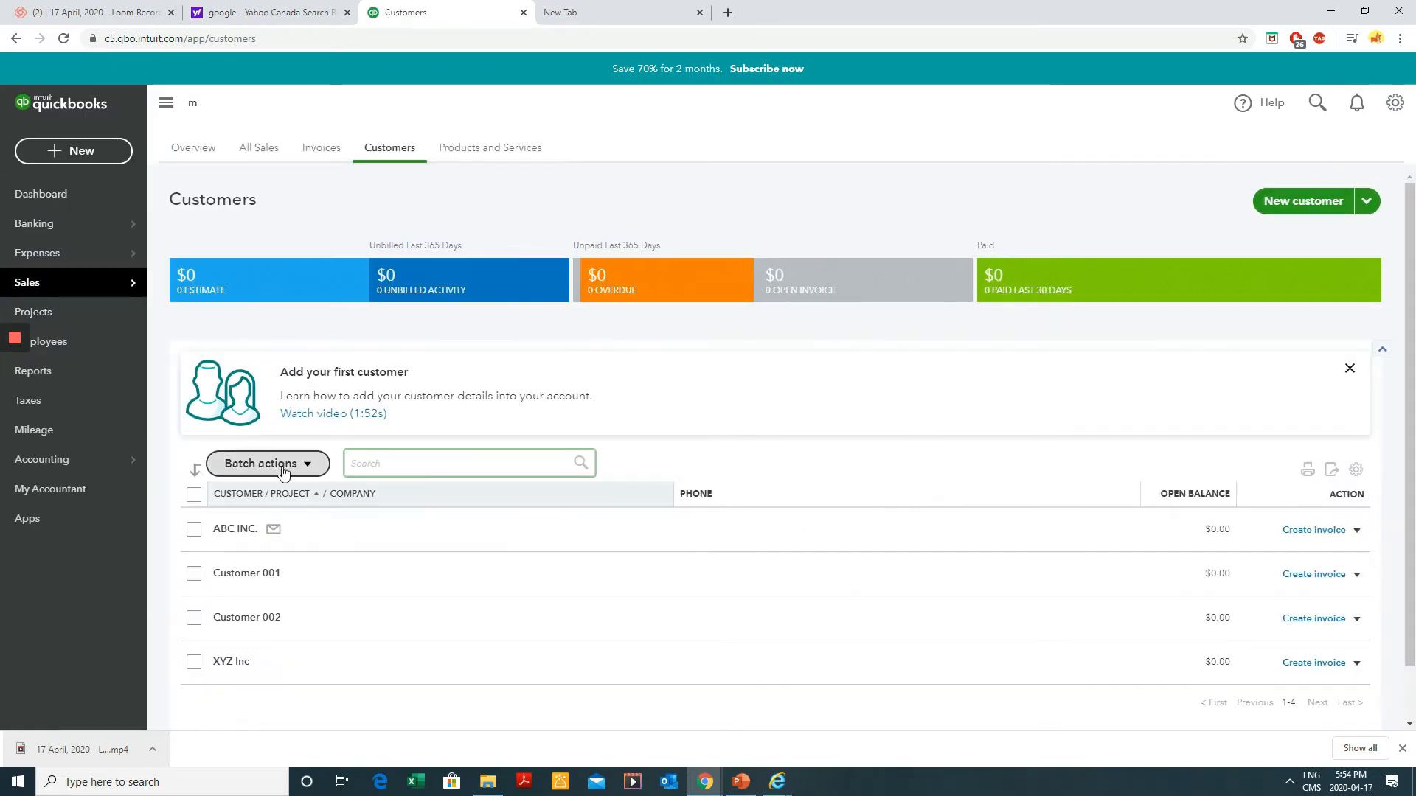
# - Edit Customer 001's payment and billing details, set the payment terms to Net 60, and save the customer
pyautogui.click(250, 573)
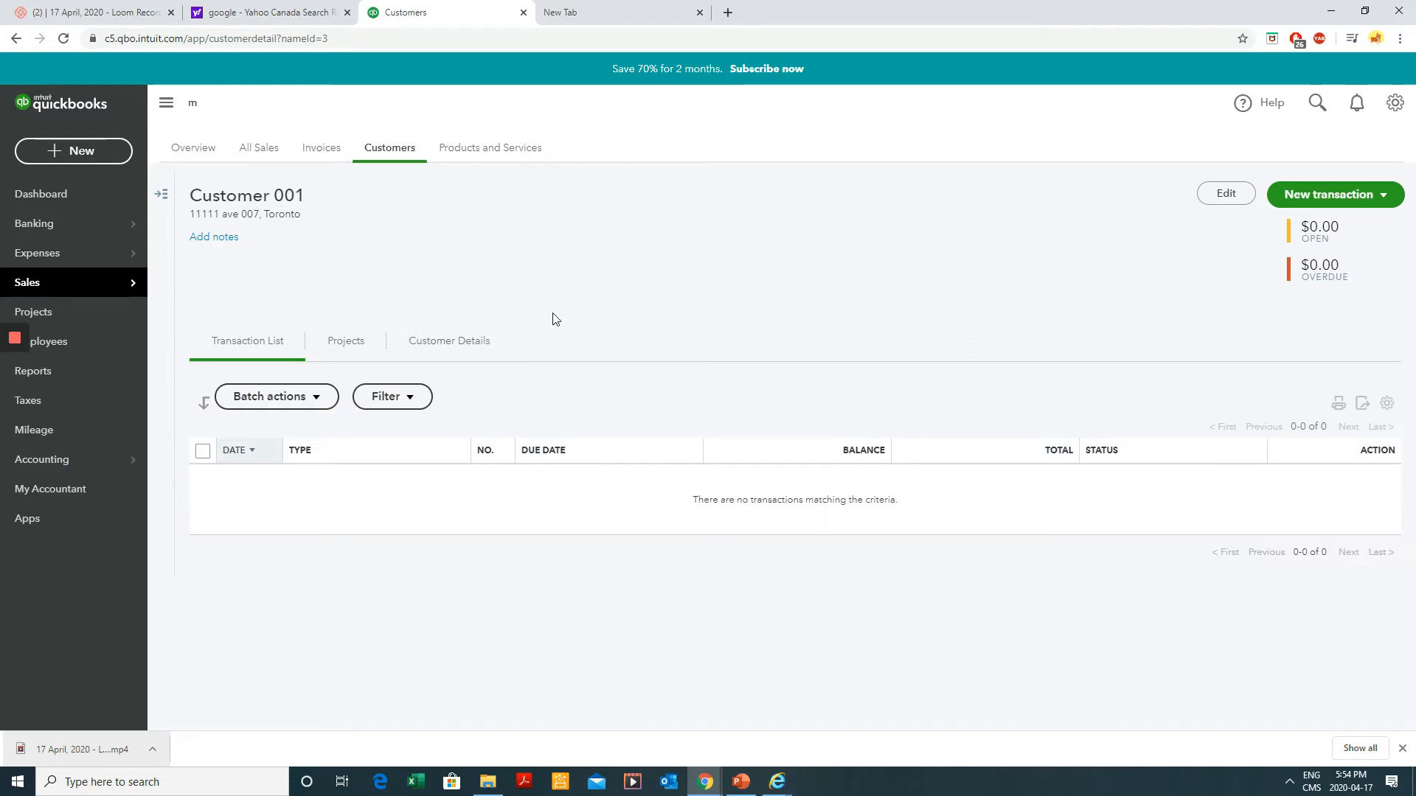
pyautogui.click(398, 150)
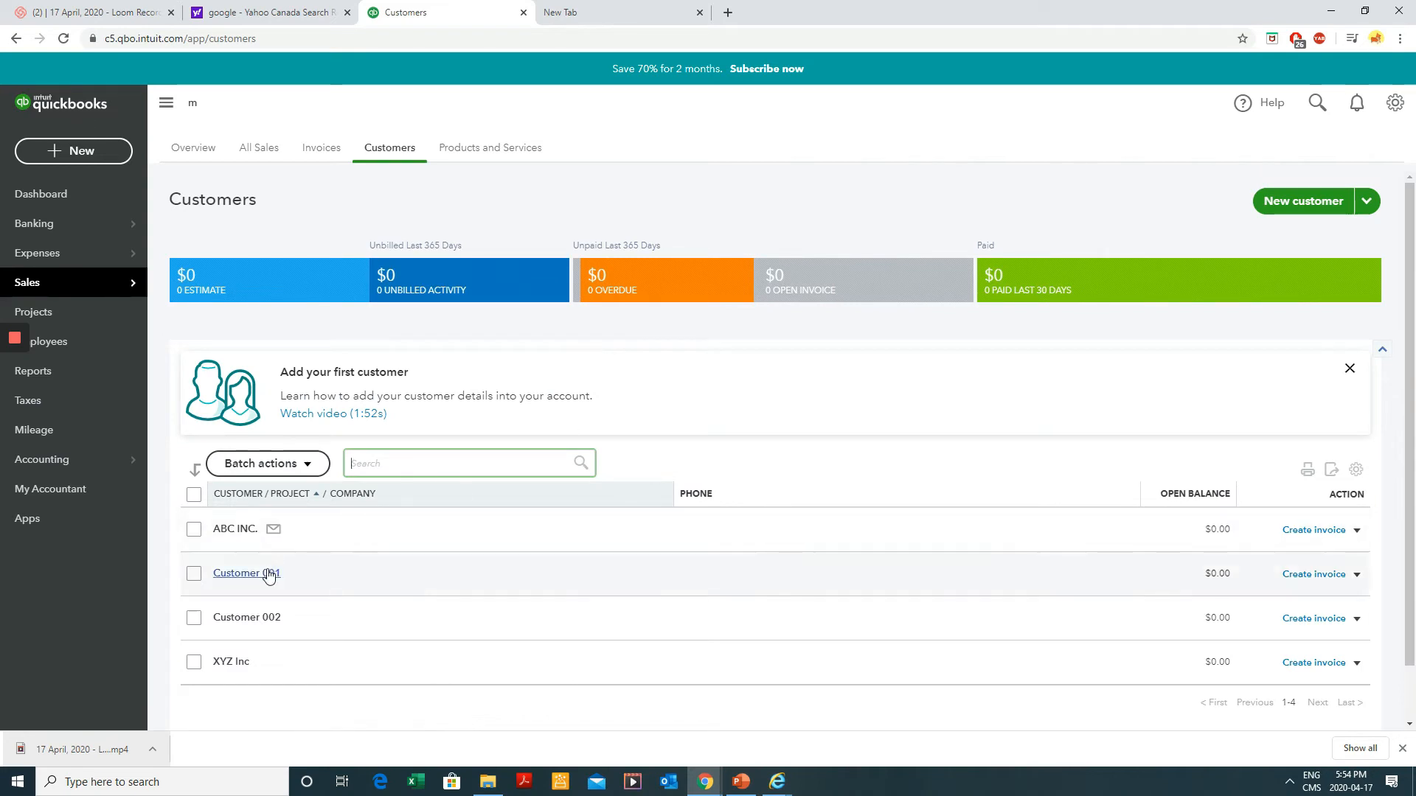
pyautogui.click(268, 575)
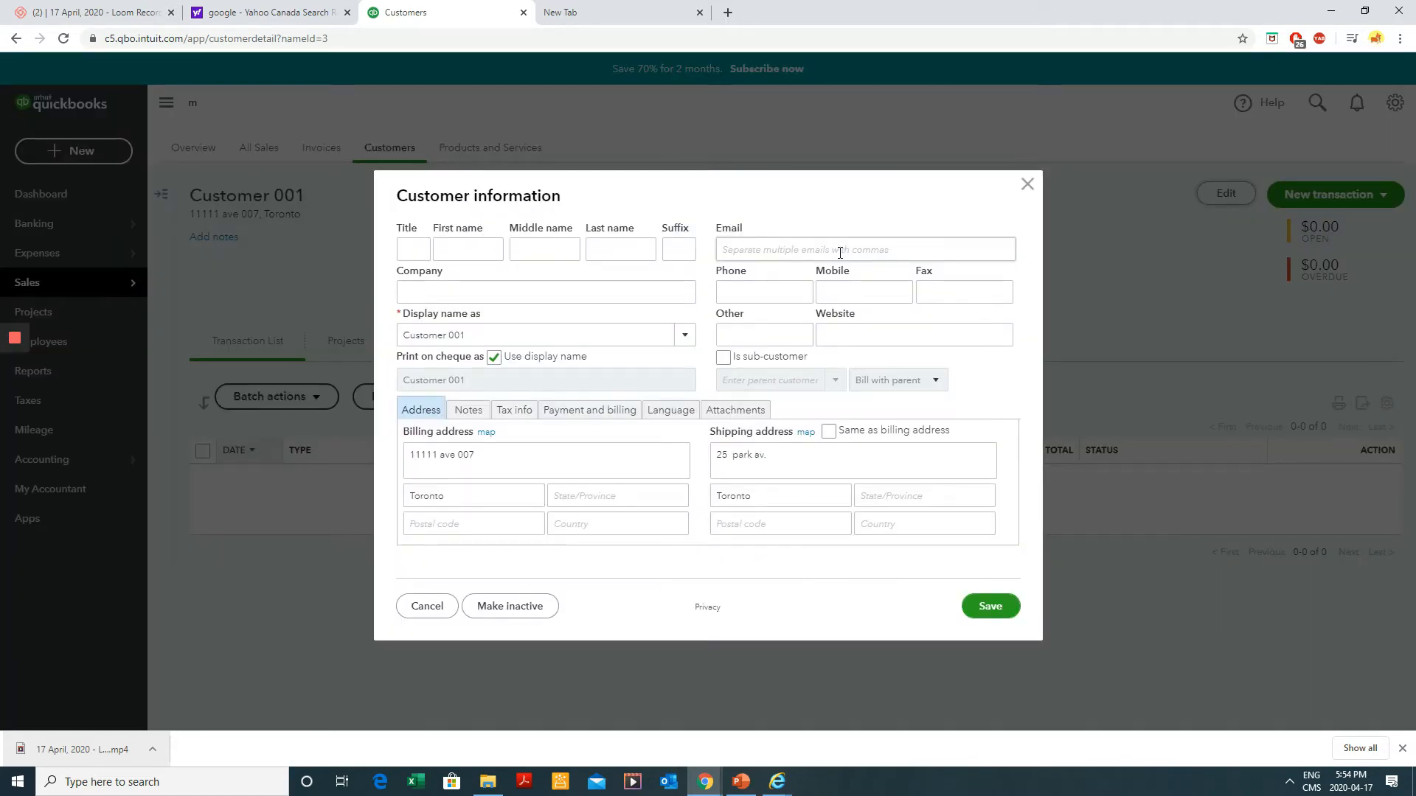
pyautogui.click(603, 417)
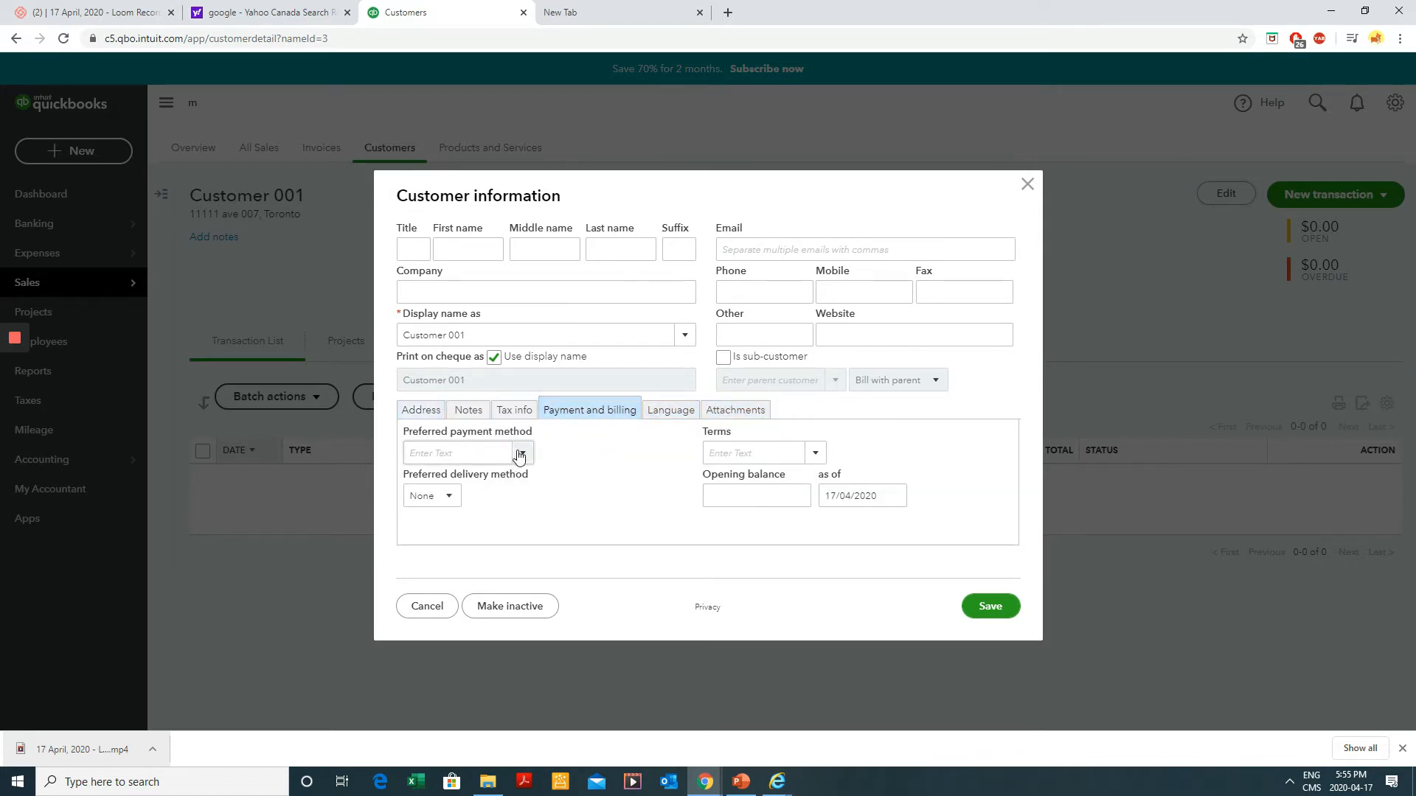
pyautogui.click(815, 453)
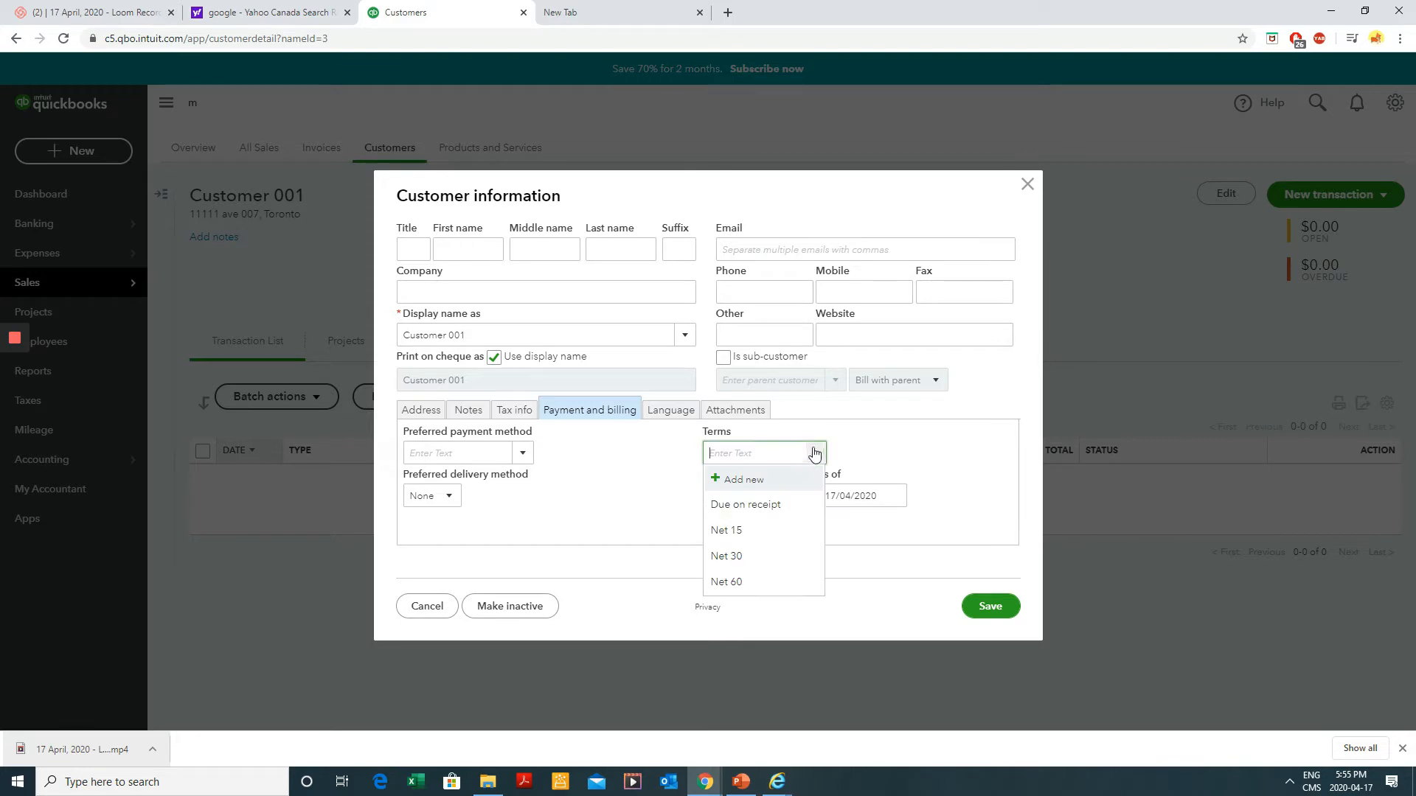
pyautogui.click(741, 561)
pyautogui.click(988, 606)
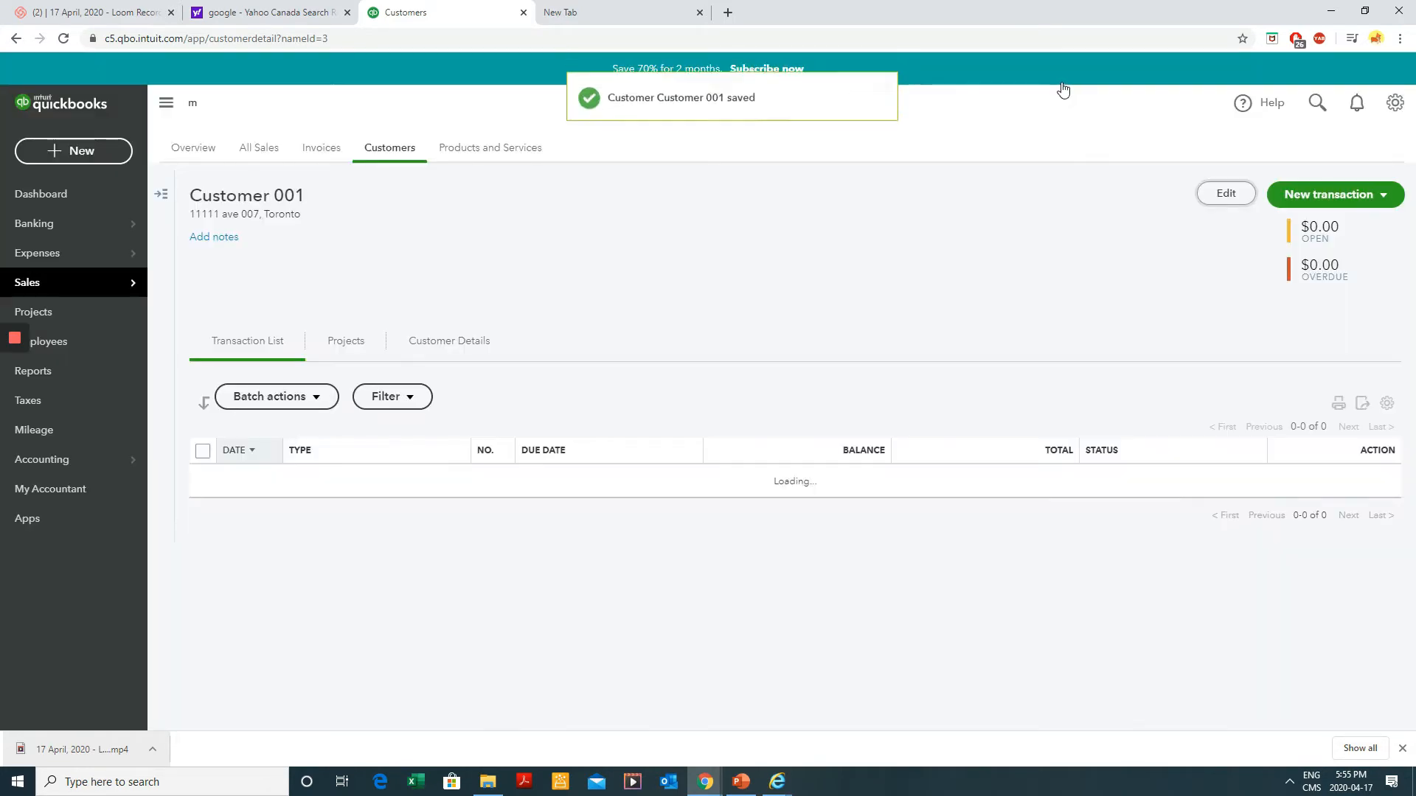
# - Start a new invoice from Customer 001's record, dismiss the guided tour offer, and check the invoice's payment terms
pyautogui.click(1392, 195)
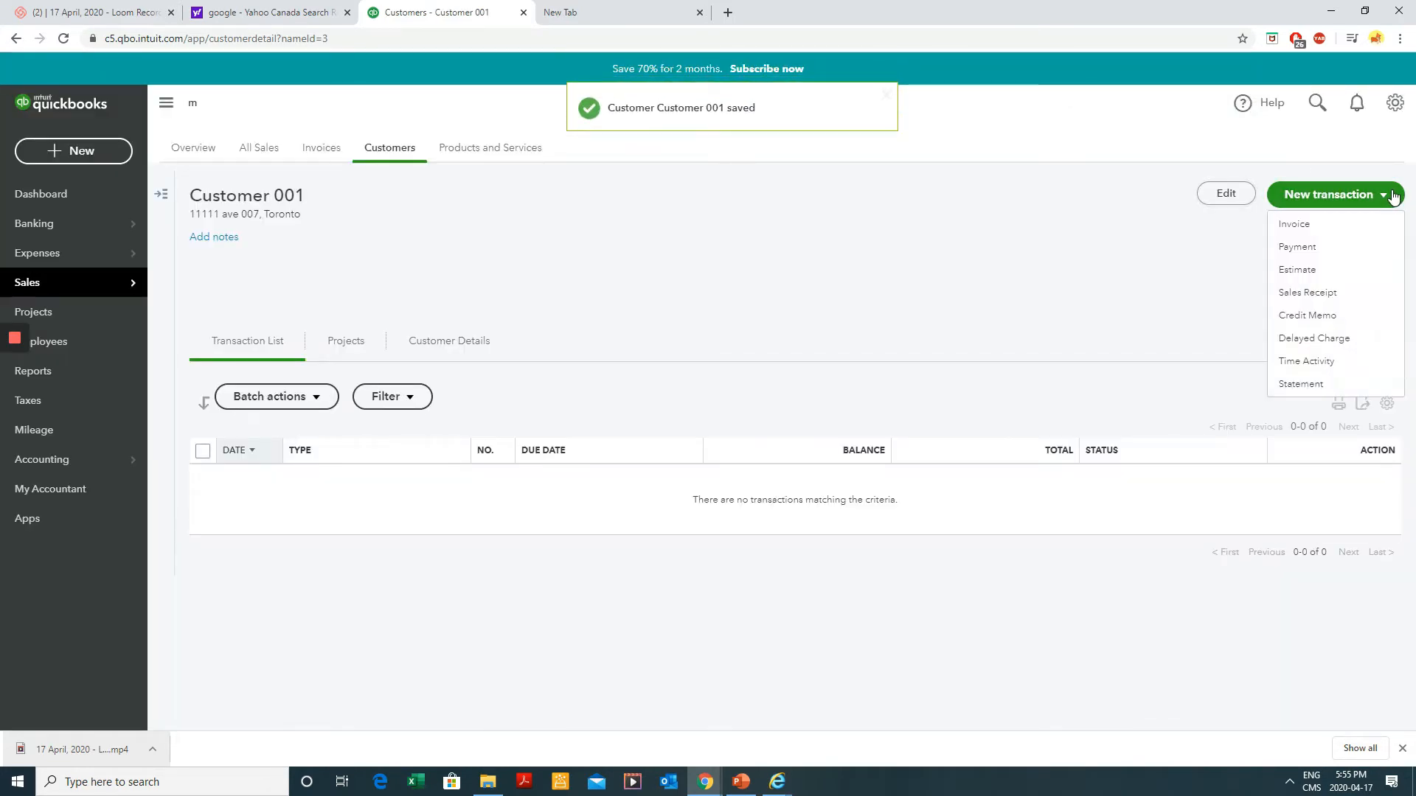
pyautogui.click(1307, 225)
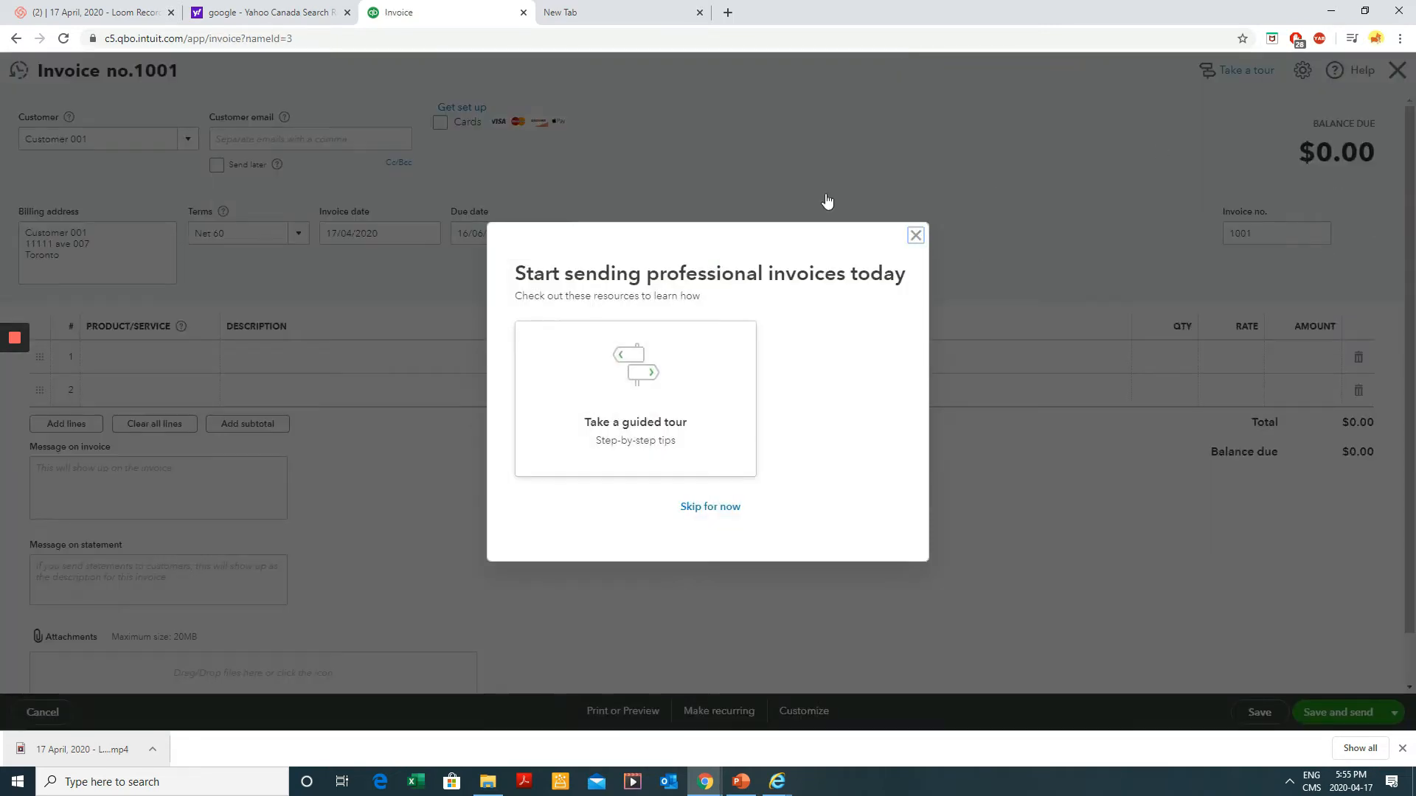
pyautogui.click(827, 200)
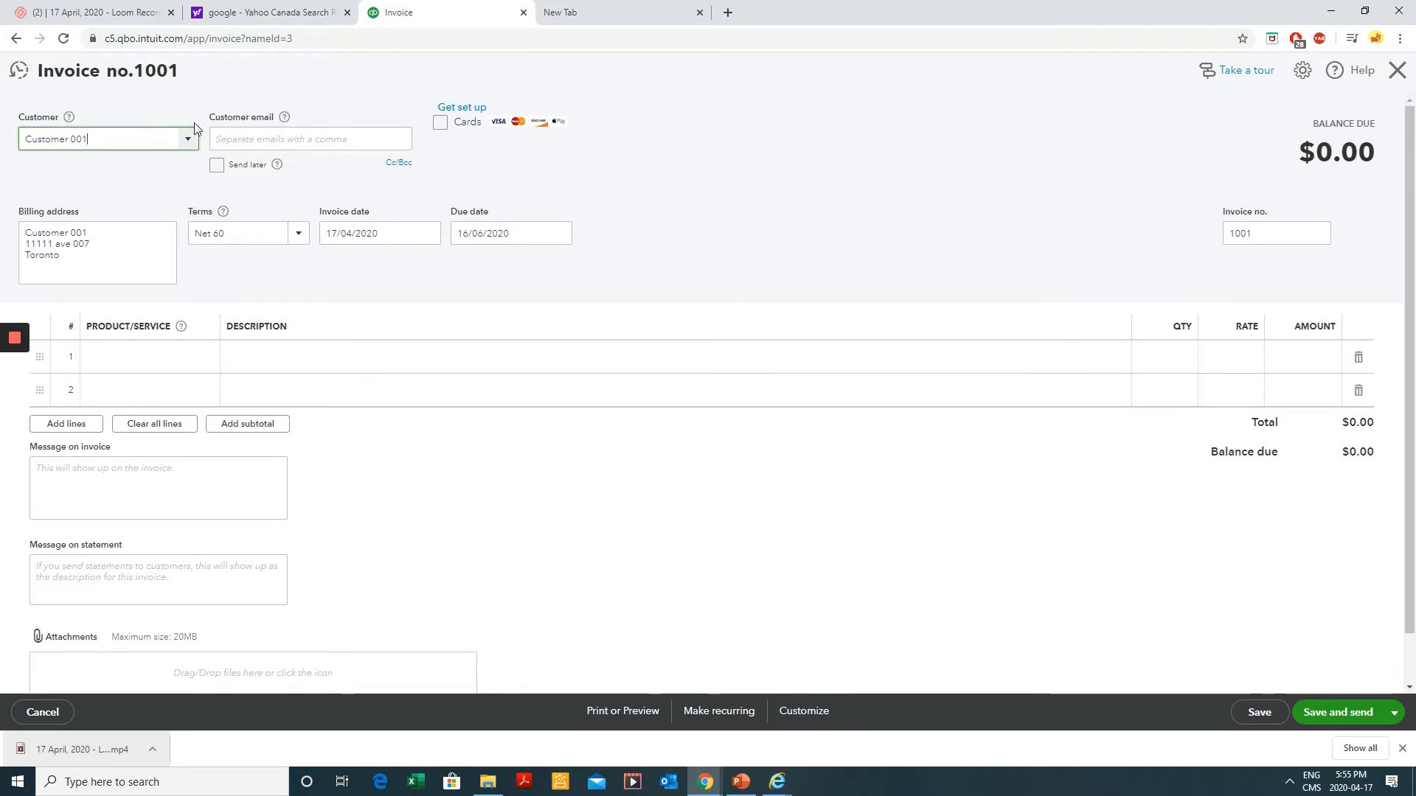
pyautogui.click(223, 232)
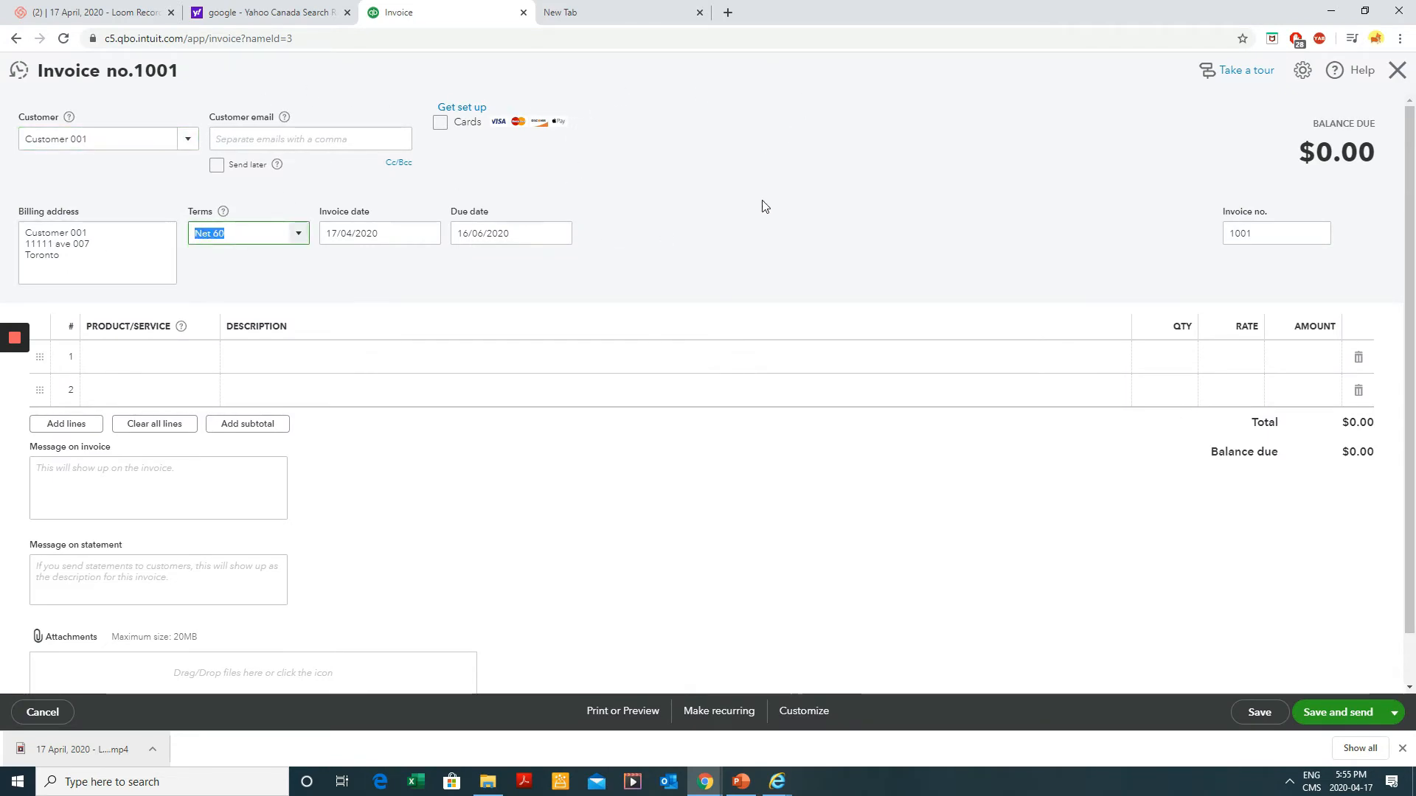
# - Move the invoice date backwards month by month to 01/06/2017
pyautogui.press('Tab')
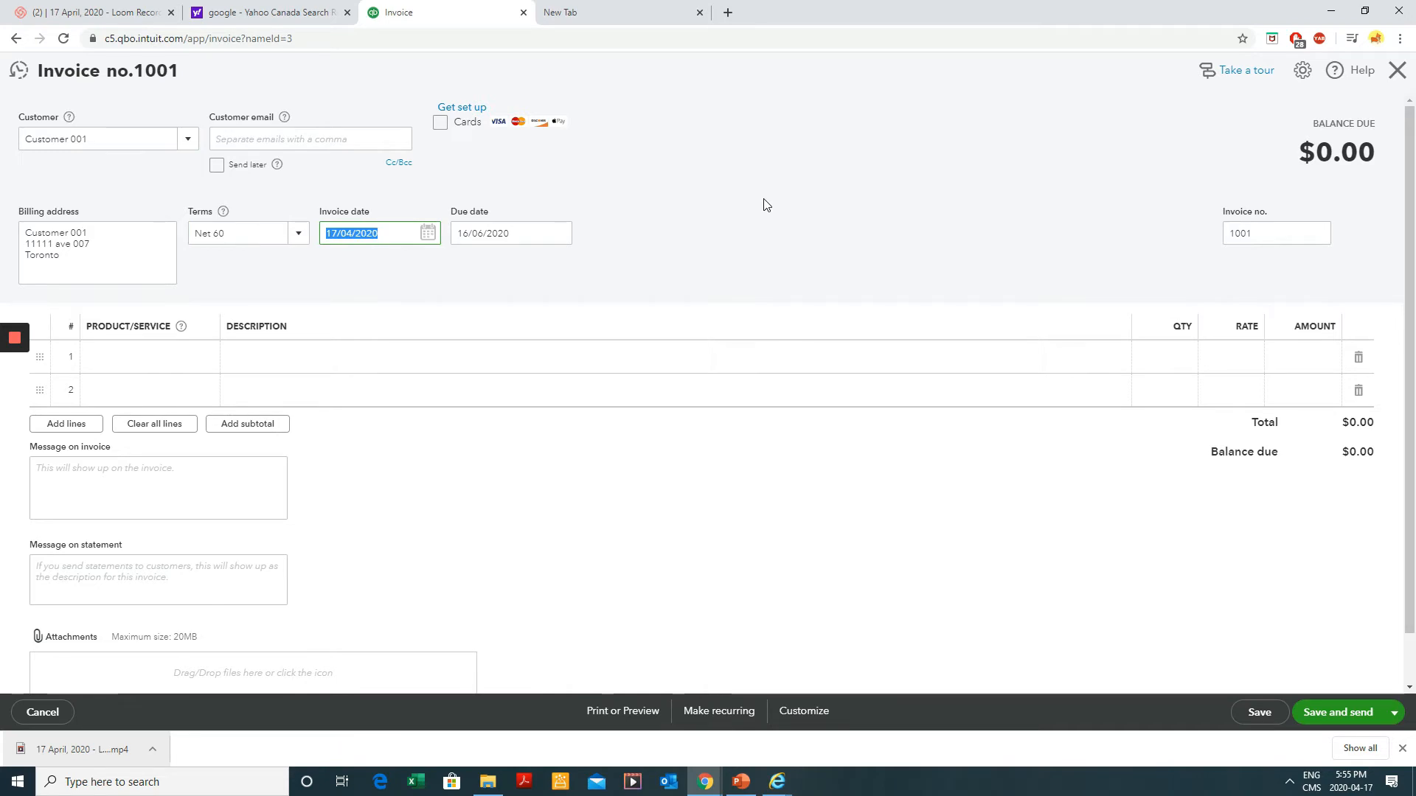
pyautogui.press('m')
pyautogui.press('m')
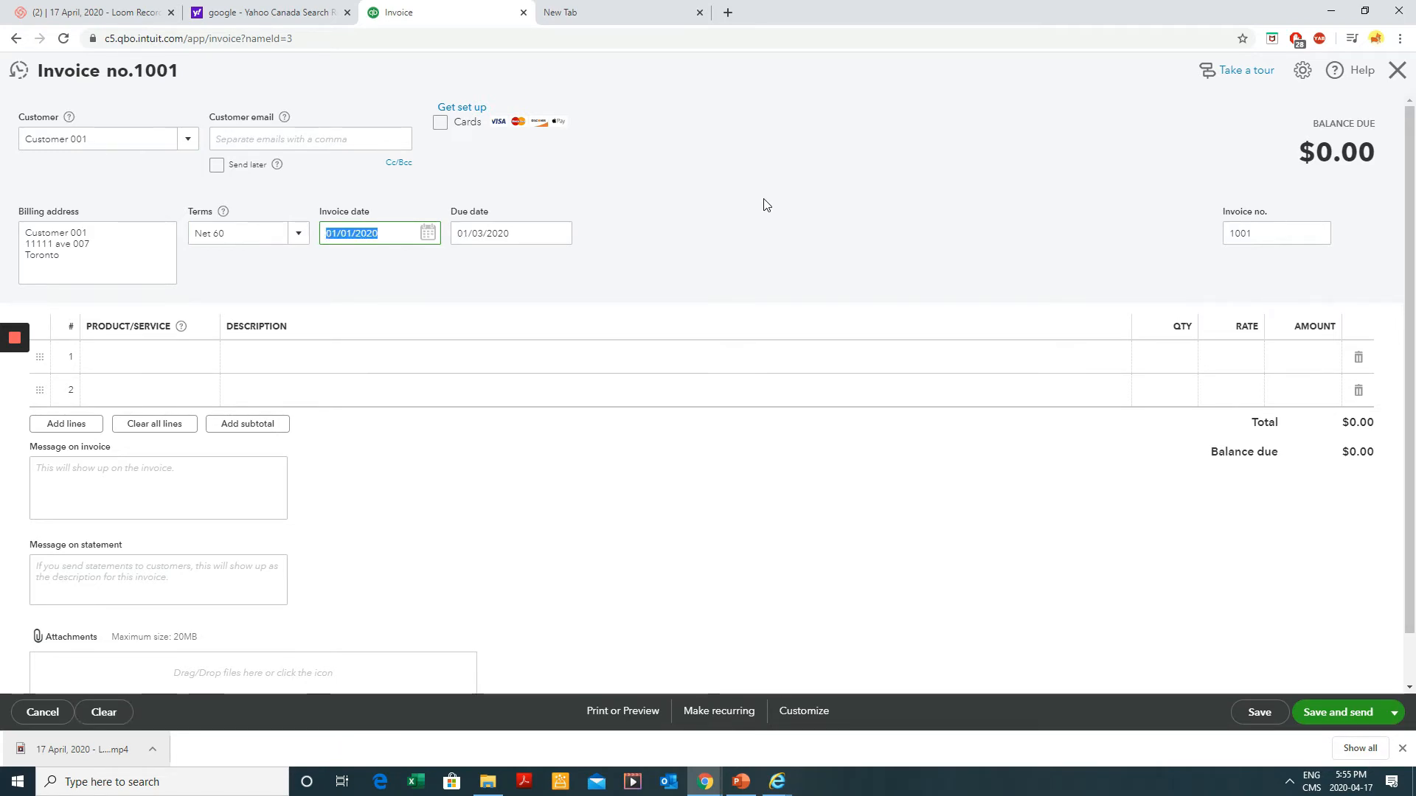
pyautogui.press('m')
pyautogui.press('m')
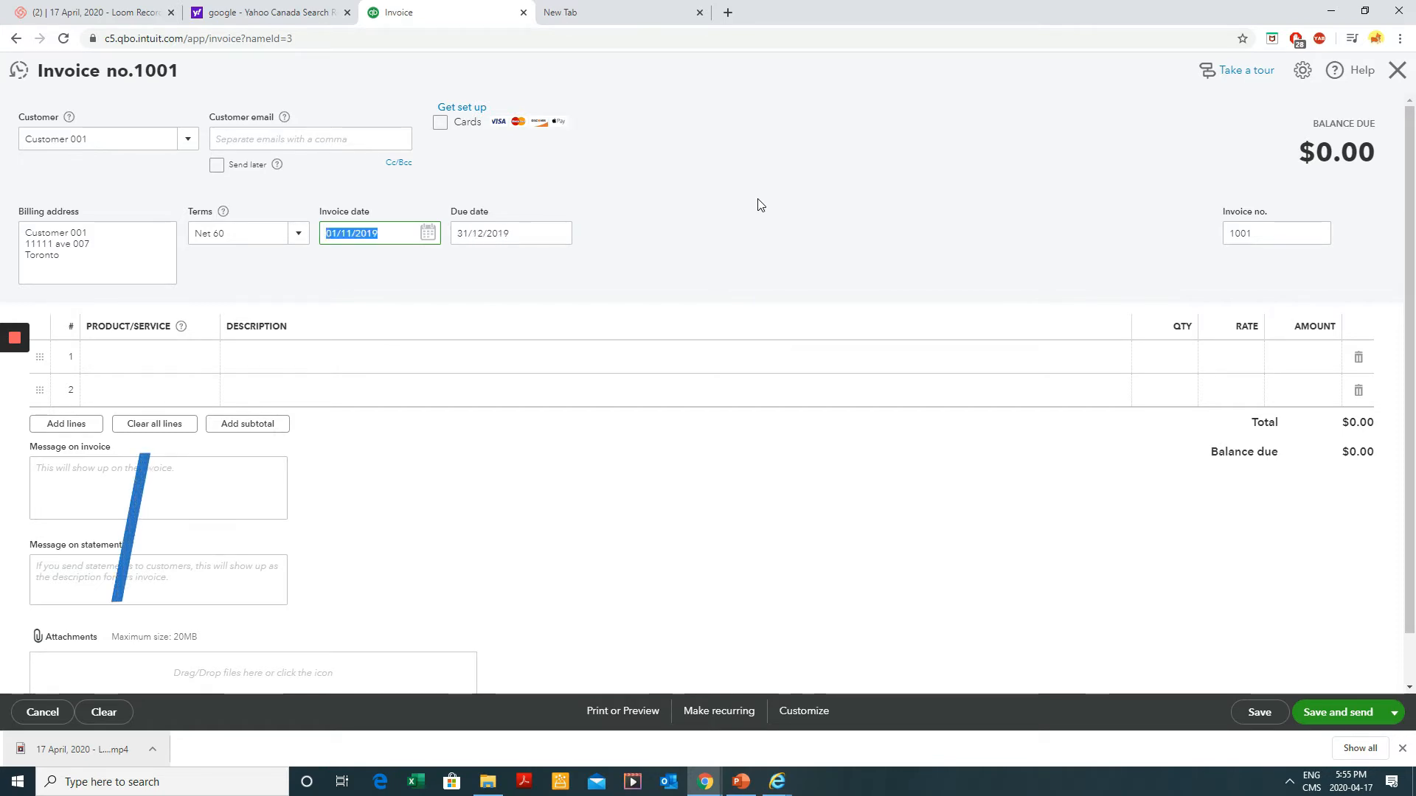
pyautogui.press('m')
pyautogui.press('m')
pyautogui.press('m')
pyautogui.press('m')
pyautogui.press('m')
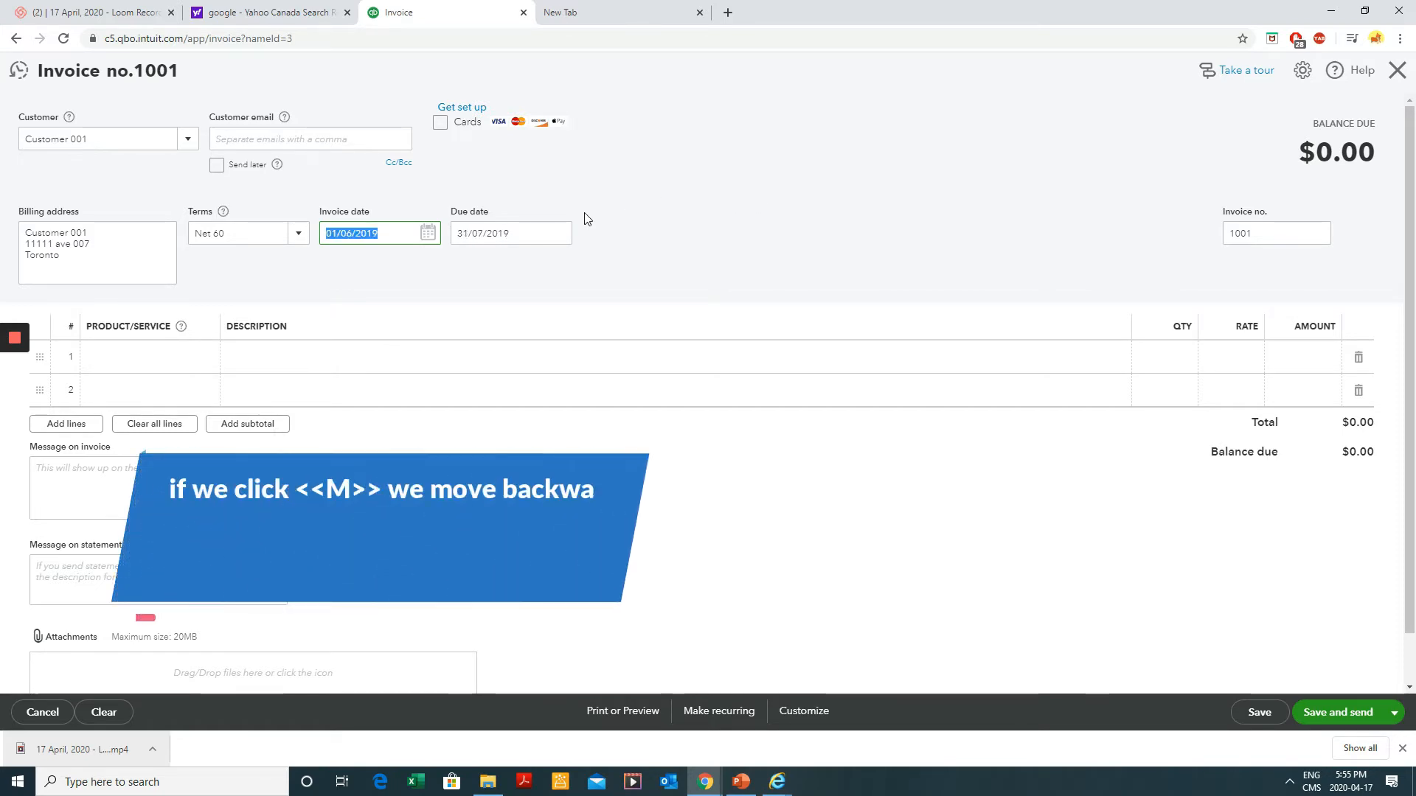
pyautogui.press('m')
pyautogui.press('m')
pyautogui.press('m')
pyautogui.press('m')
pyautogui.press('m')
pyautogui.press('m')
pyautogui.press('m')
pyautogui.press('m')
pyautogui.press('m')
pyautogui.press('m')
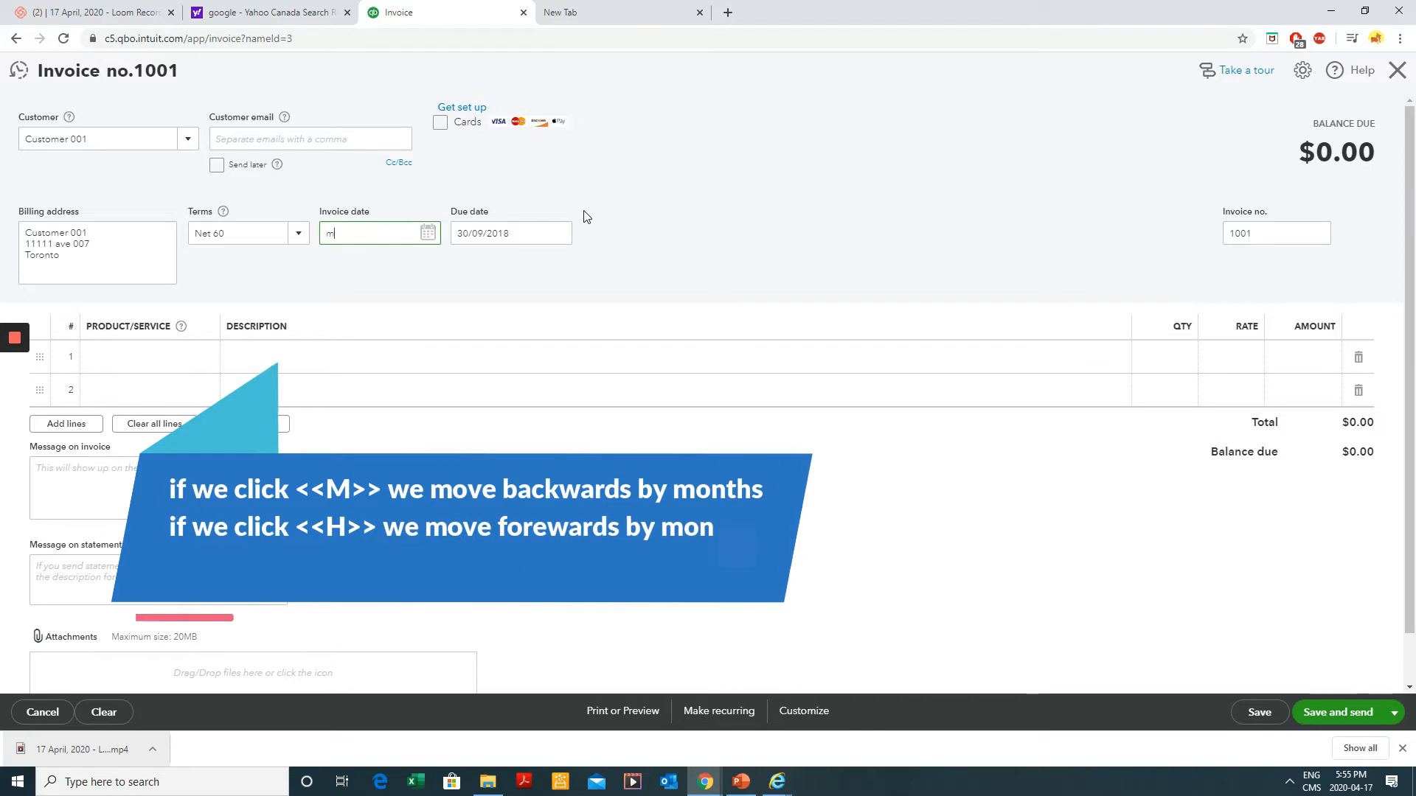
pyautogui.press('m')
pyautogui.press('m')
pyautogui.press('m')
pyautogui.press('m')
pyautogui.press('m')
pyautogui.press('m')
pyautogui.press('m')
pyautogui.press('m')
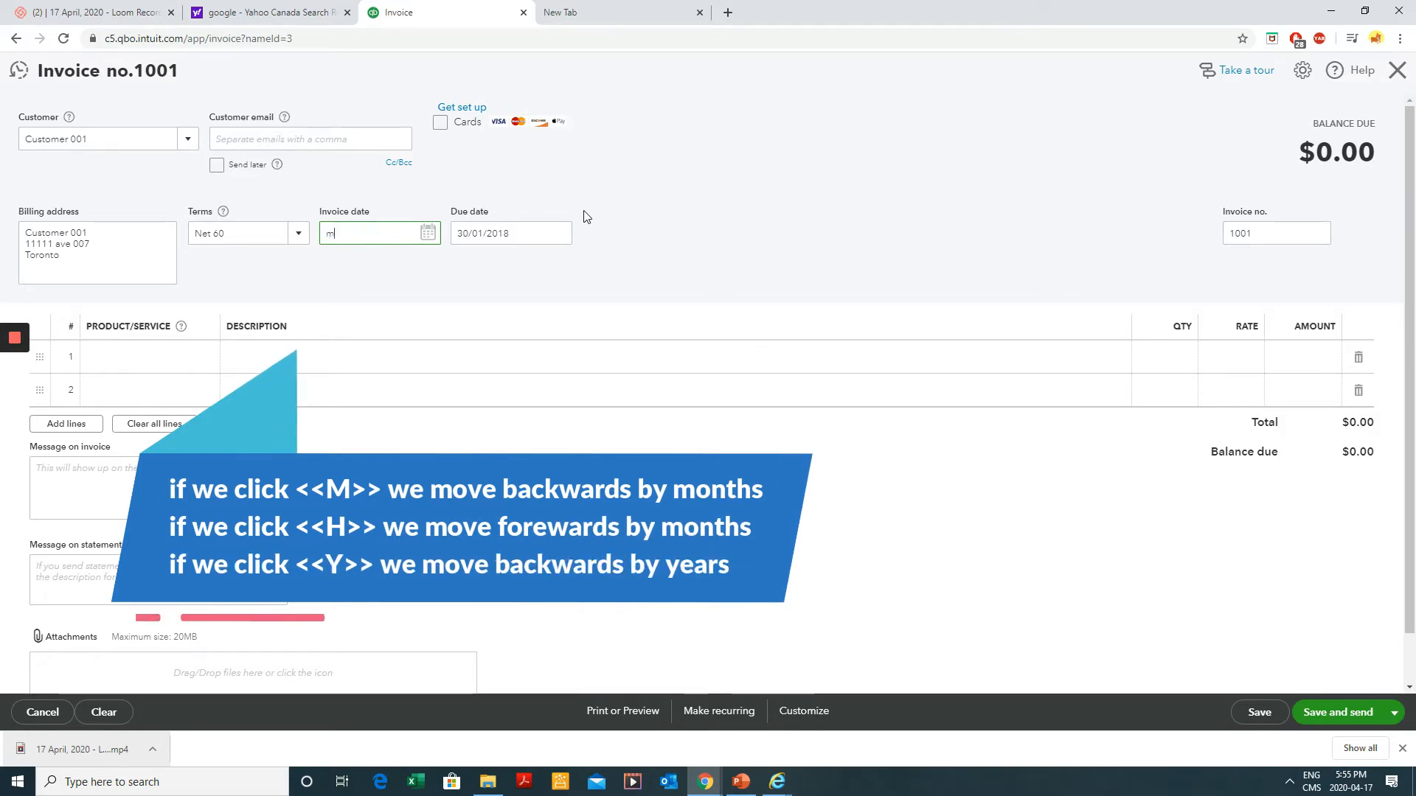
pyautogui.press('m')
pyautogui.press('m')
pyautogui.press('m')
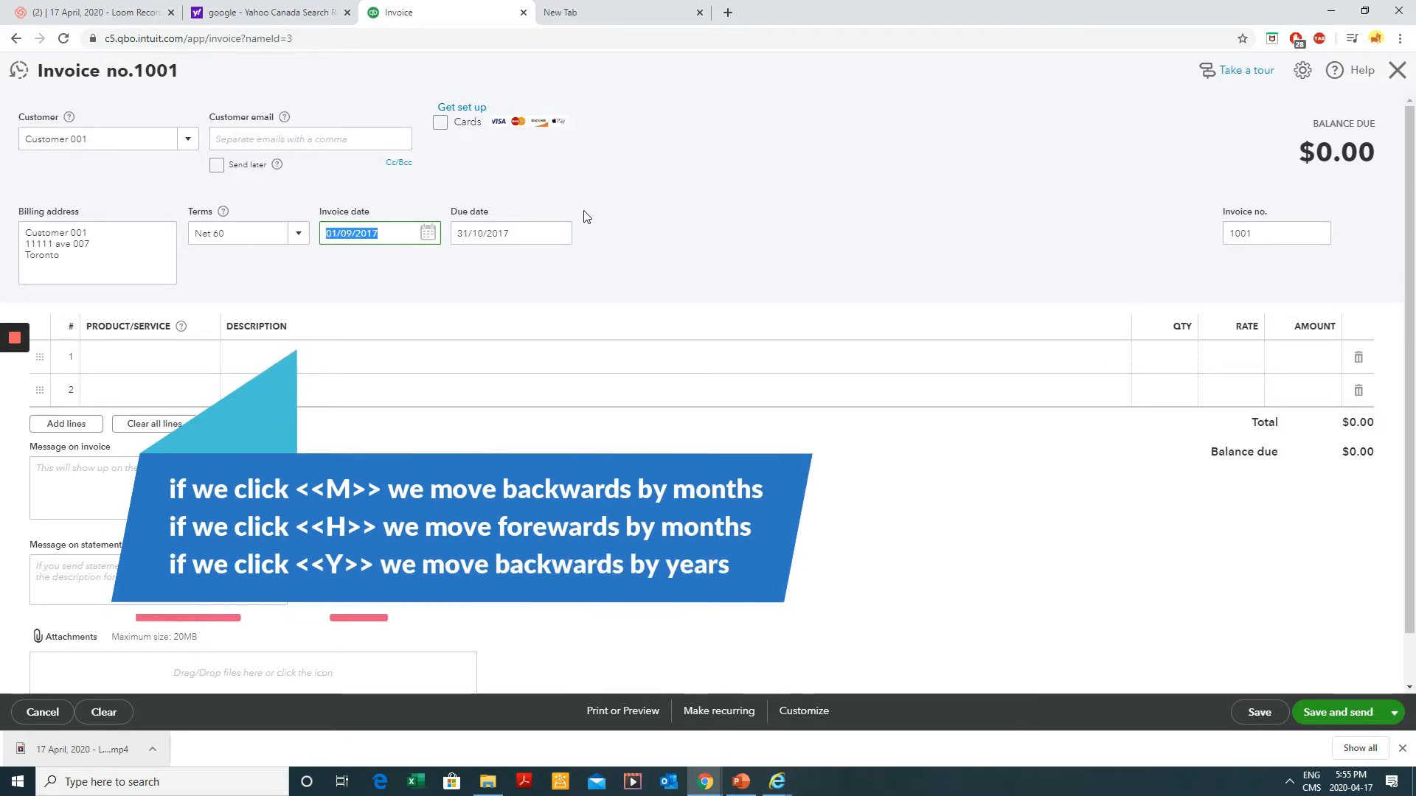
pyautogui.press('m')
pyautogui.press('m')
pyautogui.press('m')
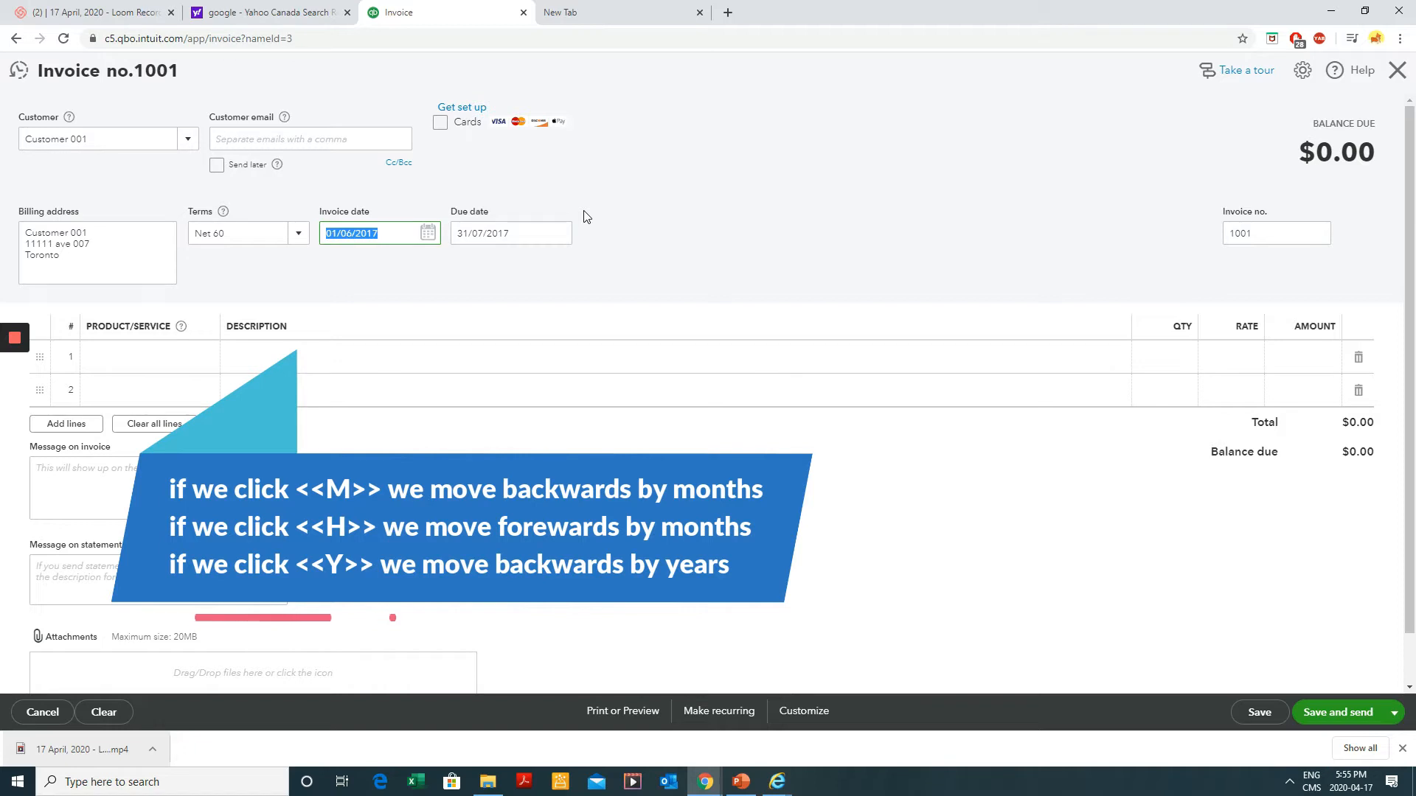
# - Move the invoice date forwards month by month to 30/04/2019
pyautogui.press('h')
pyautogui.press('h')
pyautogui.press('h')
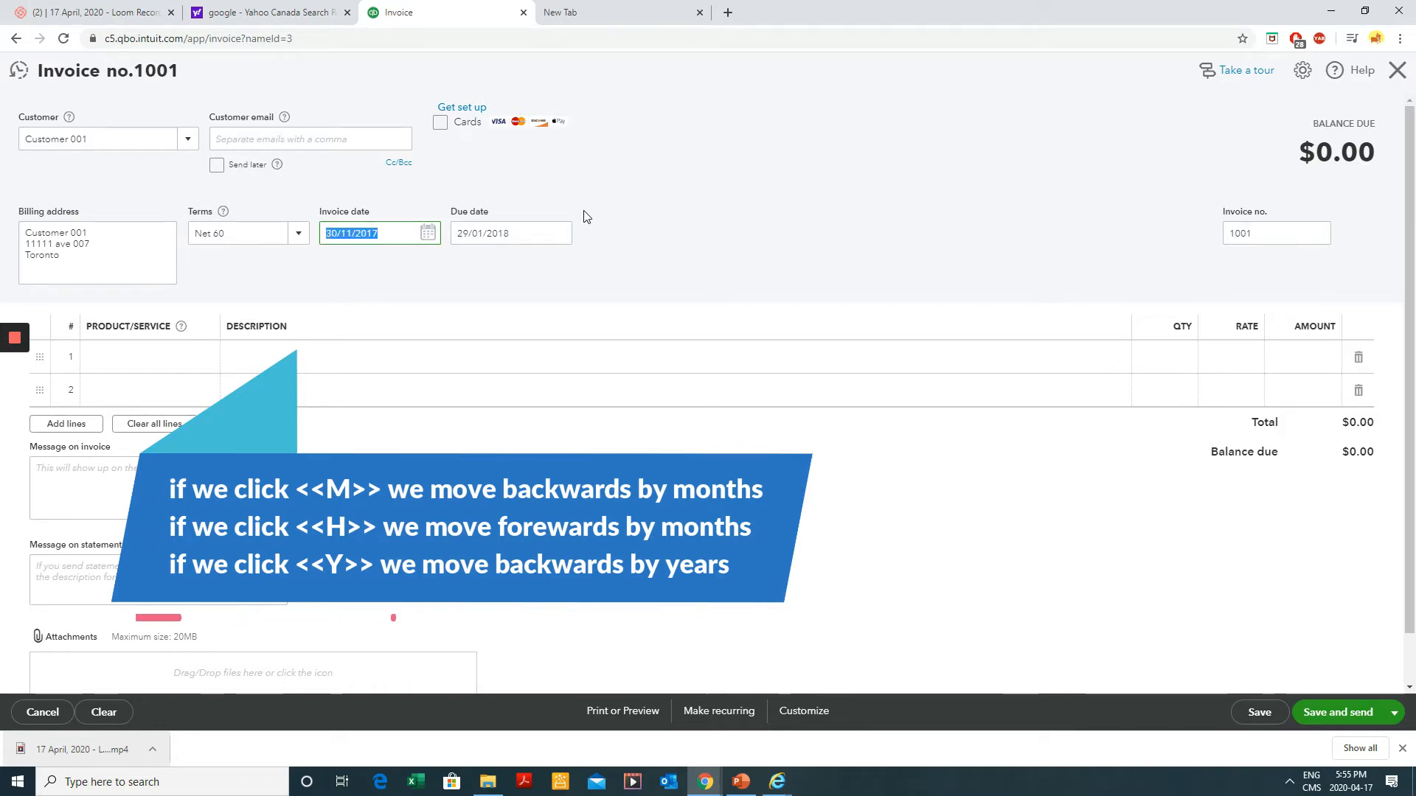
pyautogui.press('h')
pyautogui.press('h')
pyautogui.press('h')
pyautogui.press('h')
pyautogui.press('h')
pyautogui.press('h')
pyautogui.press('h')
pyautogui.press('h')
pyautogui.press('h')
pyautogui.press('h')
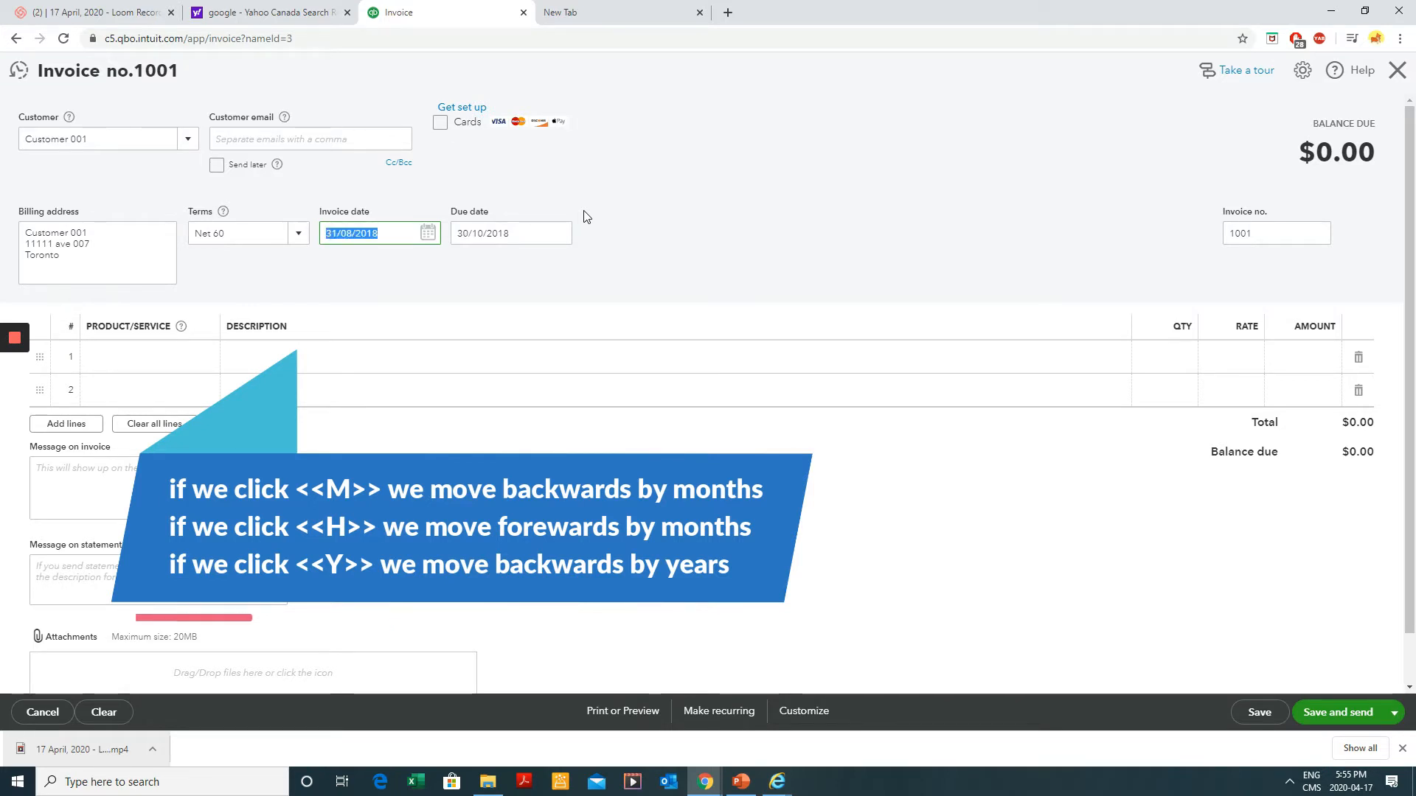
pyautogui.press('h')
pyautogui.press('h')
pyautogui.press('h')
pyautogui.press('h')
pyautogui.press('h')
pyautogui.press('h')
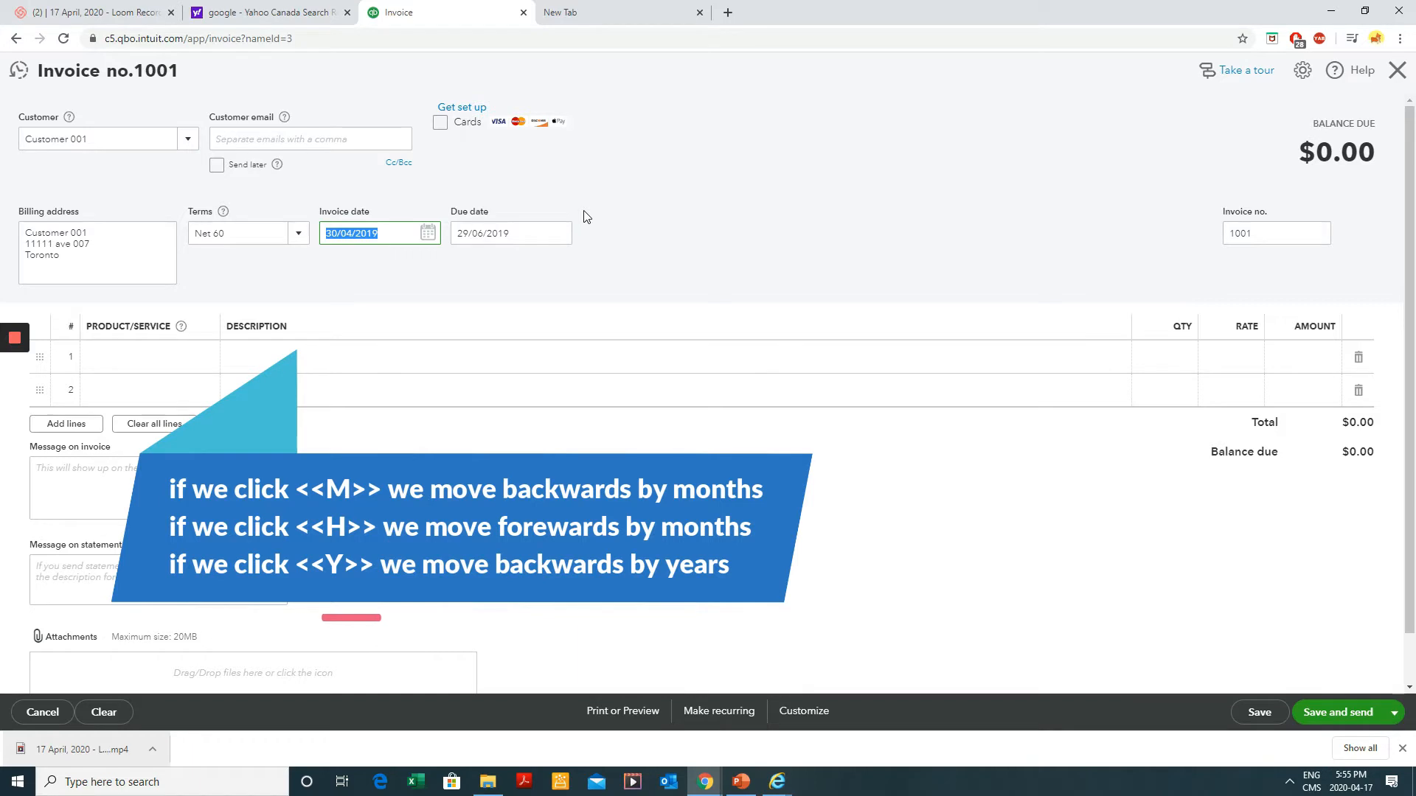
# - Move the invoice date backwards several years, one year at a time
pyautogui.press('y')
pyautogui.press('y')
pyautogui.press('y')
pyautogui.press('y')
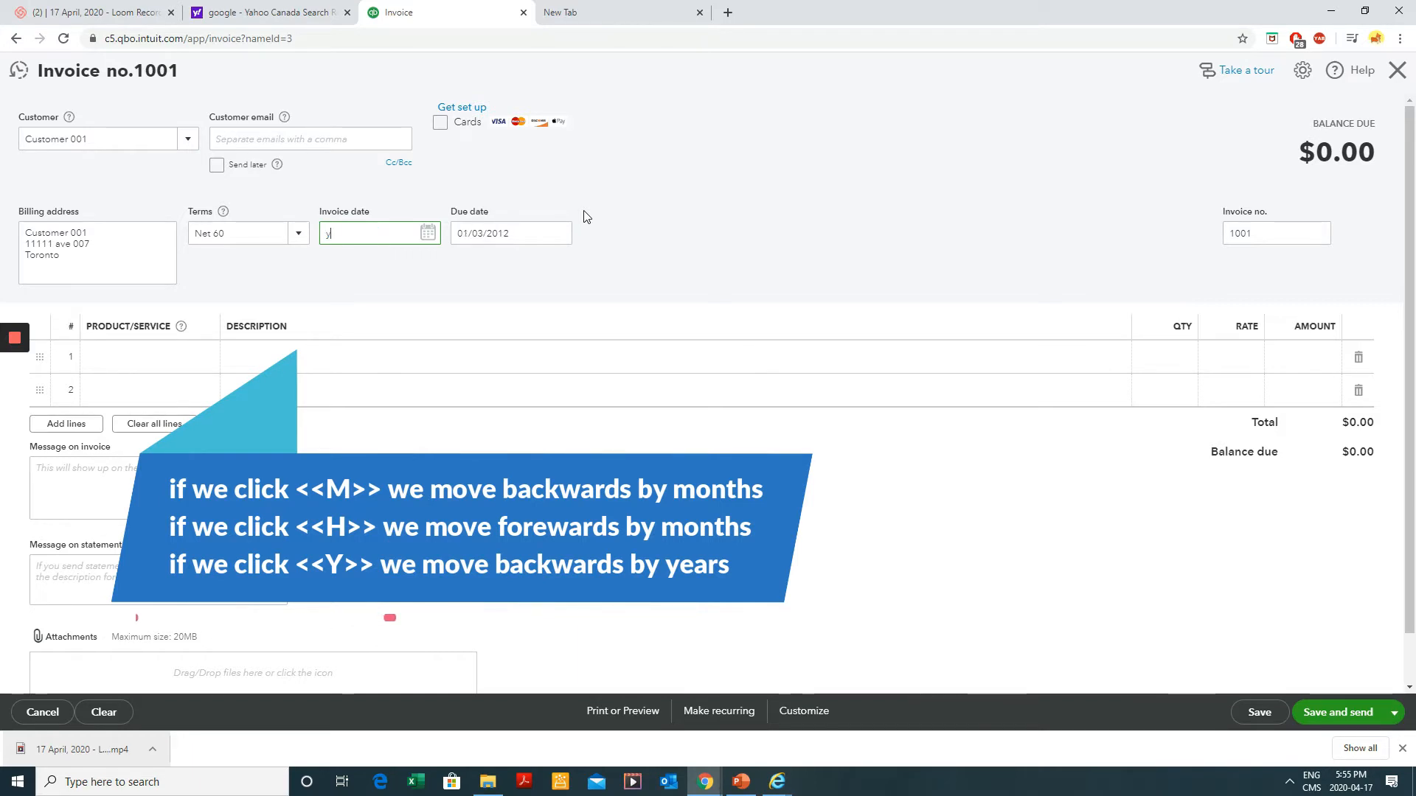
pyautogui.press('y')
# - Reset the invoice date to today, 17/04/2020, and review the due date and invoice number
pyautogui.press('t')
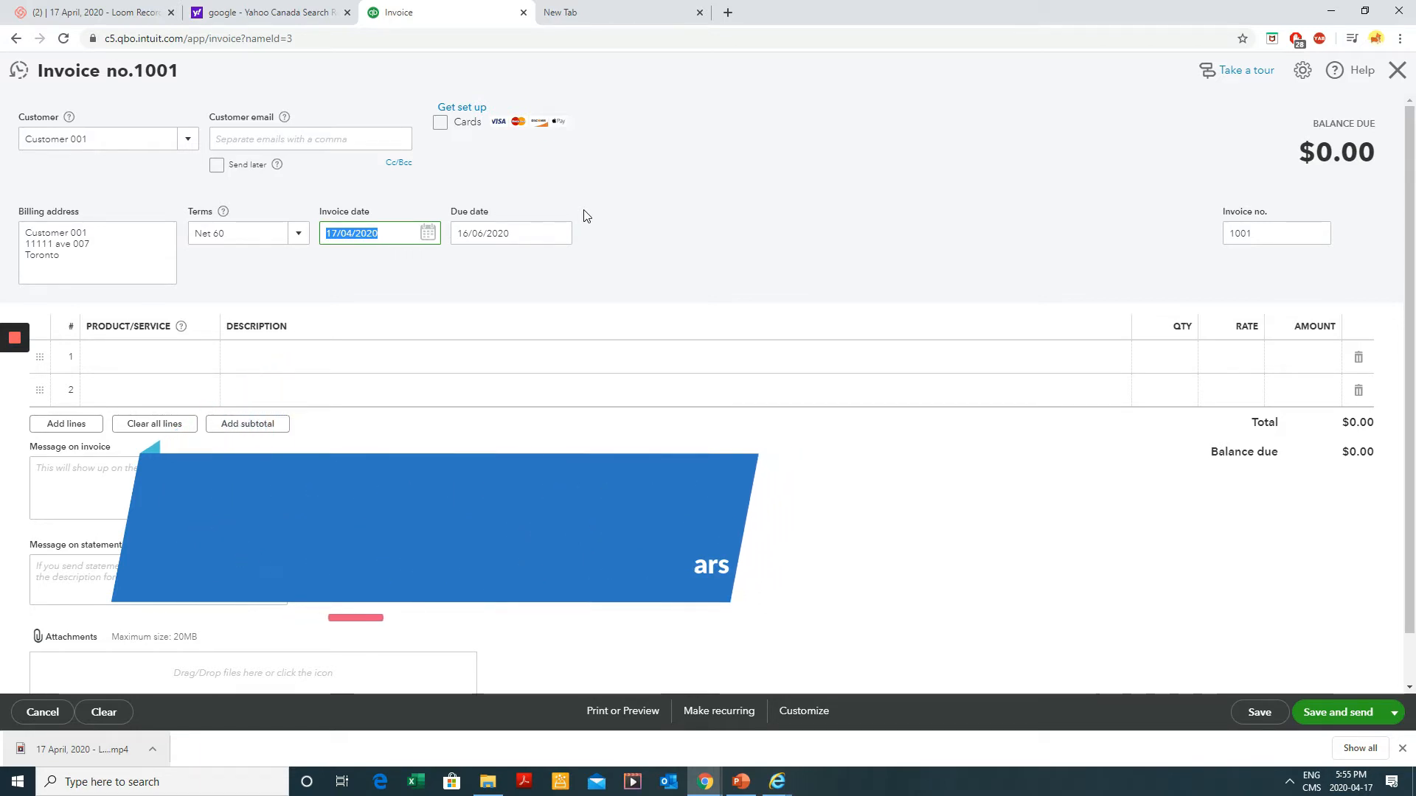
pyautogui.press('Tab')
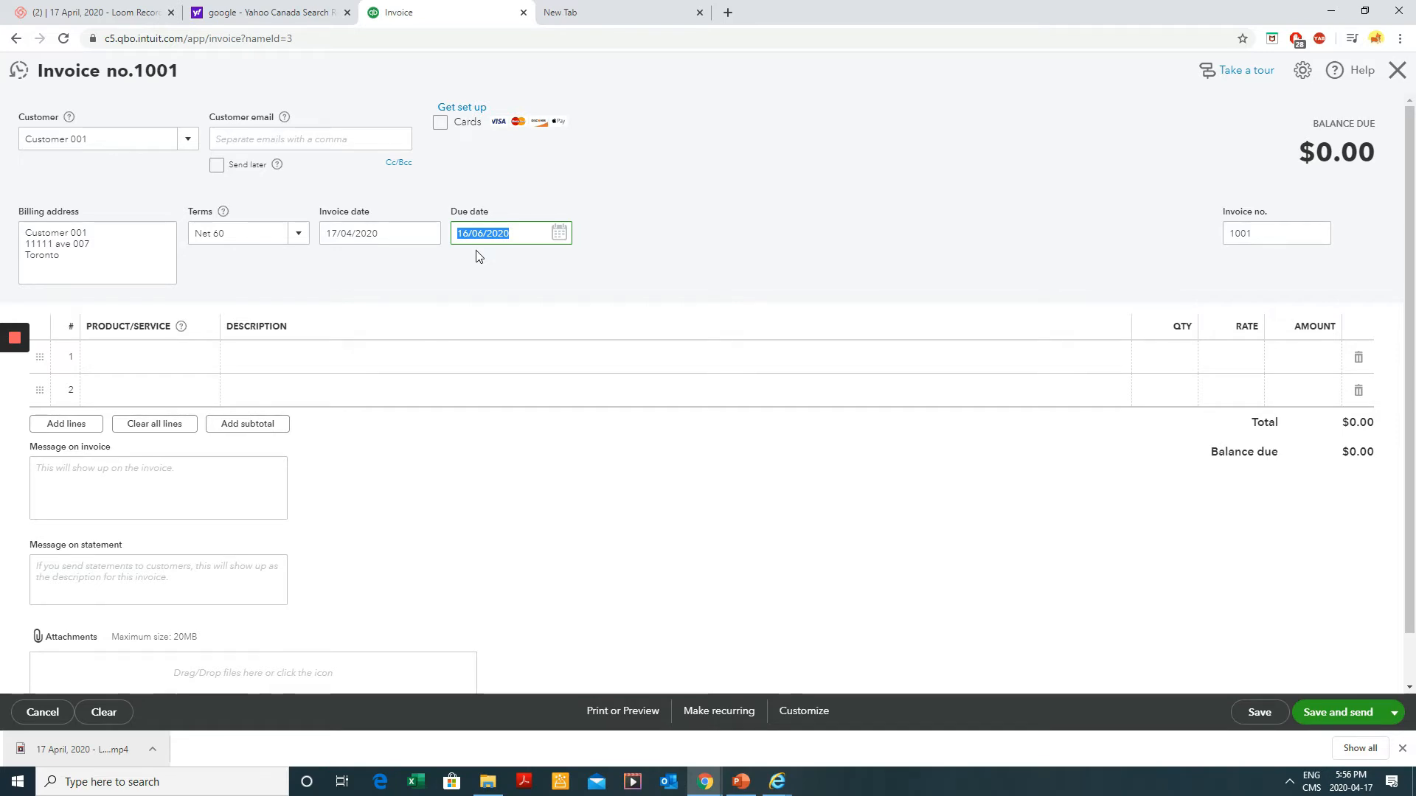
pyautogui.press('Tab')
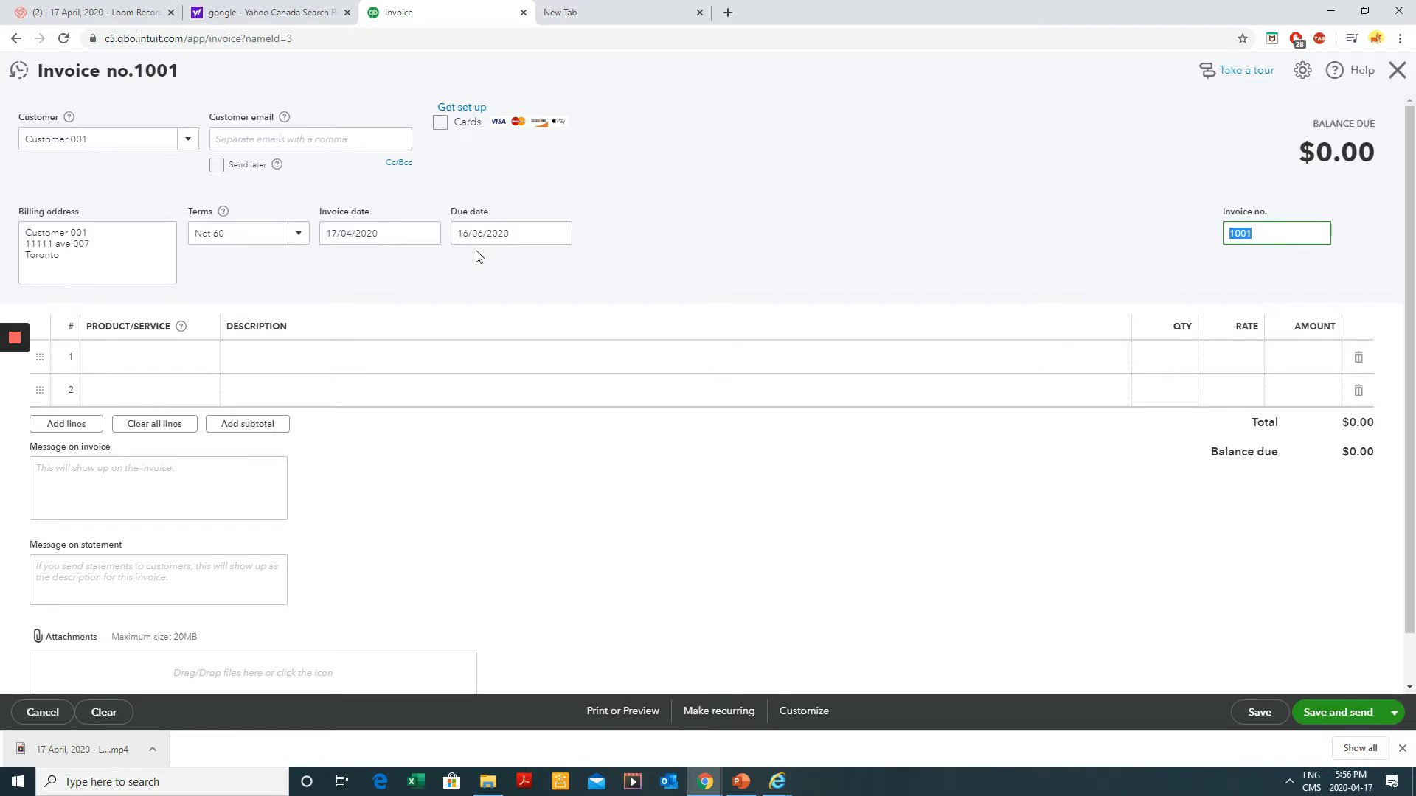
# - Start a new non-inventory item from the first invoice line and name it Data Recovery
pyautogui.click(232, 357)
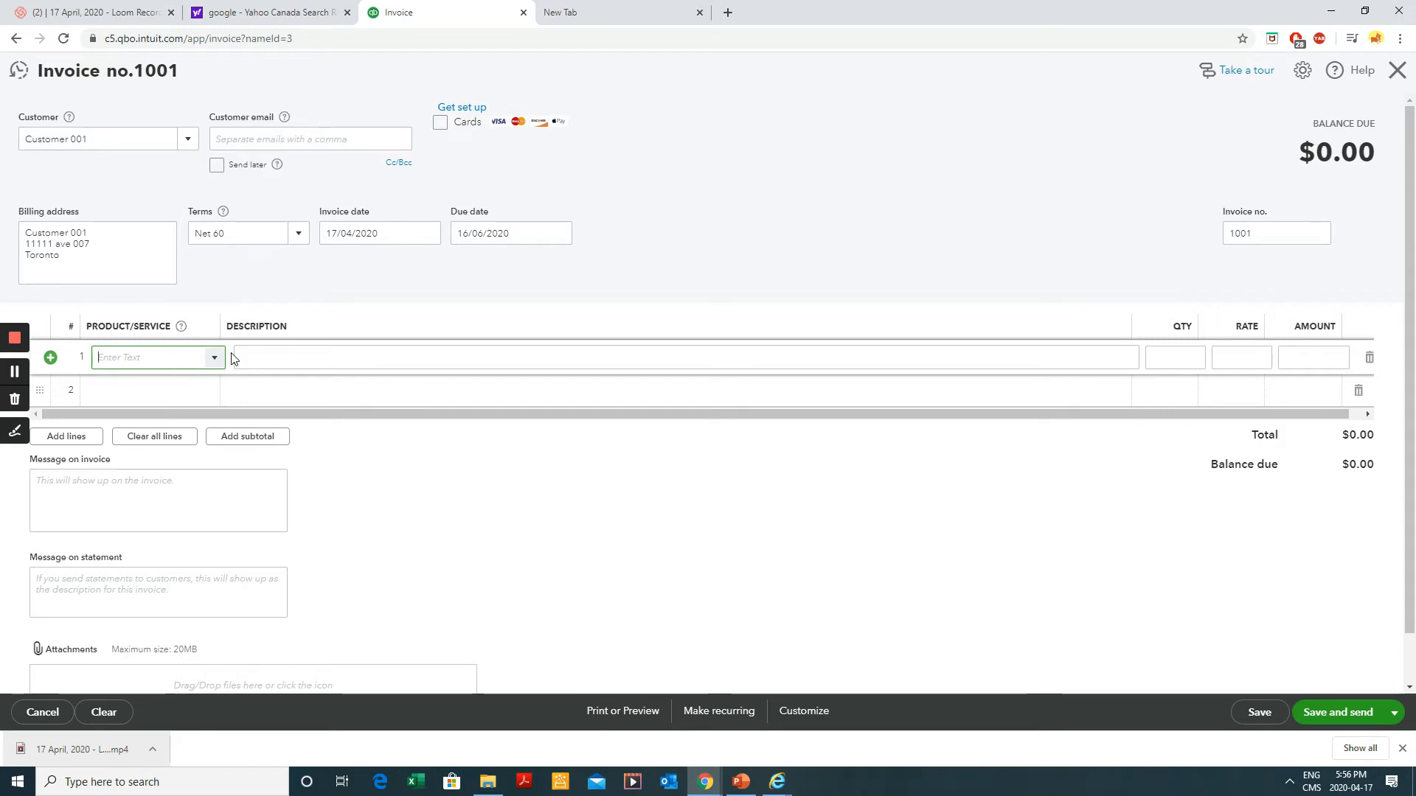
pyautogui.click(214, 359)
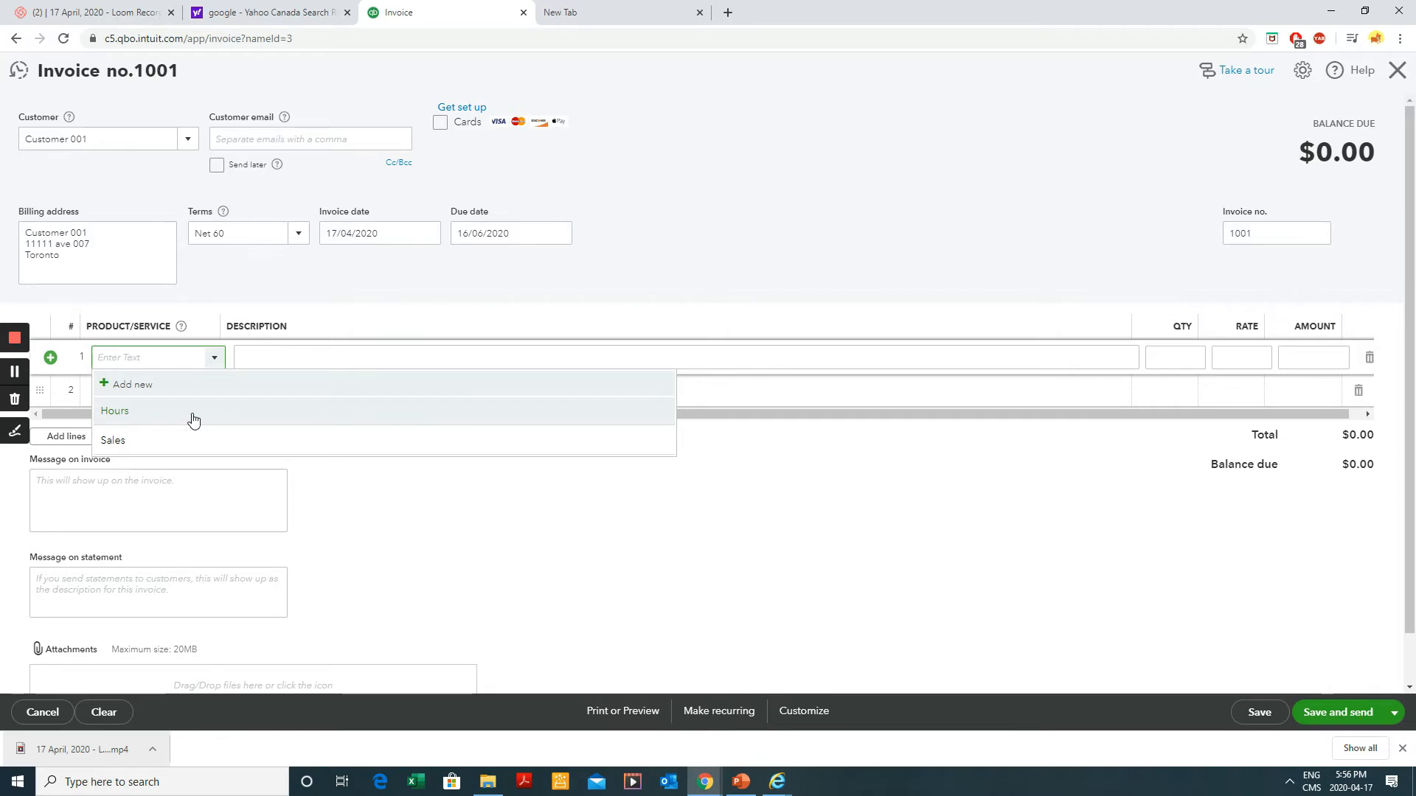
pyautogui.click(171, 389)
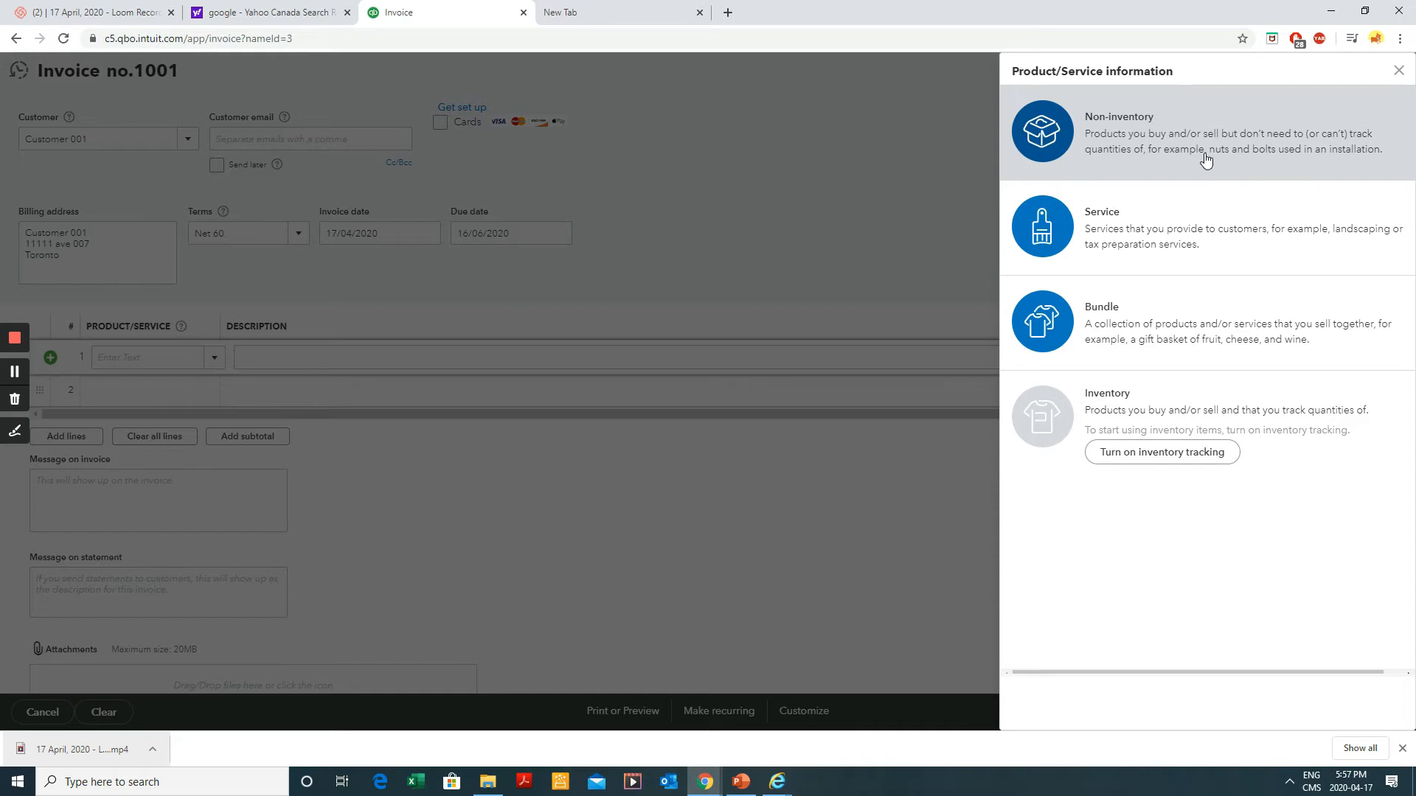
pyautogui.click(1205, 160)
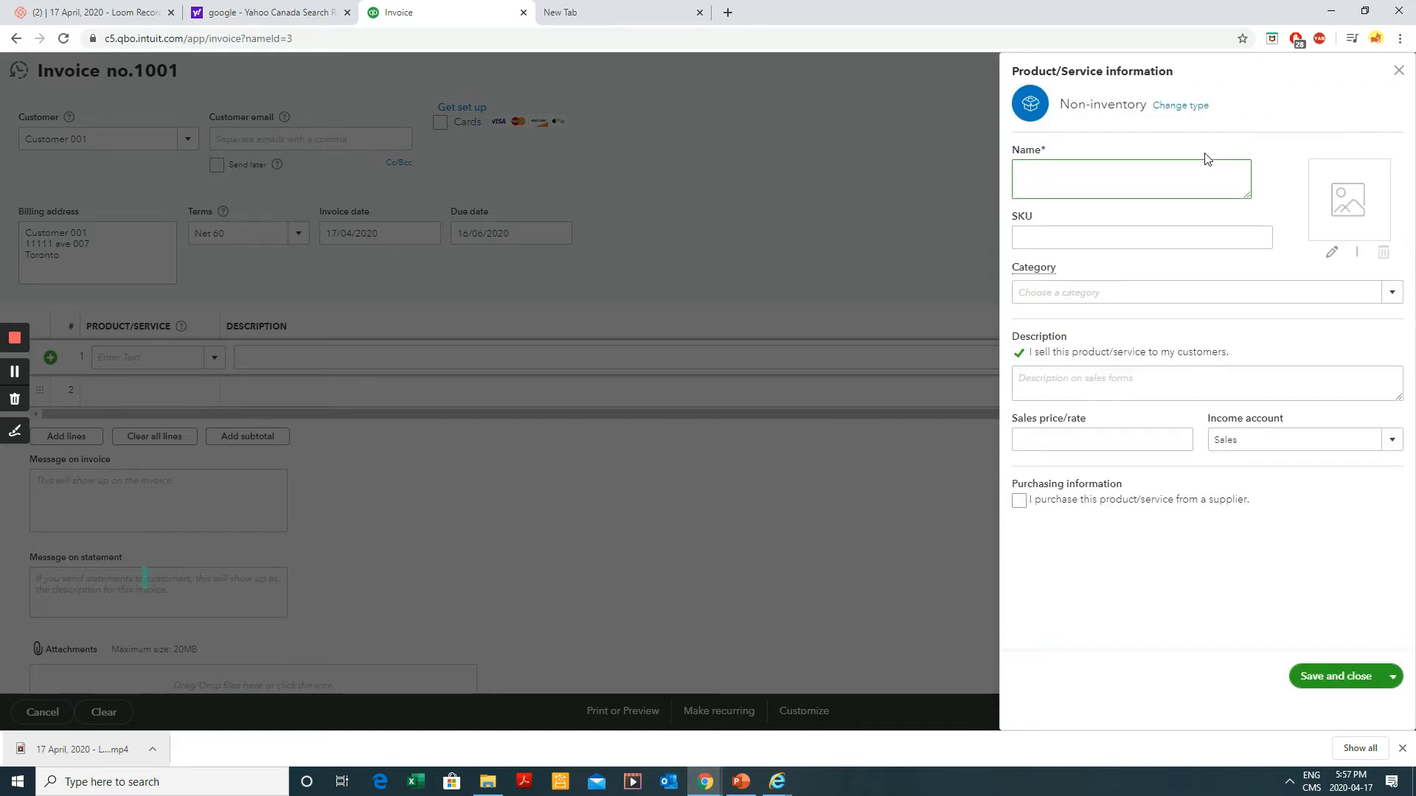
pyautogui.write('Data ')
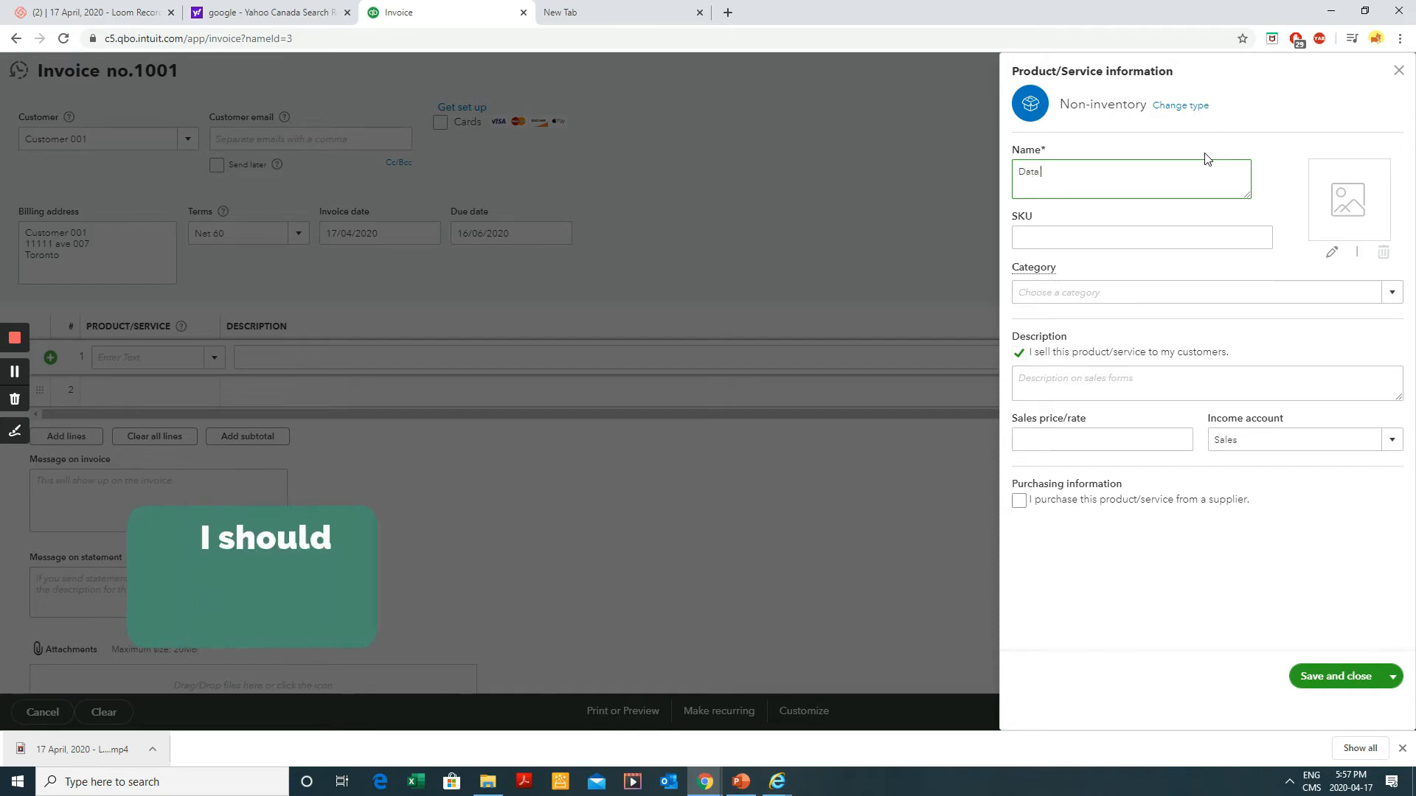
pyautogui.write('Recove')
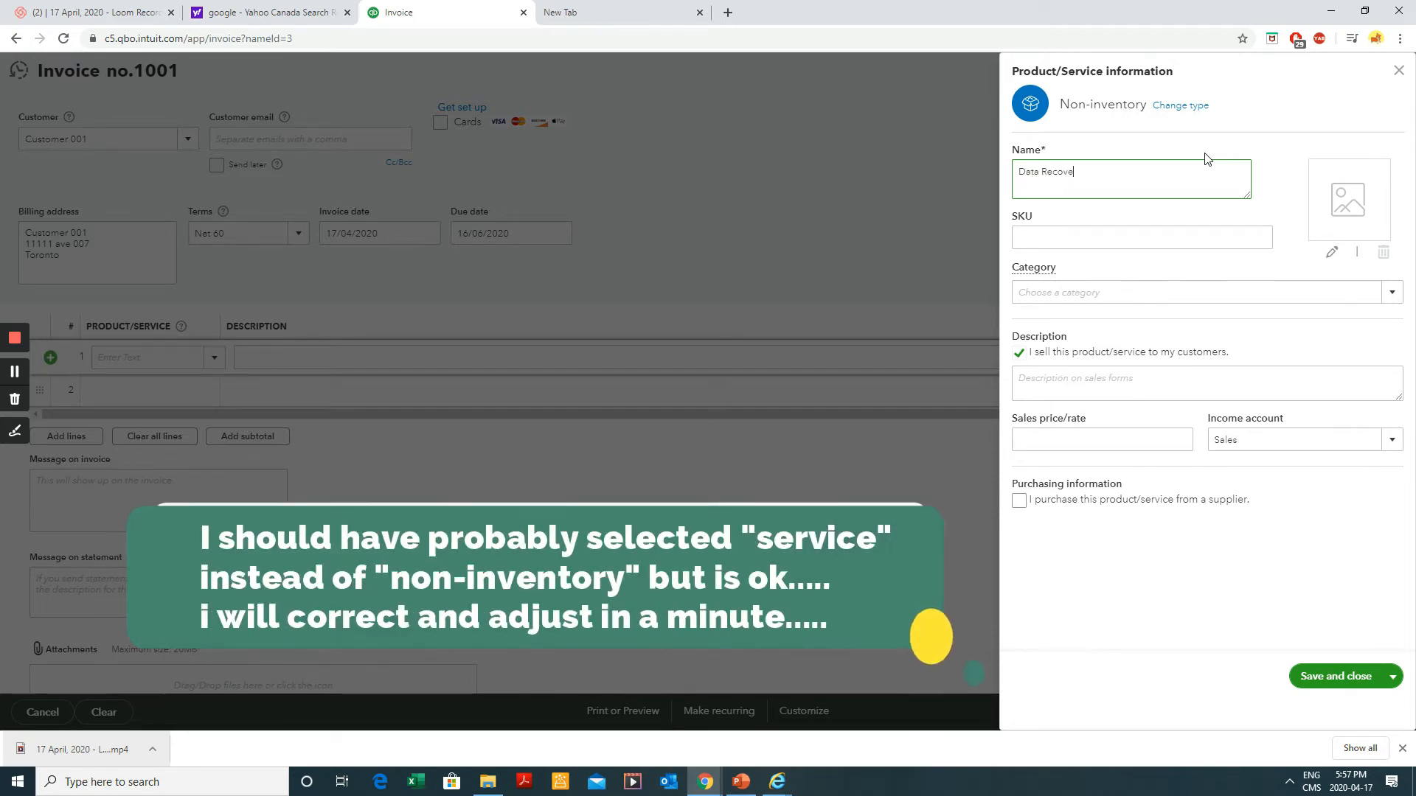
pyautogui.write('ry')
pyautogui.press('Tab')
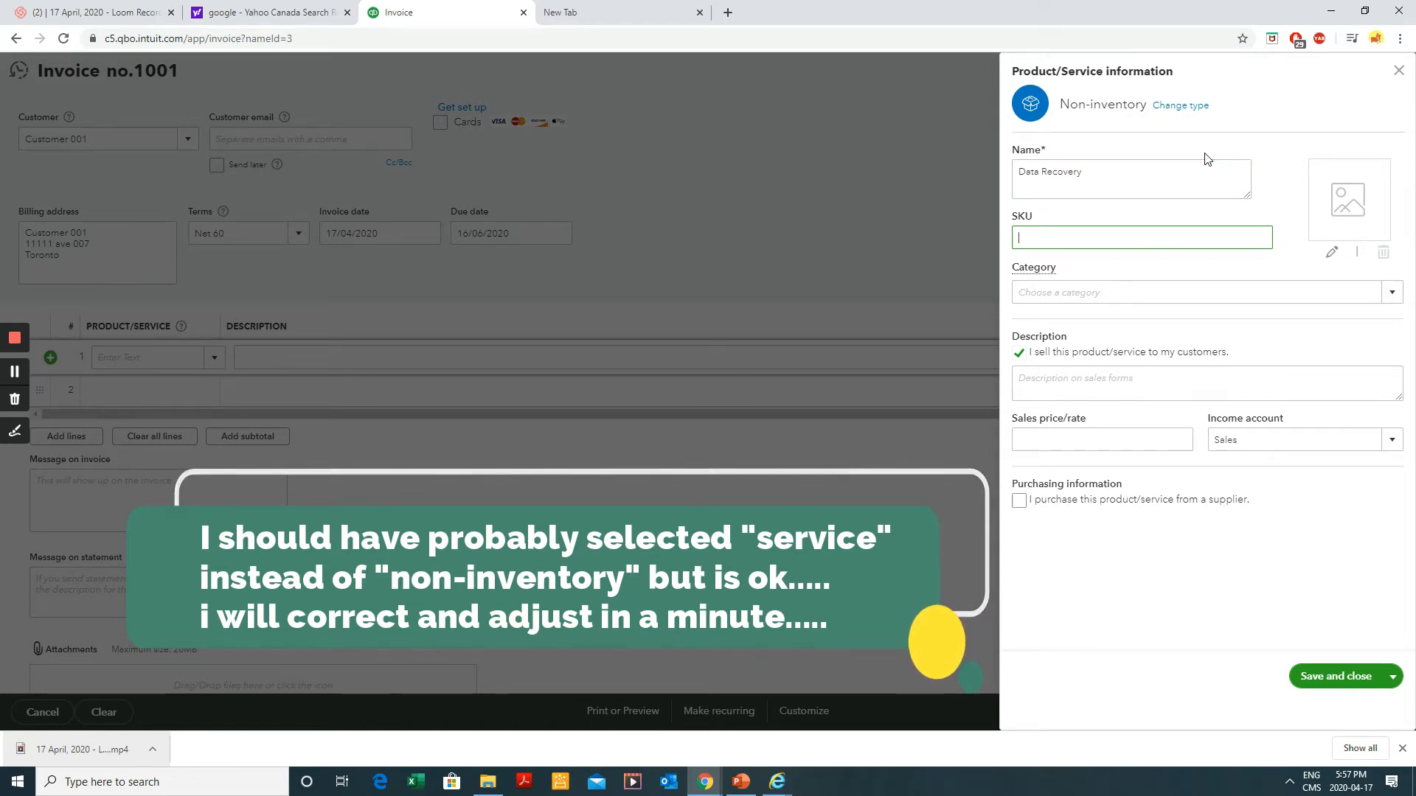
# - Check the category choices for the Data Recovery item and choose Sales as its income account
pyautogui.click(1392, 292)
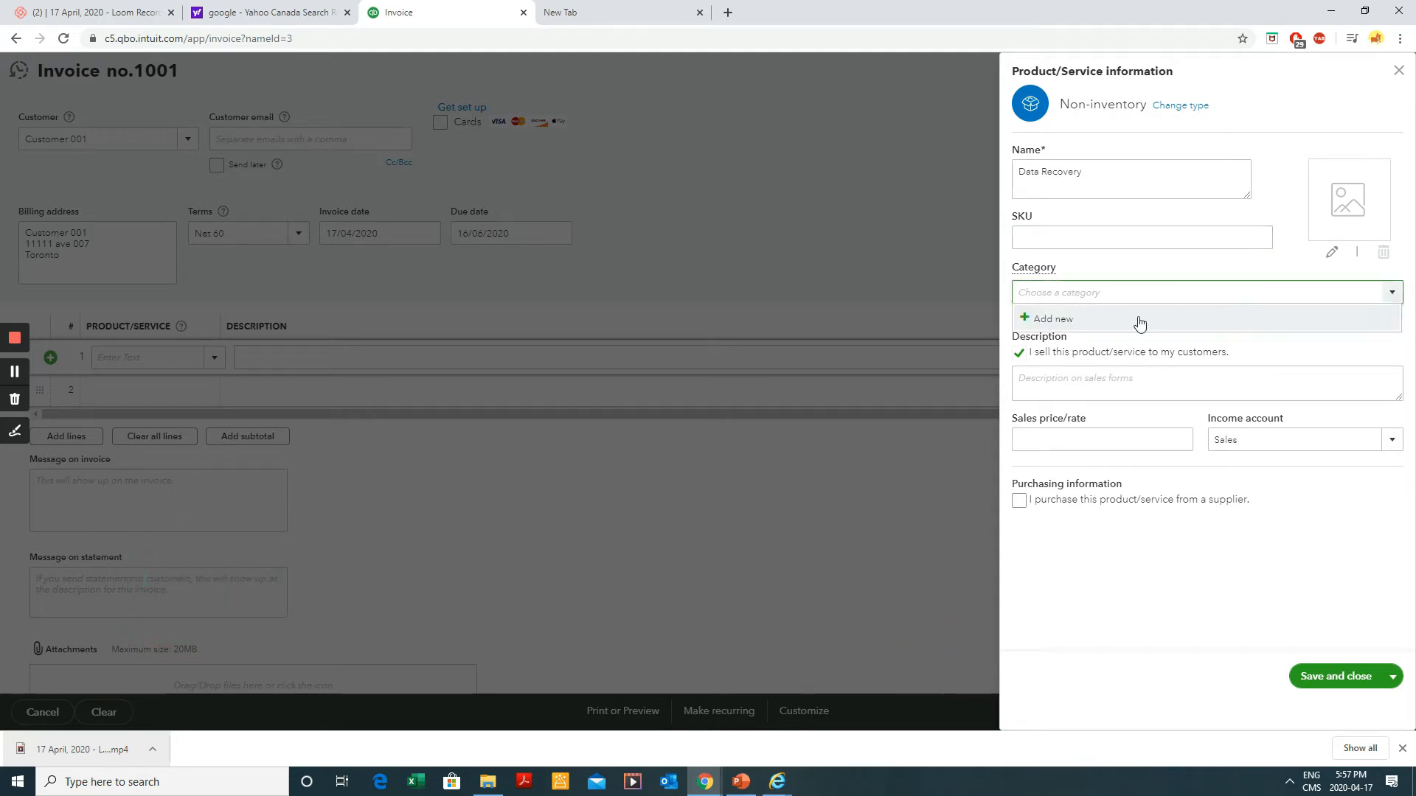
pyautogui.click(1112, 391)
pyautogui.click(1279, 440)
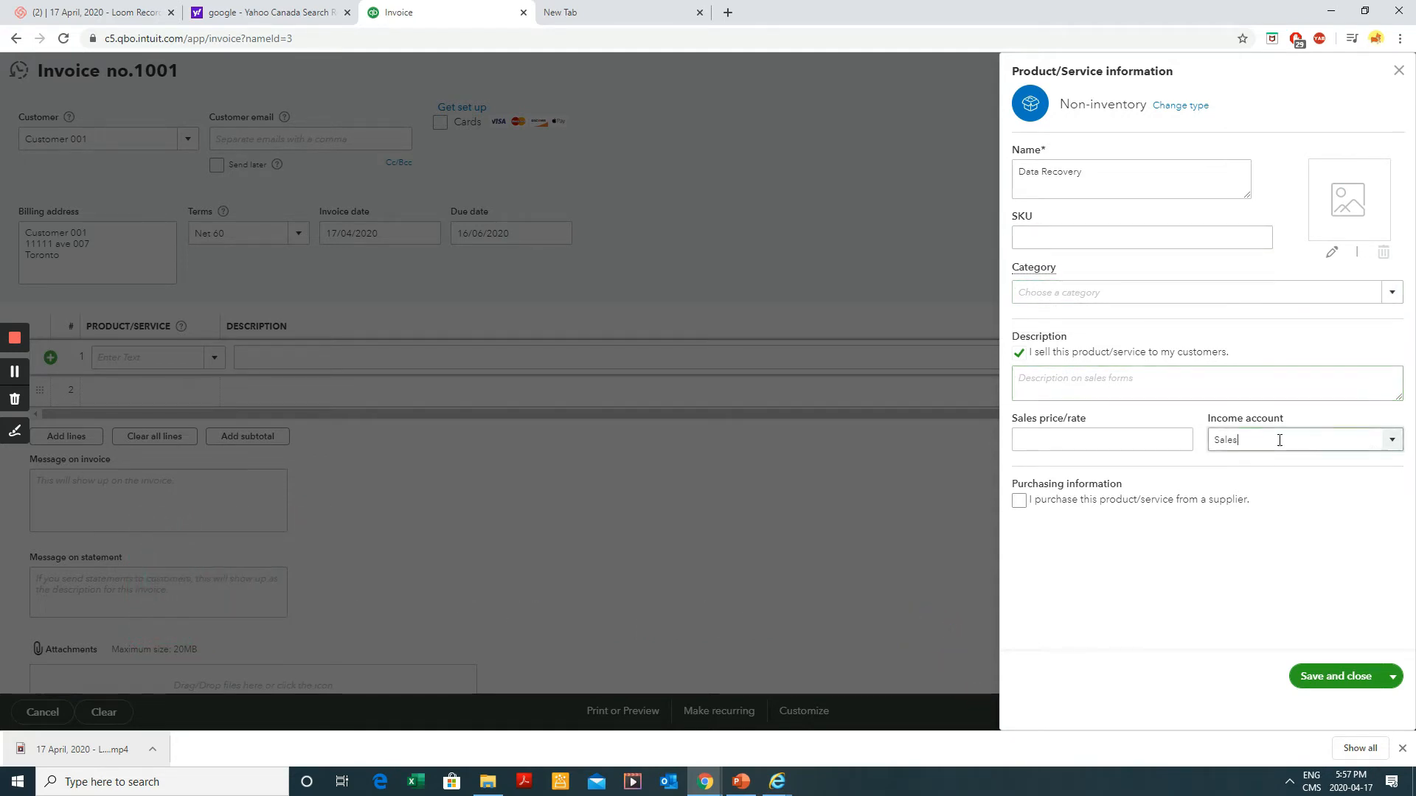
pyautogui.click(1392, 441)
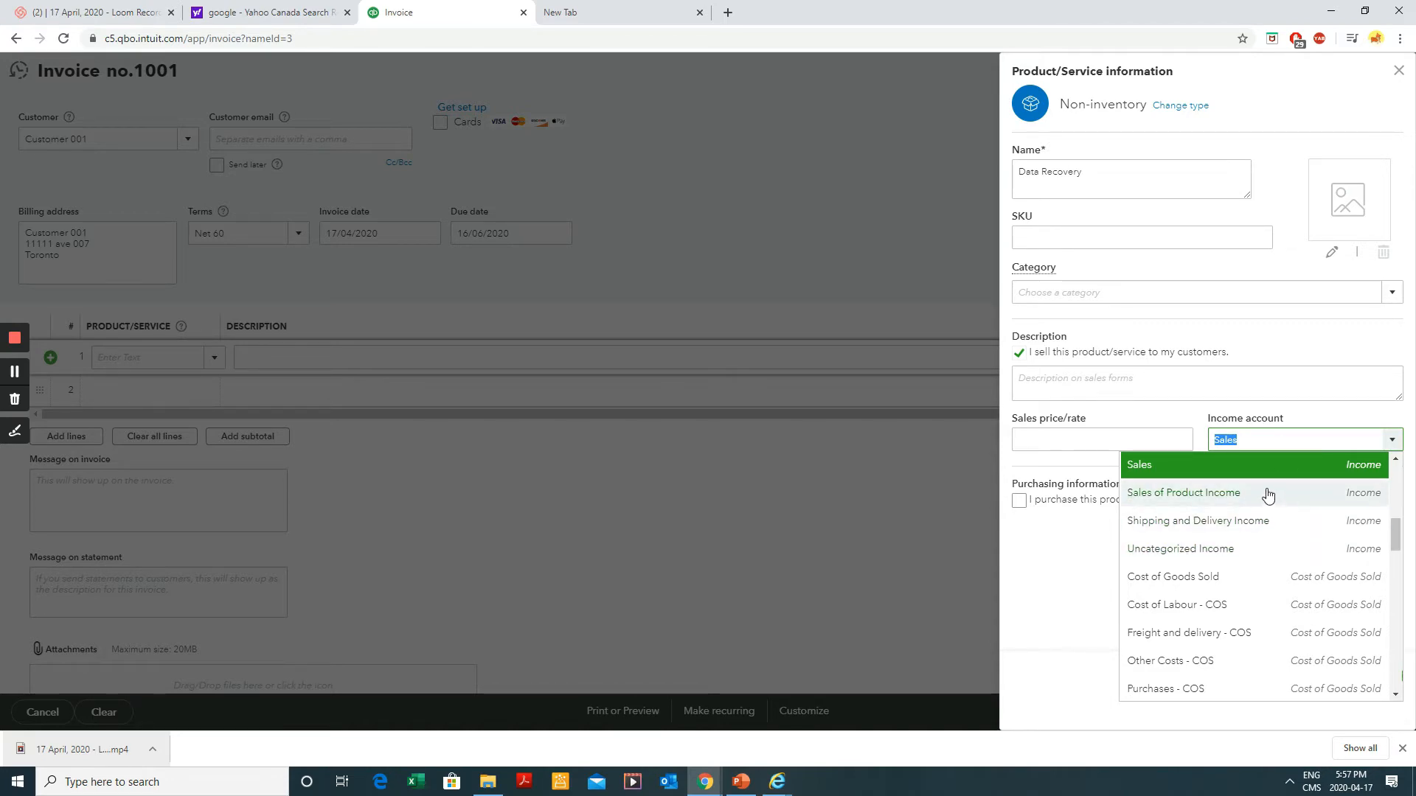
pyautogui.scroll(3, 1251, 590)
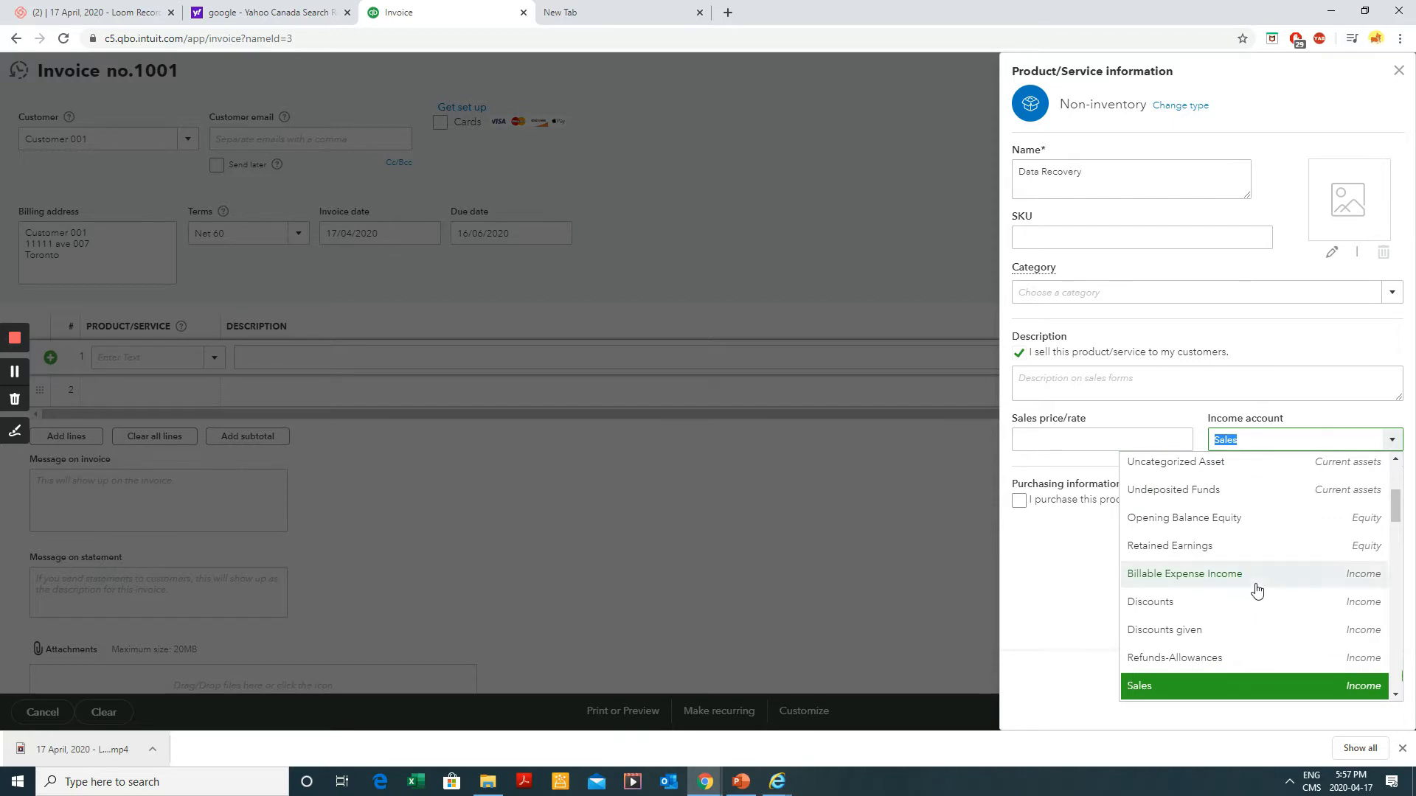
pyautogui.scroll(-1, 1257, 587)
pyautogui.scroll(-2, 1256, 588)
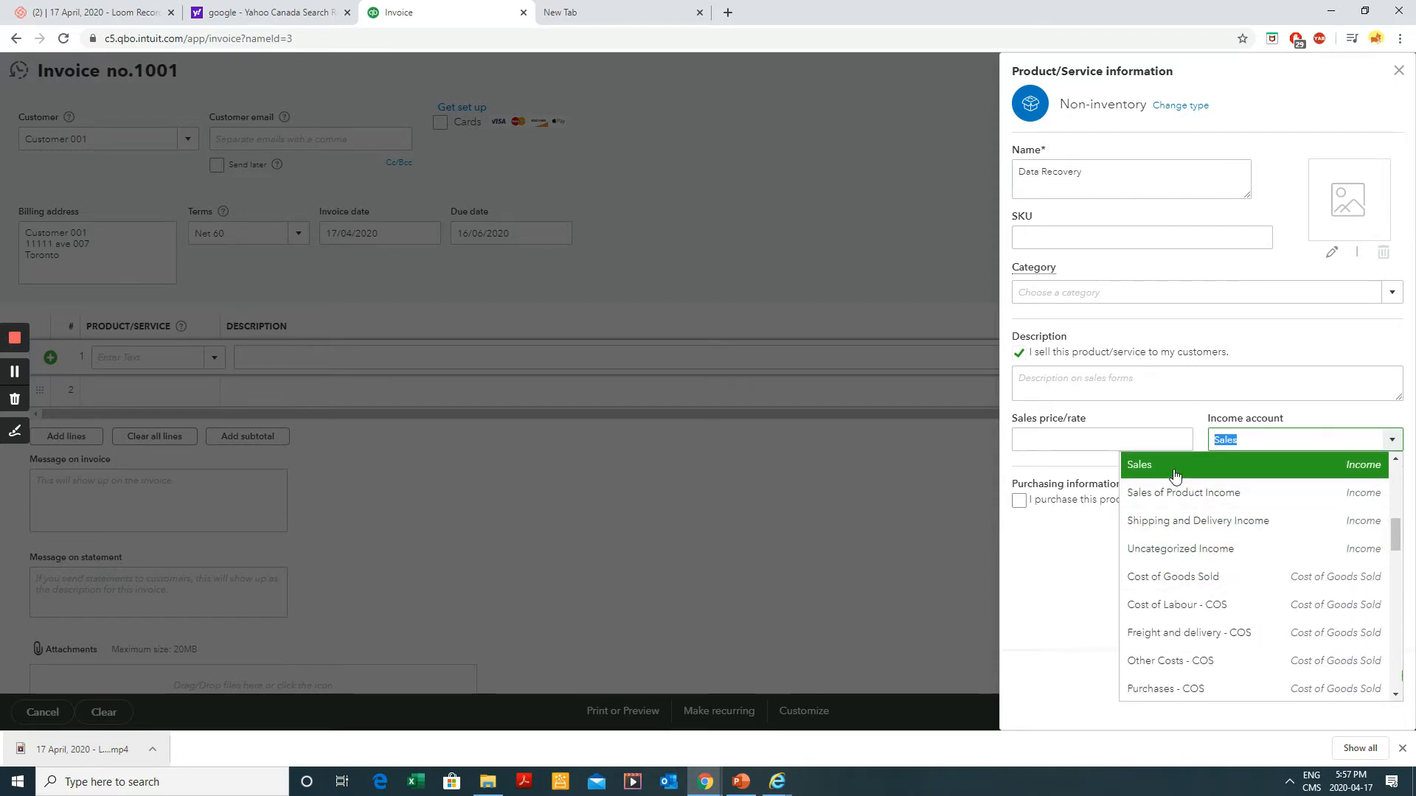
pyautogui.click(1176, 472)
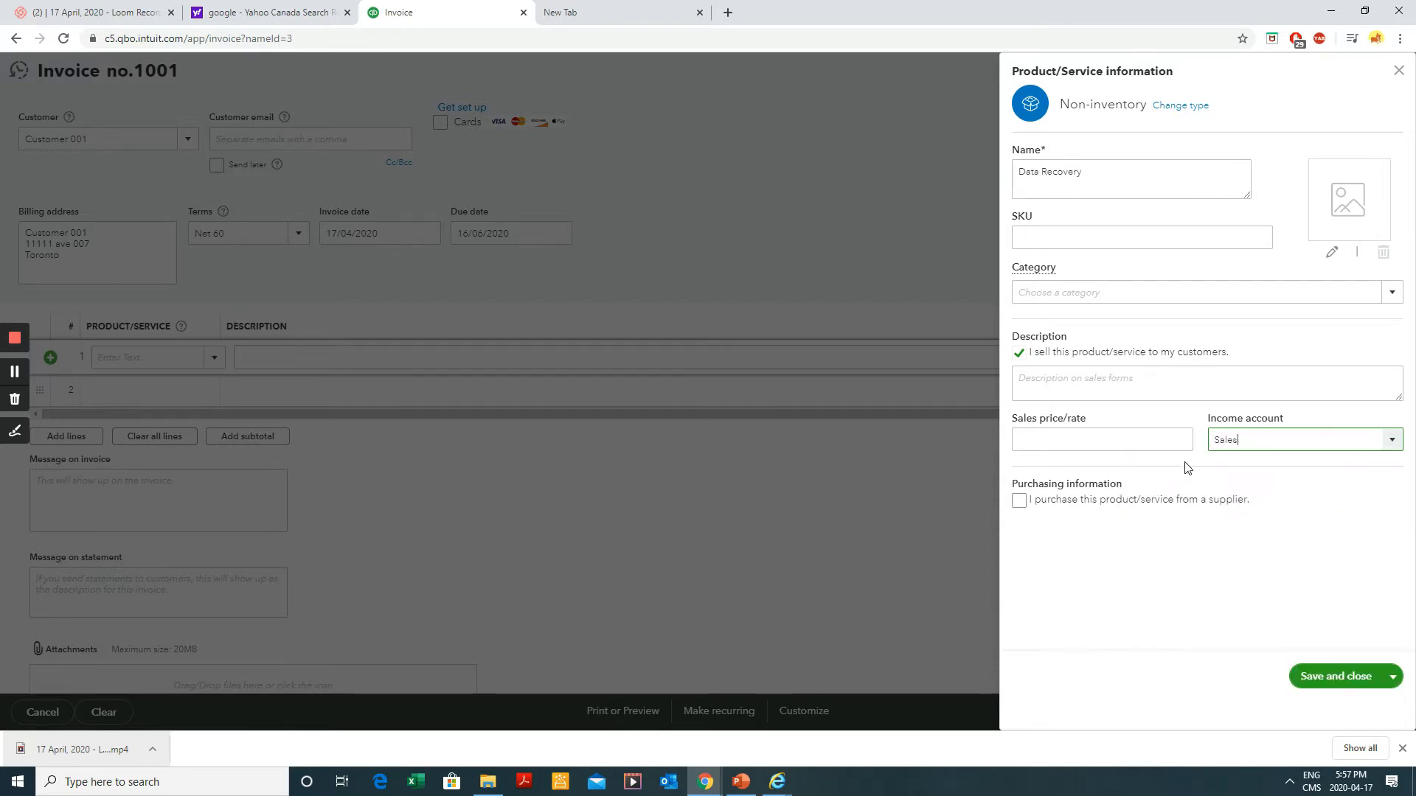
# - Set the Data Recovery item's sales price to 50 and save it onto the first invoice line
pyautogui.click(1104, 443)
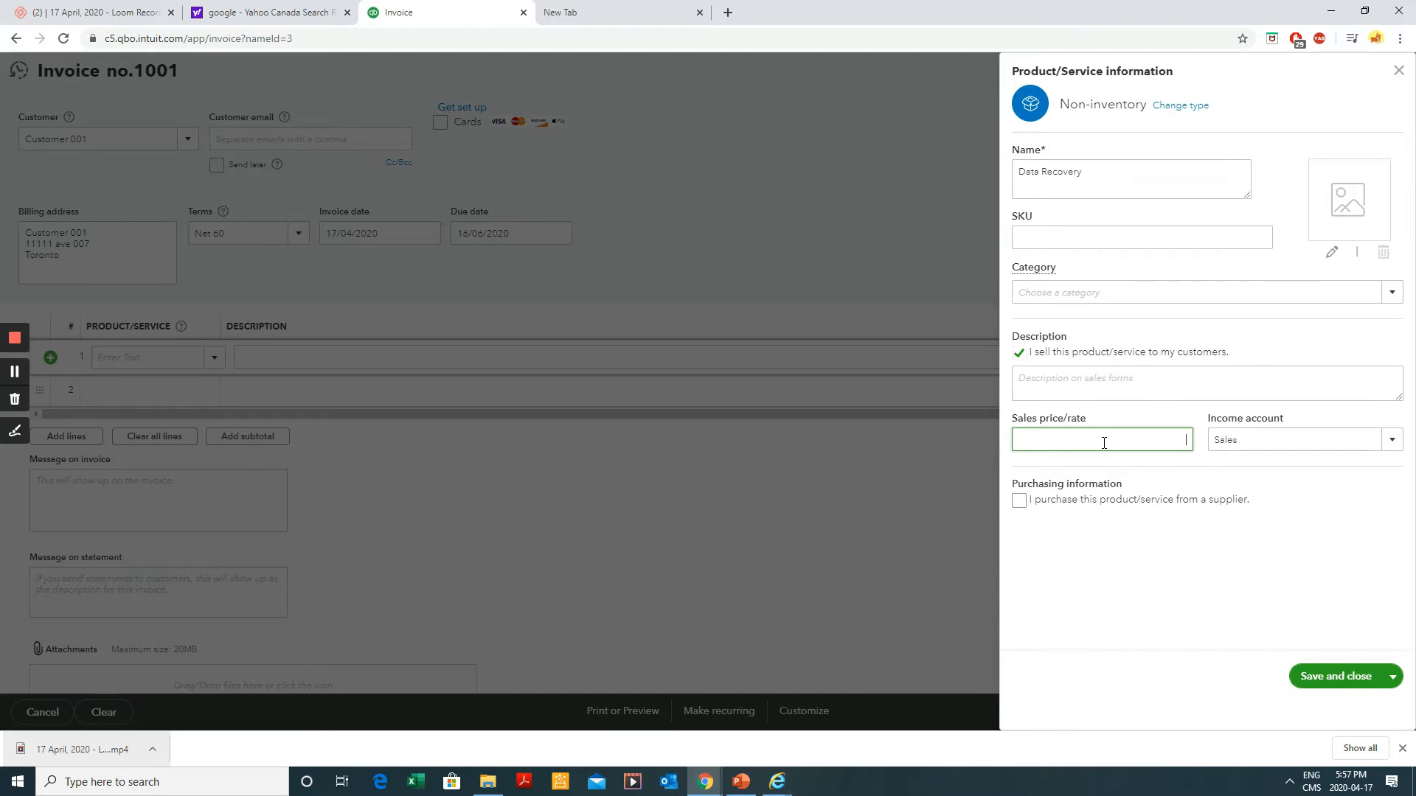
pyautogui.write('50')
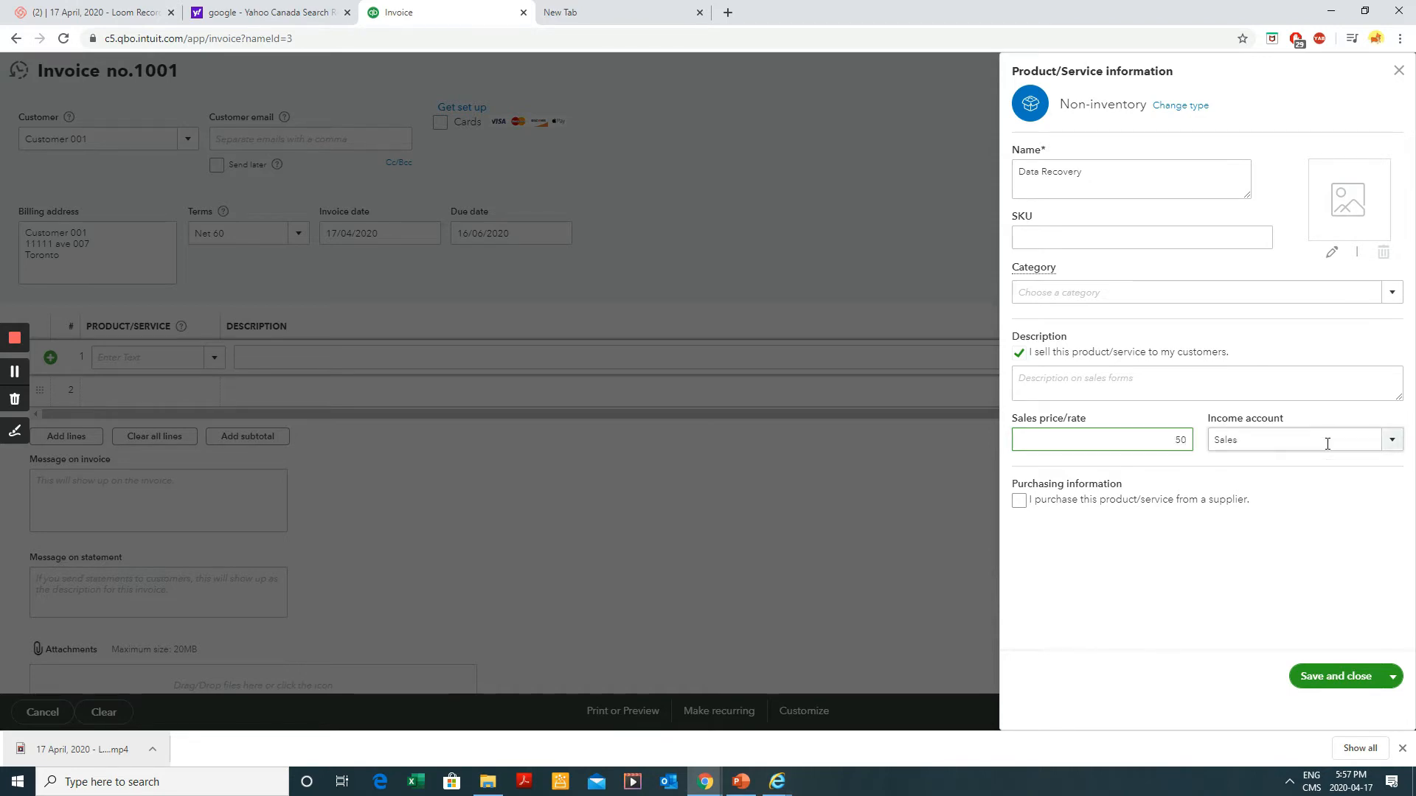
pyautogui.click(1349, 682)
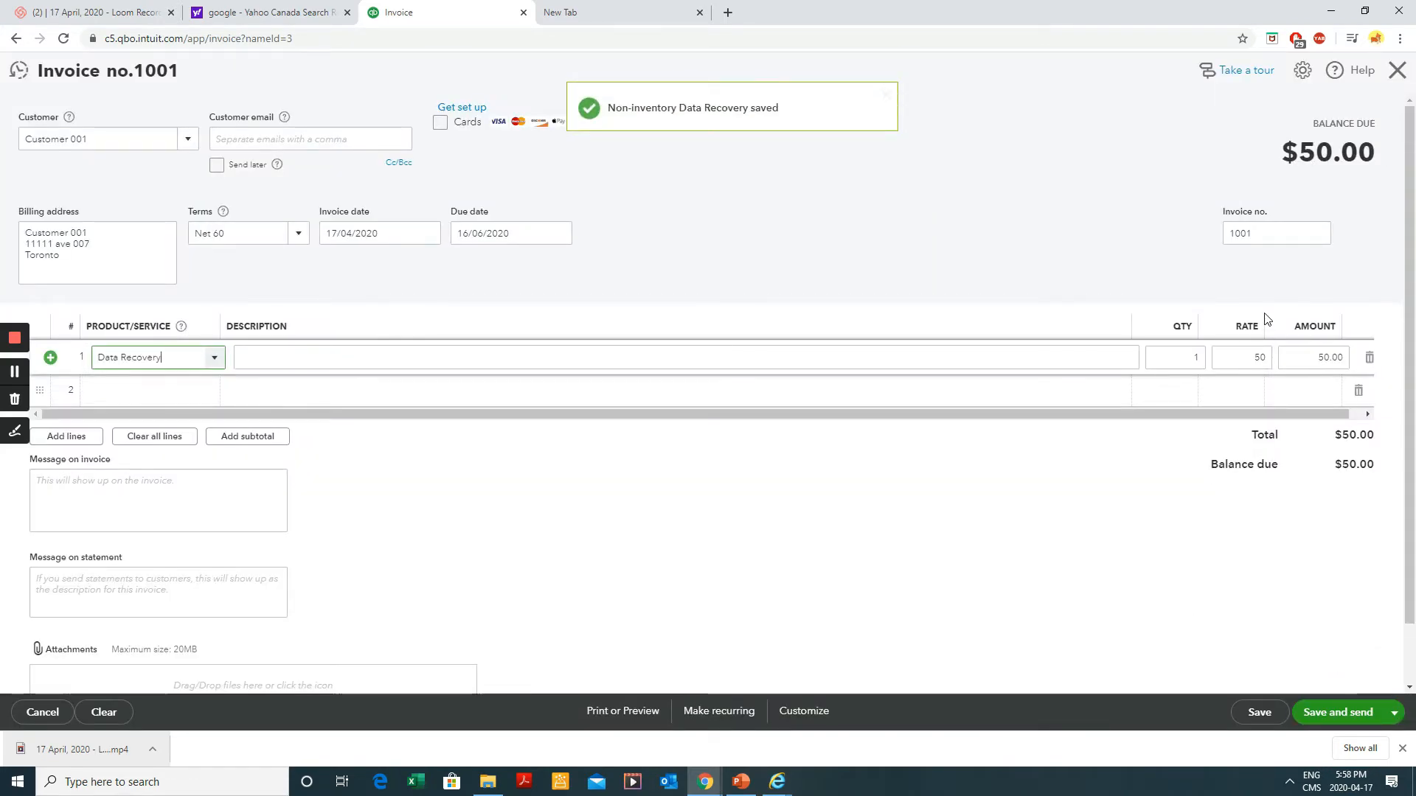
pyautogui.press('Tab')
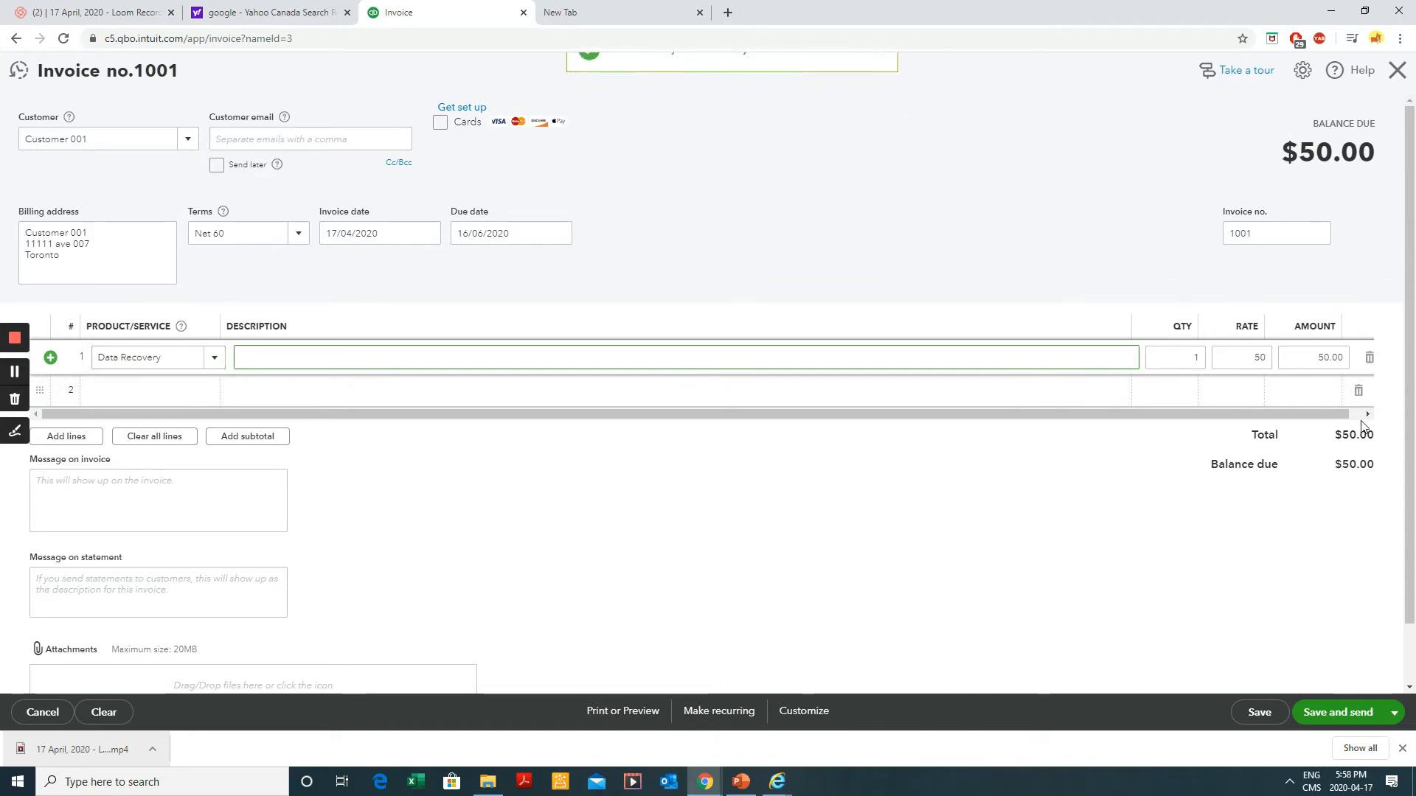
pyautogui.press('Tab')
pyautogui.click(411, 357)
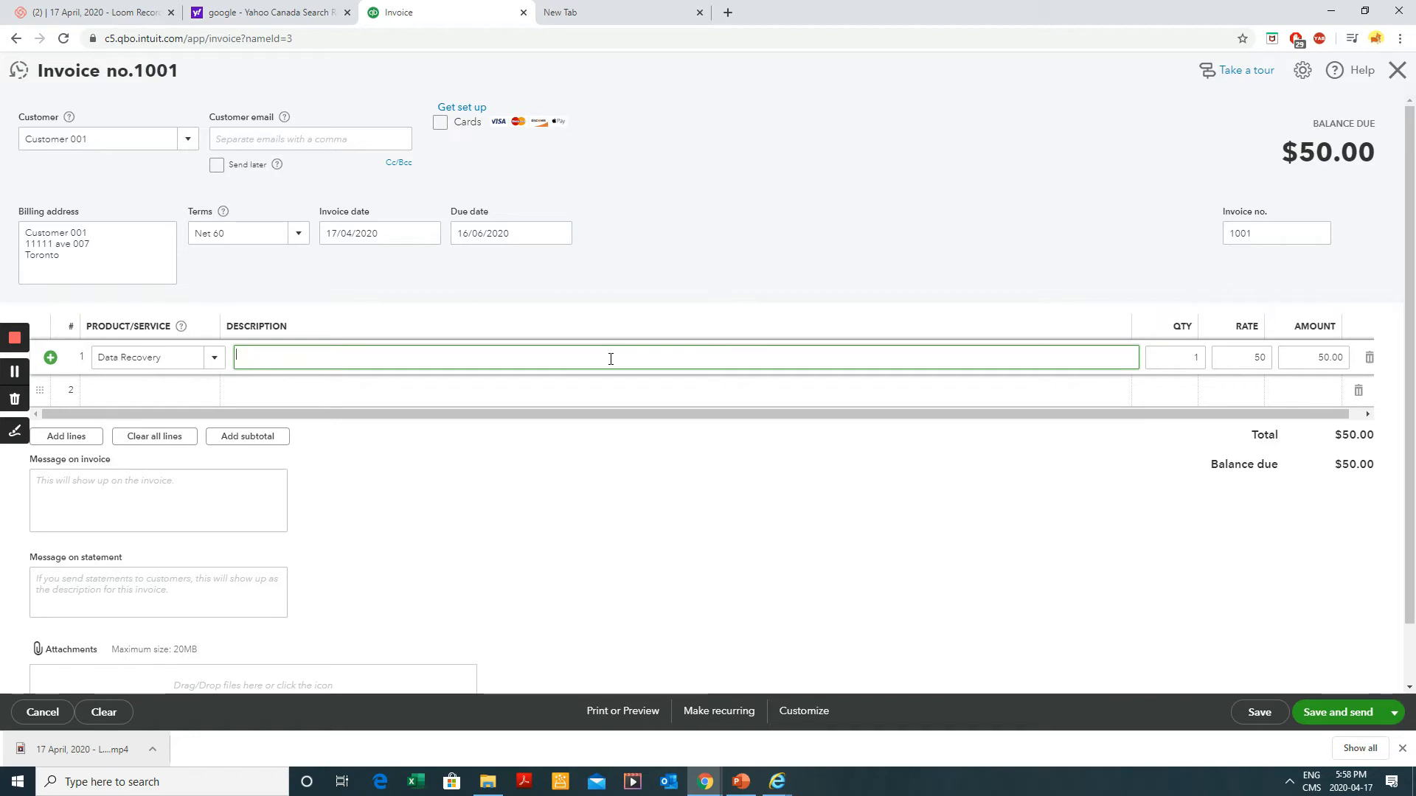
# - Insert a line above Data Recovery and start a new non-inventory item there named PC Repair
pyautogui.click(51, 358)
pyautogui.click(206, 358)
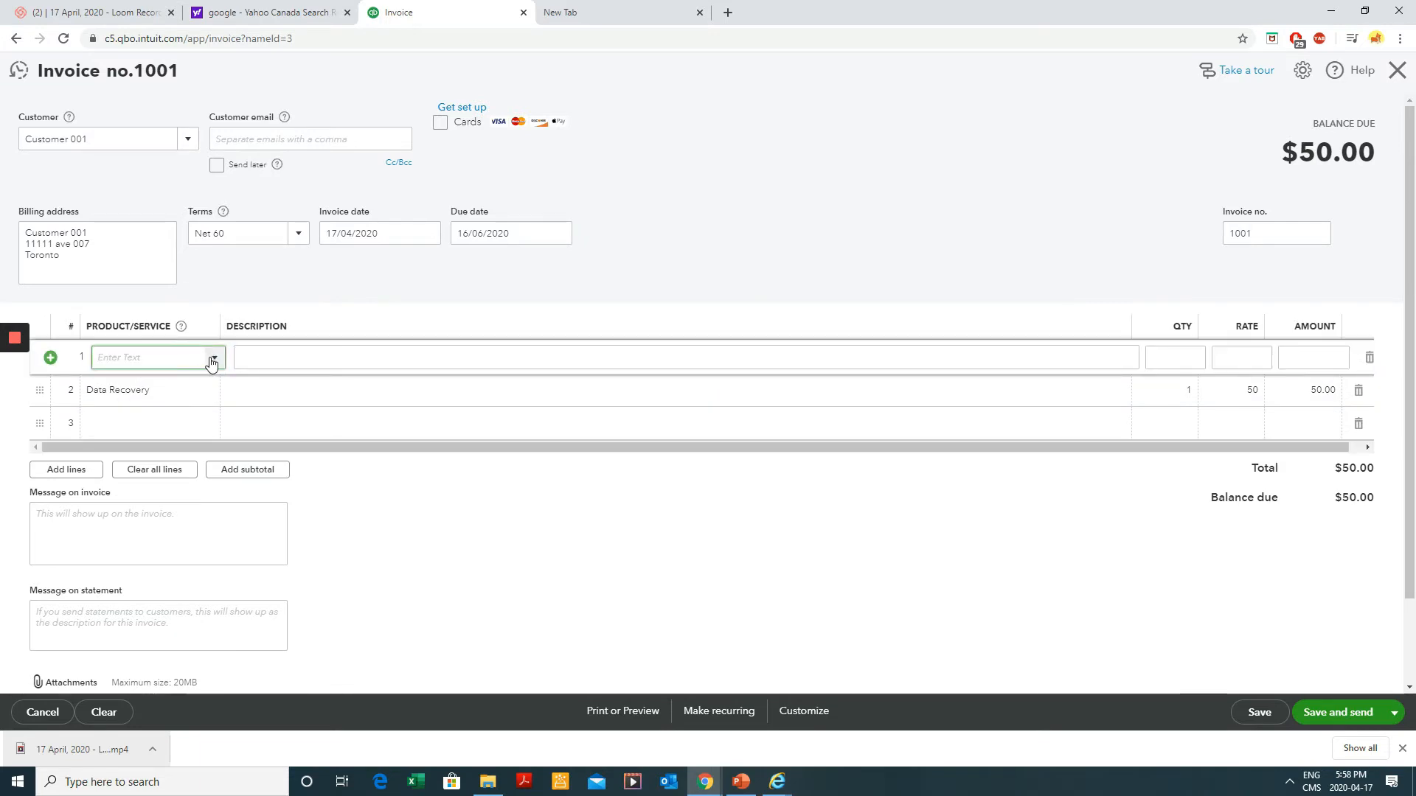
pyautogui.click(212, 359)
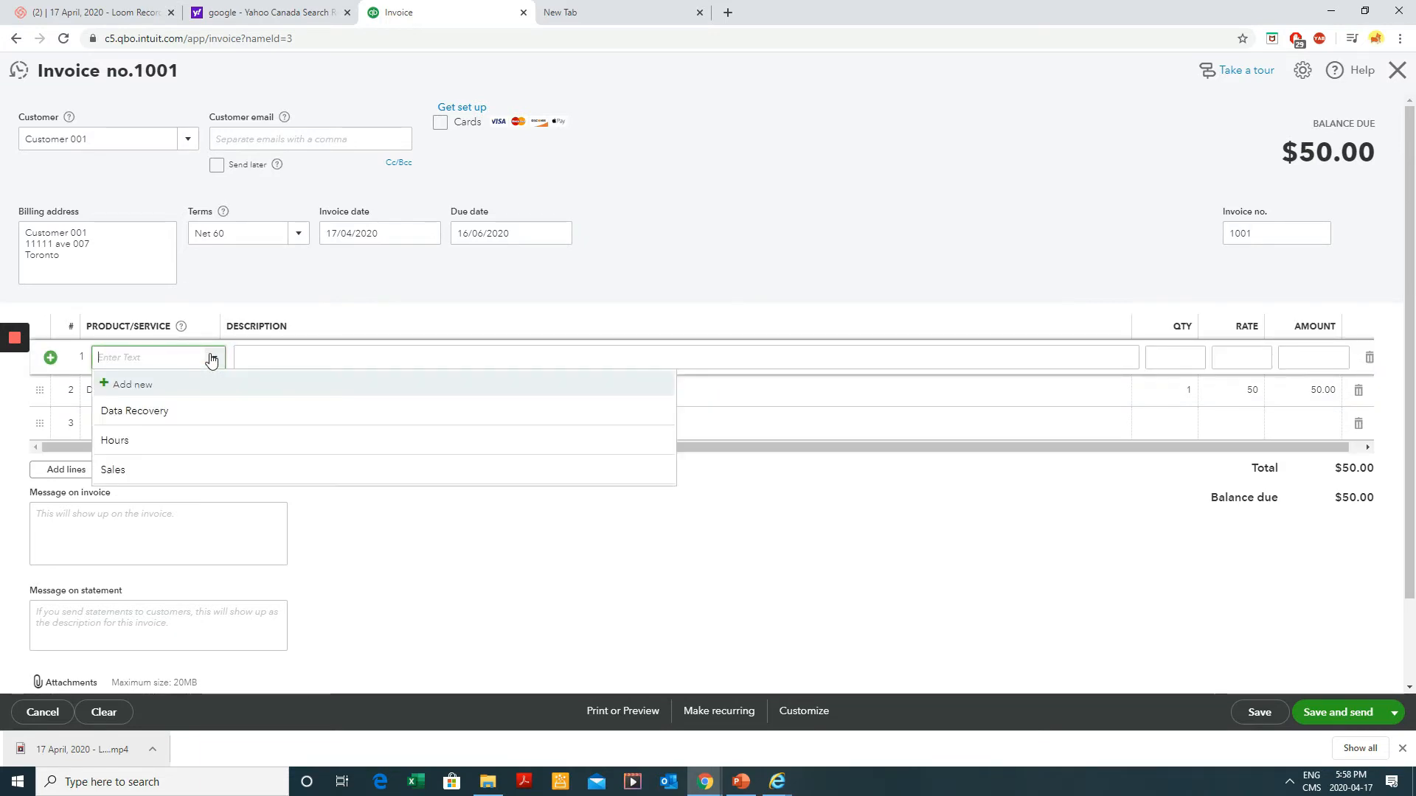
pyautogui.click(164, 389)
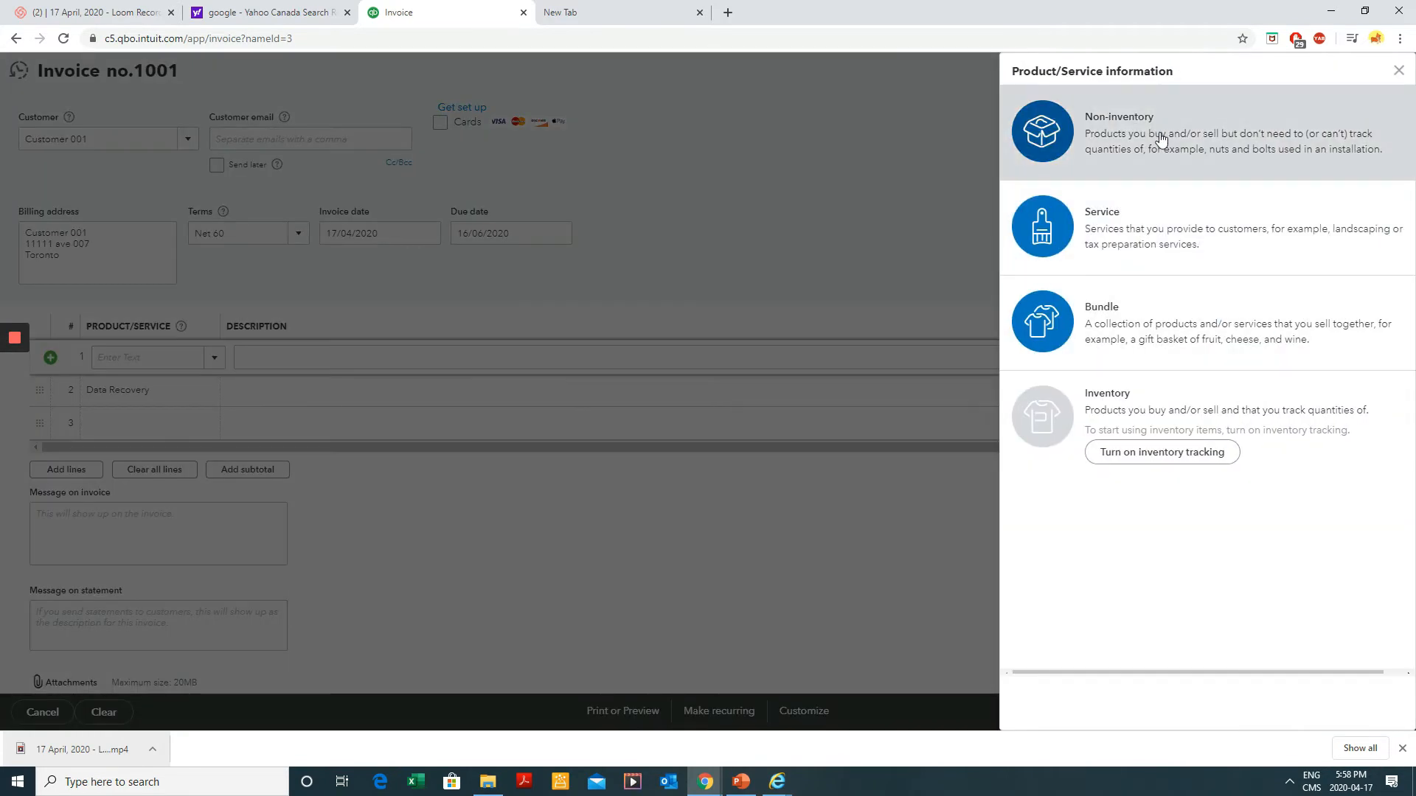
pyautogui.click(1158, 135)
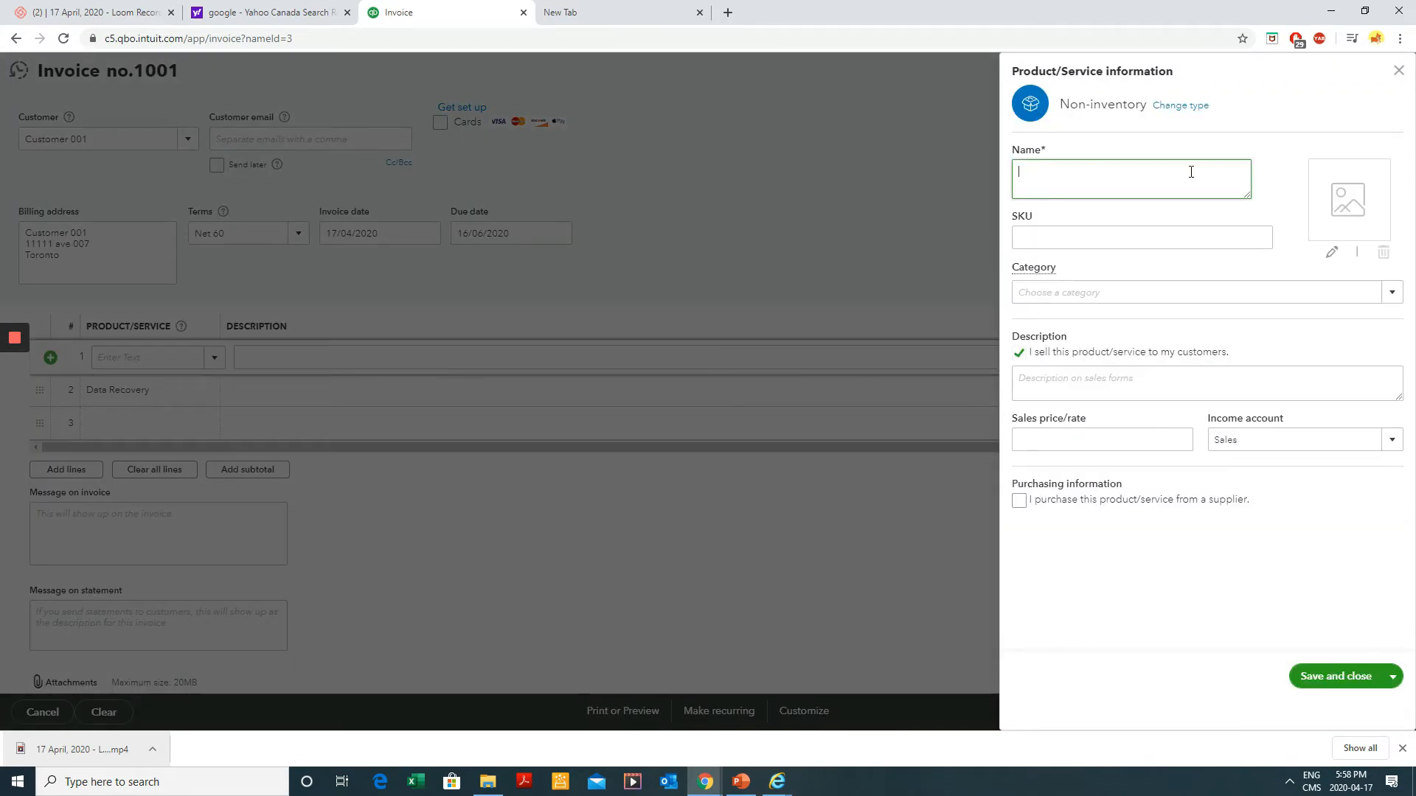
pyautogui.write('PC Repair')
pyautogui.press('Tab')
# - Give the PC Repair item the description "PC work" and the income account Sales, and save it
pyautogui.click(1078, 378)
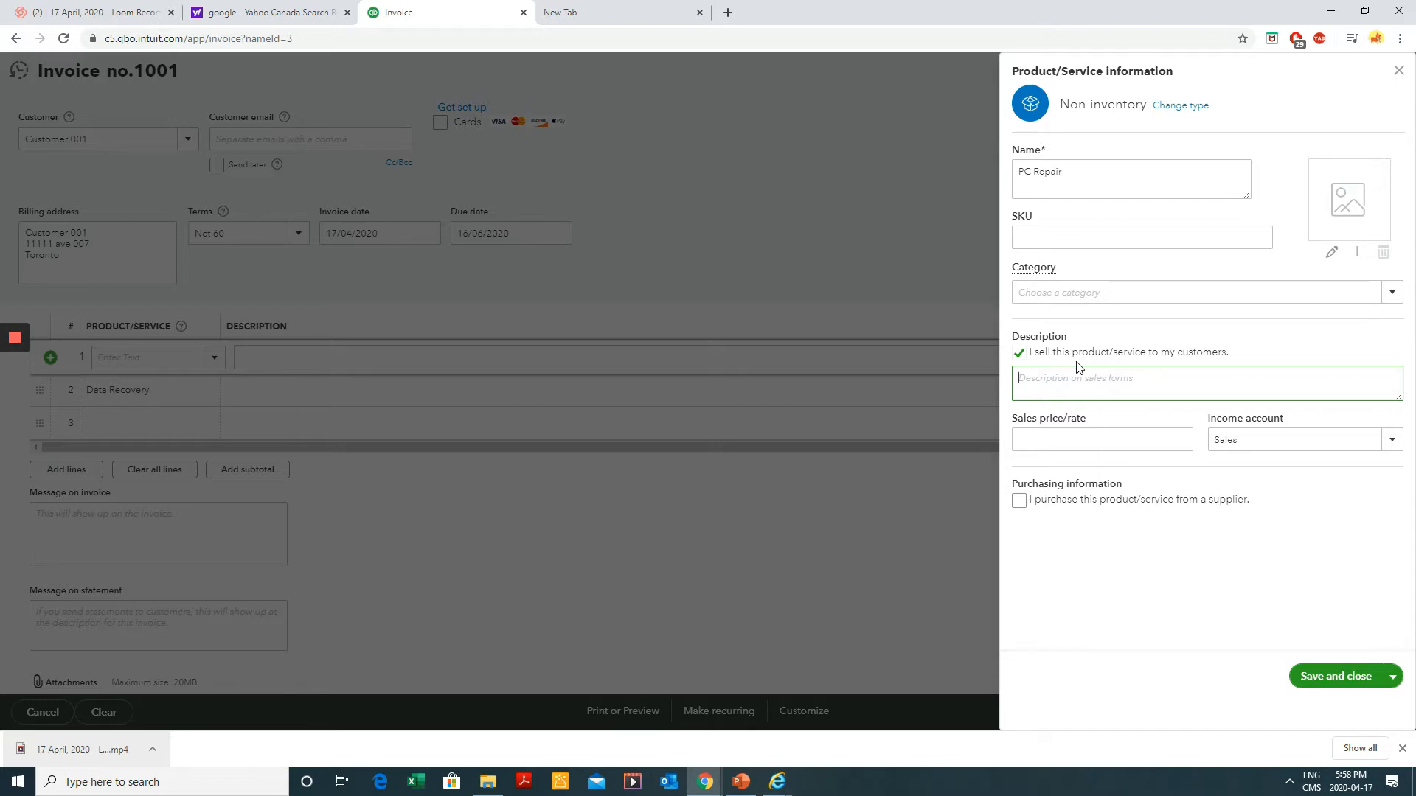
pyautogui.write('PC work')
pyautogui.click(1391, 440)
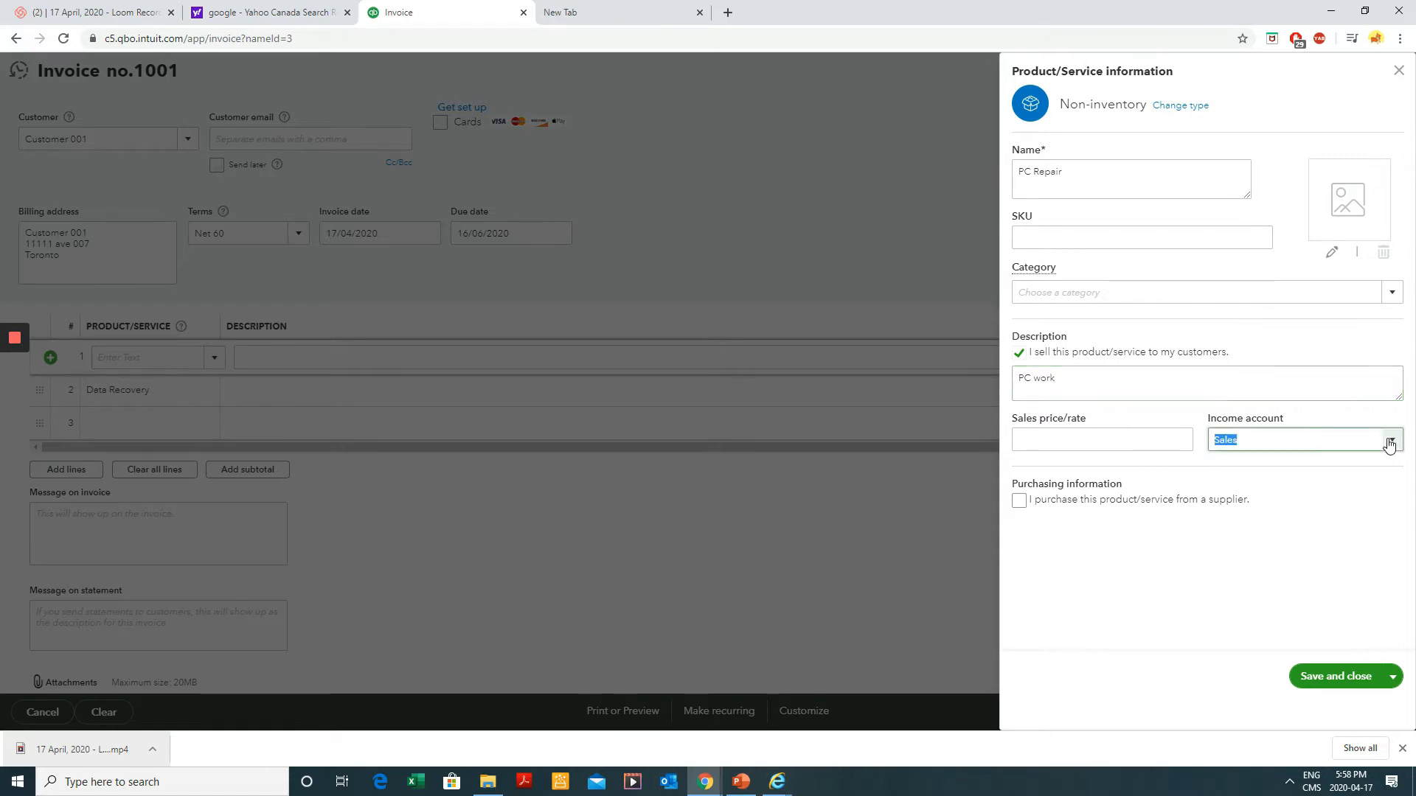
pyautogui.click(1198, 465)
pyautogui.click(1335, 676)
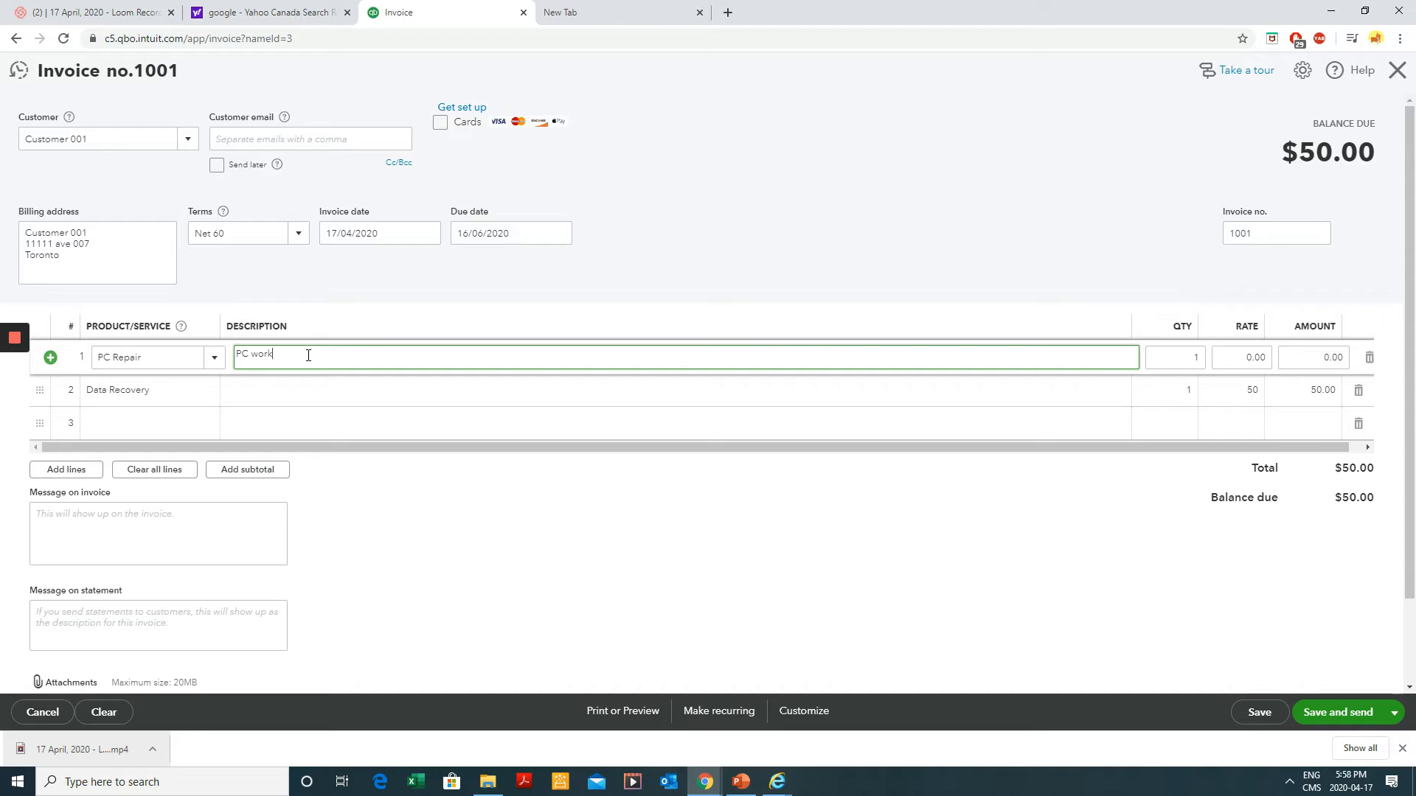
# - Enter "data recover for USB" as the description of the Data Recovery line
pyautogui.click(262, 391)
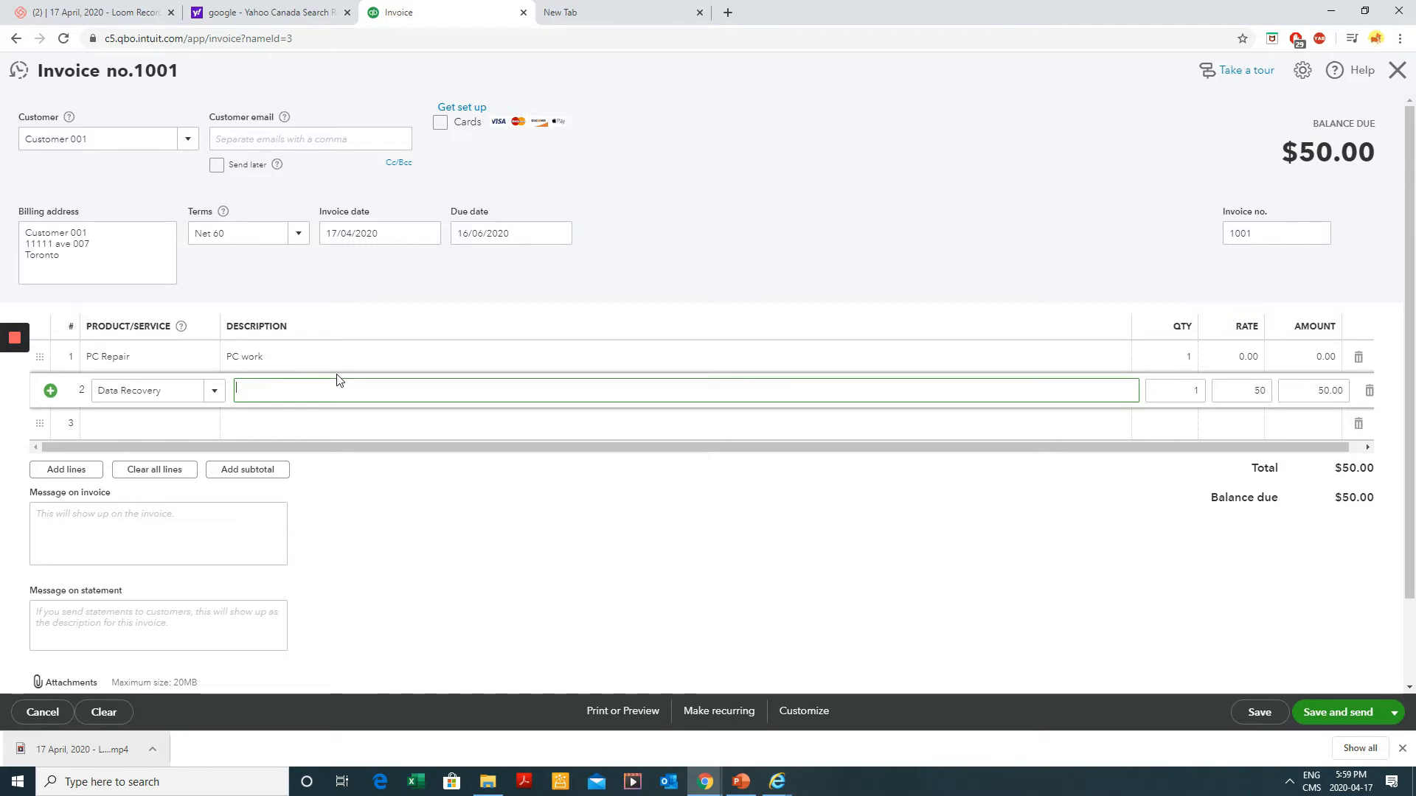
pyautogui.write('data recover for USB')
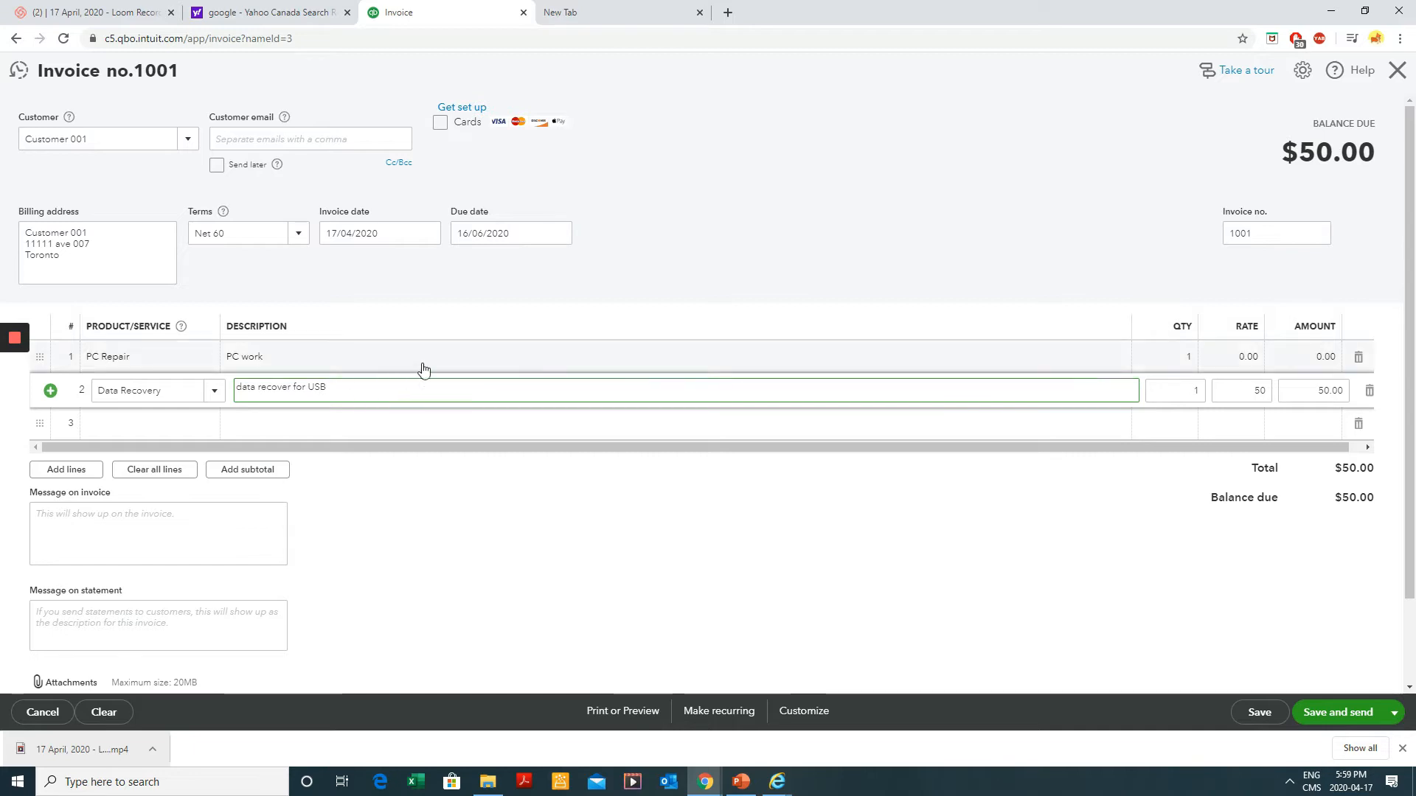
pyautogui.press('Tab')
pyautogui.press('Tab')
# - Set the rate of the PC Repair line to 25
pyautogui.click(1239, 358)
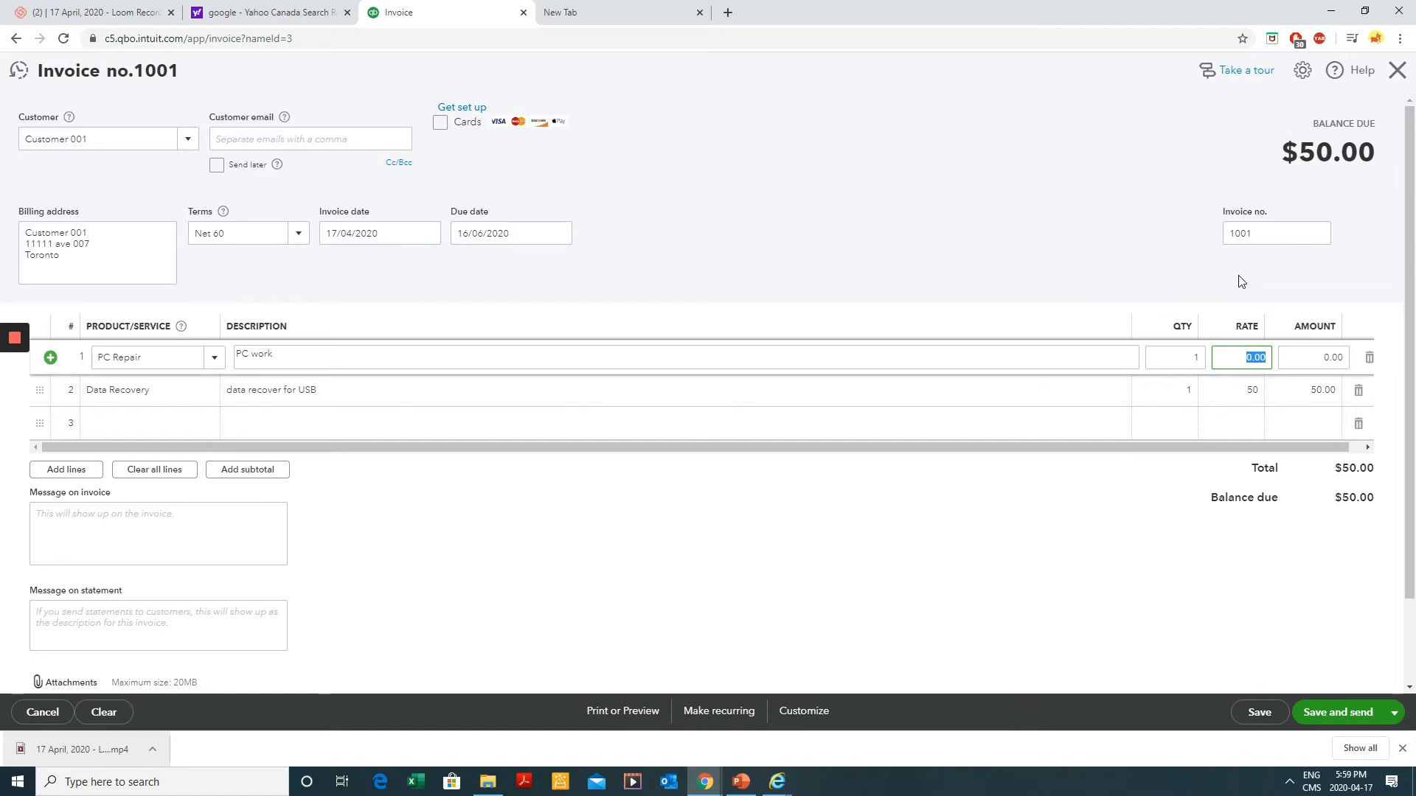
pyautogui.write('2')
pyautogui.press('Tab')
# - Set the rate of the Data Recovery line to 60
pyautogui.press('Tab')
pyautogui.press('Tab')
pyautogui.press('Tab')
pyautogui.press('Tab')
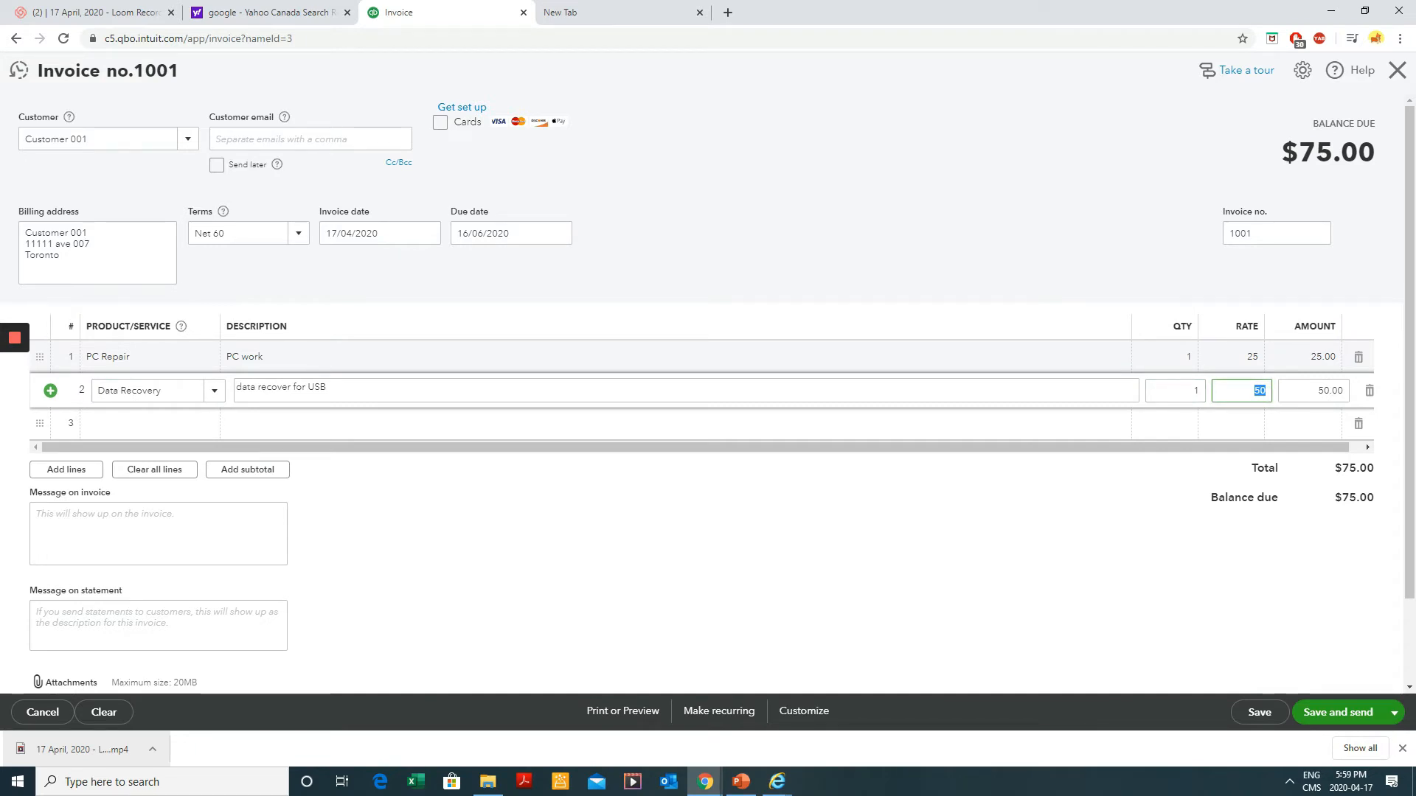
pyautogui.write('60')
pyautogui.press('Tab')
pyautogui.press('Tab')
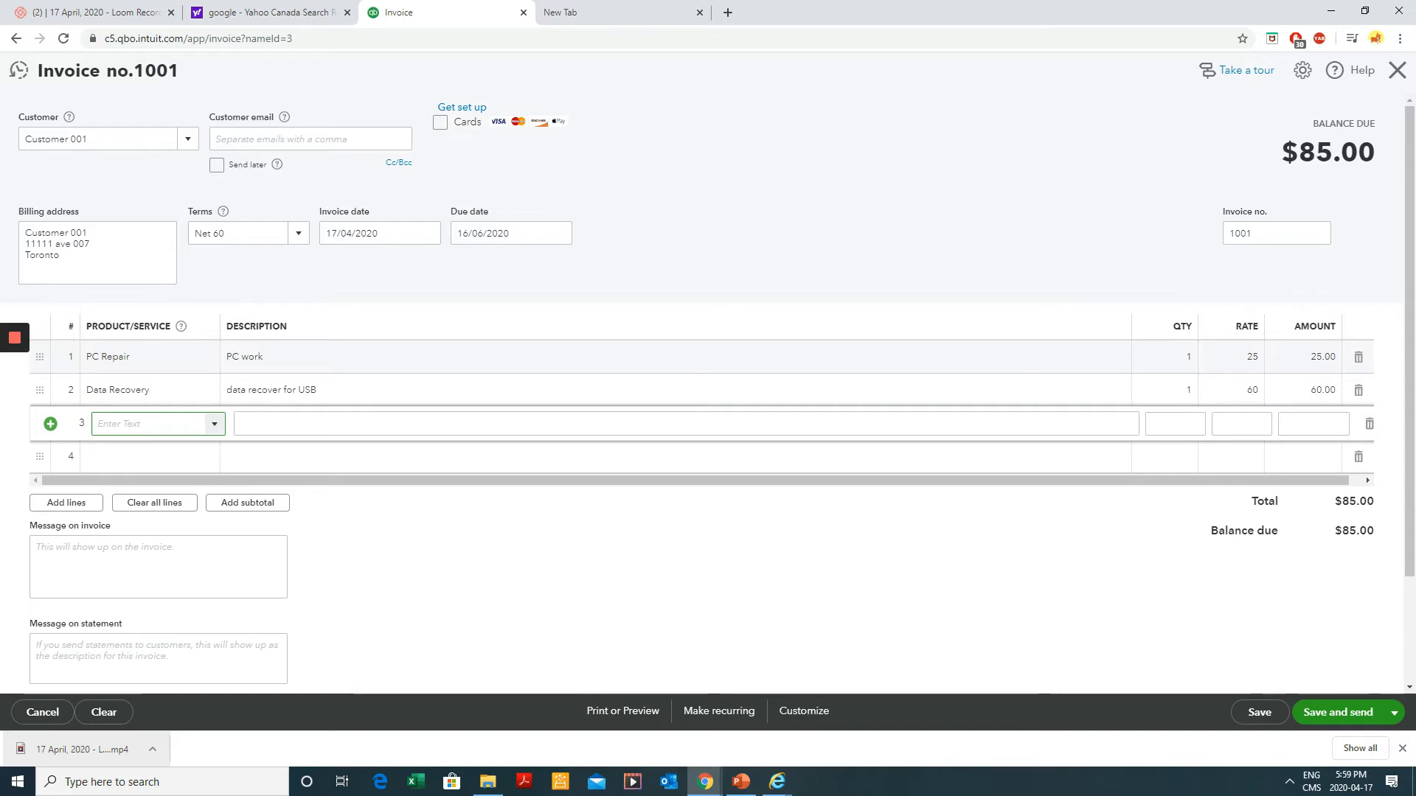
pyautogui.click(1202, 521)
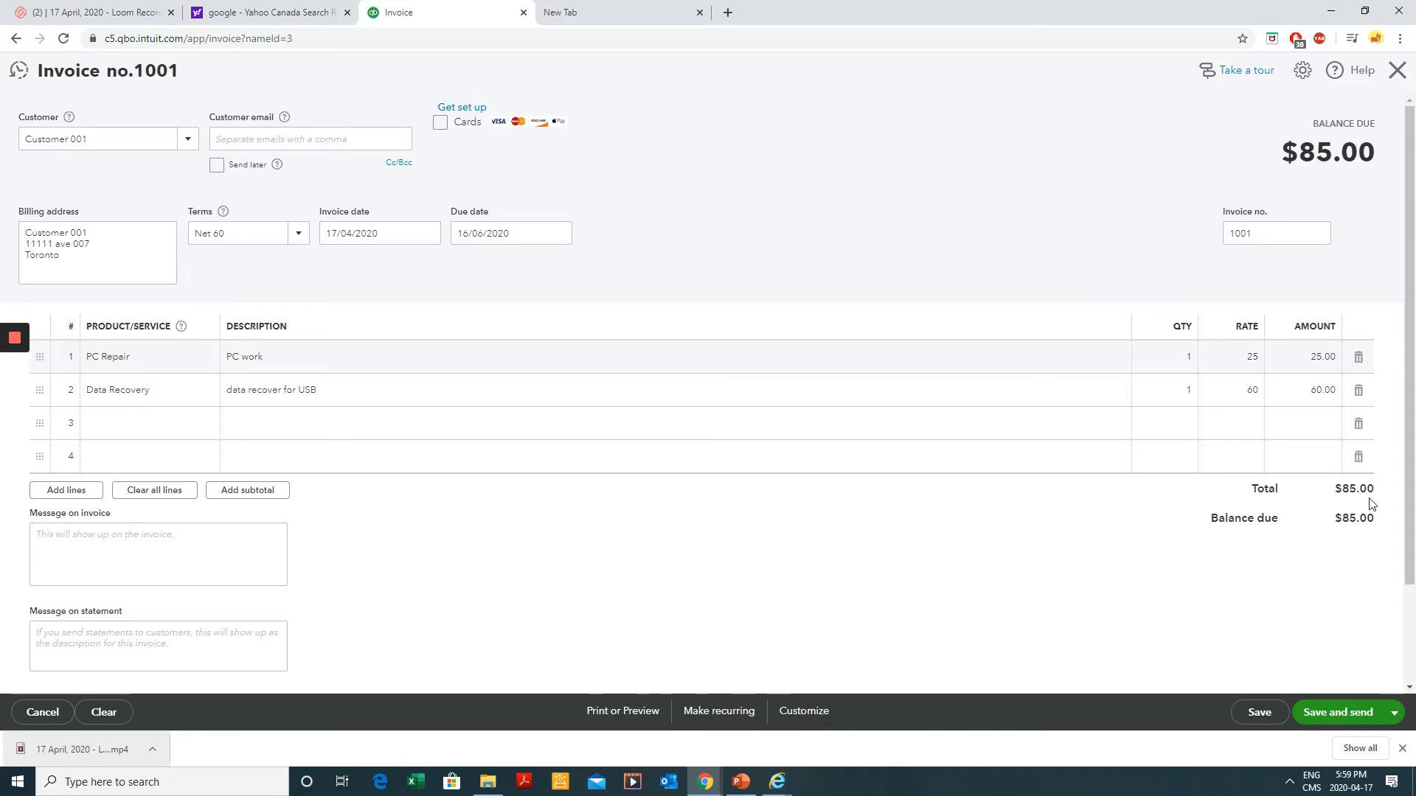
# - Add the invoice message "Please provide payment within 60 days" and save the invoice
pyautogui.click(98, 579)
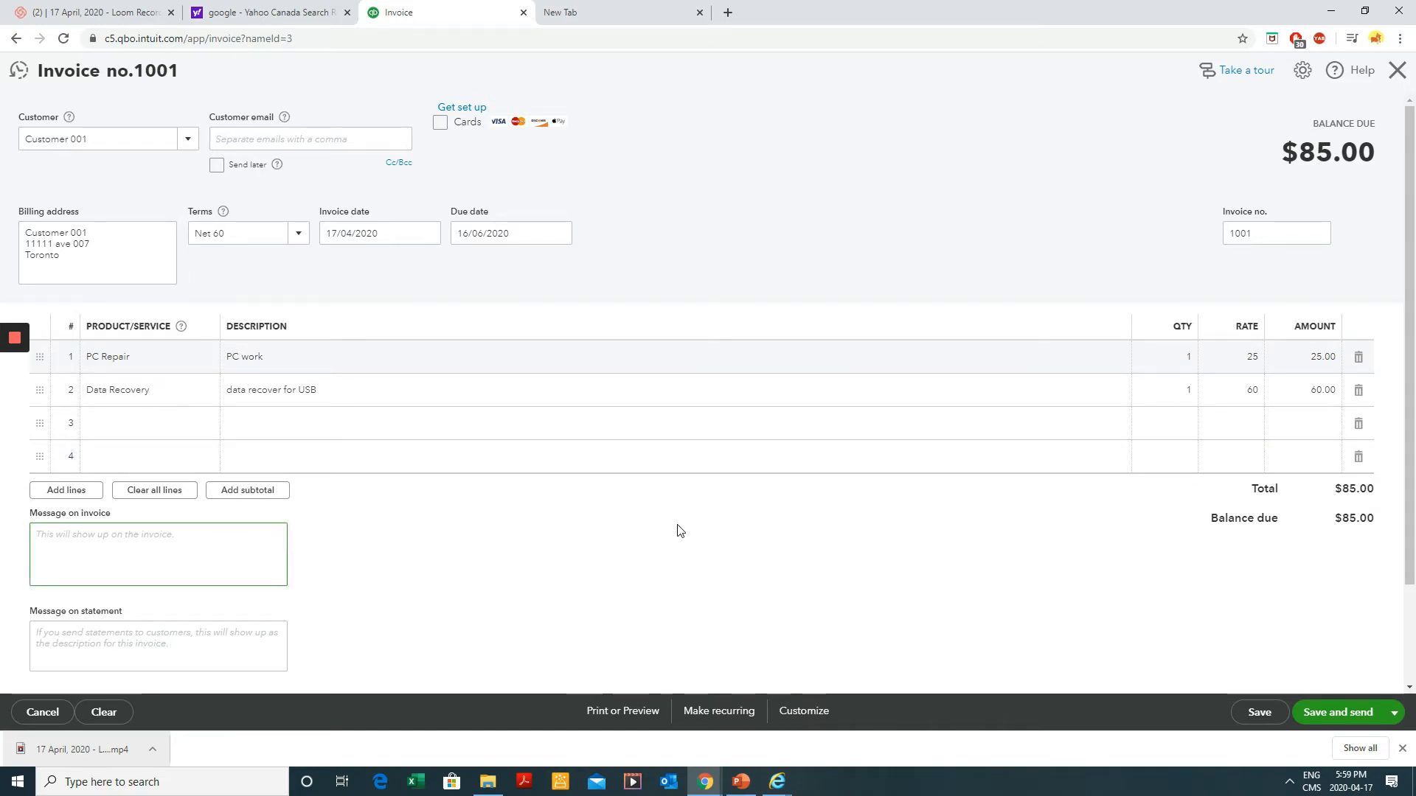
pyautogui.write('pL')
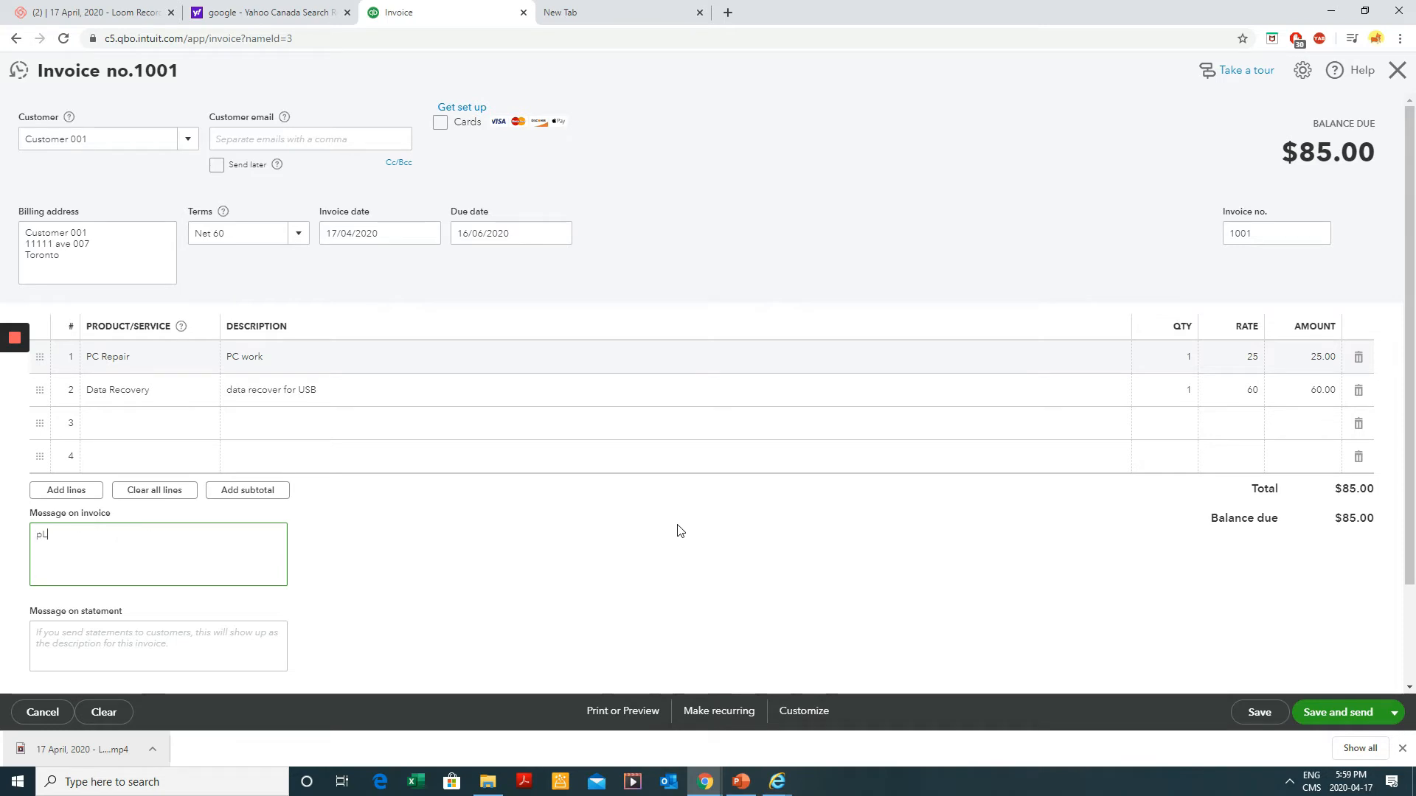
pyautogui.press('BackSpace')
pyautogui.press('BackSpace')
pyautogui.hotkey('alt', 'shift')
pyautogui.write('Please p')
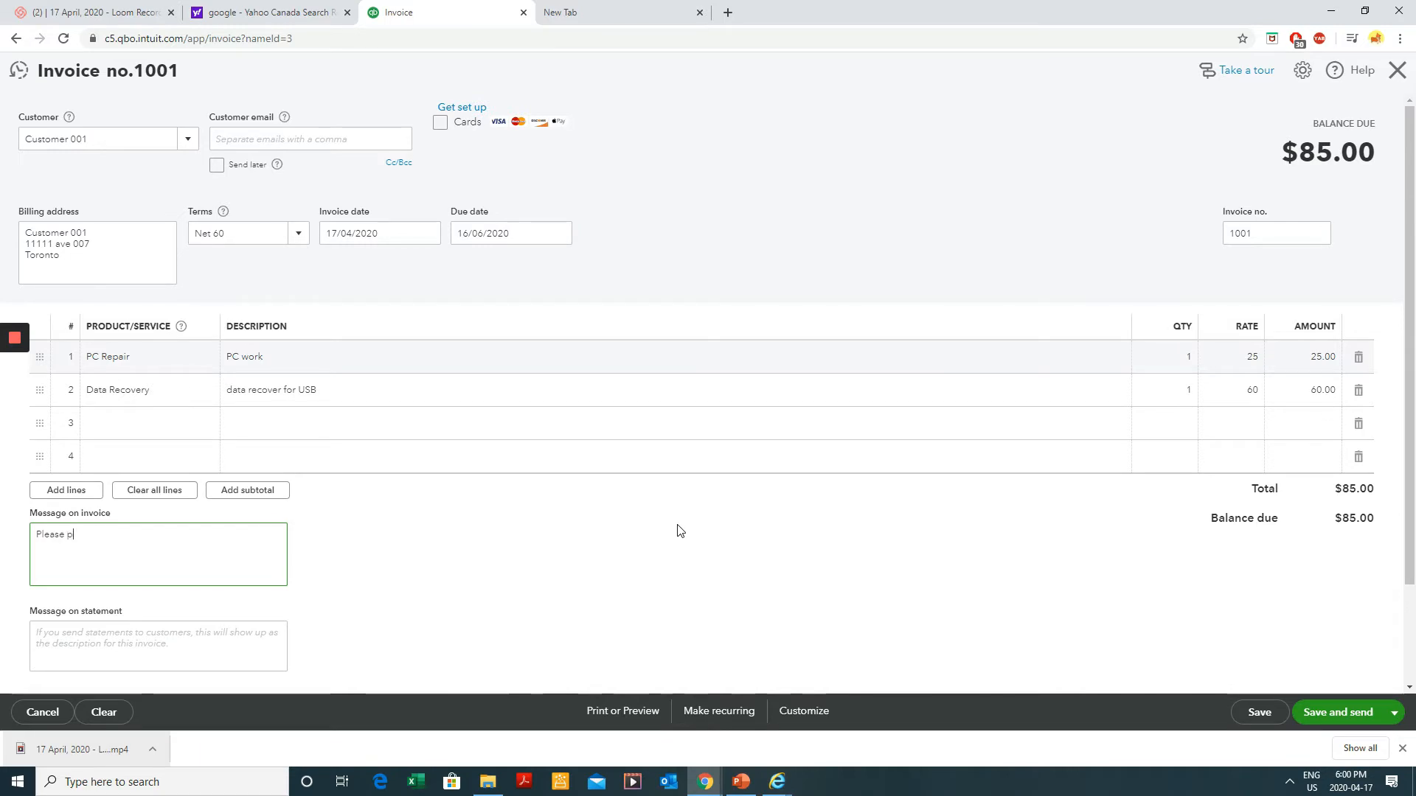
pyautogui.write('rovide payment within')
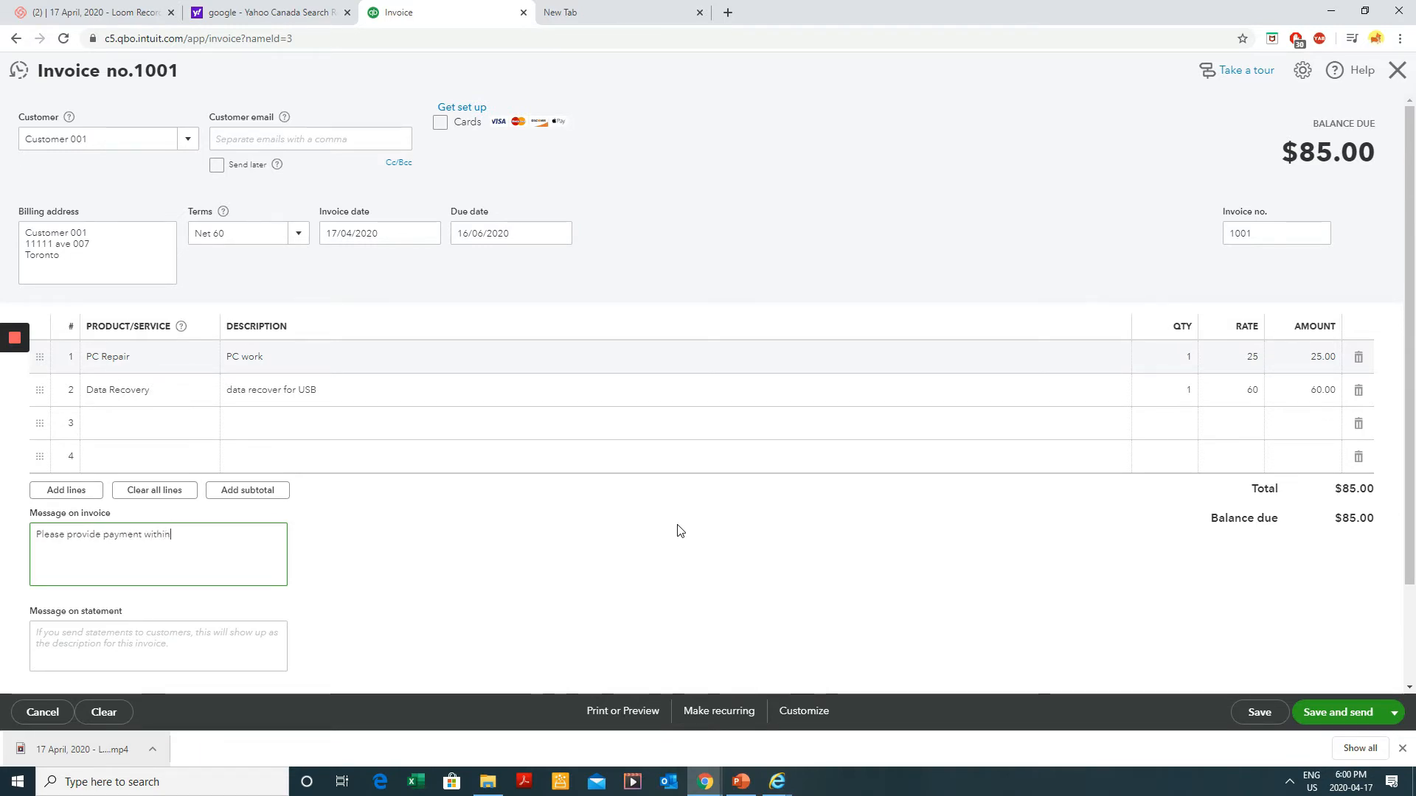
pyautogui.write(' 60 days')
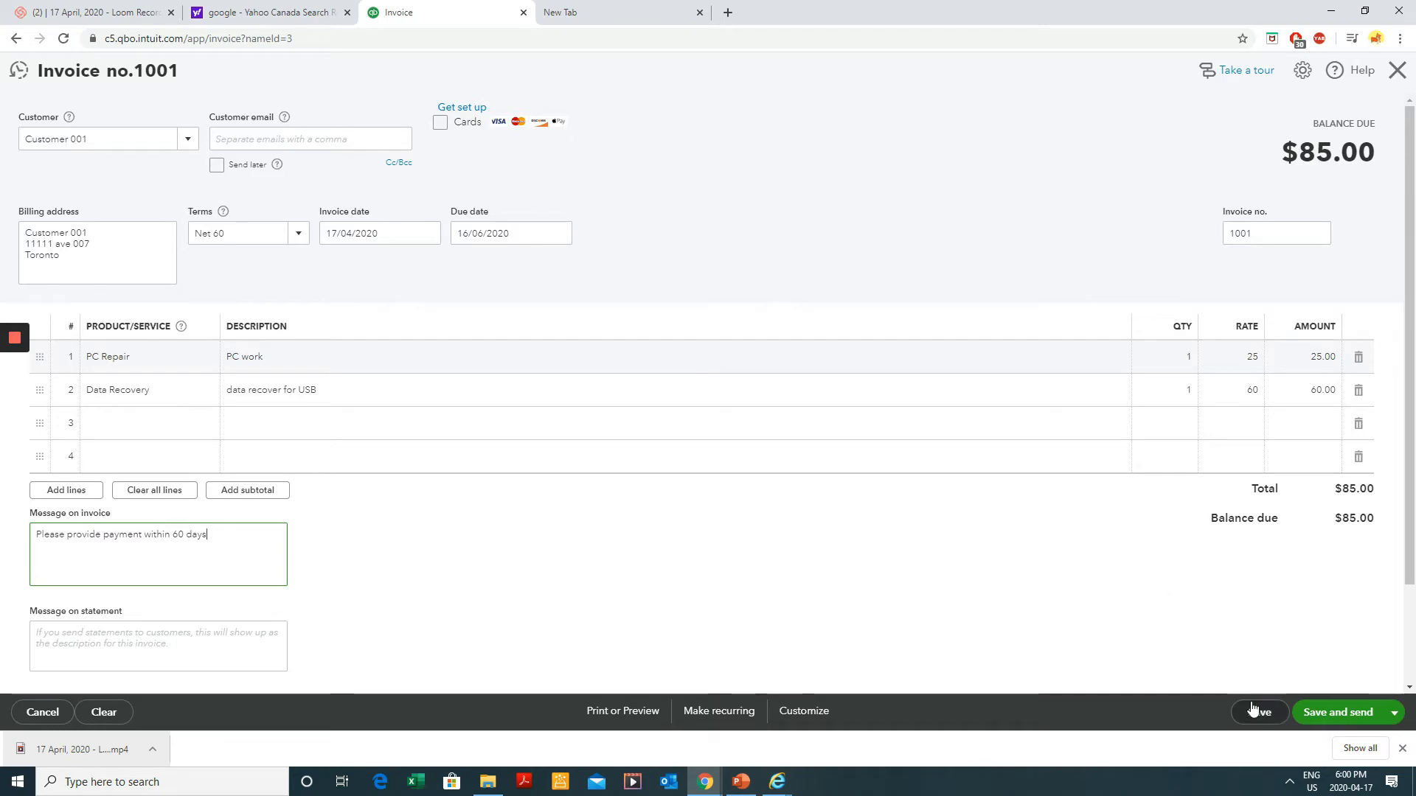
pyautogui.click(1391, 713)
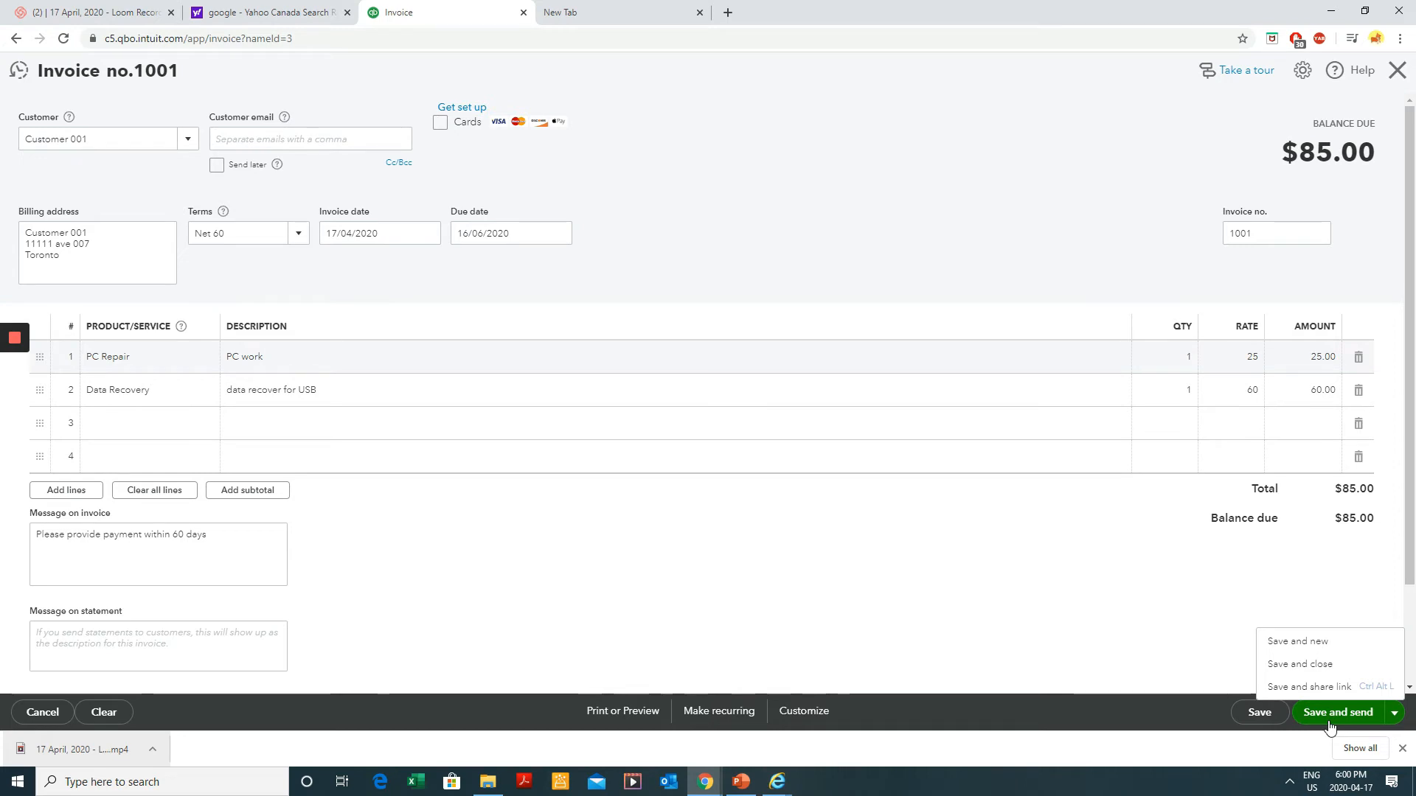
pyautogui.click(1259, 712)
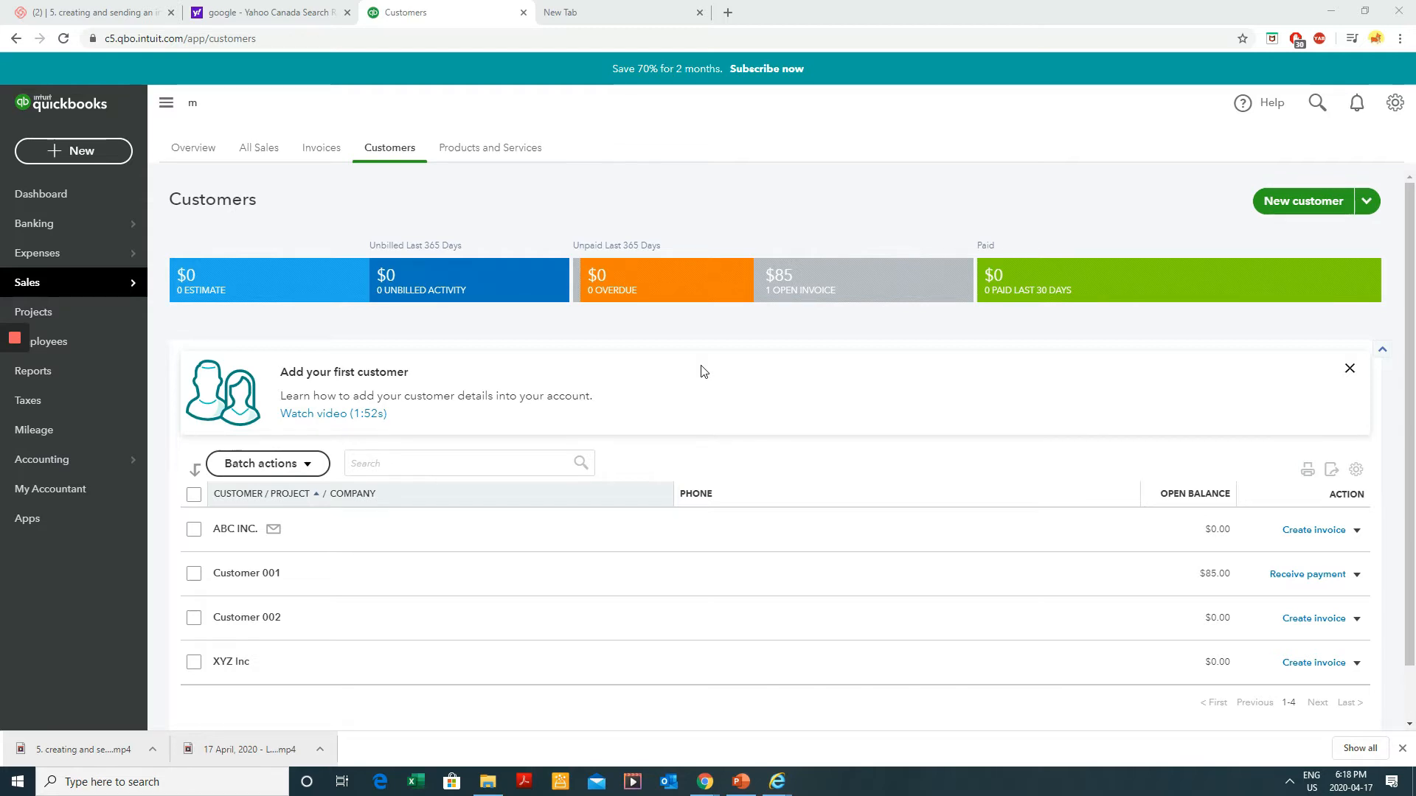
# - In the products and services list, change the Data Recovery item's type to Service and save it
pyautogui.click(1395, 104)
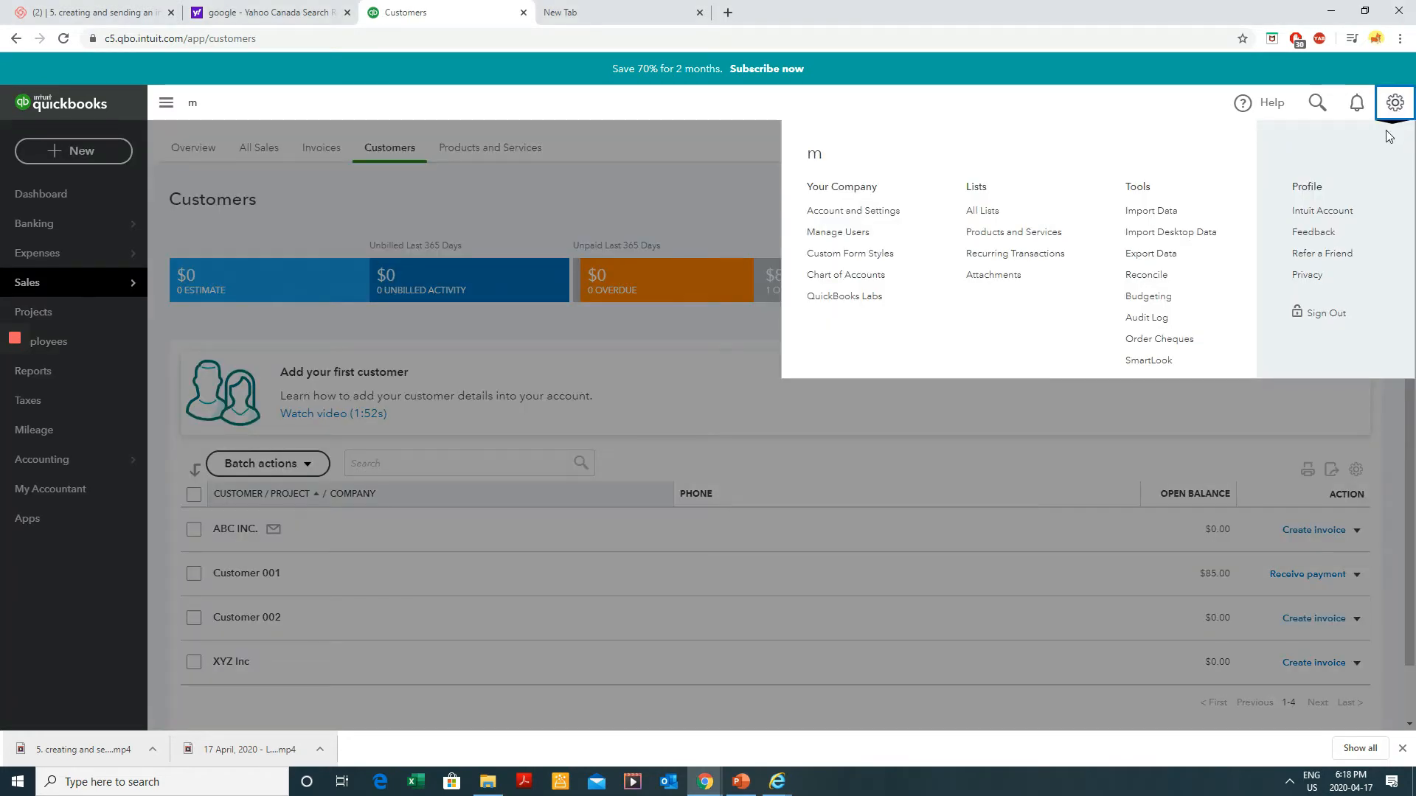
pyautogui.click(1001, 235)
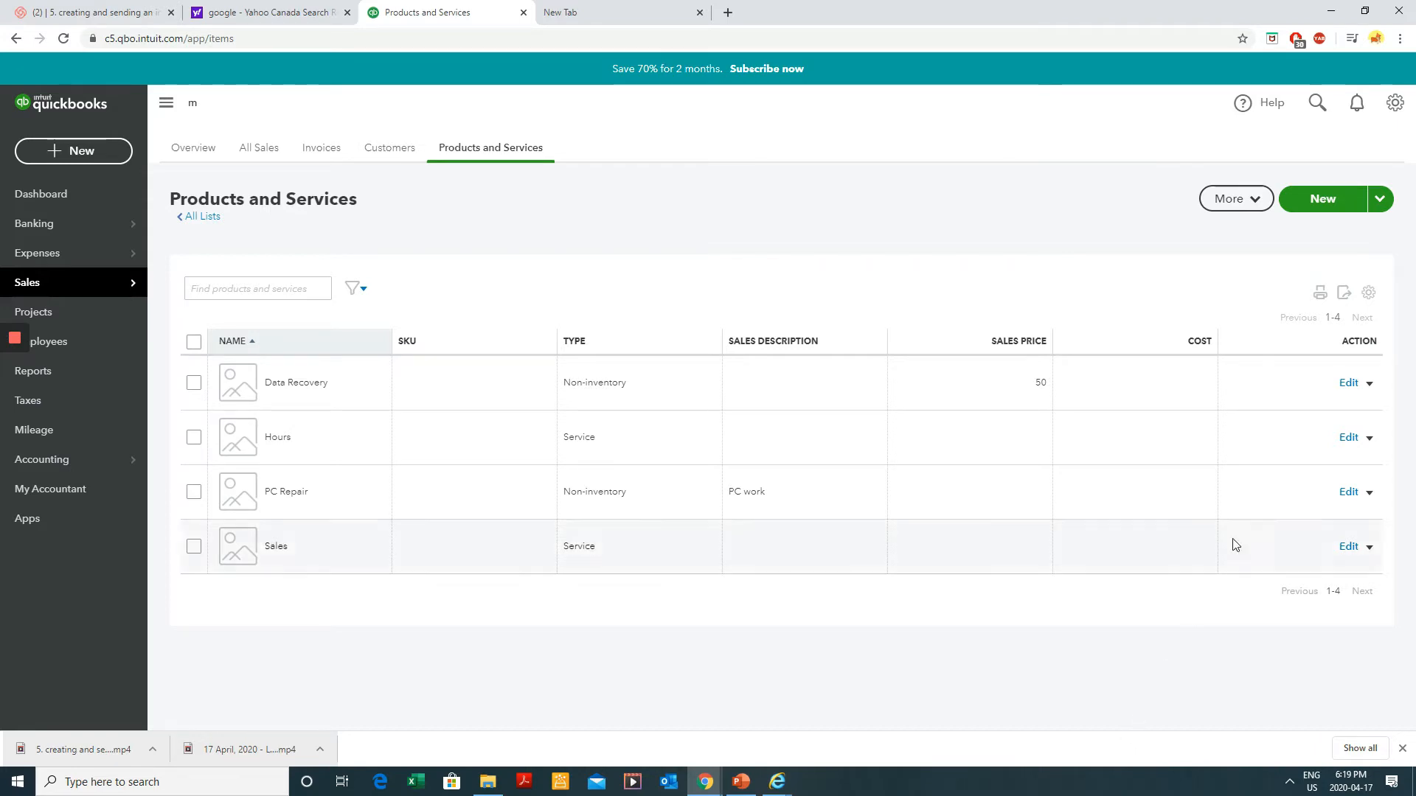
pyautogui.click(1348, 384)
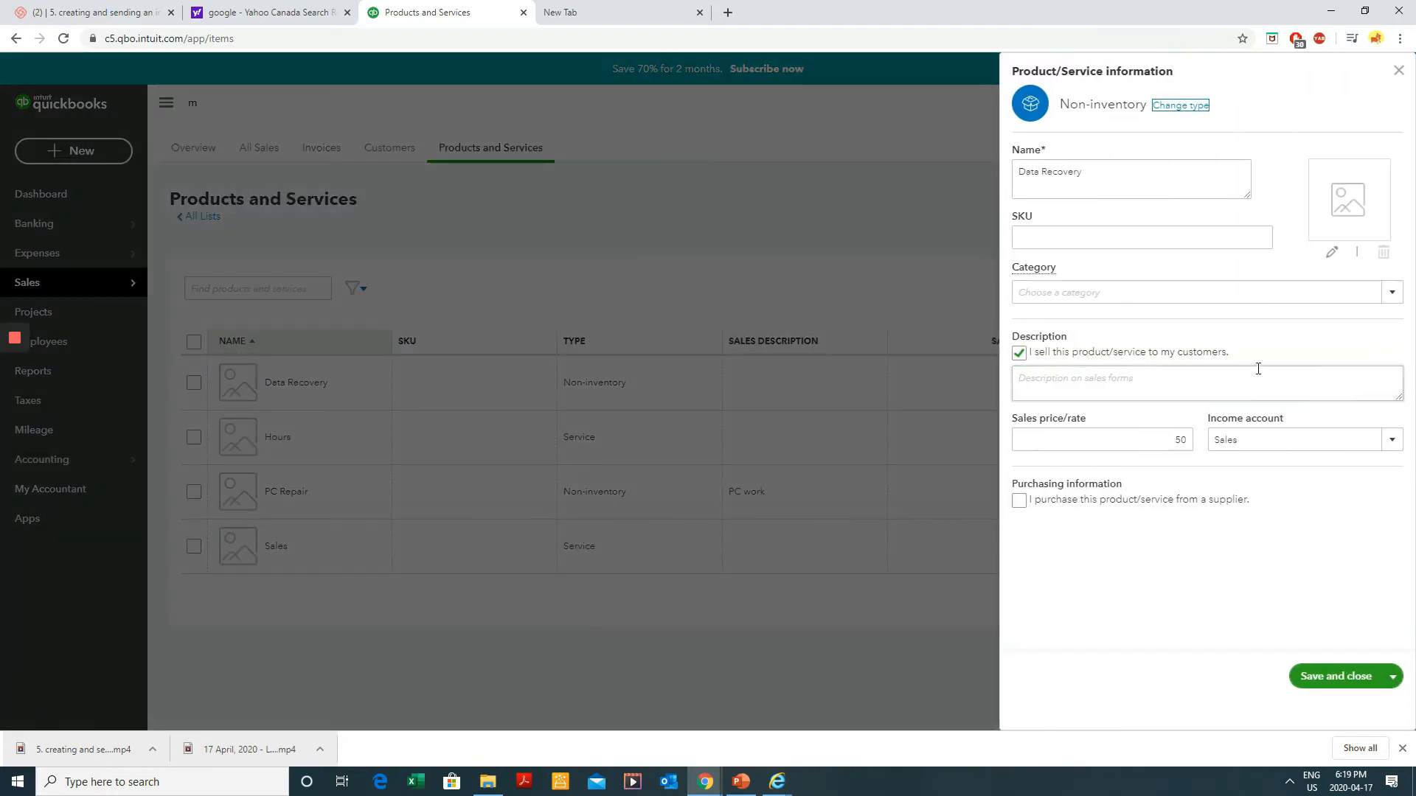
pyautogui.click(1183, 108)
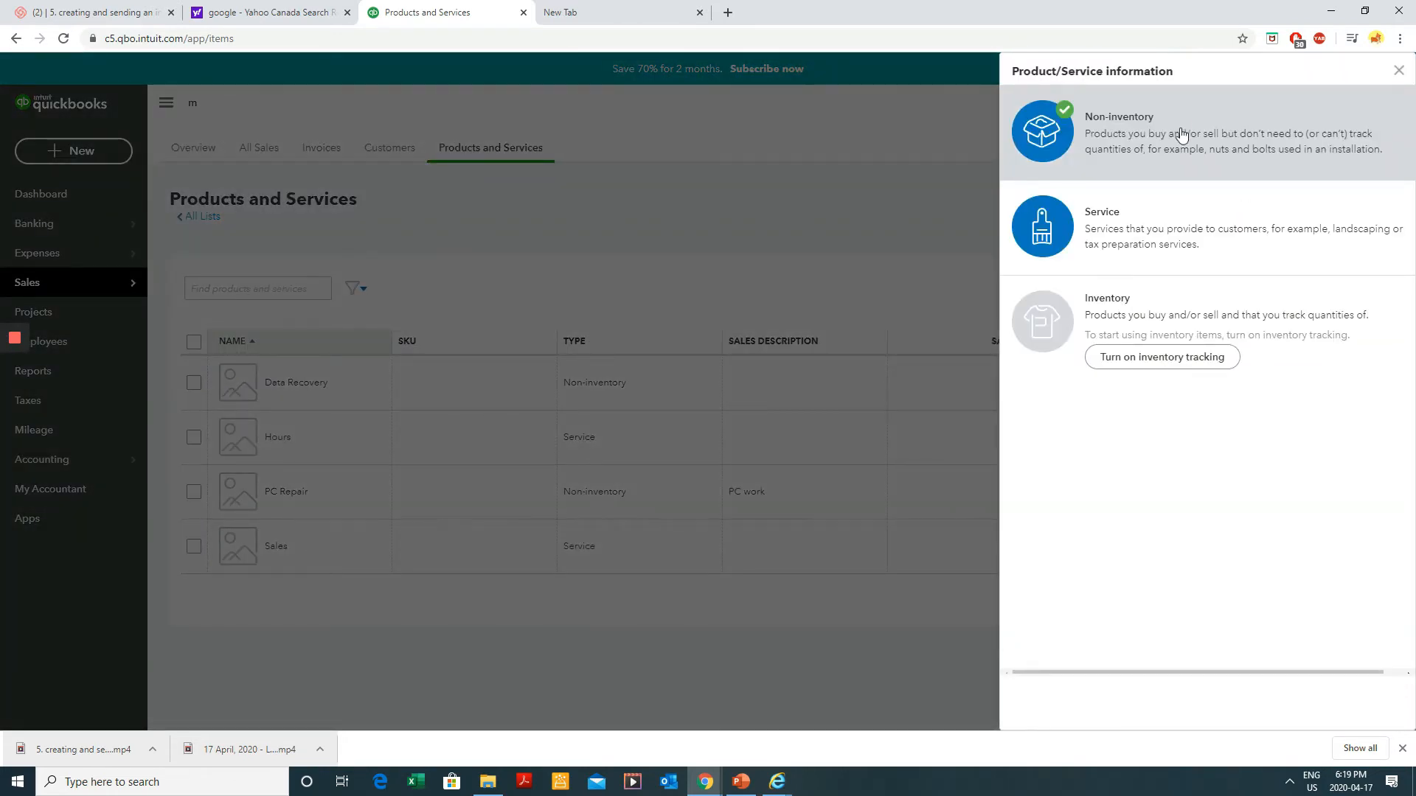
pyautogui.click(1114, 245)
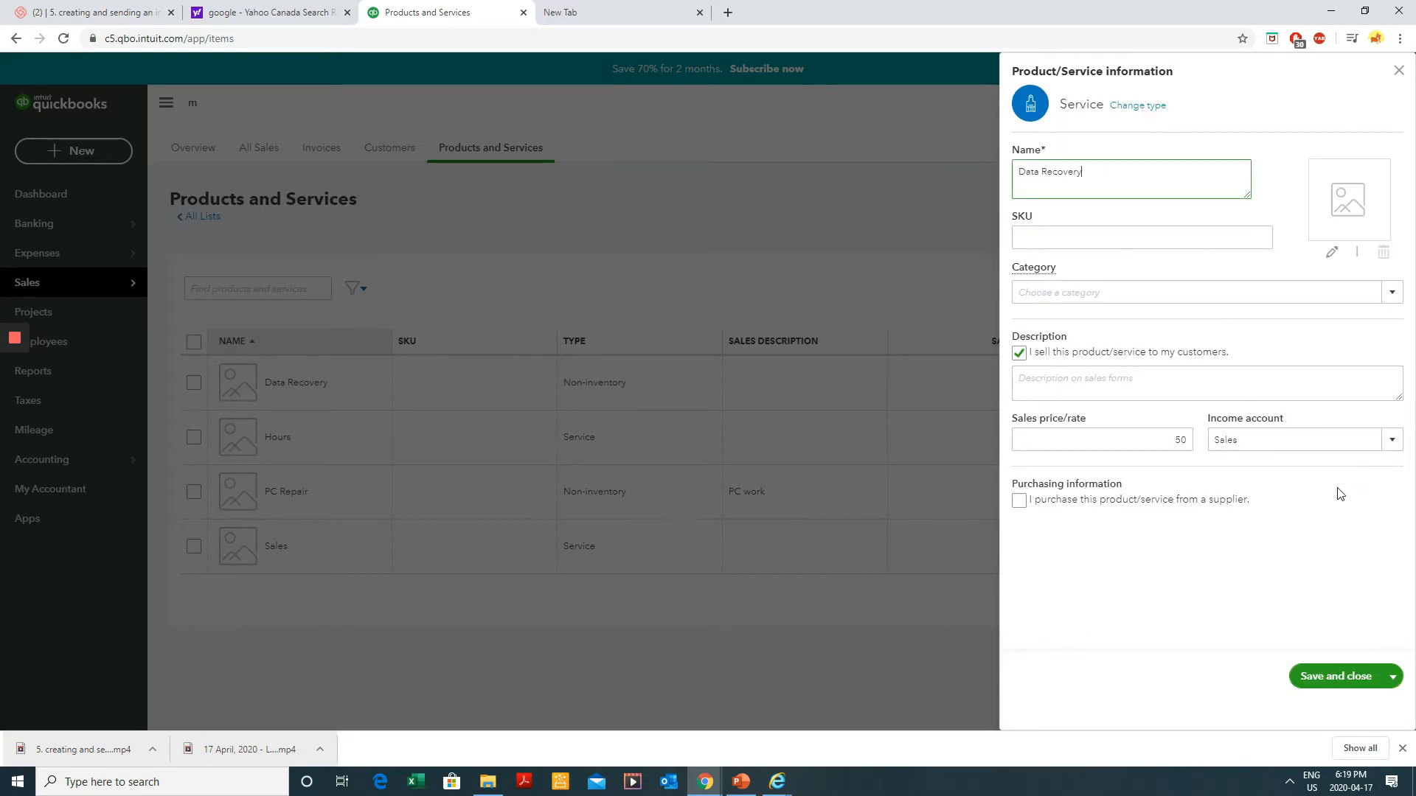
pyautogui.click(1332, 677)
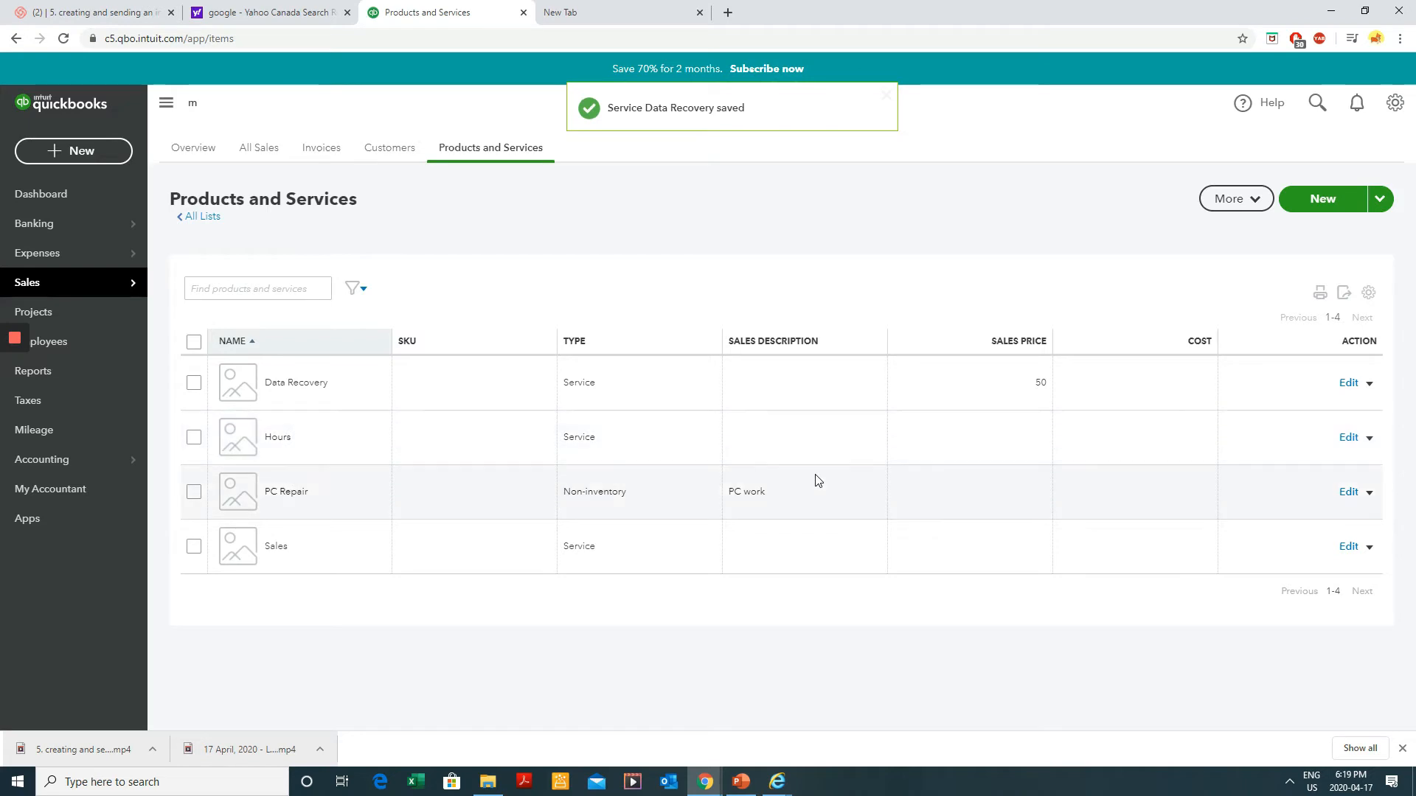
# - Change the PC Repair item's type to Service, set its sales price to 25 and save it
pyautogui.click(1347, 493)
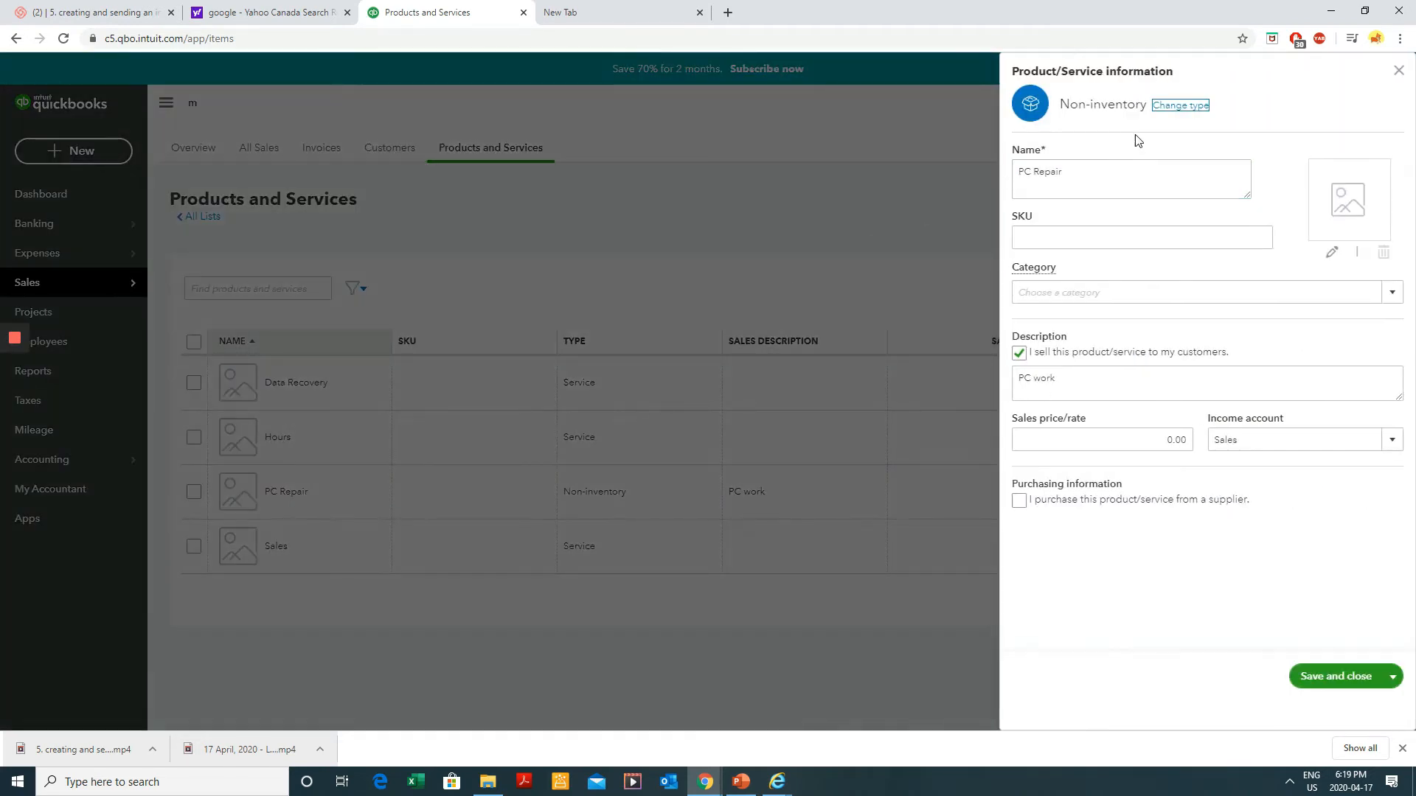
pyautogui.click(1181, 106)
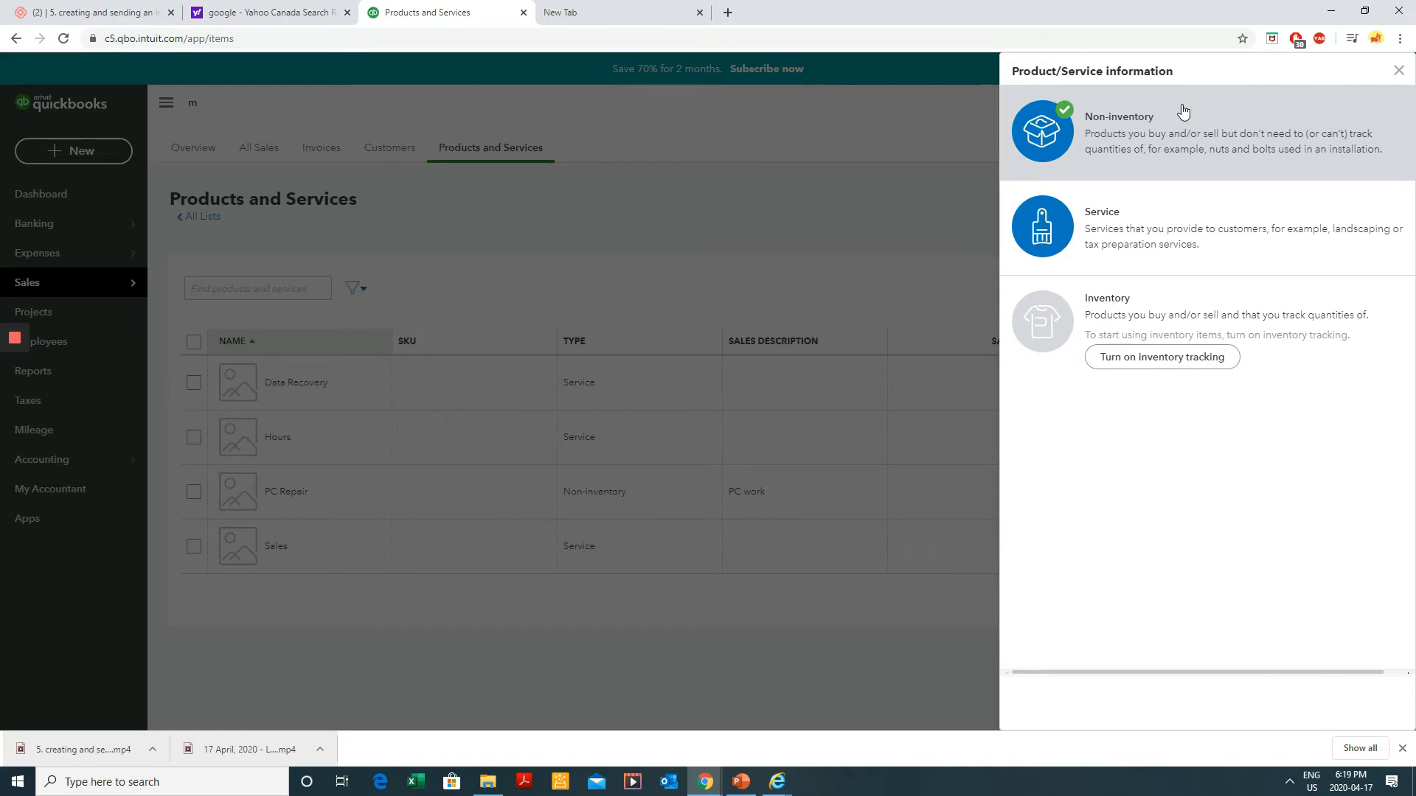
pyautogui.click(1099, 254)
pyautogui.click(1150, 440)
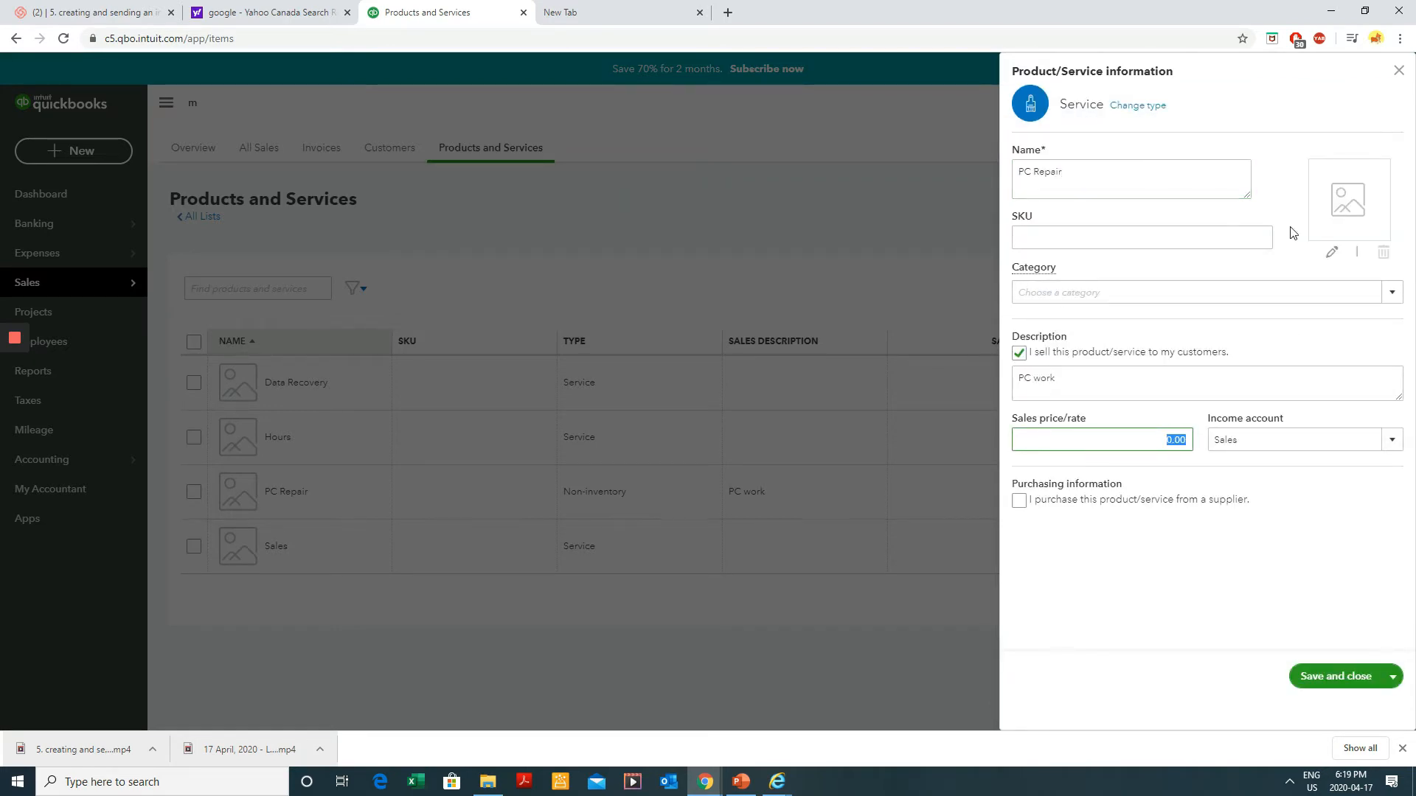
pyautogui.write('25')
pyautogui.click(1317, 677)
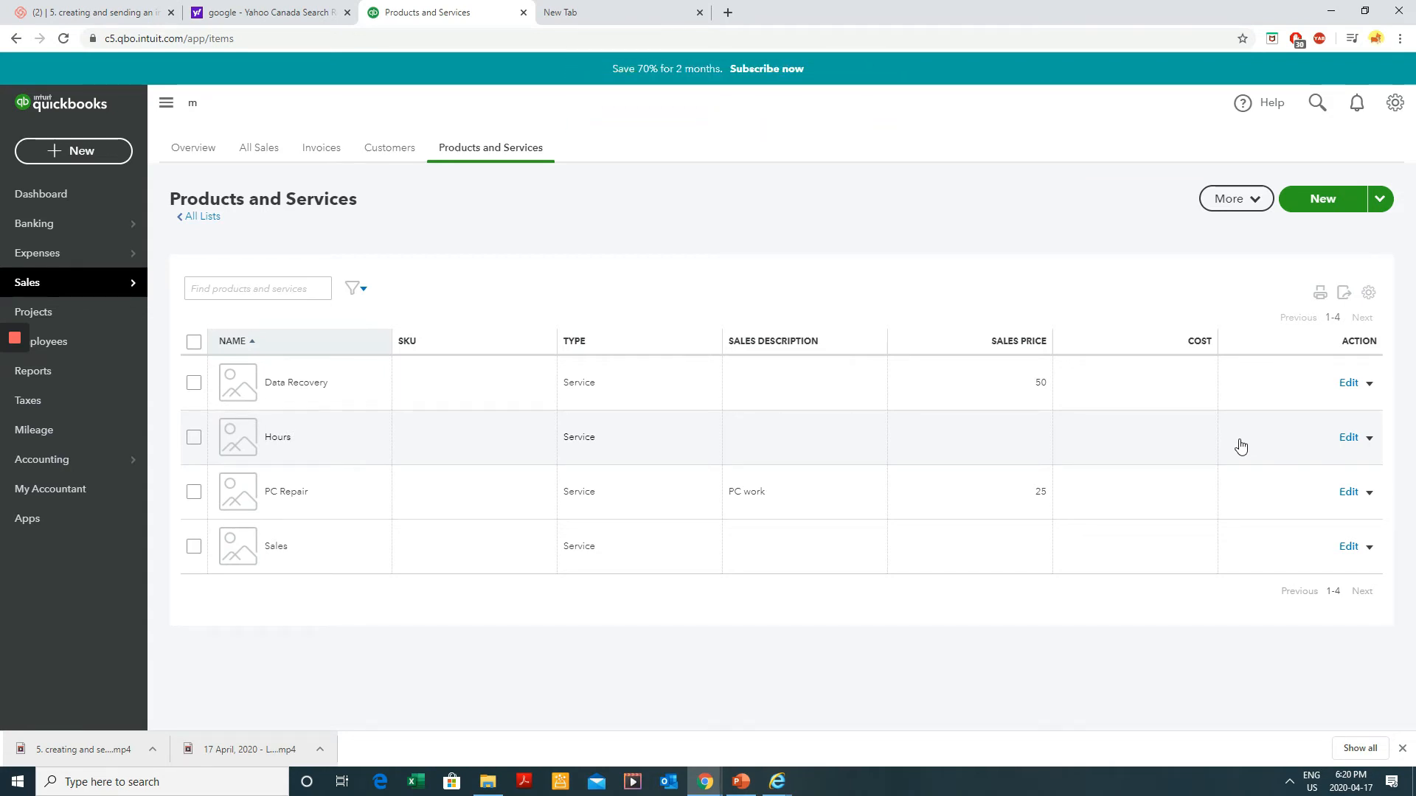
# - Start a new item of type Service and name it "Laptop Repair"
pyautogui.click(1314, 201)
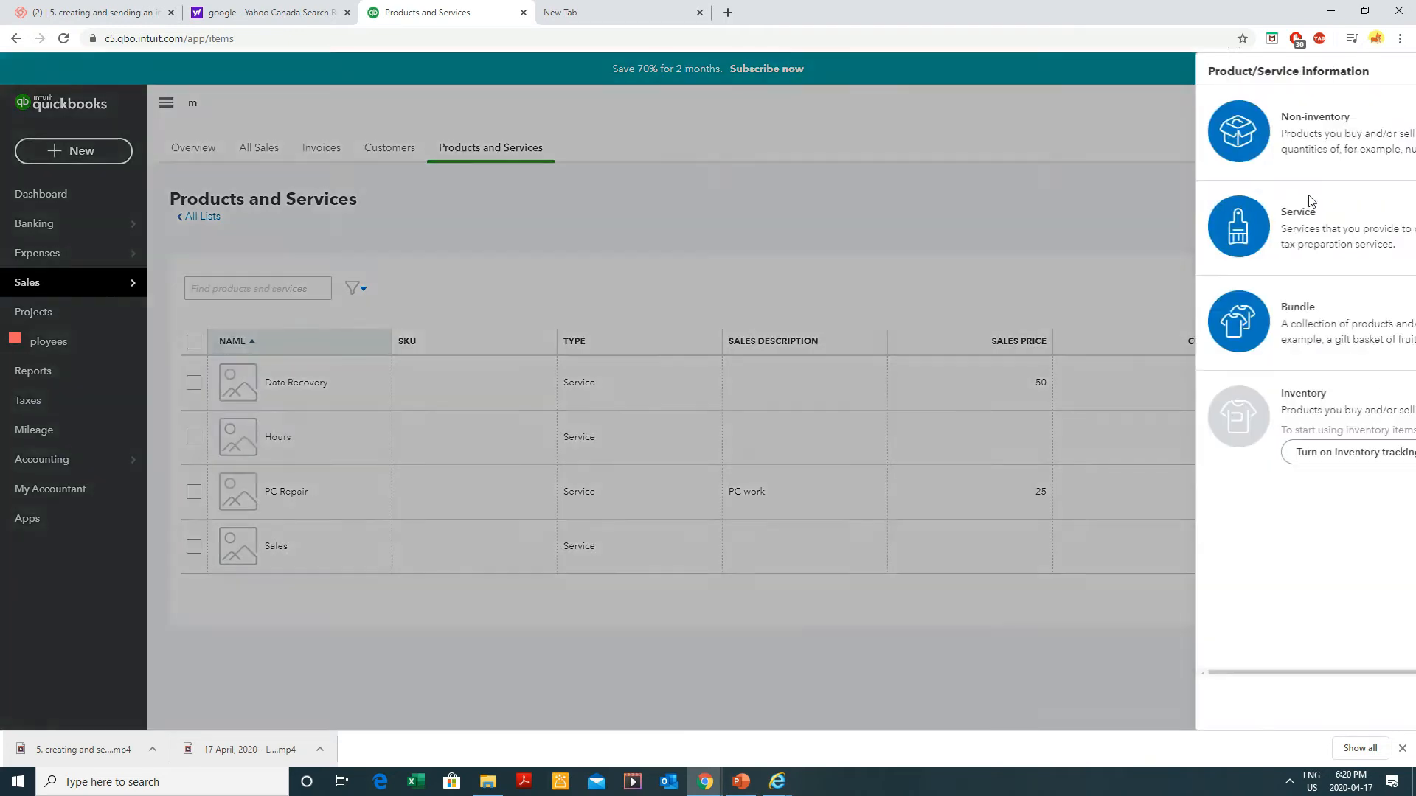
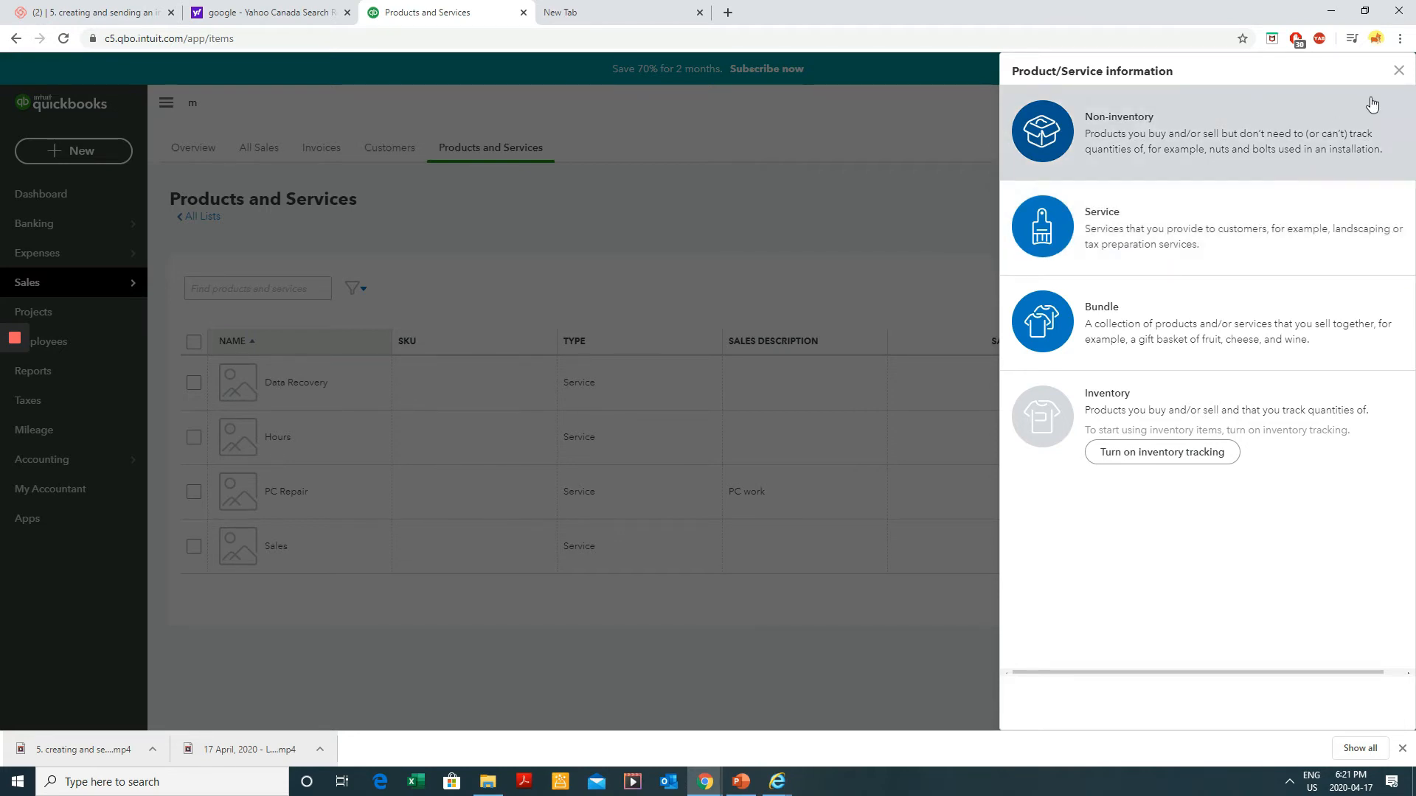
pyautogui.click(1398, 70)
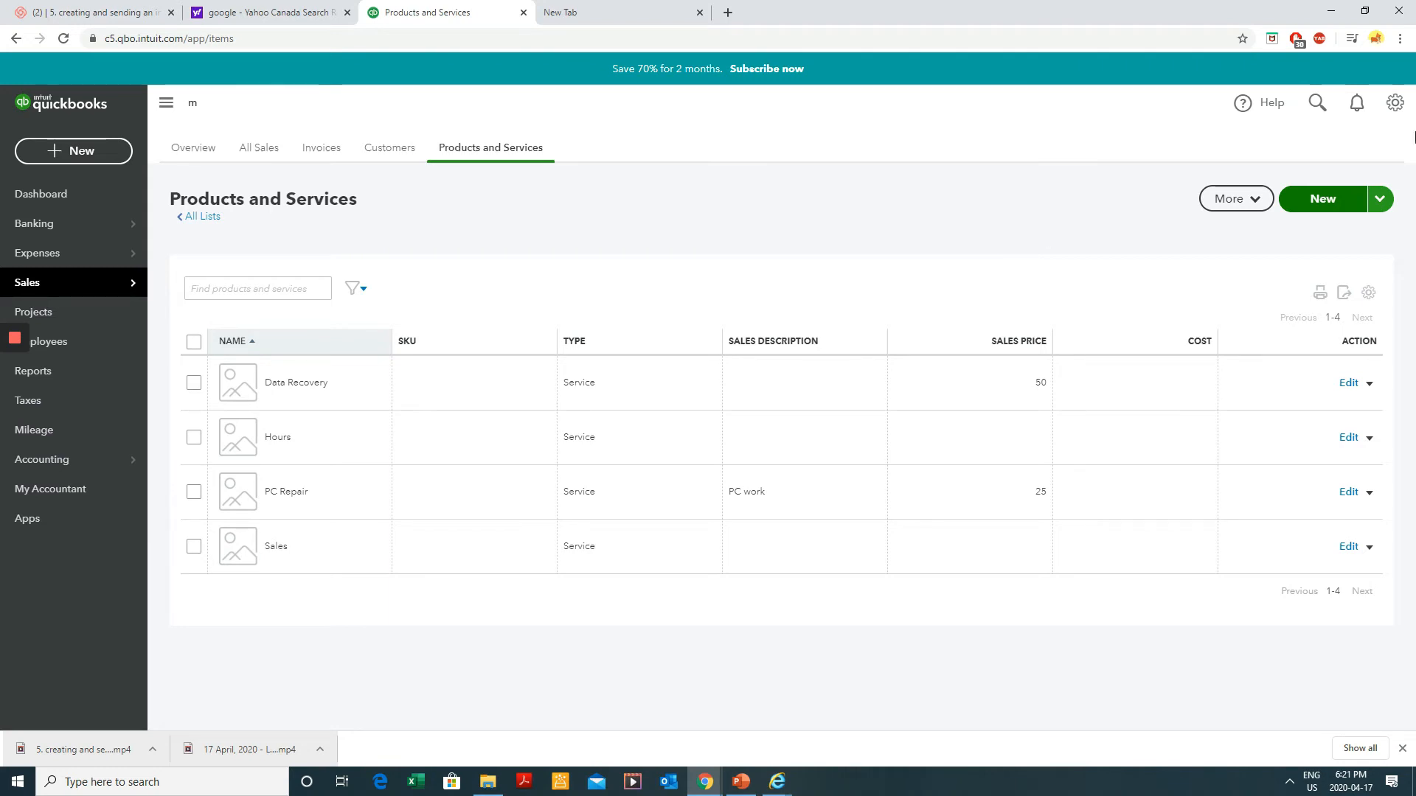
pyautogui.click(1341, 202)
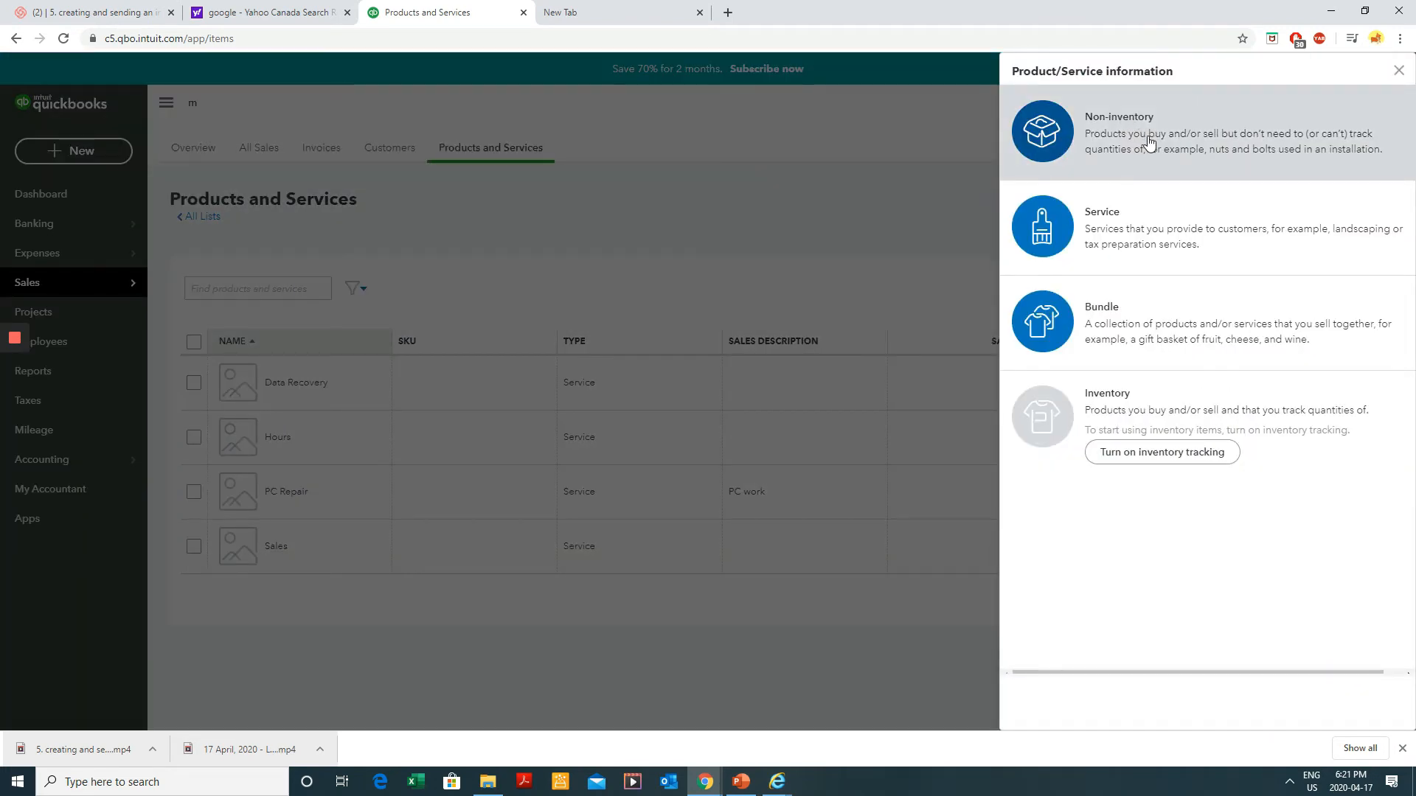
pyautogui.click(1153, 237)
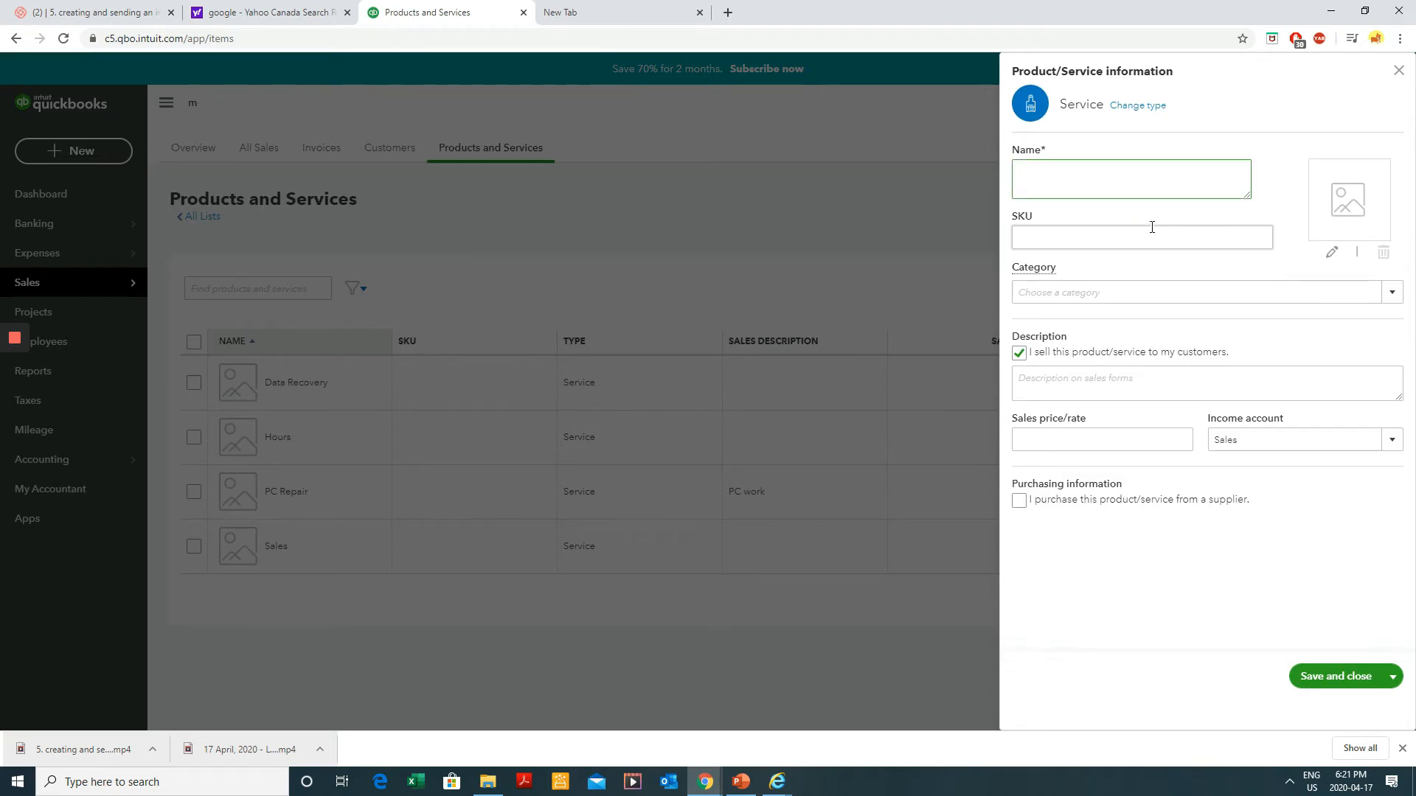
pyautogui.write('LapTop Repair')
pyautogui.moveTo(1154, 170); pyautogui.dragTo(1001, 184)
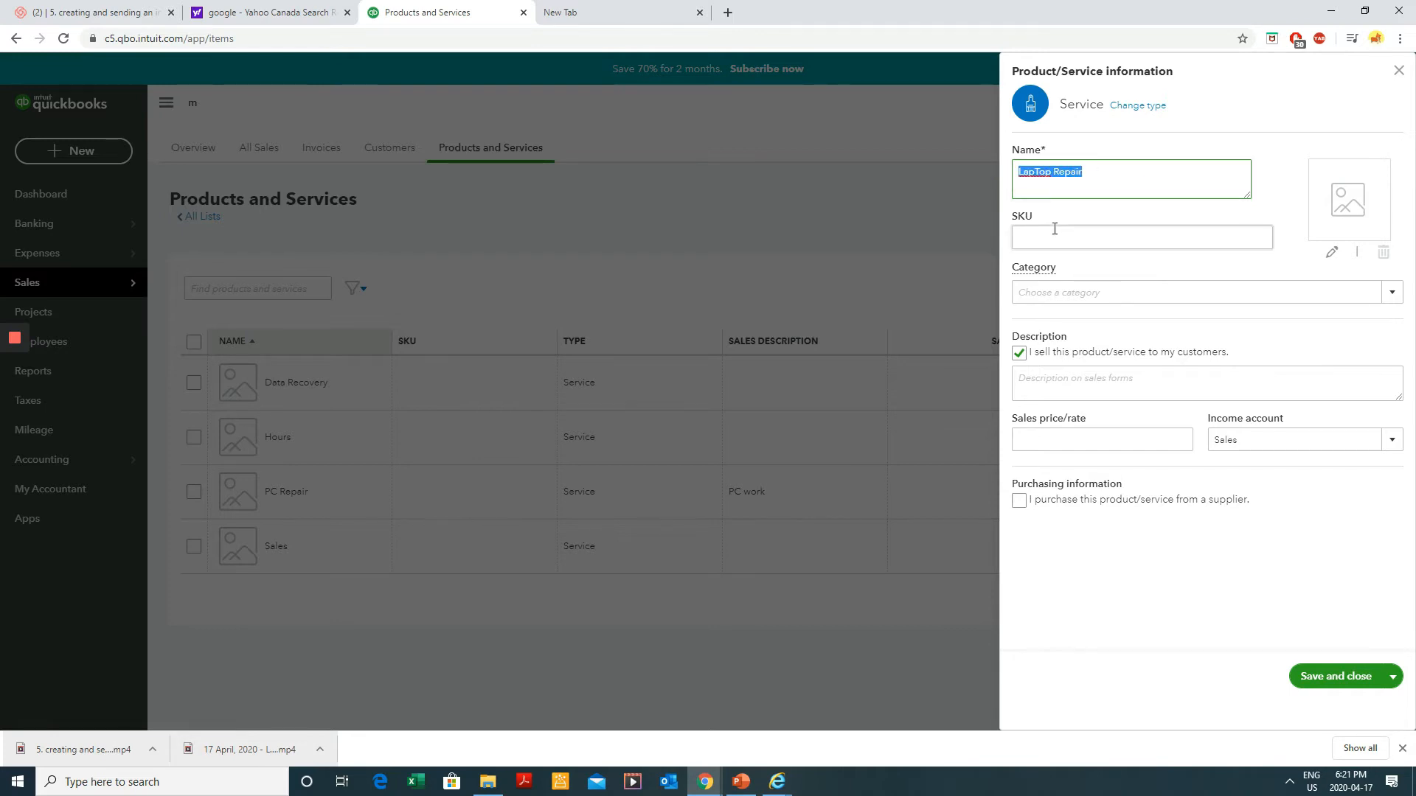
pyautogui.doubleClick(1034, 172)
pyautogui.click(1036, 171)
pyautogui.press('BackSpace')
pyautogui.write('t')
# - Copy the new item's name "Laptop Repair" into its sales description
pyautogui.click(1133, 173)
pyautogui.moveTo(1133, 173); pyautogui.dragTo(907, 174)
pyautogui.hotkey('ctrl', 'c')
pyautogui.click(1118, 380)
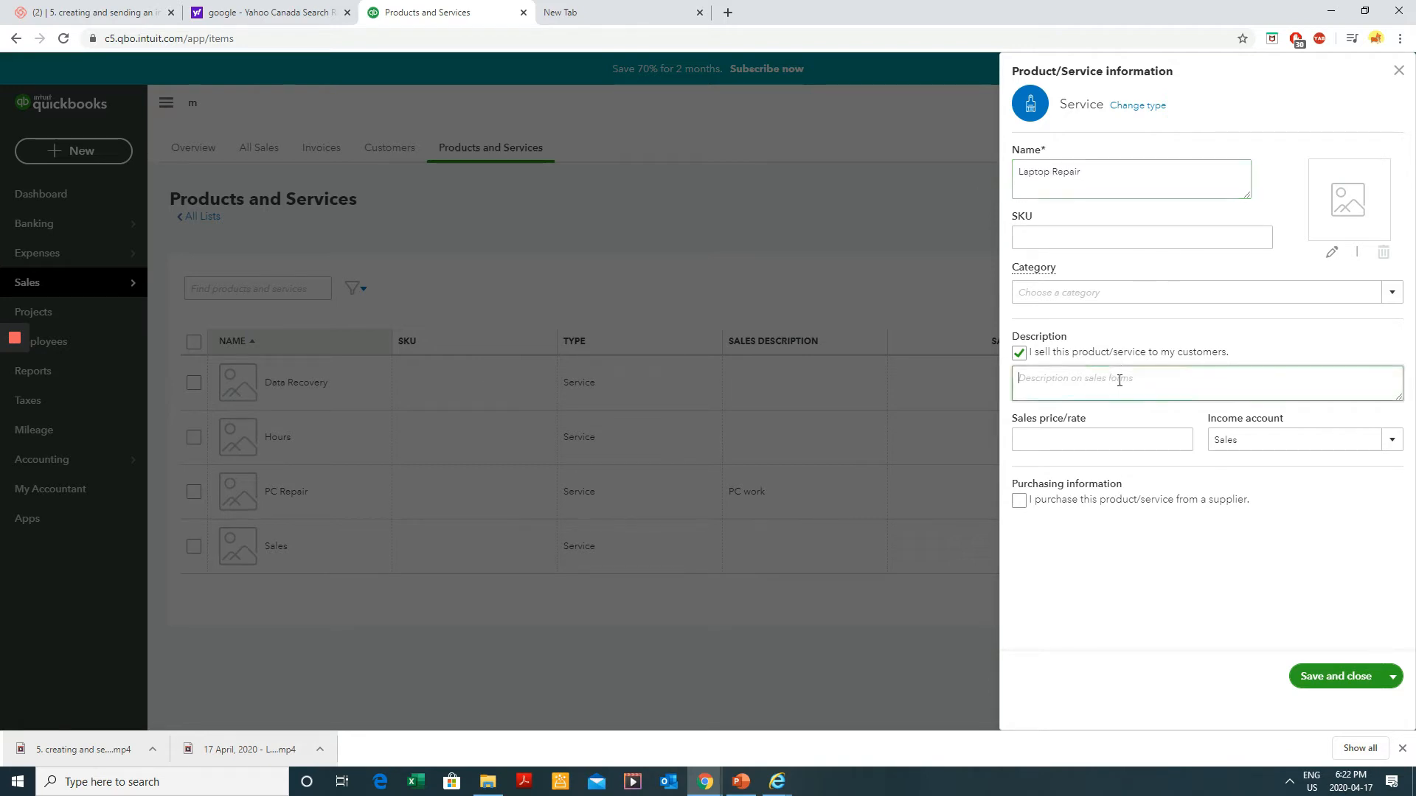
pyautogui.hotkey('ctrl', 'v')
# - Set the Laptop Repair sales price to 60, keep Sales as the income account and save the item
pyautogui.click(1135, 439)
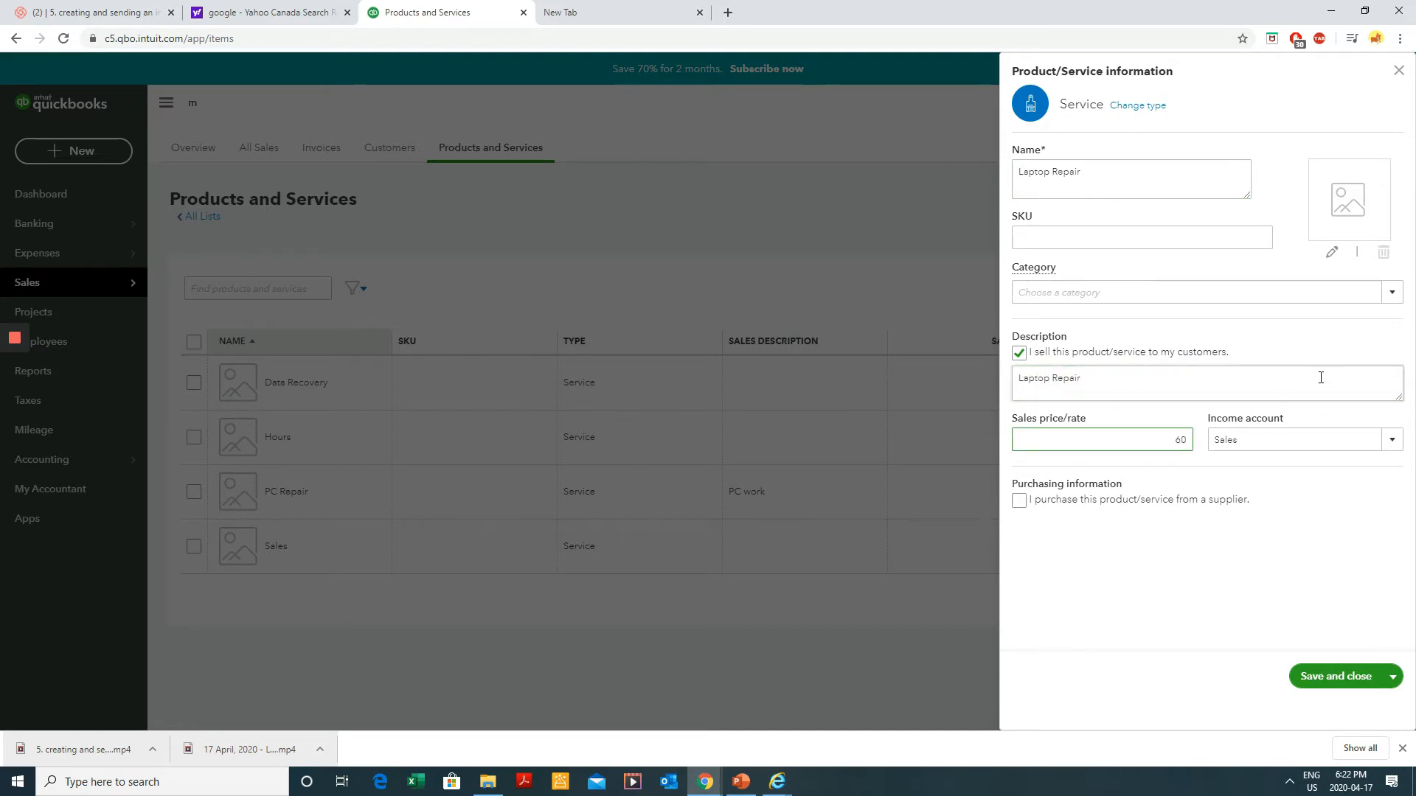
pyautogui.press('Tab')
pyautogui.click(1358, 439)
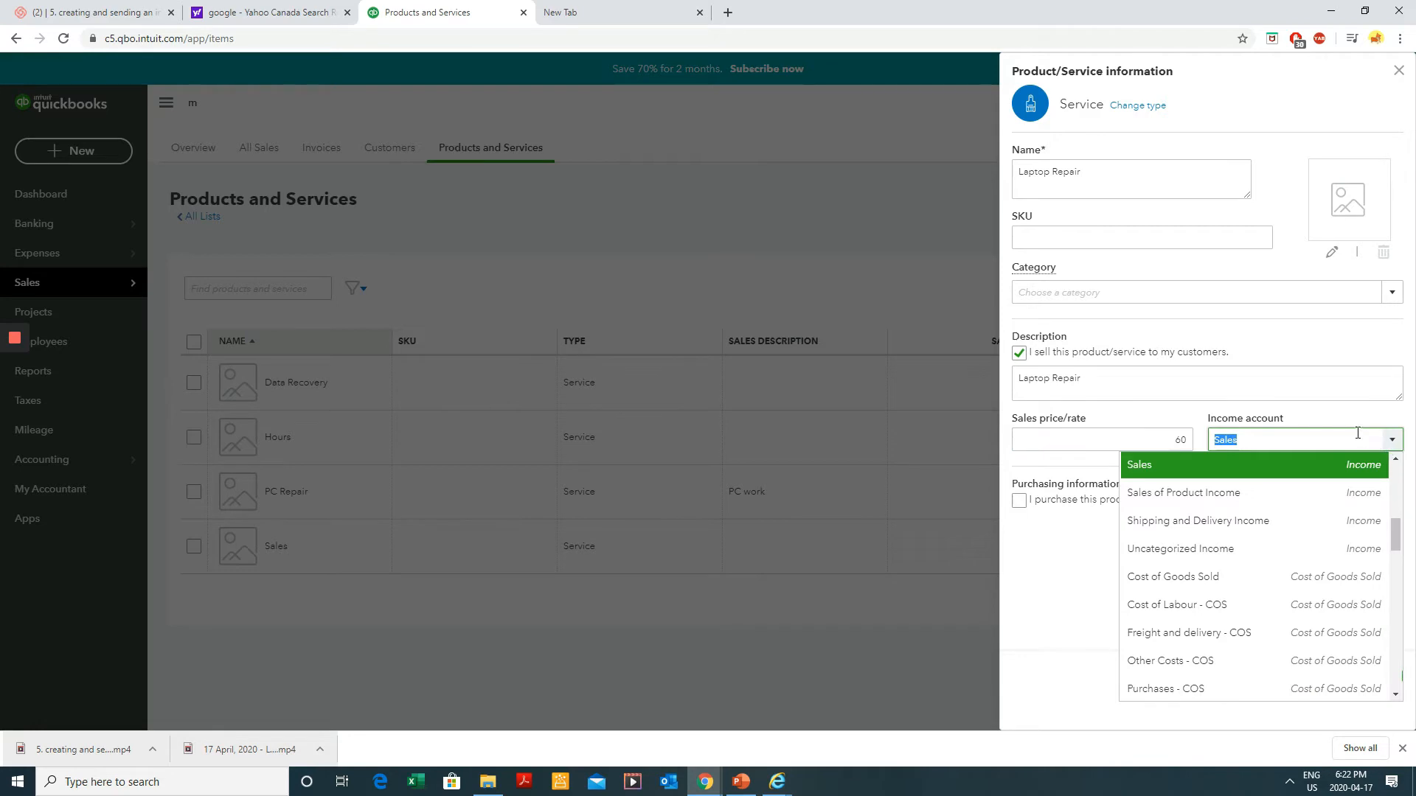
pyautogui.click(1062, 569)
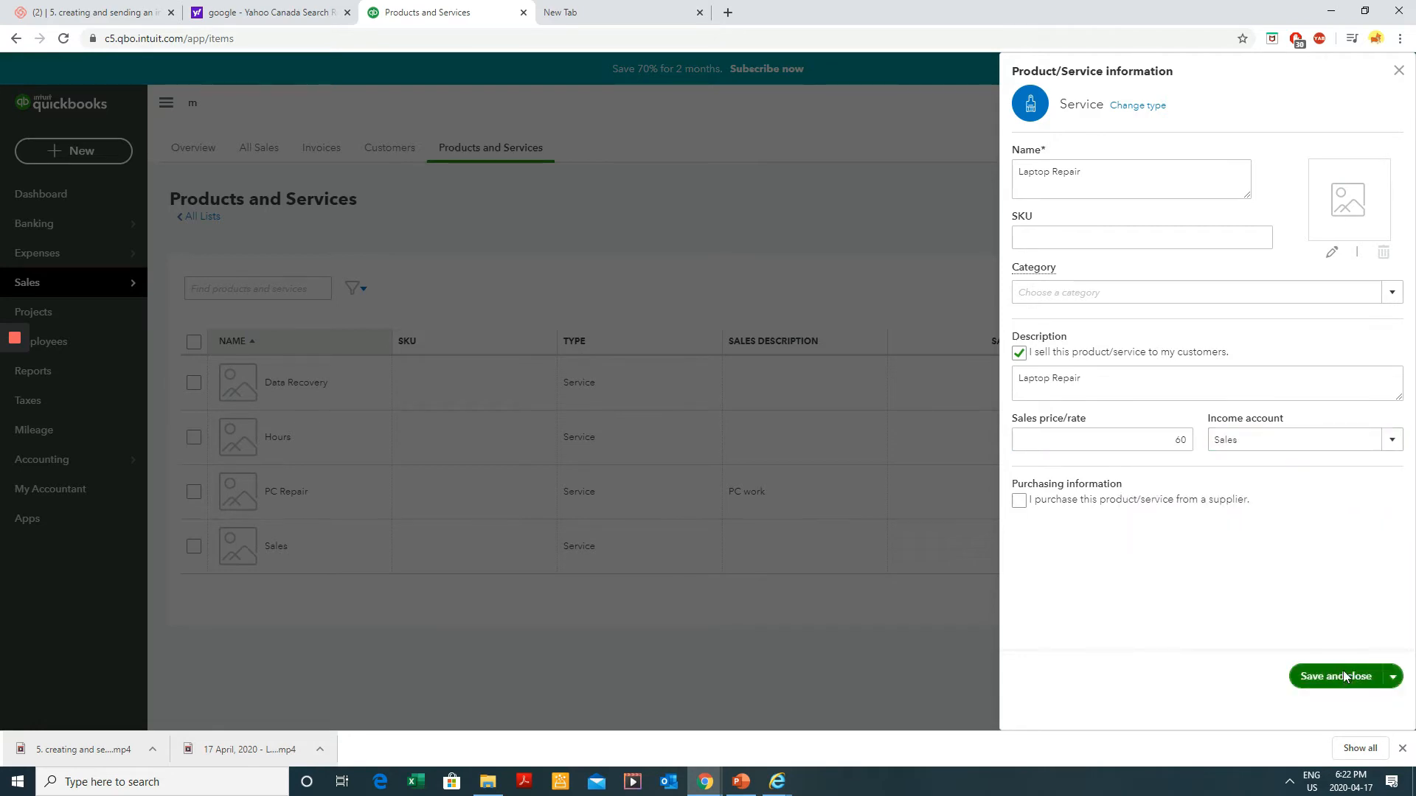
pyautogui.click(1343, 676)
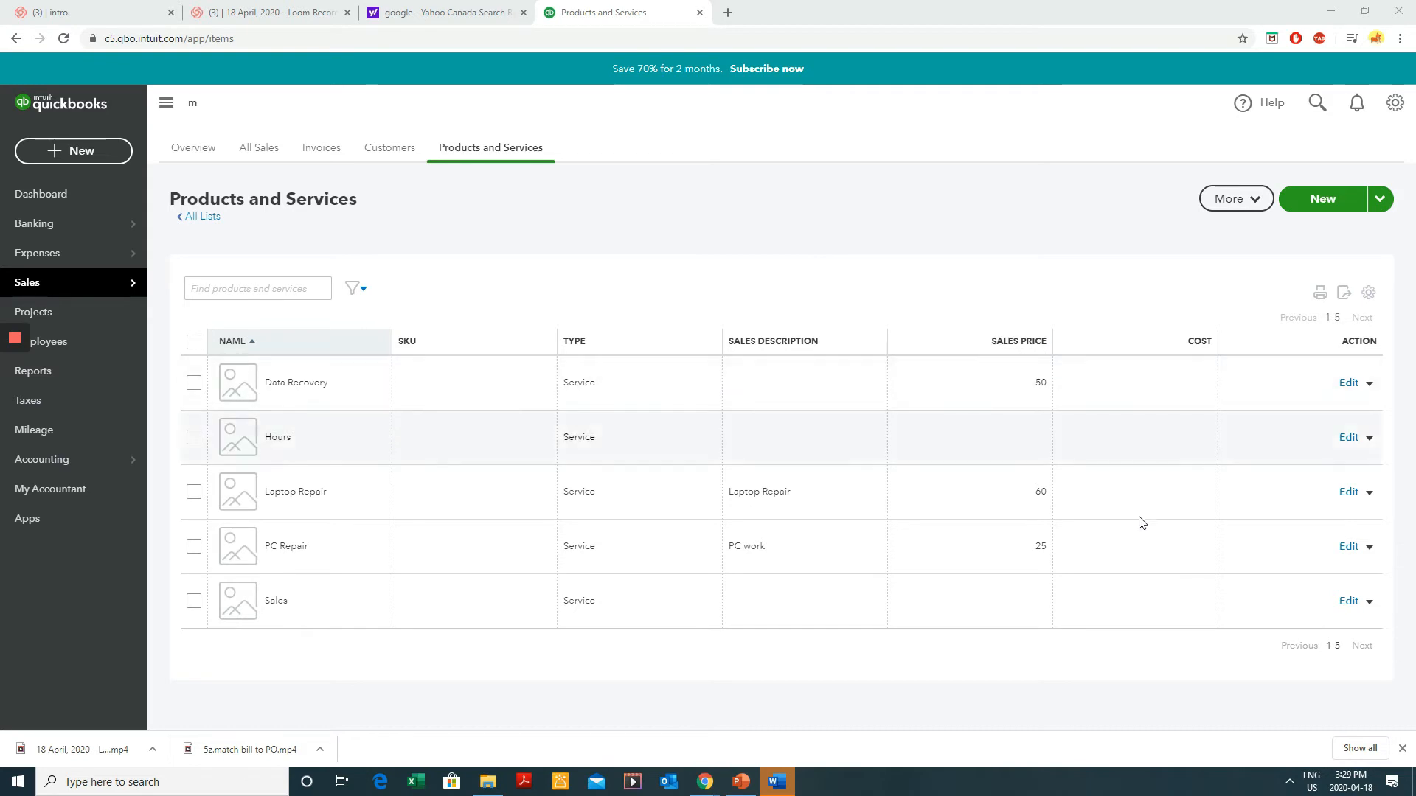
# - Open the Data Recovery item for editing and mark it as purchased from a supplier
pyautogui.hotkey('ctrl', '+')
pyautogui.hotkey('ctrl', '+')
pyautogui.scroll(-1, 1069, 421)
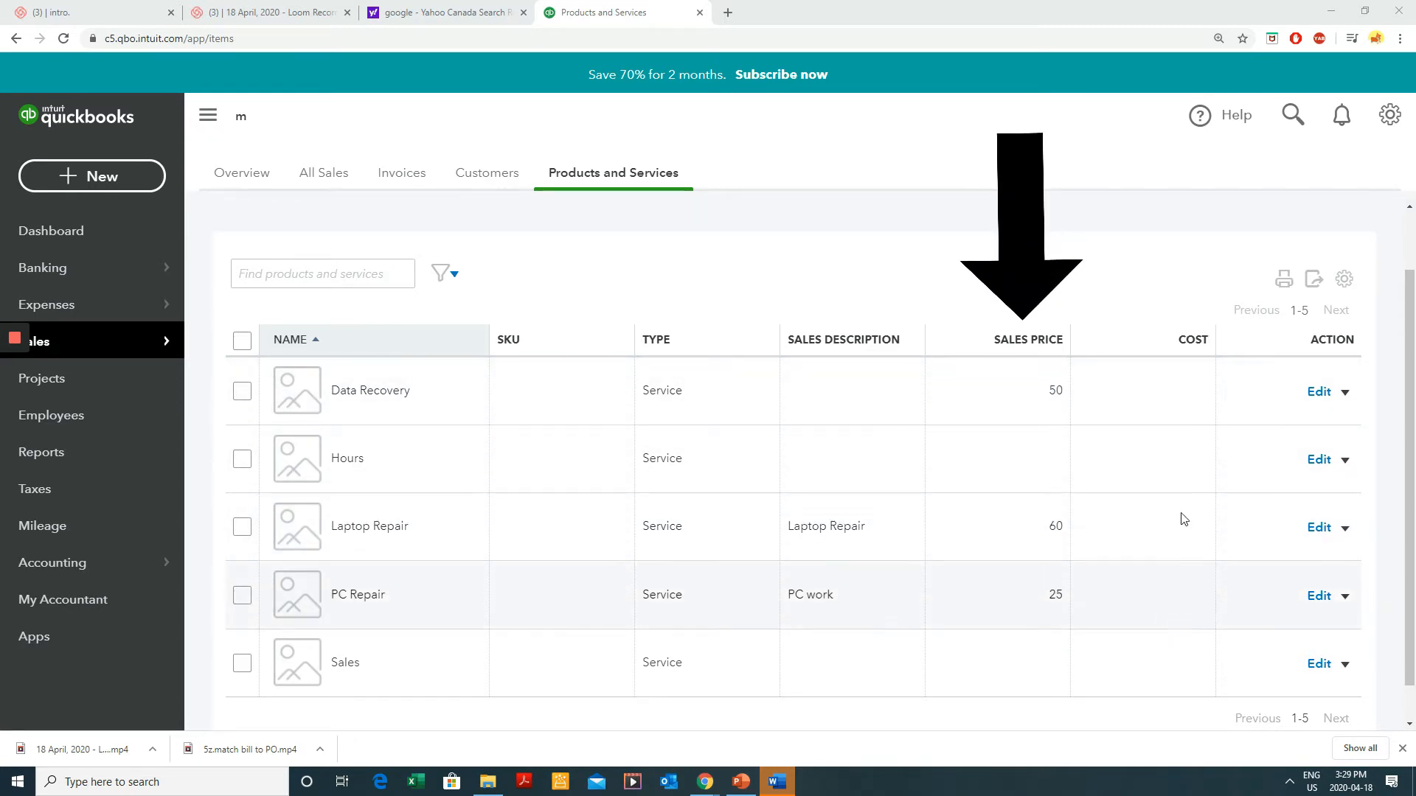
pyautogui.hotkey('ctrl', '-')
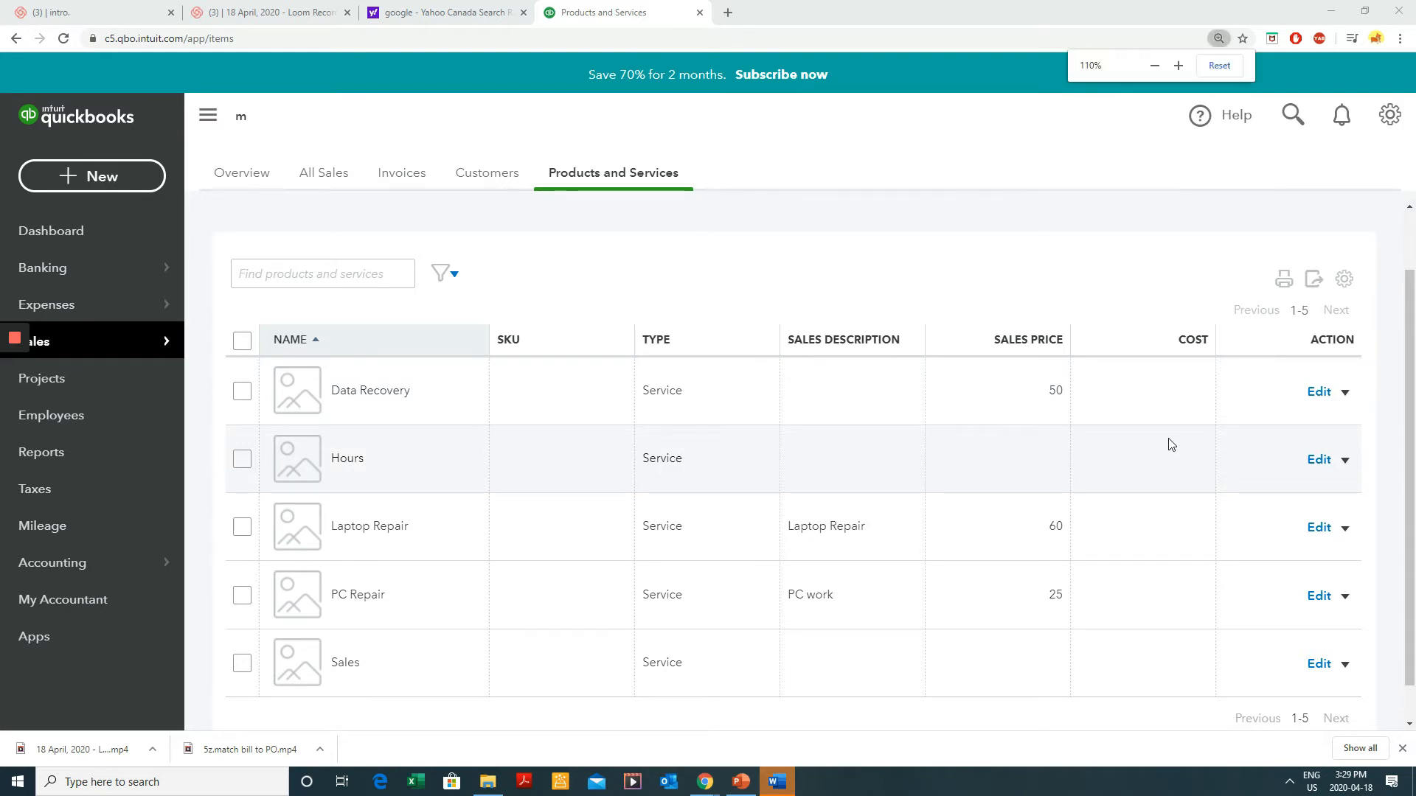
pyautogui.click(1330, 403)
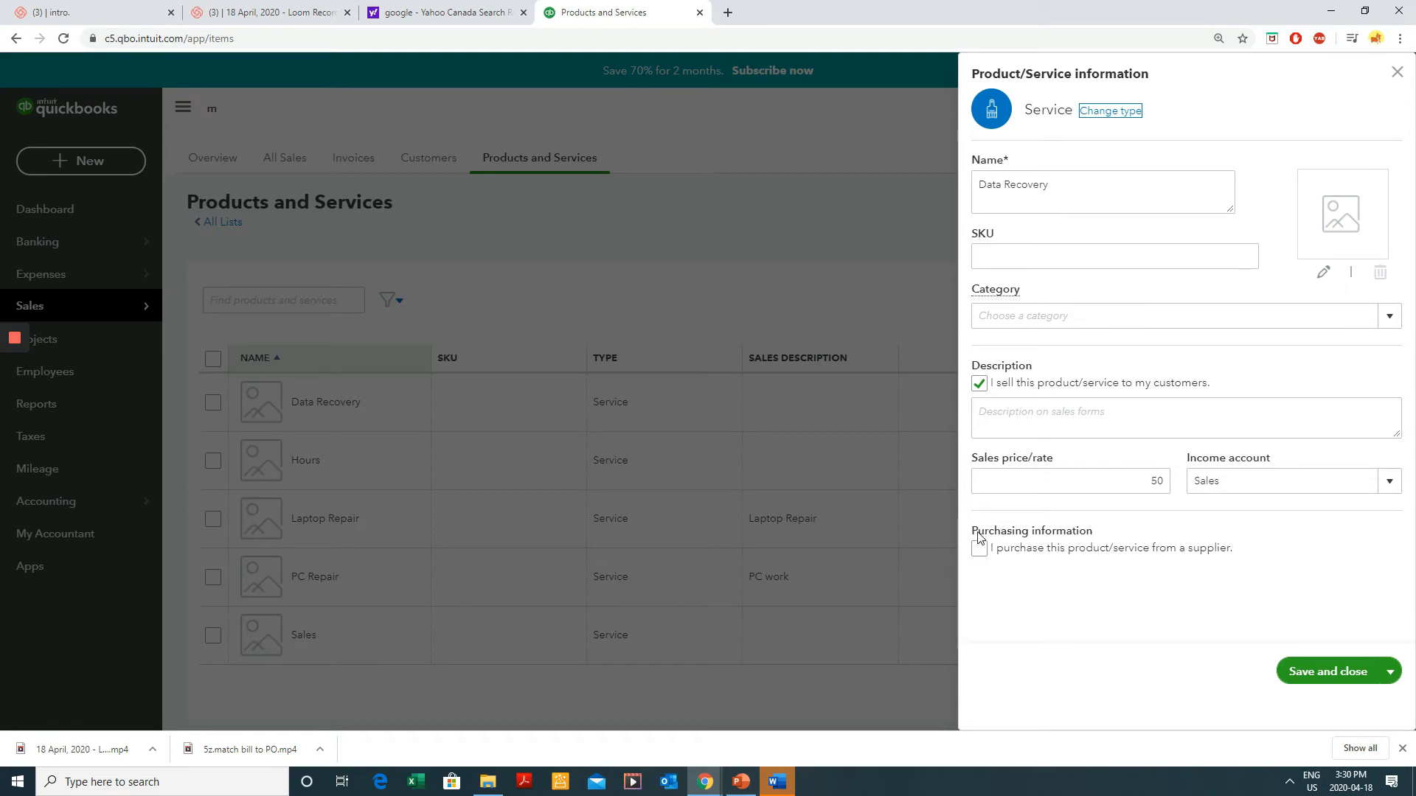
pyautogui.moveTo(978, 533); pyautogui.dragTo(1095, 533)
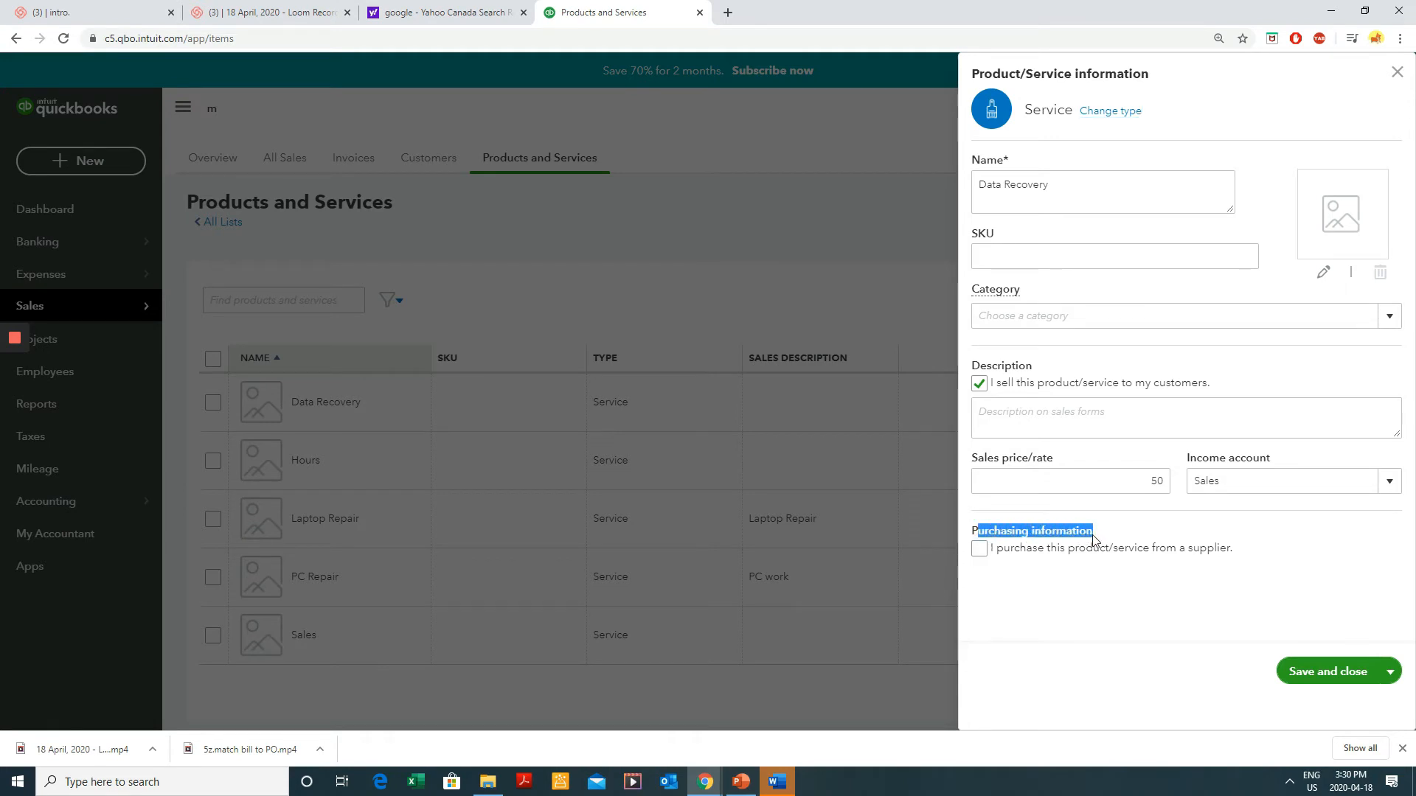
pyautogui.click(980, 550)
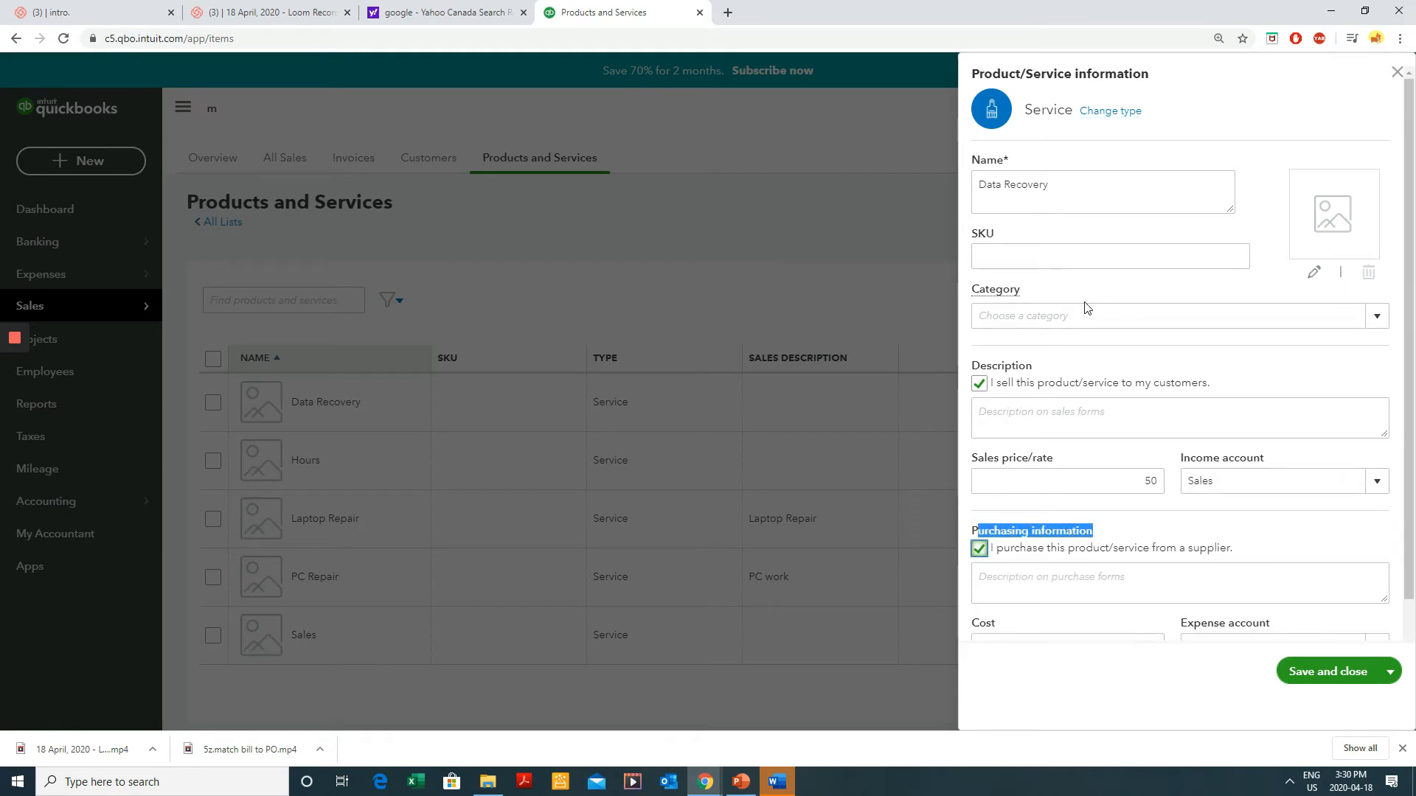
pyautogui.scroll(-1, 1086, 307)
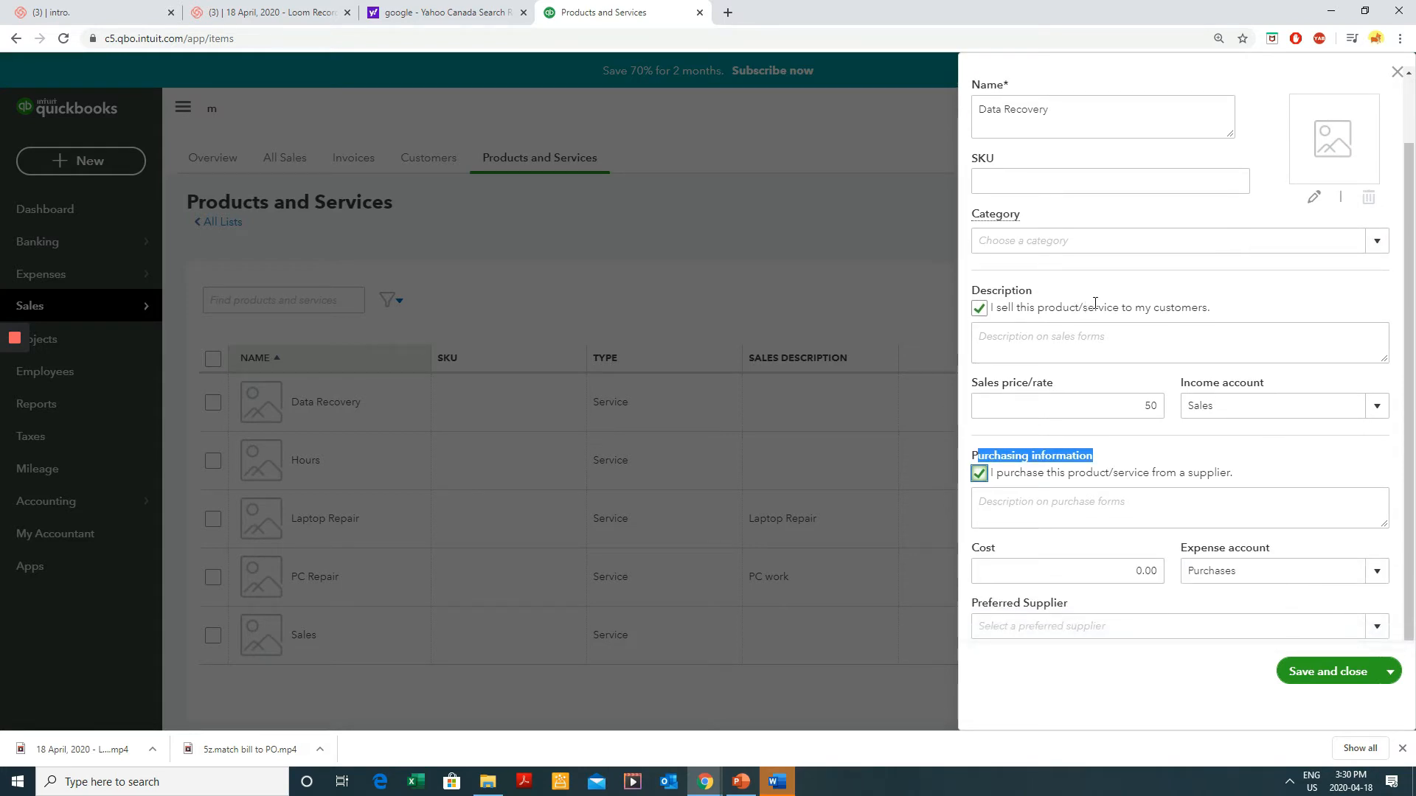
# - Set the Data Recovery purchase cost to 30, keep Purchases as the expense account and save the item
pyautogui.click(1048, 559)
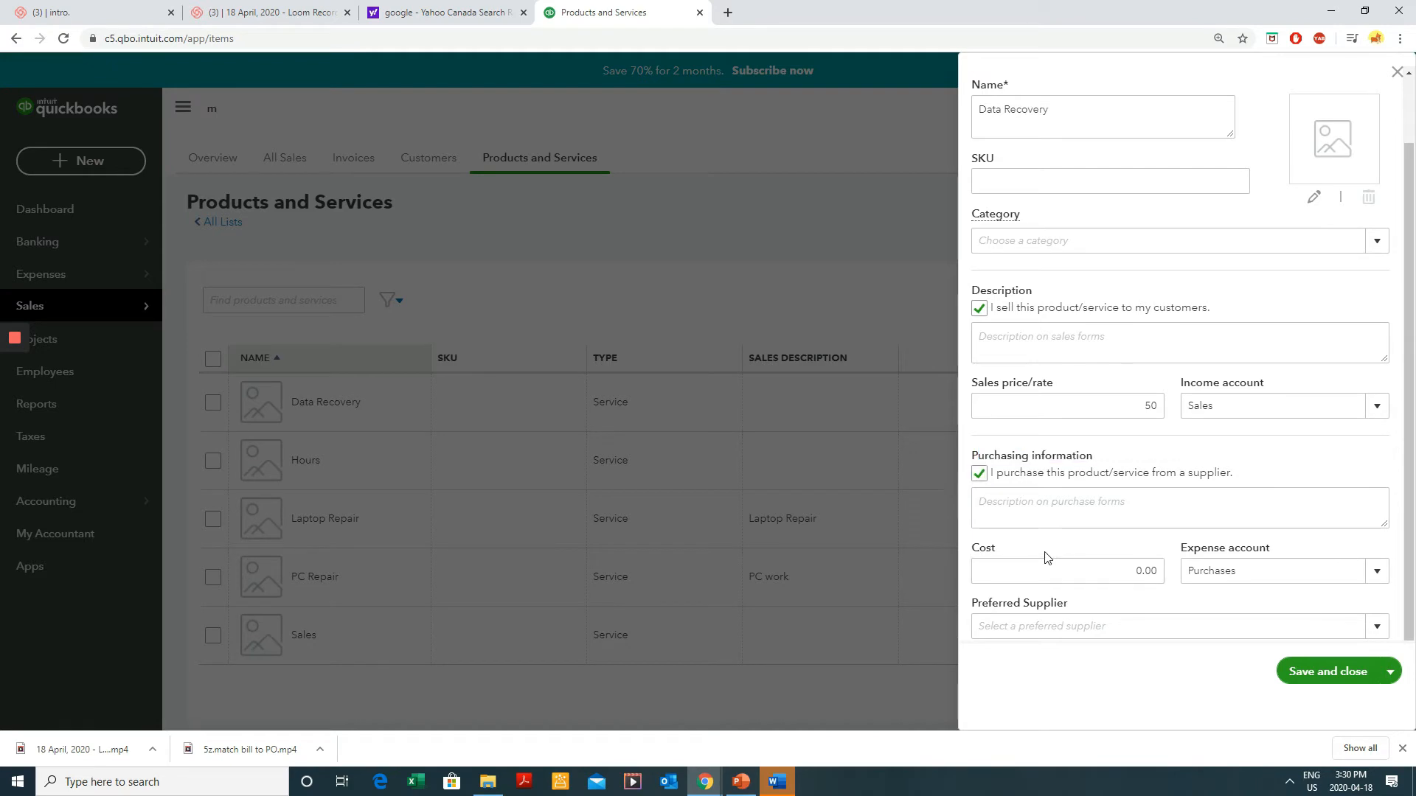
pyautogui.doubleClick(982, 548)
pyautogui.click(1119, 570)
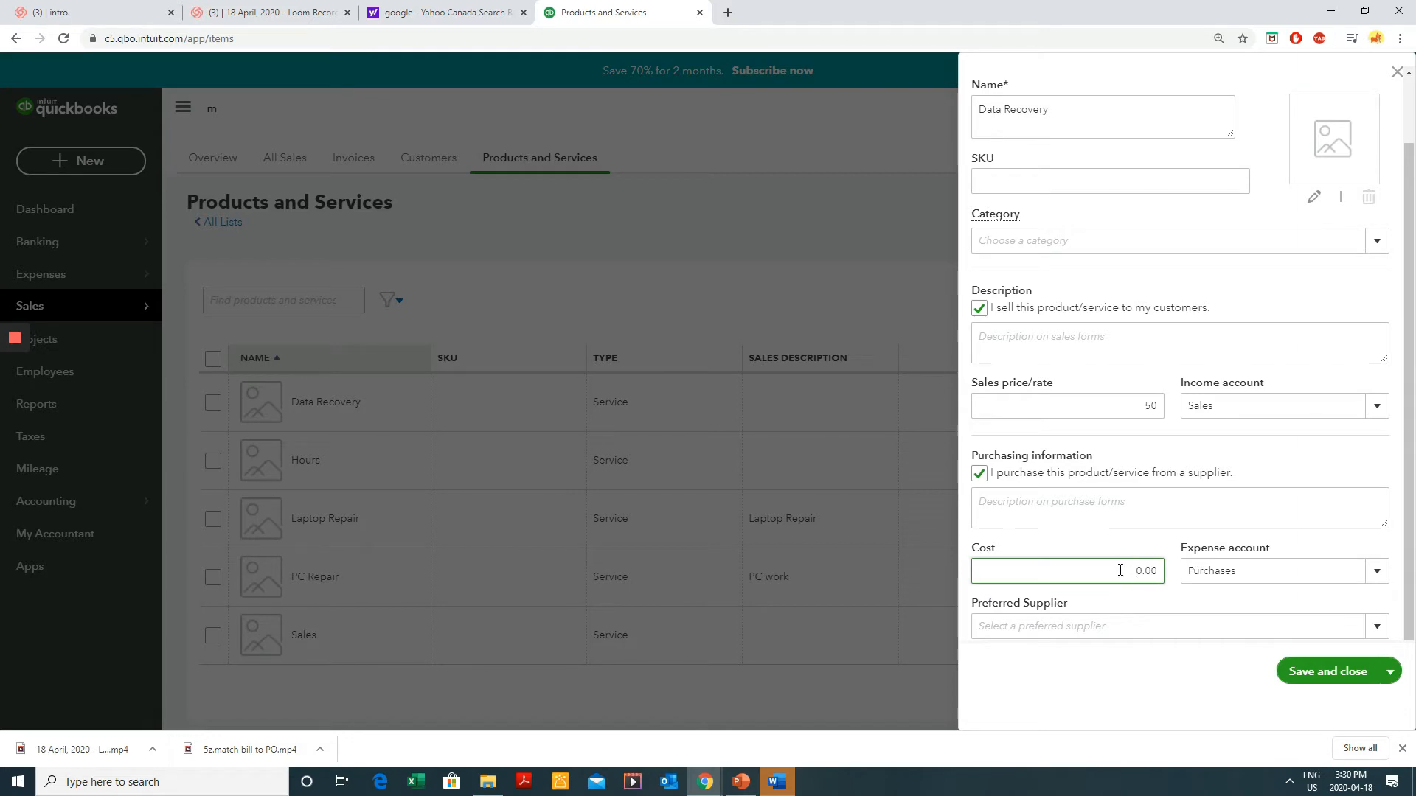
pyautogui.scroll(1, 1124, 566)
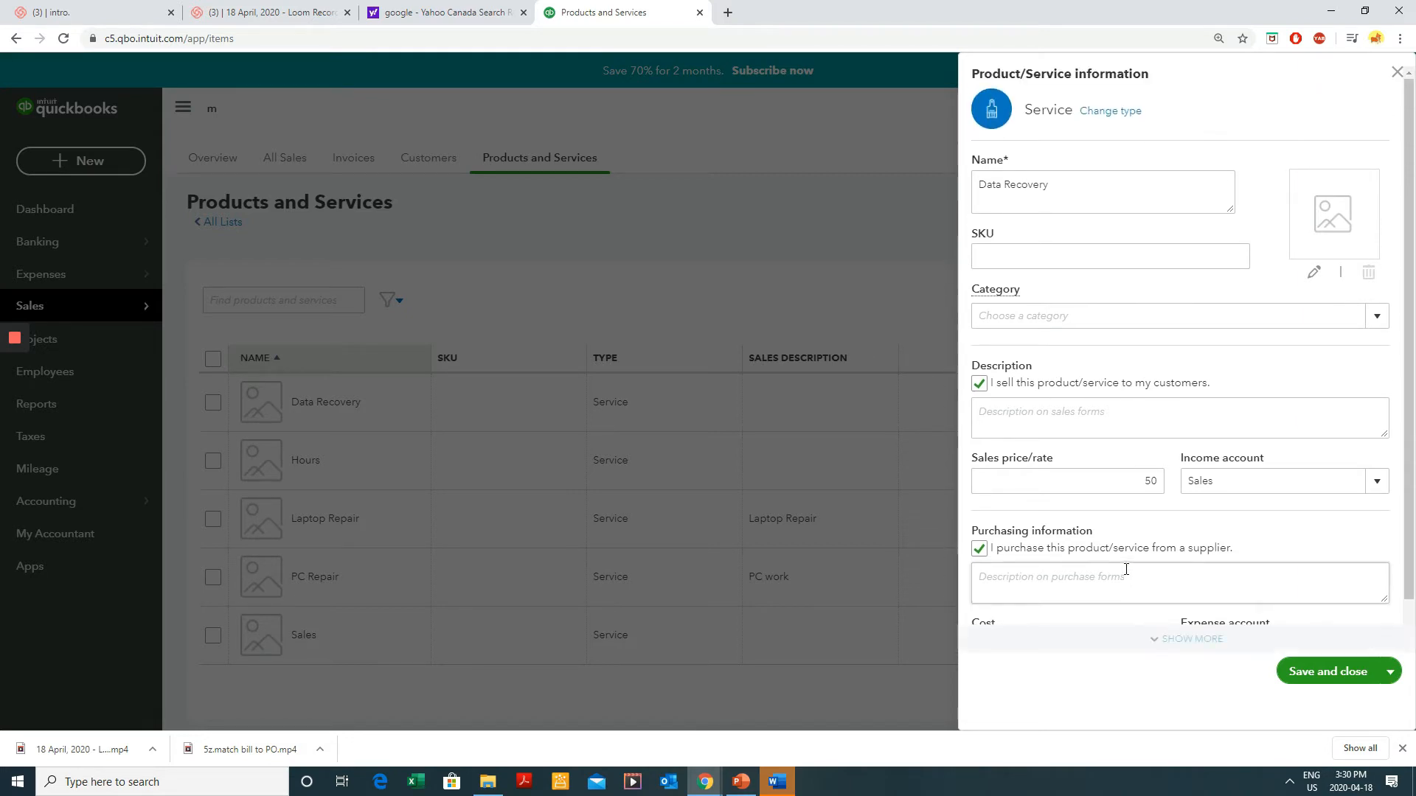
pyautogui.scroll(-1, 1166, 283)
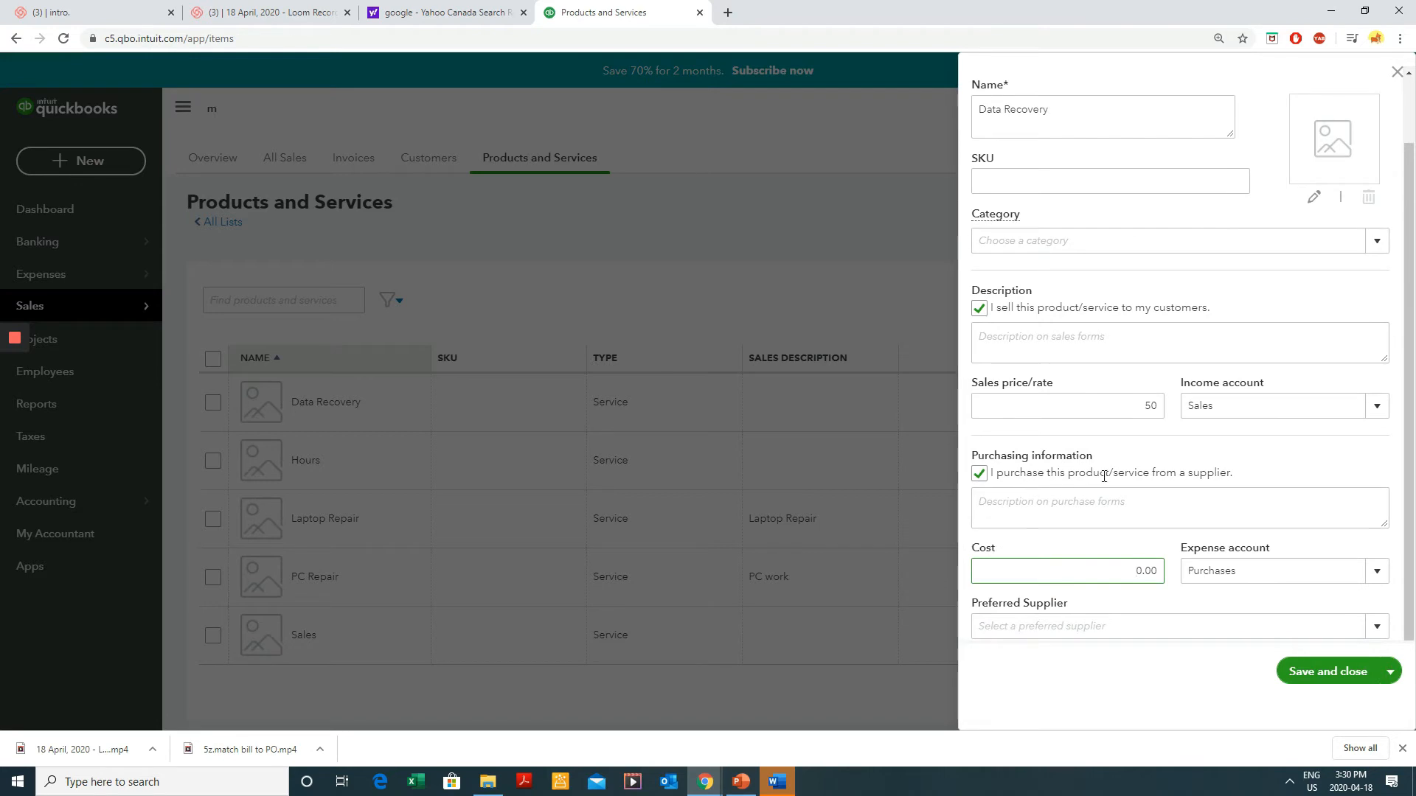
pyautogui.hotkey('ctrl', 'a')
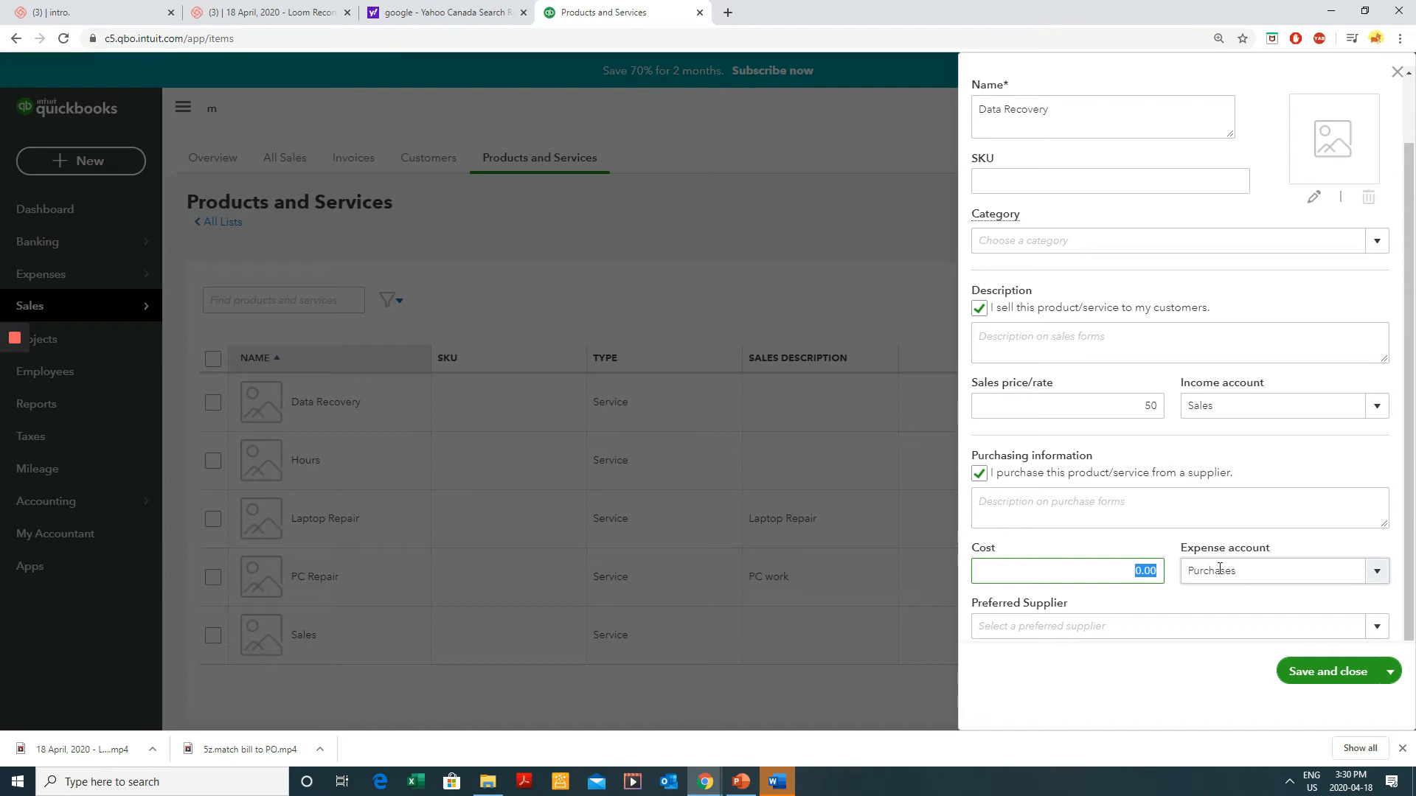
pyautogui.write('30')
pyautogui.click(1373, 579)
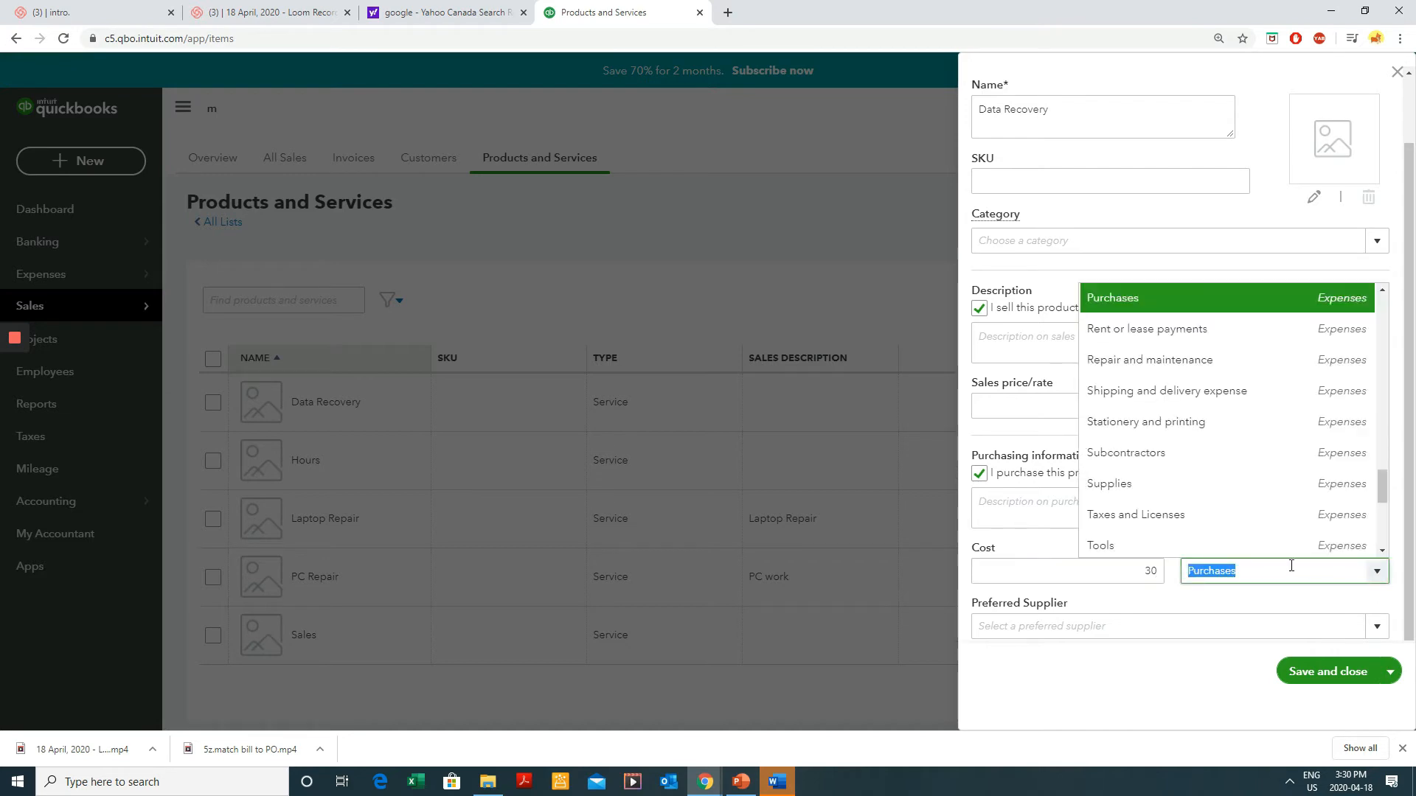
pyautogui.click(1114, 599)
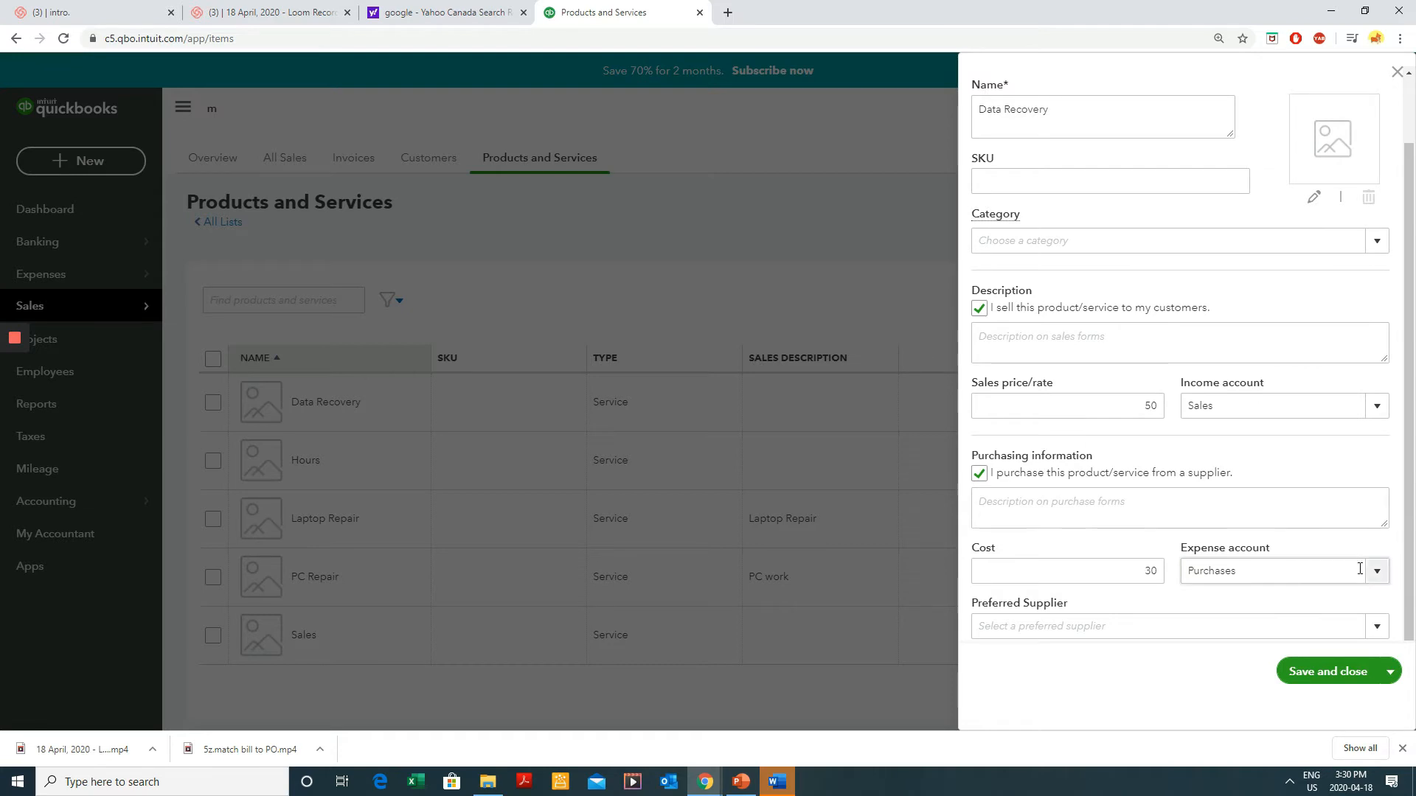
pyautogui.click(1325, 678)
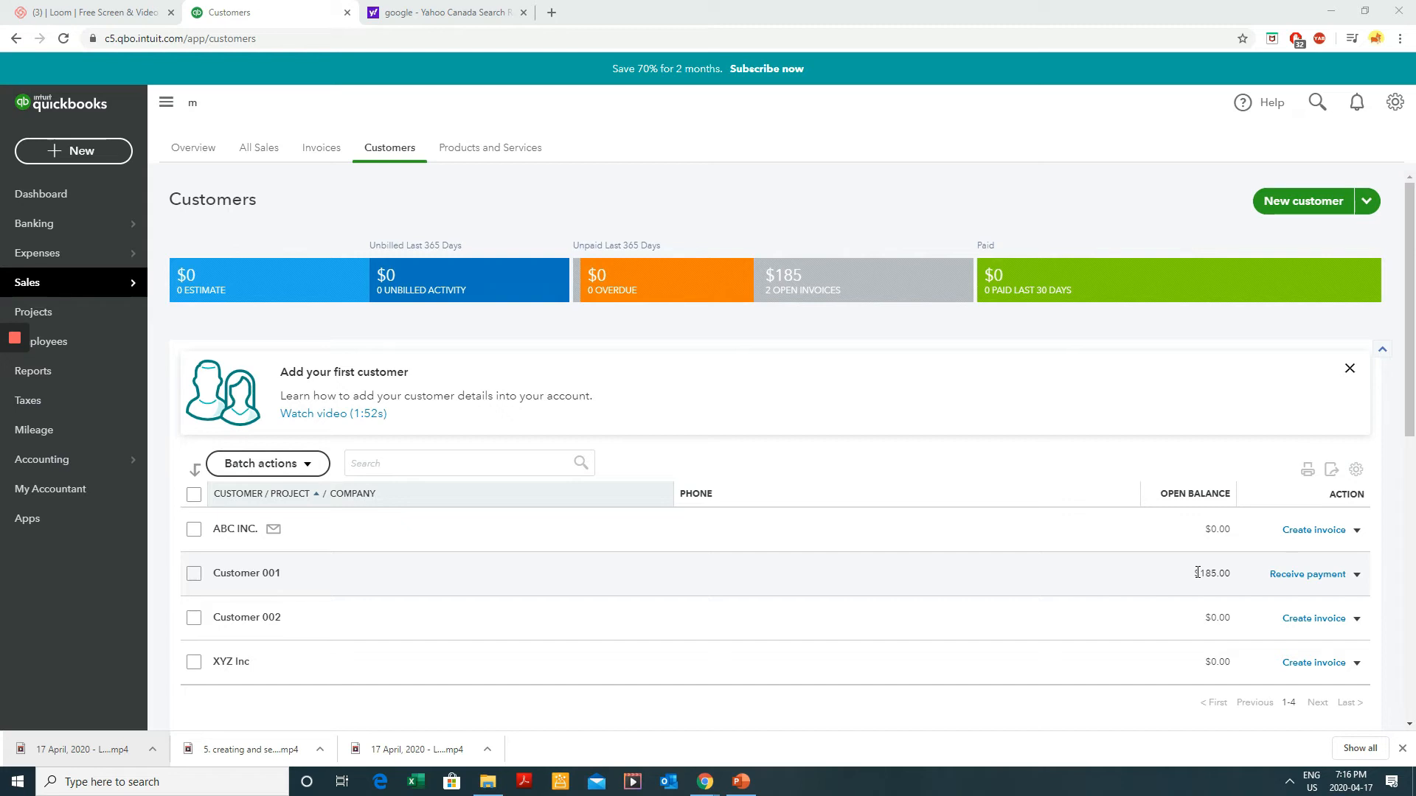
# - From the customer list, start receiving a payment from Customer 001 and set the payment date to 17/04/2020
pyautogui.click(1304, 579)
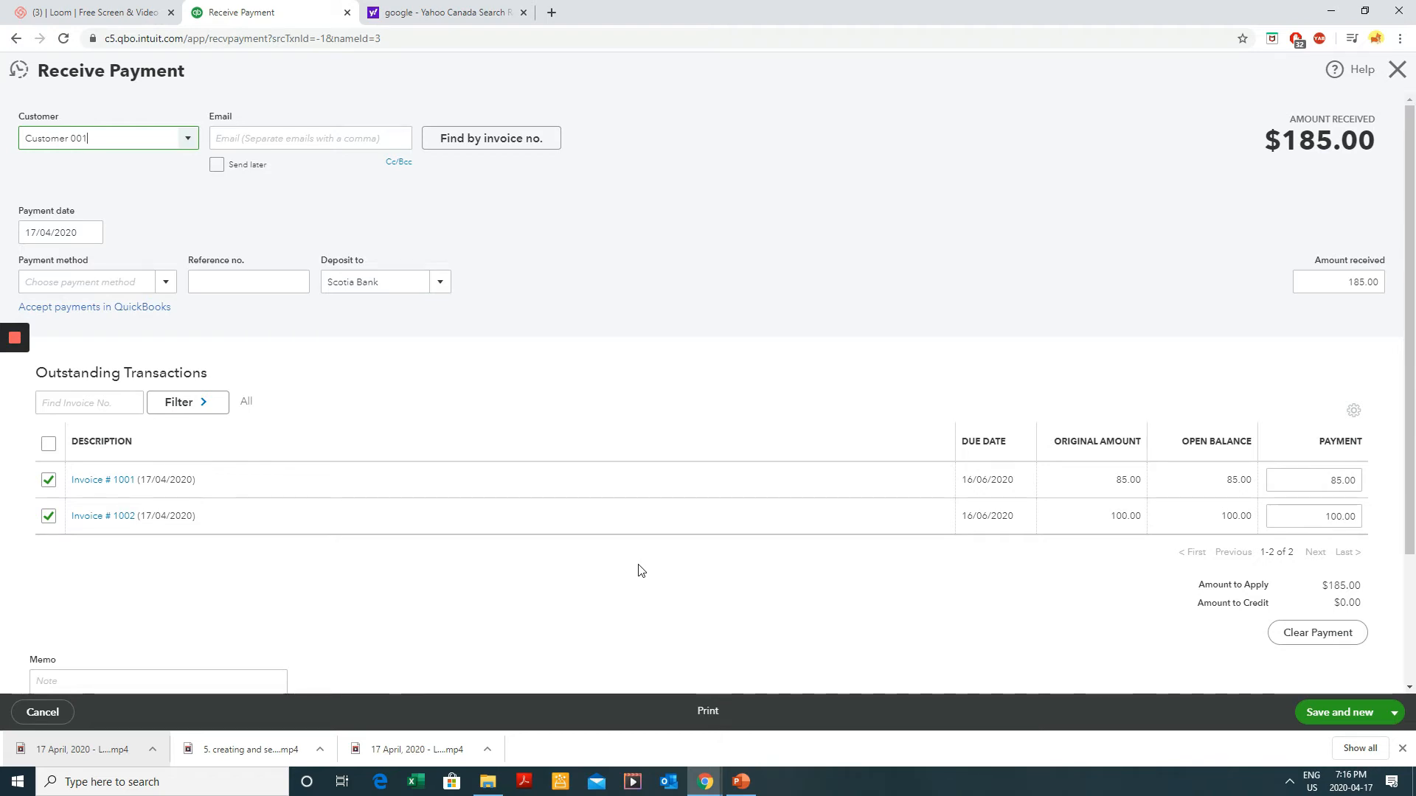
pyautogui.click(83, 229)
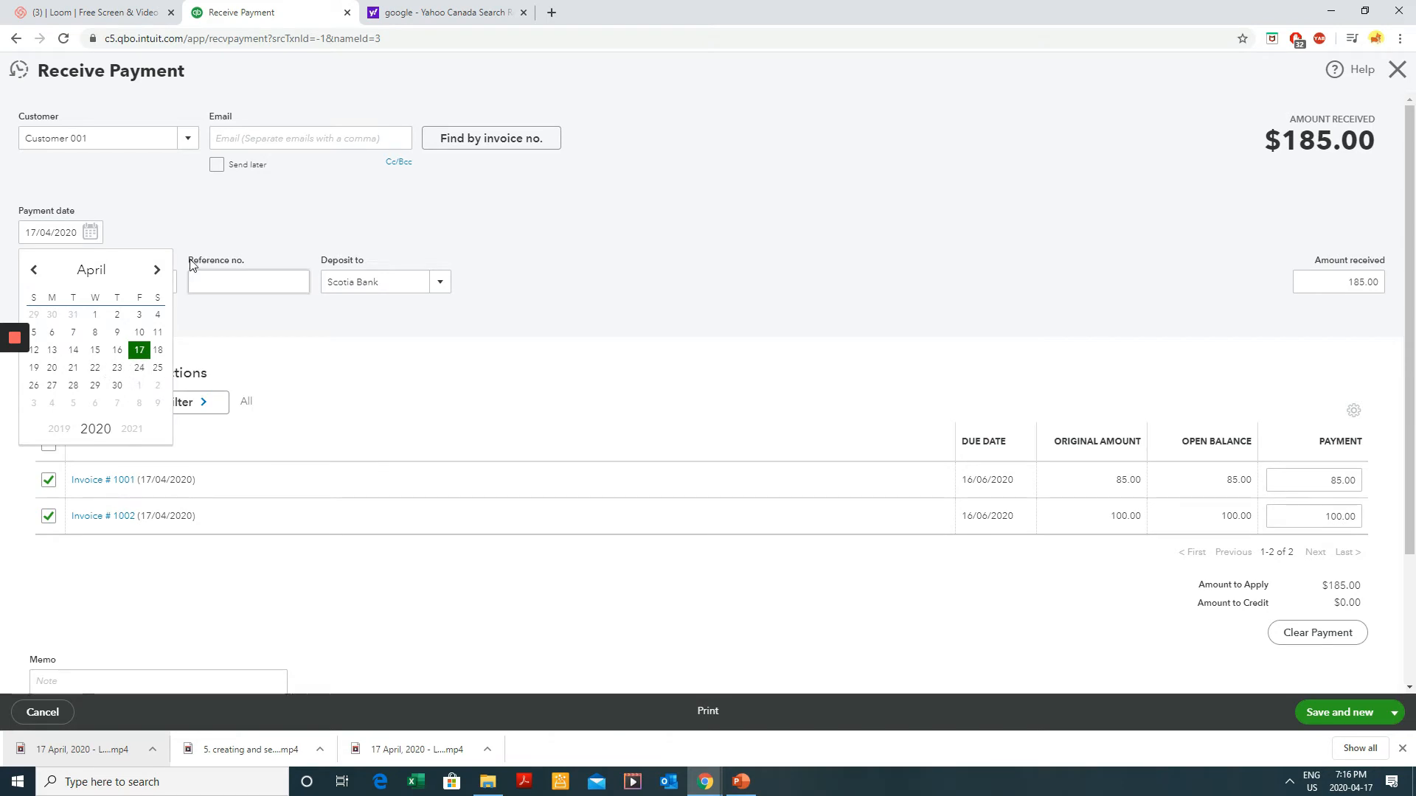
pyautogui.click(146, 352)
# - Open the payment method choices for the Customer 001 payment
pyautogui.click(157, 284)
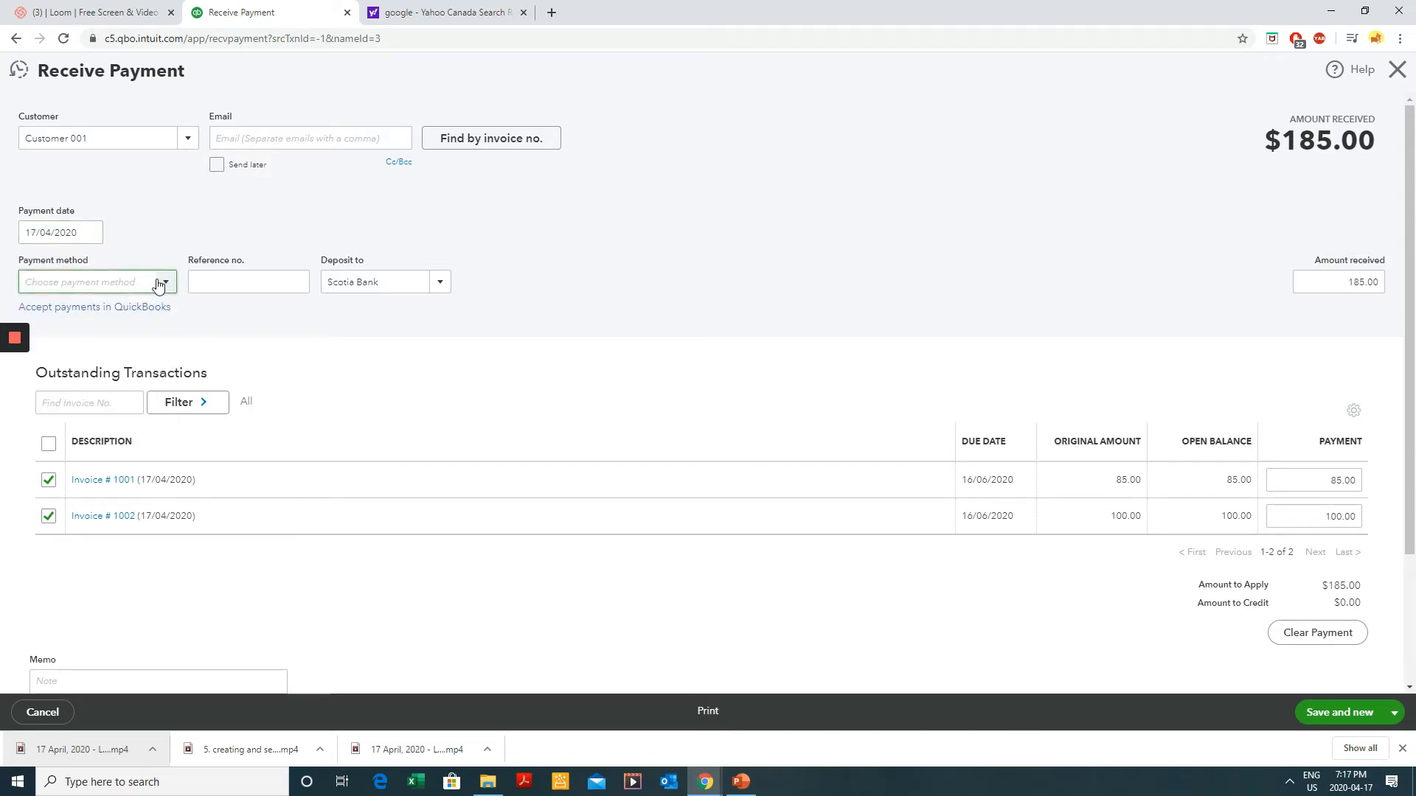
pyautogui.click(163, 283)
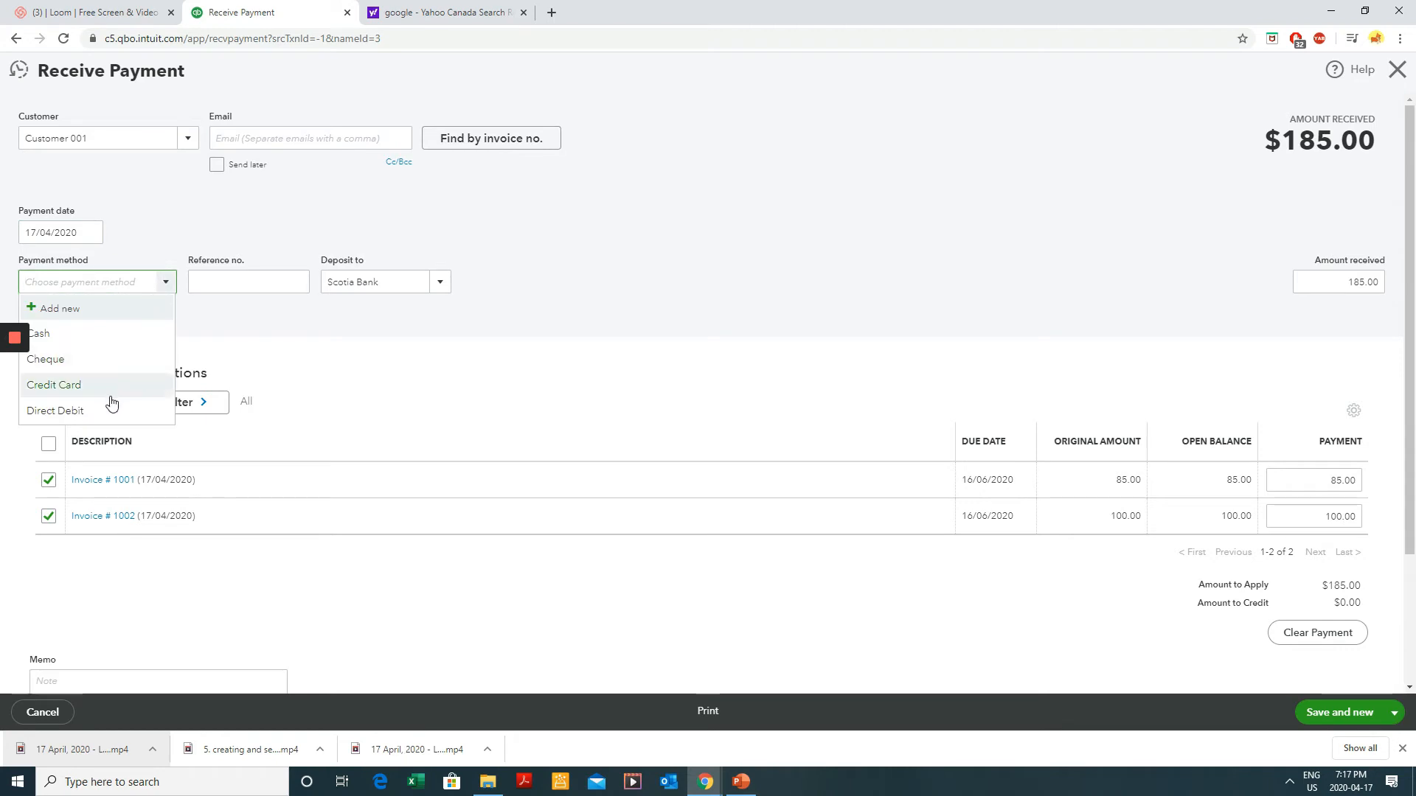
# - Set Customer 001's payment method to Cheque and the reference number to 080
pyautogui.click(96, 362)
pyautogui.click(261, 285)
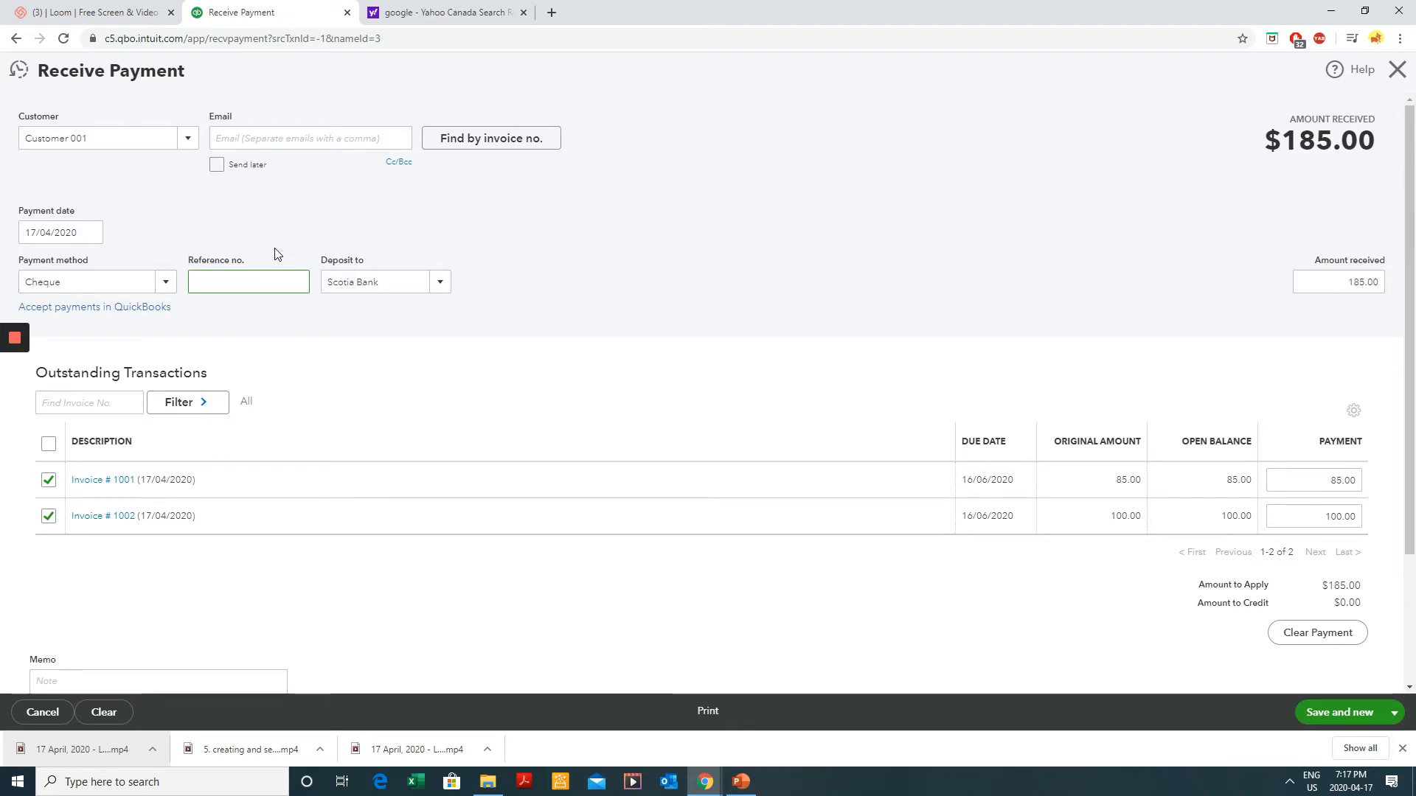
pyautogui.write('080')
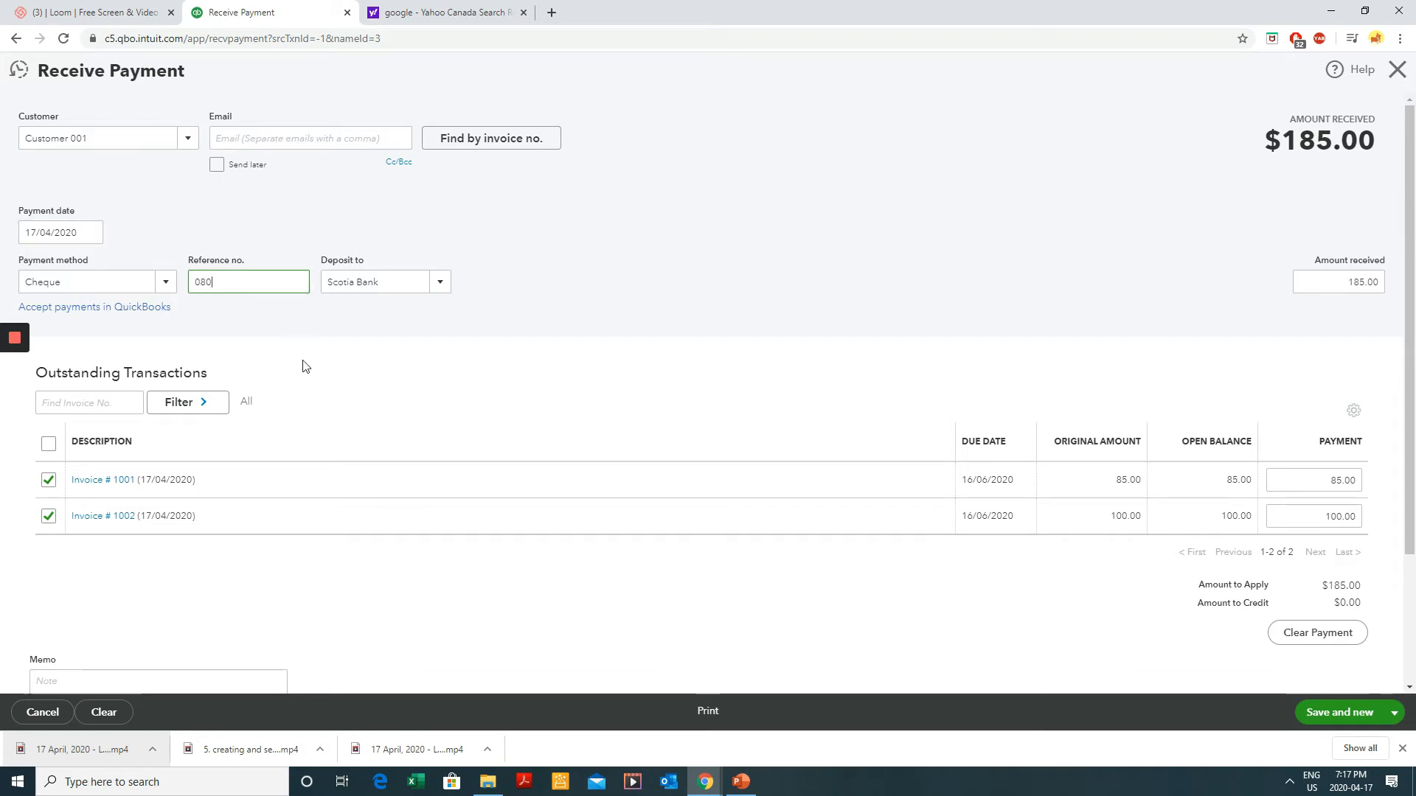
pyautogui.press('Tab')
# - Set the amount received to 85, save the payment and close the payment form
pyautogui.click(1337, 292)
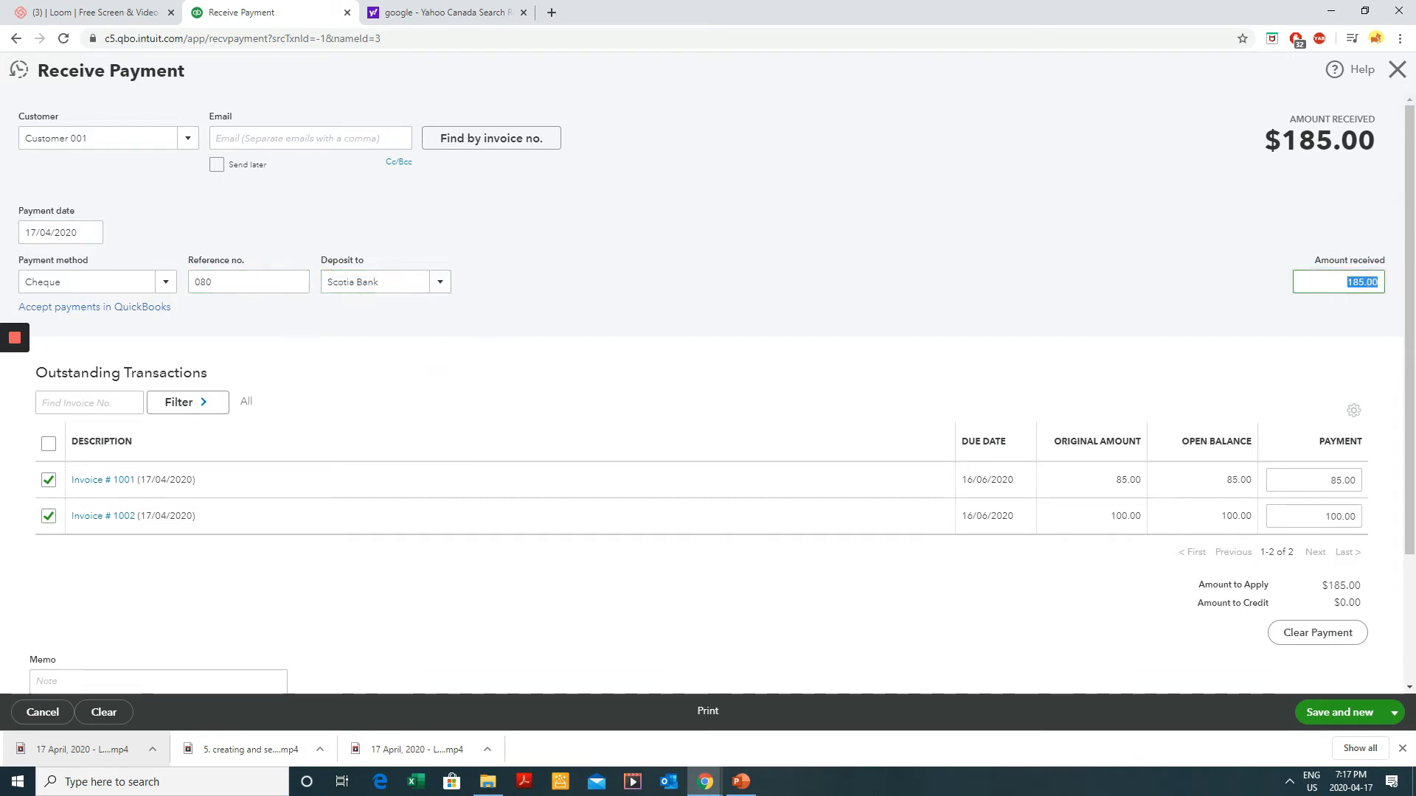
pyautogui.write('85')
pyautogui.press('Tab')
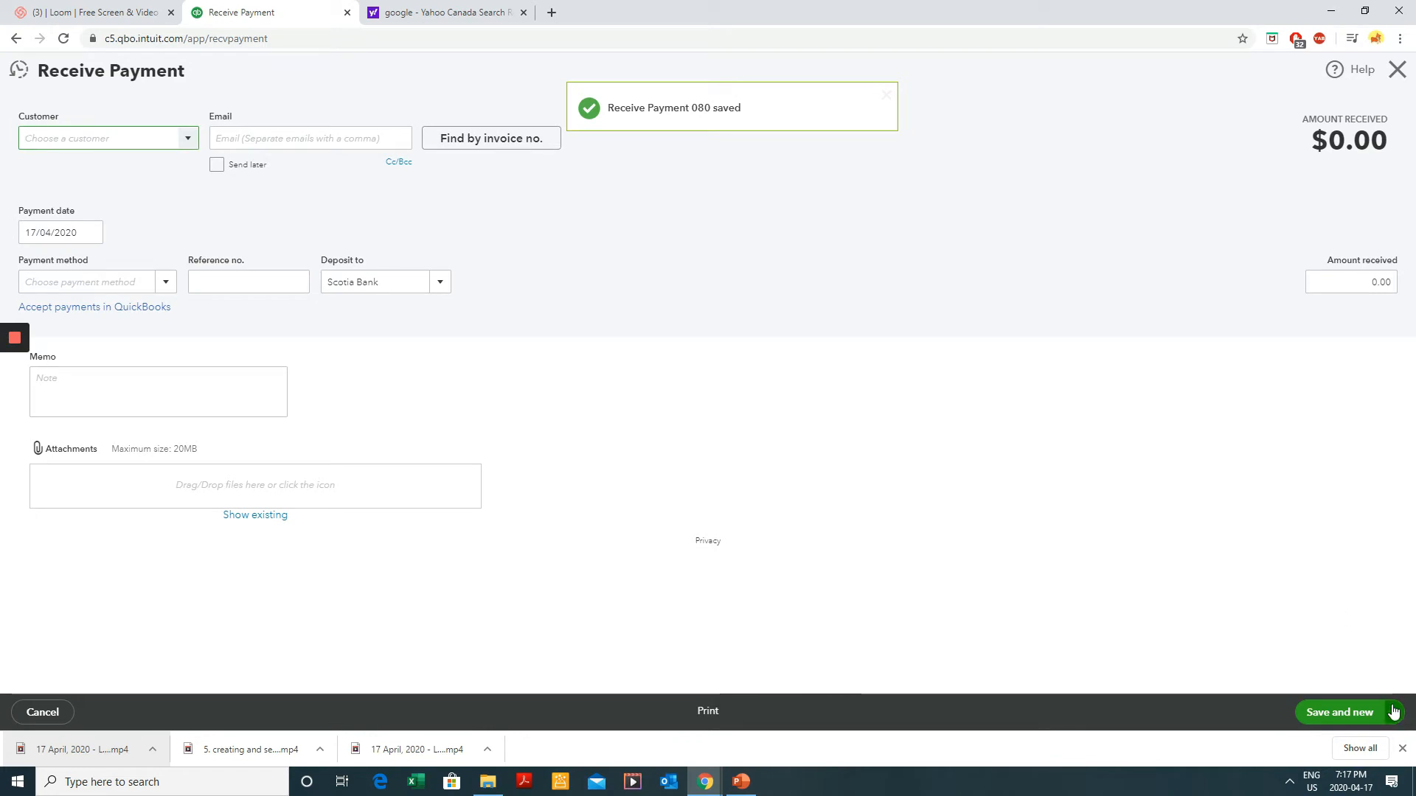
pyautogui.click(1393, 712)
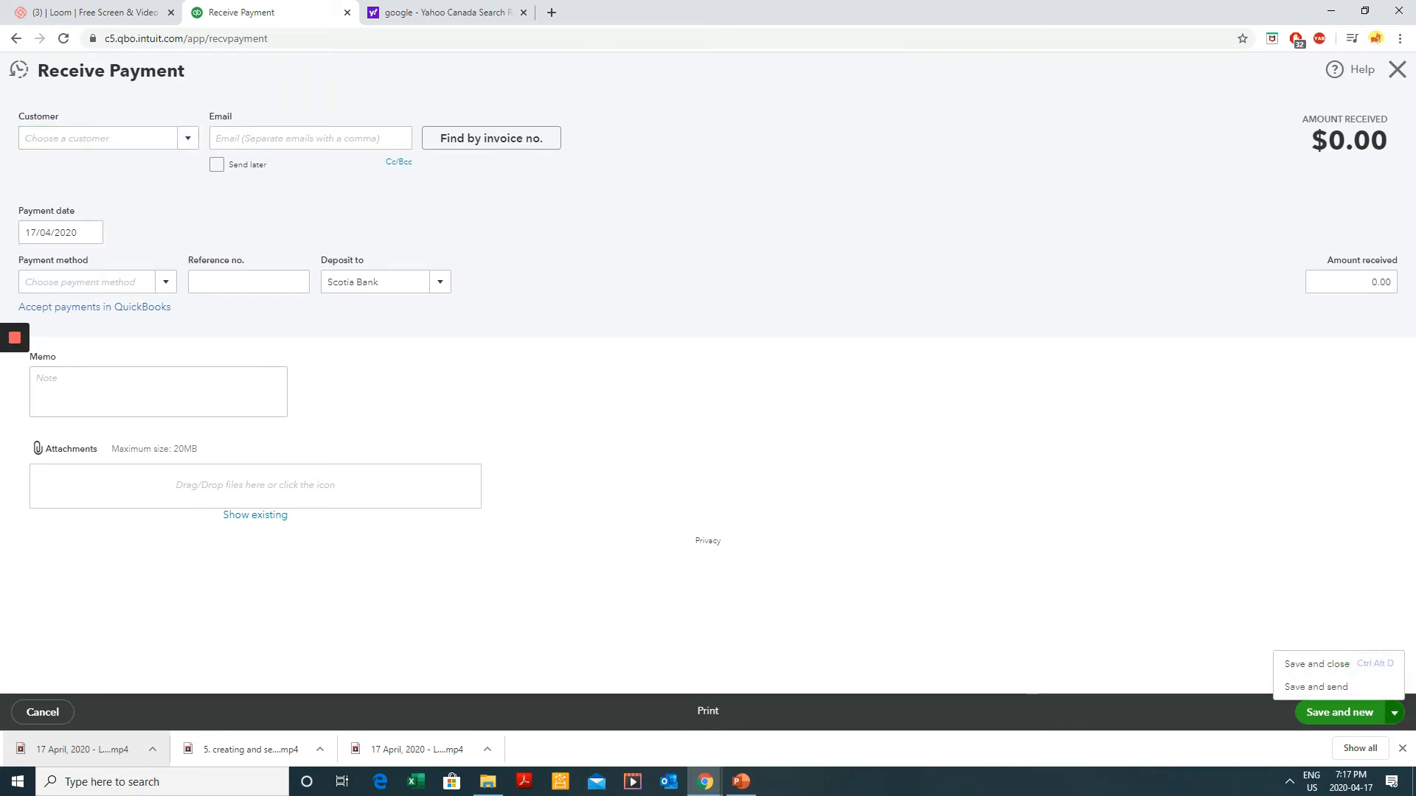
pyautogui.click(1396, 72)
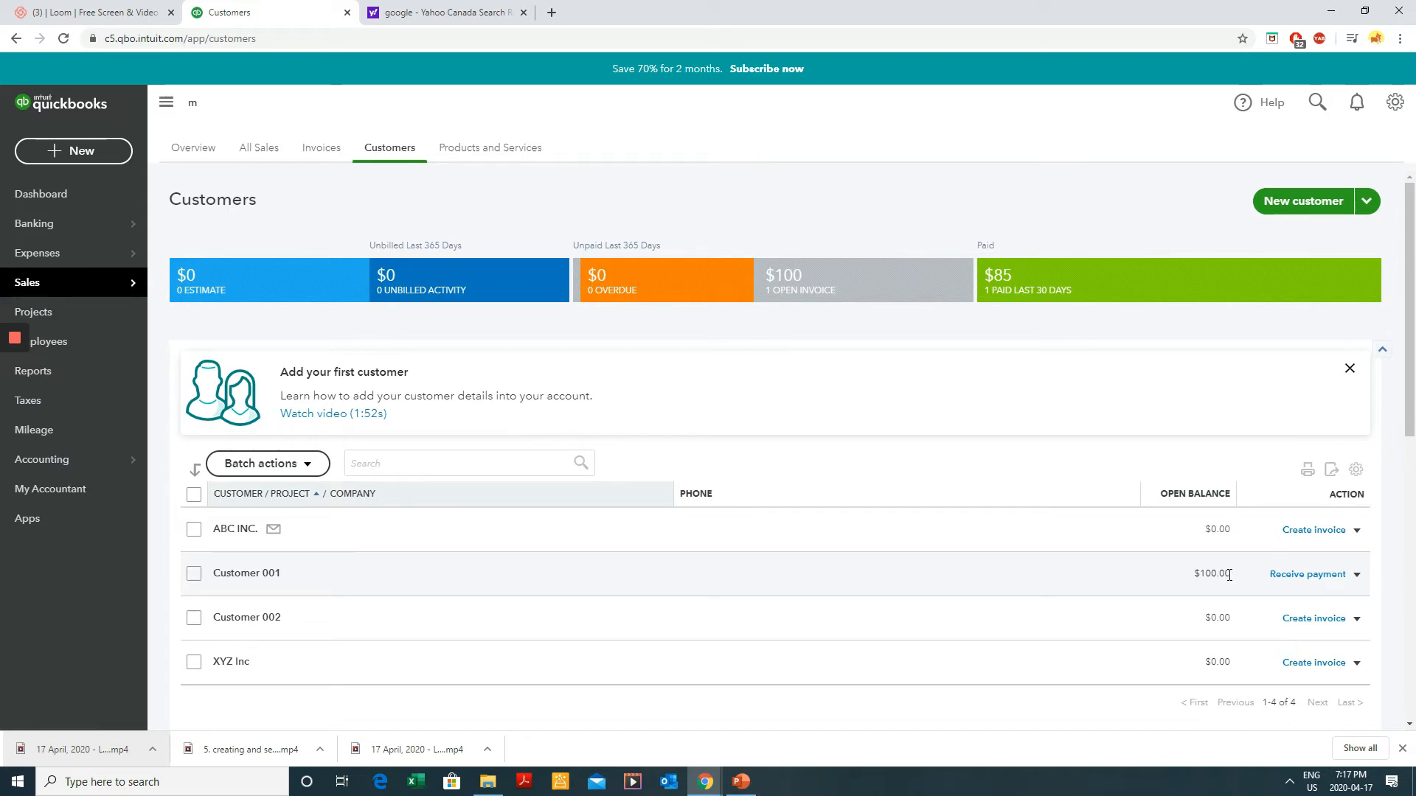
# - Open the banking page and check the action offered for each bank transaction awaiting review
pyautogui.click(95, 202)
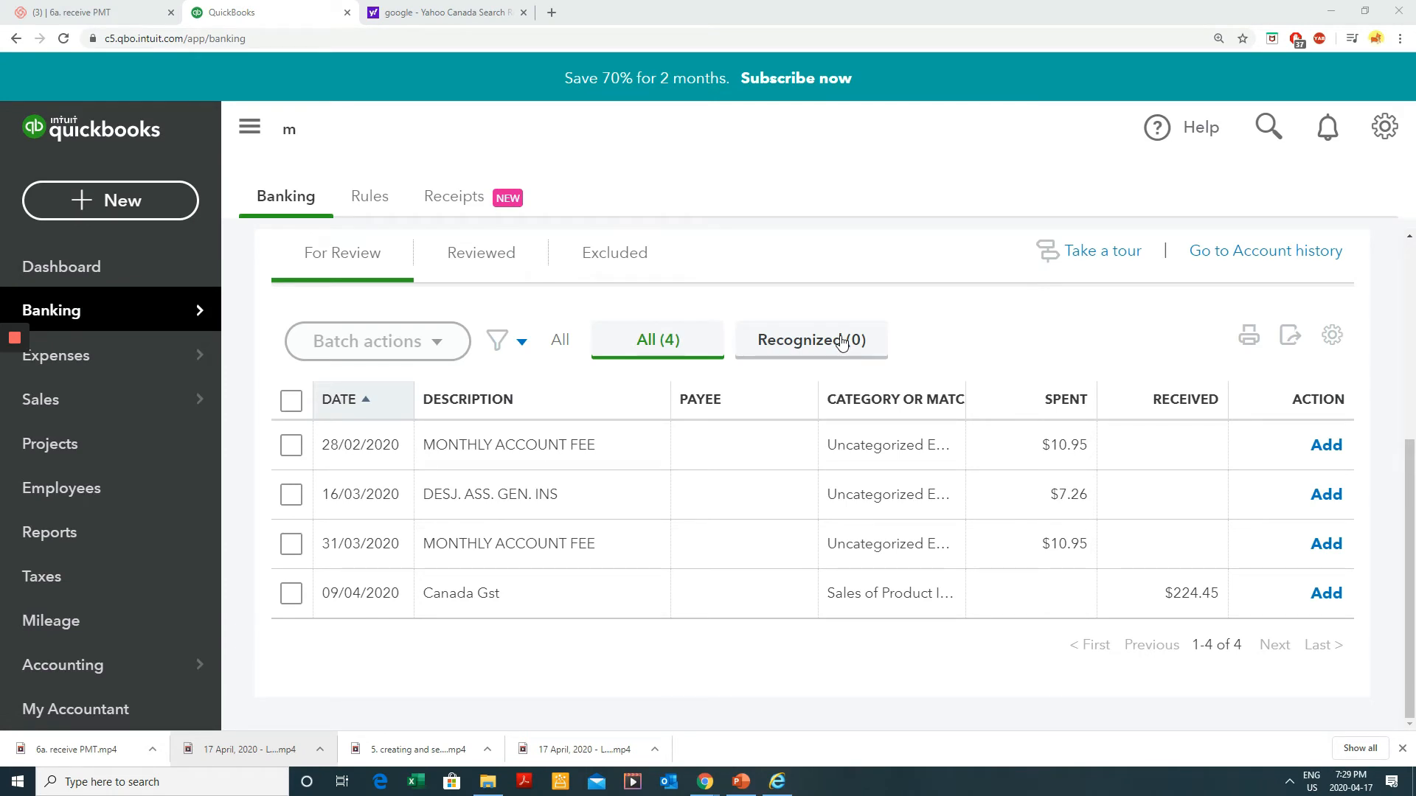
pyautogui.click(191, 313)
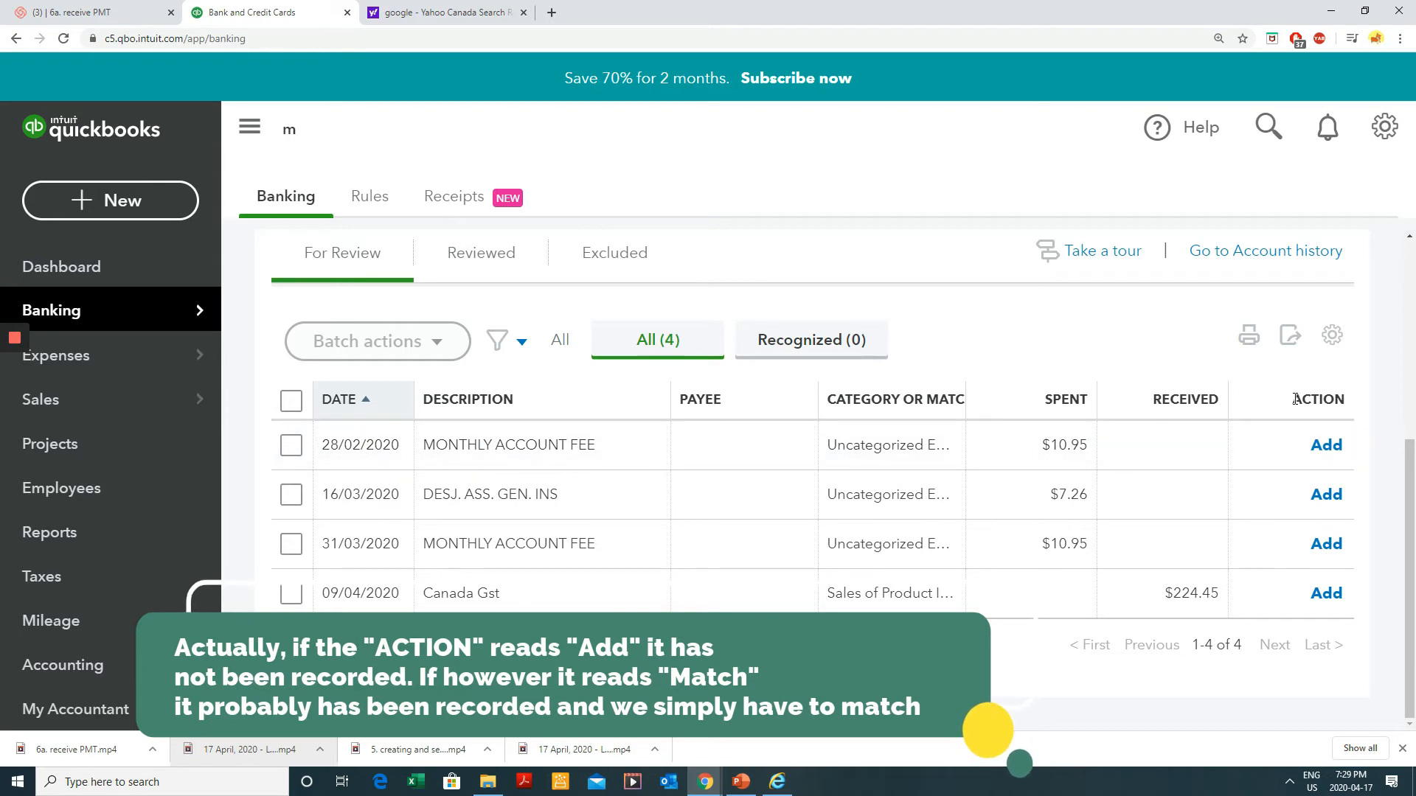
pyautogui.moveTo(1295, 399); pyautogui.dragTo(1352, 400)
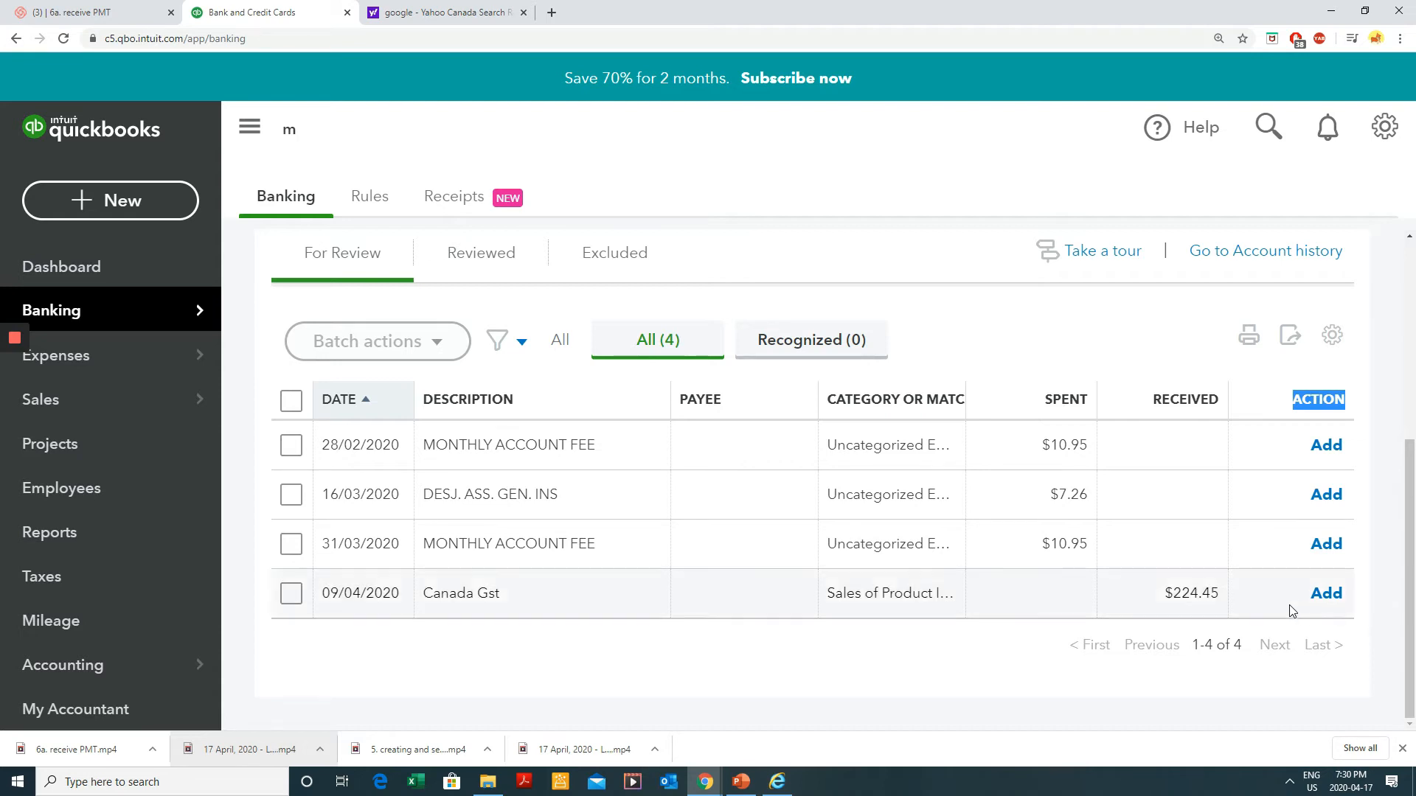
pyautogui.moveTo(1292, 601); pyautogui.dragTo(1347, 611)
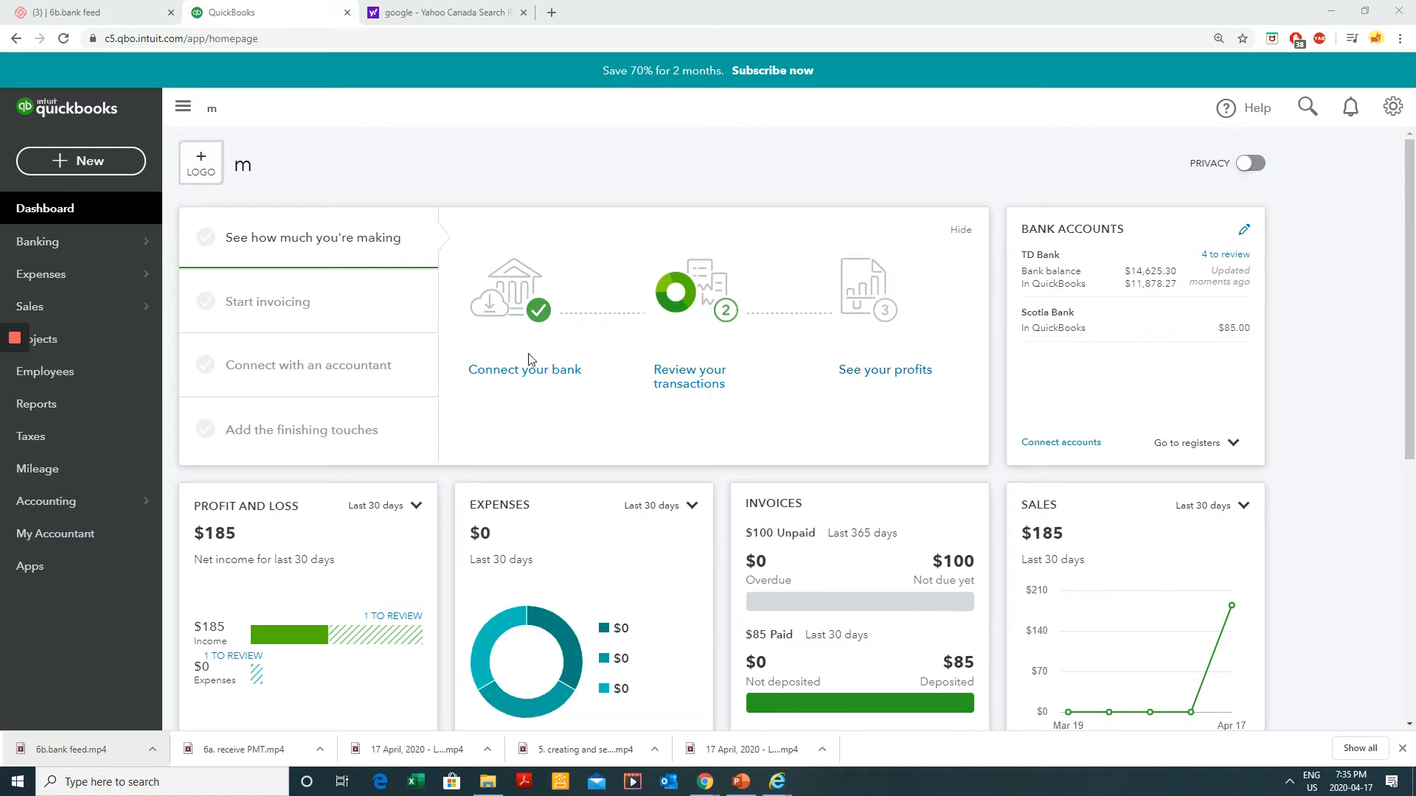
# - Open the suppliers page and start a new supplier with the display name Supplier 1
pyautogui.moveTo(136, 242)
pyautogui.moveTo(154, 307)
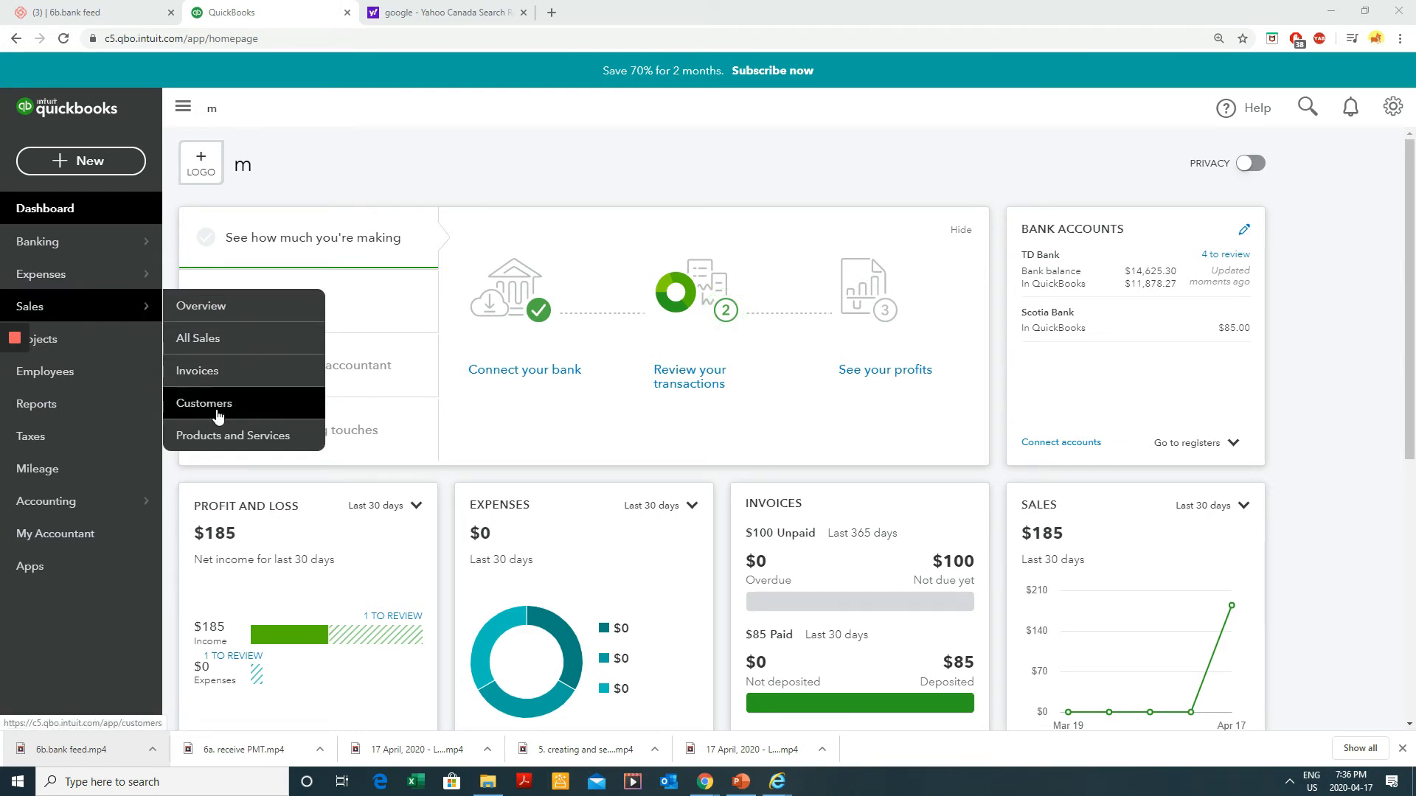
pyautogui.moveTo(156, 275)
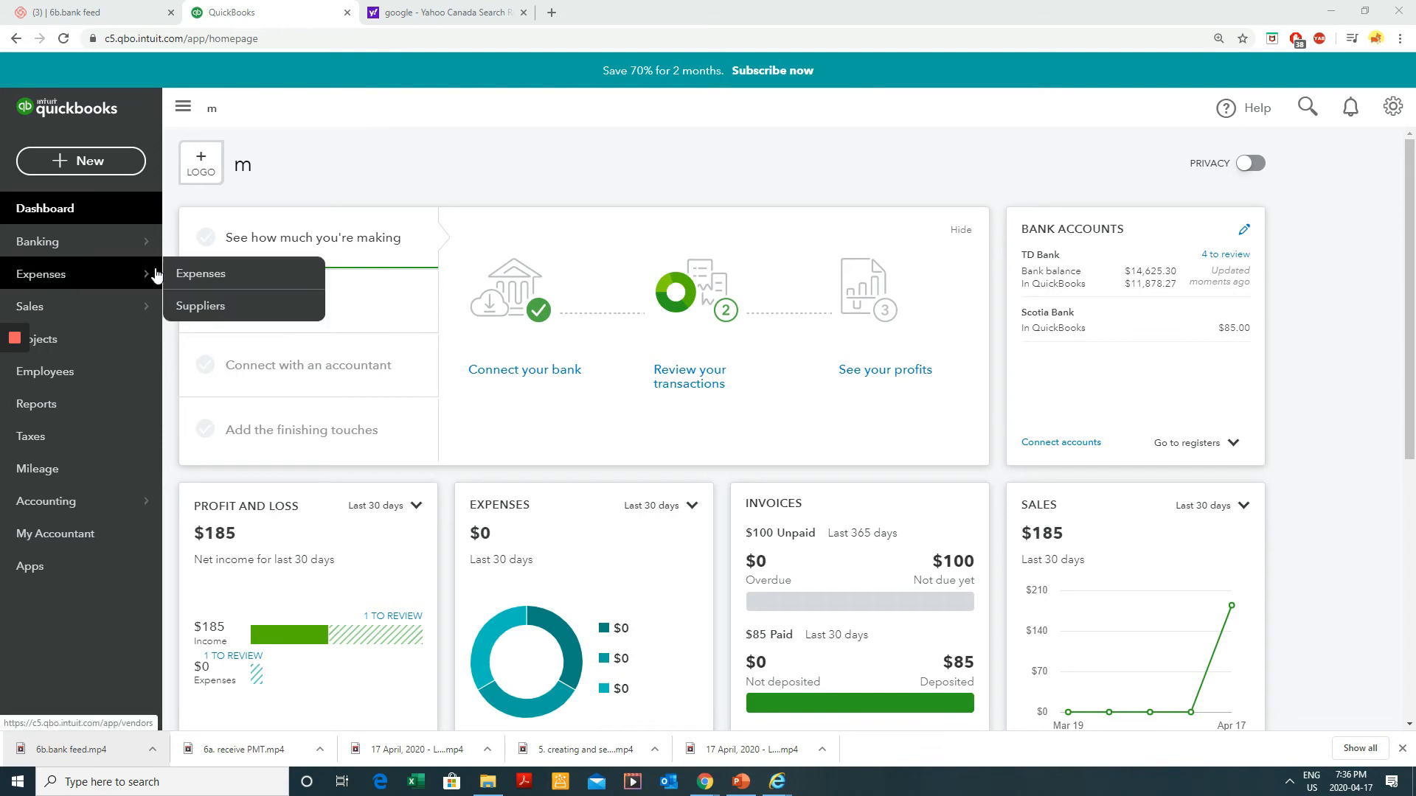
pyautogui.click(201, 305)
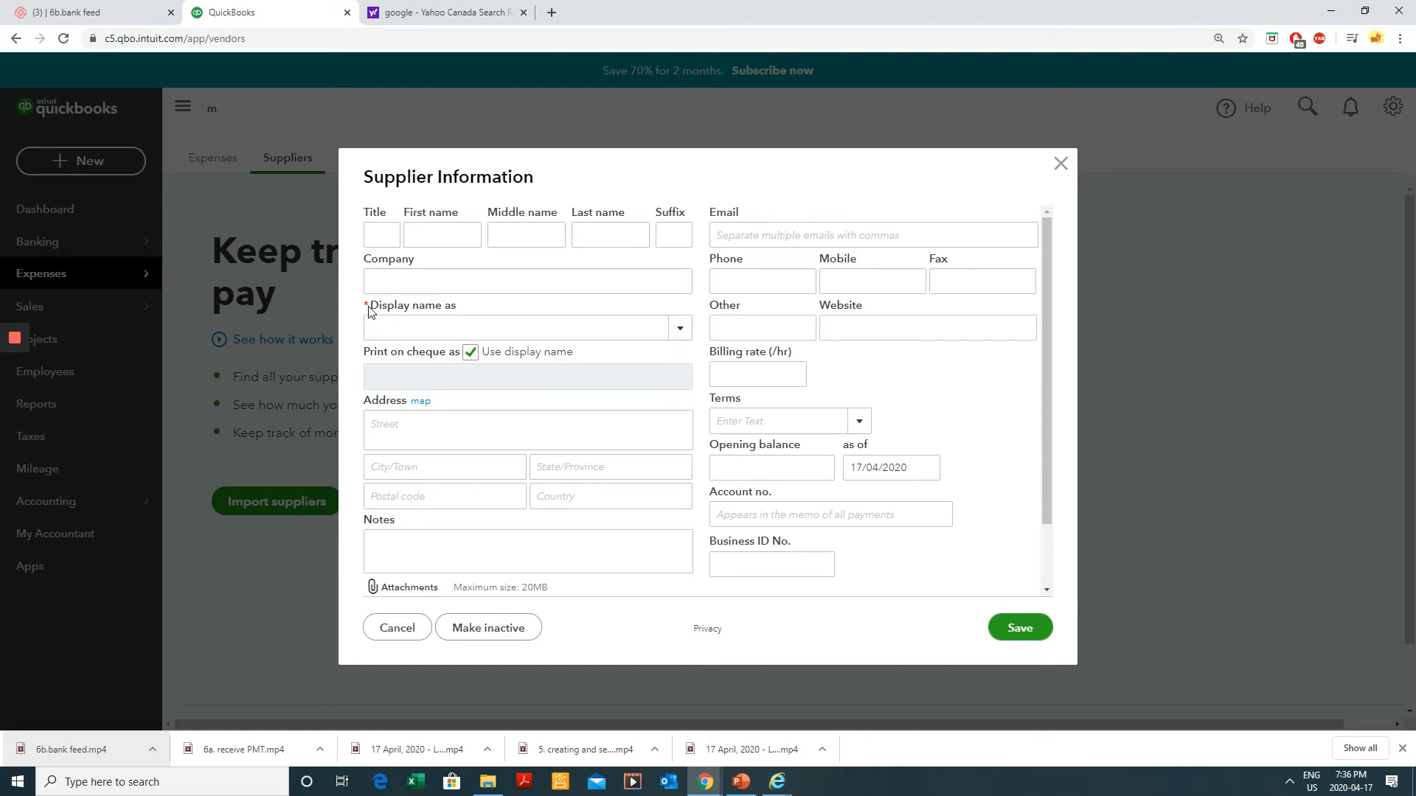
pyautogui.click(403, 330)
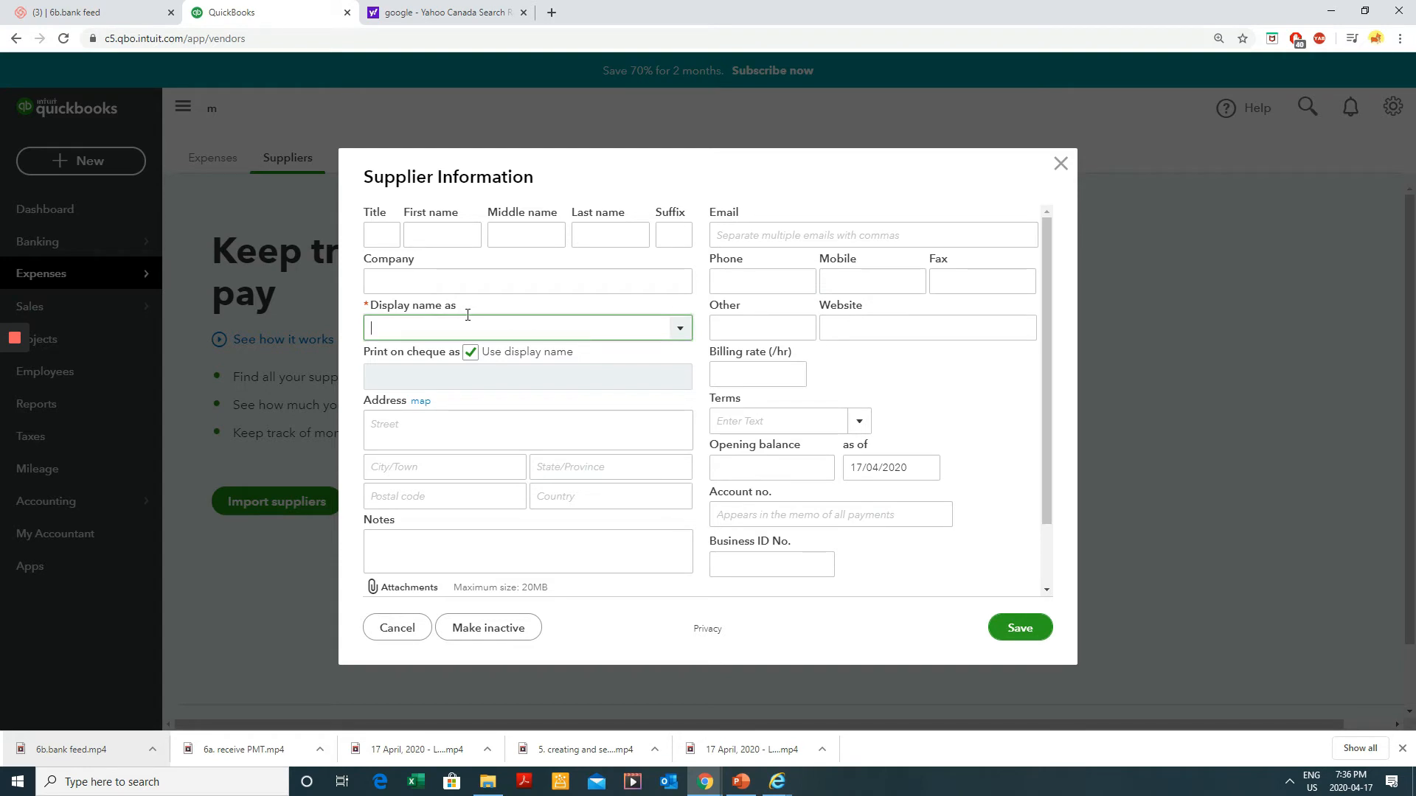
pyautogui.write('Supplier 1')
pyautogui.click(414, 433)
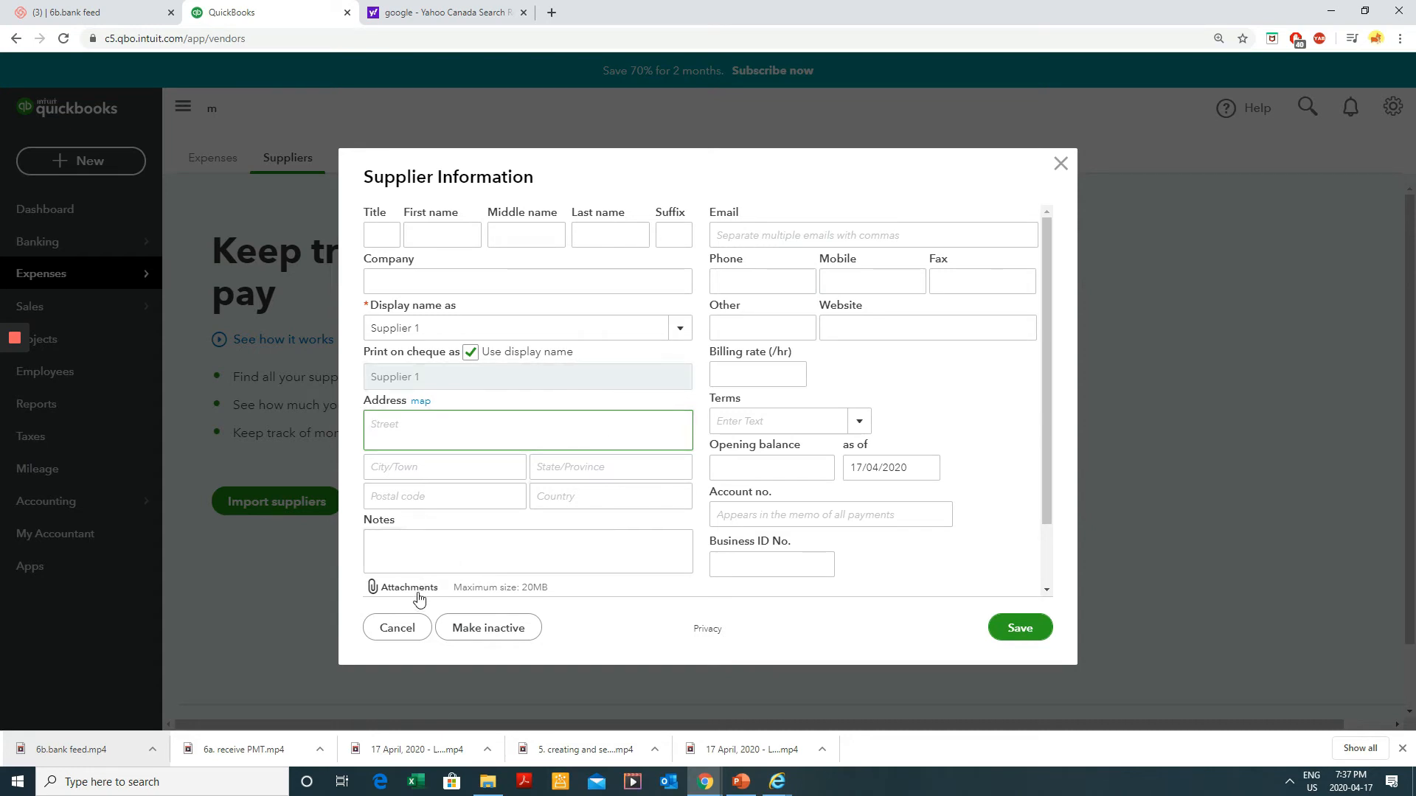
pyautogui.click(458, 550)
pyautogui.write('fgdfg')
pyautogui.press('BackSpace')
pyautogui.click(793, 564)
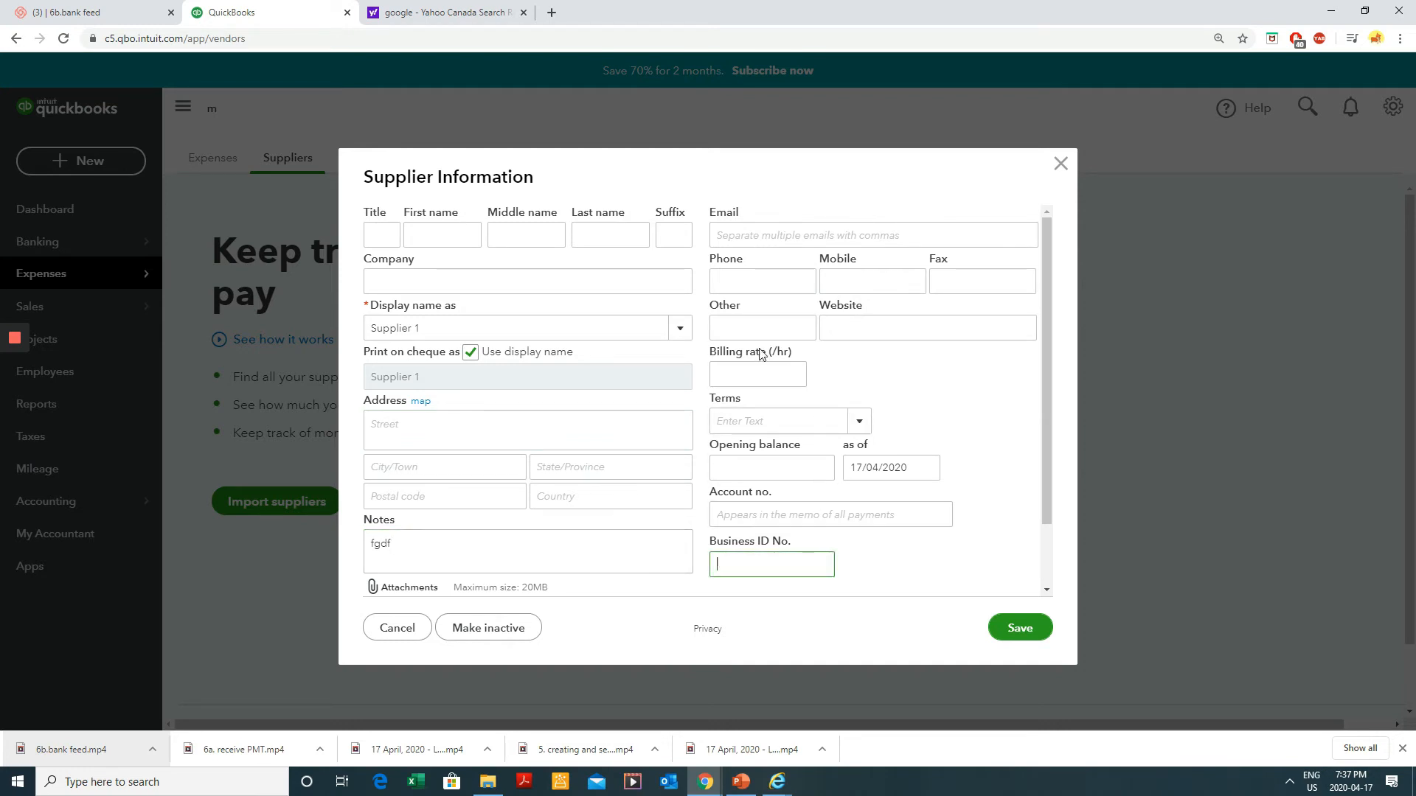
pyautogui.click(387, 545)
pyautogui.hotkey('ctrl', 'a')
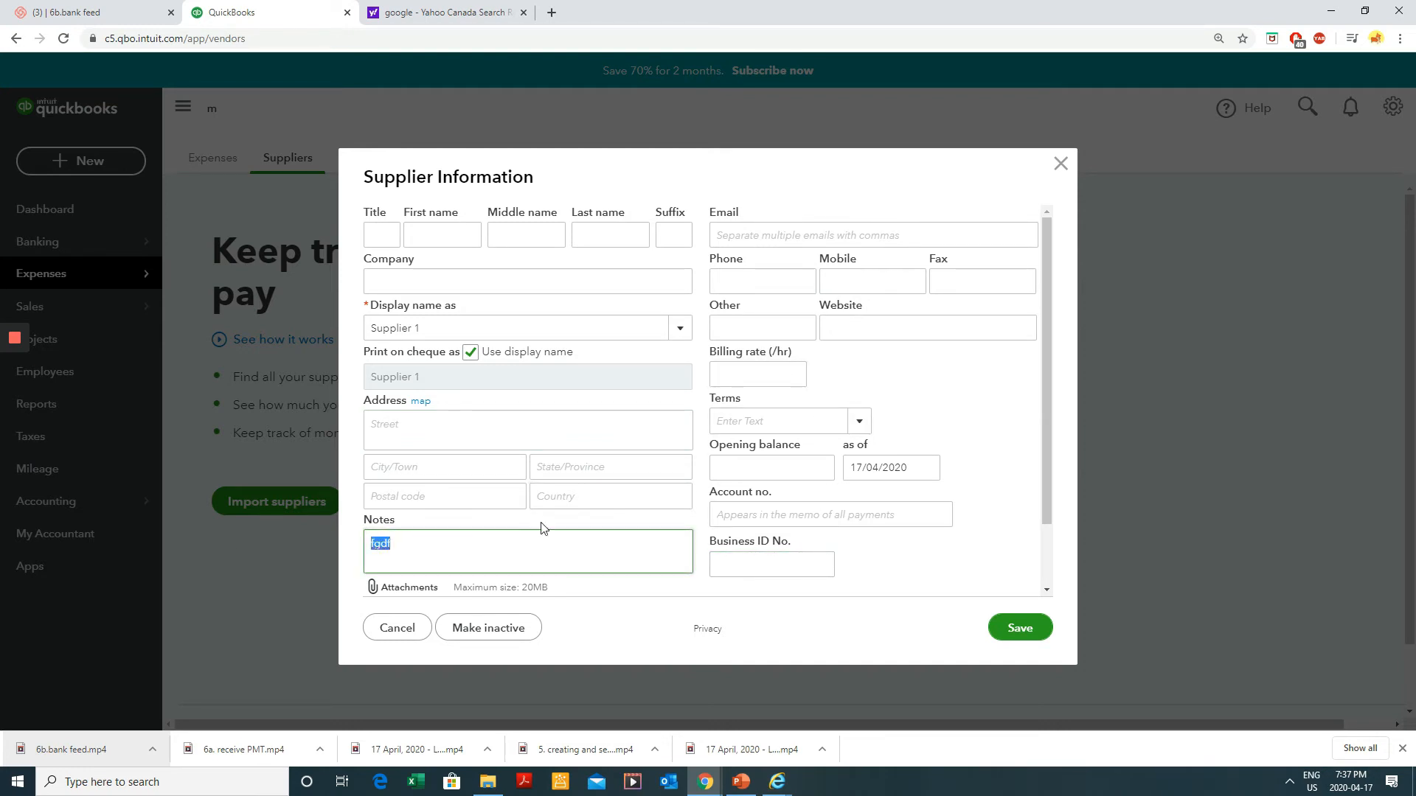
pyautogui.press('BackSpace')
# - Set Supplier 1's payment terms to Net 60 and save the supplier
pyautogui.click(866, 426)
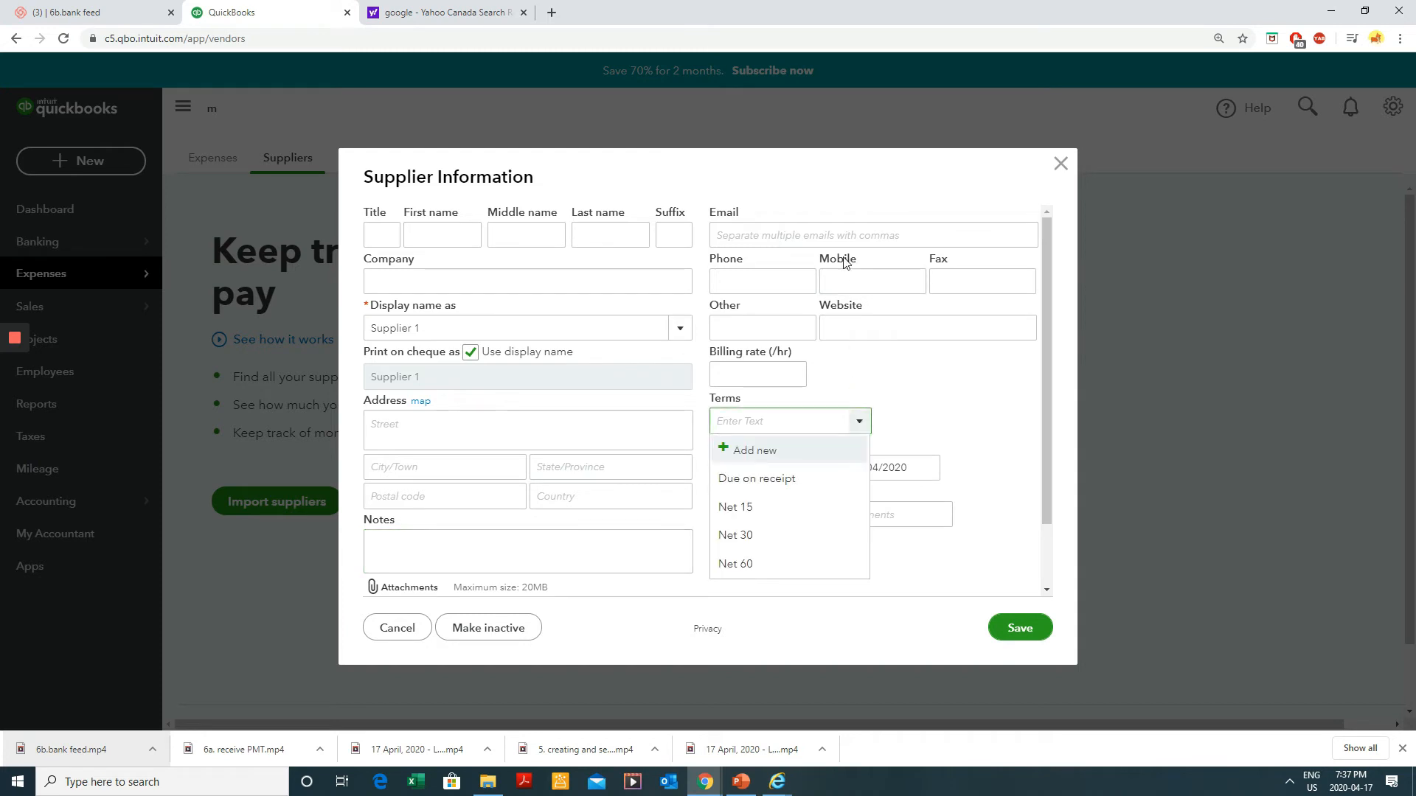
pyautogui.click(794, 565)
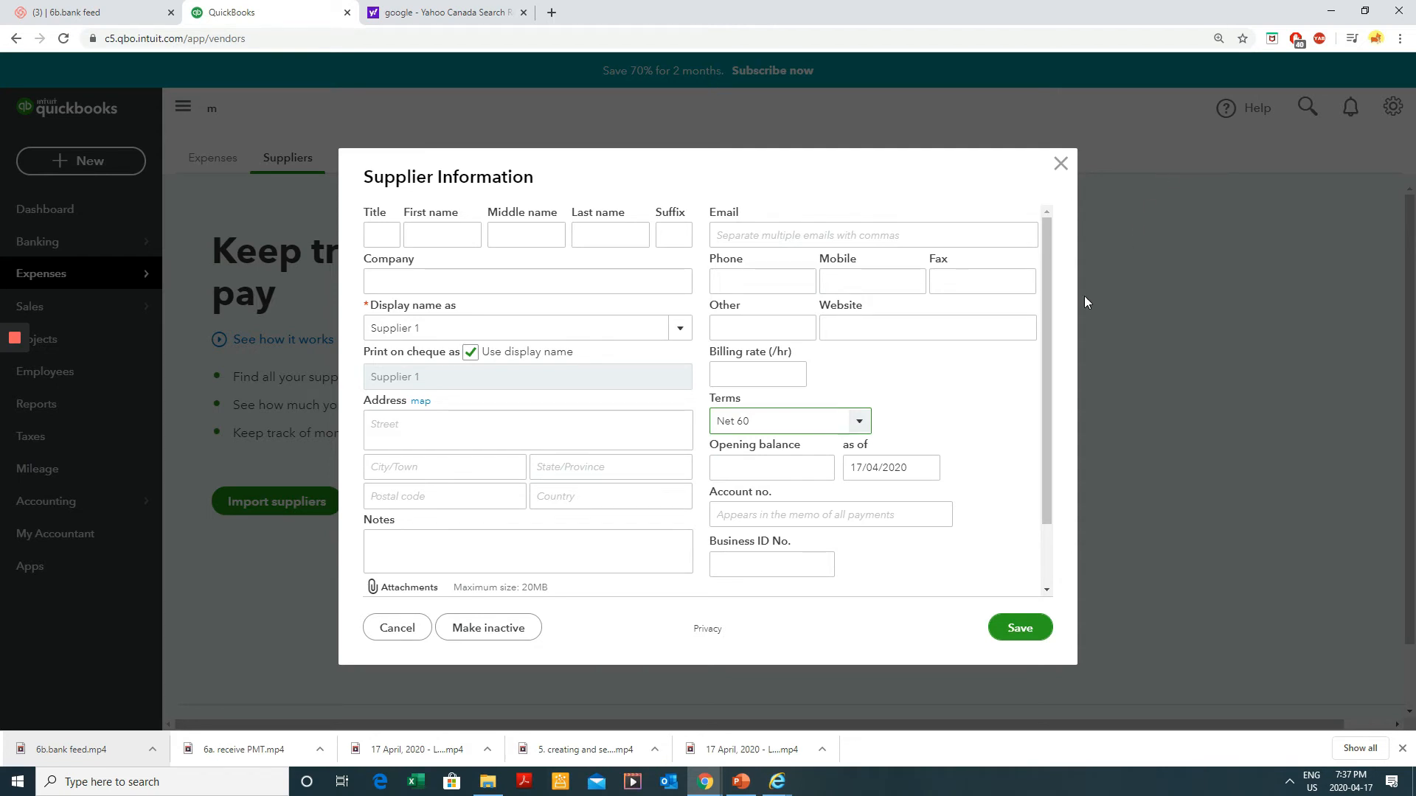
pyautogui.click(855, 418)
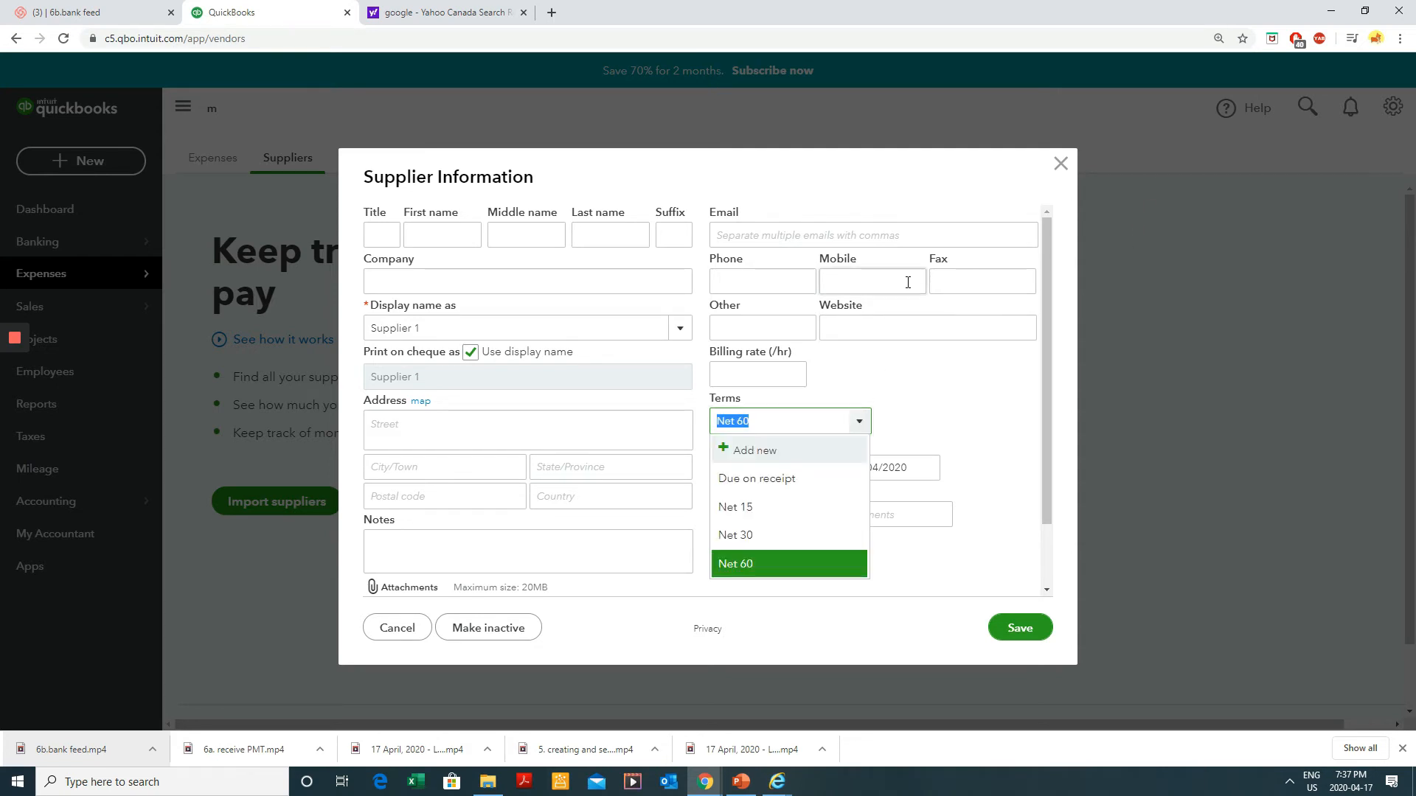
pyautogui.click(1012, 627)
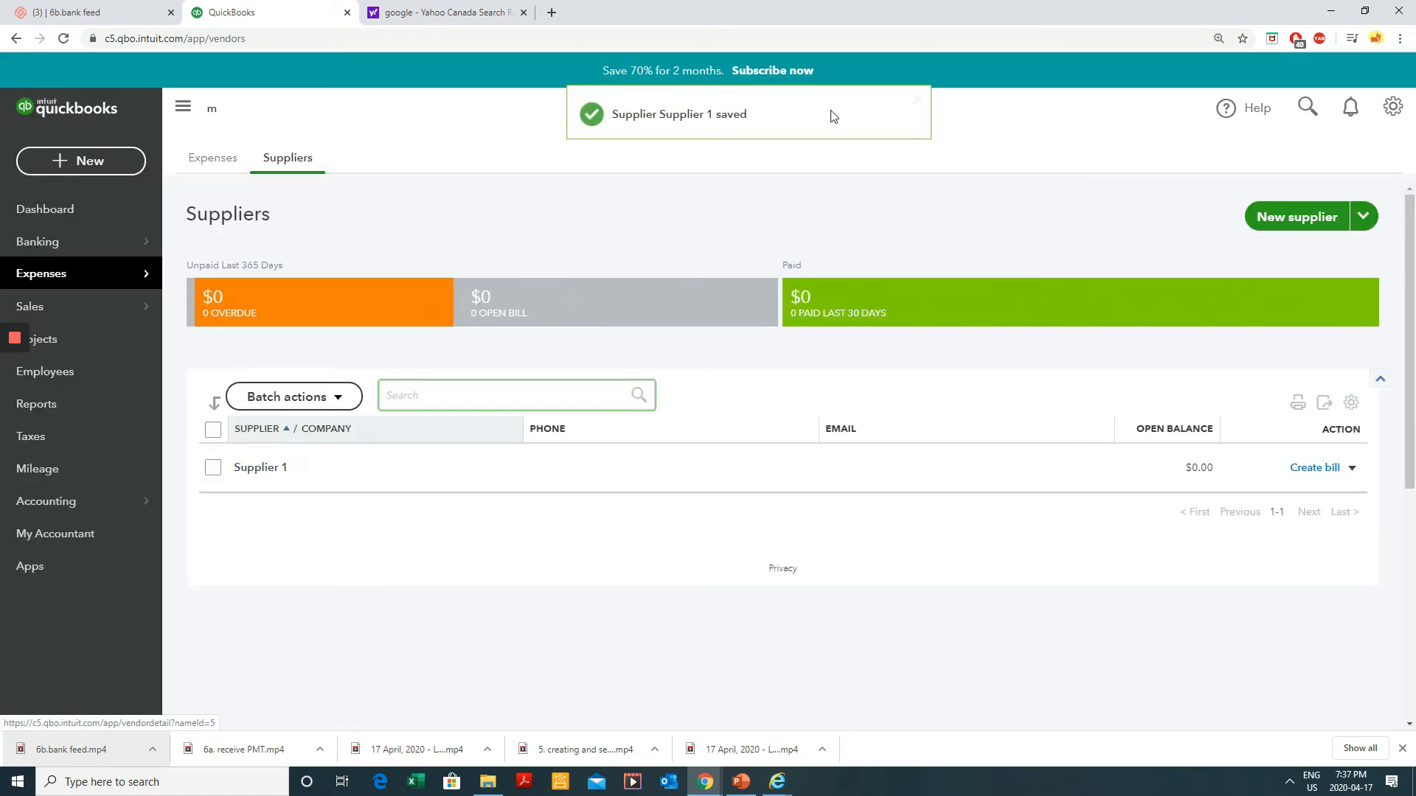
# - Add another supplier with the display name Supplier 2 and save it
pyautogui.click(1286, 221)
pyautogui.click(436, 324)
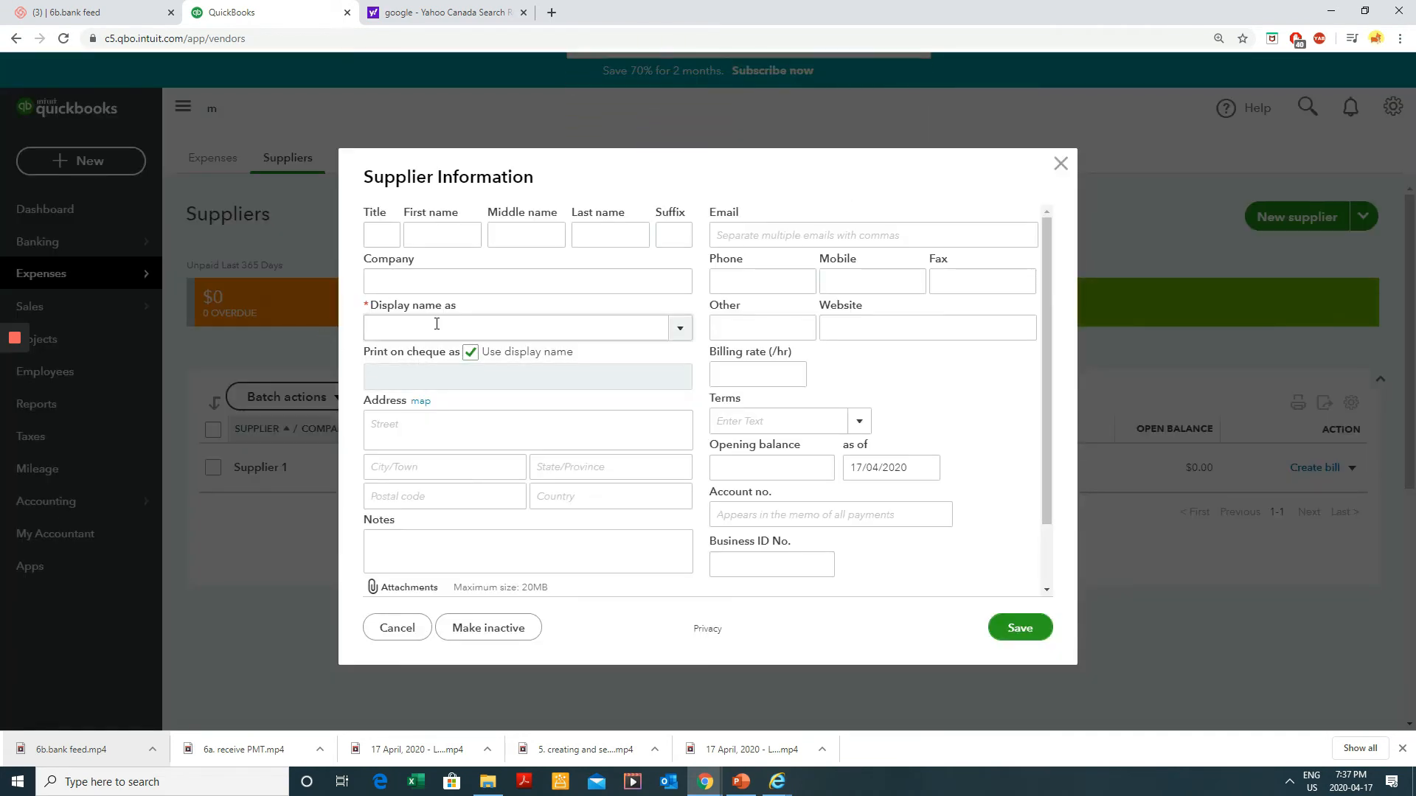
pyautogui.write('Supplier ')
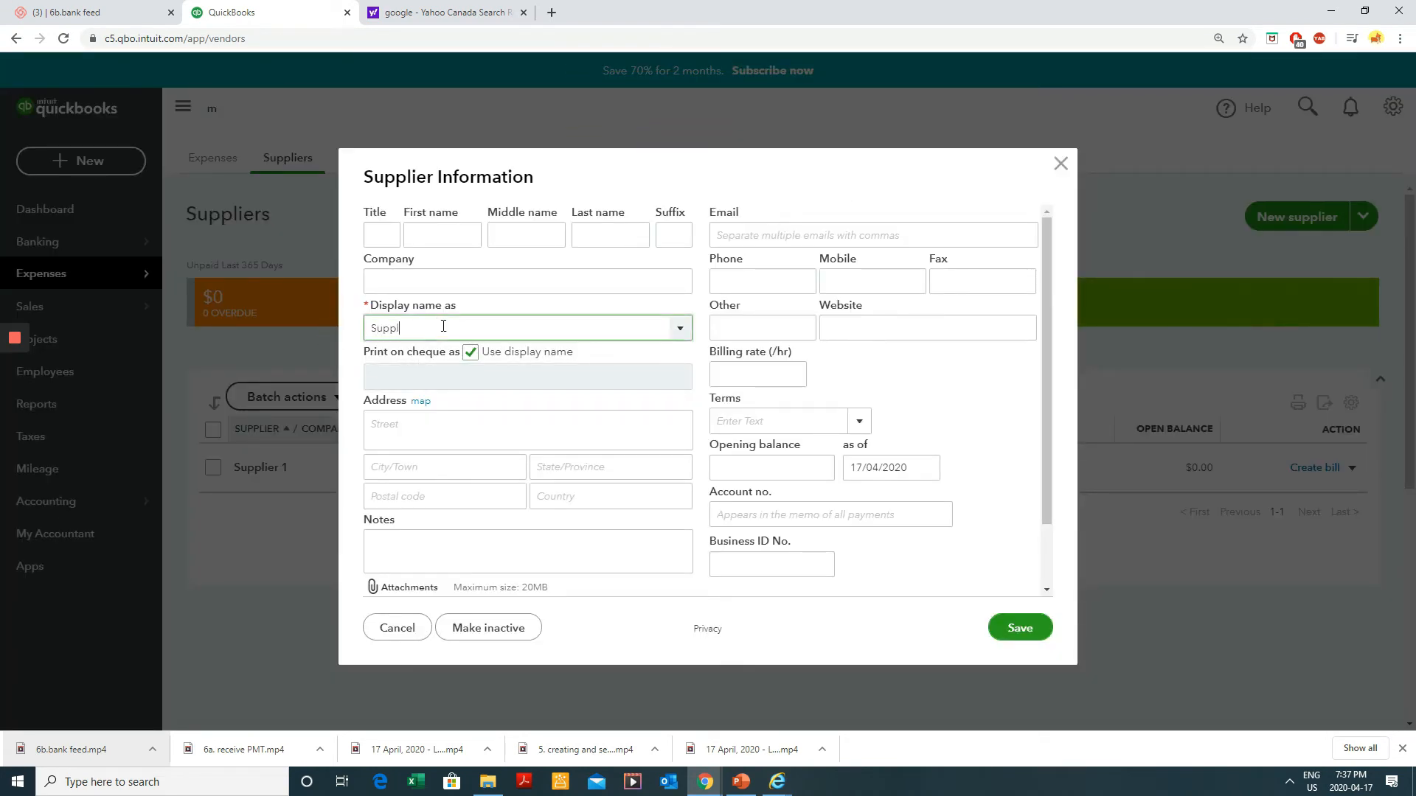
pyautogui.write('2')
pyautogui.click(1016, 627)
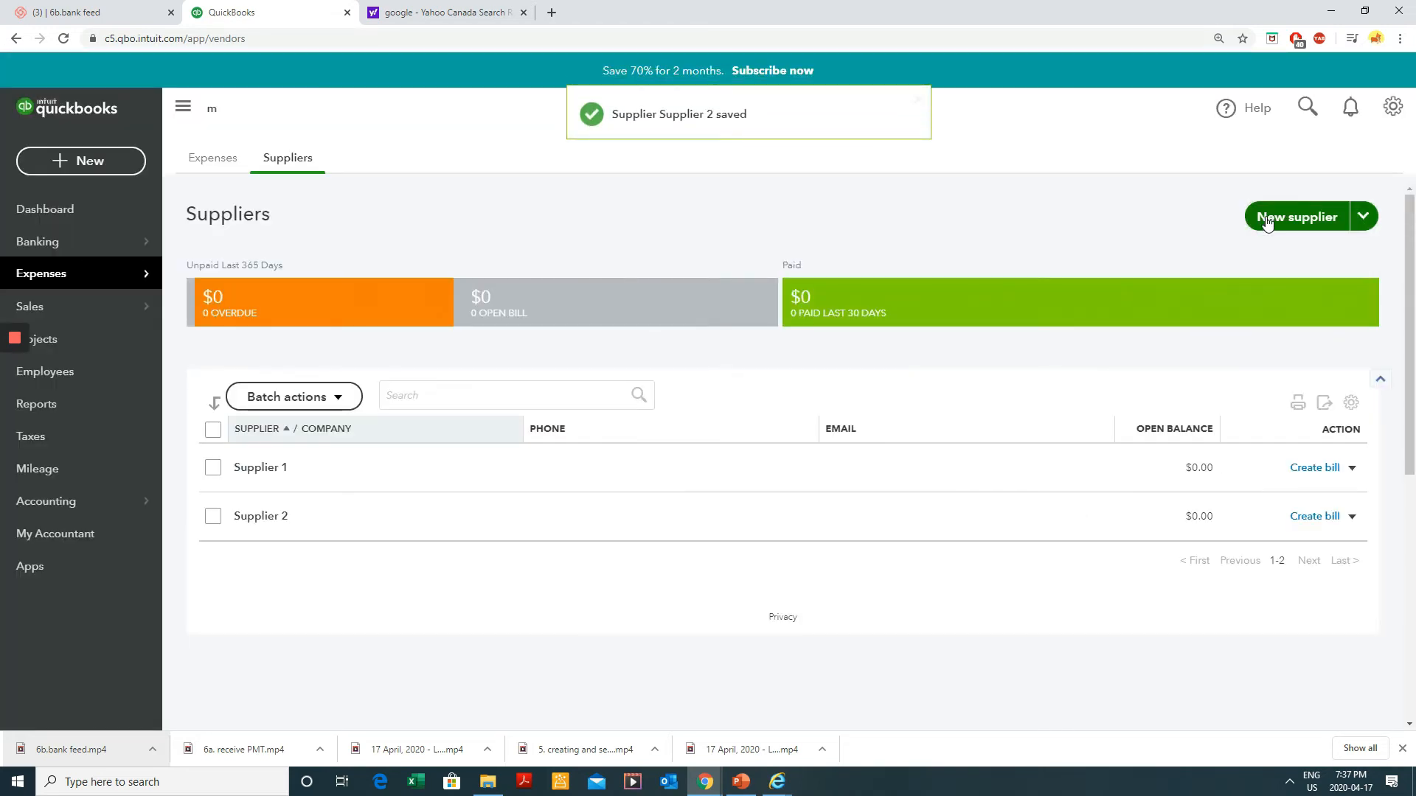
# - Add a third supplier with the display name Supplier and save it
pyautogui.click(1267, 217)
pyautogui.click(458, 334)
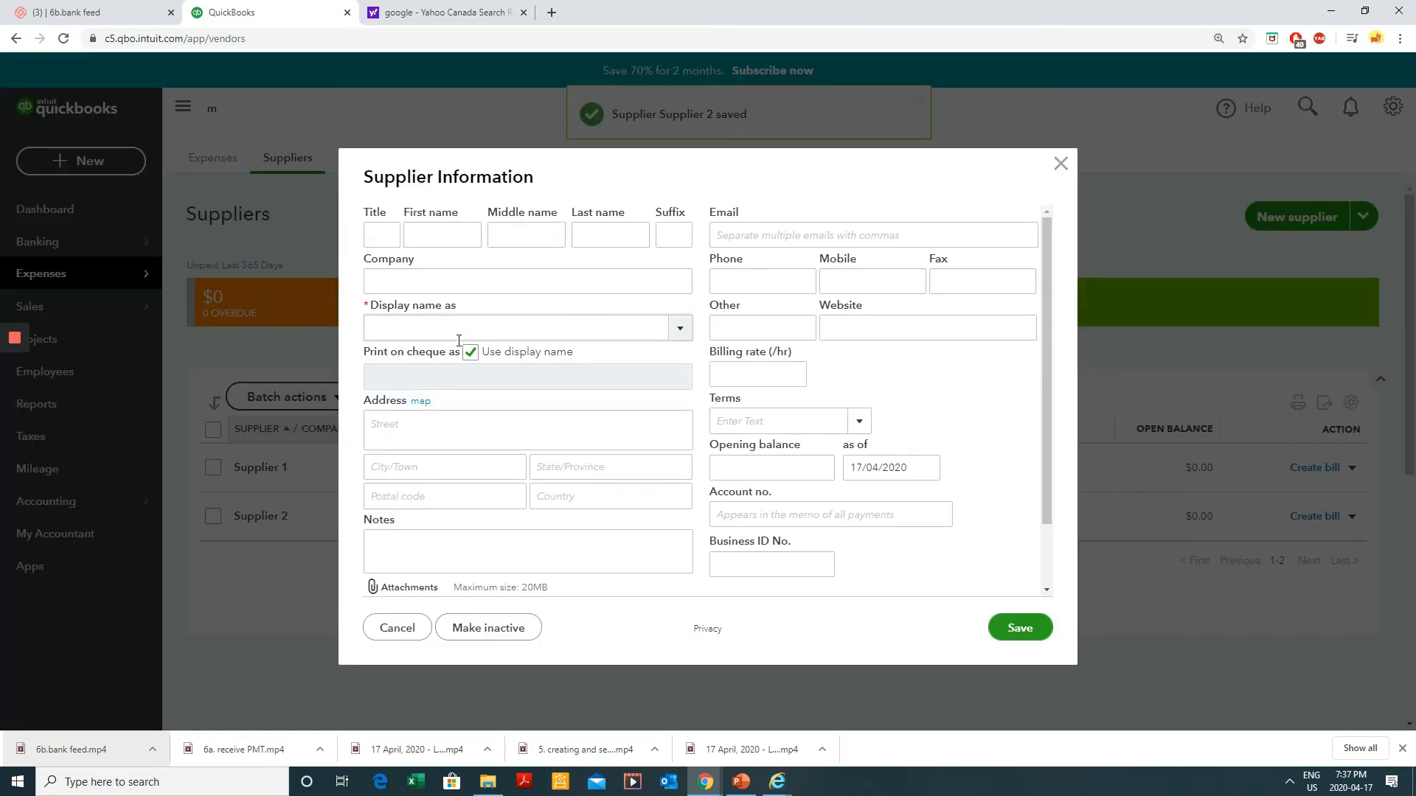
pyautogui.write('Supplier')
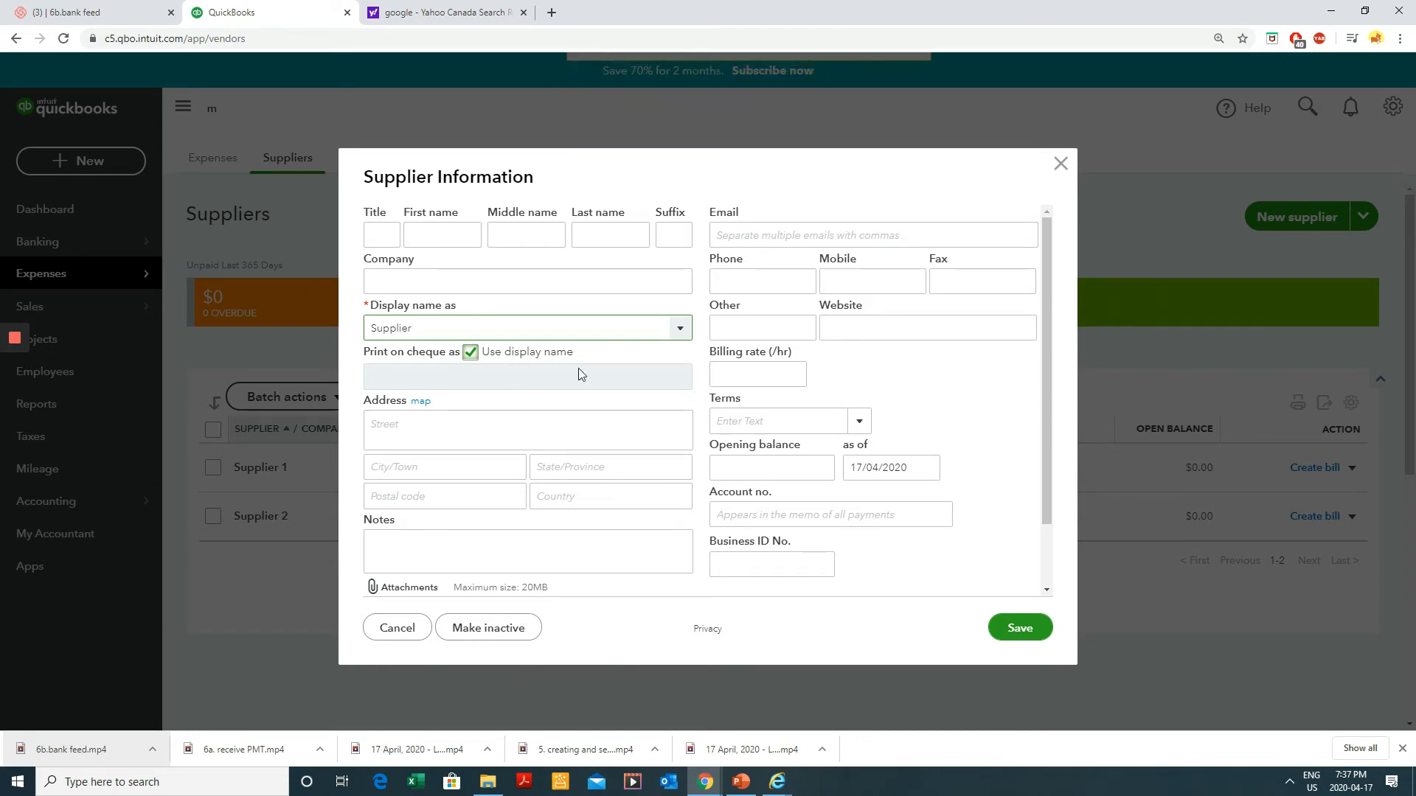
pyautogui.click(1020, 627)
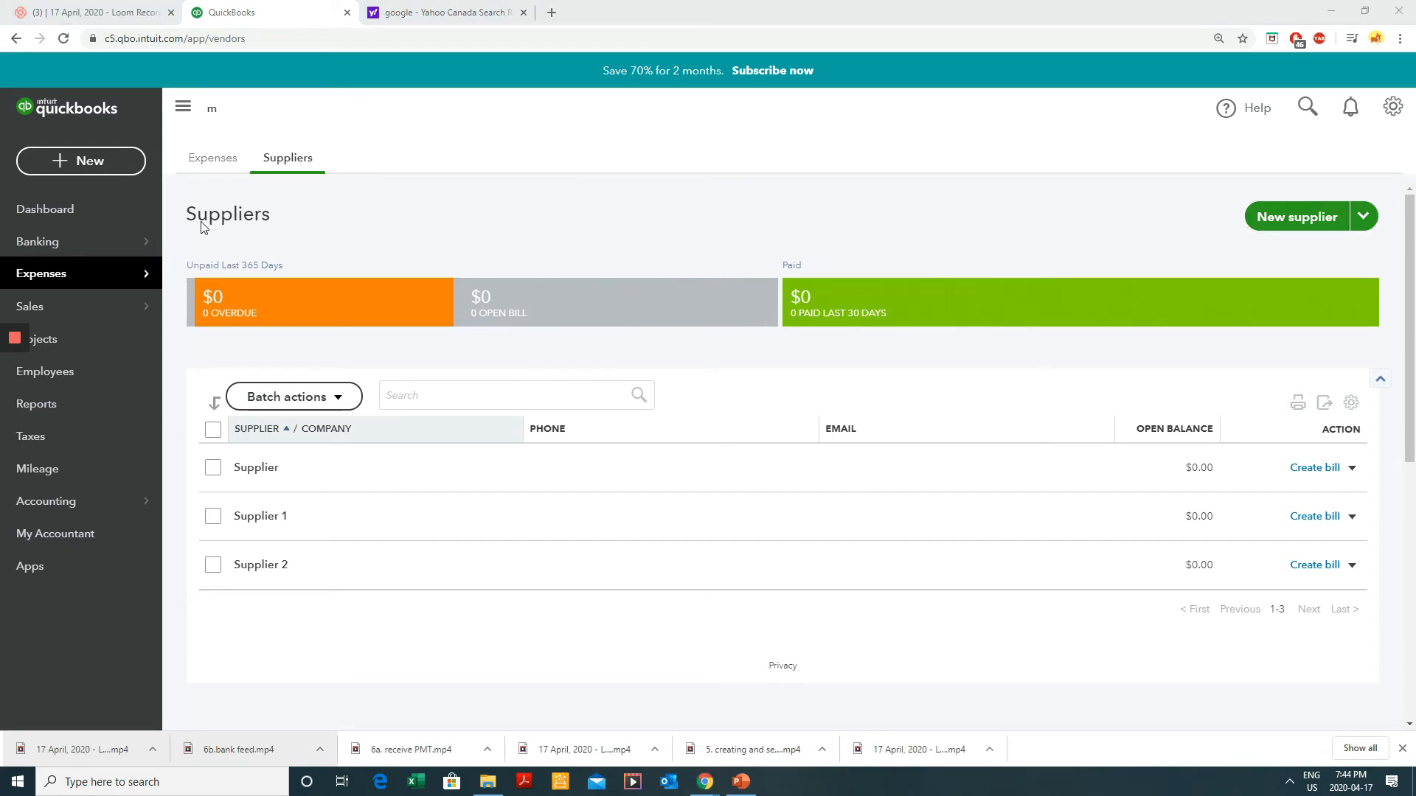
pyautogui.click(95, 209)
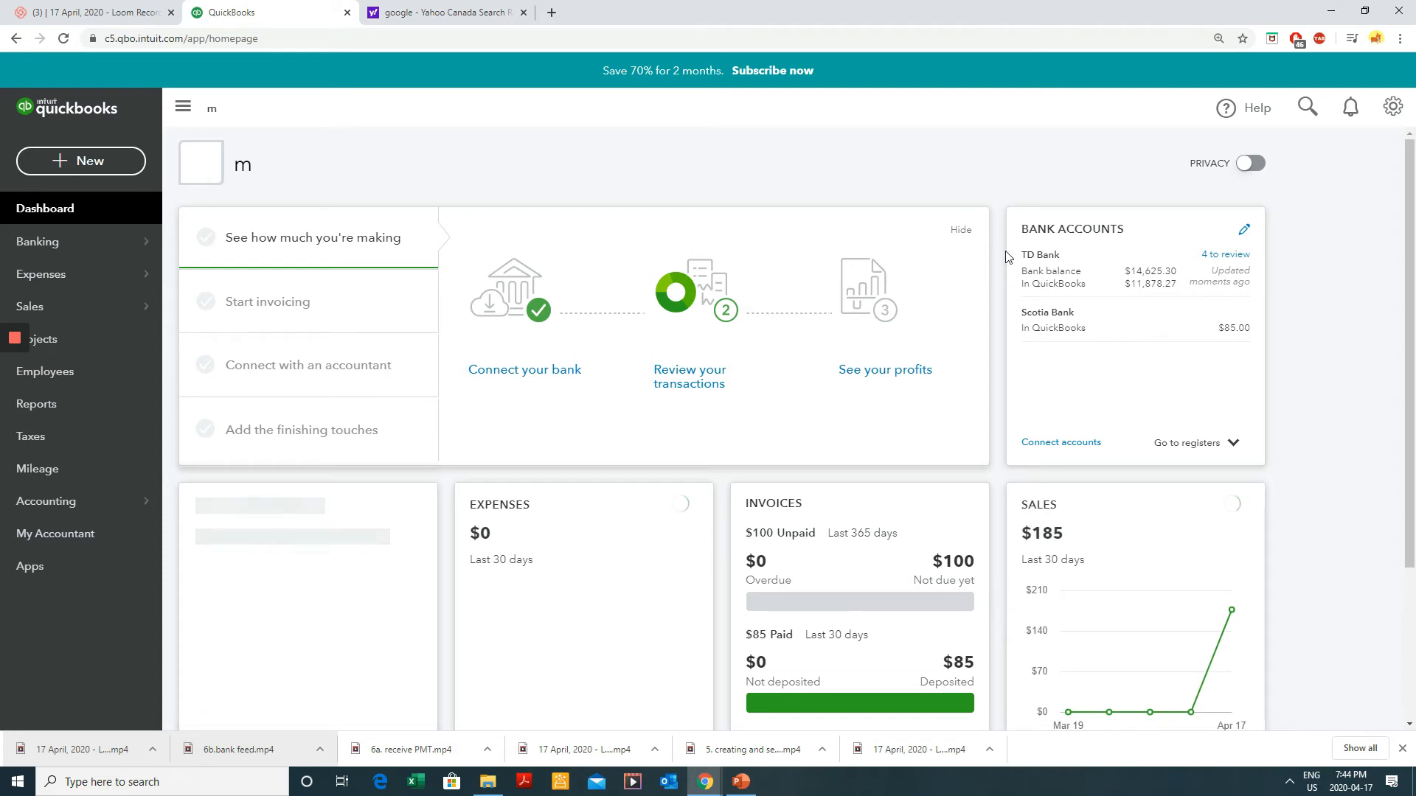
pyautogui.hotkey('alt', 'Left')
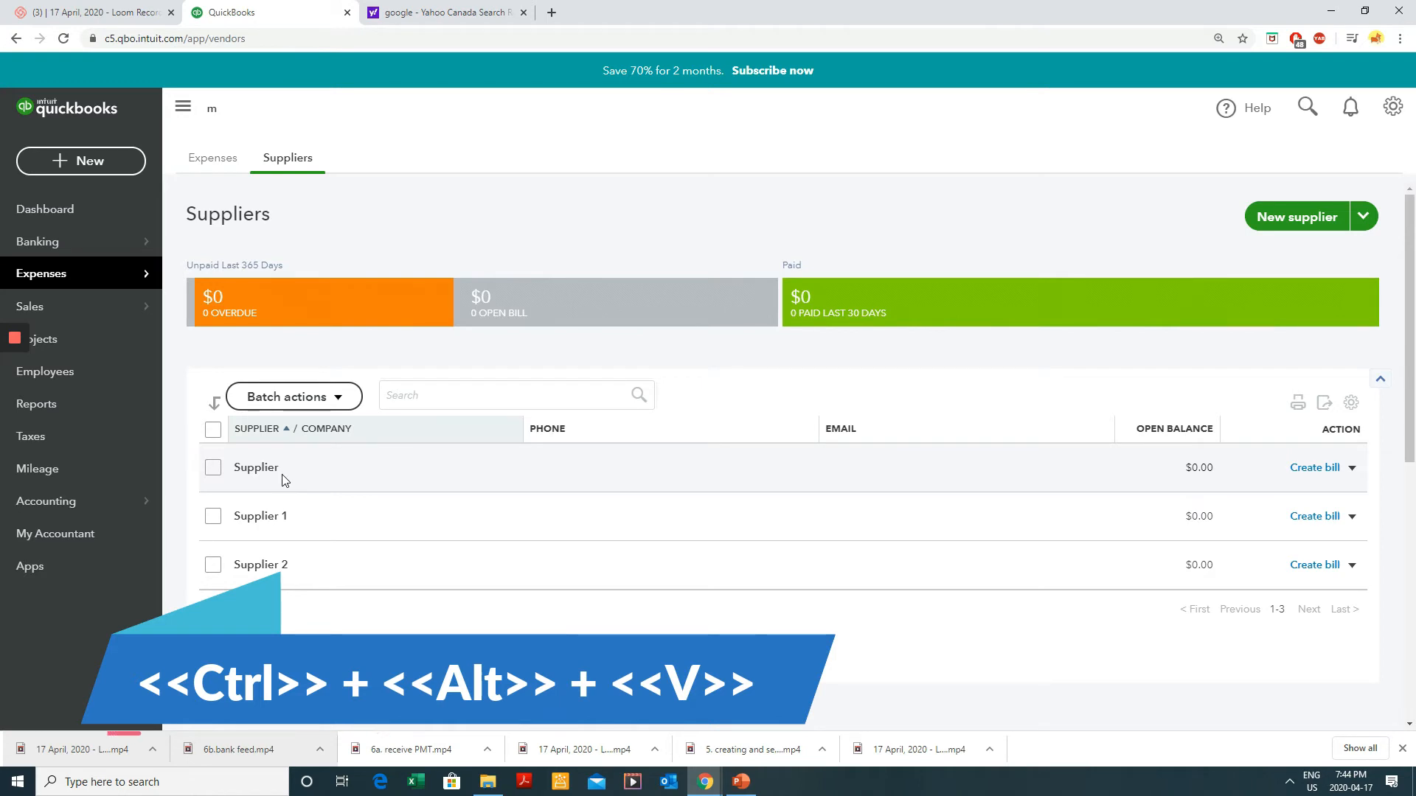
pyautogui.click(1352, 470)
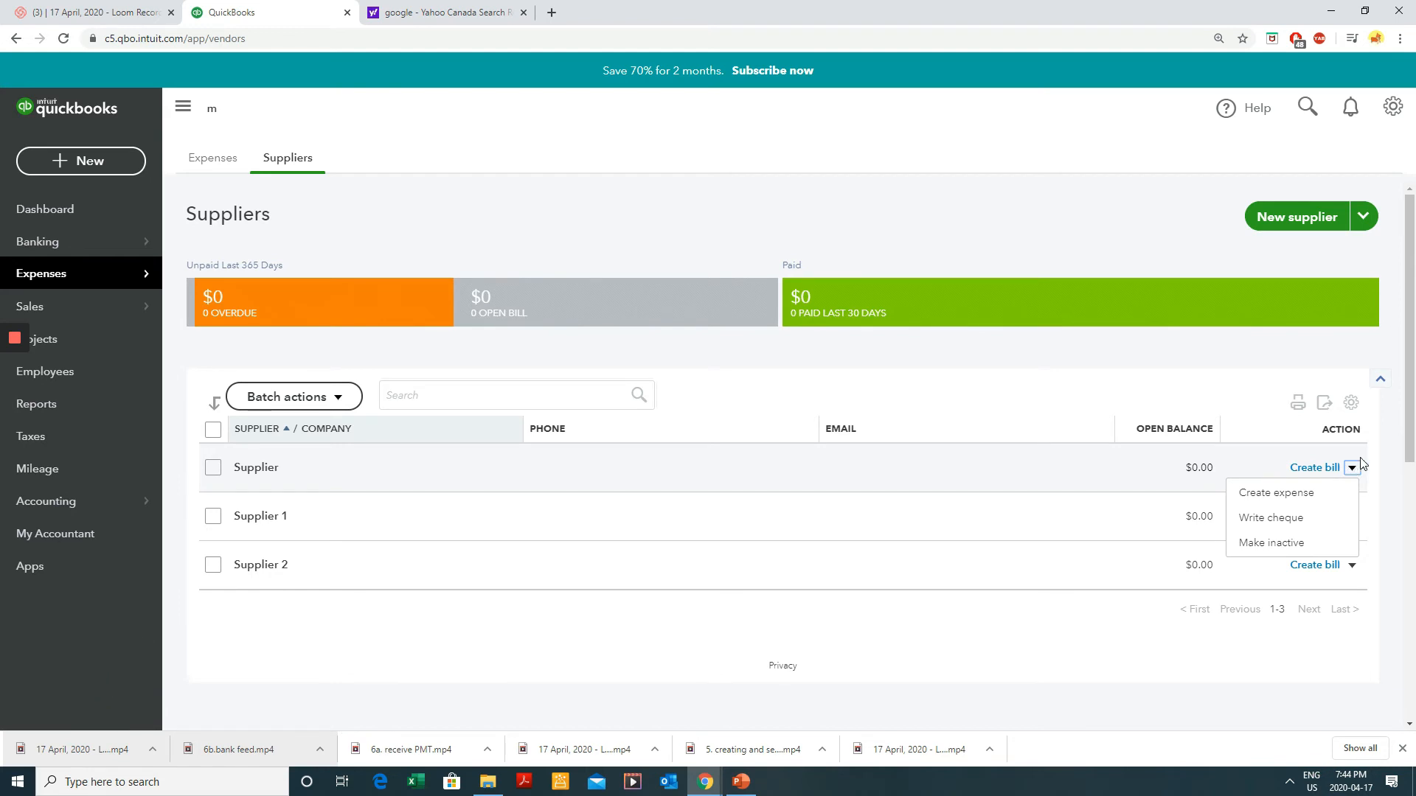
# - Edit the unnumbered supplier's display name to Supplier 3, save it and return to the supplier list
pyautogui.click(262, 469)
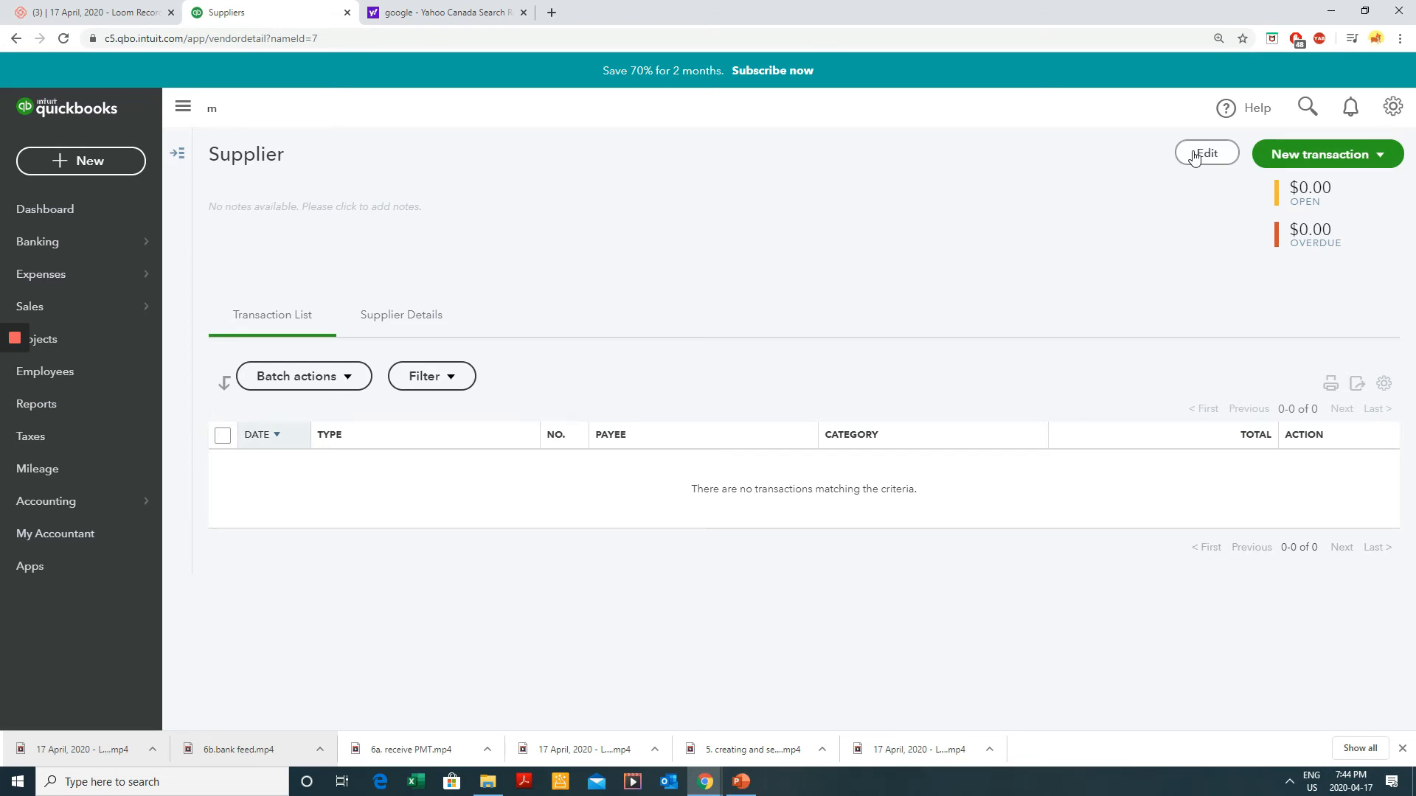
pyautogui.click(1197, 154)
pyautogui.doubleClick(402, 333)
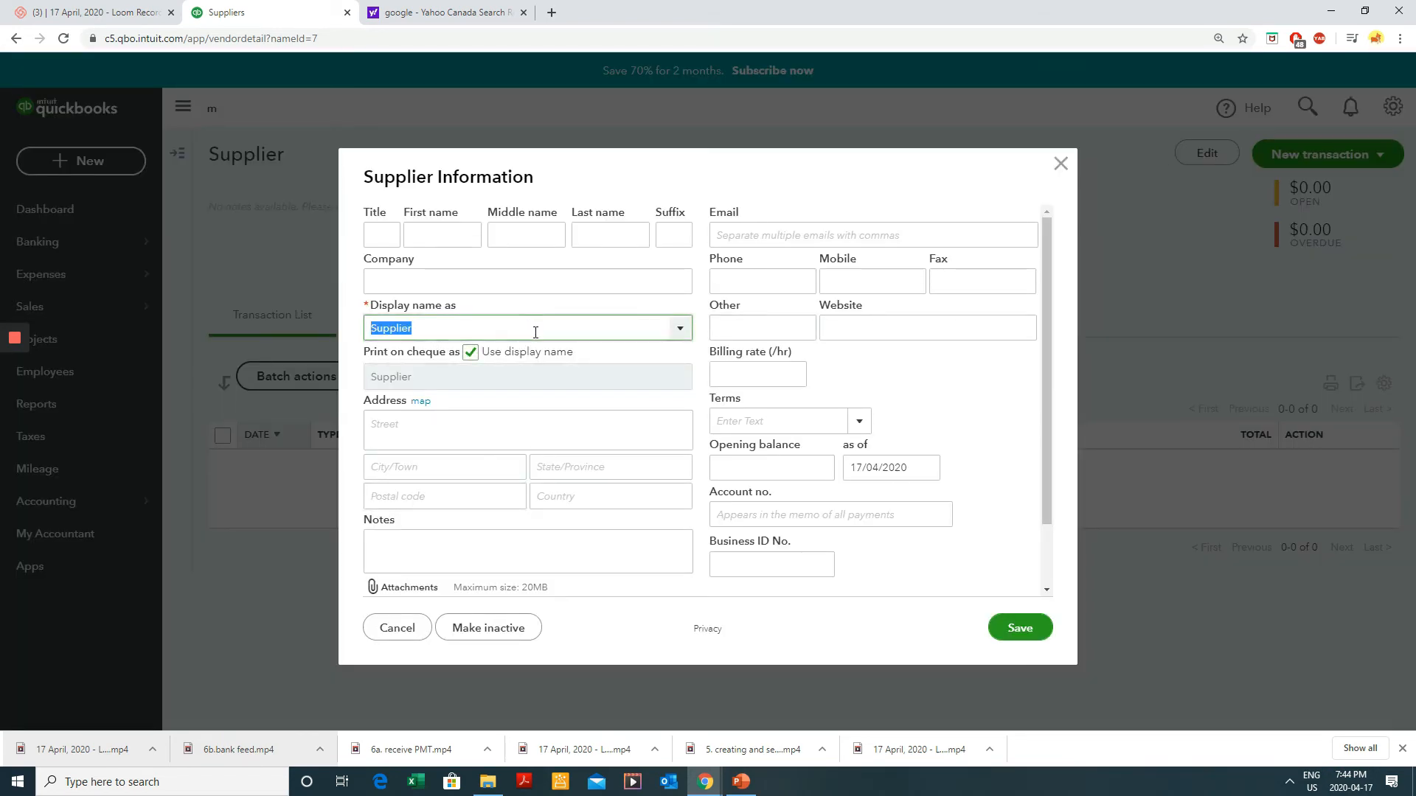
pyautogui.click(535, 332)
pyautogui.write('3')
pyautogui.click(1032, 628)
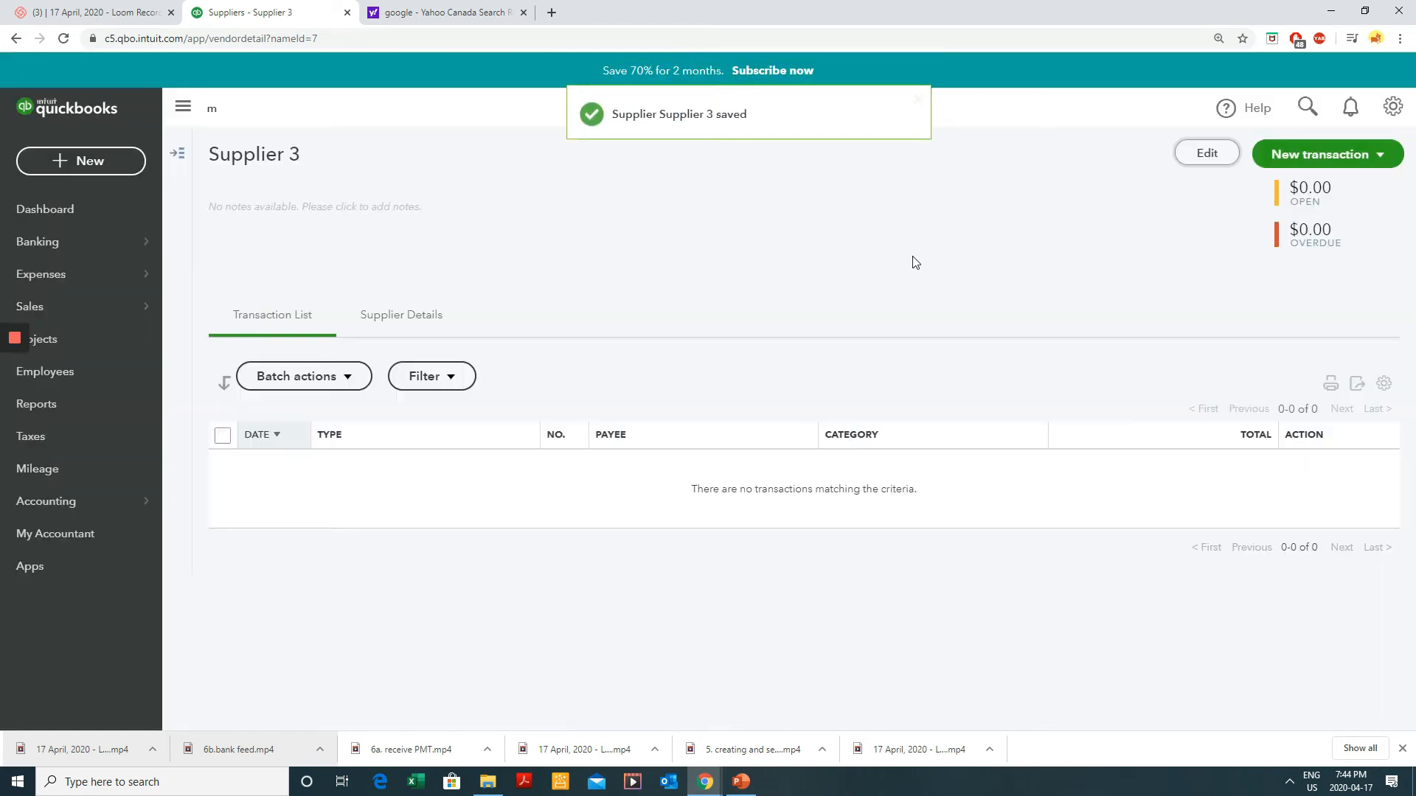
pyautogui.click(924, 97)
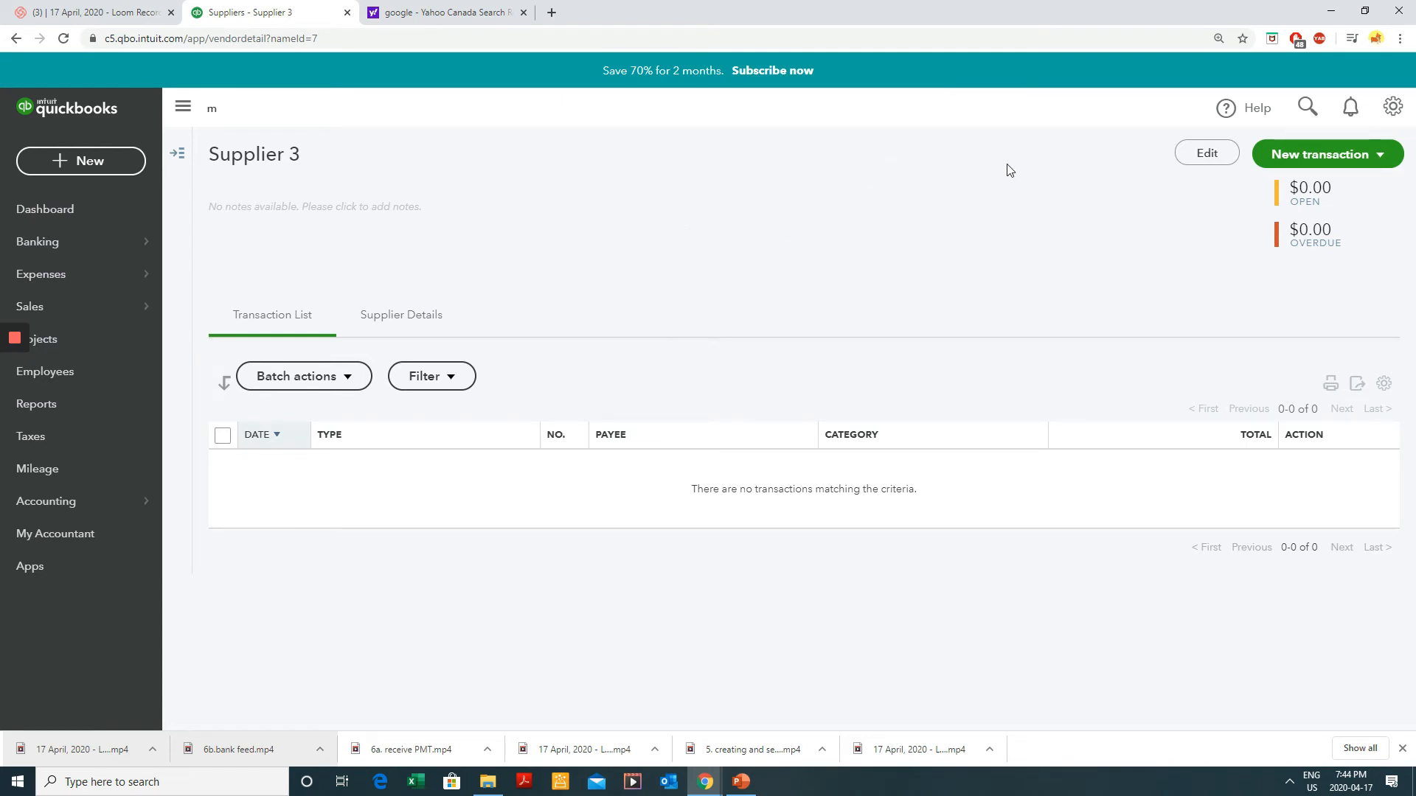
pyautogui.hotkey('alt', 'Left')
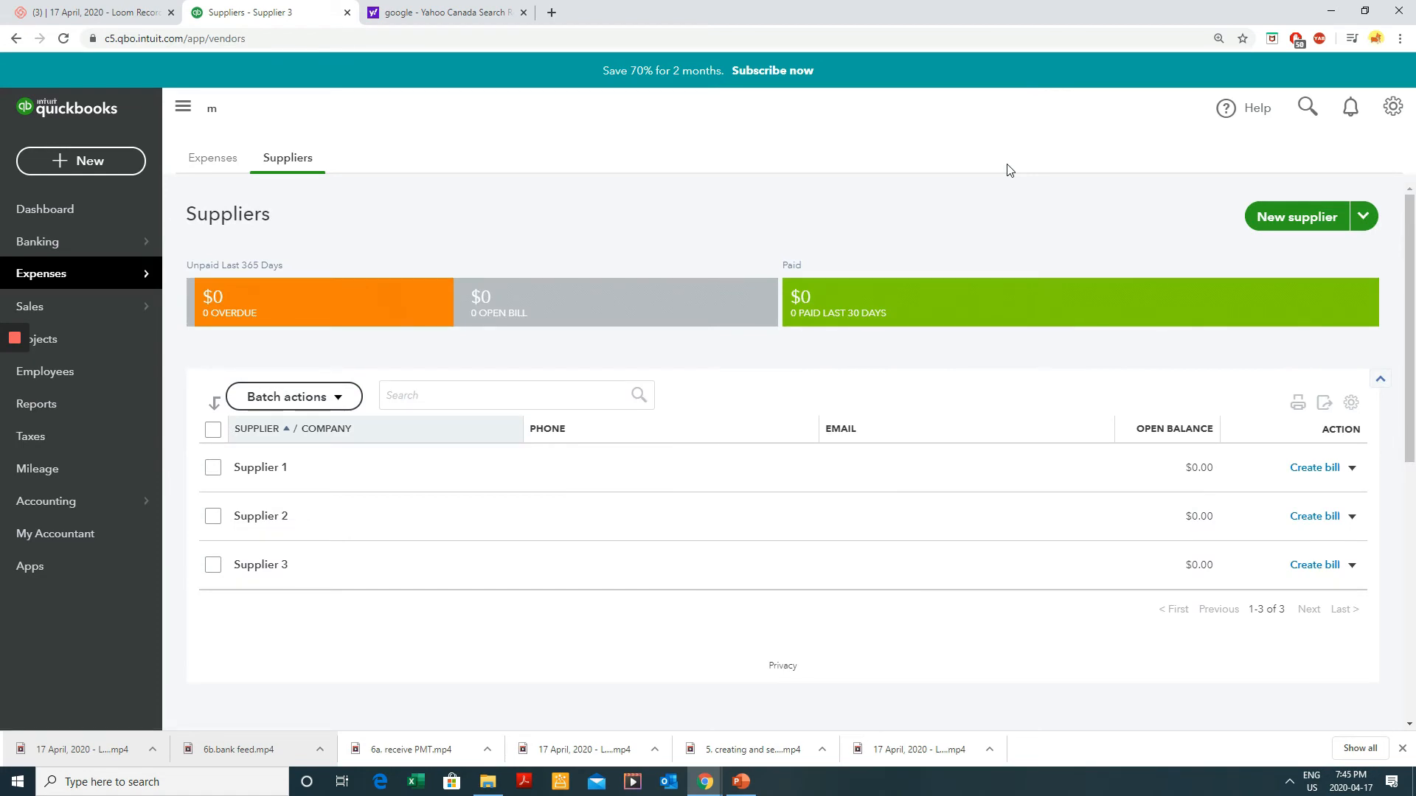
# - Create a bill for Supplier 1 and fill in the second line of its mailing address
pyautogui.click(1322, 473)
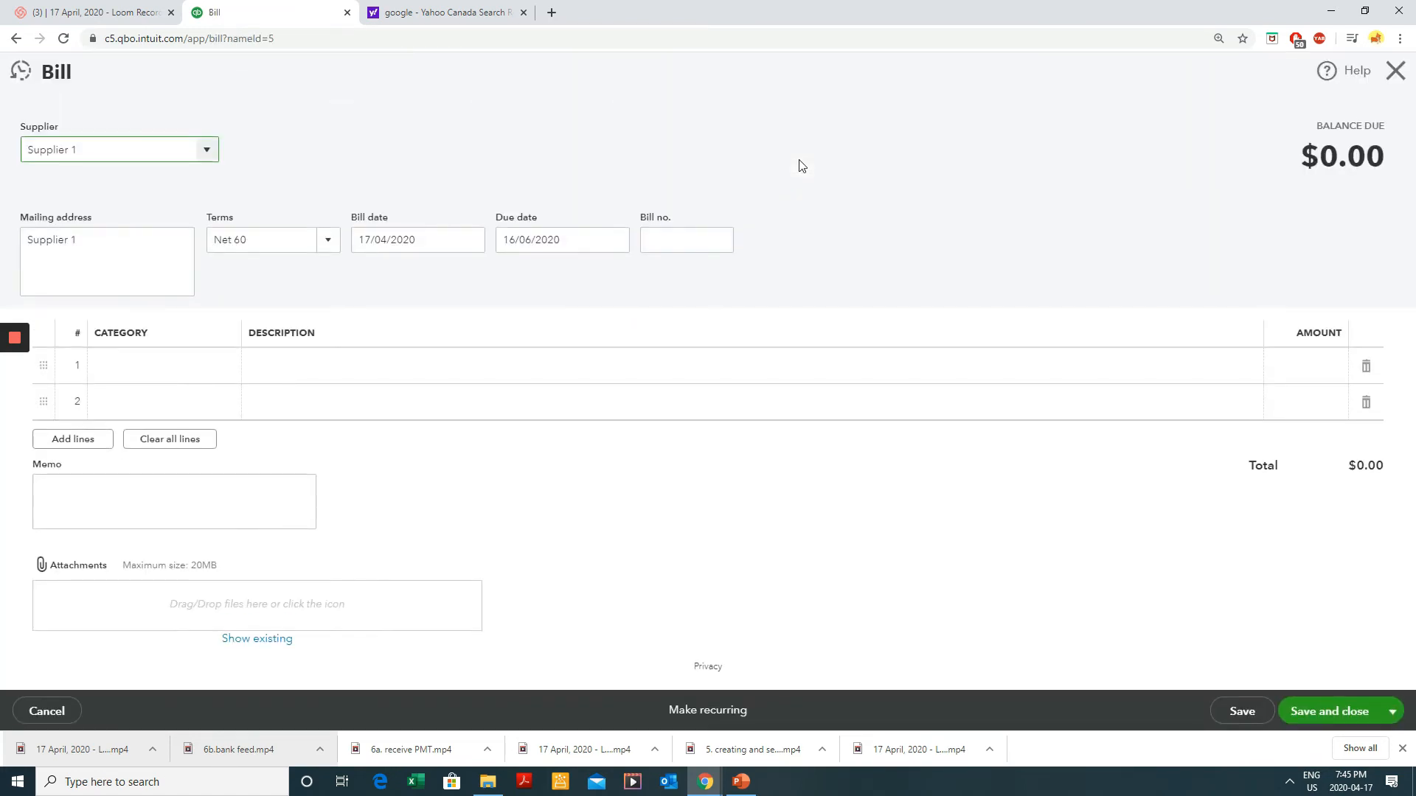
pyautogui.click(134, 147)
pyautogui.click(95, 247)
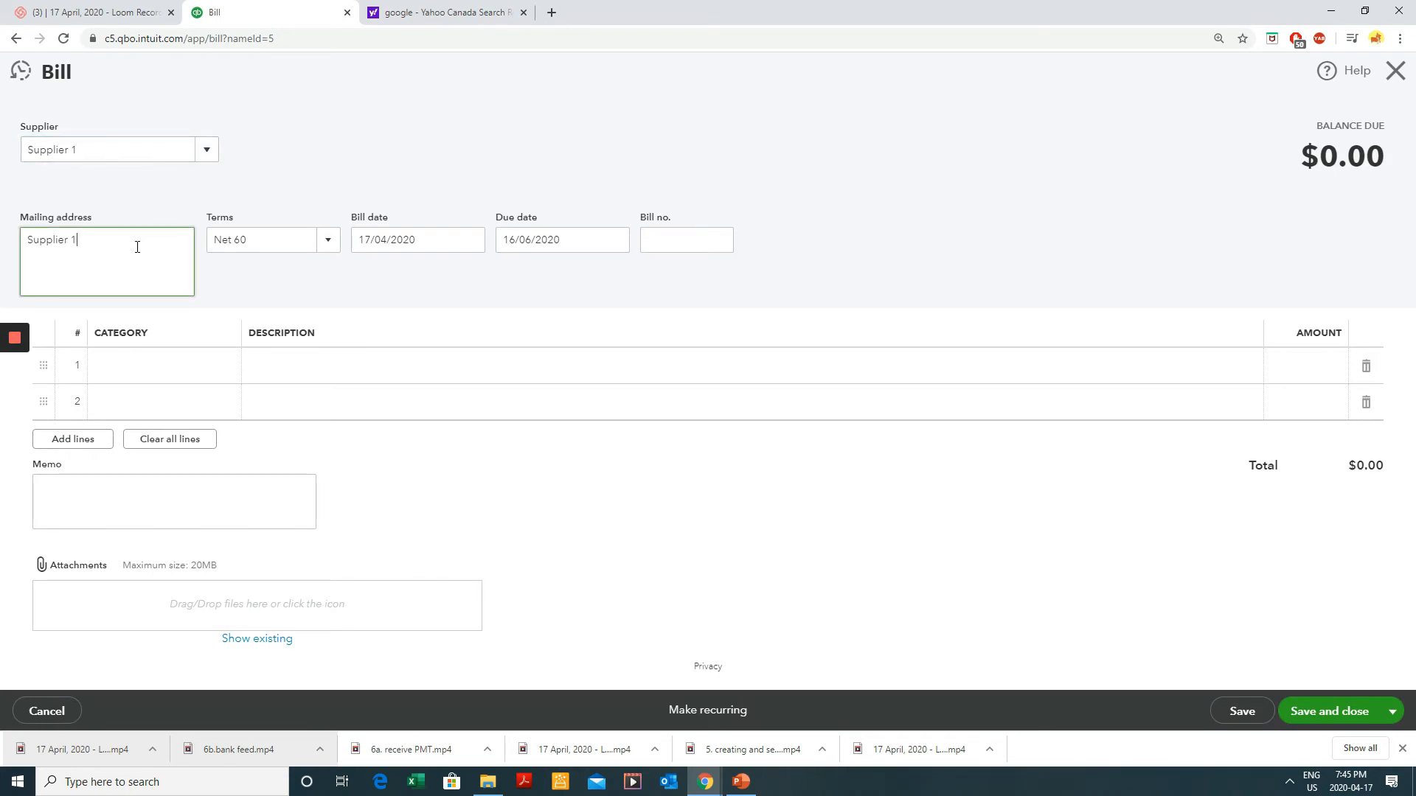
pyautogui.write('12345')
# - Try shifting the bill date by months and days, and return it to today's date, 17/04/2020
pyautogui.click(307, 245)
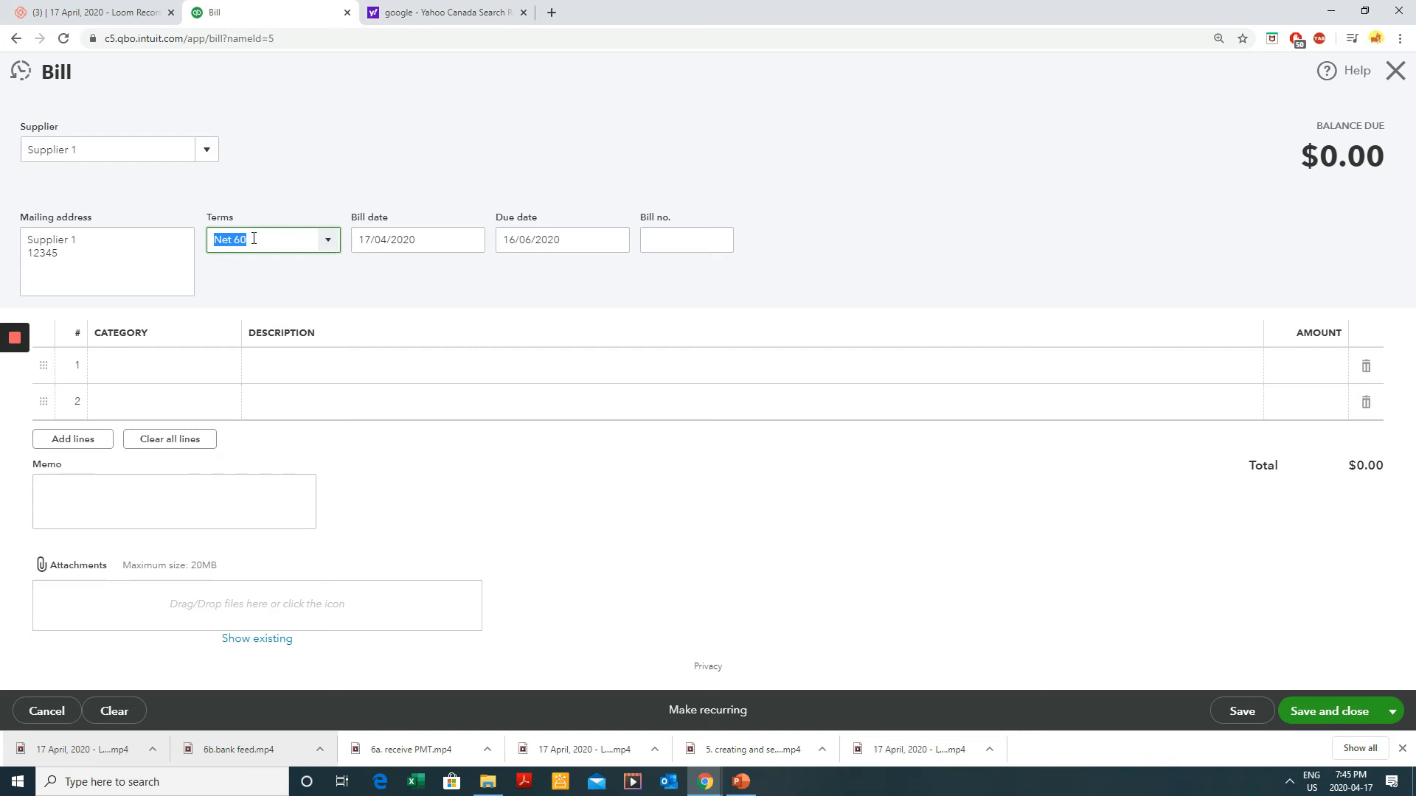
pyautogui.press('Tab')
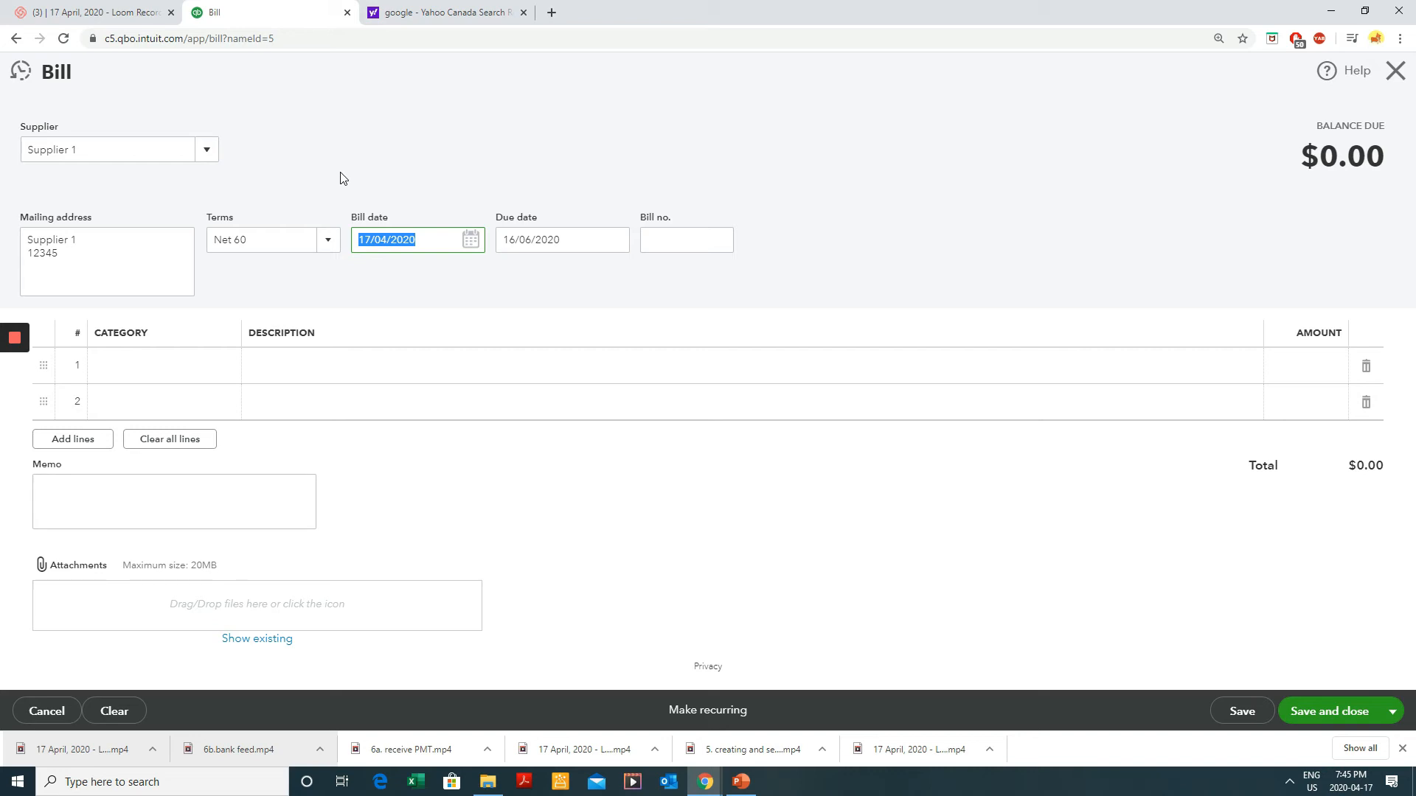
pyautogui.press('m')
pyautogui.press('m')
pyautogui.press('m')
pyautogui.press('m')
pyautogui.press('h')
pyautogui.press('h')
pyautogui.press('-')
pyautogui.press('+')
pyautogui.press('+')
pyautogui.press('+')
pyautogui.press('+')
pyautogui.press('t')
# - Set the category of the bill's first line to Office expenses
pyautogui.press('Tab')
pyautogui.press('Tab')
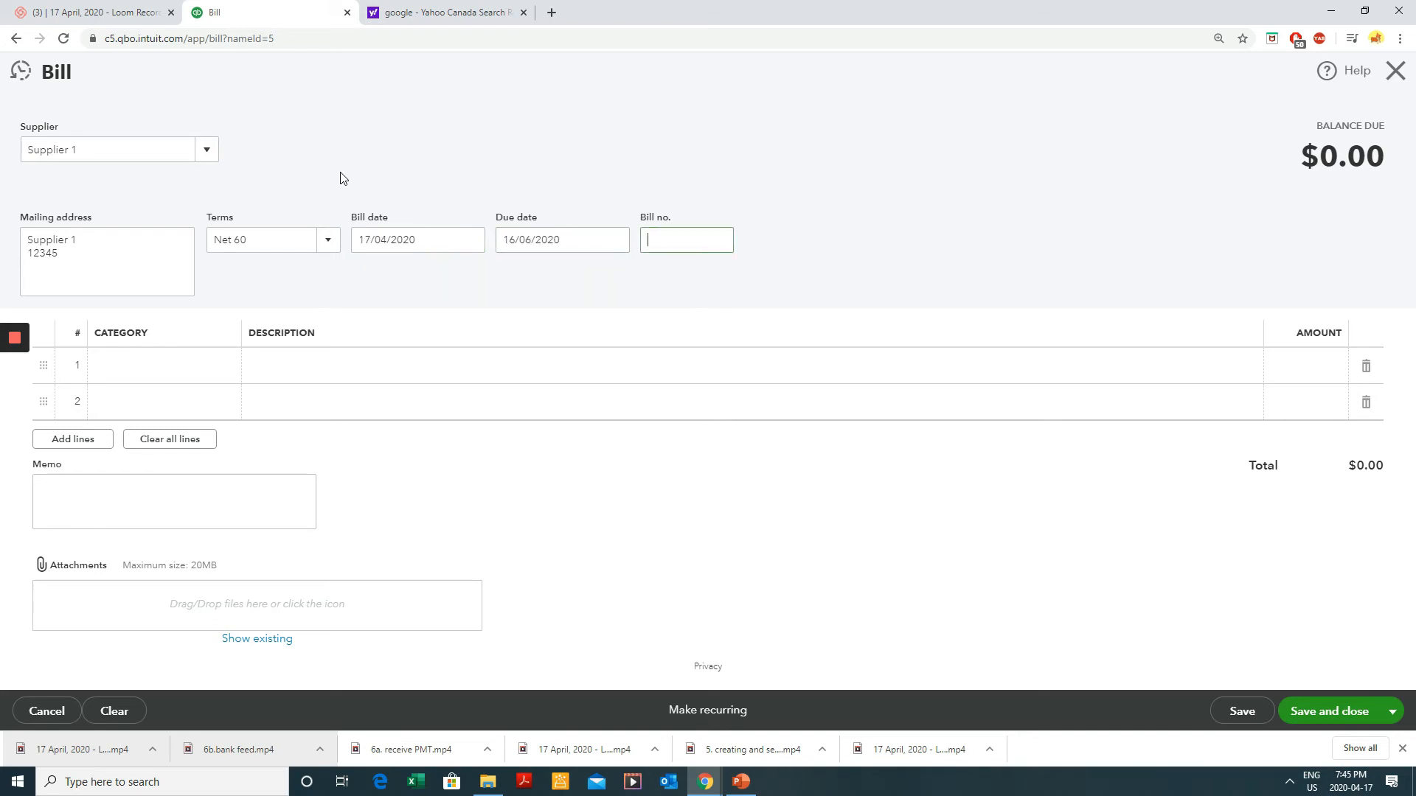
pyautogui.press('Tab')
pyautogui.press('Tab')
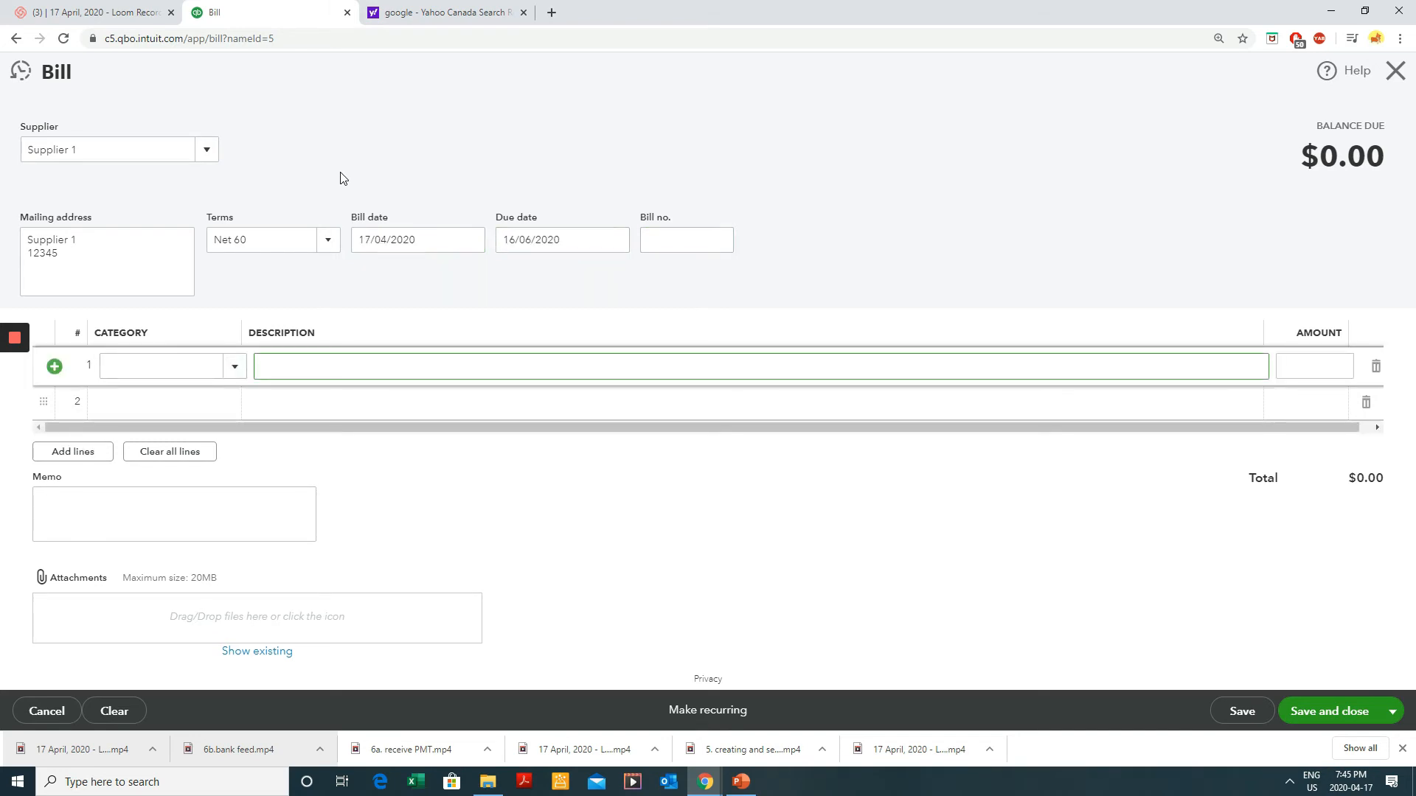
pyautogui.click(230, 365)
pyautogui.scroll(-5, 245, 398)
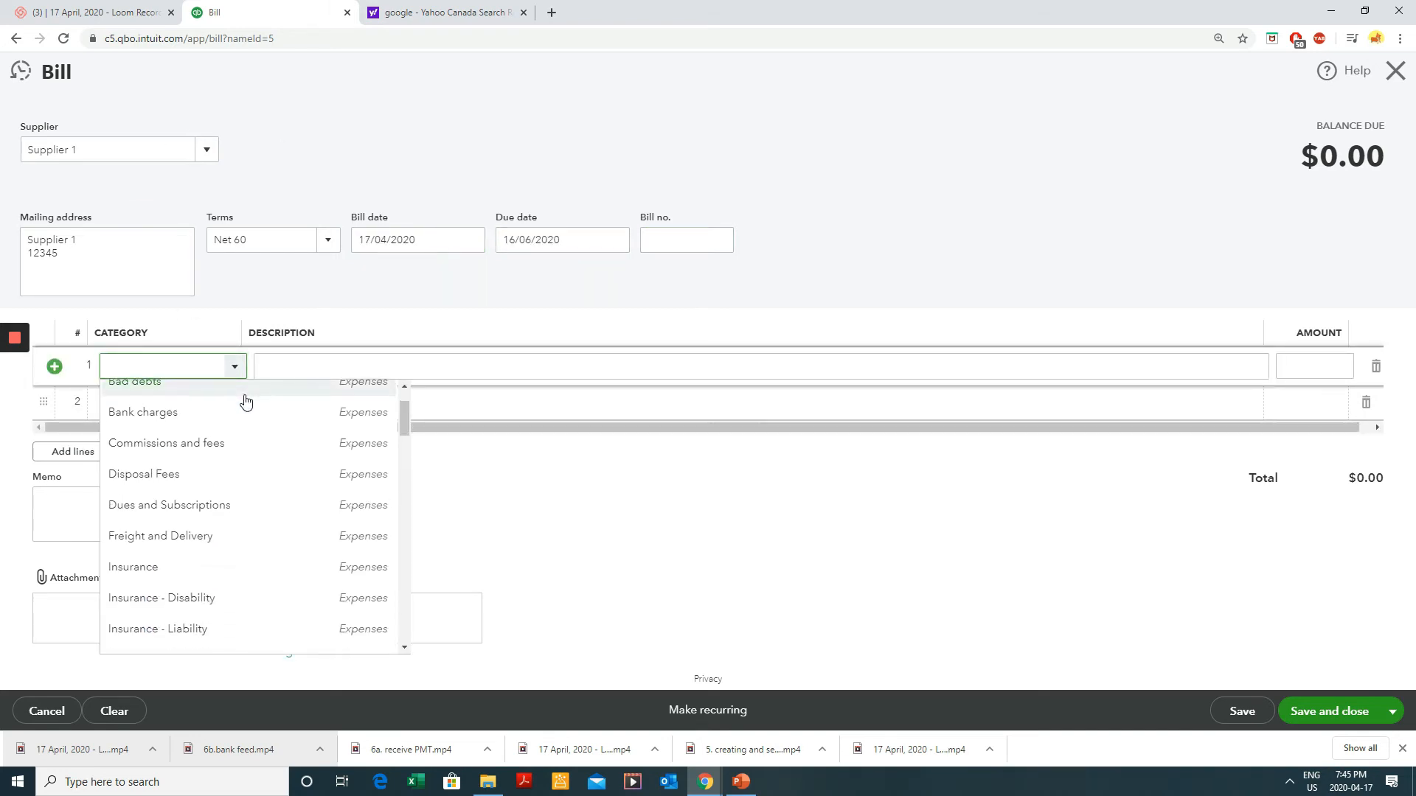
pyautogui.scroll(-15, 247, 401)
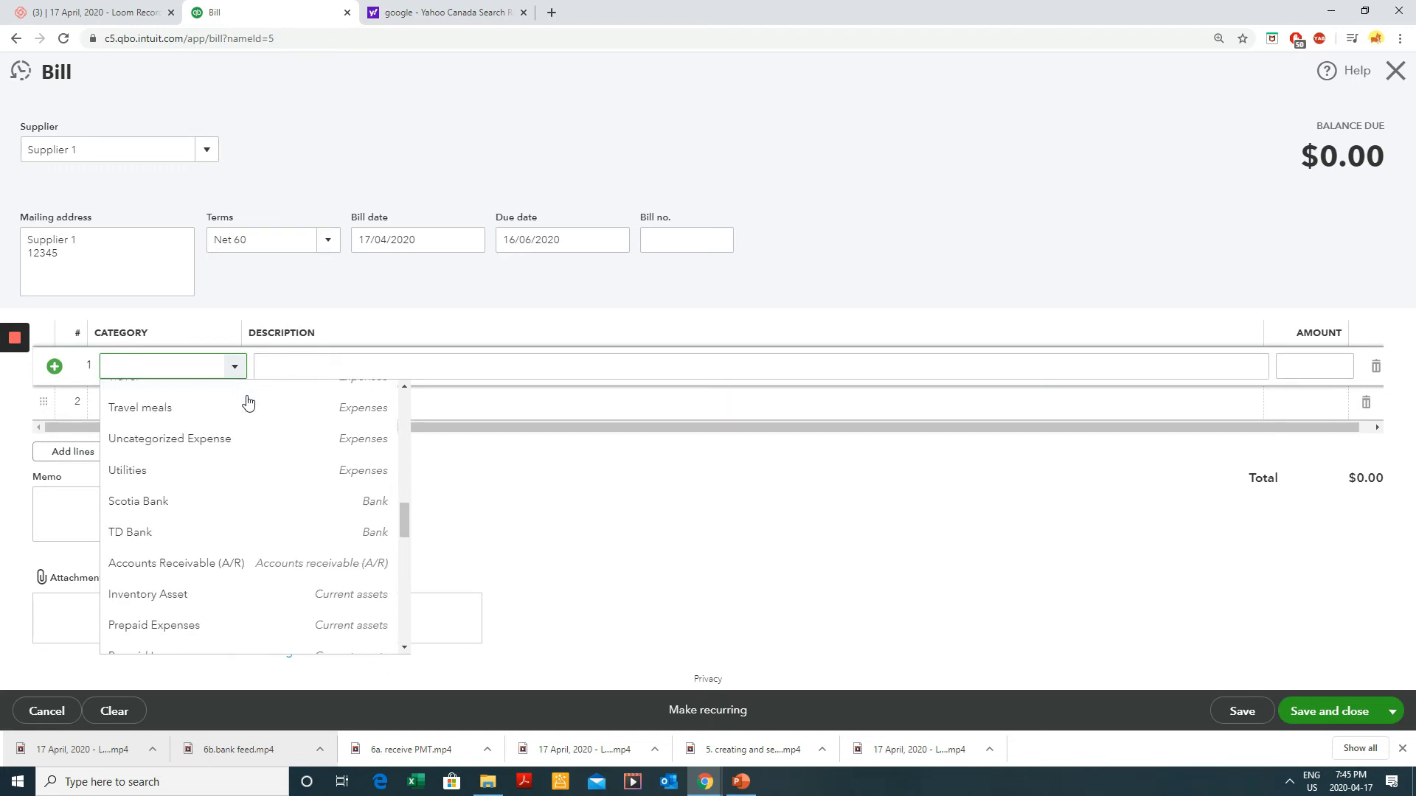
pyautogui.scroll(20, 249, 430)
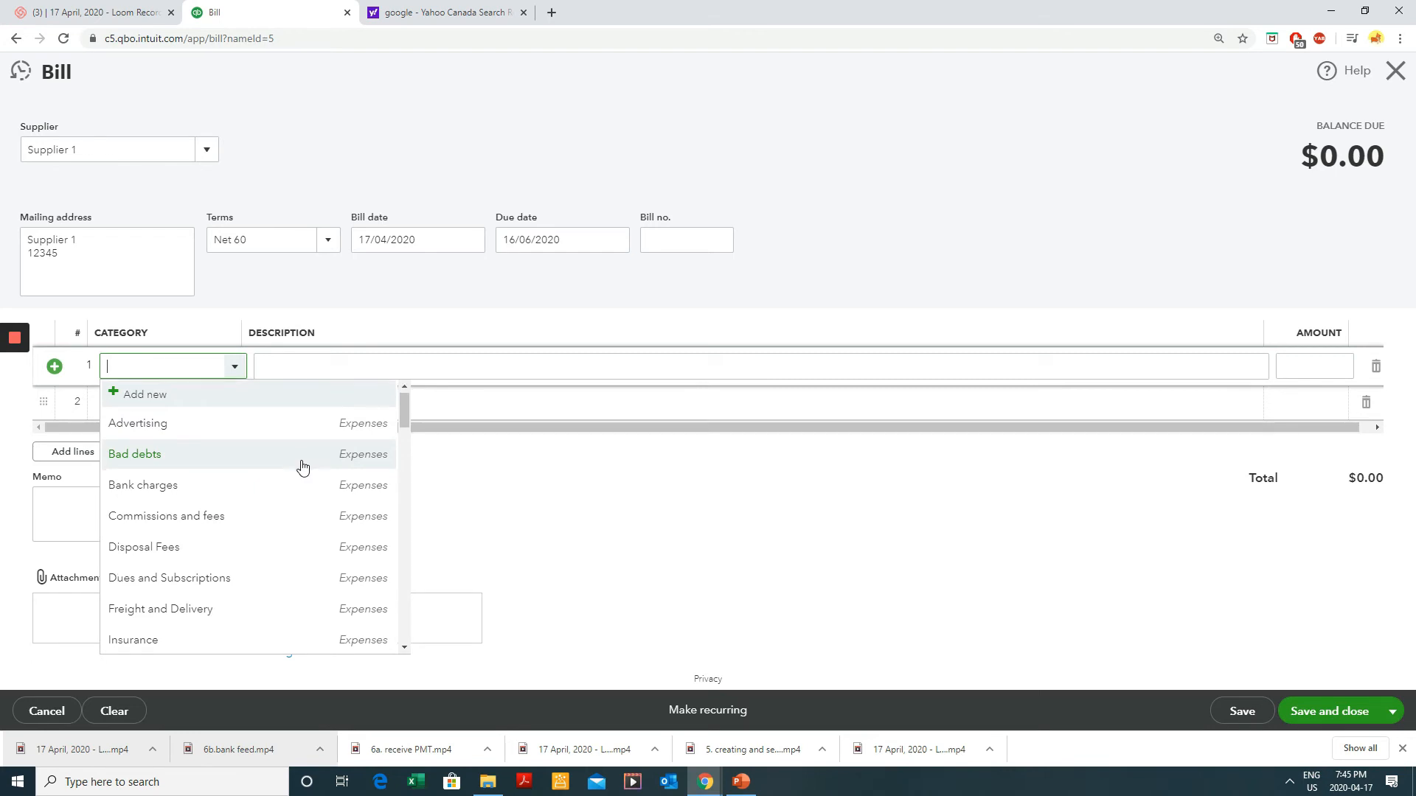
pyautogui.scroll(-2, 299, 468)
pyautogui.scroll(-3, 335, 471)
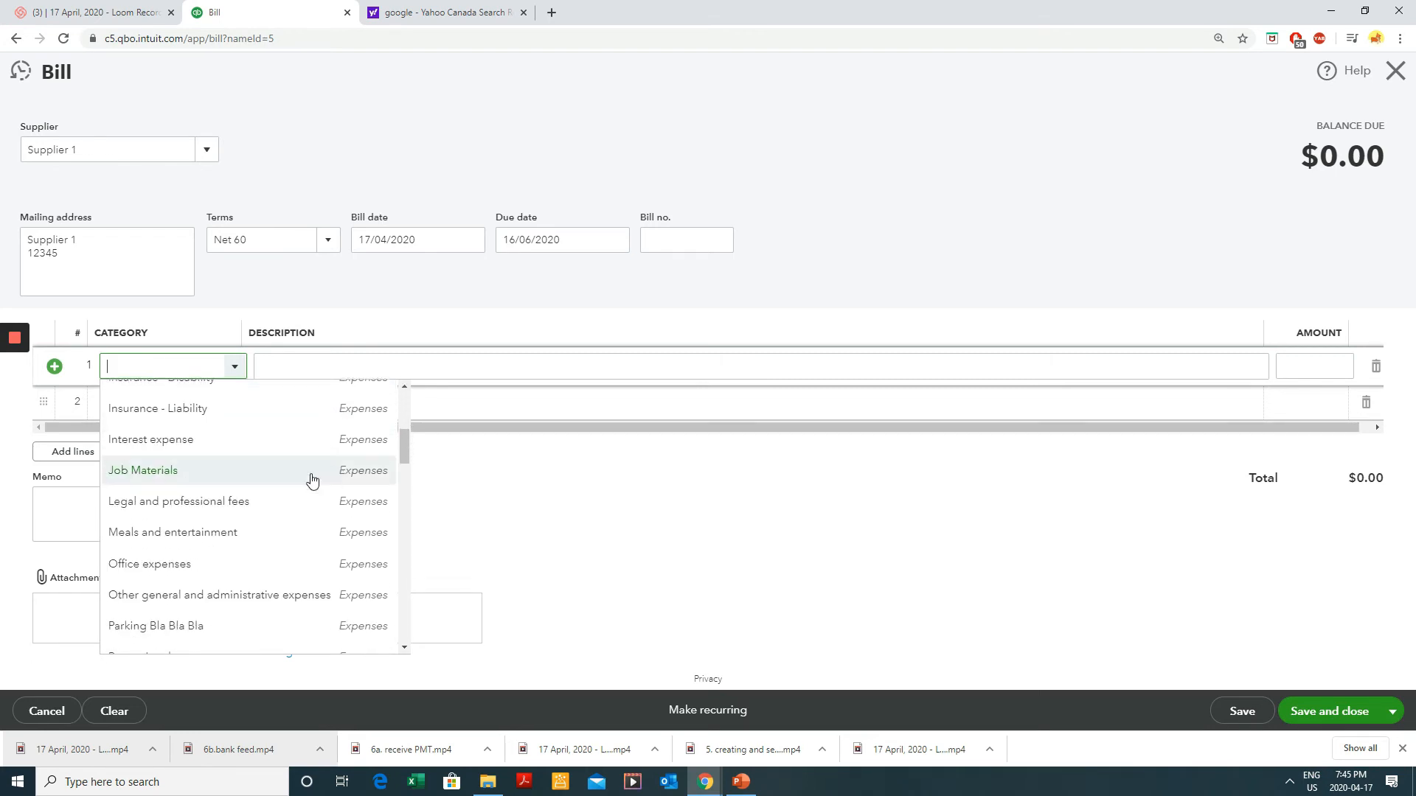
pyautogui.scroll(-2, 221, 450)
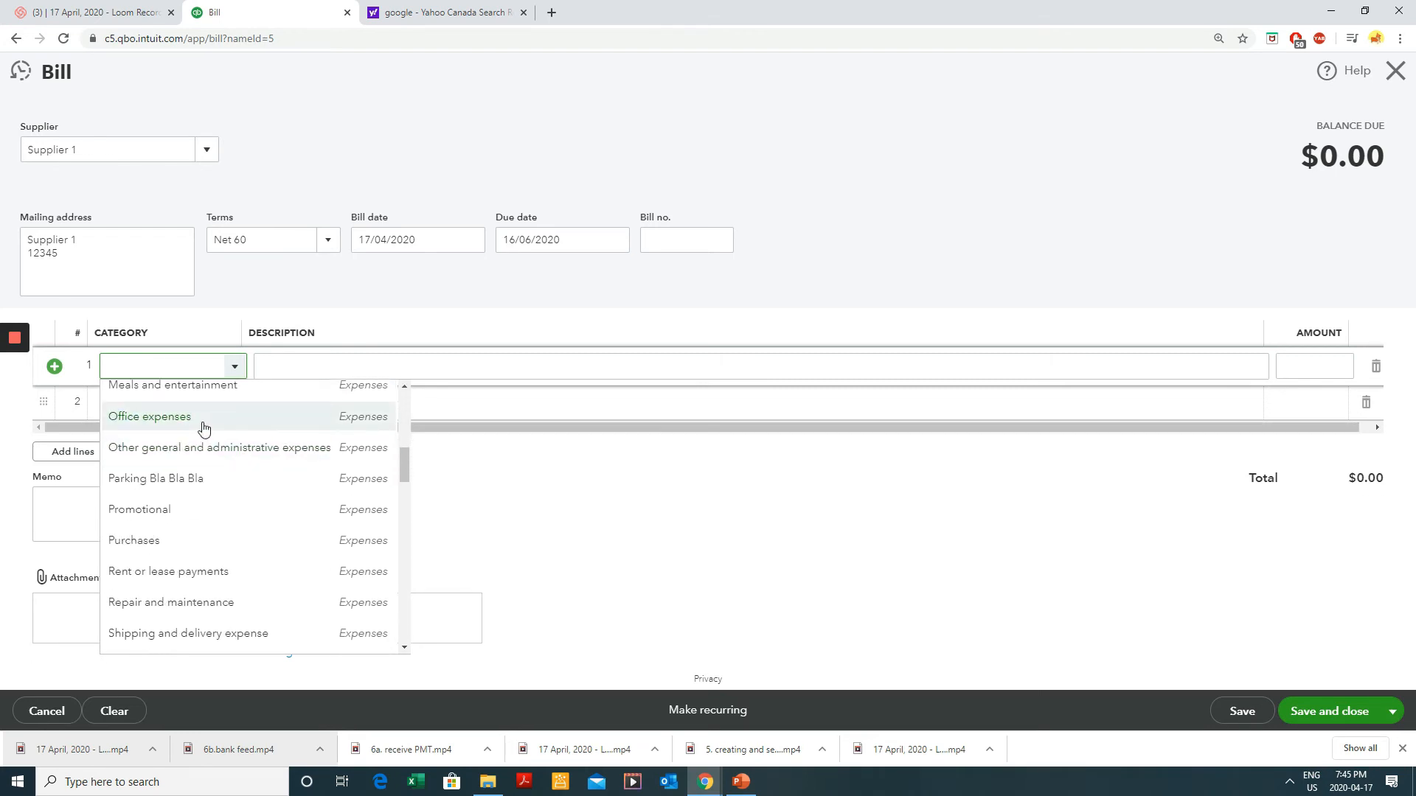
pyautogui.click(201, 418)
# - Describe the first line as "purchased highlighters" with an amount of 10, and save the bill and start a new one
pyautogui.click(417, 365)
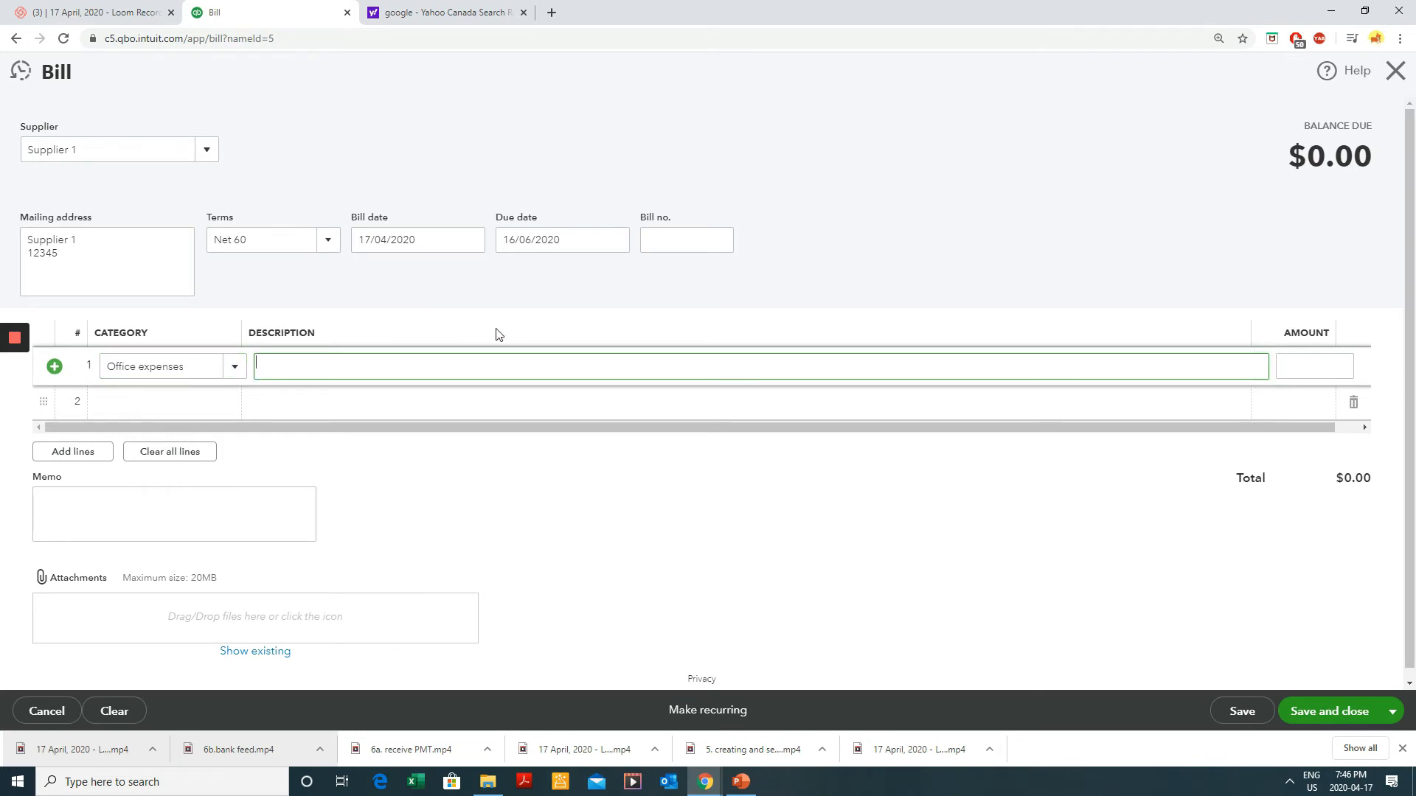
pyautogui.write('purchased highlighters')
pyautogui.press('Tab')
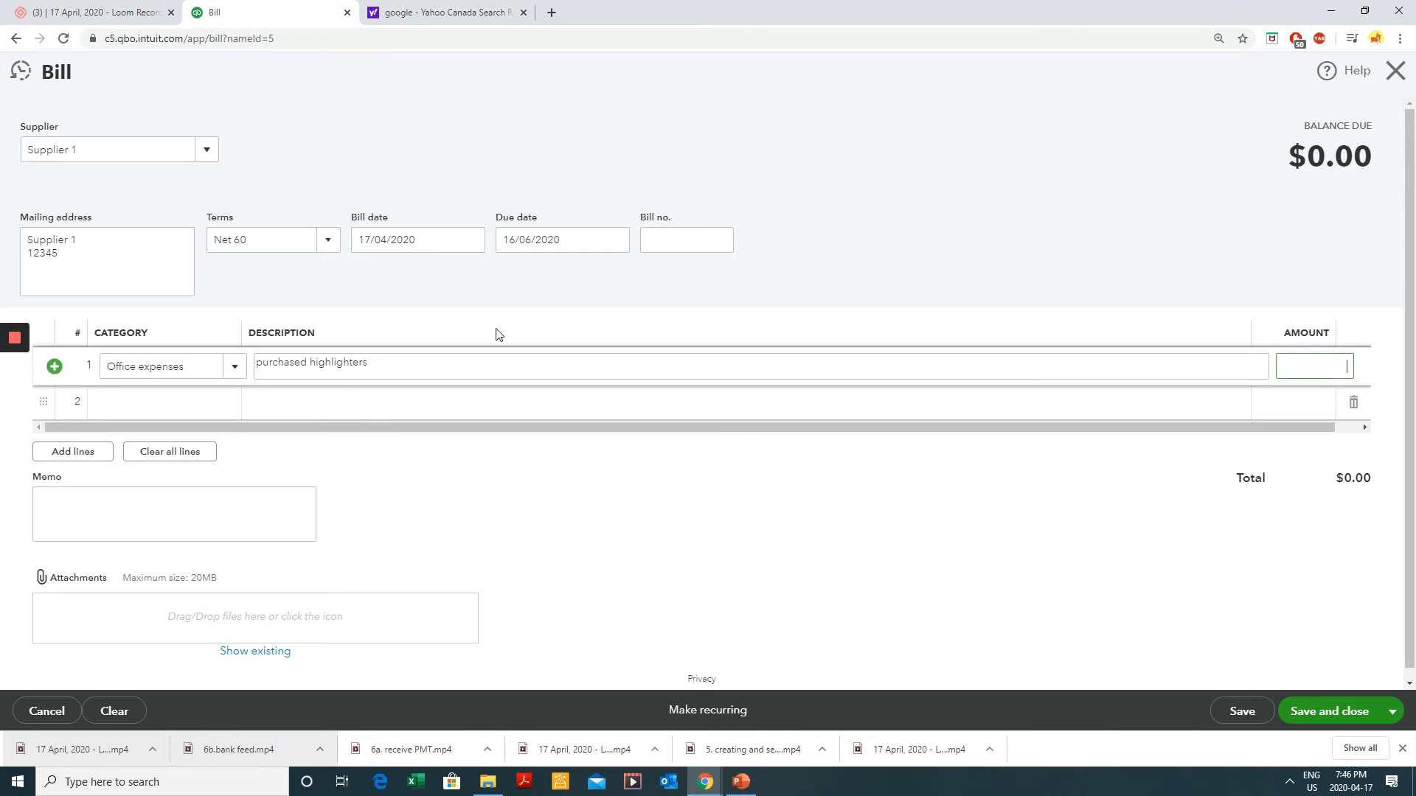
pyautogui.write('10')
pyautogui.press('Tab')
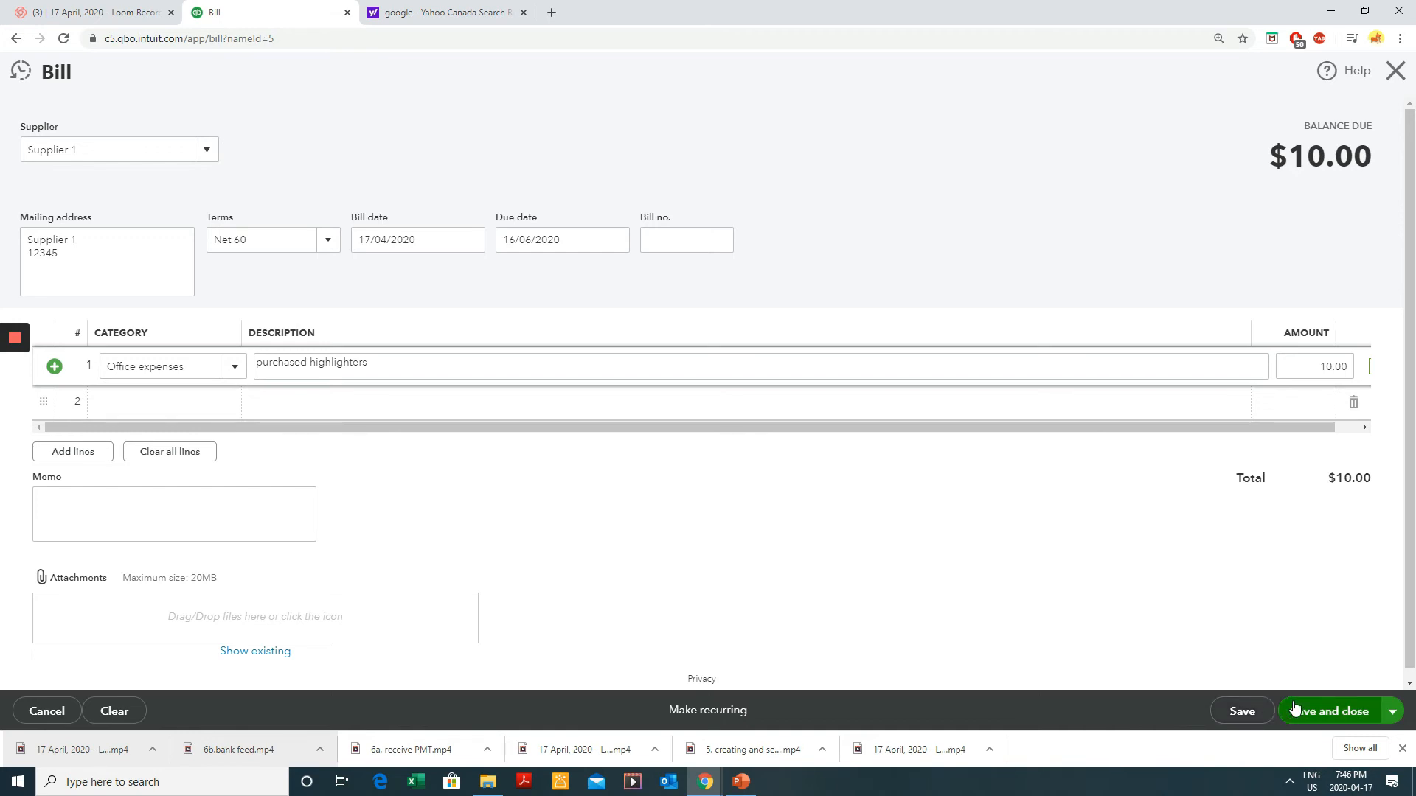
pyautogui.click(1393, 711)
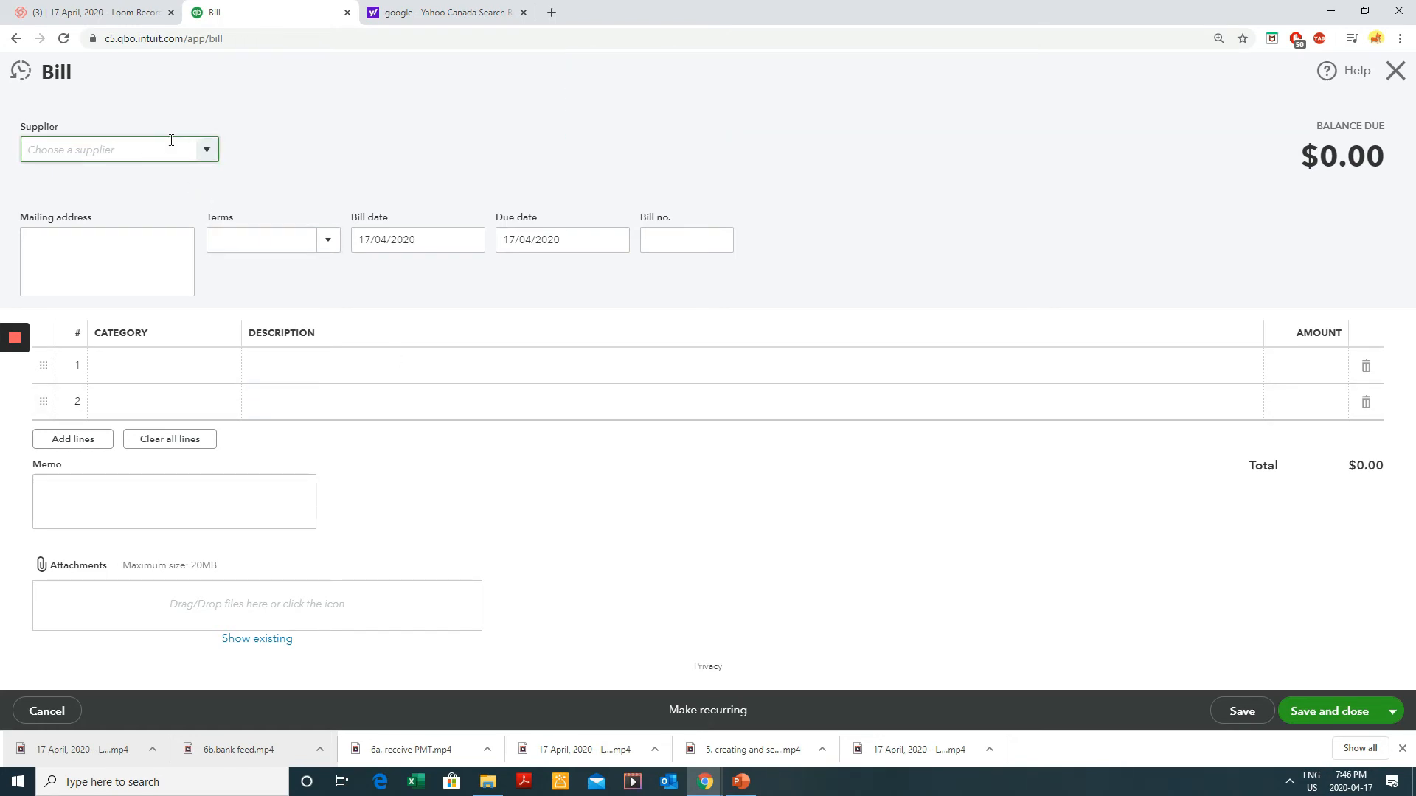
# - Add Smith Insurance as a new supplier from within the blank bill and save it
pyautogui.click(209, 152)
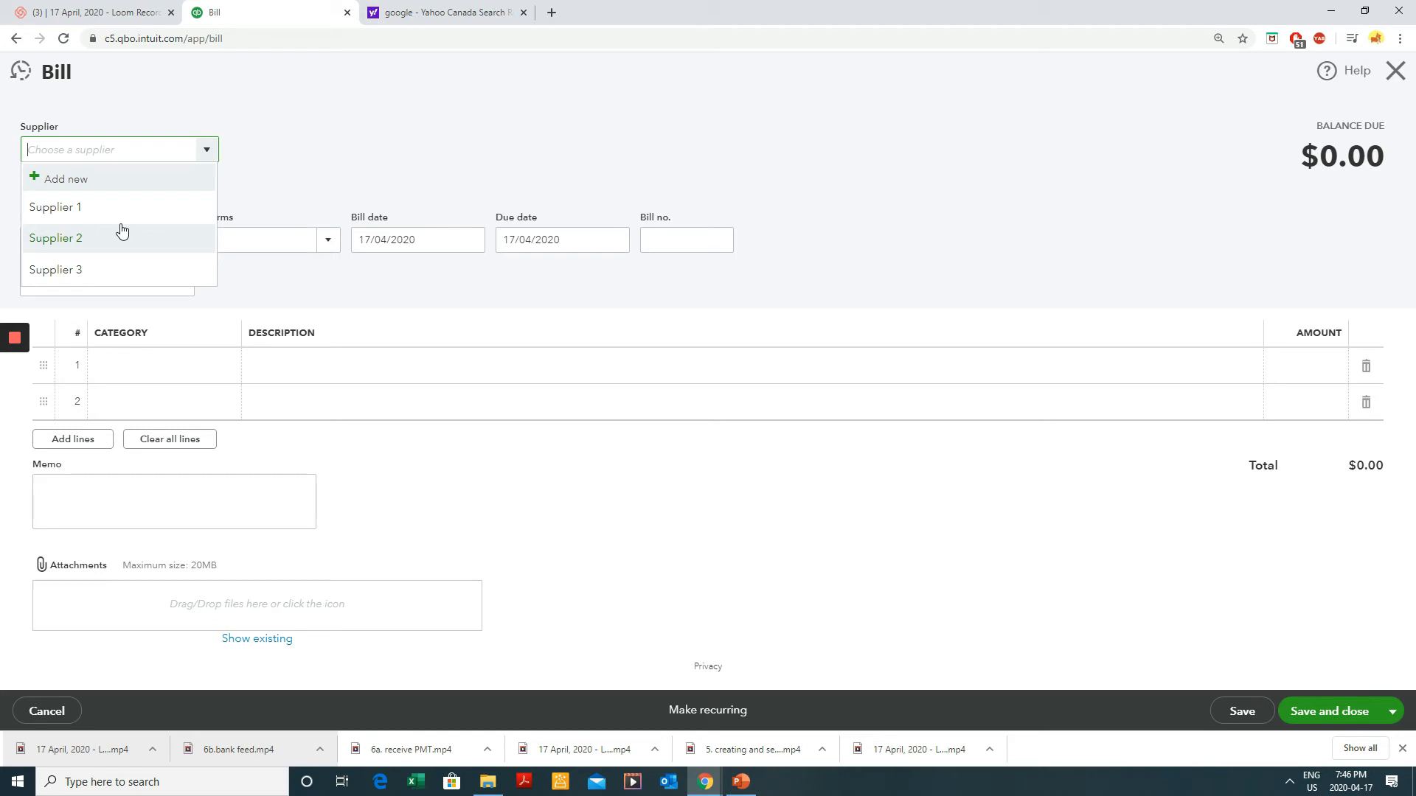
pyautogui.click(85, 182)
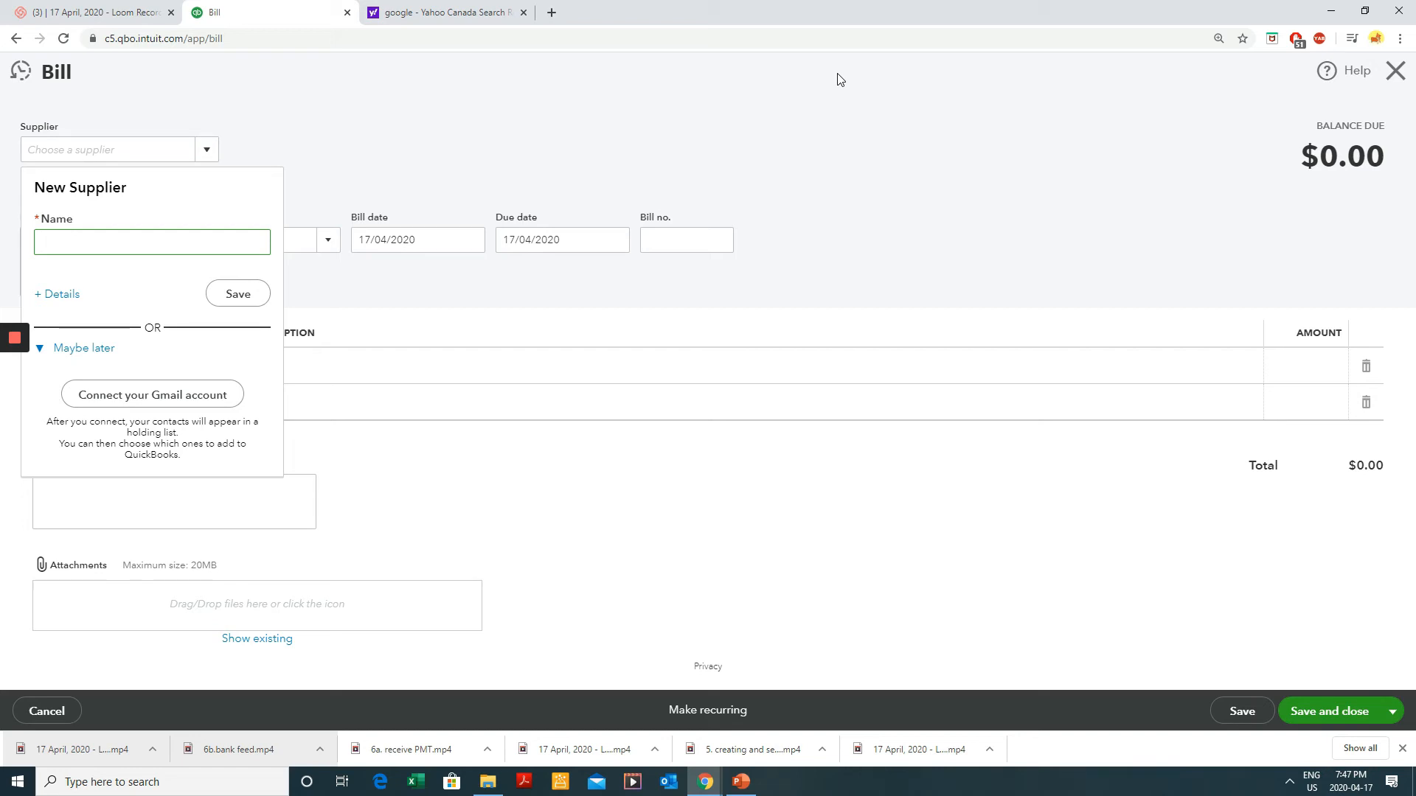
pyautogui.write('Smith Insurance')
pyautogui.click(262, 292)
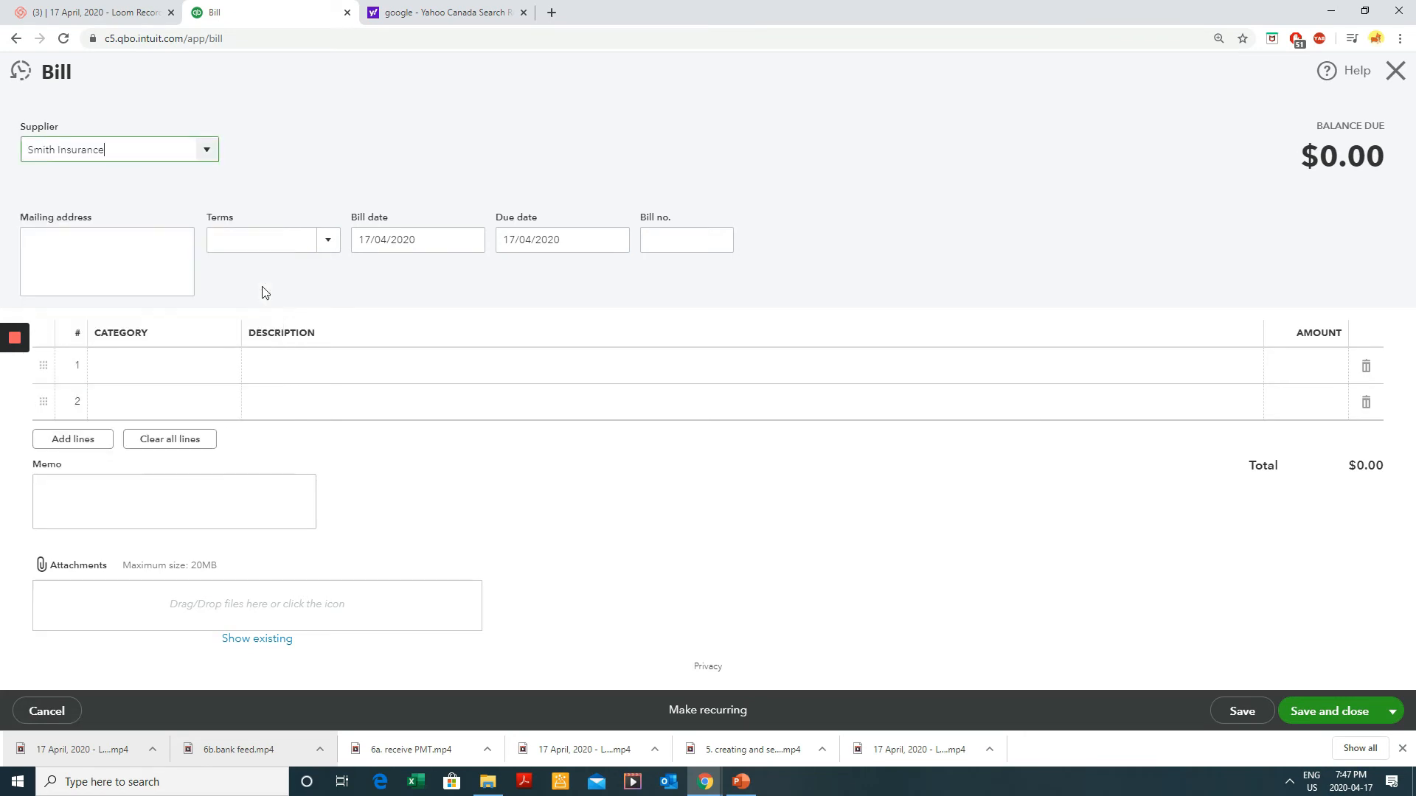
# - Set the payment terms of the Smith Insurance bill to Net 15
pyautogui.click(139, 238)
pyautogui.click(265, 244)
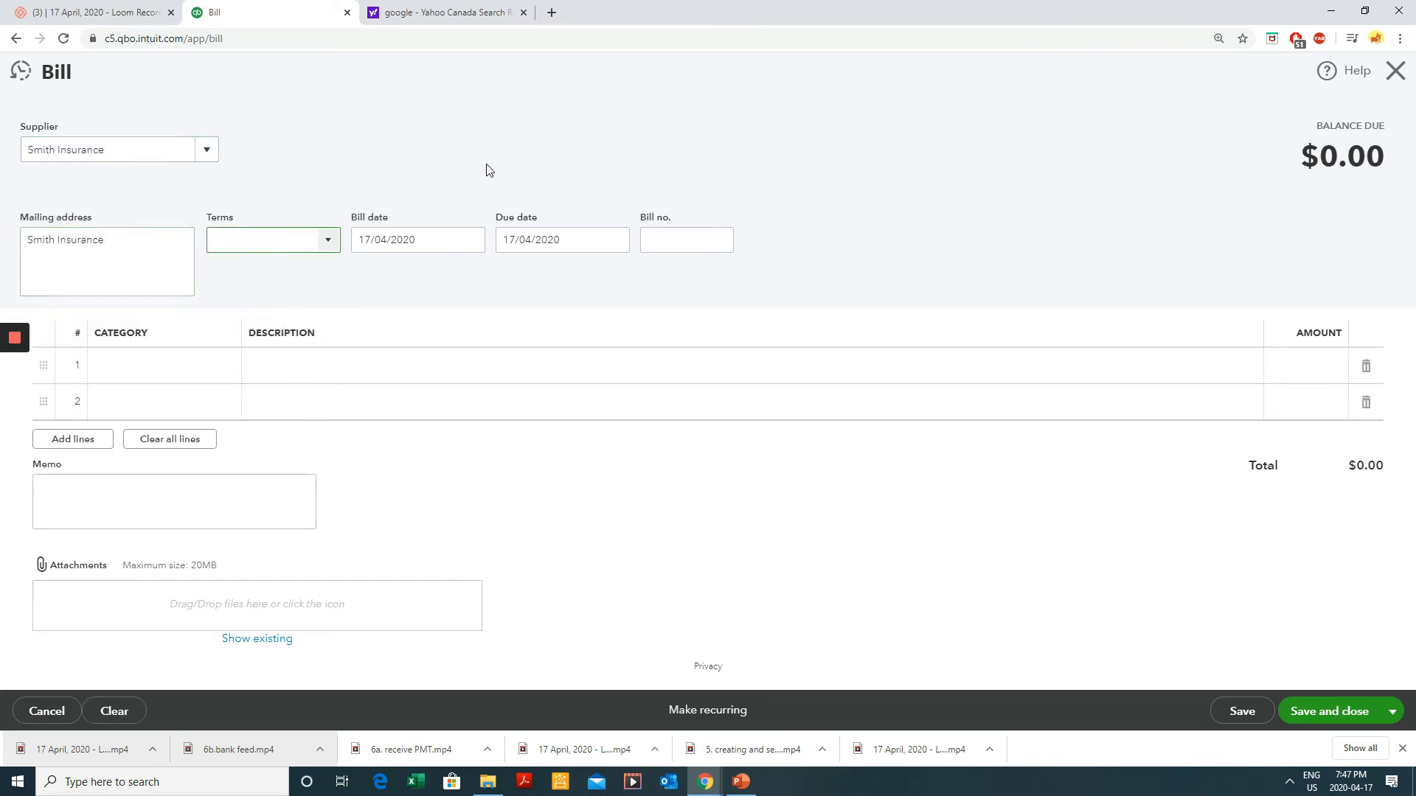
pyautogui.click(327, 240)
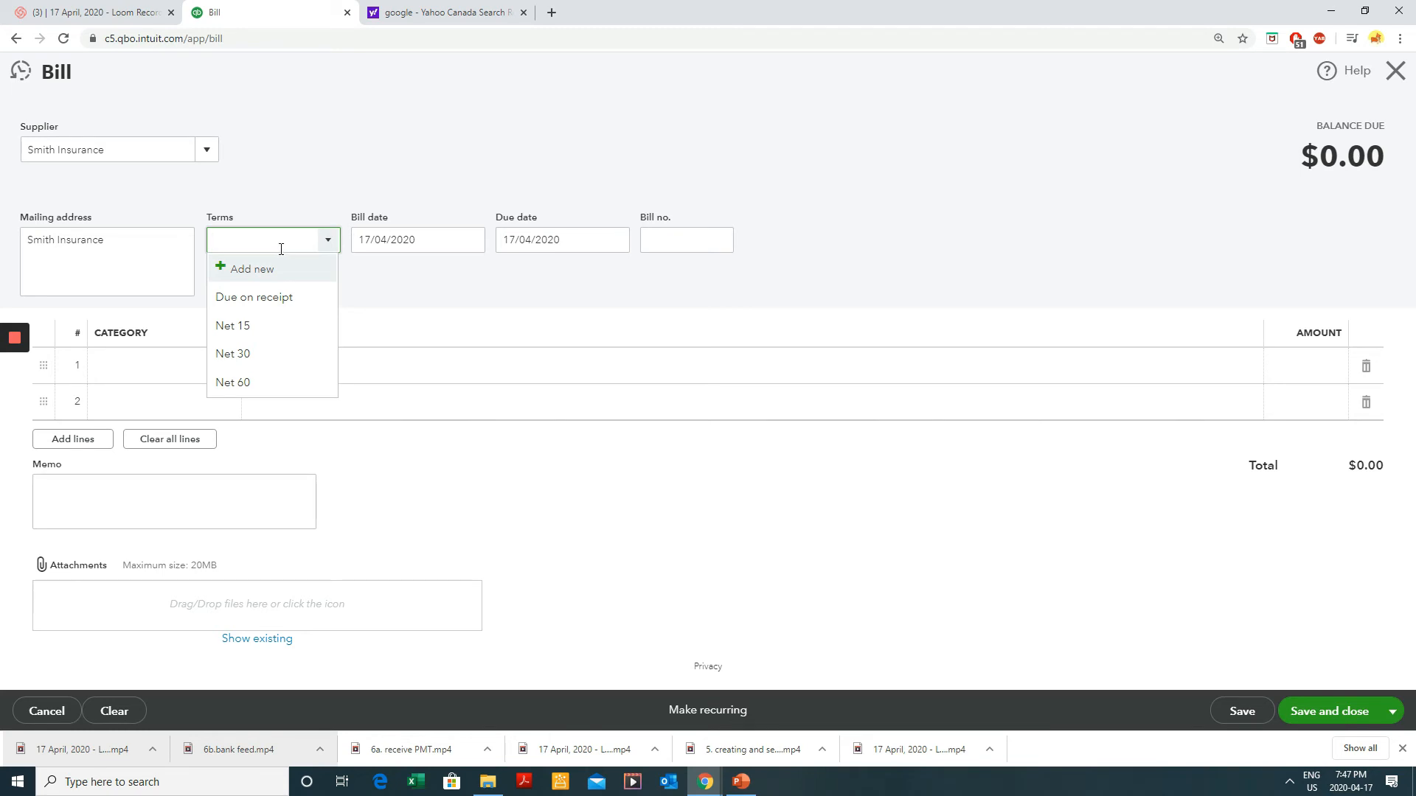
pyautogui.click(470, 241)
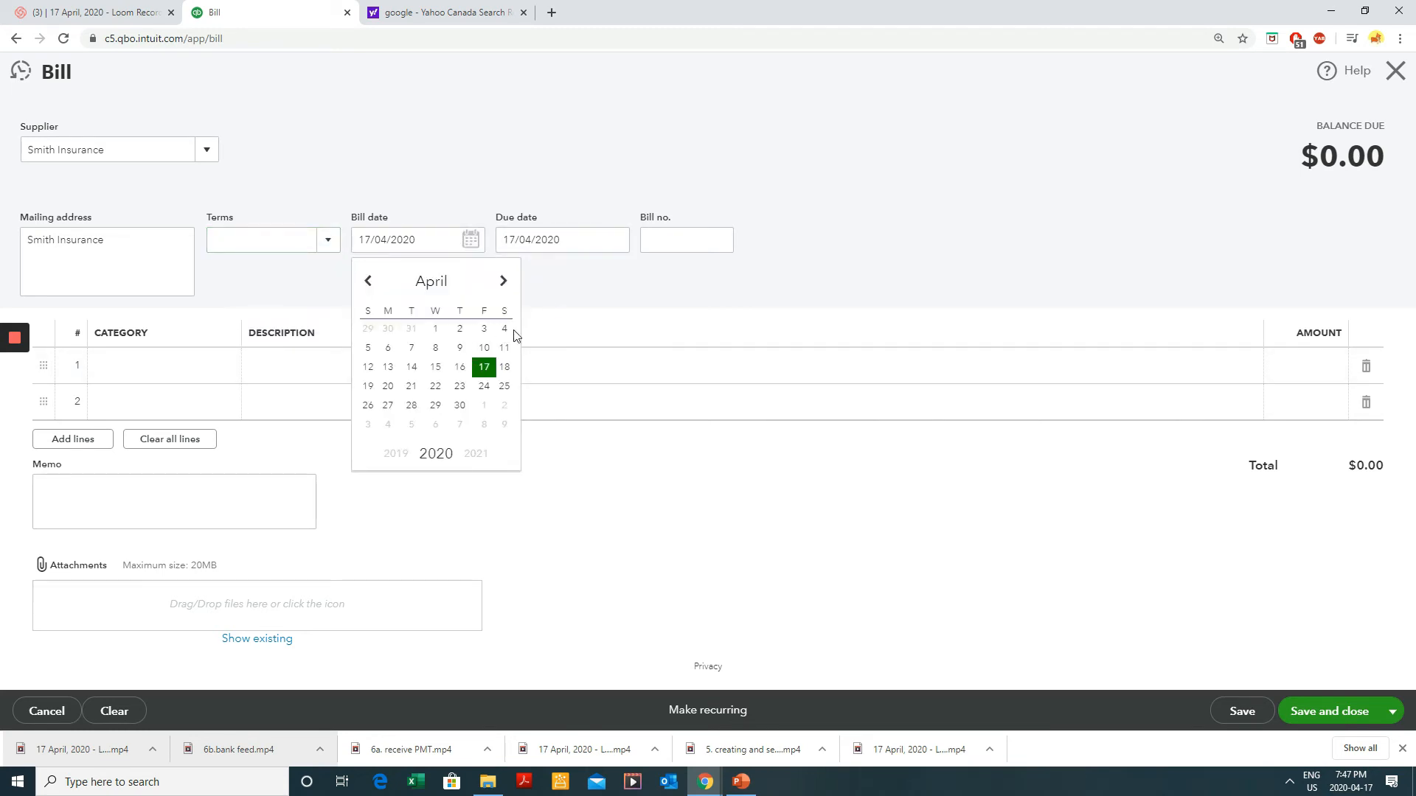
pyautogui.click(325, 242)
pyautogui.click(277, 321)
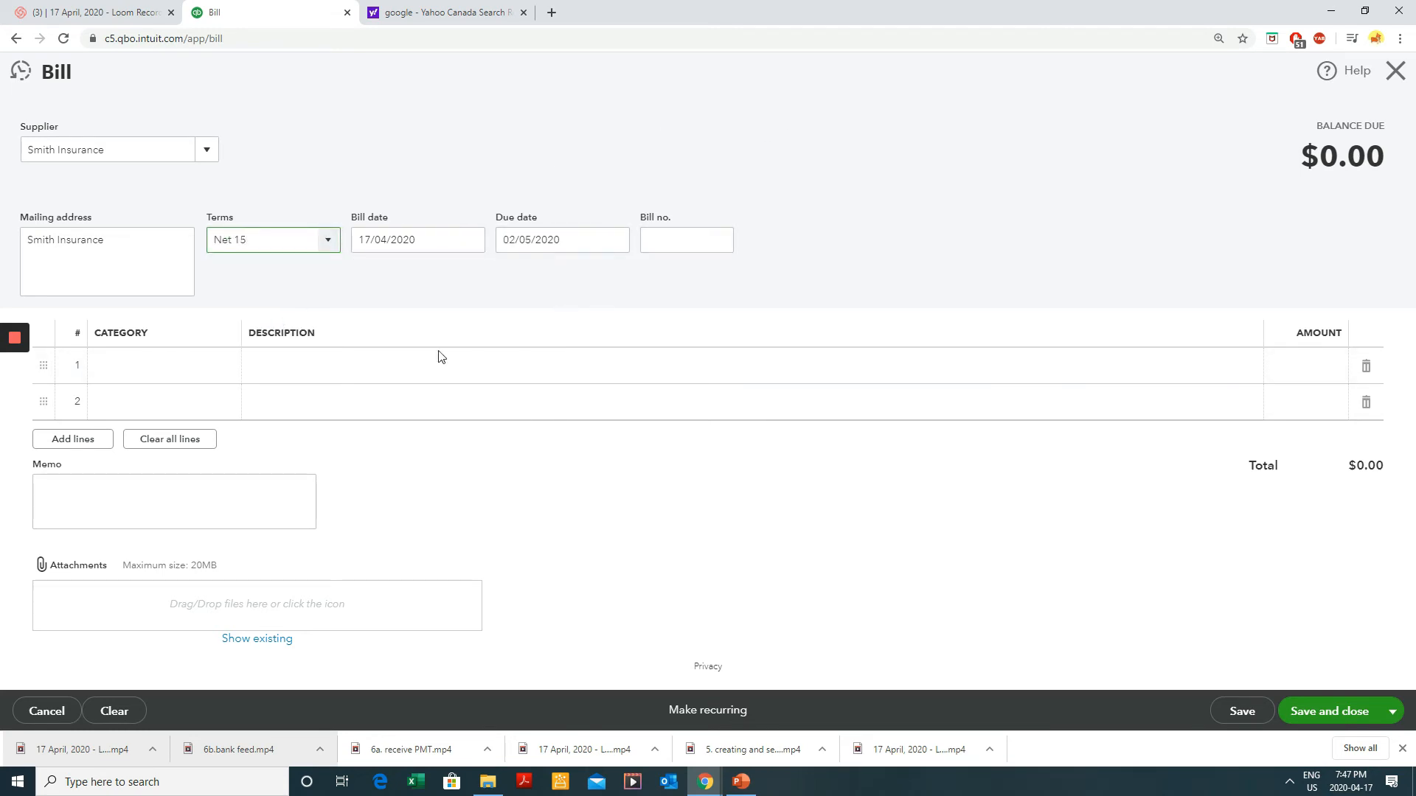
pyautogui.click(143, 364)
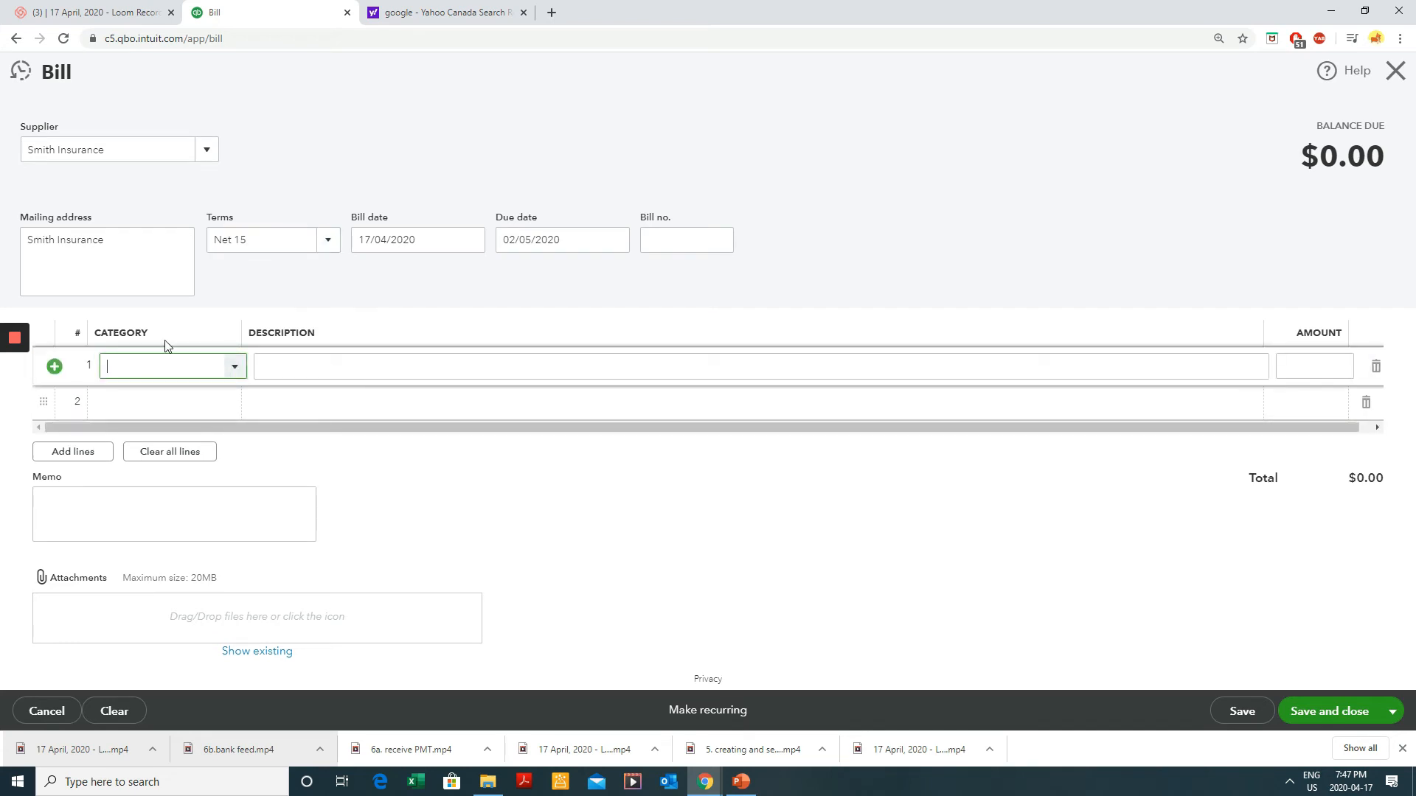
pyautogui.write('ins')
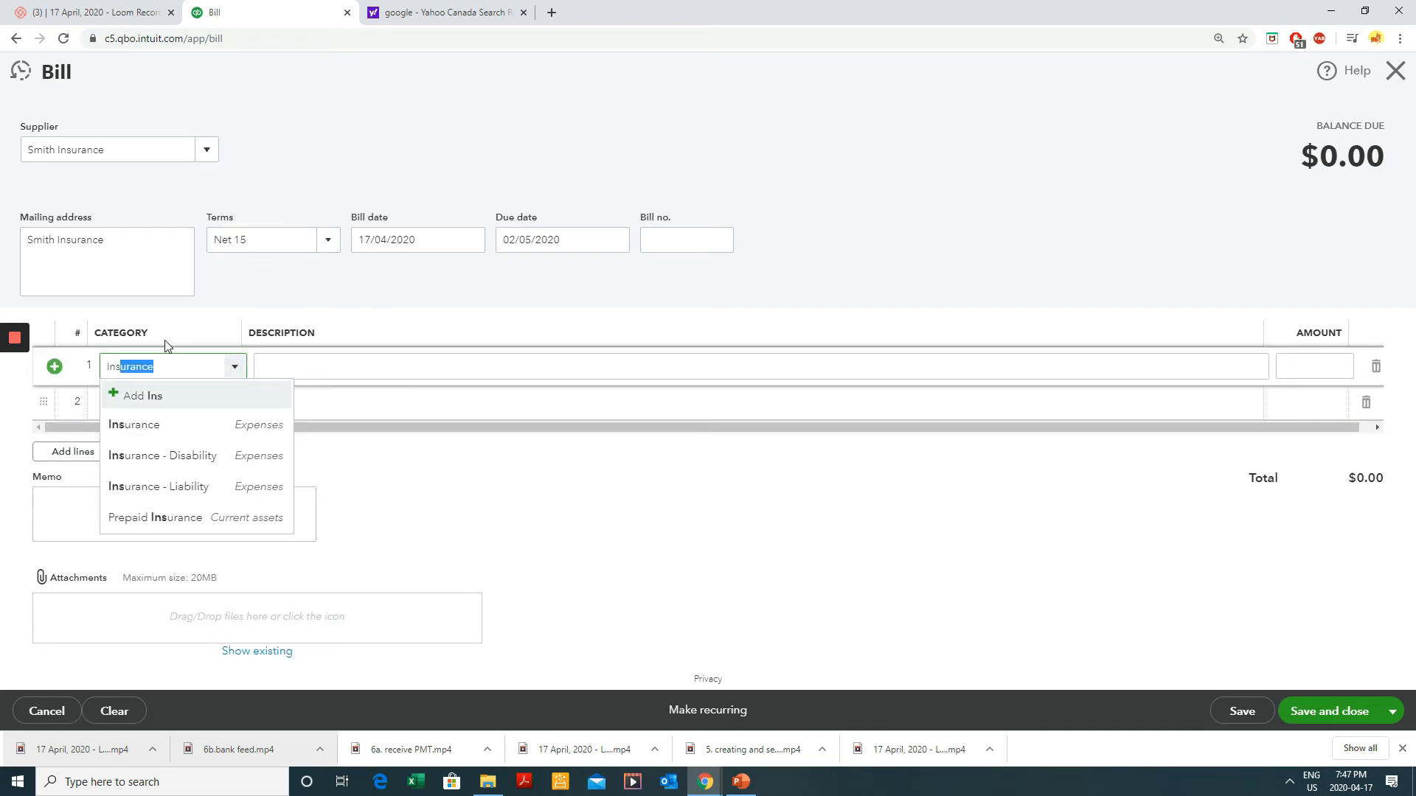
pyautogui.press('BackSpace')
pyautogui.press('BackSpace')
pyautogui.press('BackSpace')
pyautogui.press('BackSpace')
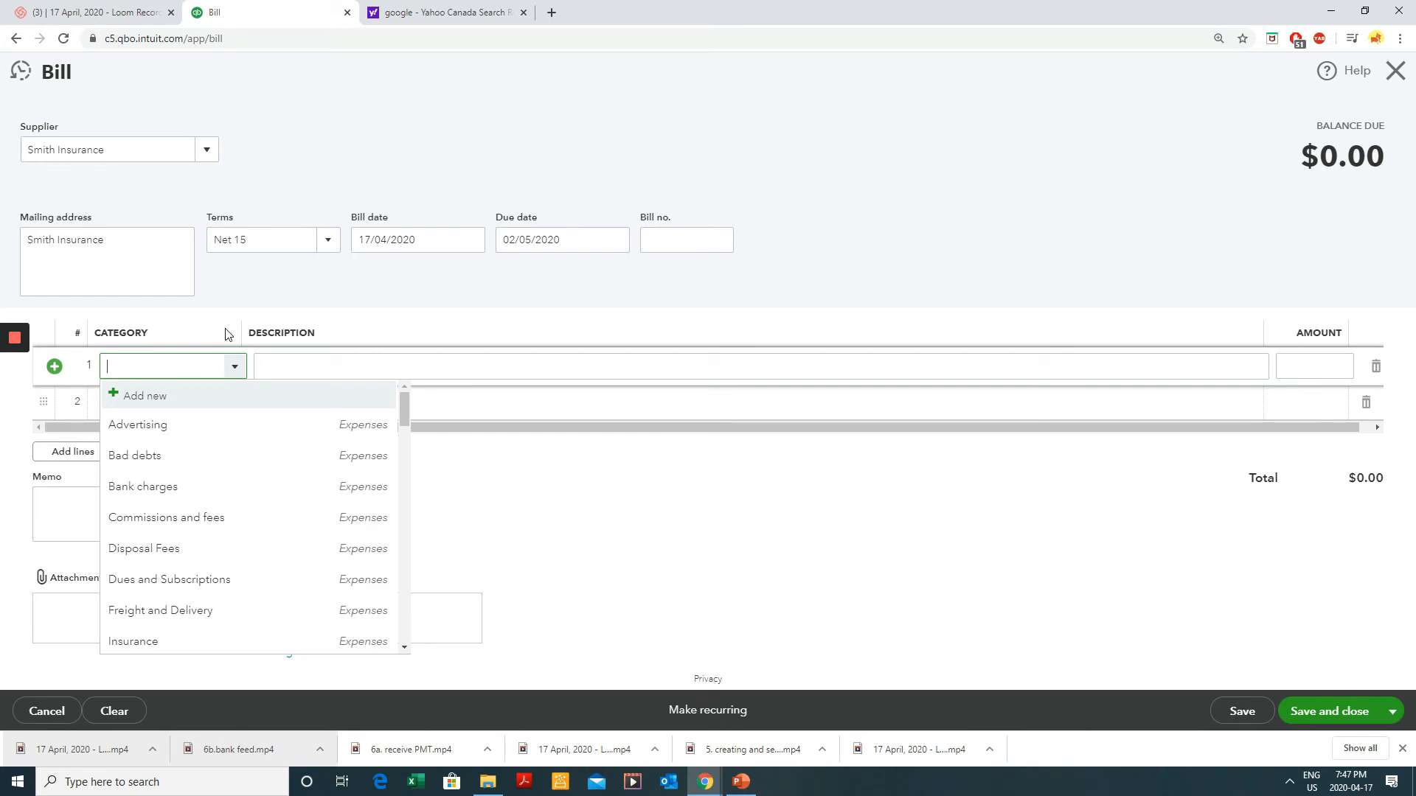
# - Set the category of the Smith Insurance bill's first line to Insurance
pyautogui.click(235, 365)
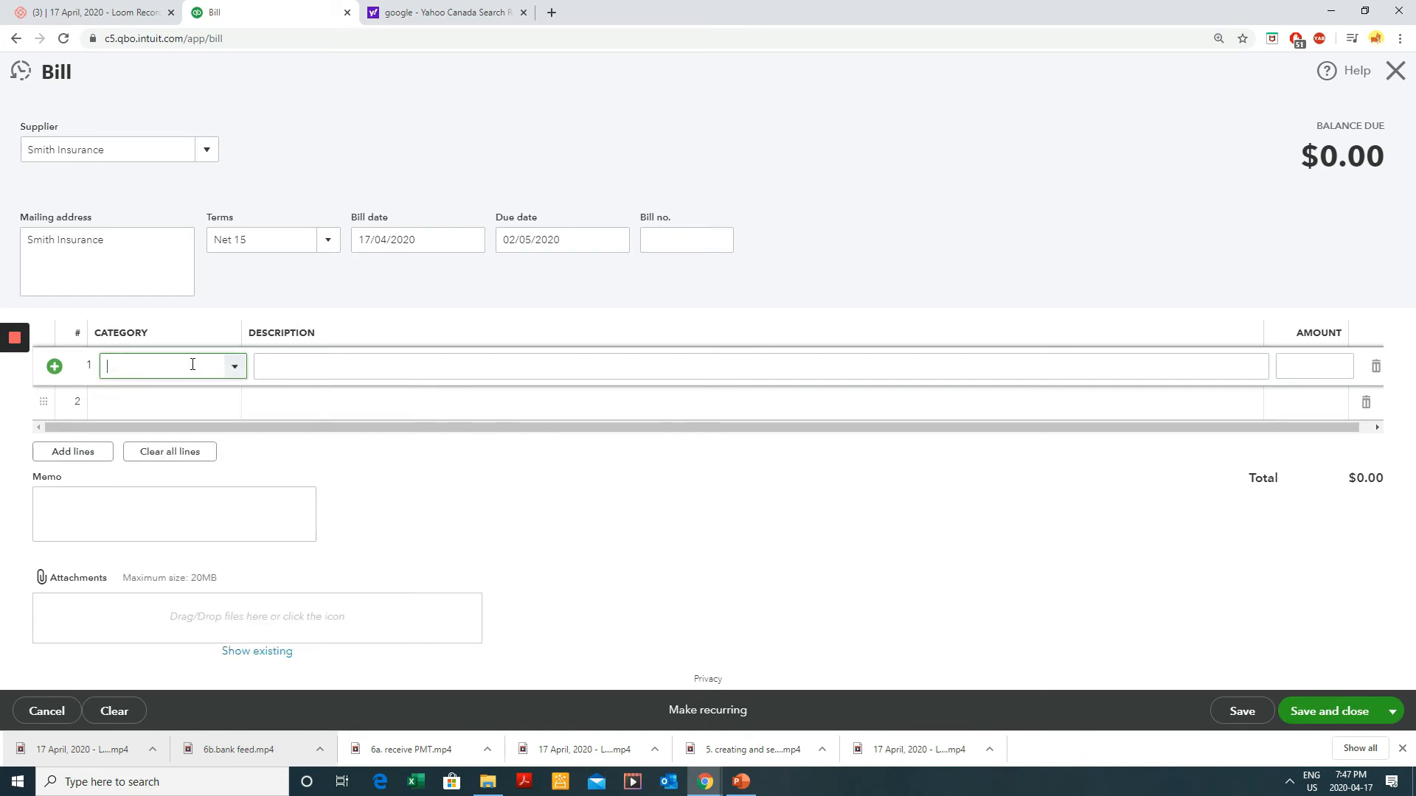
pyautogui.write('Insu')
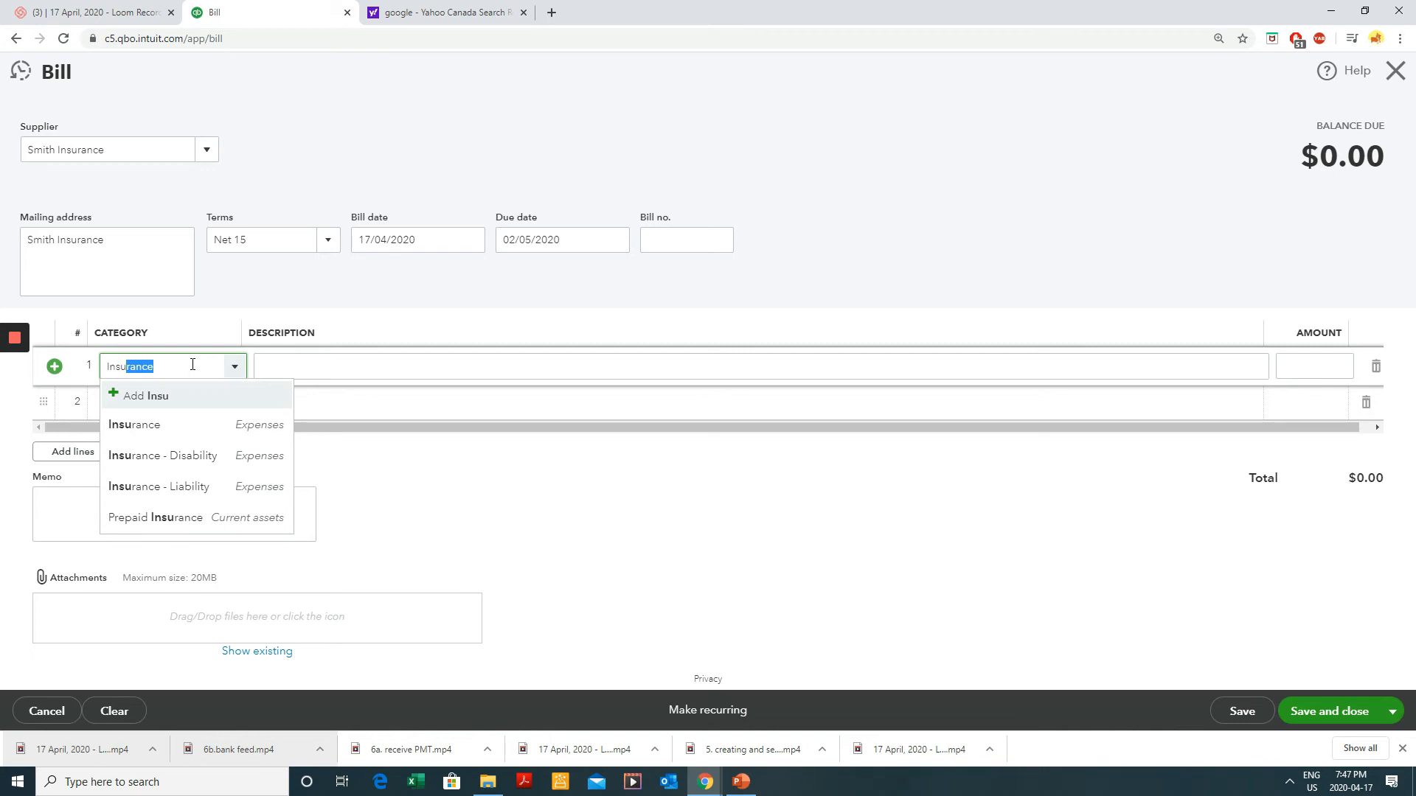
pyautogui.press('BackSpace')
pyautogui.press('Down')
pyautogui.press('Tab')
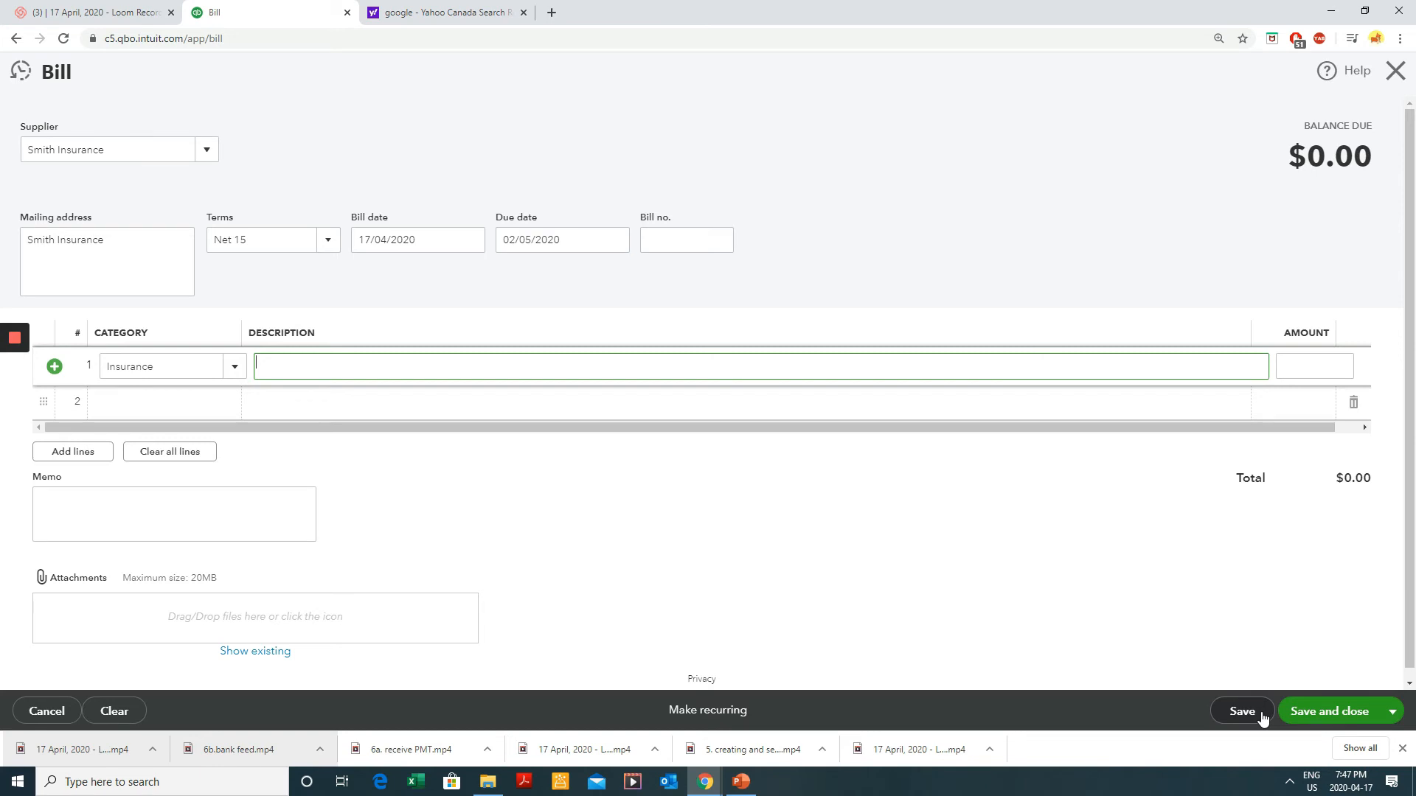
# - Enter an amount of 7.95 on the Insurance line, and save and close the bill
pyautogui.press('Tab')
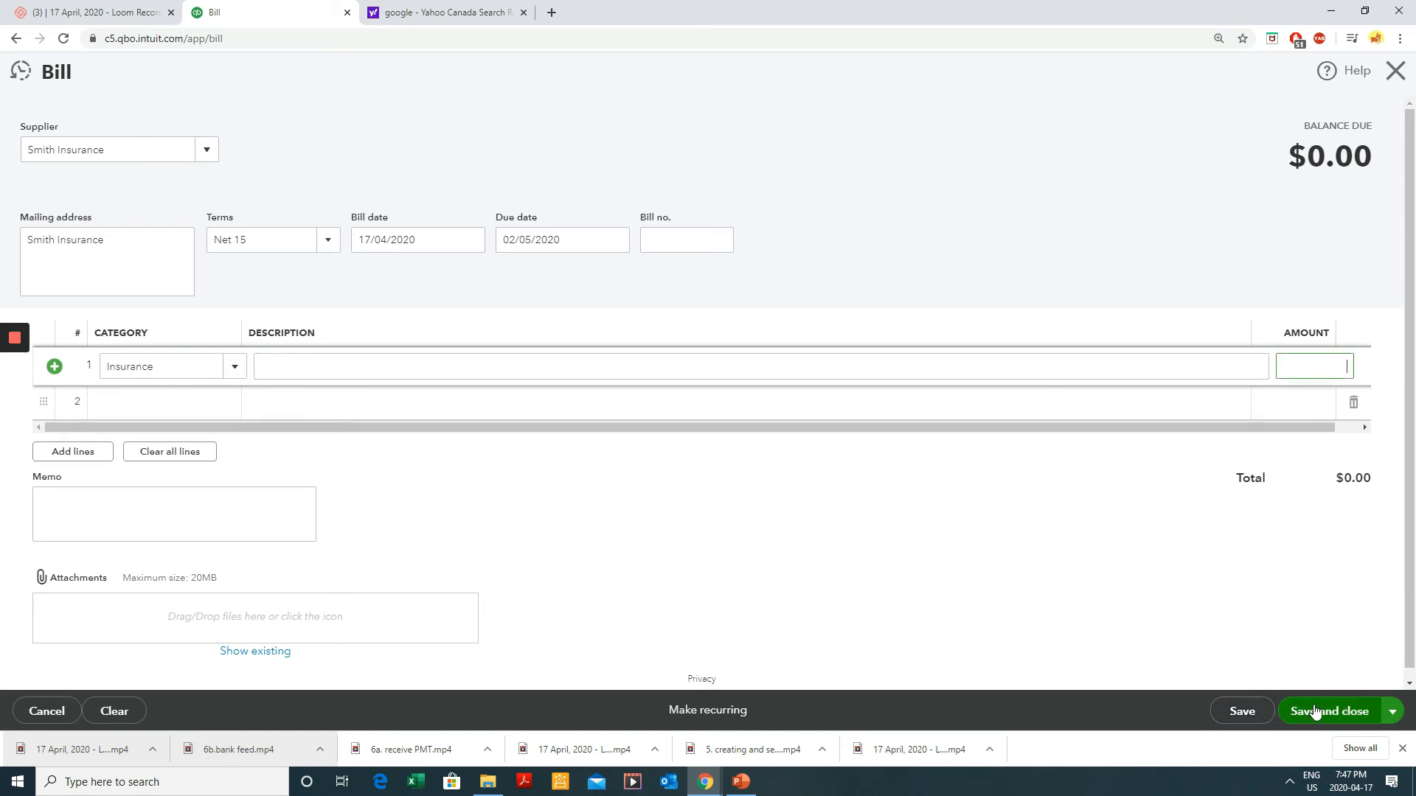
pyautogui.write('7.95')
pyautogui.press('Tab')
pyautogui.click(1335, 712)
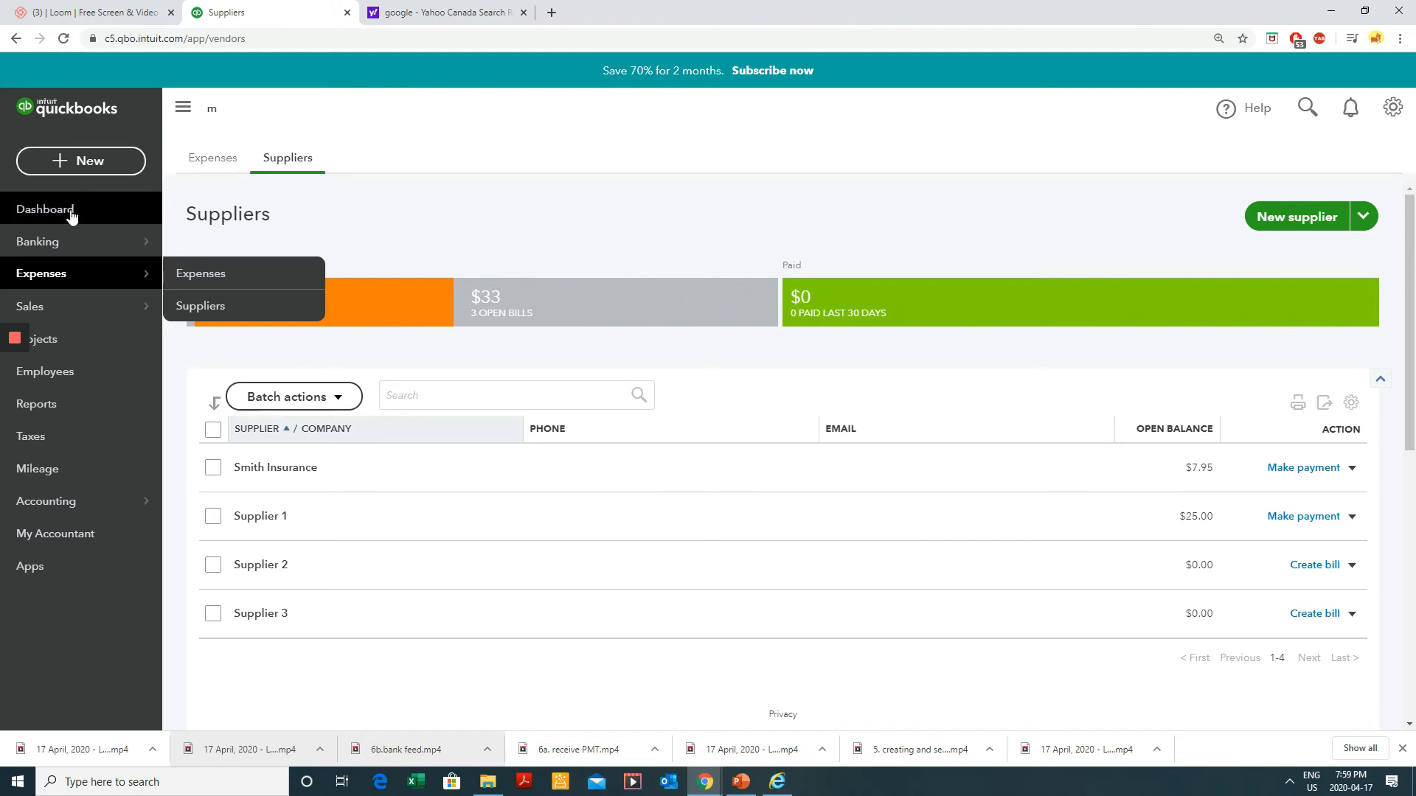
# - Go to the expense transactions and open the Pay Bills form
pyautogui.click(196, 278)
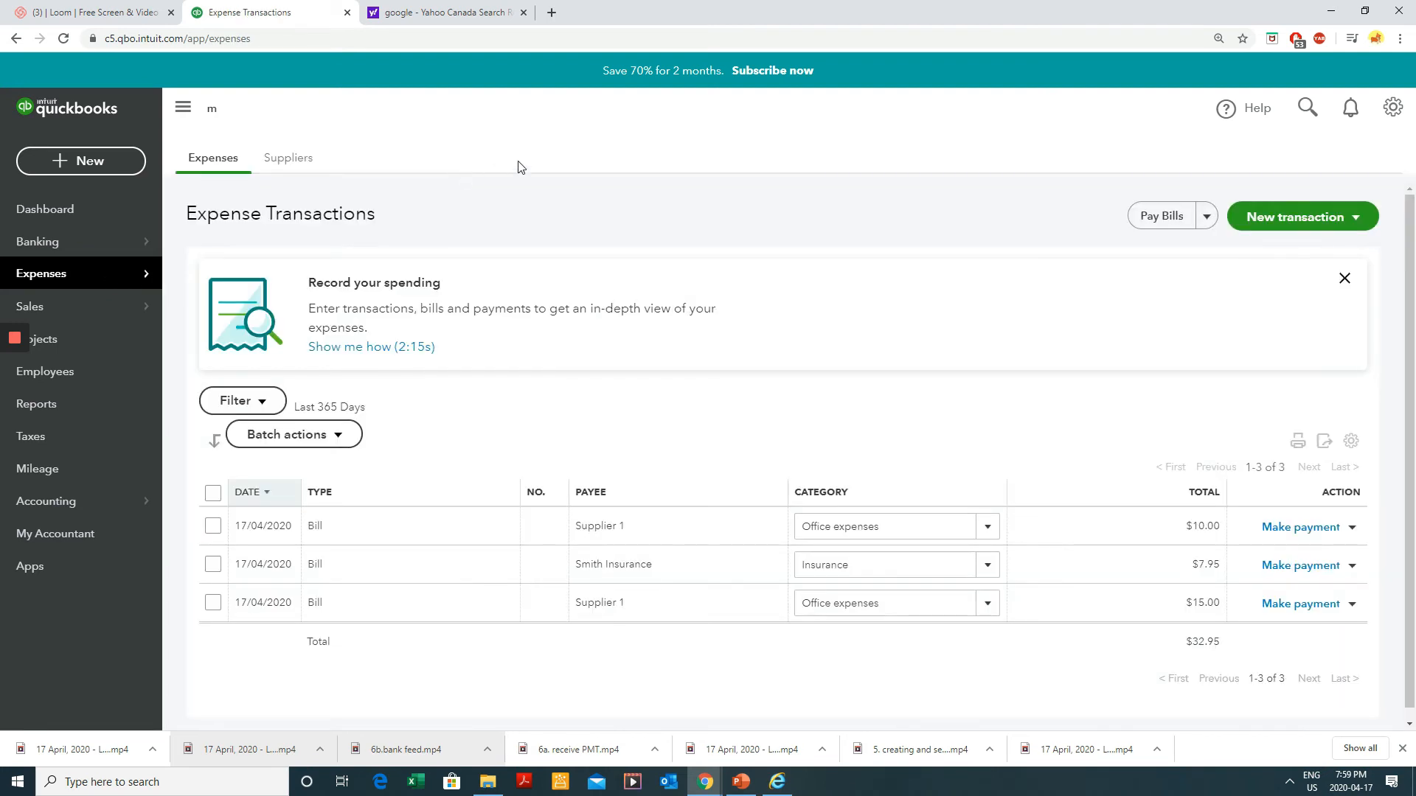
pyautogui.click(1203, 215)
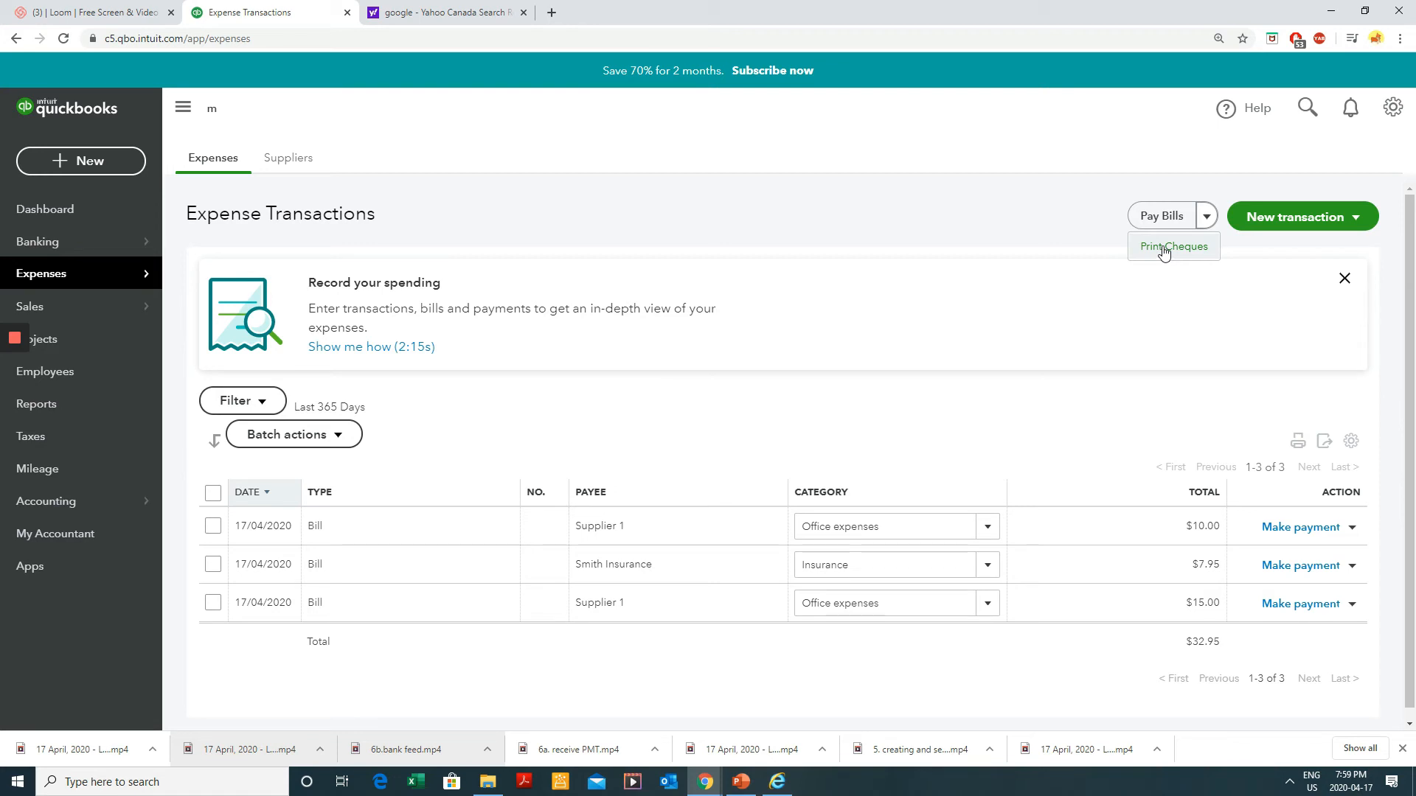
pyautogui.click(1162, 215)
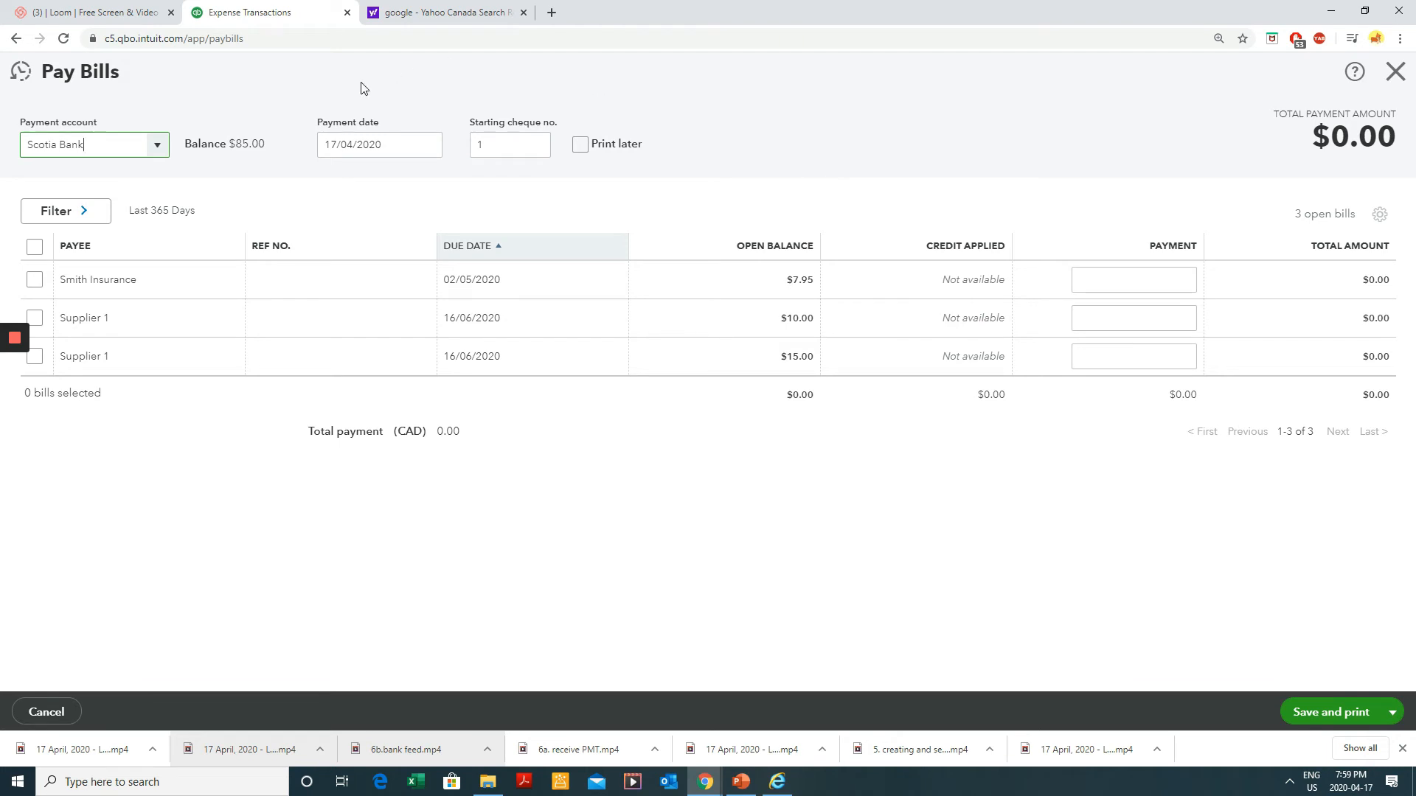
# - Examine the payment account, payment date and starting cheque number for the bill payment
pyautogui.click(153, 143)
pyautogui.moveTo(92, 148); pyautogui.dragTo(2, 147)
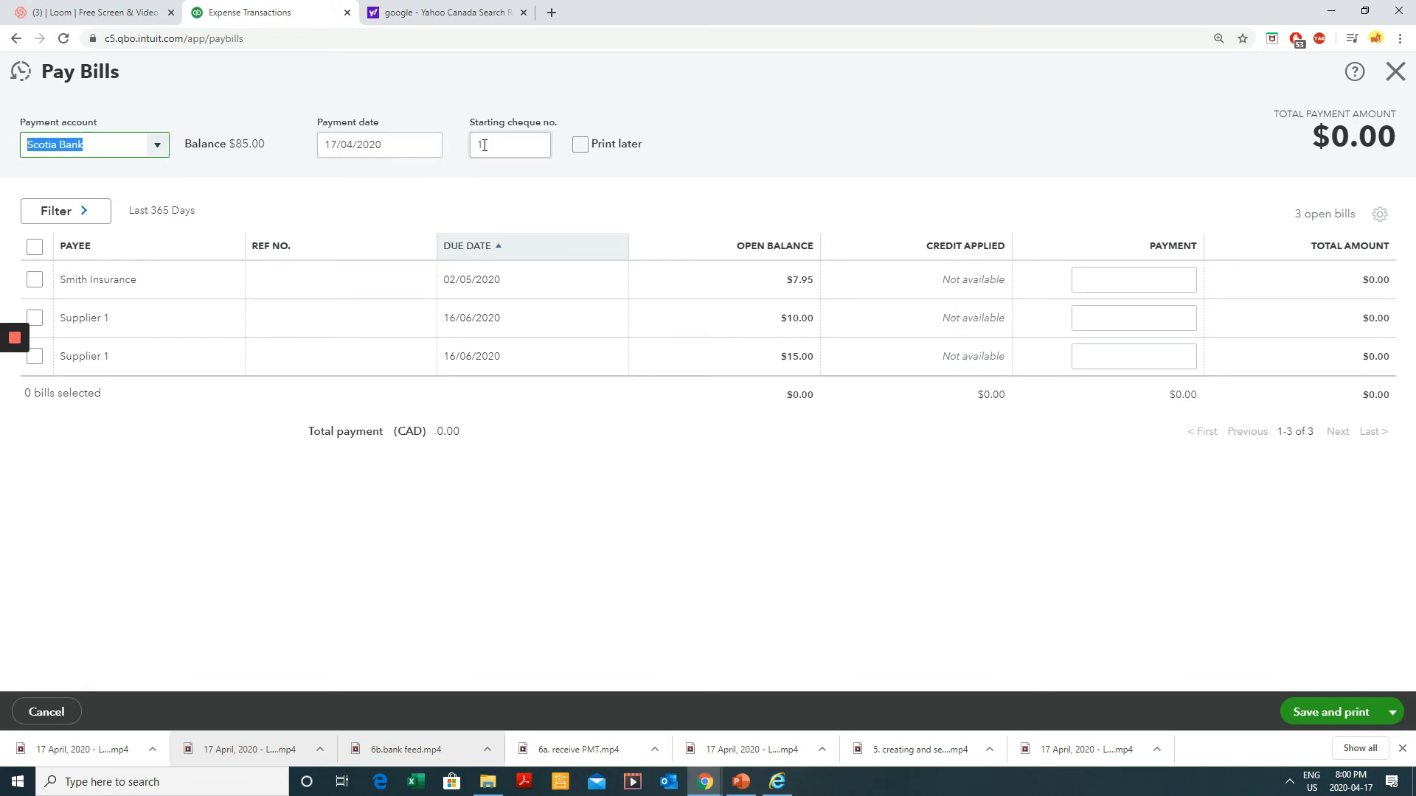
pyautogui.press('Tab')
pyautogui.press('Tab')
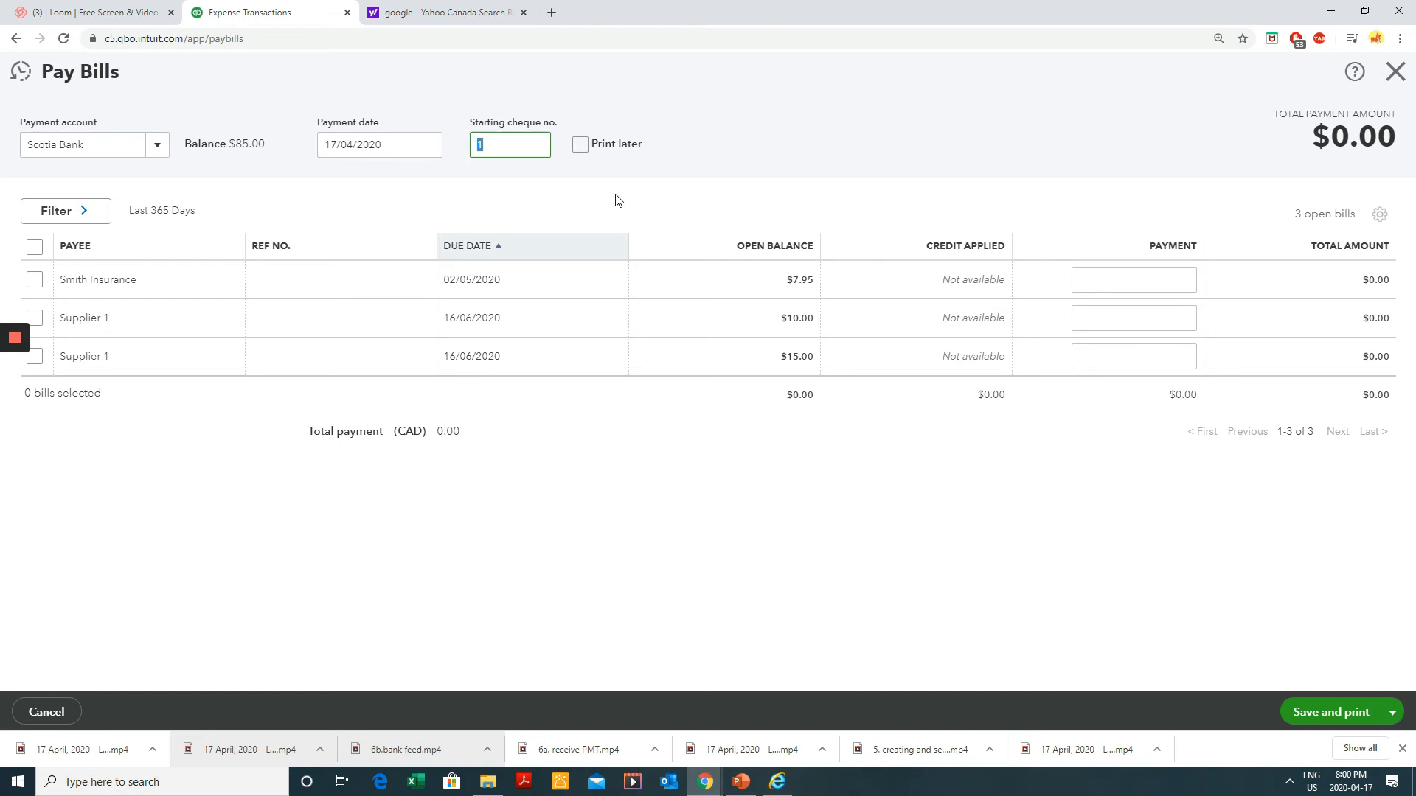
# - Set the starting cheque number to 100 and select the Smith Insurance bill and both Supplier 1 bills for payment
pyautogui.write('100')
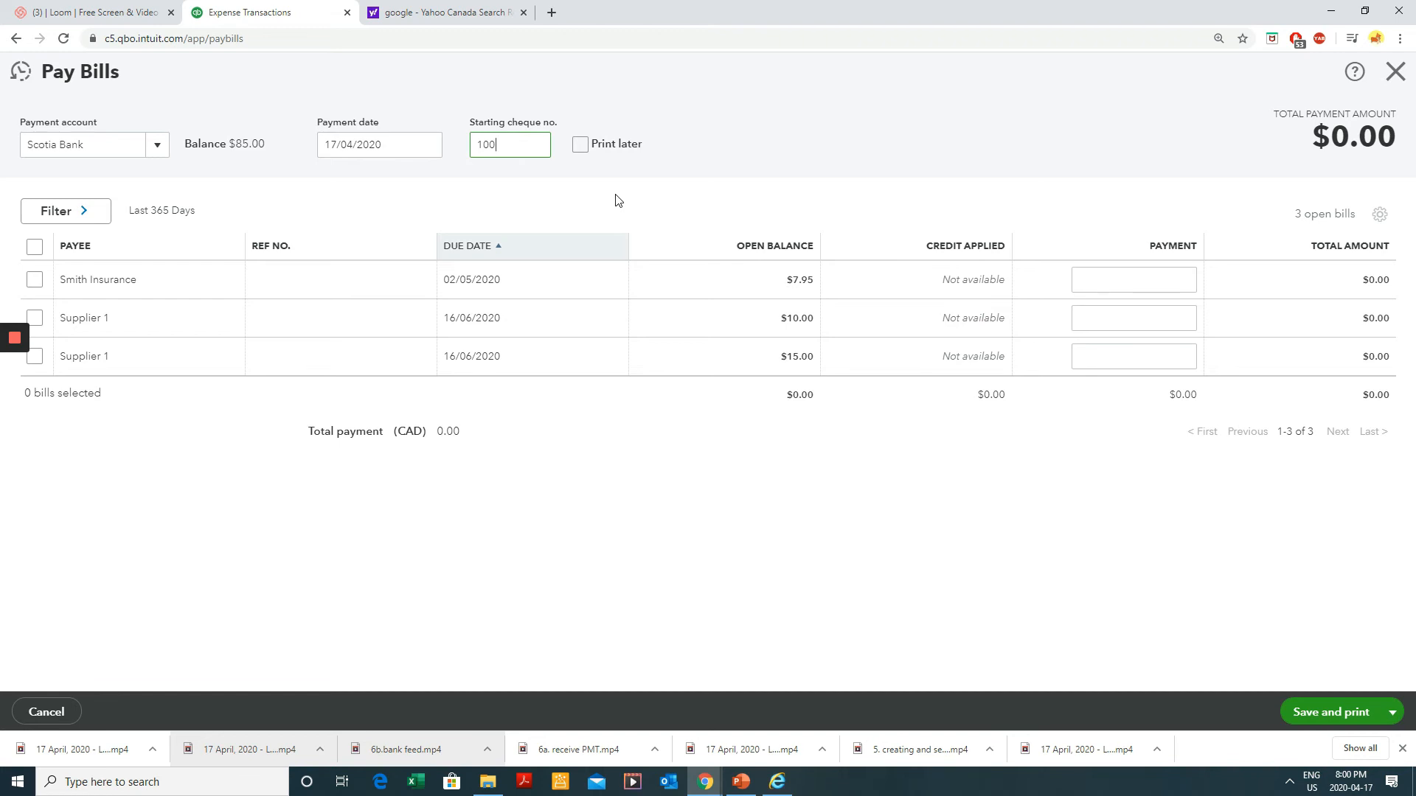
pyautogui.click(36, 285)
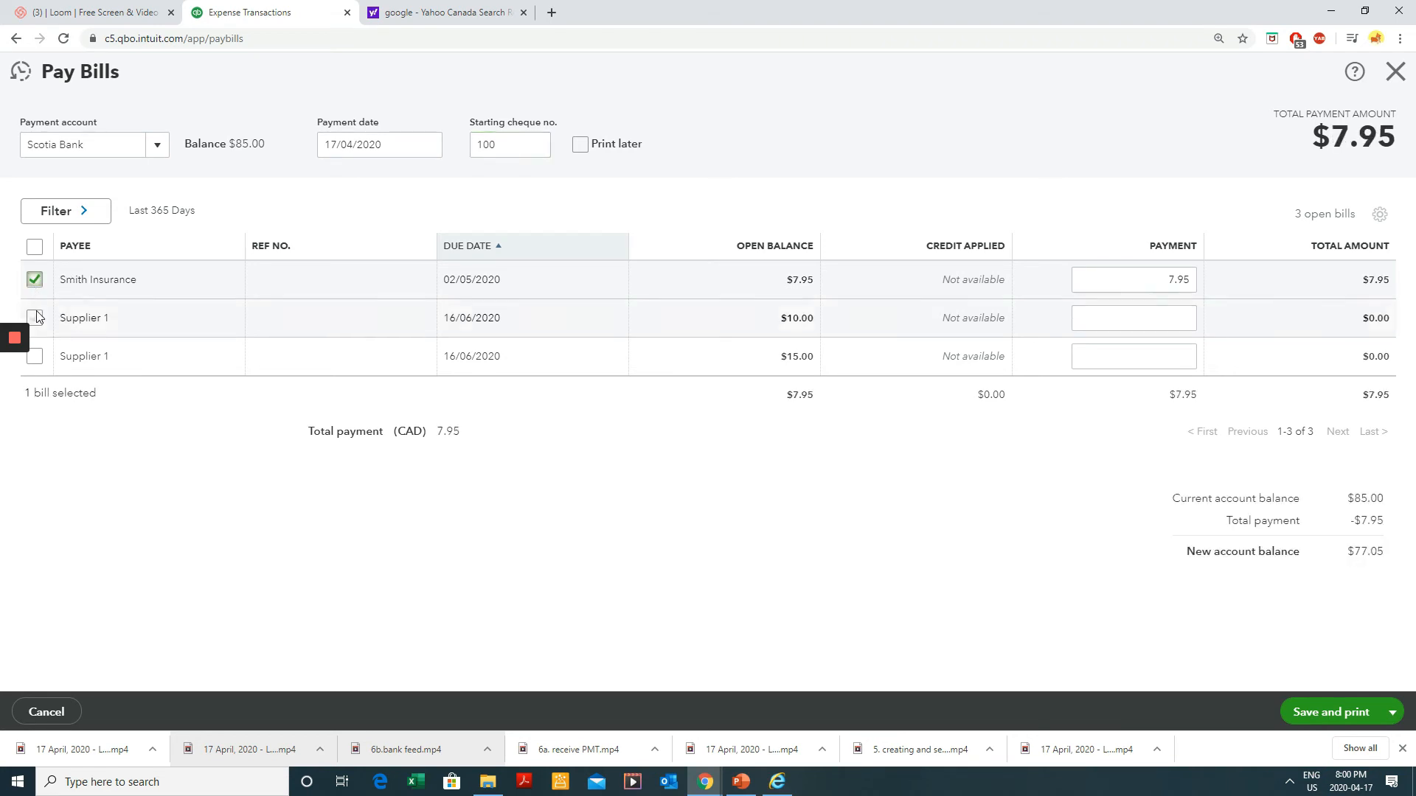
pyautogui.click(37, 318)
pyautogui.click(37, 359)
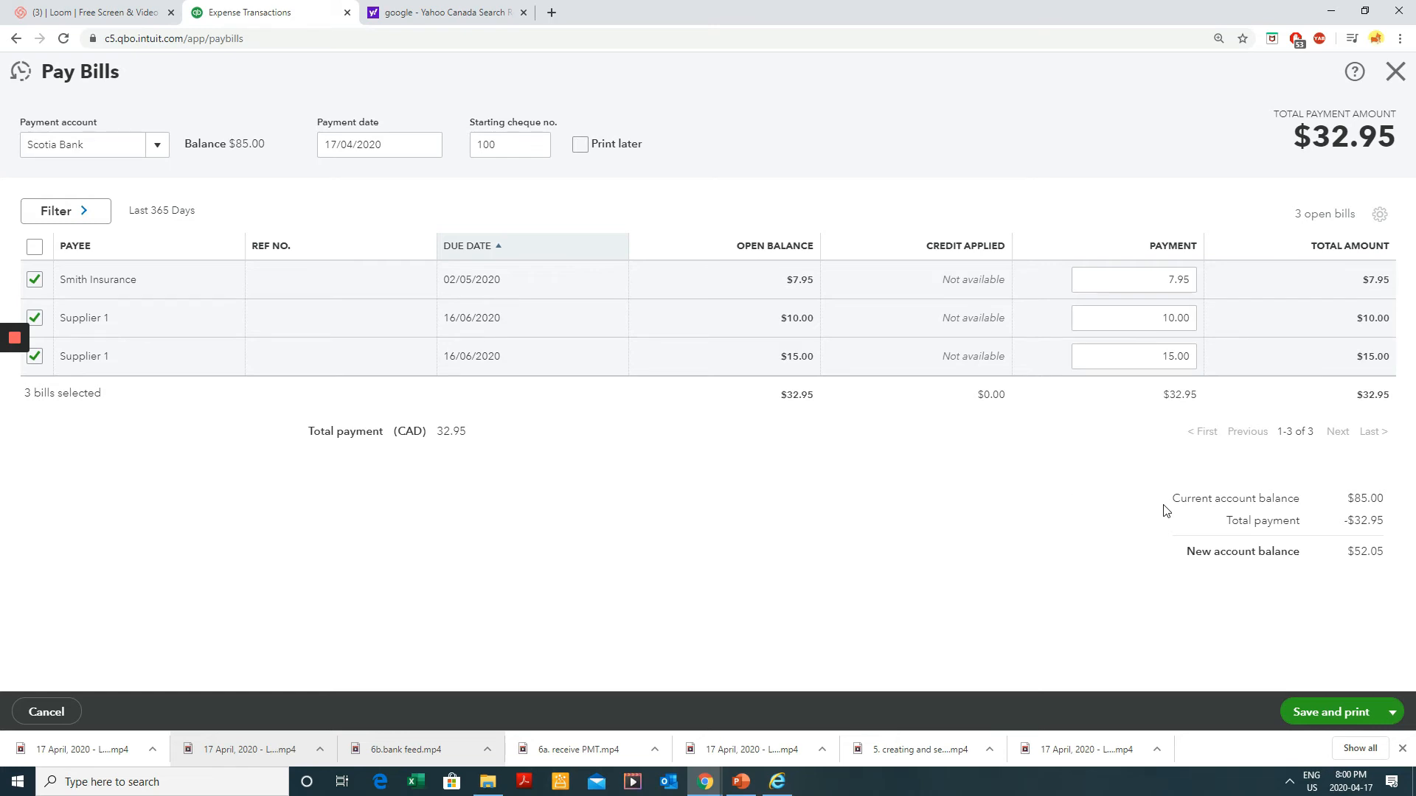
# - Review the account balance and total payment, save the bill payments for printing, and finish the cheque print setup with Voucher cheques
pyautogui.moveTo(1178, 499); pyautogui.dragTo(1386, 509)
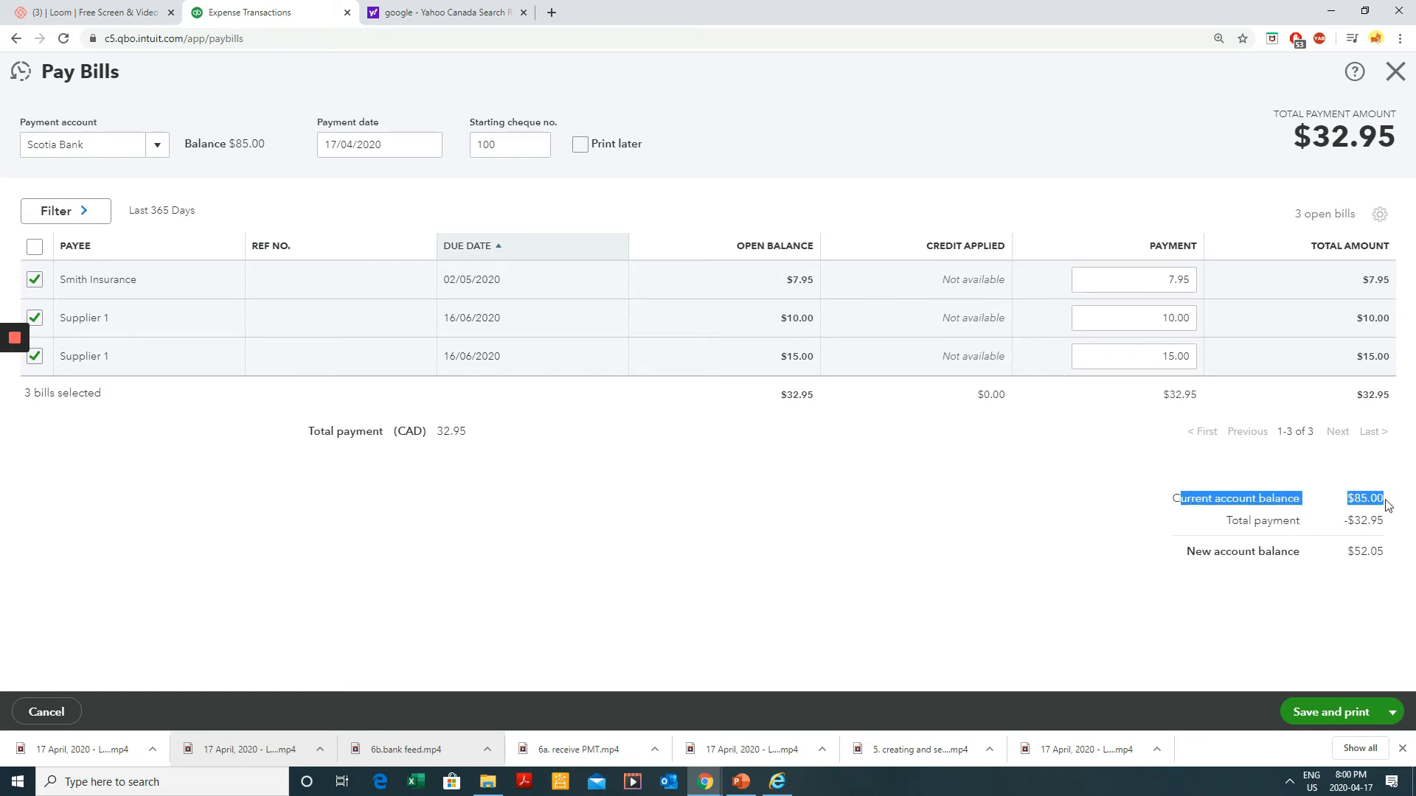
pyautogui.moveTo(1386, 505); pyautogui.dragTo(1386, 524)
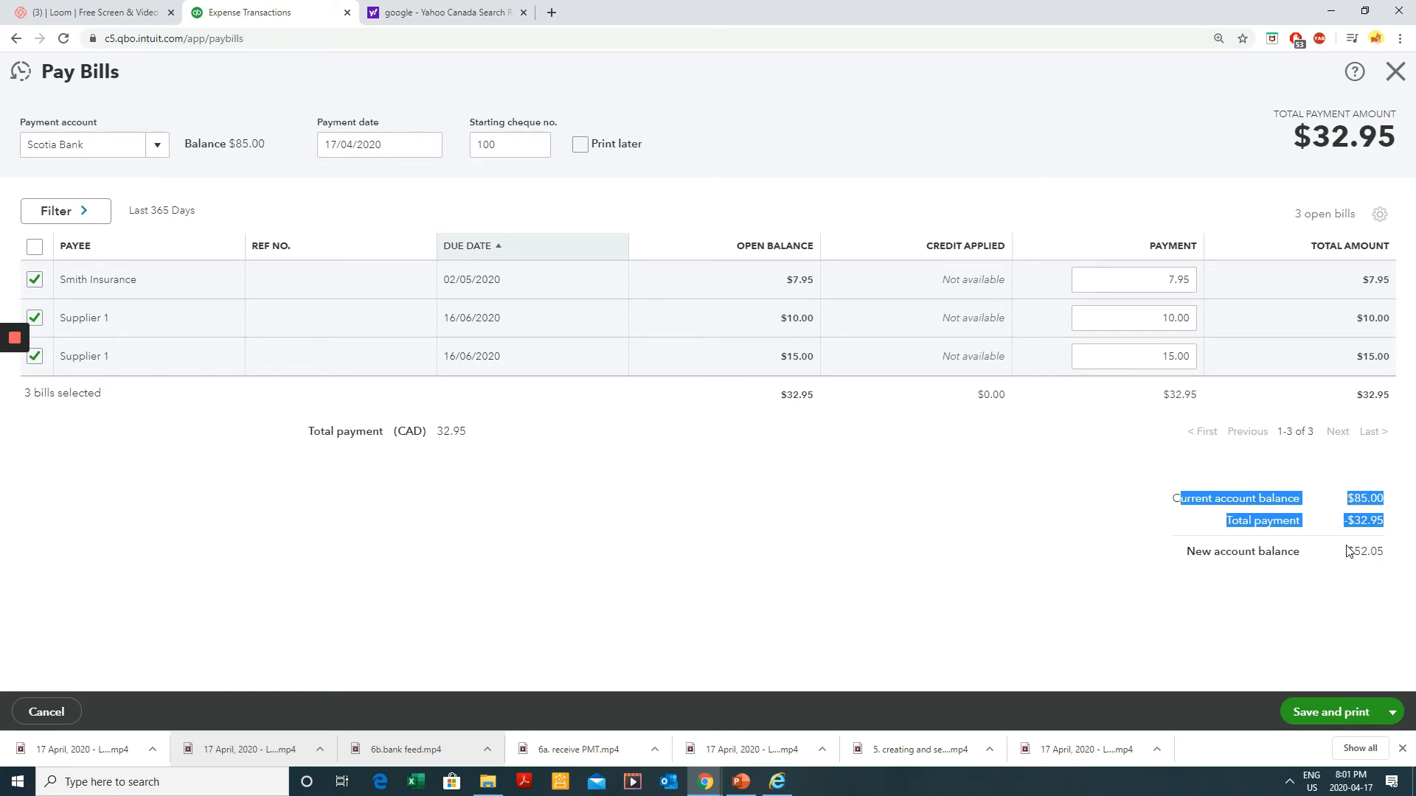
pyautogui.click(1249, 499)
pyautogui.moveTo(1232, 499); pyautogui.dragTo(1386, 520)
pyautogui.click(1321, 714)
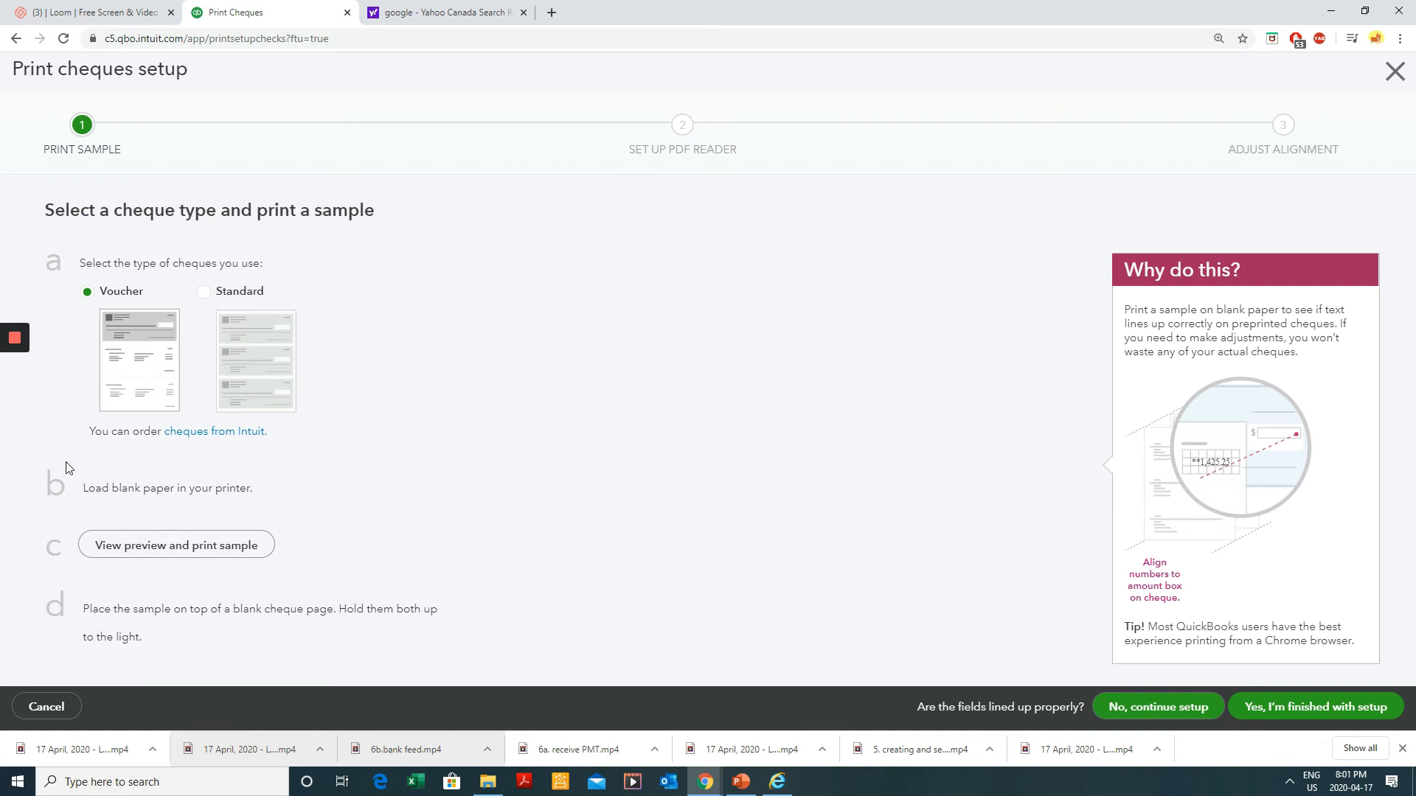
pyautogui.click(1315, 720)
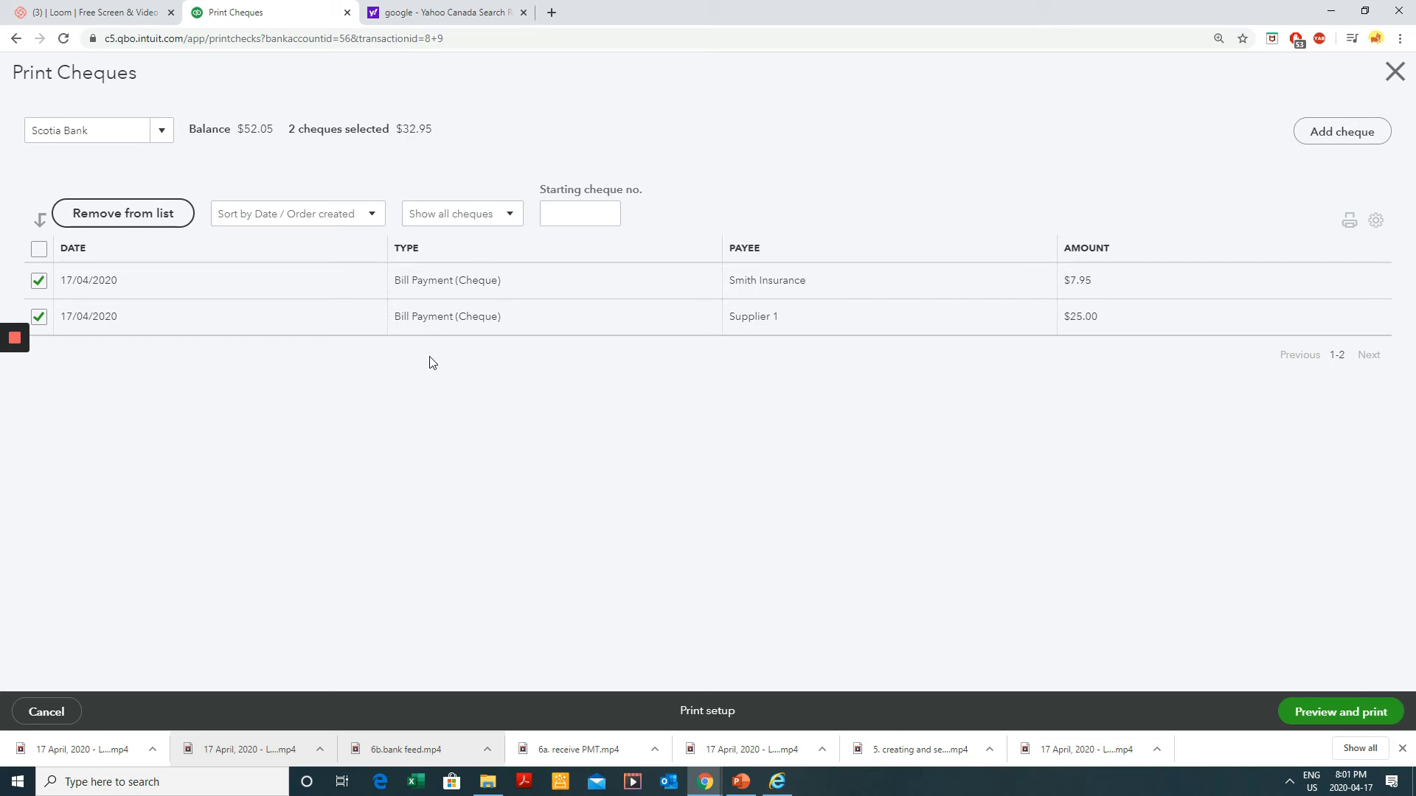
# - Set the starting cheque number to 100 and open the print preview of the two selected cheques
pyautogui.click(1344, 721)
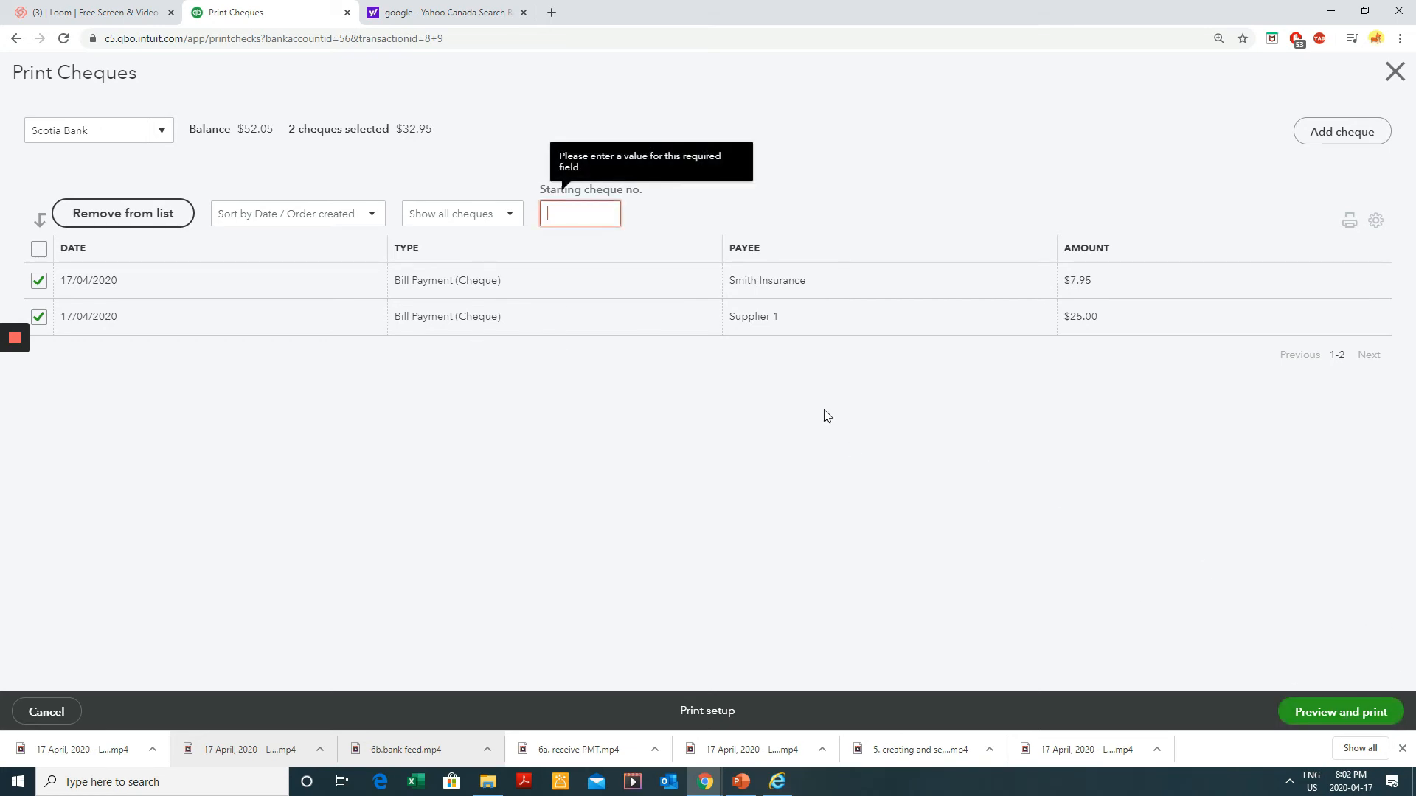
pyautogui.click(588, 205)
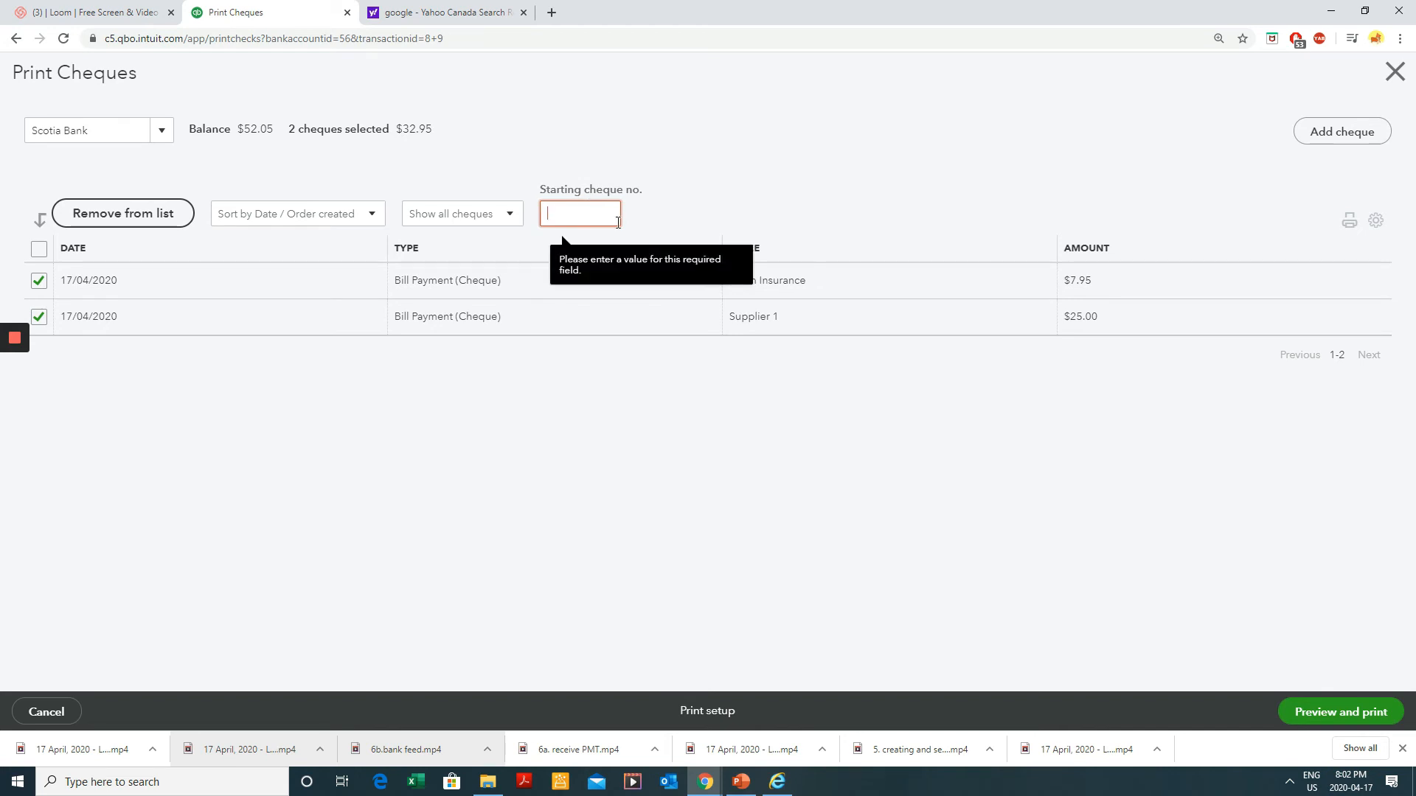
pyautogui.write('100')
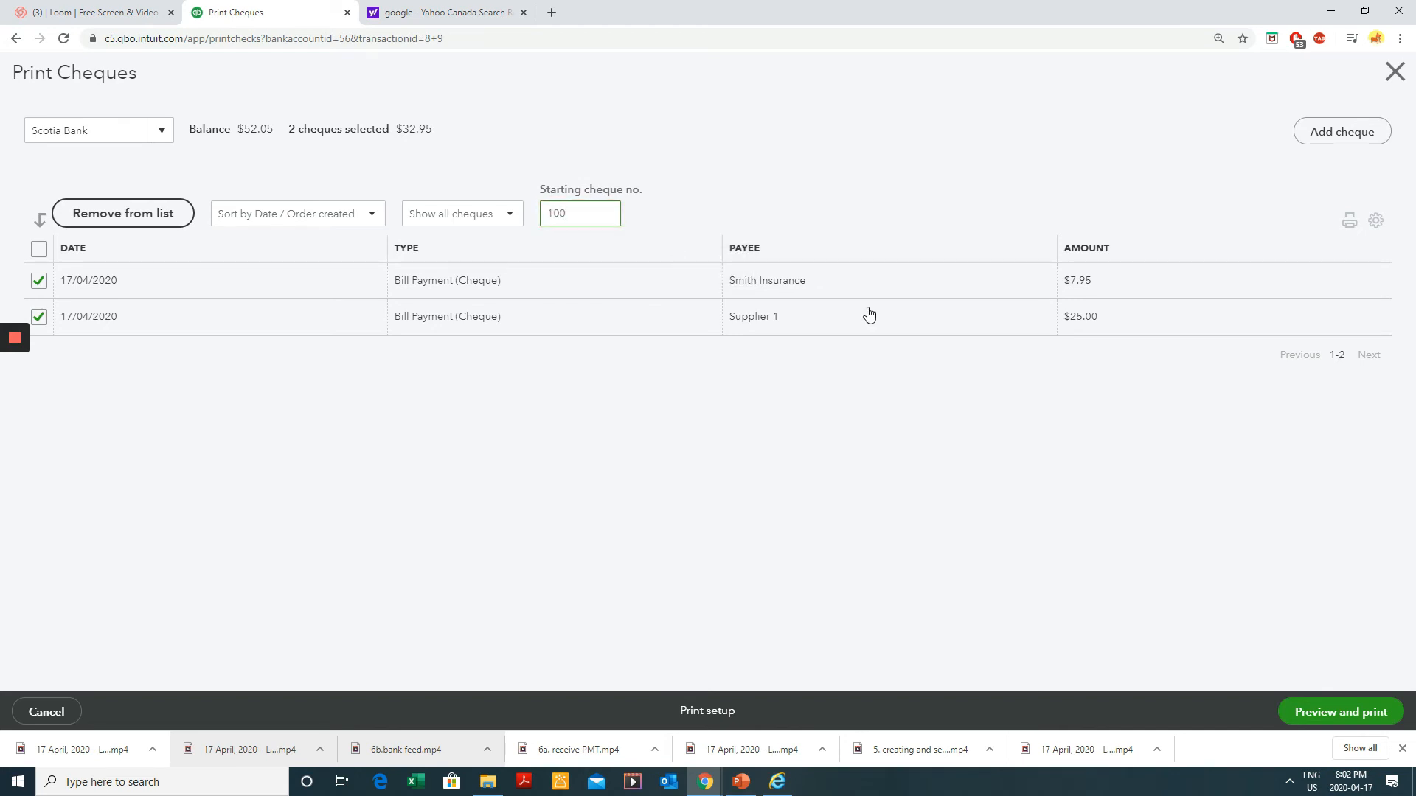
pyautogui.click(1357, 714)
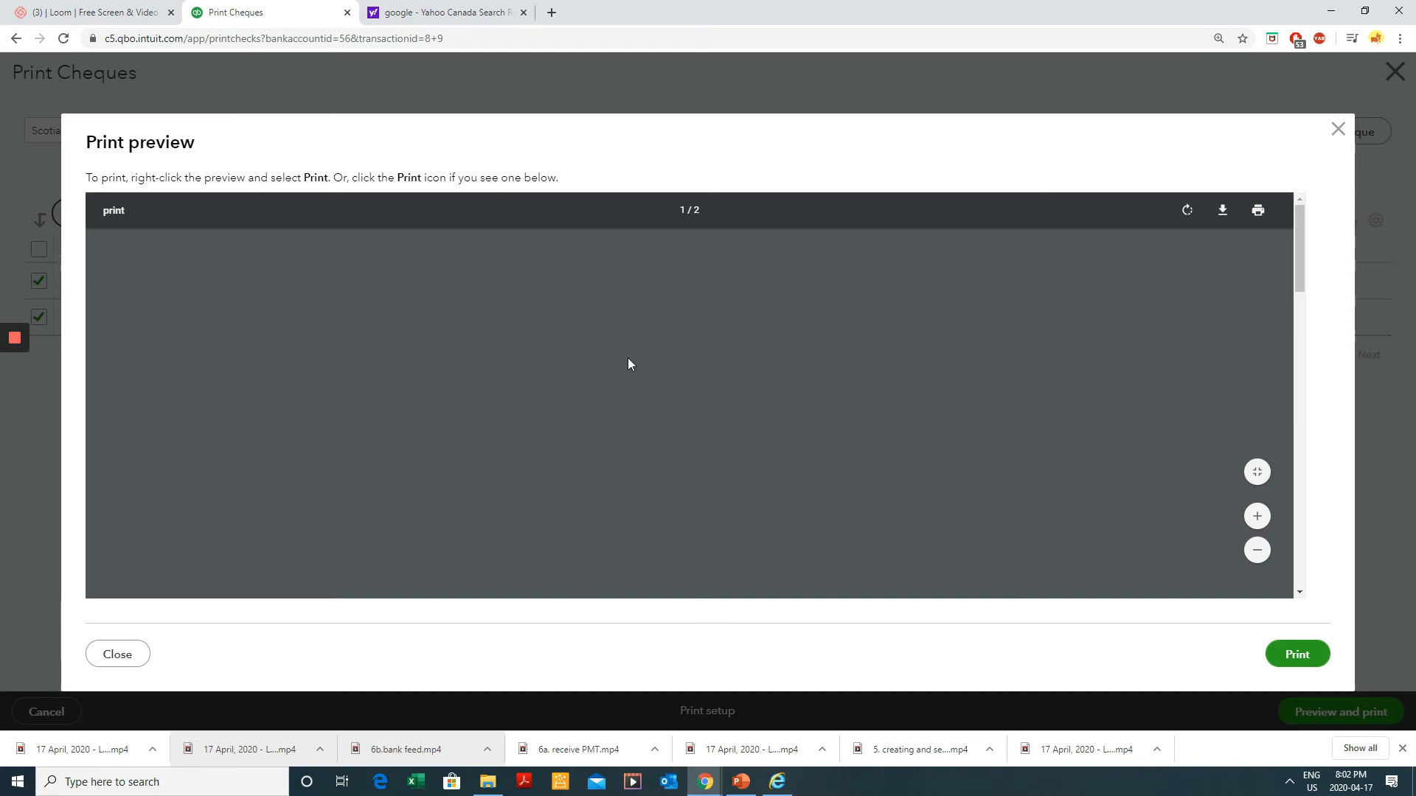
# - Review the Smith Insurance and Supplier 1 cheques in the preview and print one copy of all pages
pyautogui.moveTo(1302, 280); pyautogui.dragTo(1293, 327)
pyautogui.scroll(-8, 831, 365)
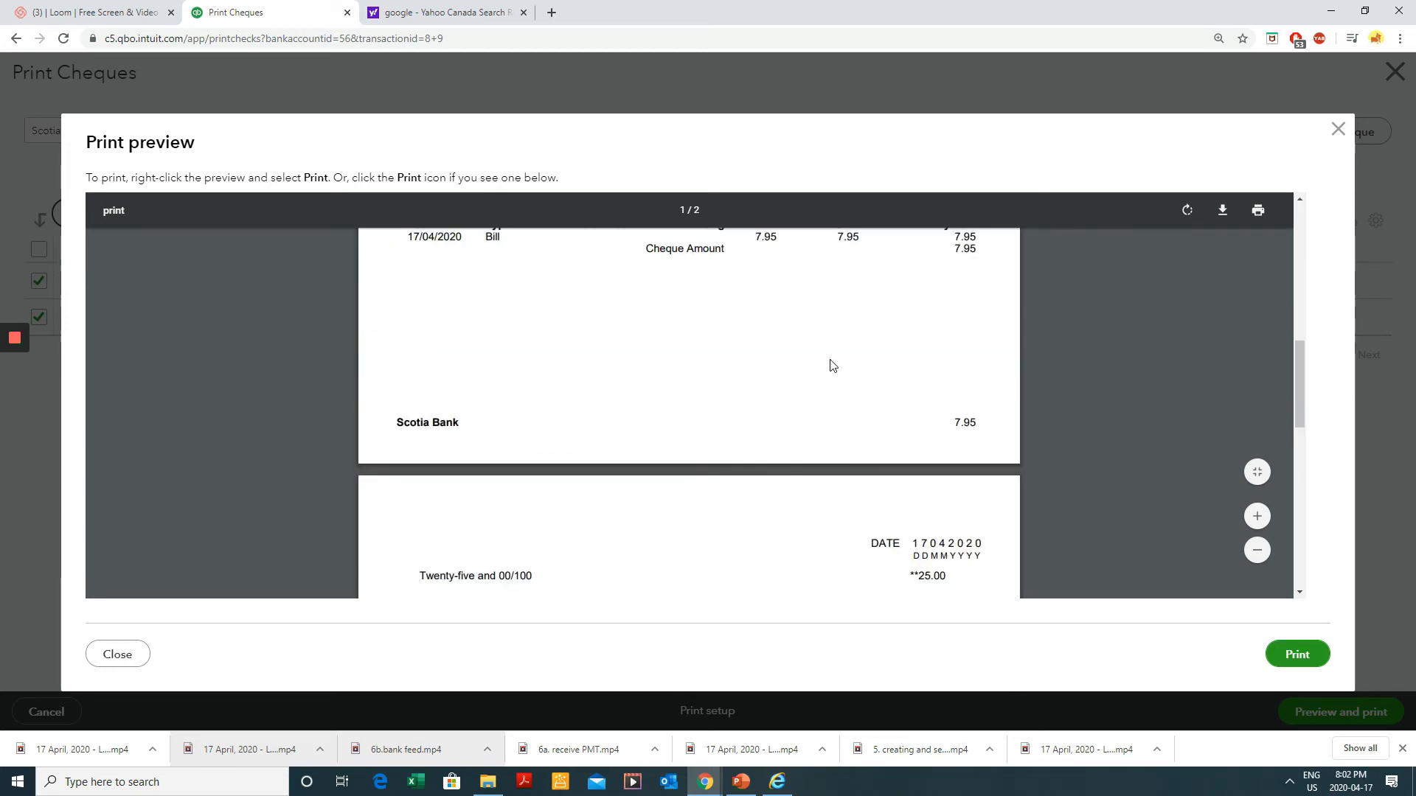
pyautogui.scroll(8, 831, 365)
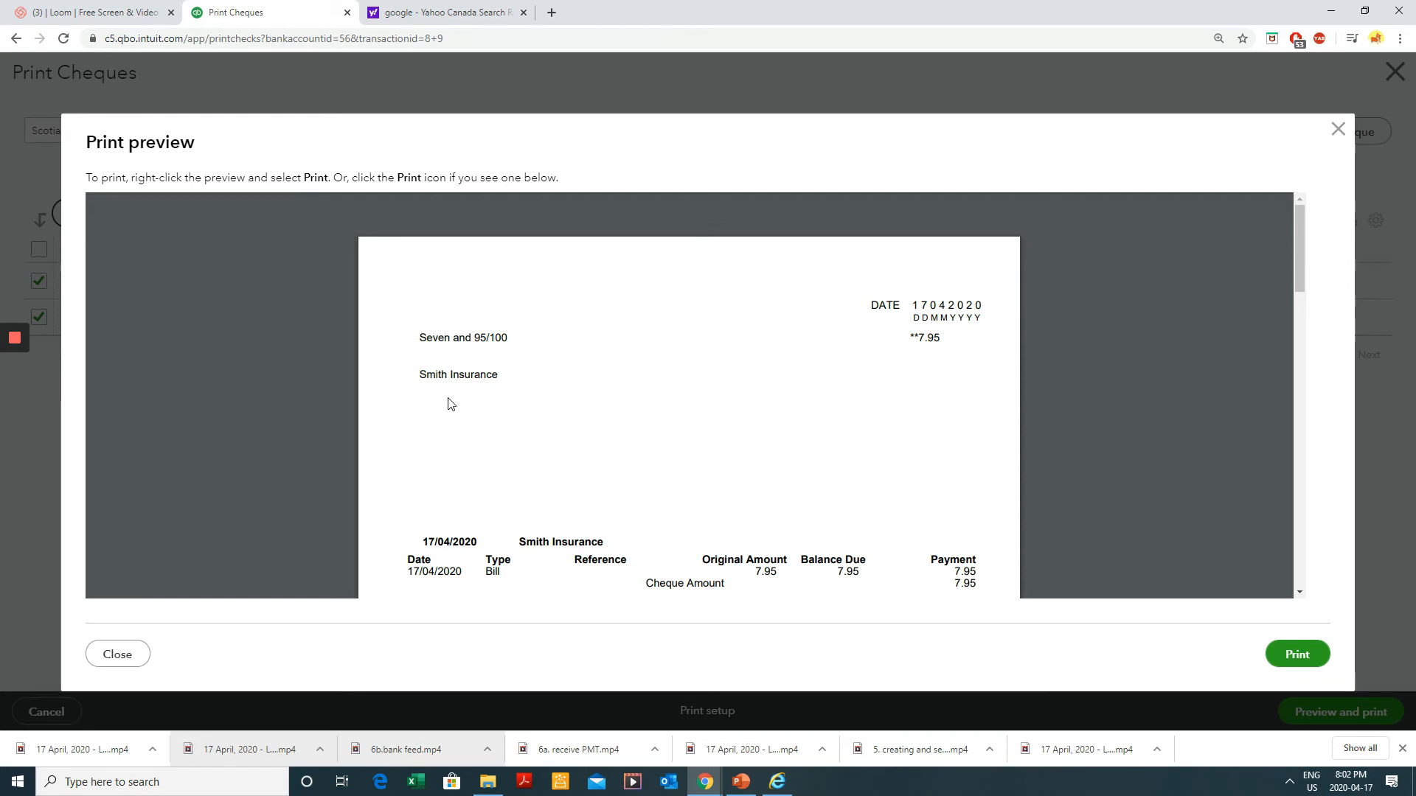
pyautogui.scroll(-3, 469, 417)
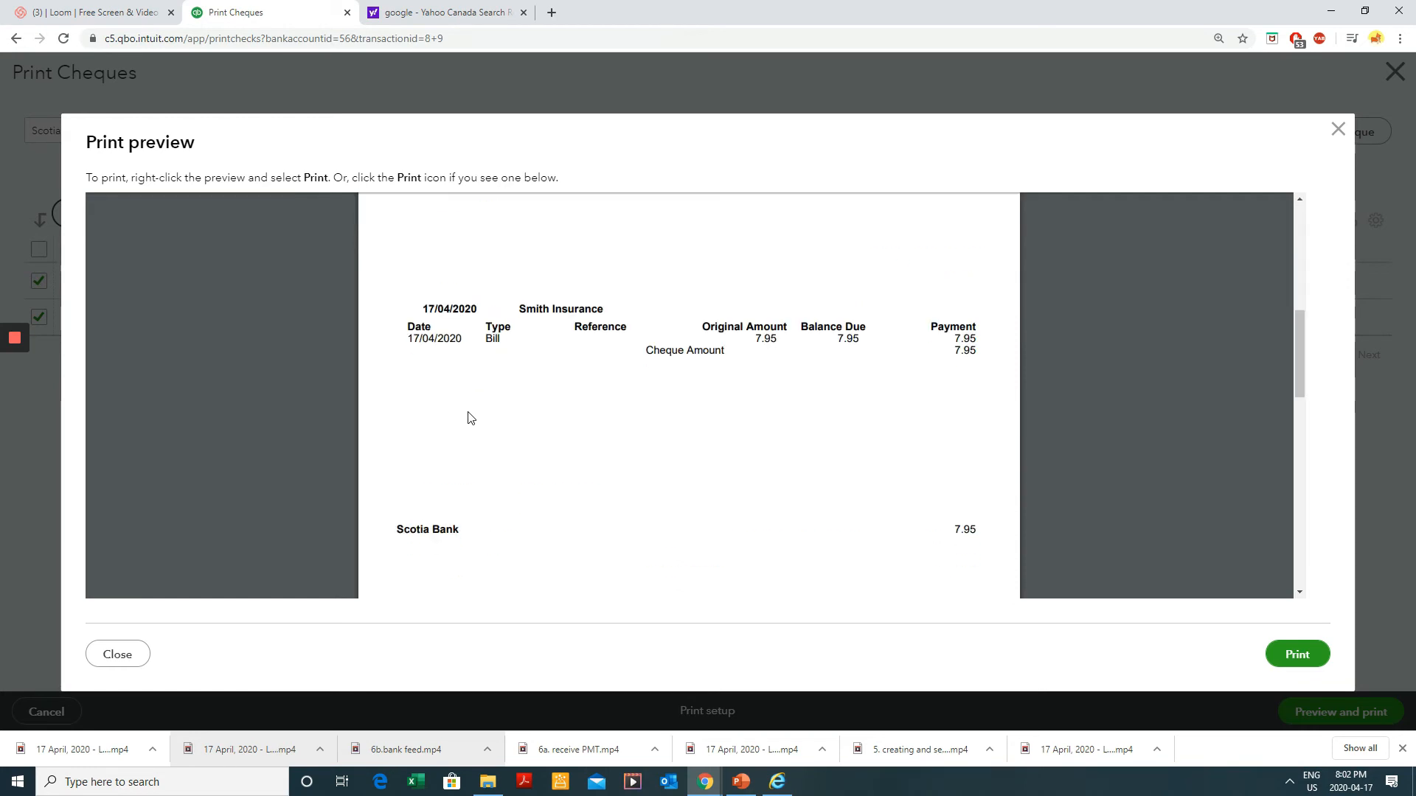
pyautogui.scroll(-5, 469, 416)
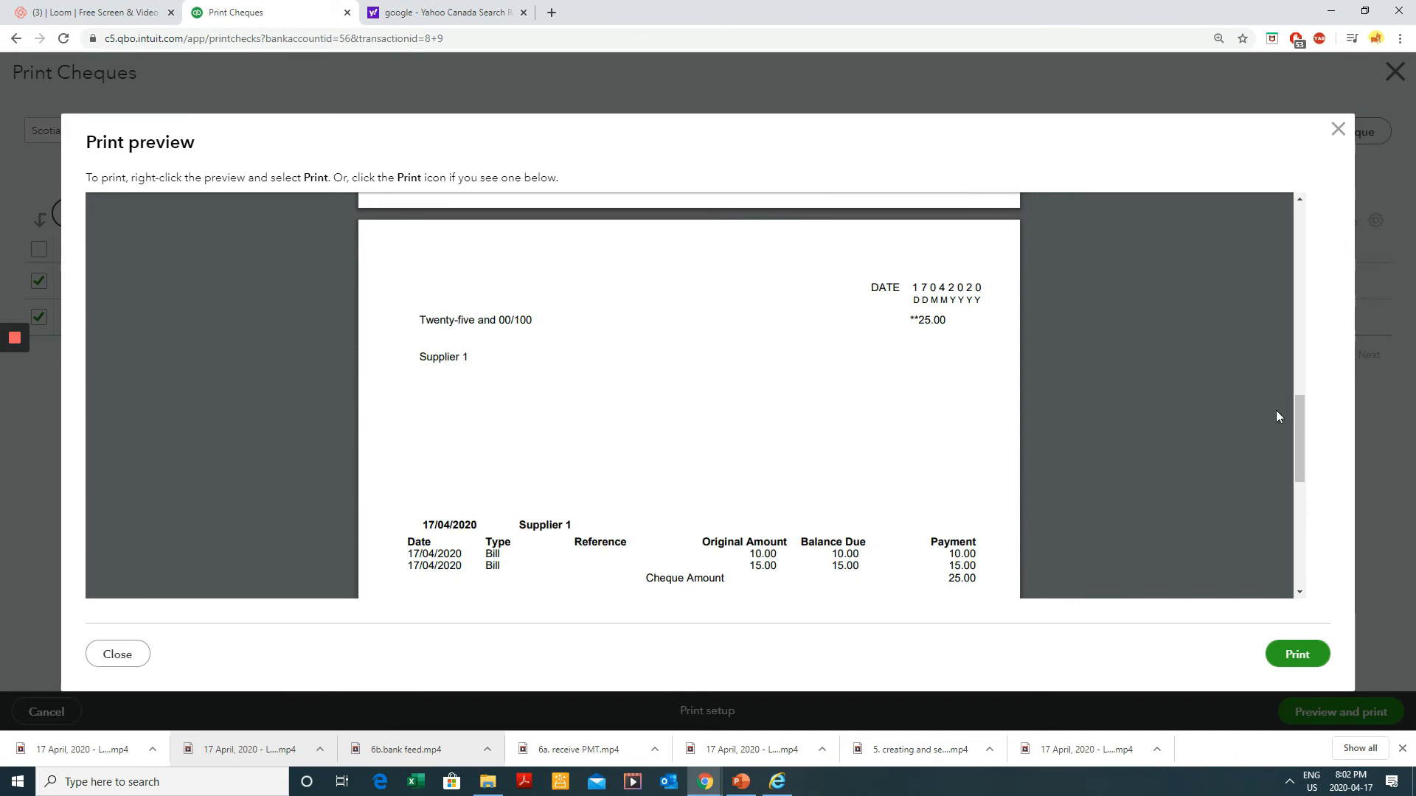
pyautogui.moveTo(1276, 417)
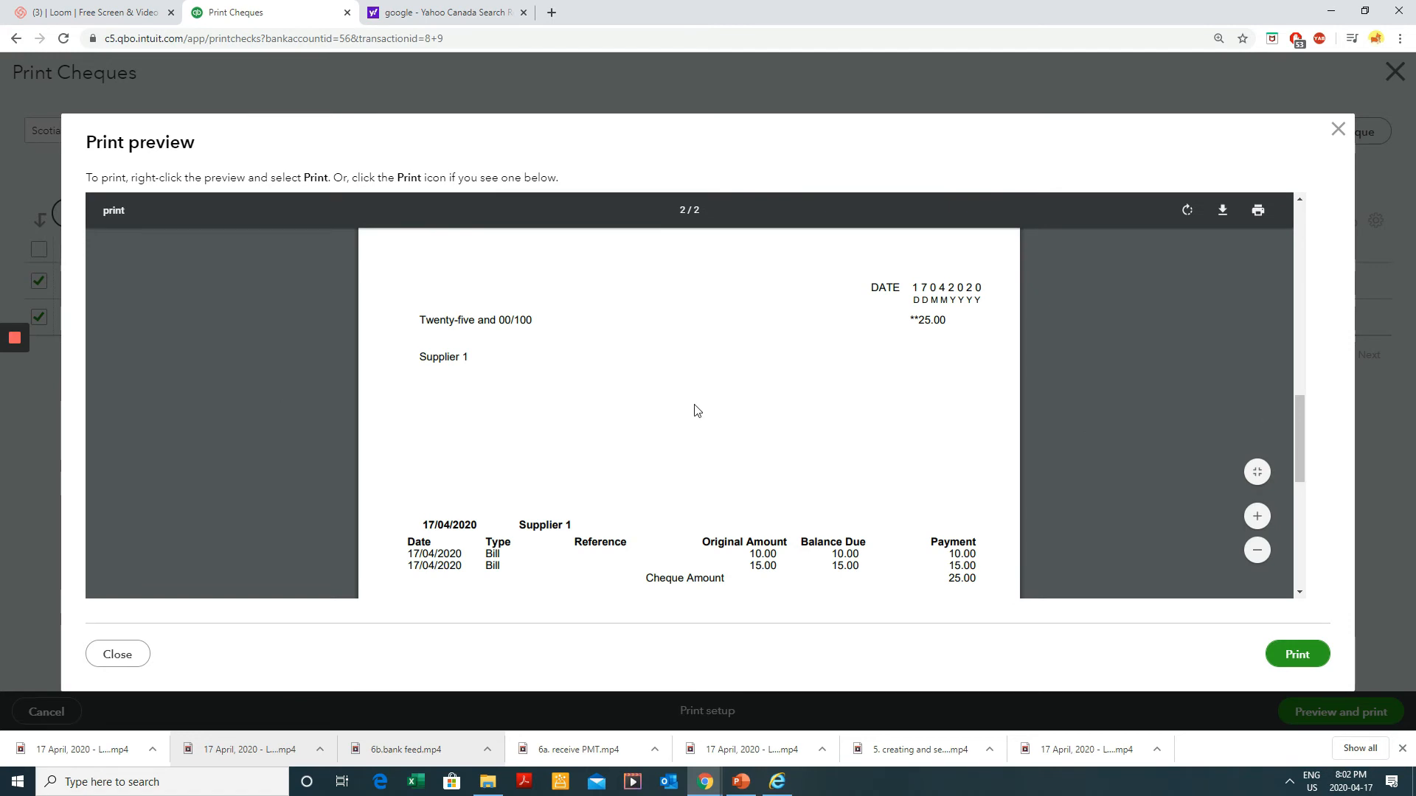
pyautogui.click(1289, 653)
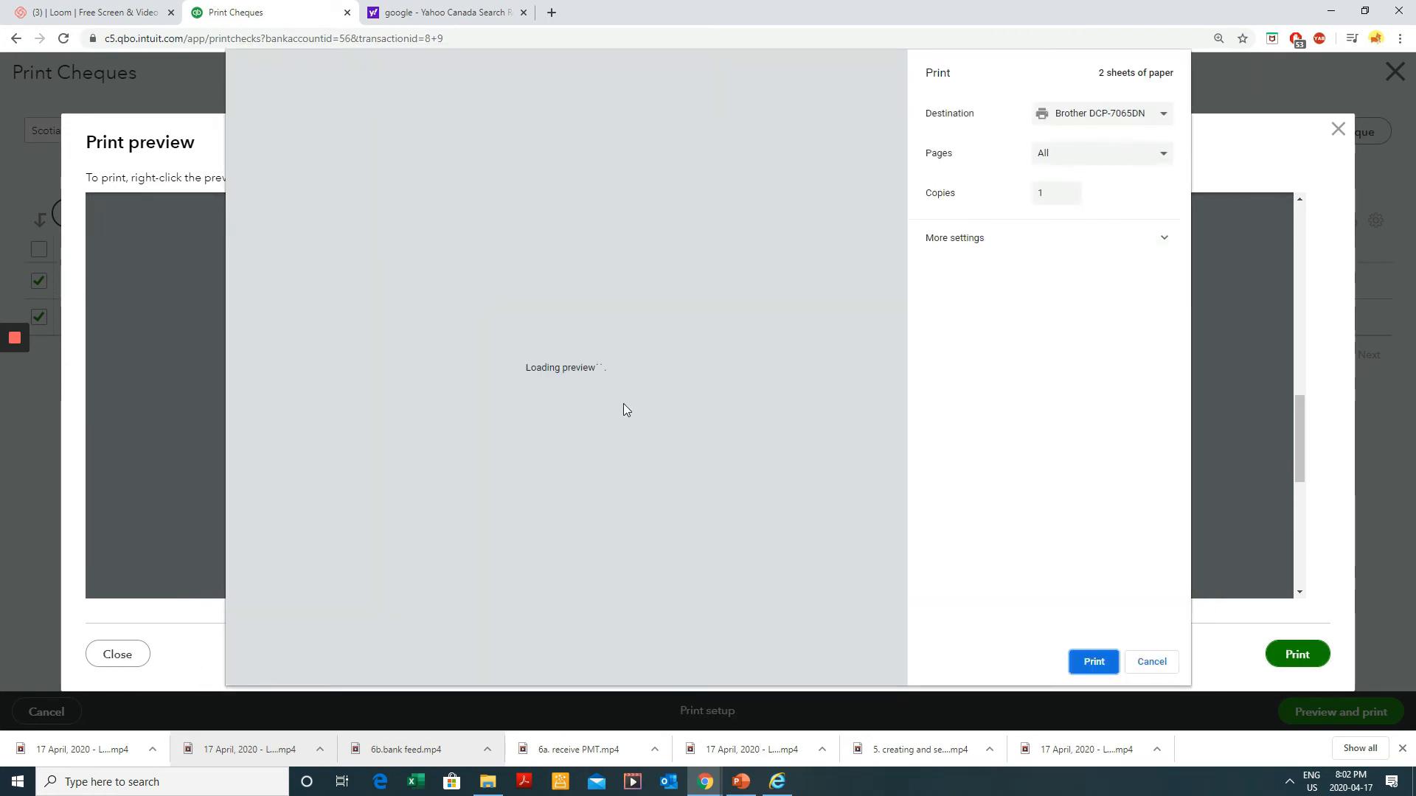
pyautogui.click(1094, 661)
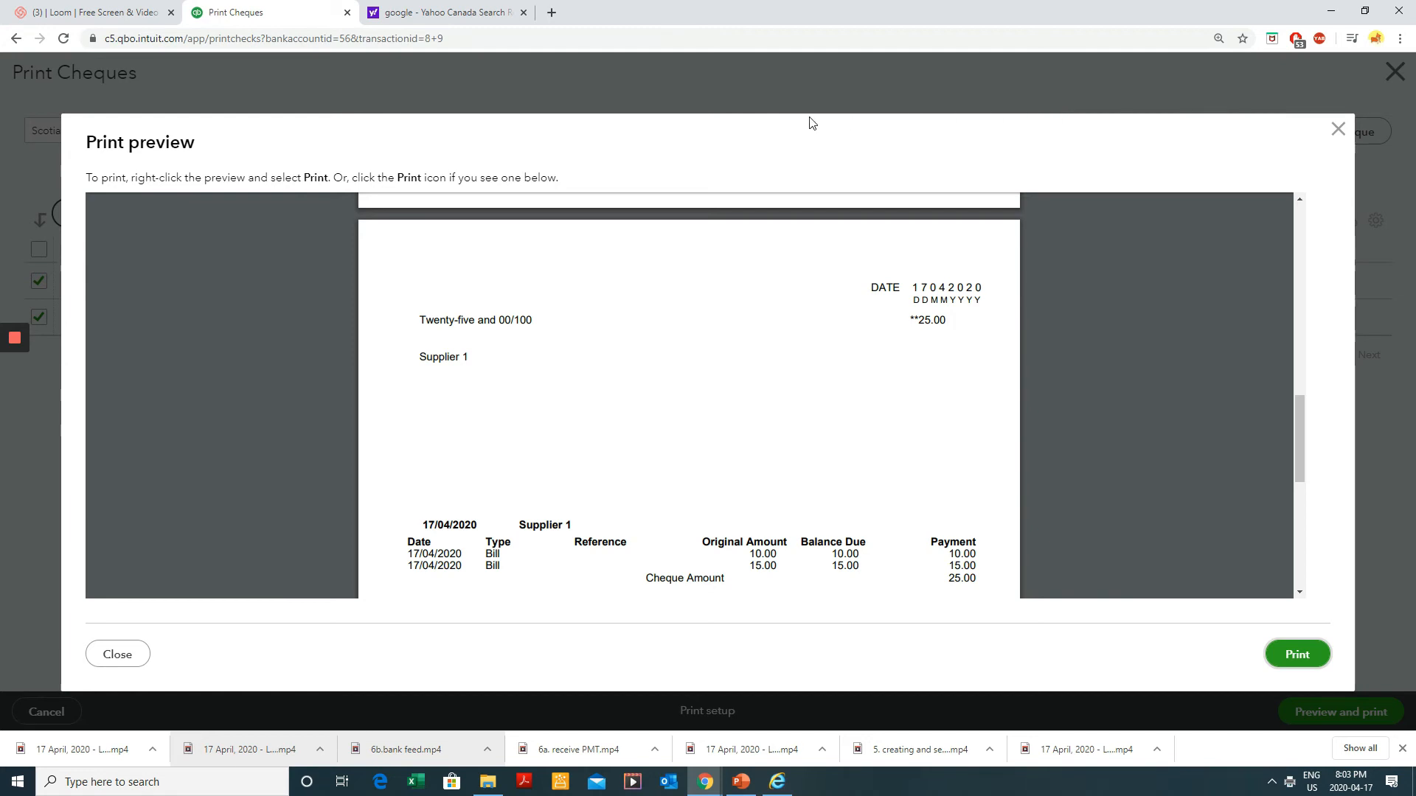
# - Close the print preview, confirm that all cheques printed correctly, and leave the cheque printing form
pyautogui.click(1338, 129)
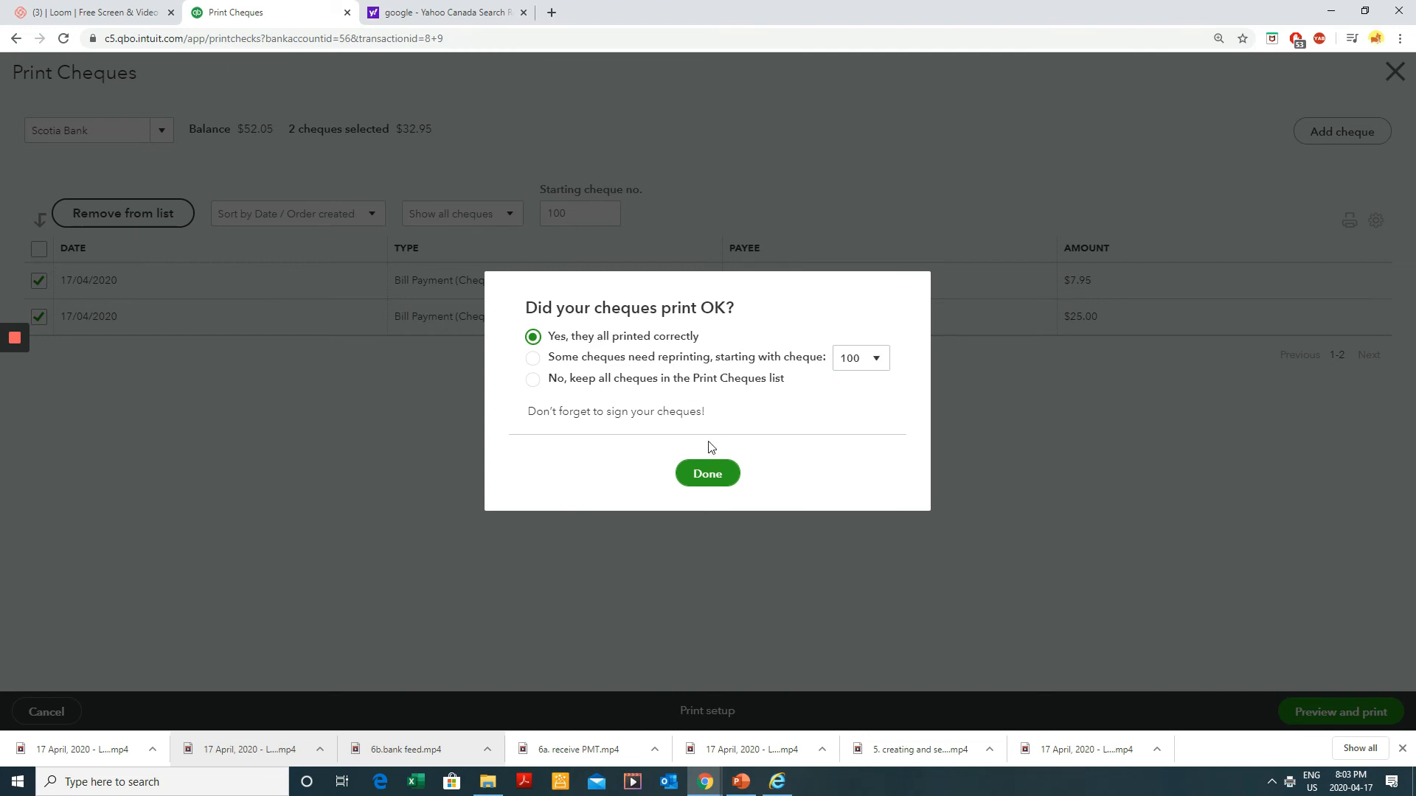
pyautogui.click(710, 473)
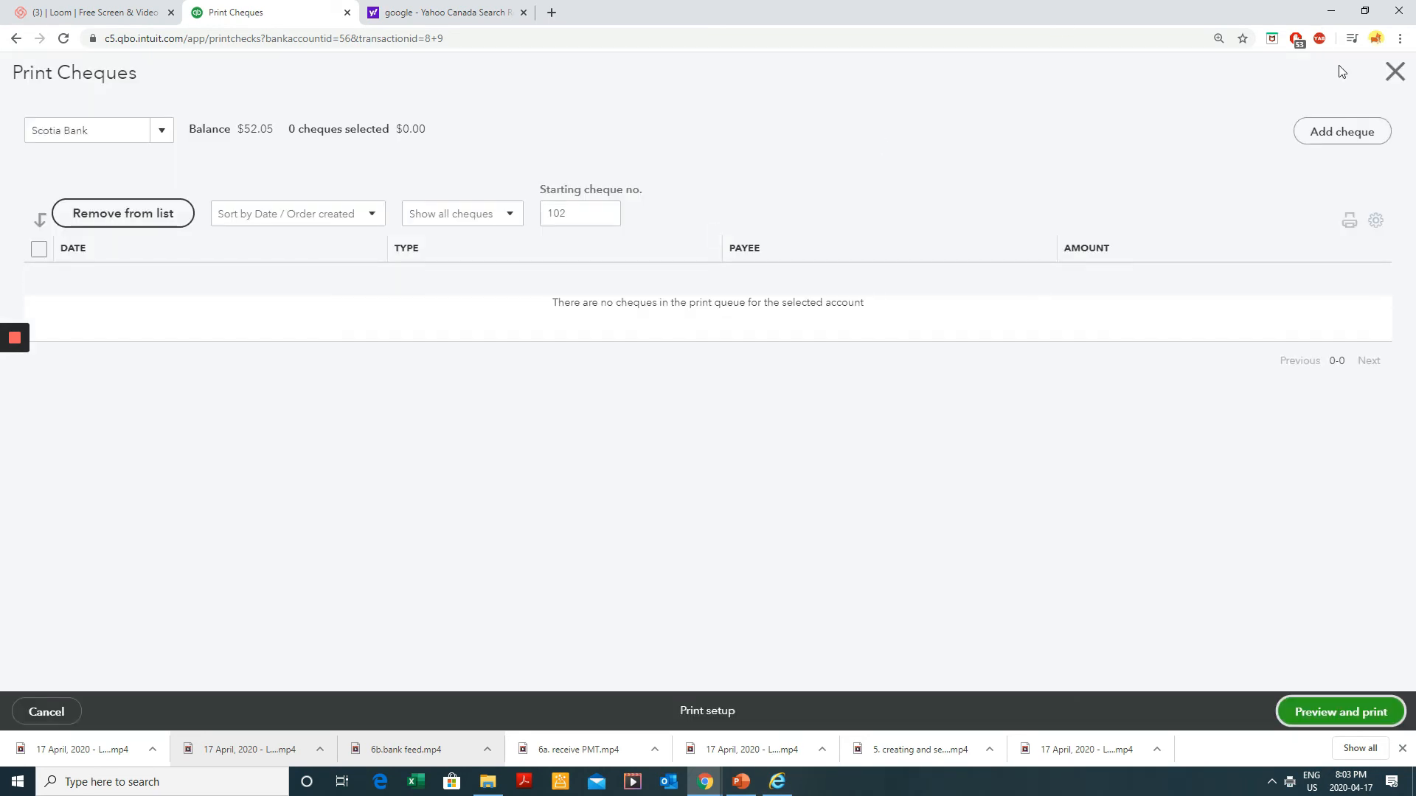
pyautogui.click(1395, 72)
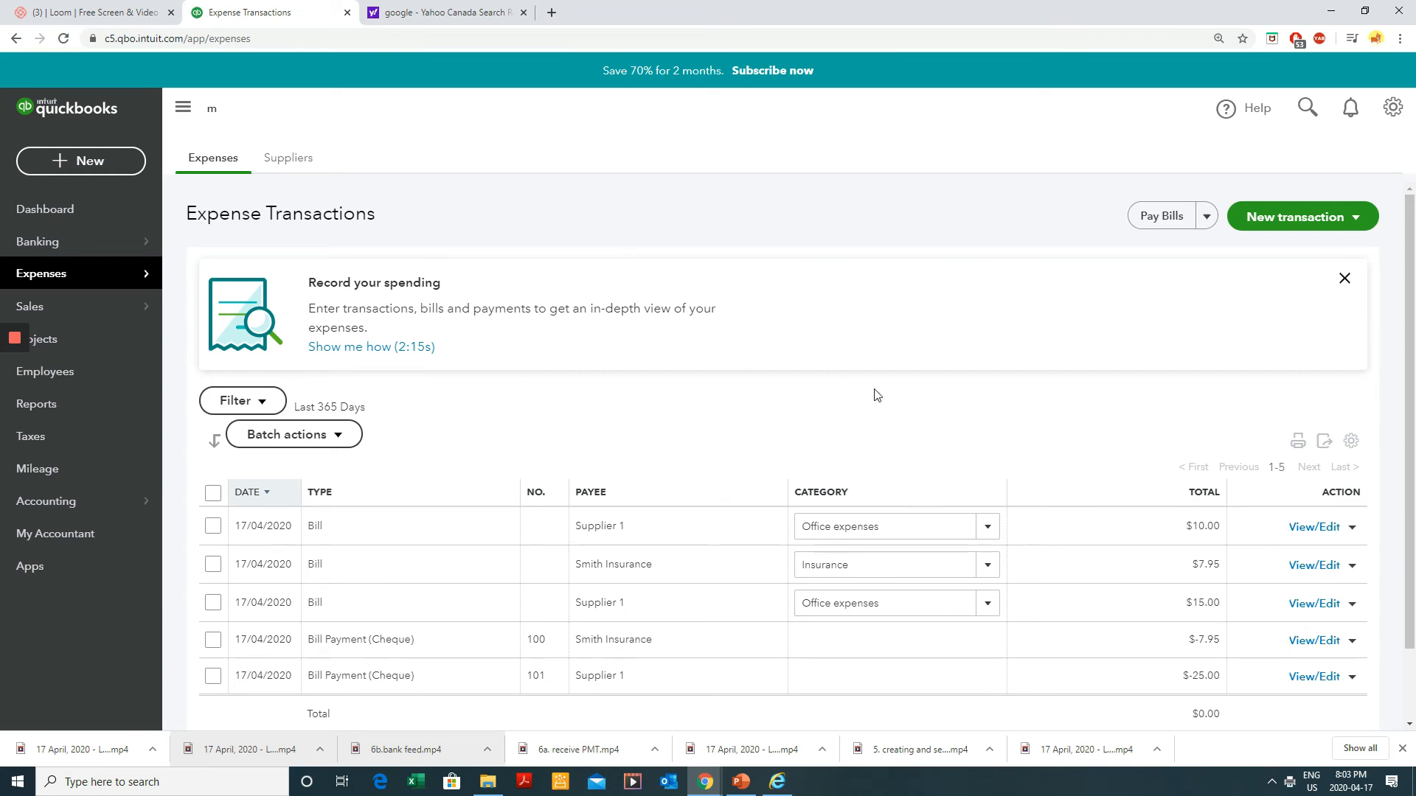
# - Examine the bills, bill payments and overall total in the expense transactions list
pyautogui.scroll(-1, 876, 393)
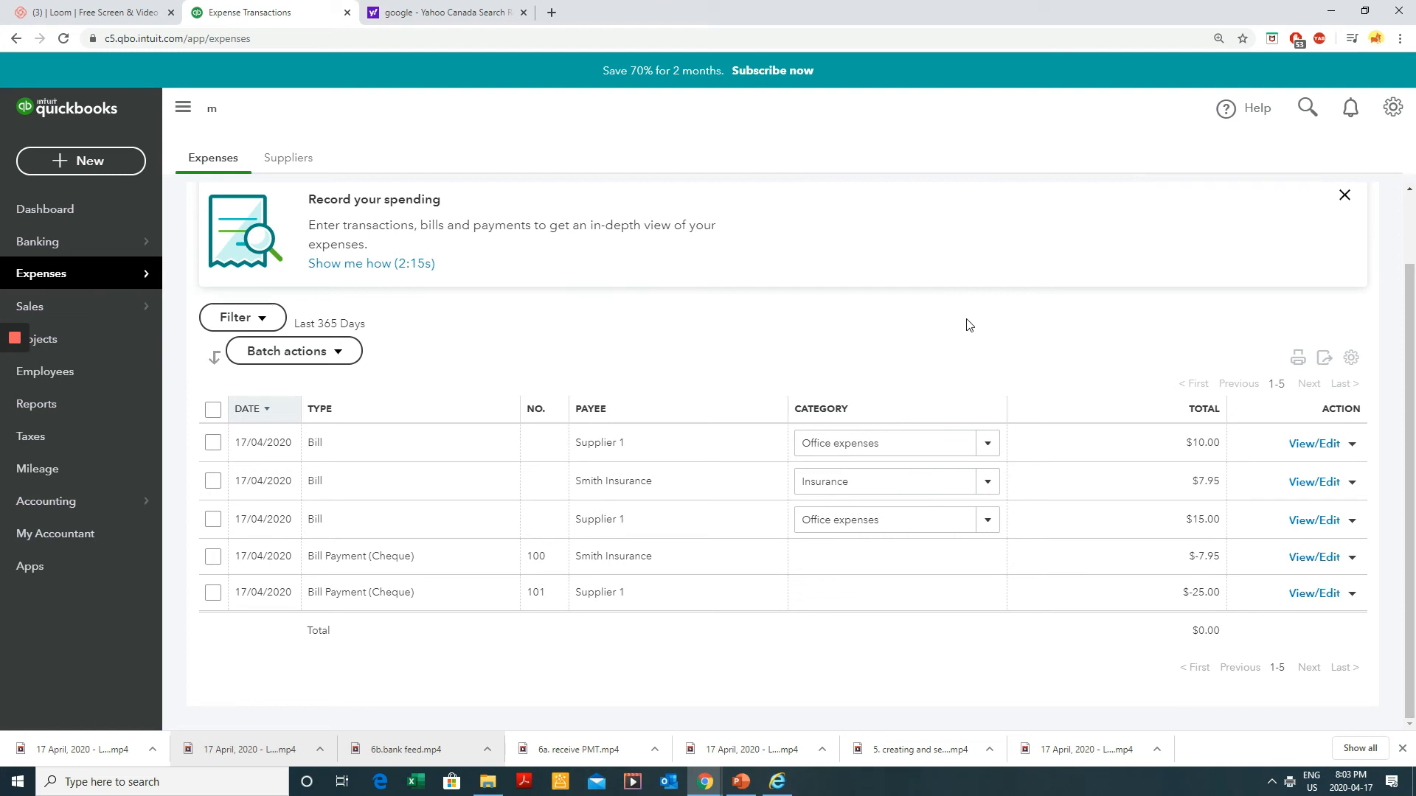
pyautogui.scroll(1, 969, 325)
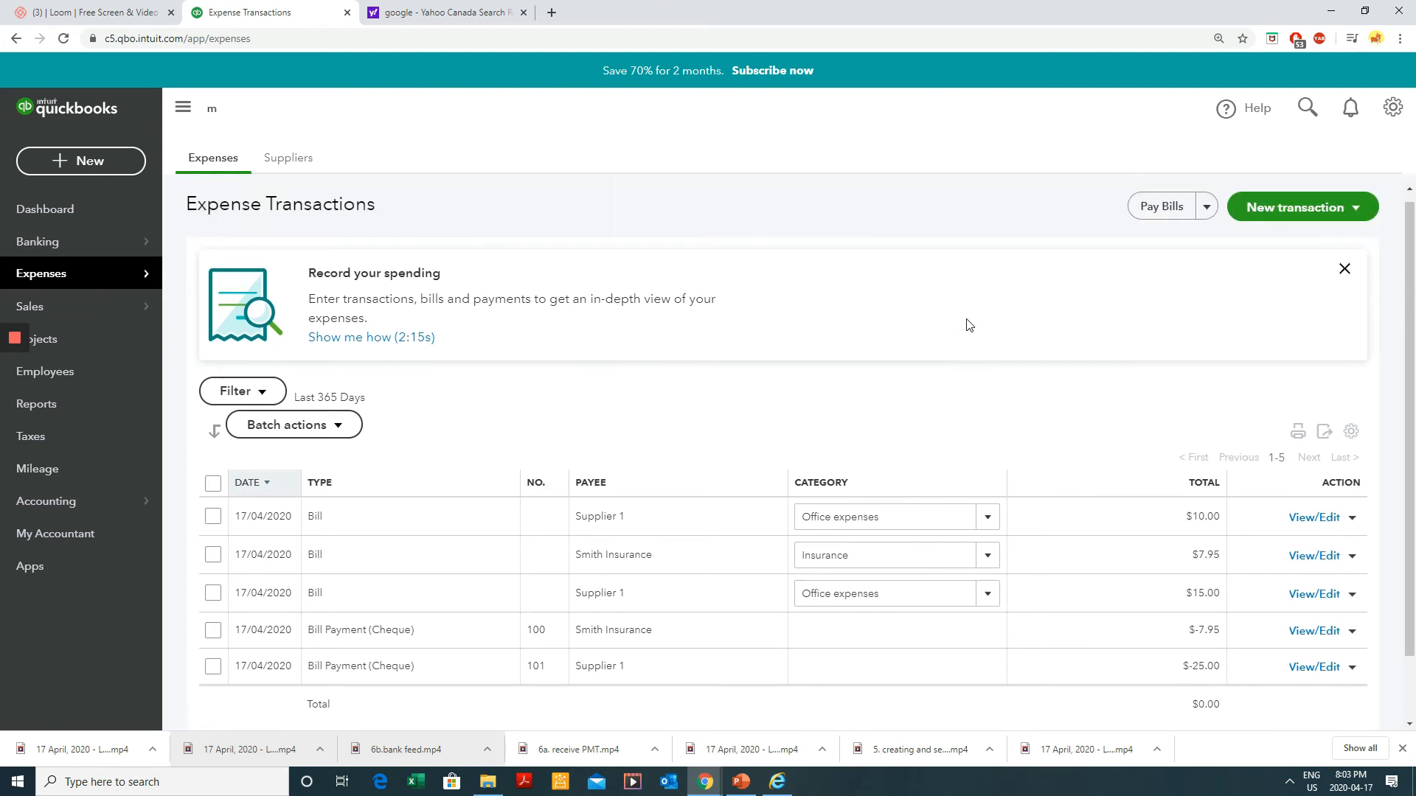
pyautogui.scroll(-1, 968, 324)
pyautogui.scroll(1, 828, 297)
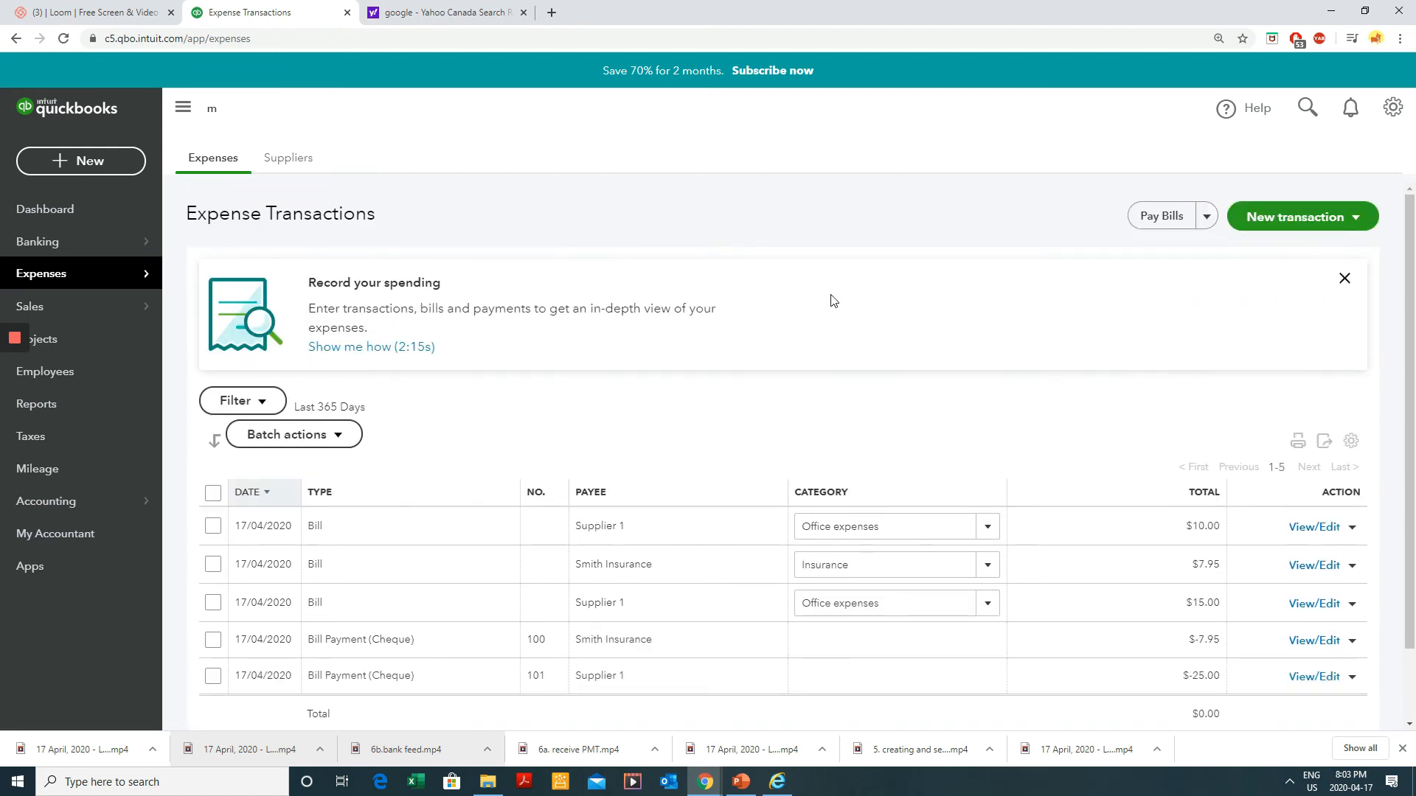
pyautogui.scroll(-1, 841, 304)
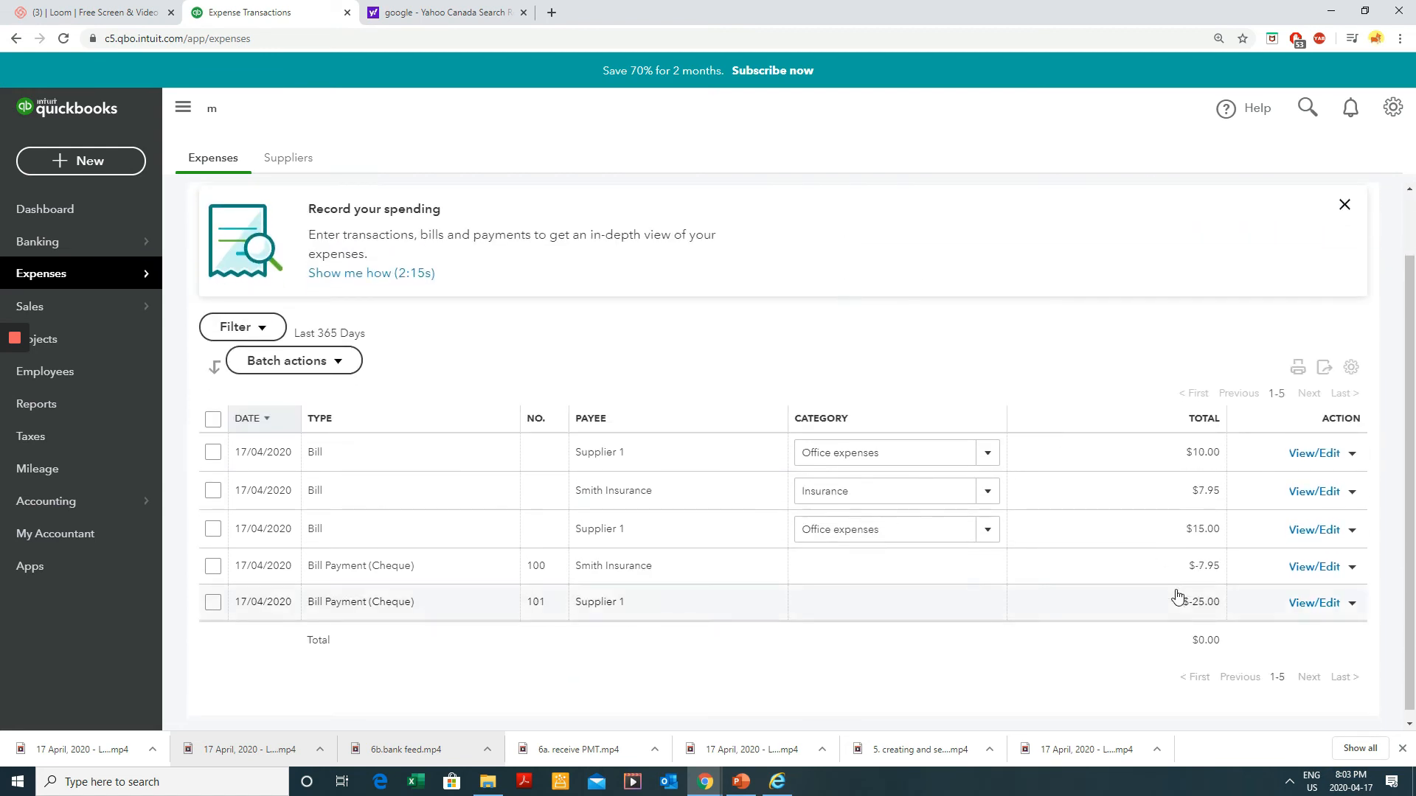
pyautogui.moveTo(1203, 420); pyautogui.dragTo(1222, 642)
# - Check the suppliers' open balances and view the transaction list of Smith Insurance
pyautogui.moveTo(123, 287)
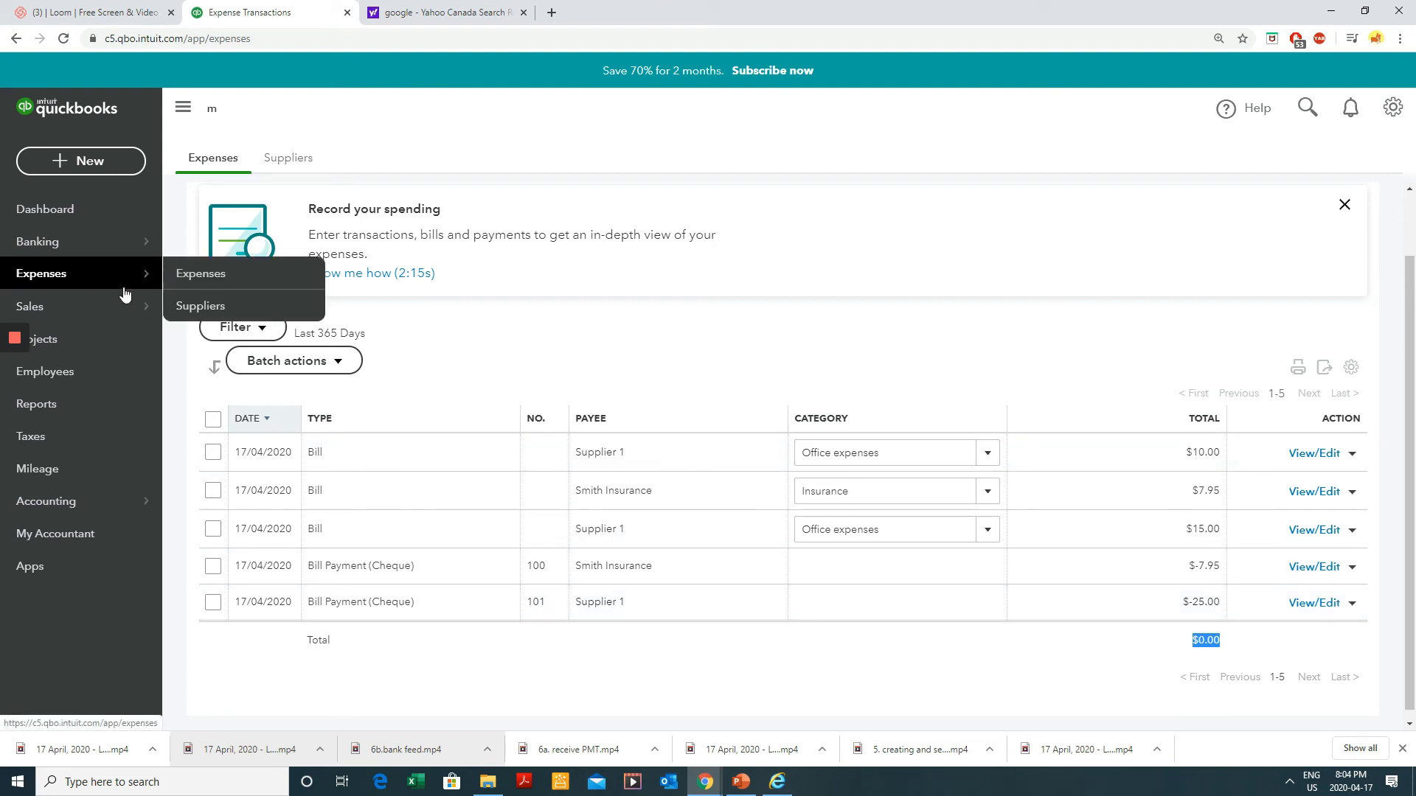
pyautogui.click(199, 309)
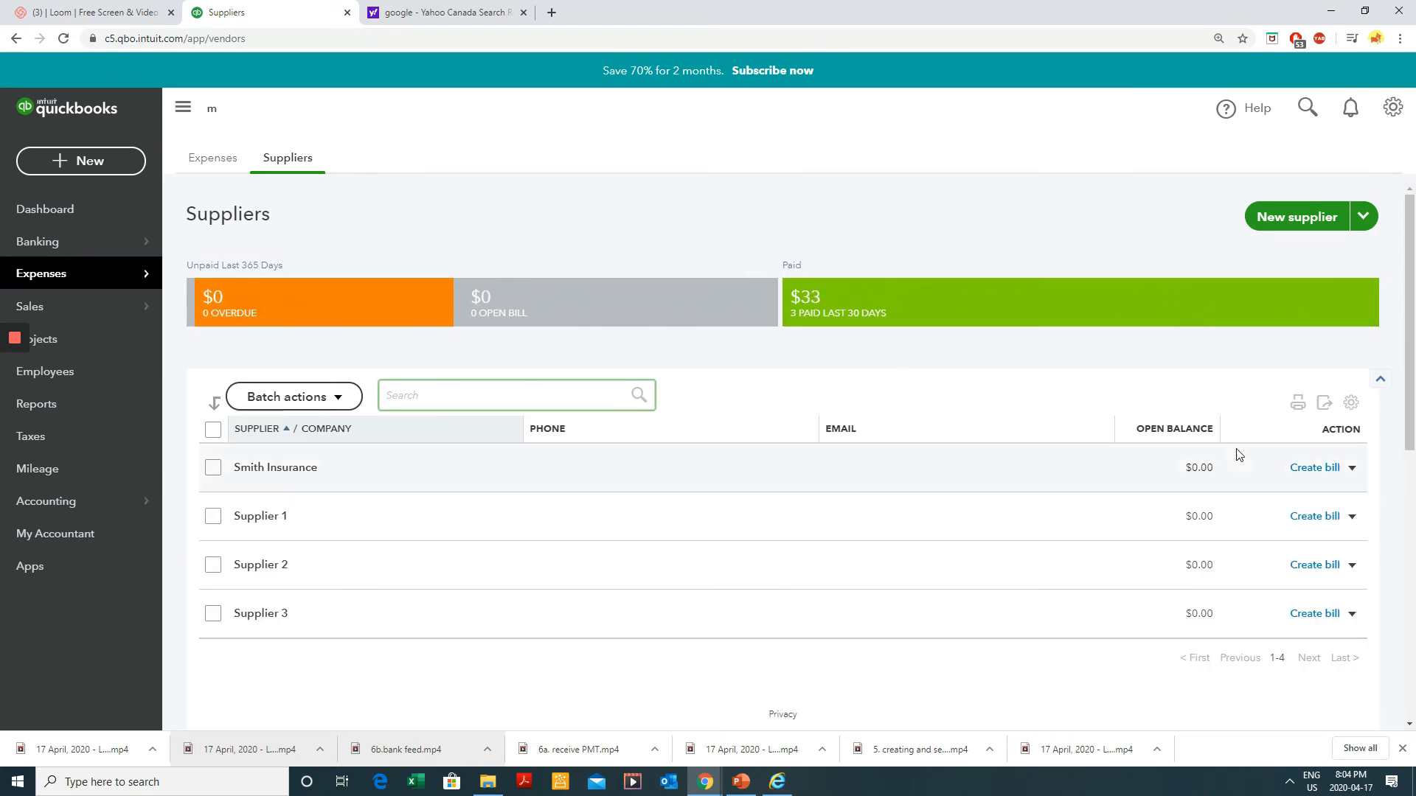
pyautogui.click(1201, 470)
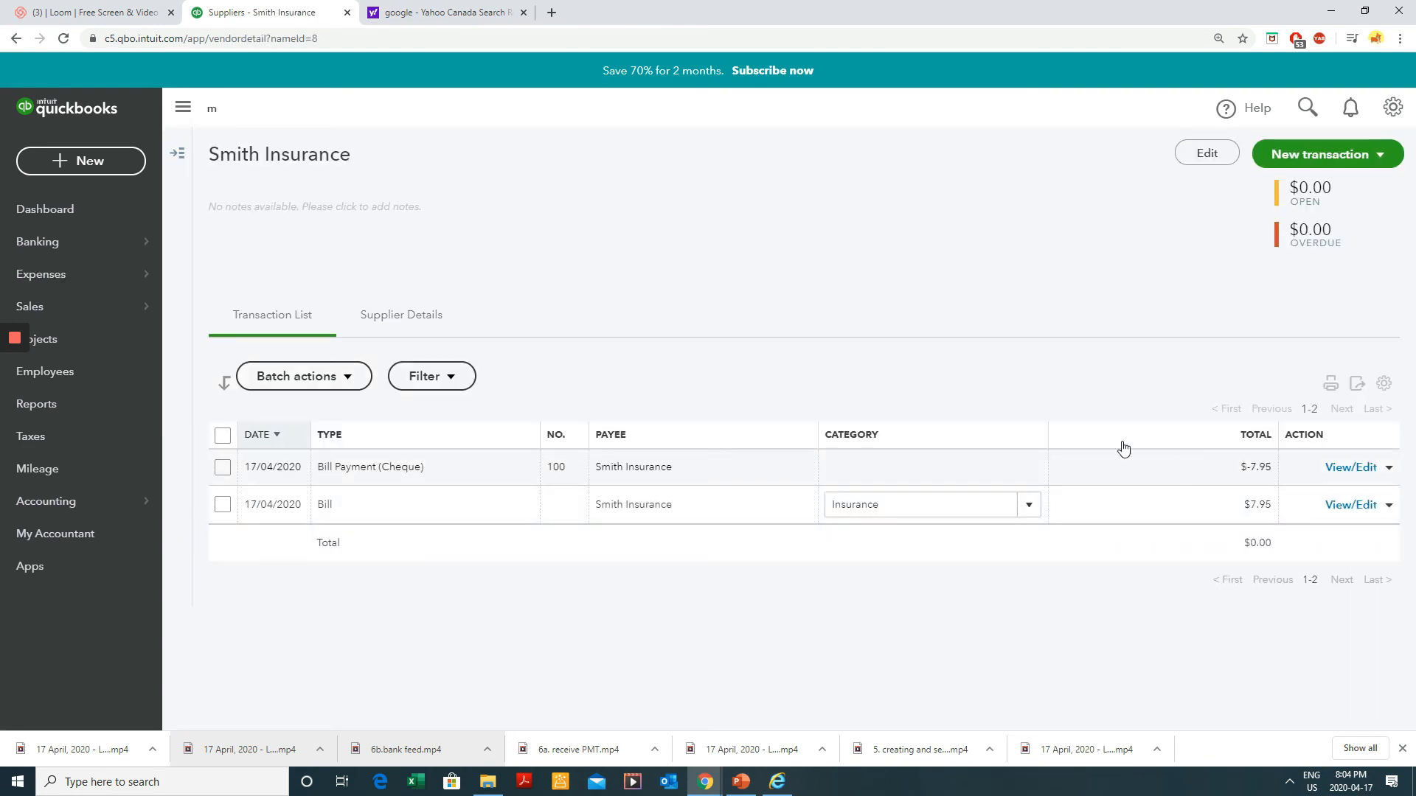
pyautogui.click(13, 40)
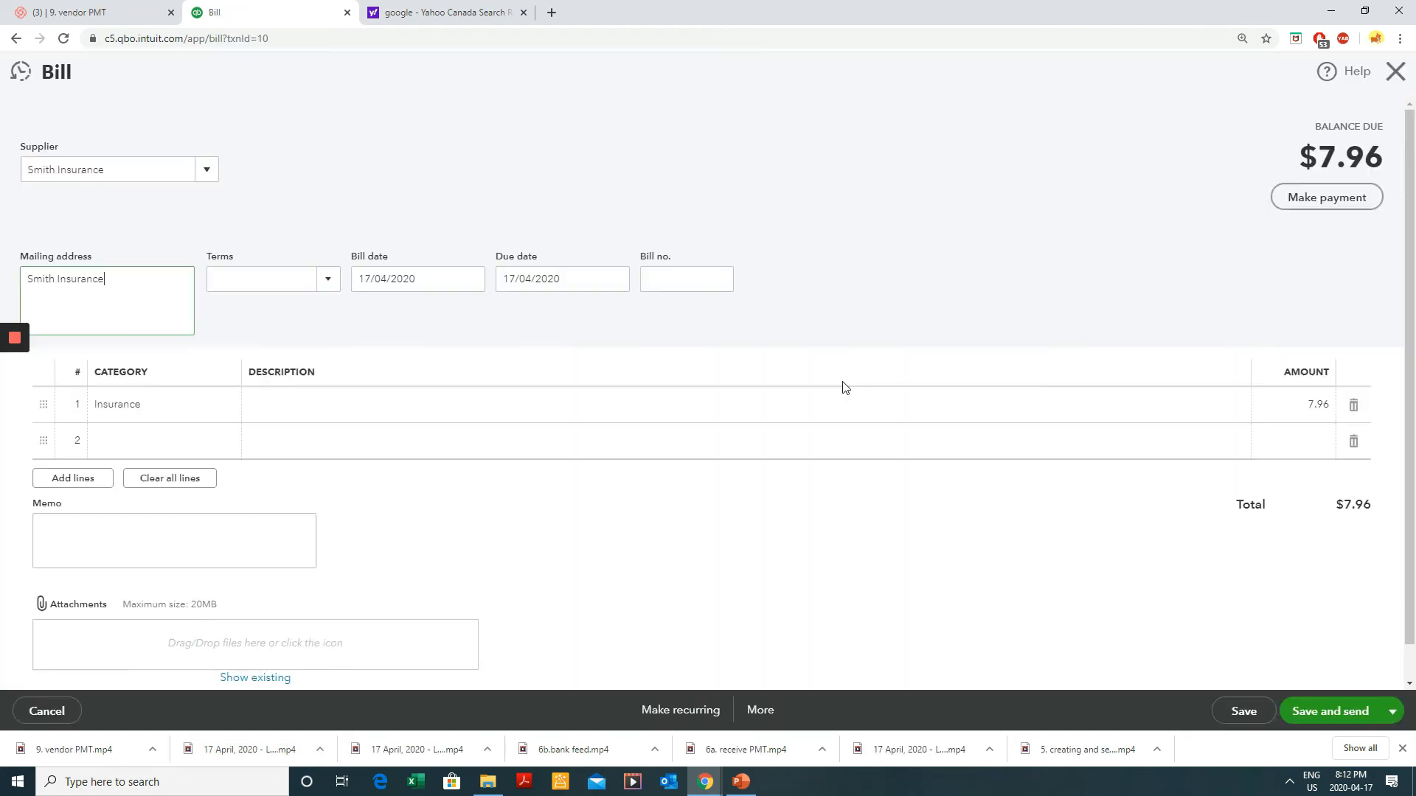
# - Set the amount on the Smith Insurance bill's Insurance line to 10.00, then save and close the bill
pyautogui.press('Tab')
pyautogui.press('Tab')
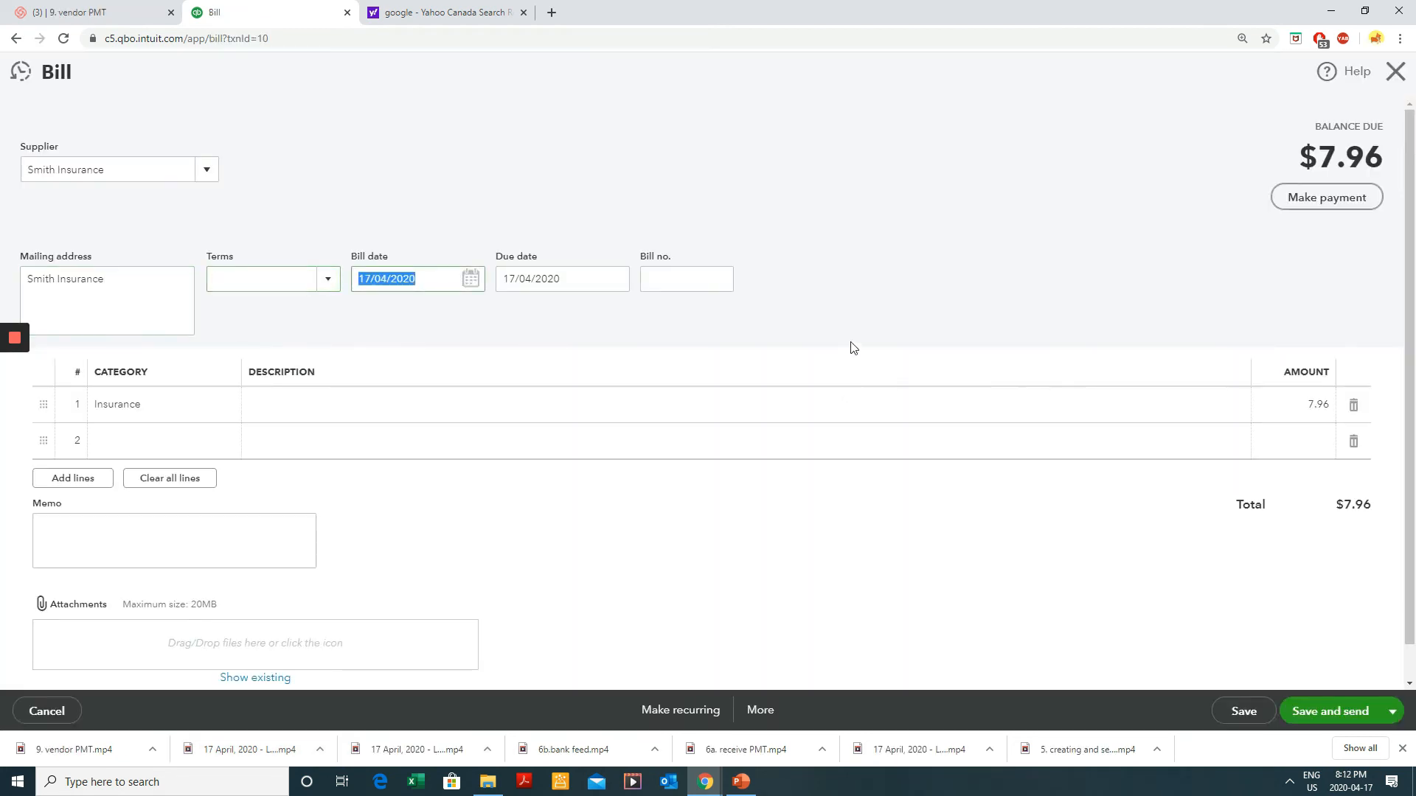
pyautogui.press('Tab')
pyautogui.press('Tab')
pyautogui.press('Tab')
pyautogui.press('Tab')
pyautogui.press('Tab')
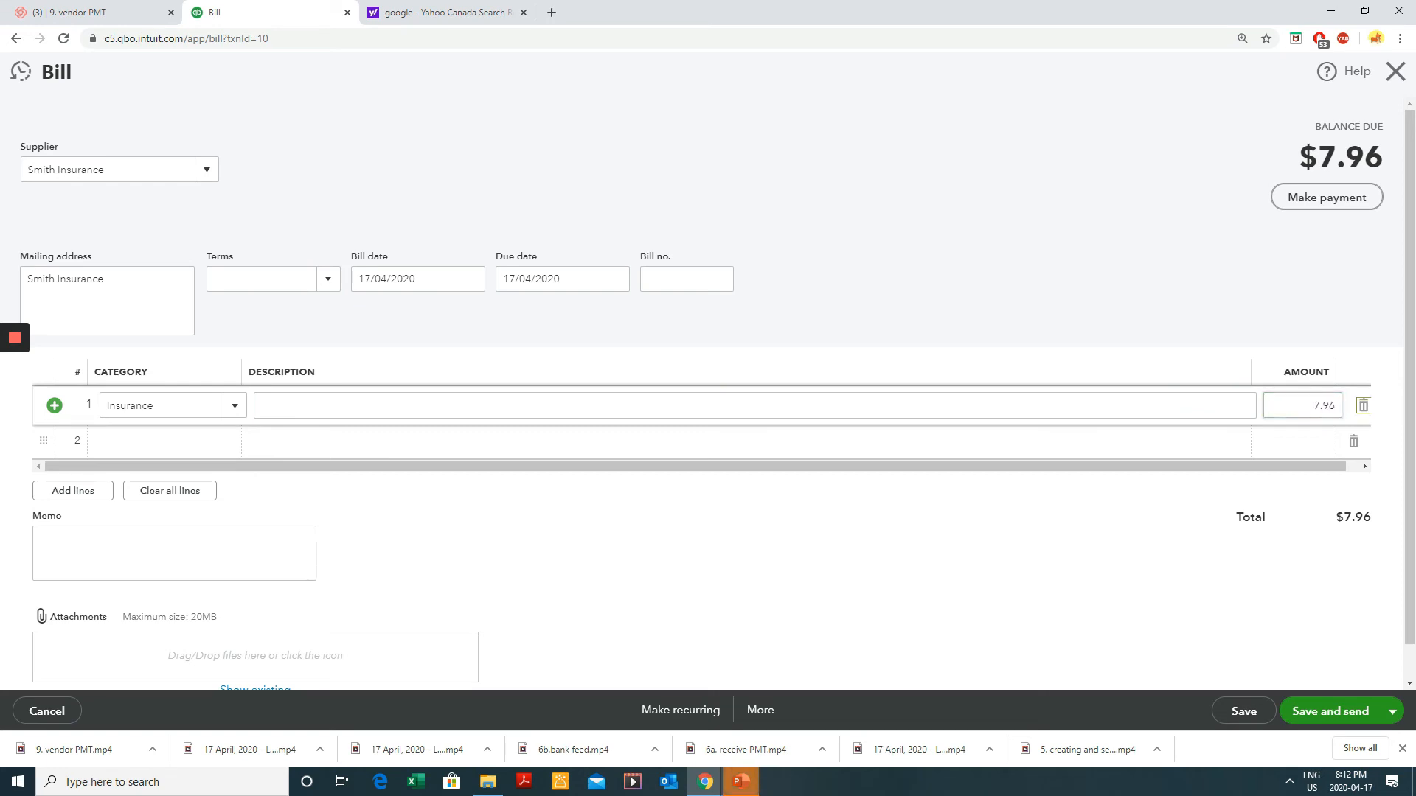
pyautogui.click(1333, 404)
pyautogui.write('10.00')
pyautogui.press('Tab')
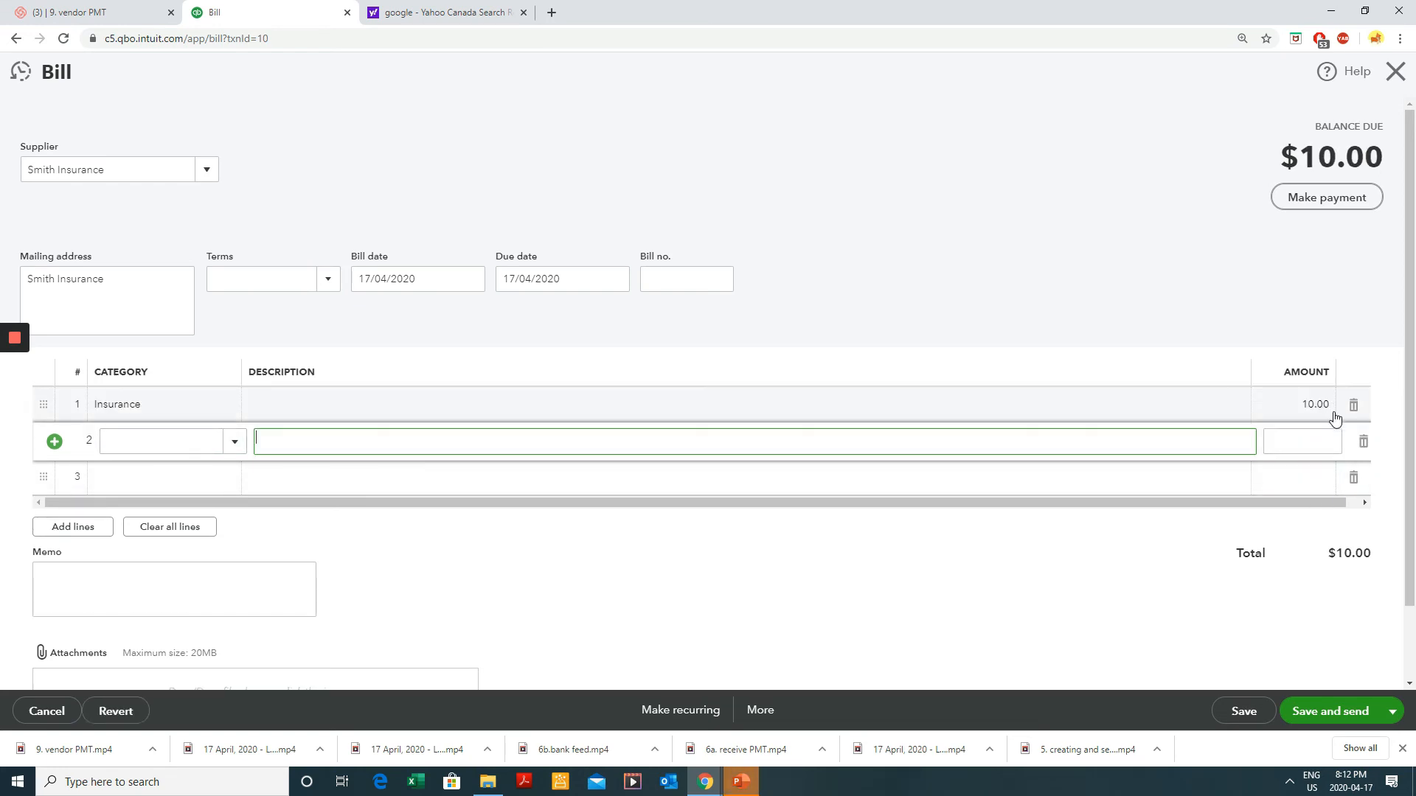
pyautogui.click(1245, 712)
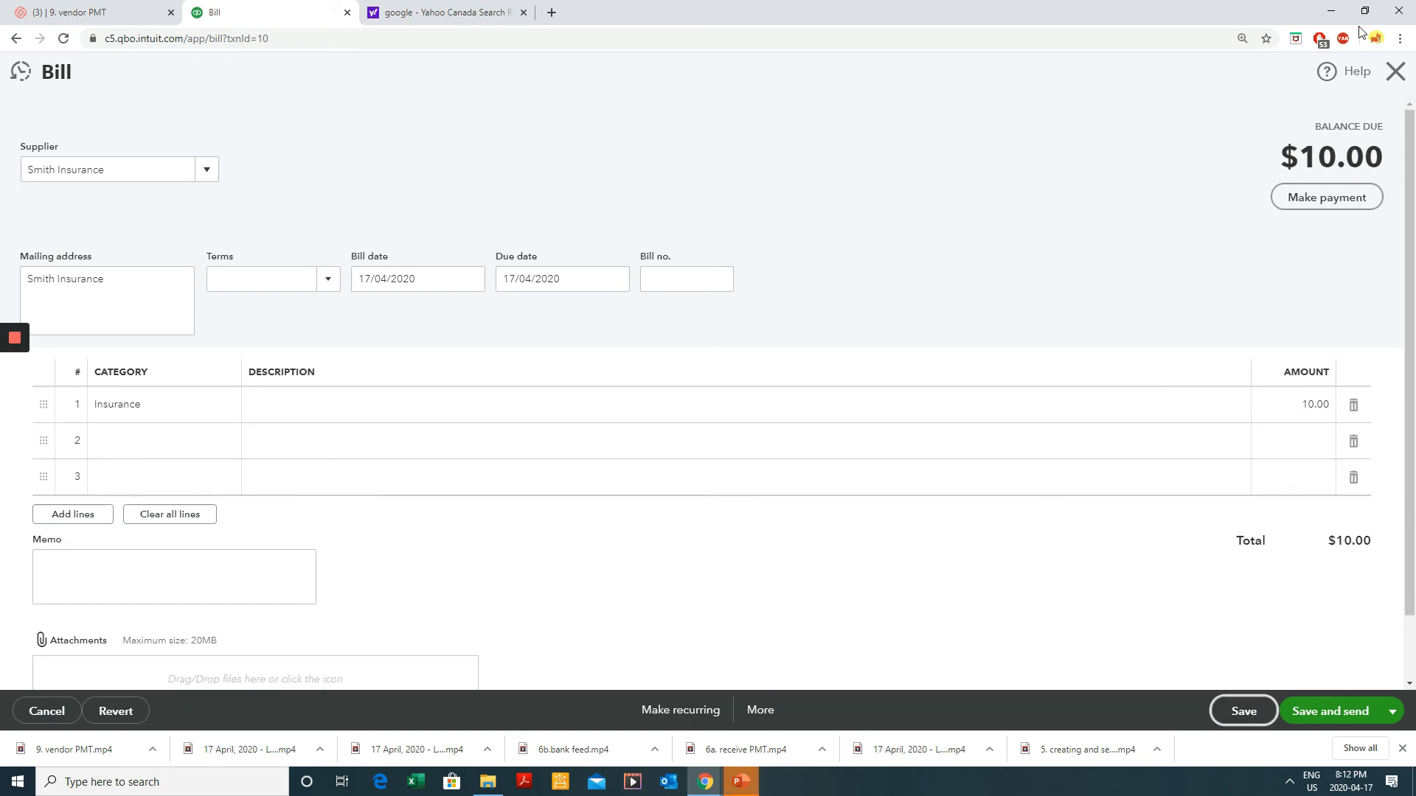
pyautogui.click(1394, 74)
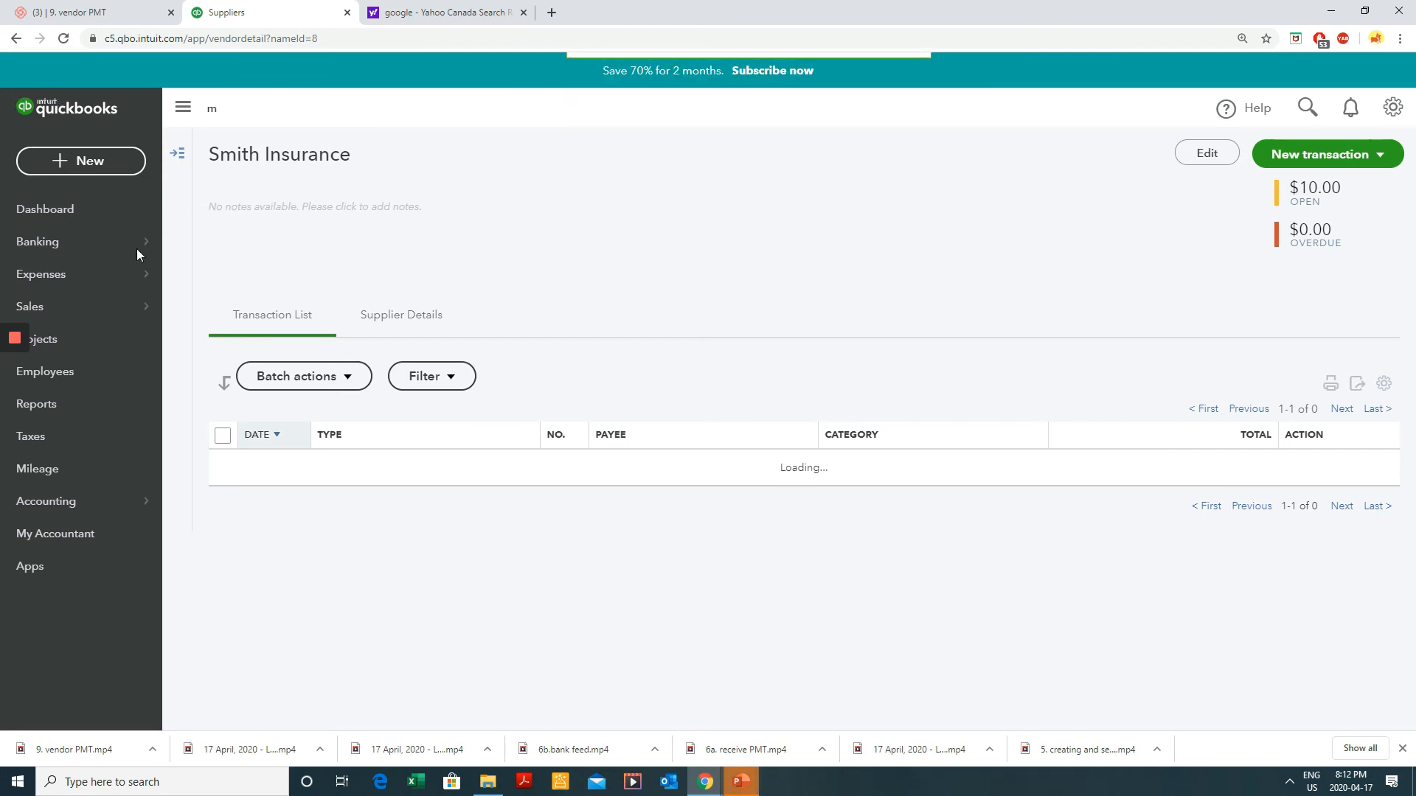
# - Open the Accounts payable aging summary report and examine the amount owed to Smith Insurance
pyautogui.moveTo(144, 268)
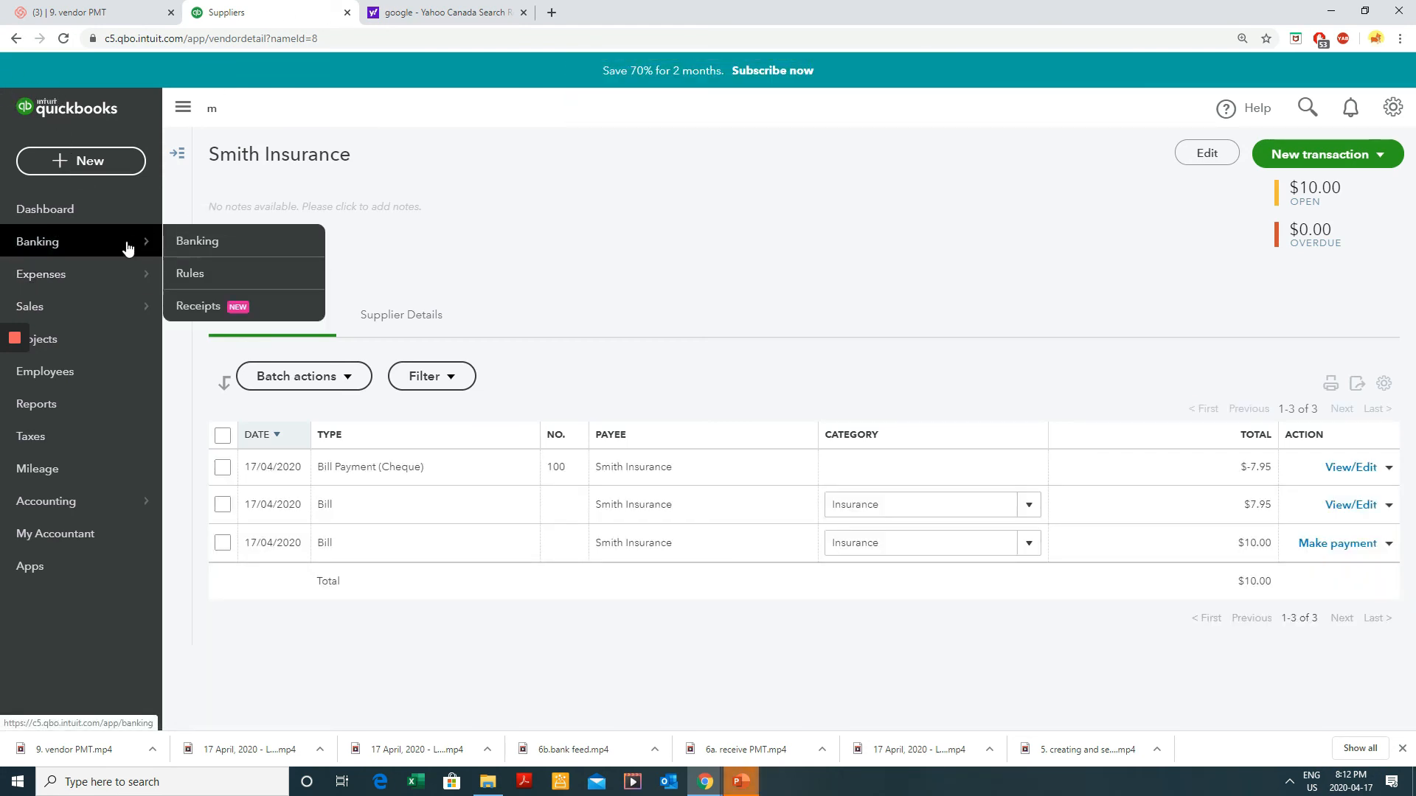
pyautogui.click(96, 405)
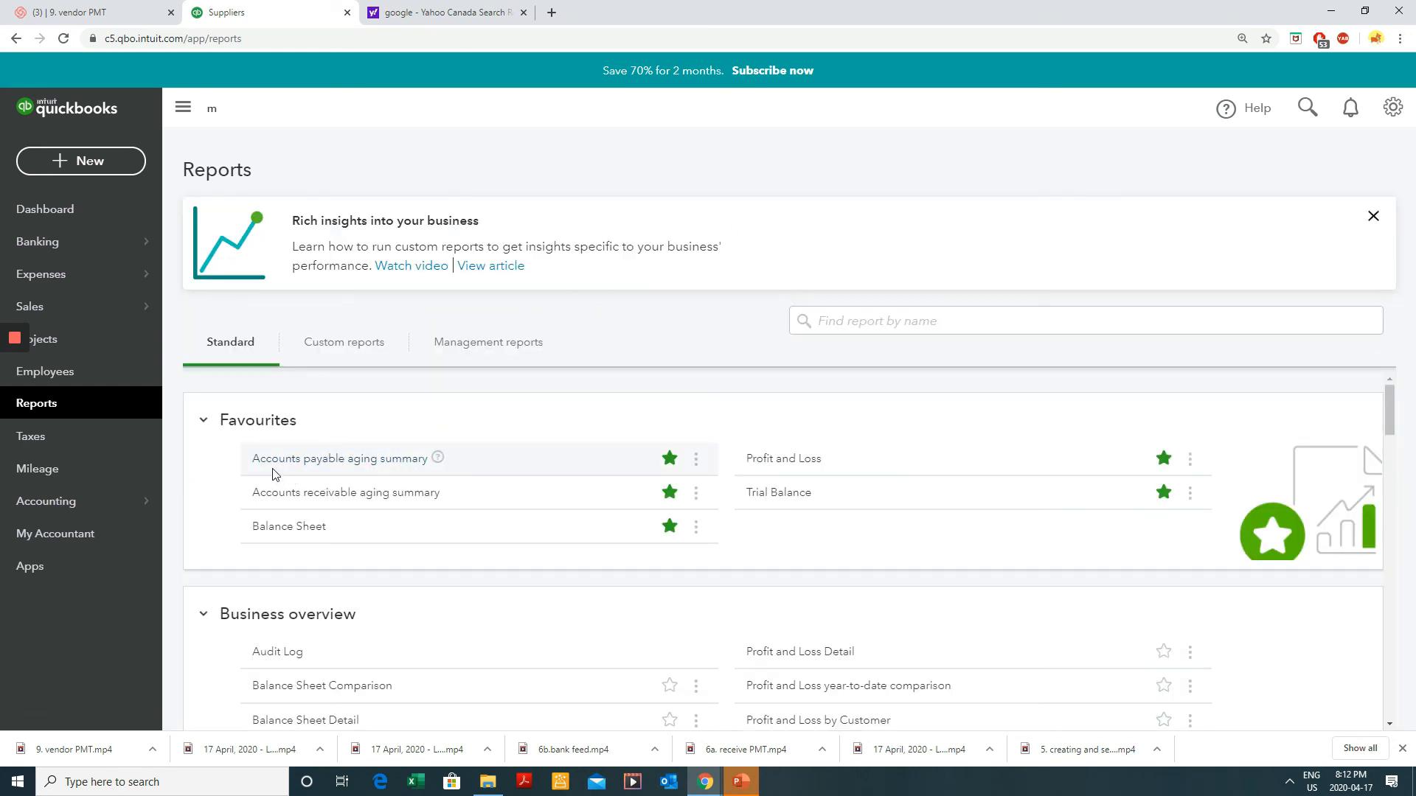
pyautogui.scroll(-1, 595, 459)
pyautogui.scroll(-2, 594, 459)
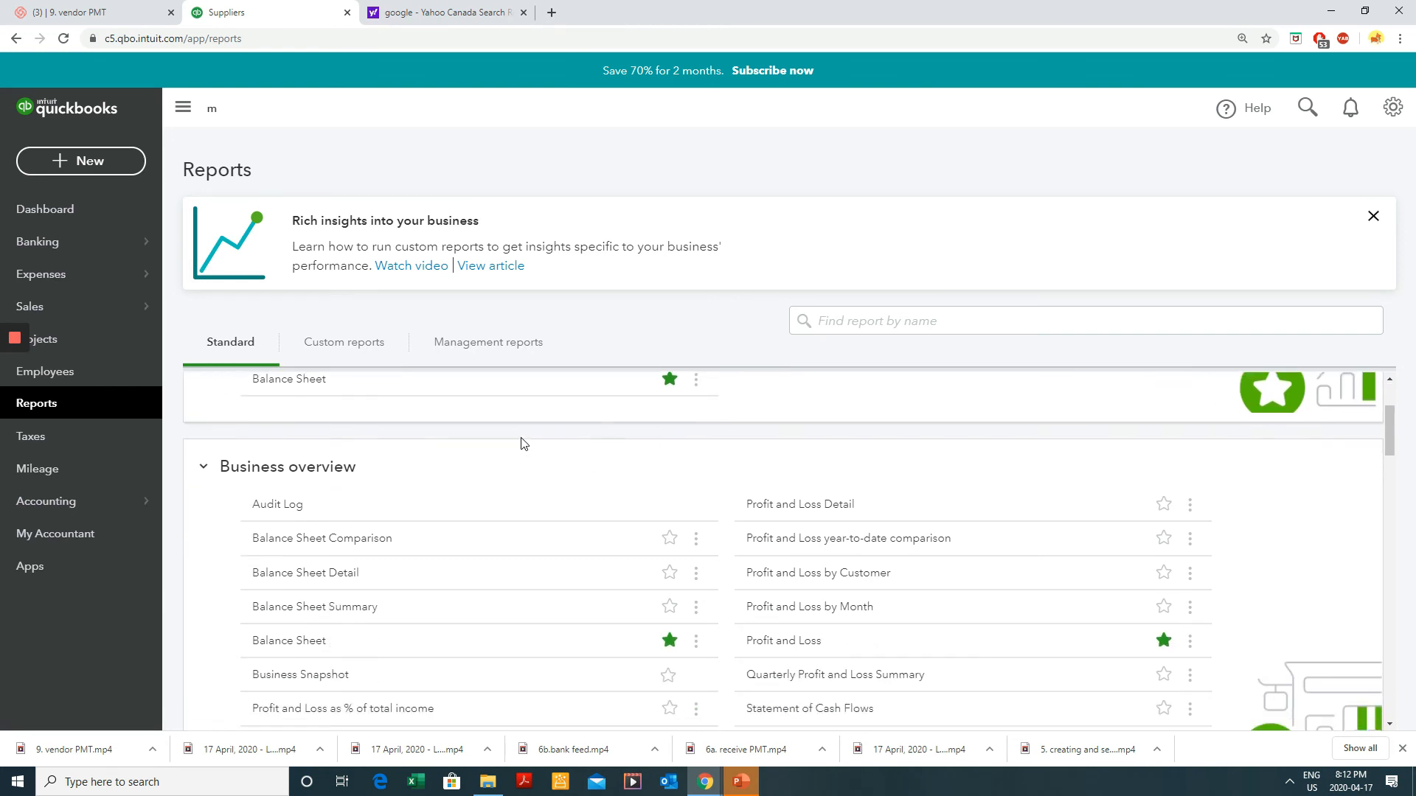
pyautogui.scroll(3, 522, 442)
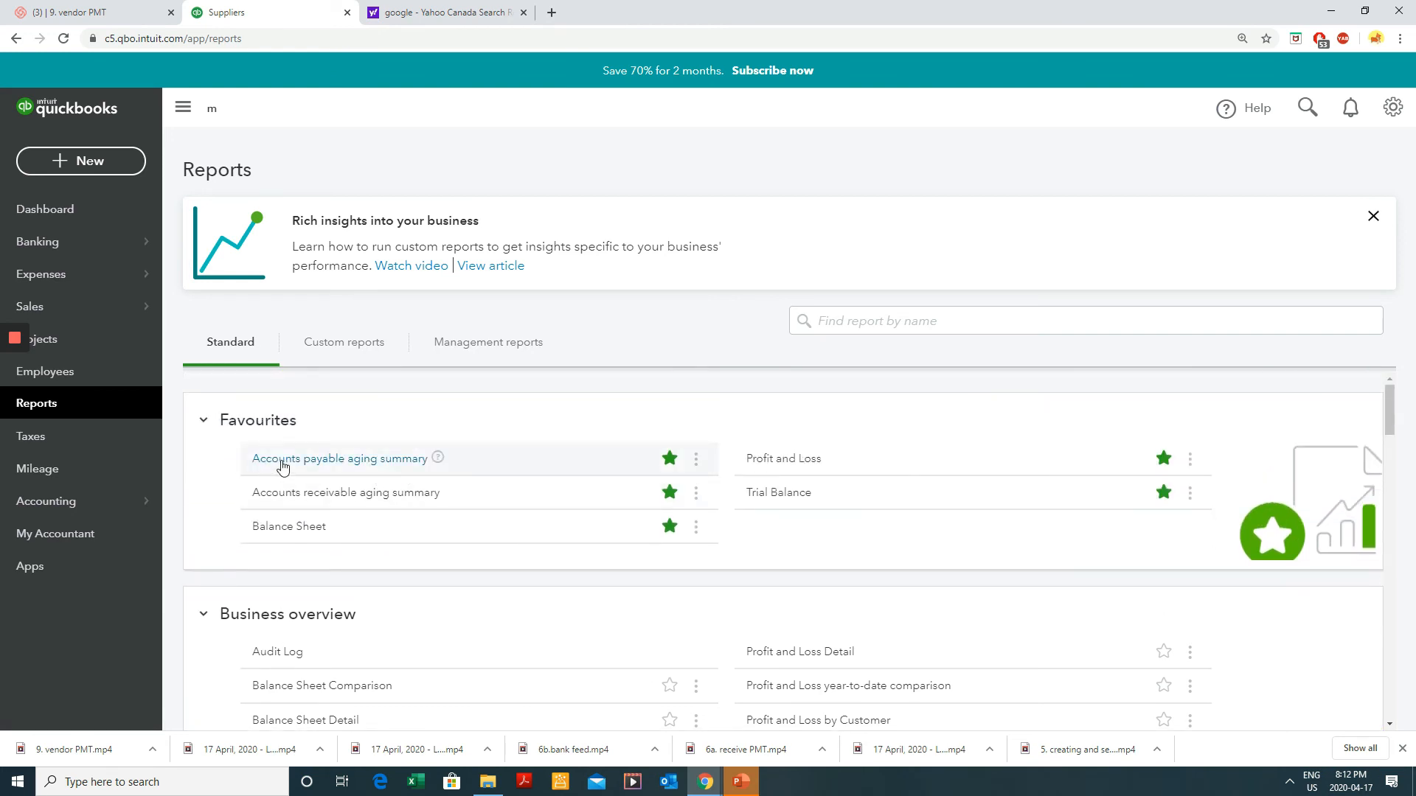
pyautogui.click(375, 460)
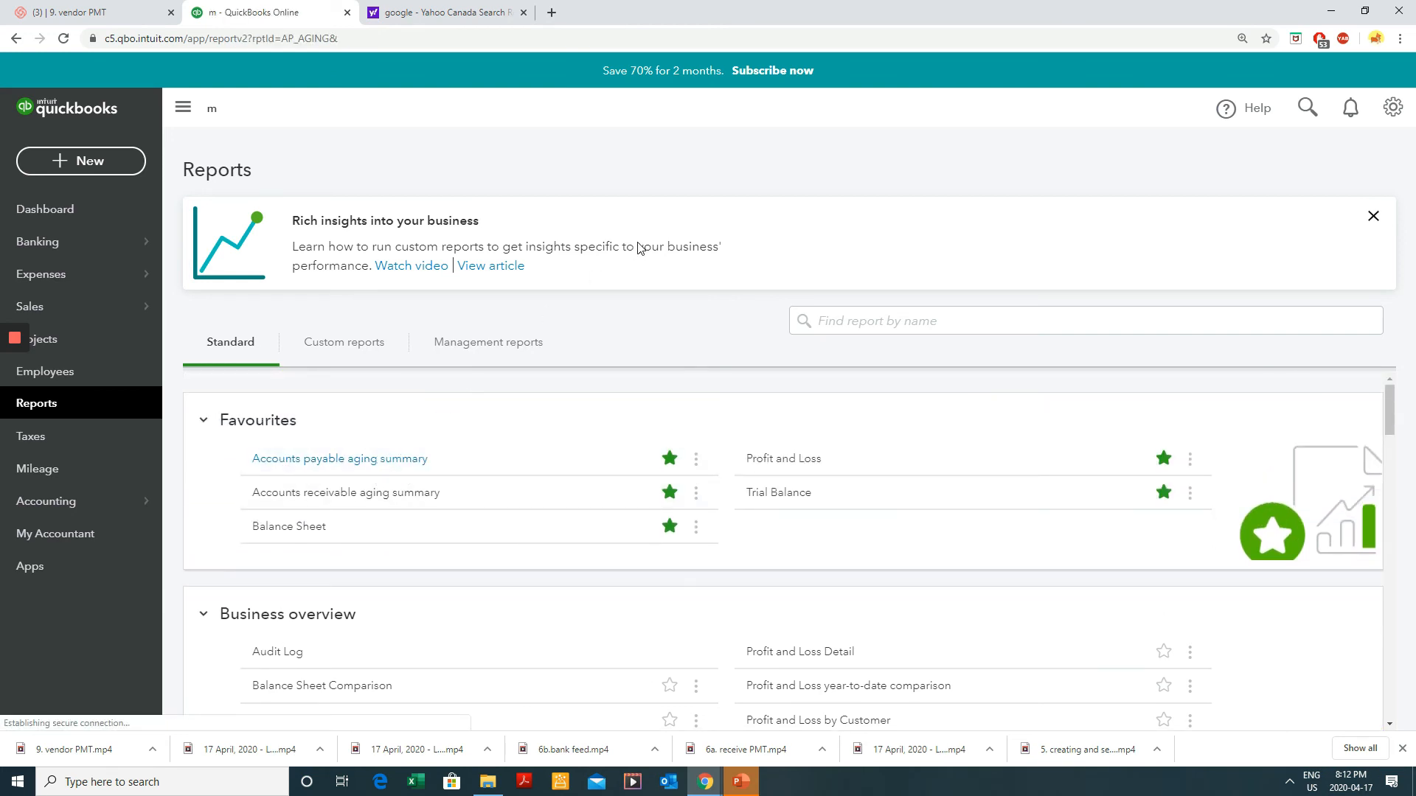
pyautogui.scroll(-1, 627, 324)
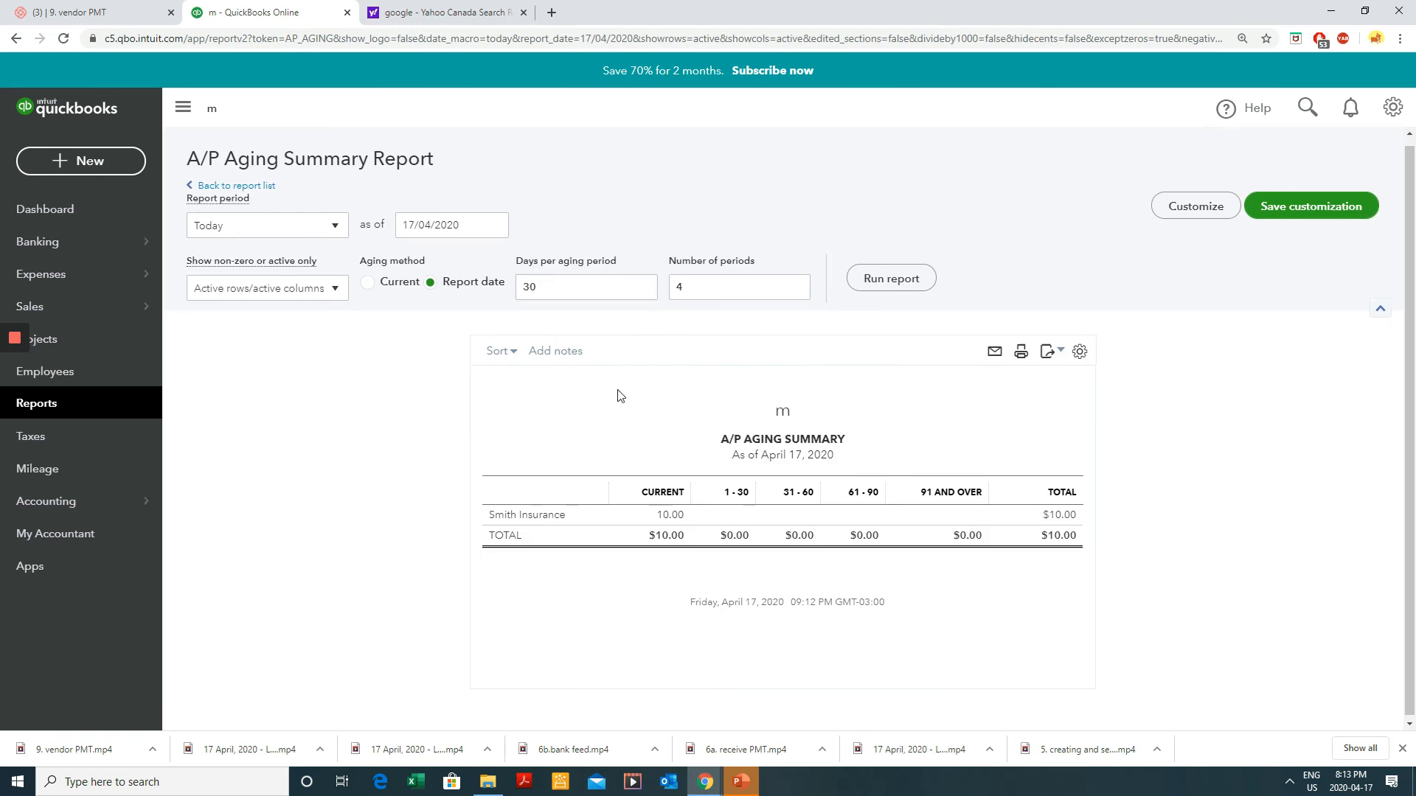
pyautogui.moveTo(570, 516); pyautogui.dragTo(480, 518)
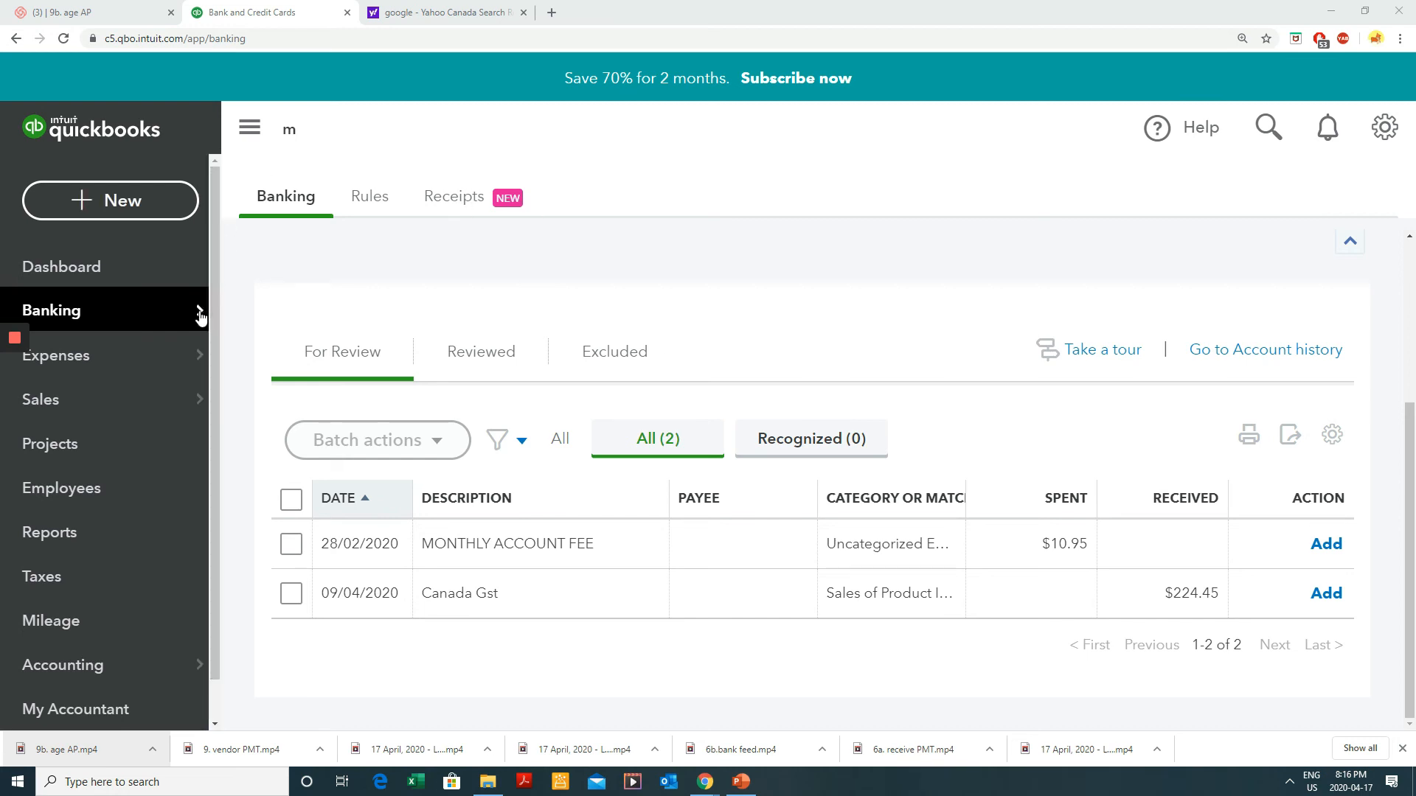
# - Open the account history of TD Bank from the chart of accounts and widen its Memo column
pyautogui.moveTo(202, 309)
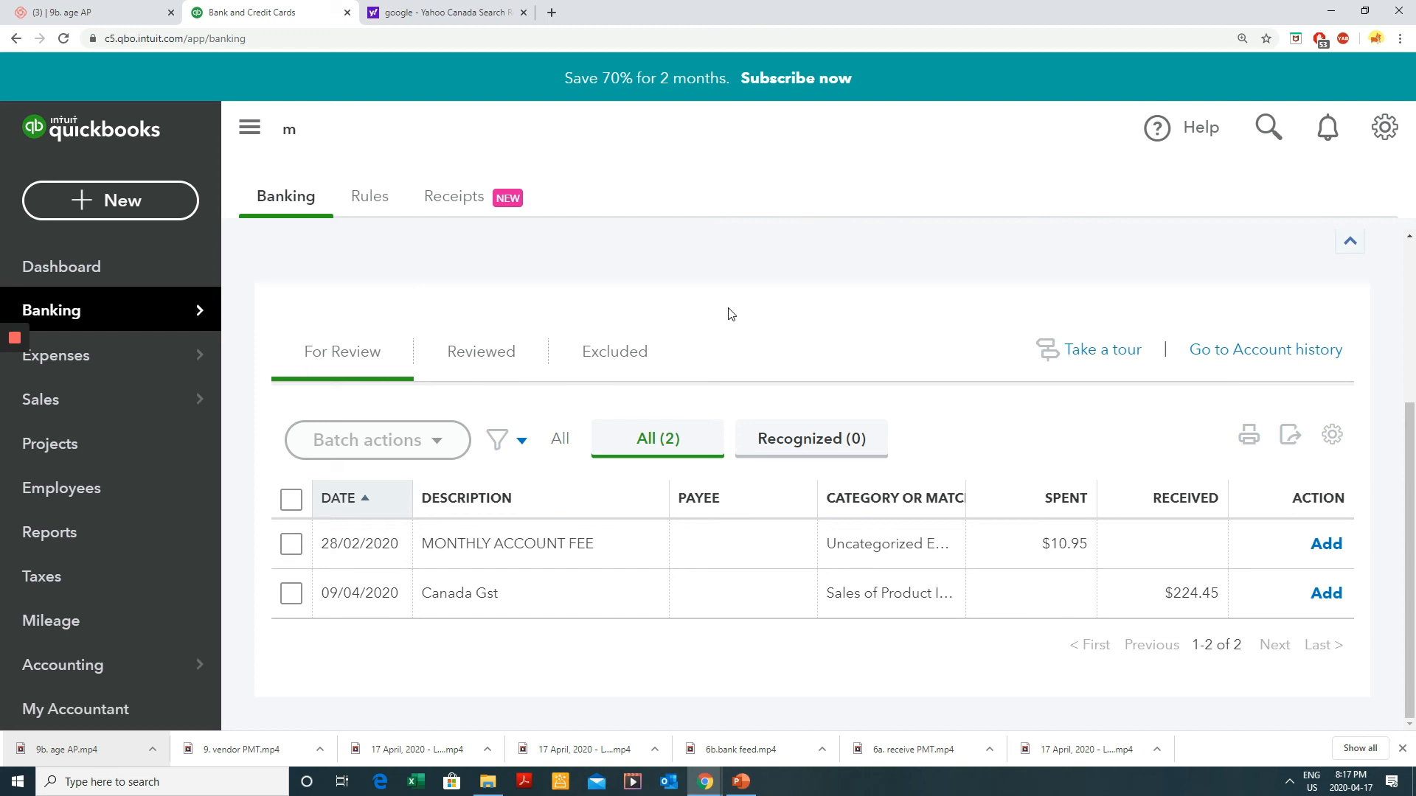
pyautogui.hotkey('ctrl', 'alt', 'a')
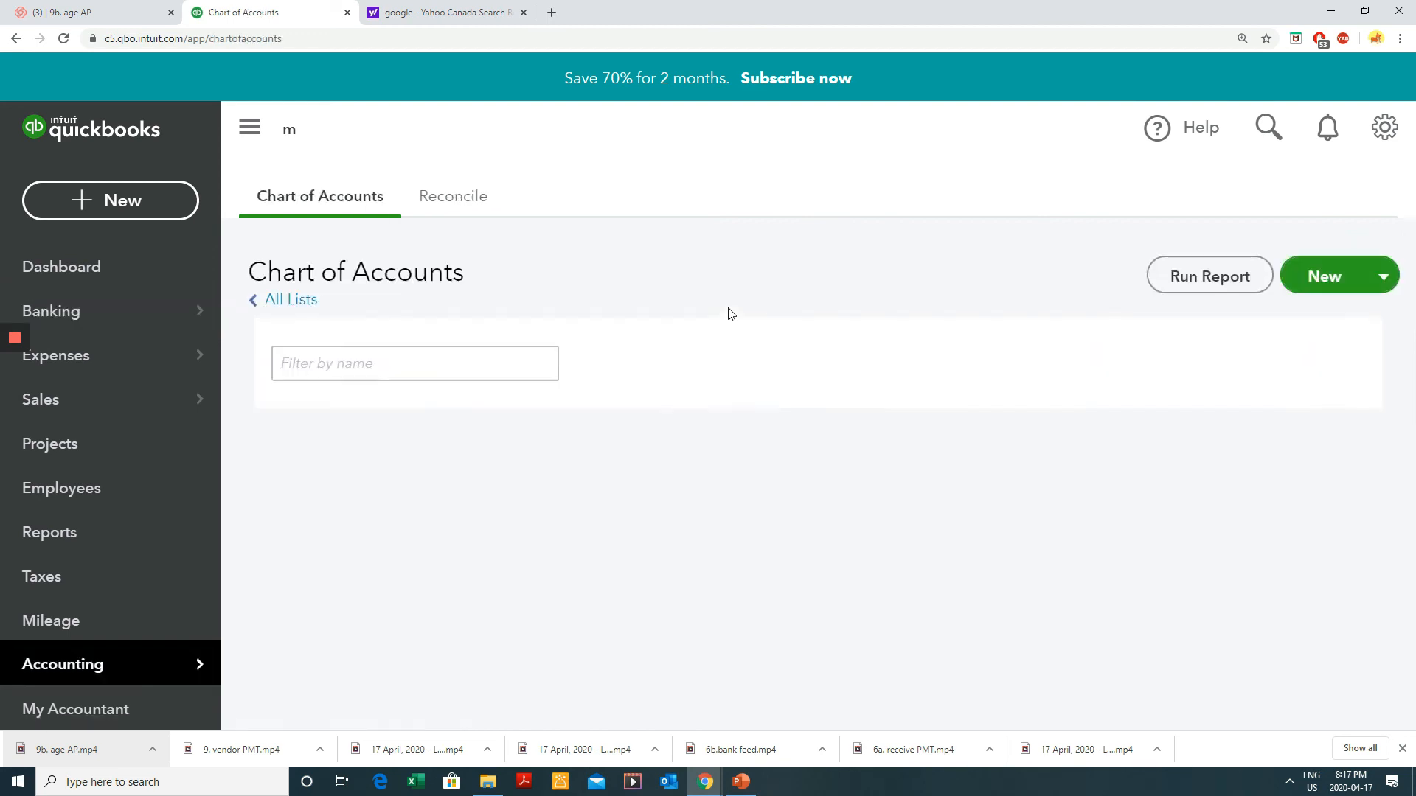
pyautogui.scroll(-1, 728, 324)
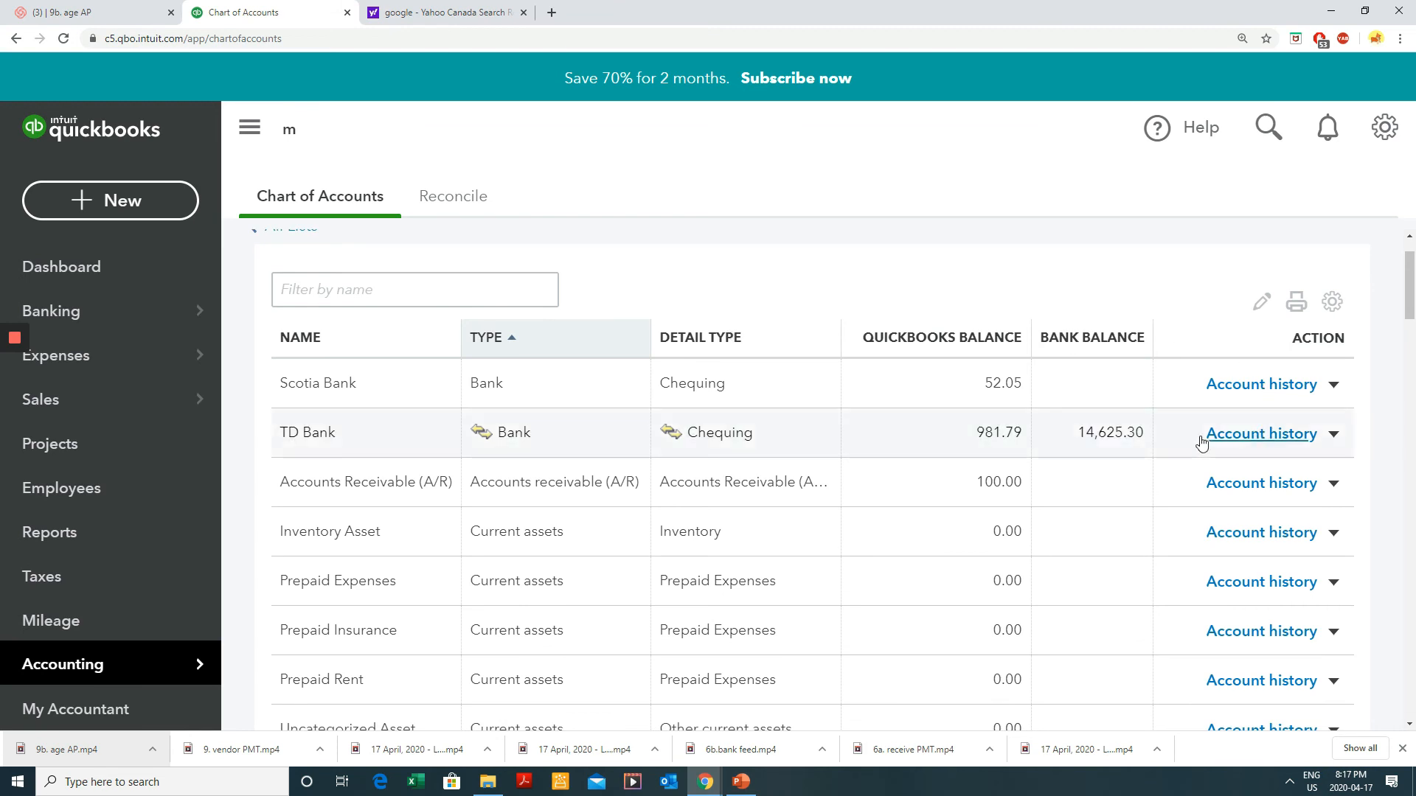
pyautogui.moveTo(342, 442); pyautogui.dragTo(279, 435)
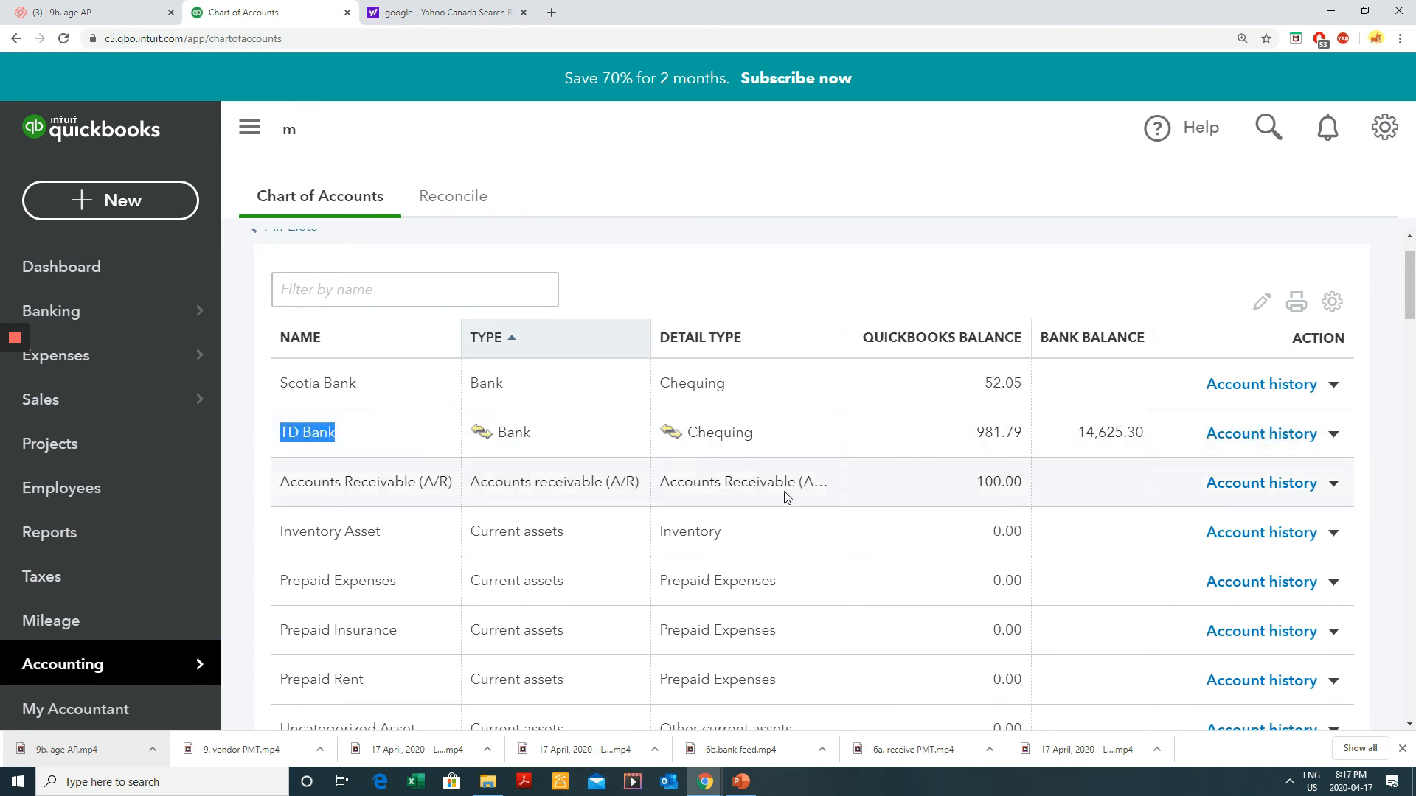
pyautogui.moveTo(536, 440); pyautogui.dragTo(476, 437)
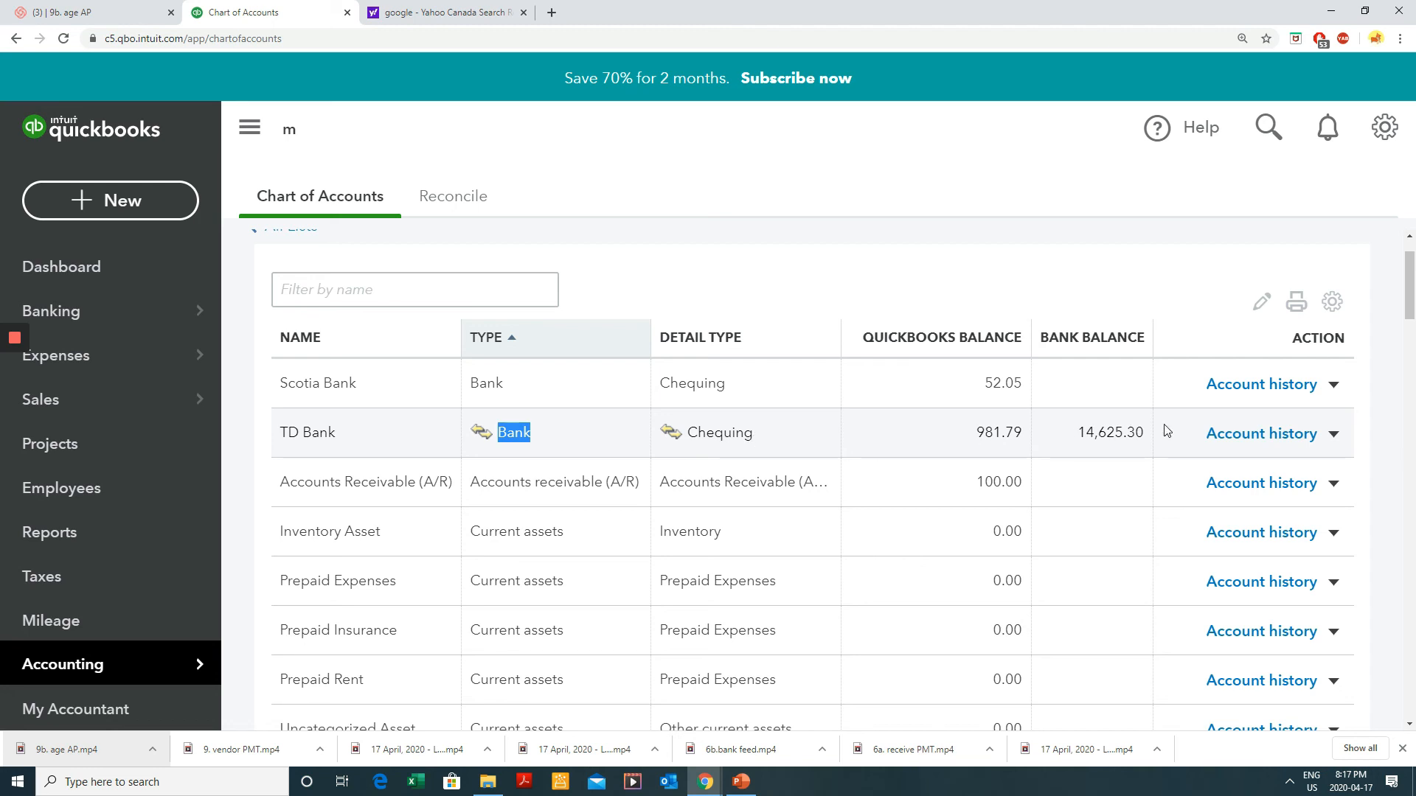
pyautogui.click(1250, 435)
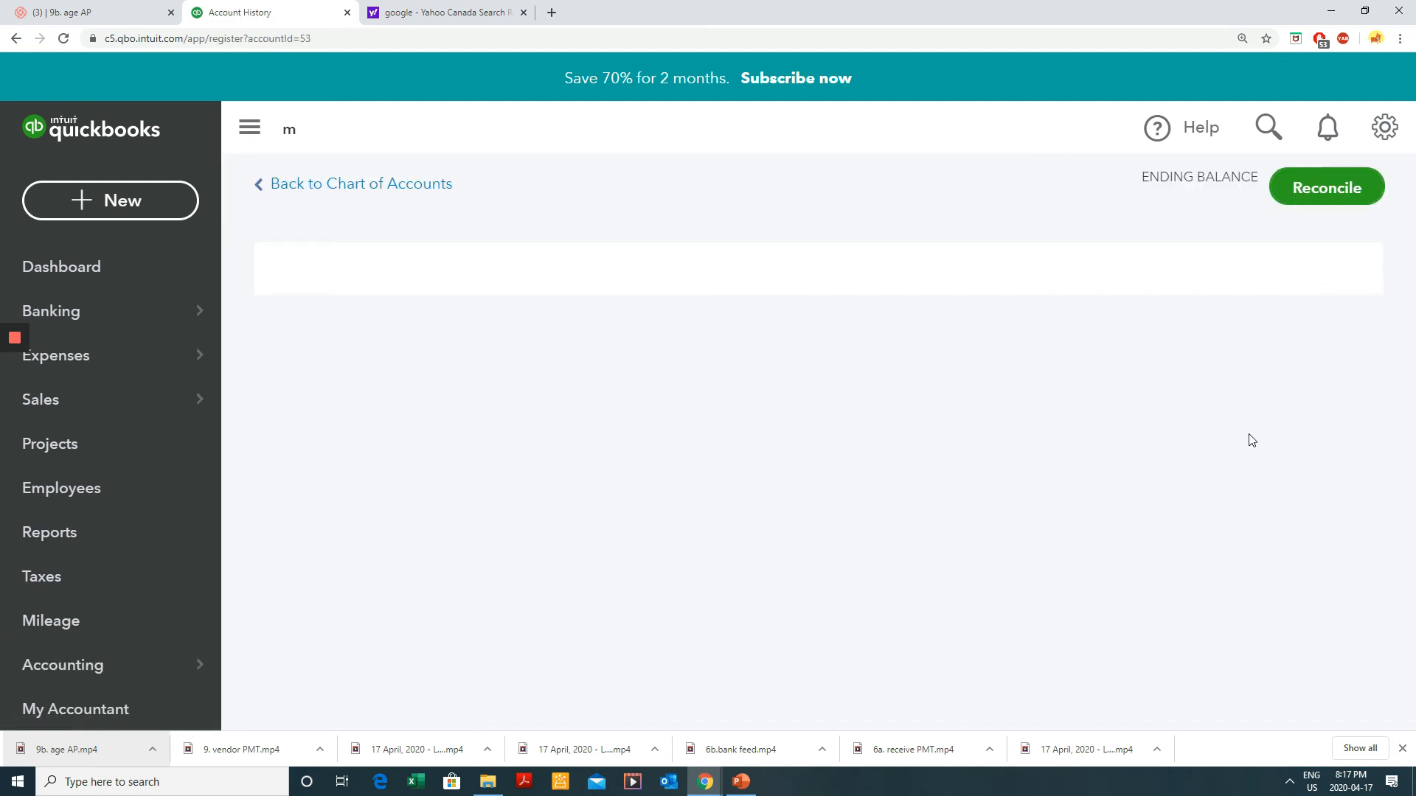
pyautogui.scroll(-2, 1250, 441)
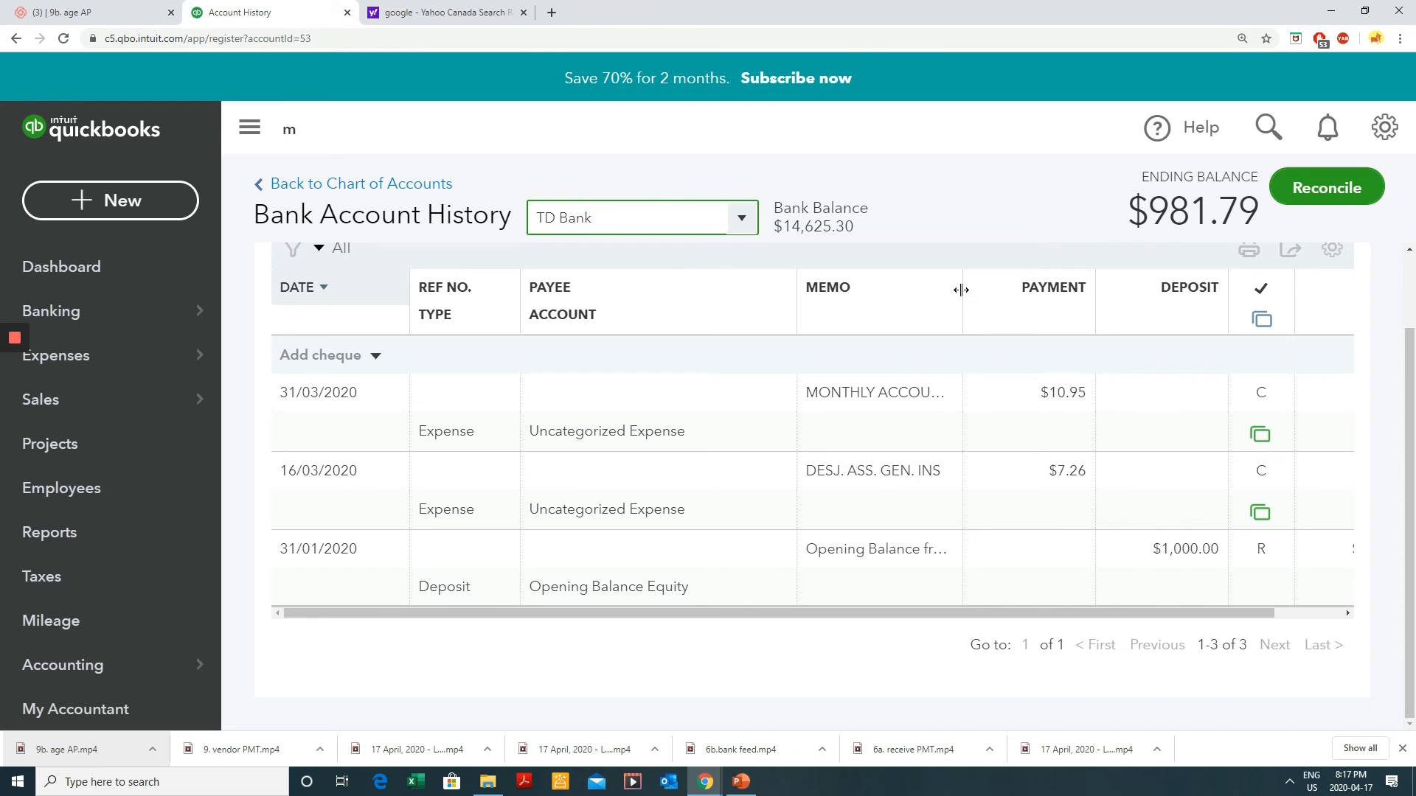
pyautogui.moveTo(962, 290); pyautogui.dragTo(1073, 291)
# - Change the account of the MONTHLY ACCOUNT FEE expense to Bank charges, then save it and confirm editing the downloaded transaction
pyautogui.moveTo(992, 402); pyautogui.dragTo(810, 397)
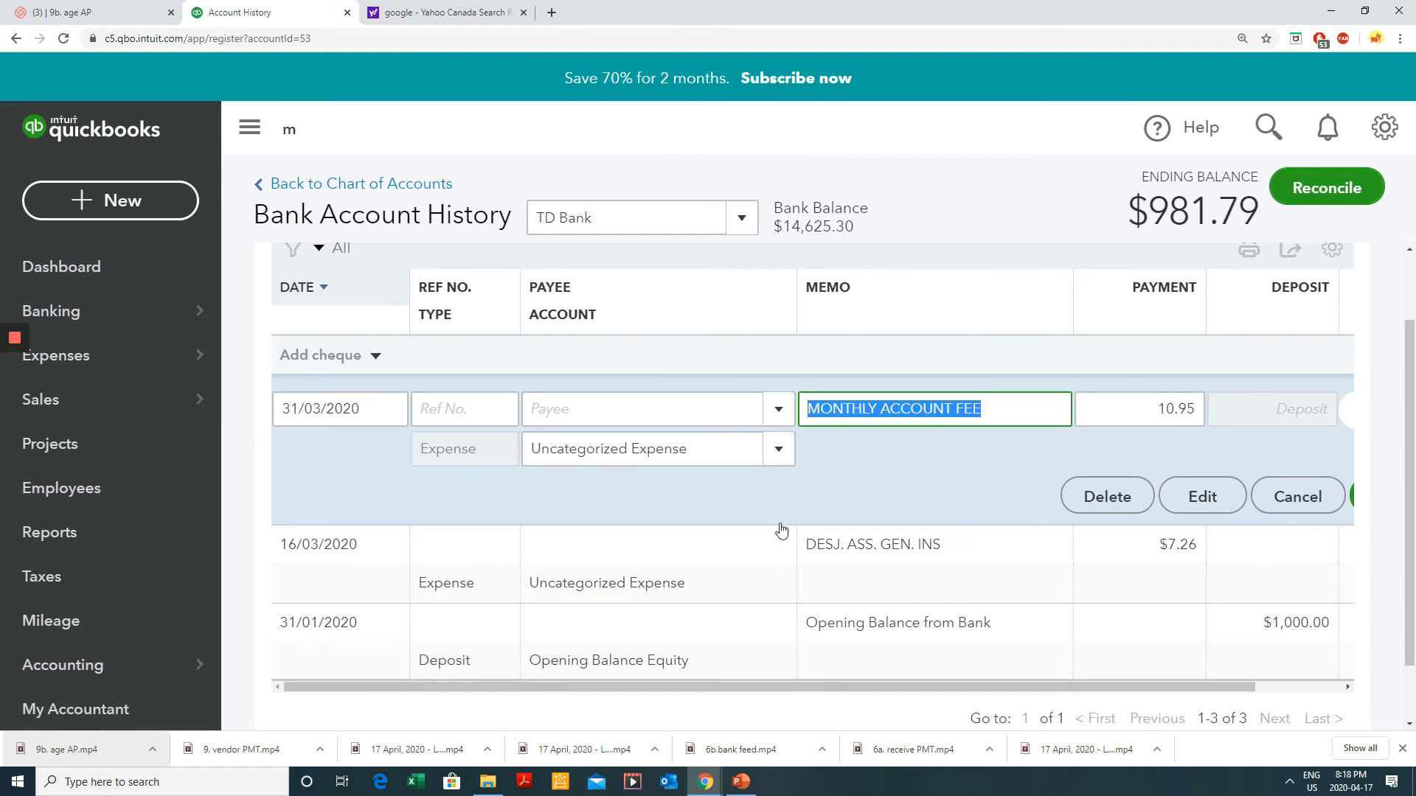
pyautogui.click(711, 448)
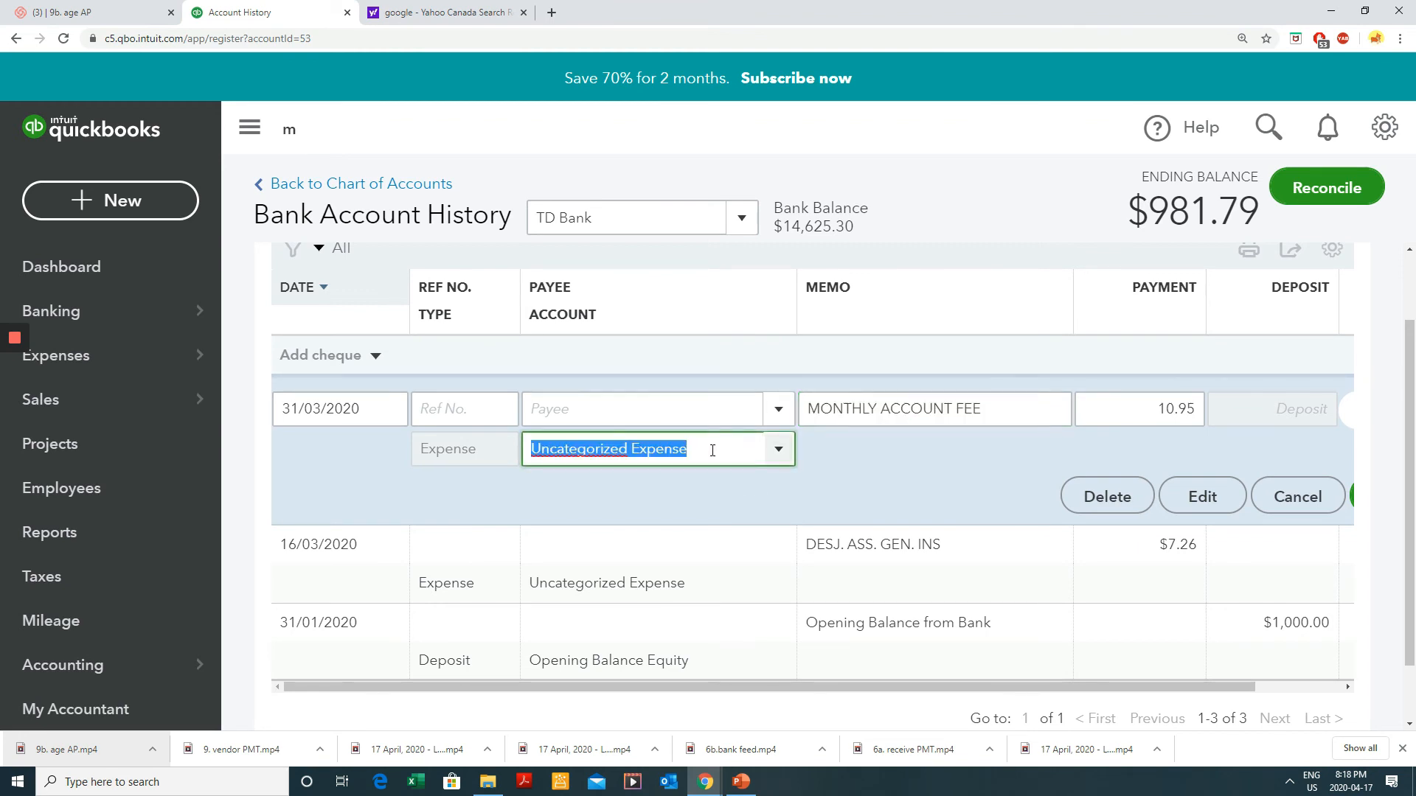
pyautogui.click(712, 450)
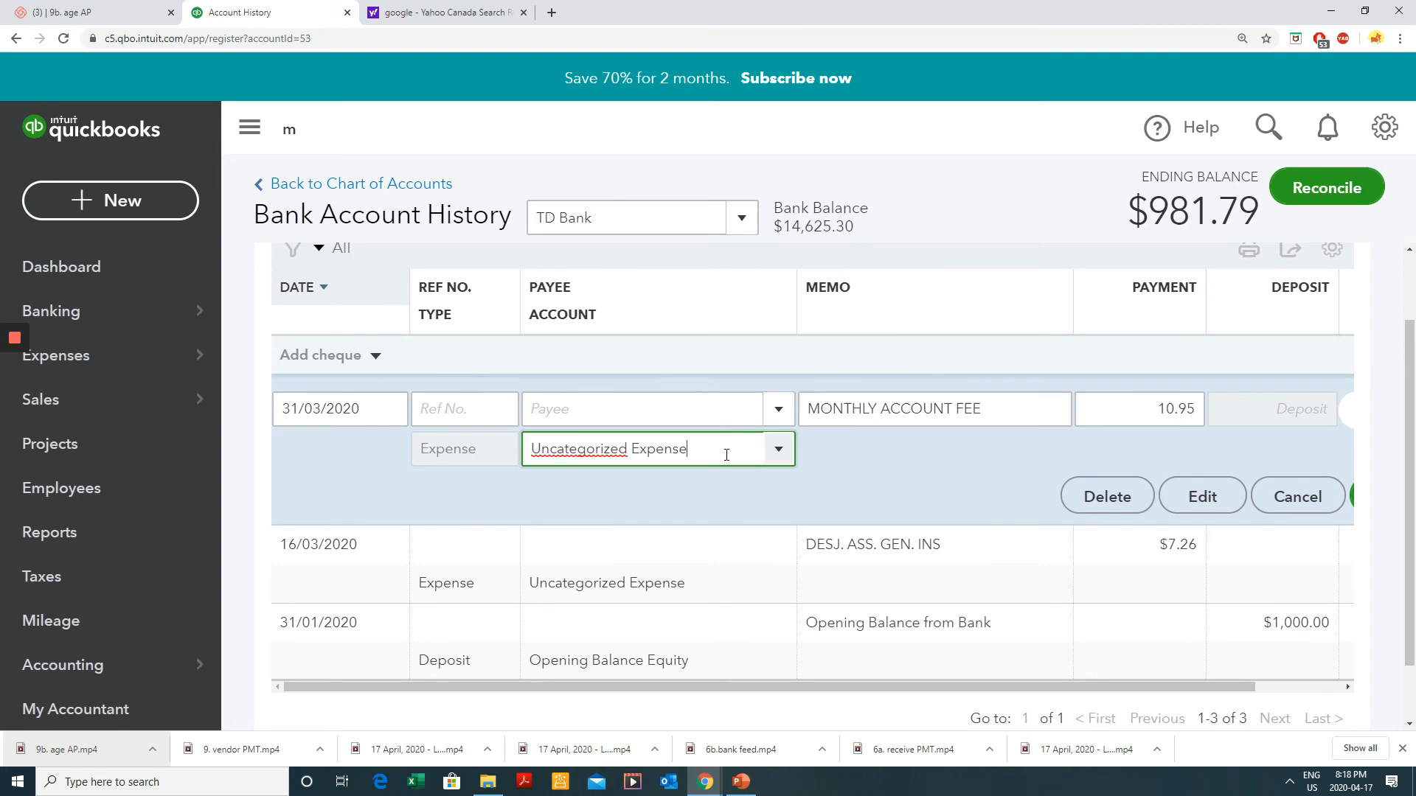
pyautogui.click(780, 451)
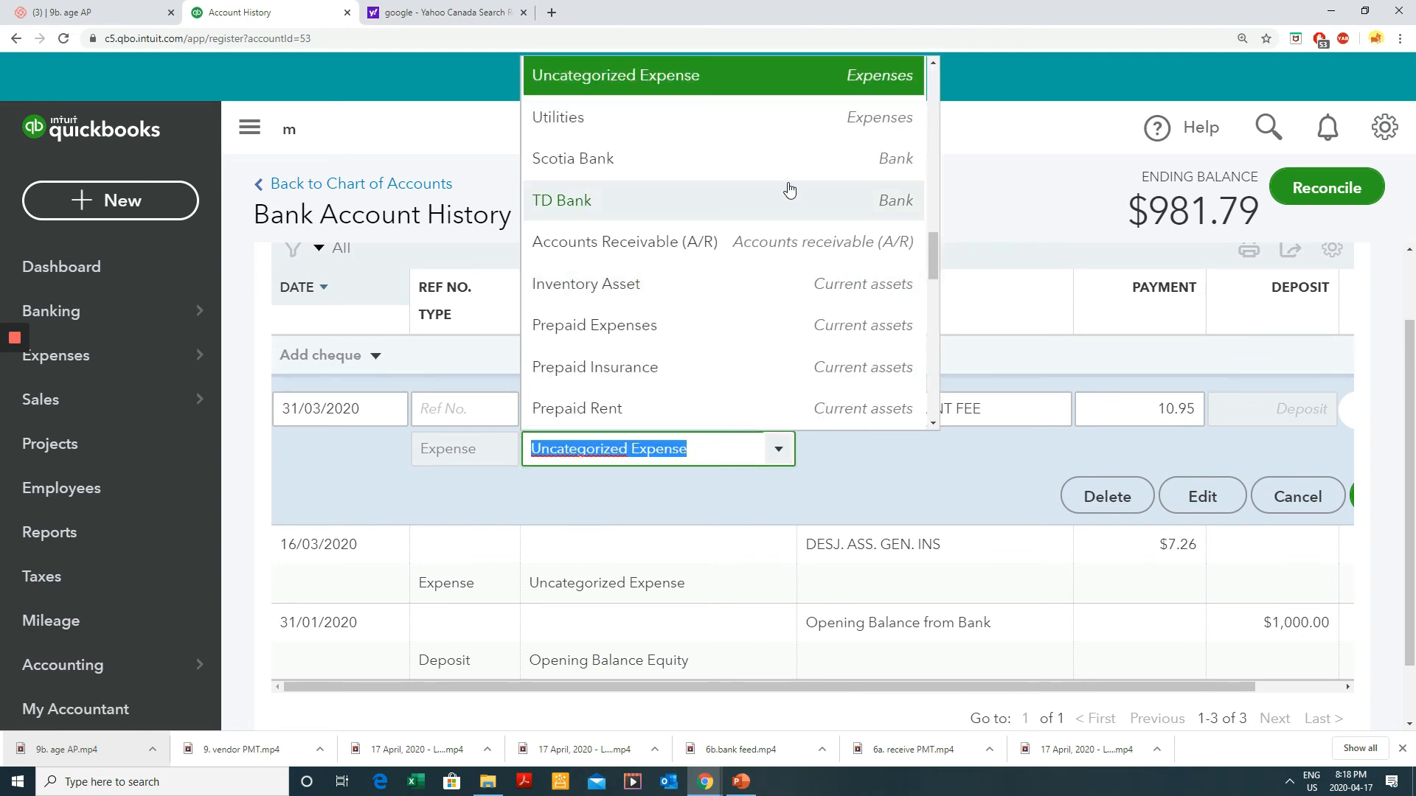
pyautogui.scroll(-5, 793, 192)
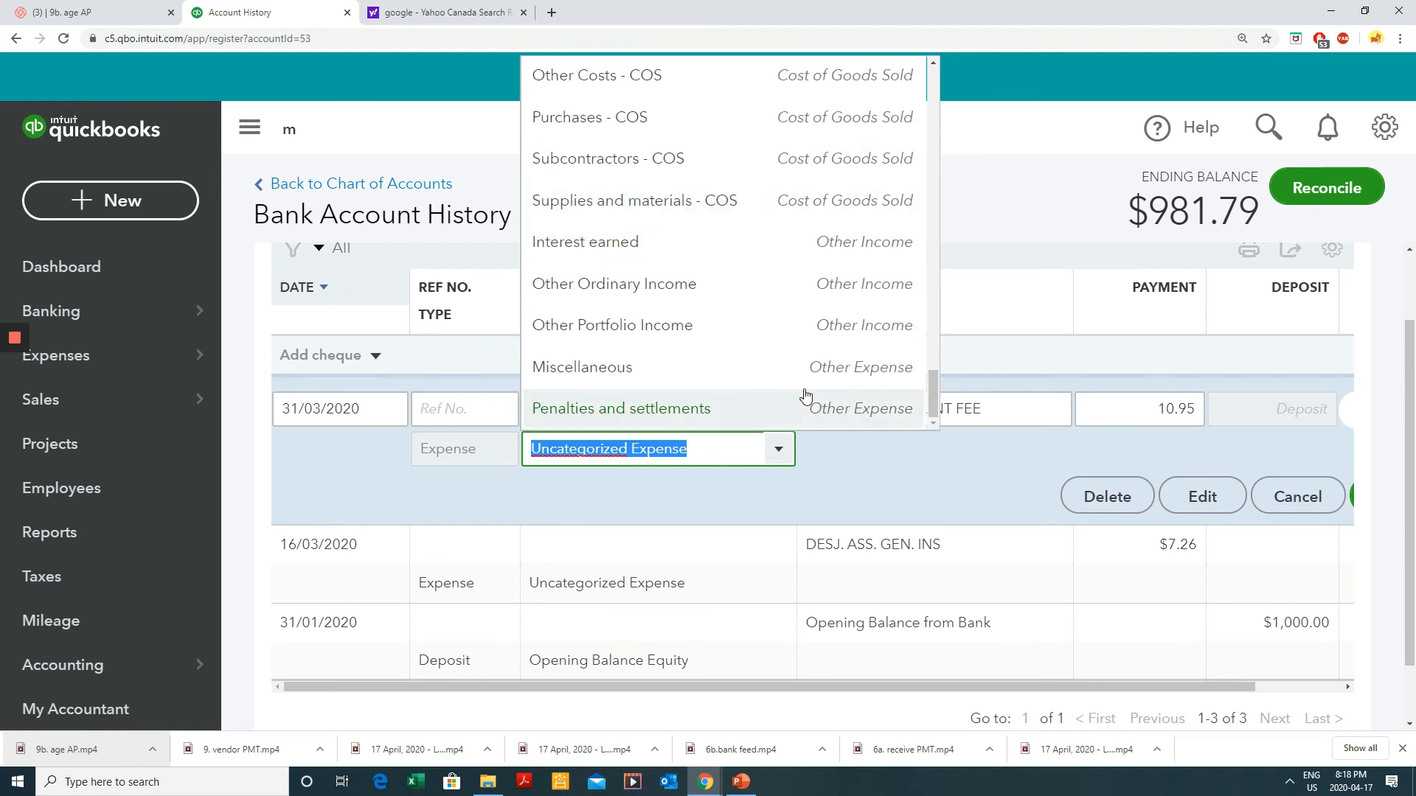
pyautogui.scroll(1, 806, 396)
pyautogui.scroll(10, 807, 394)
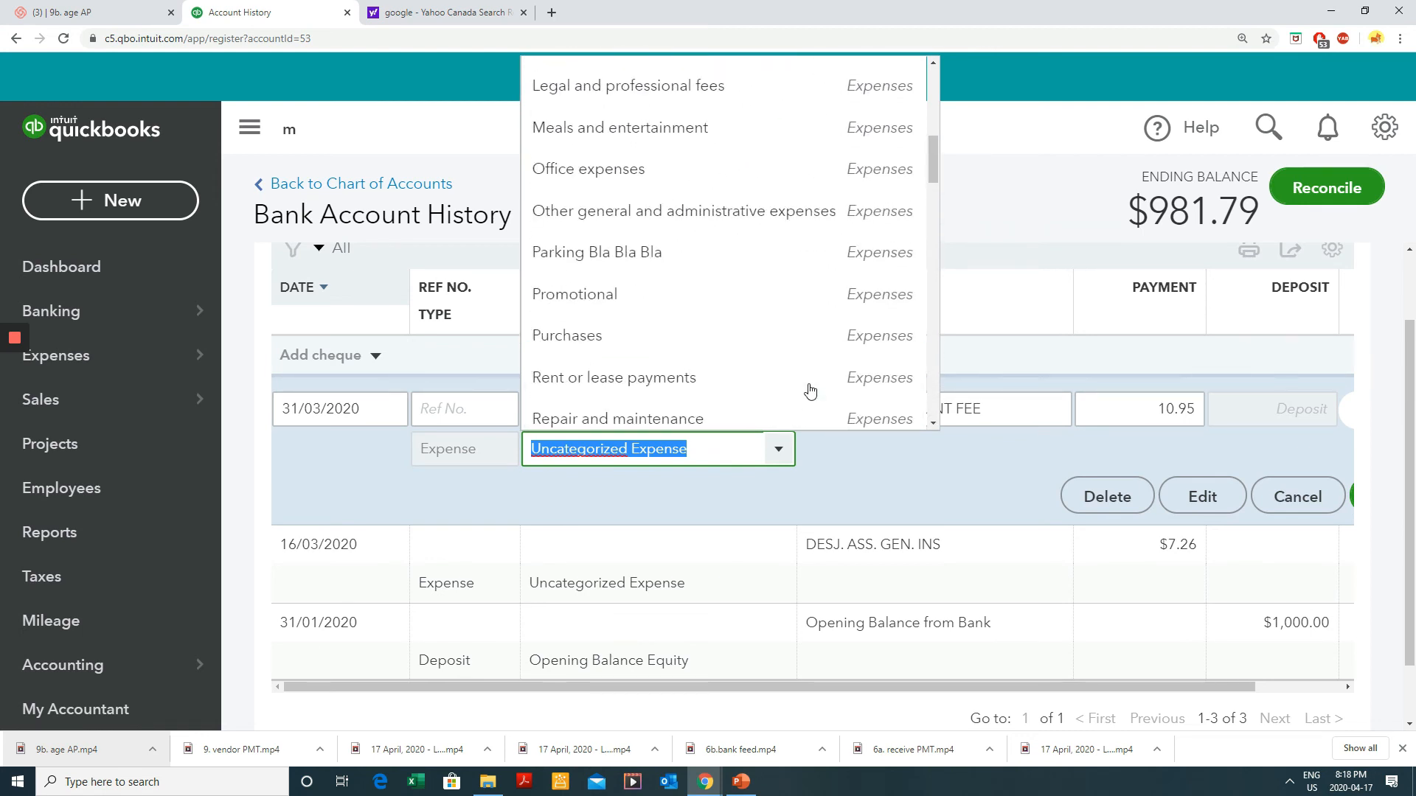
pyautogui.scroll(6, 809, 391)
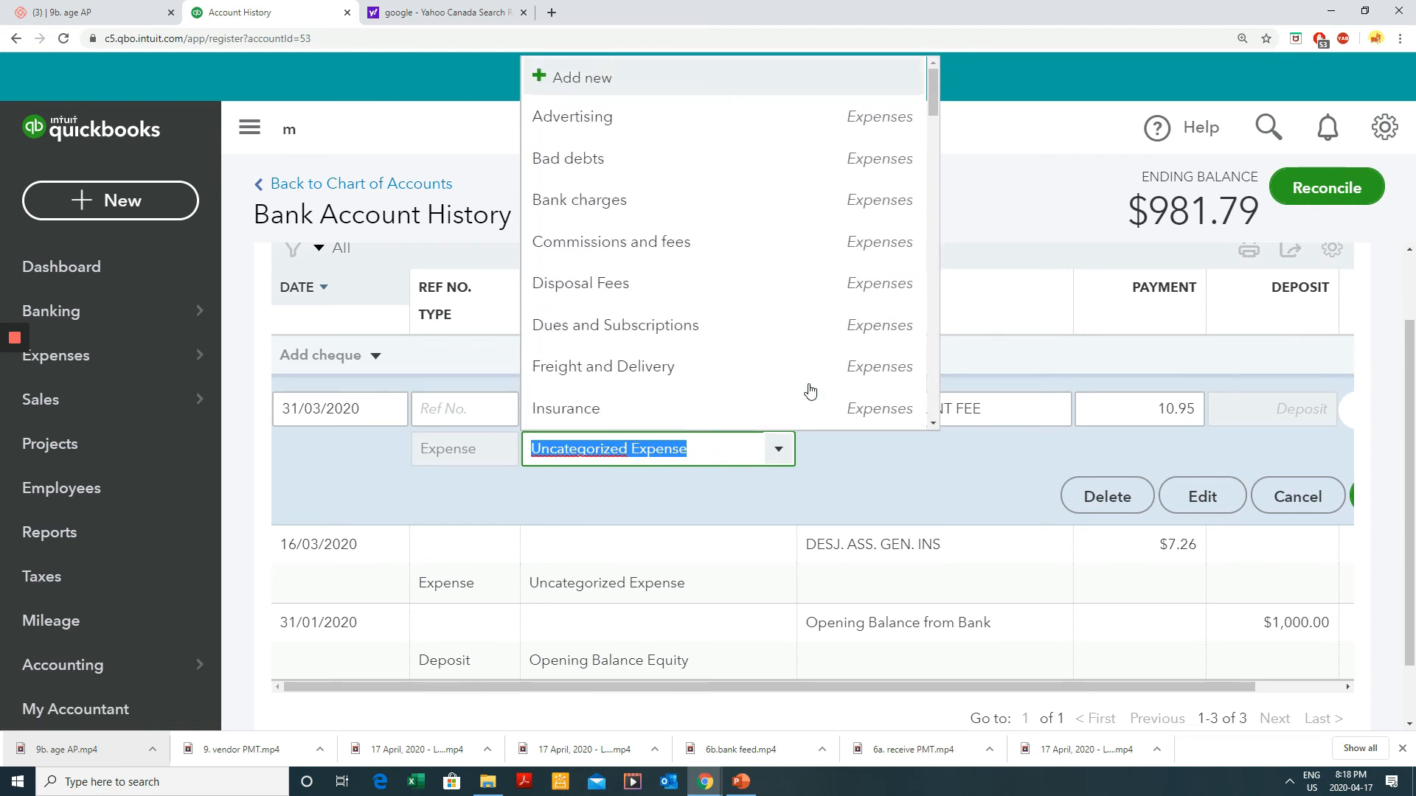
pyautogui.click(635, 207)
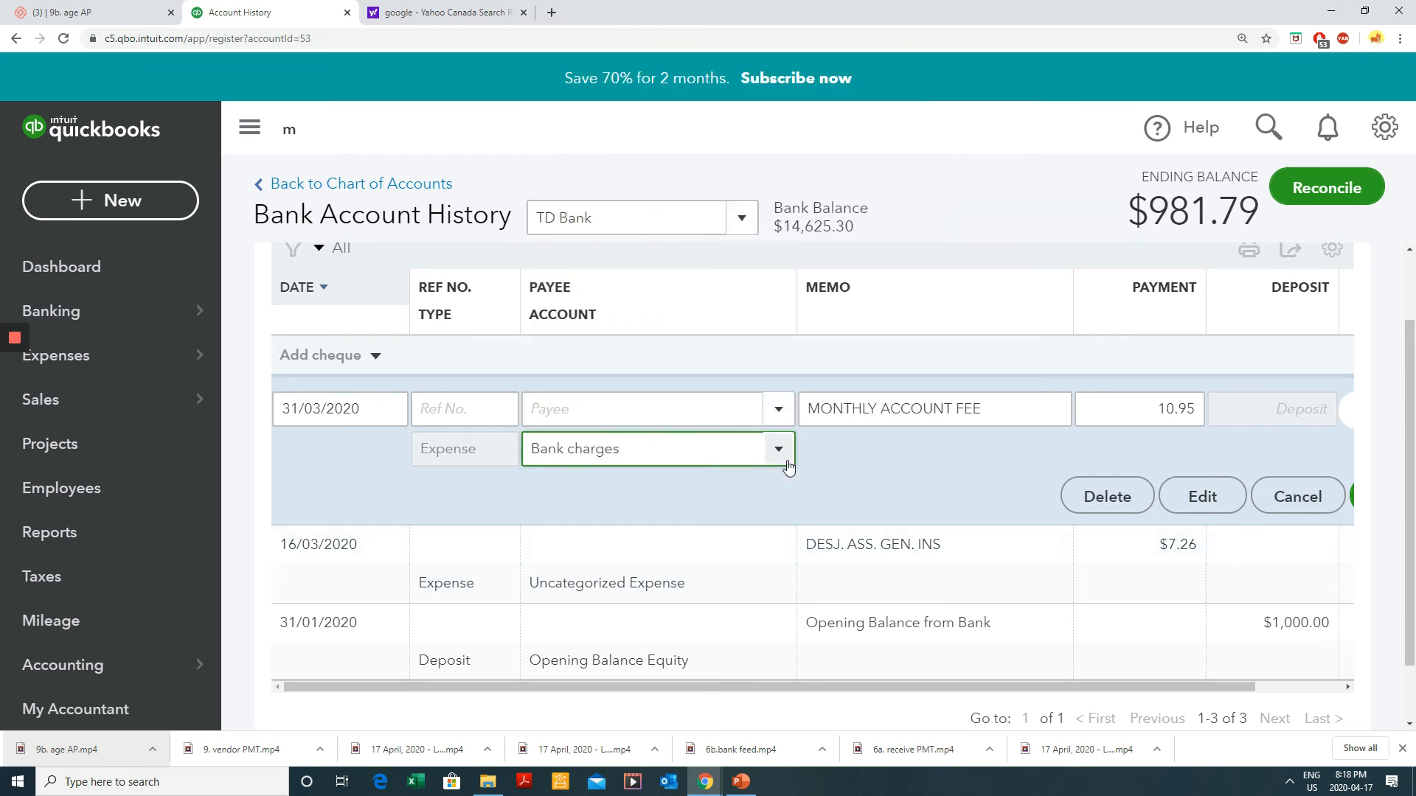
pyautogui.moveTo(1249, 686); pyautogui.dragTo(1336, 687)
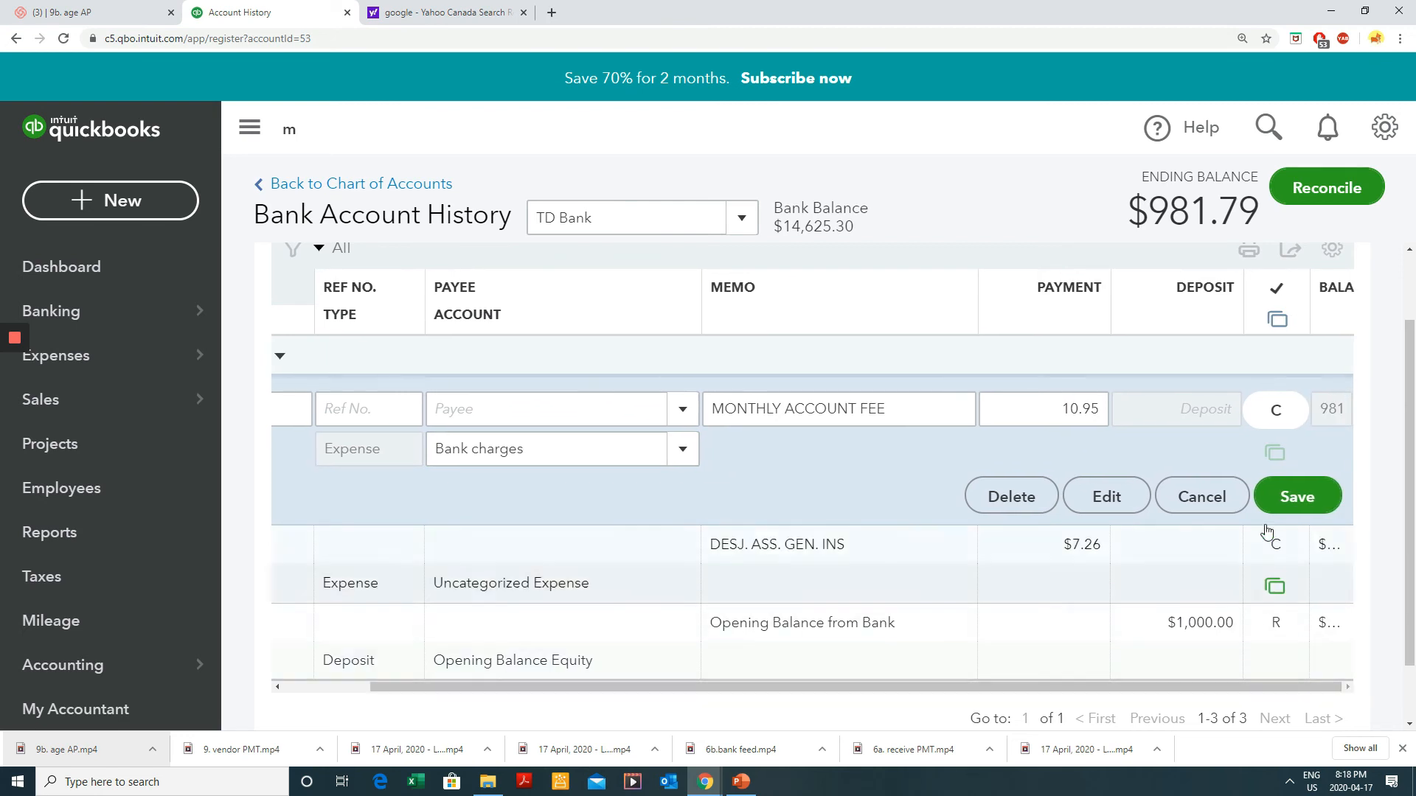
pyautogui.click(1300, 490)
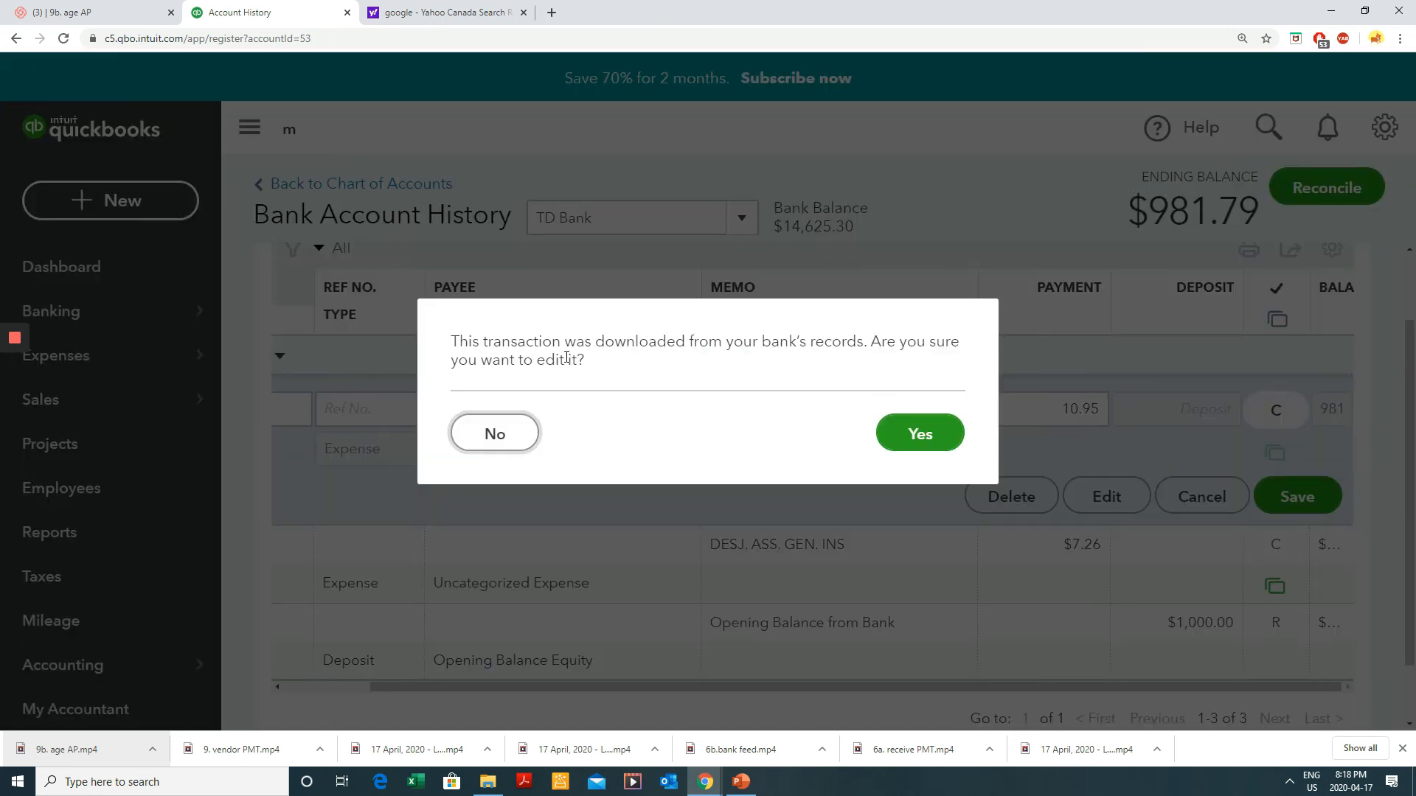
pyautogui.click(934, 436)
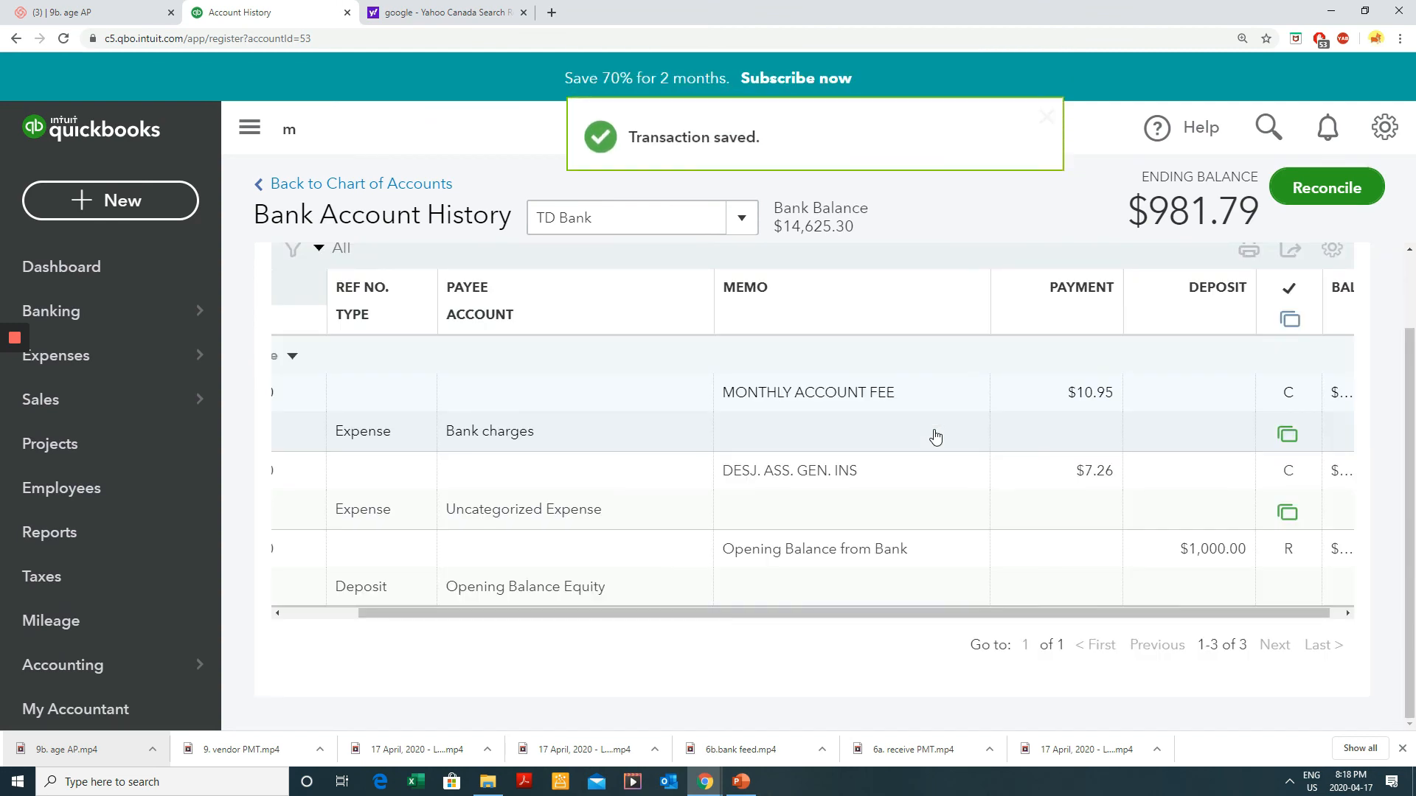
# - Change the account of the DESJ. ASS. GEN. INS expense to Insurance, then save it and confirm editing the downloaded transaction
pyautogui.scroll(2, 955, 421)
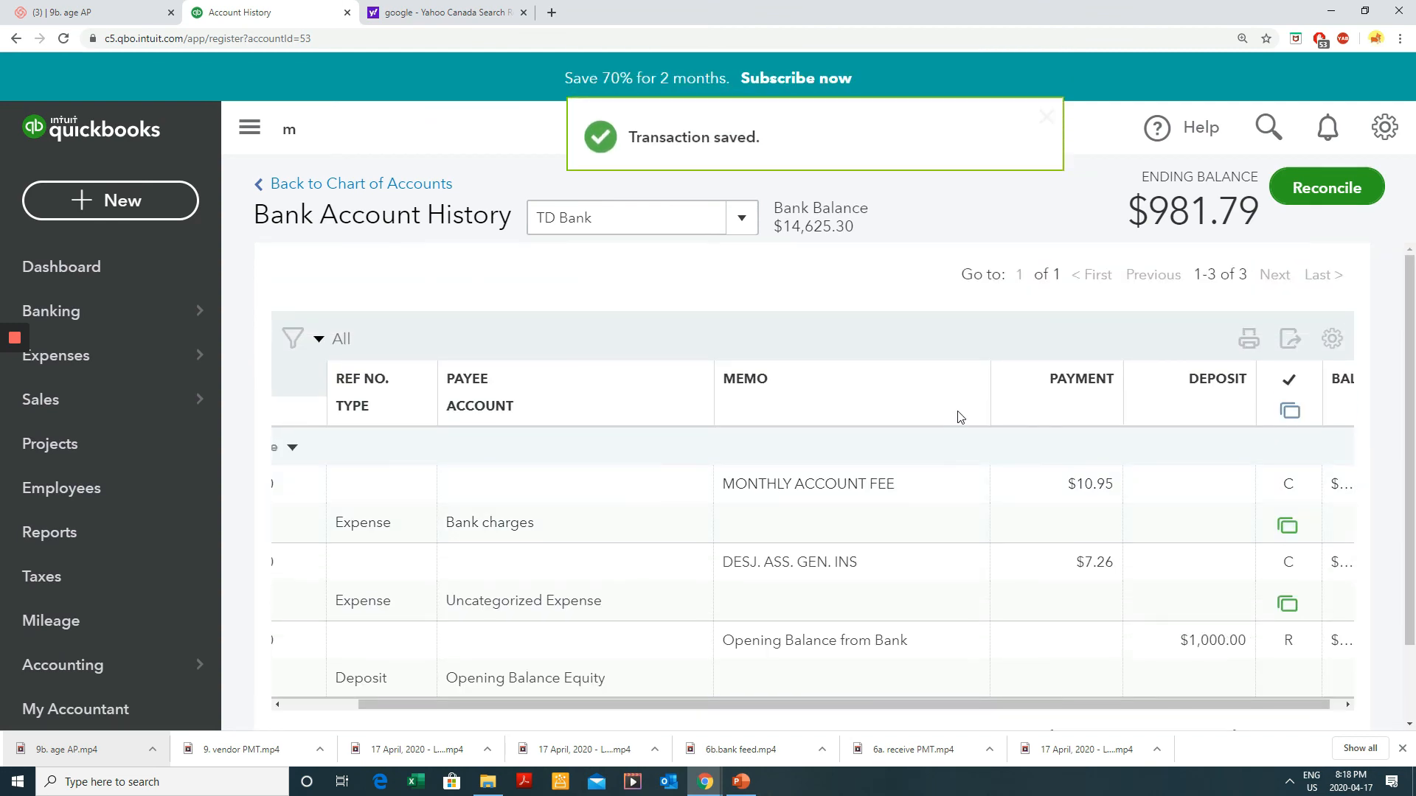
pyautogui.scroll(-1, 574, 514)
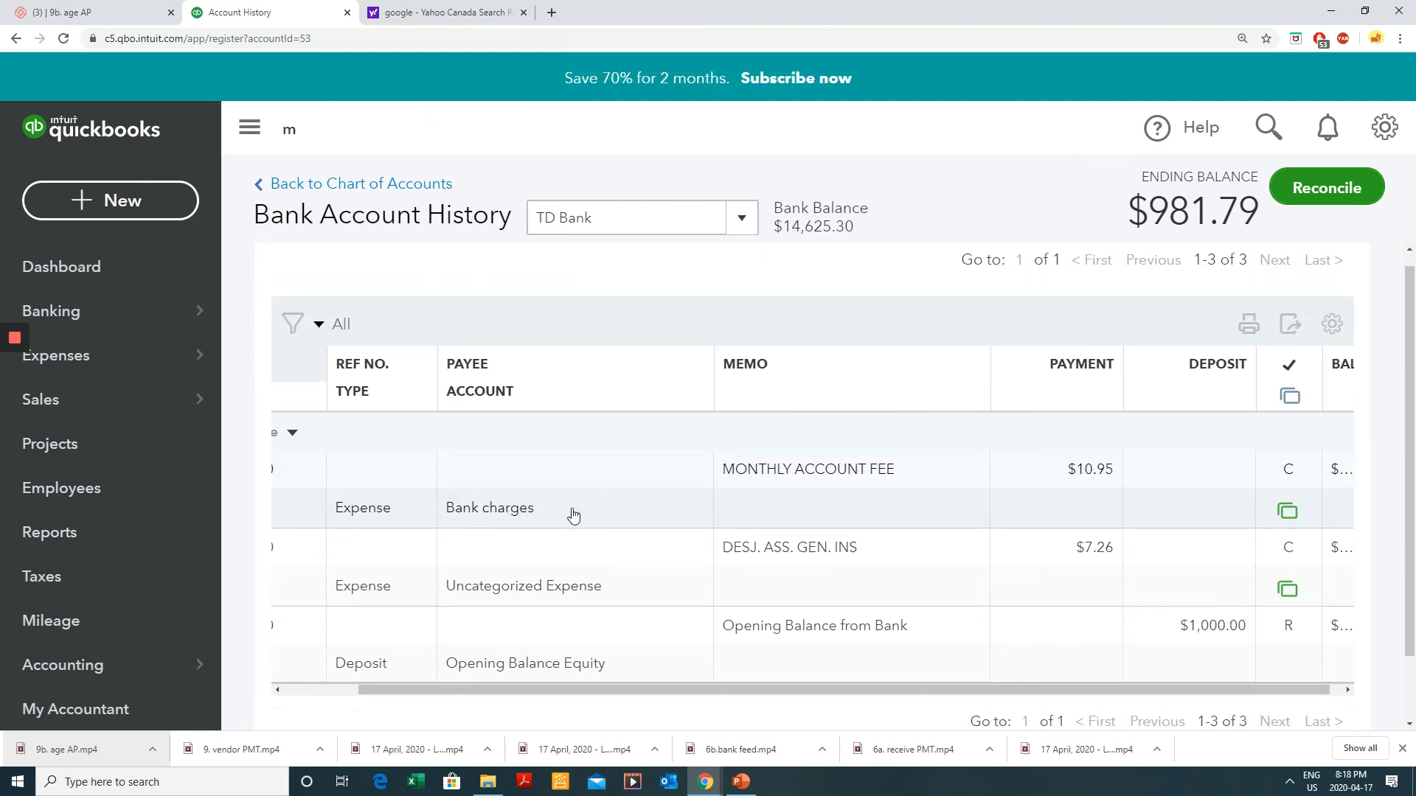
pyautogui.scroll(-1, 573, 514)
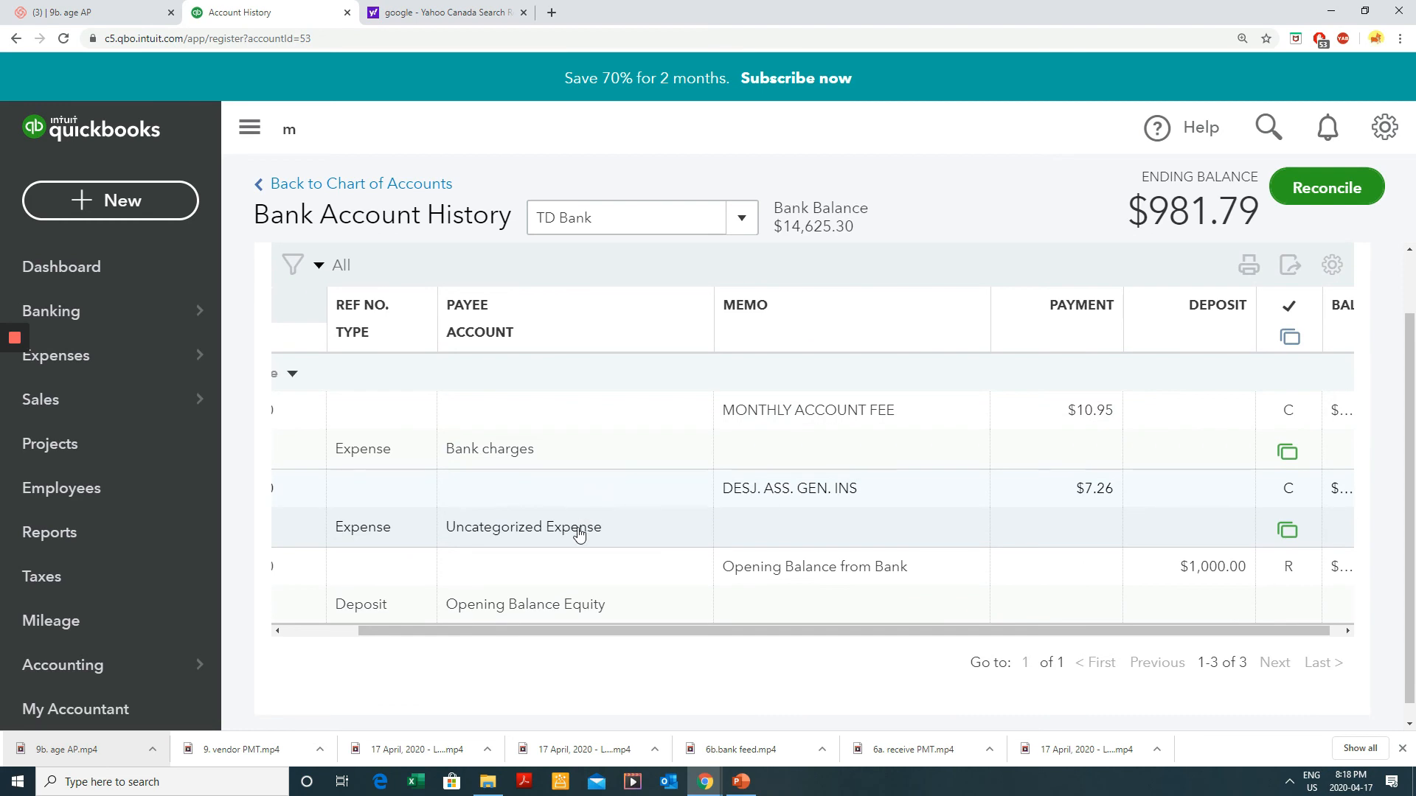
pyautogui.click(619, 534)
pyautogui.click(697, 547)
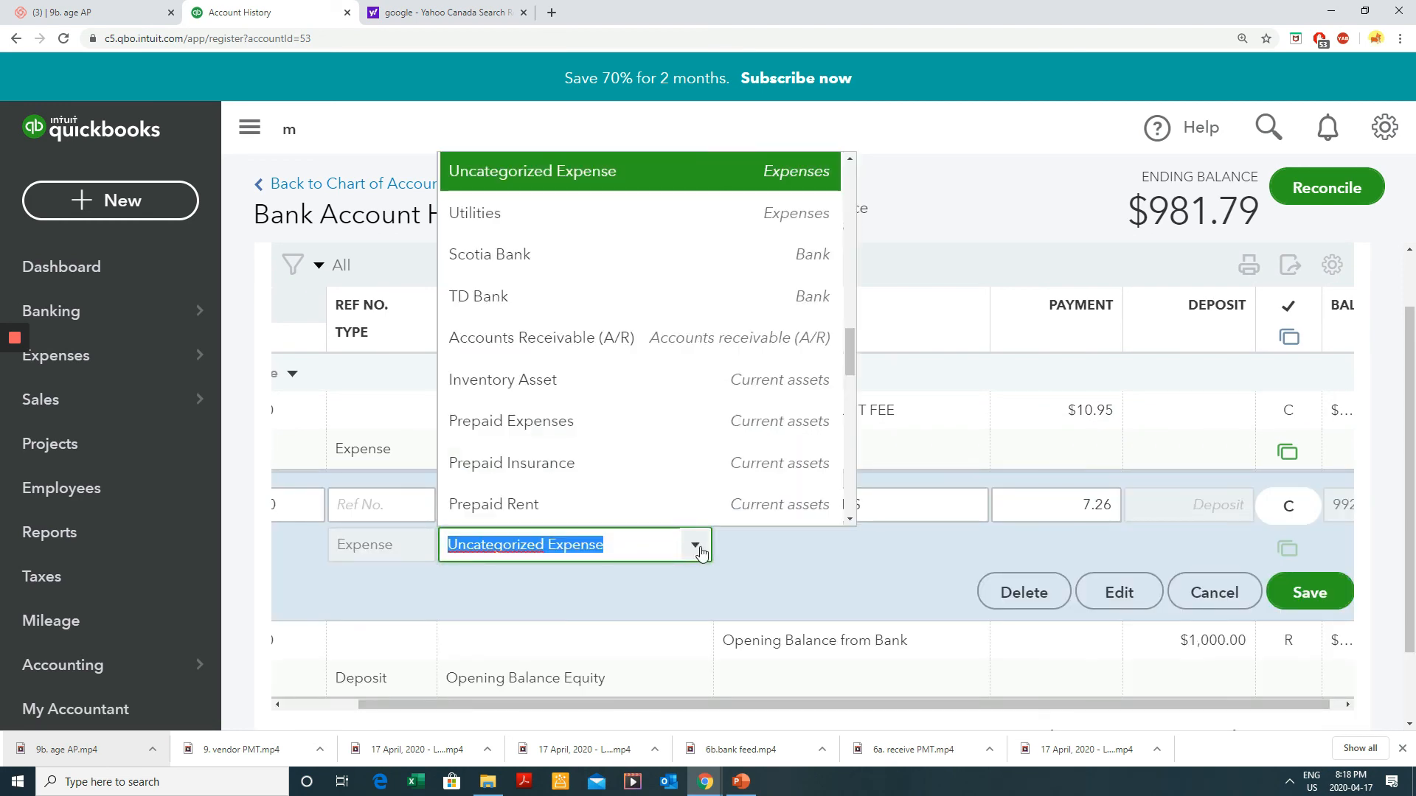
pyautogui.click(628, 559)
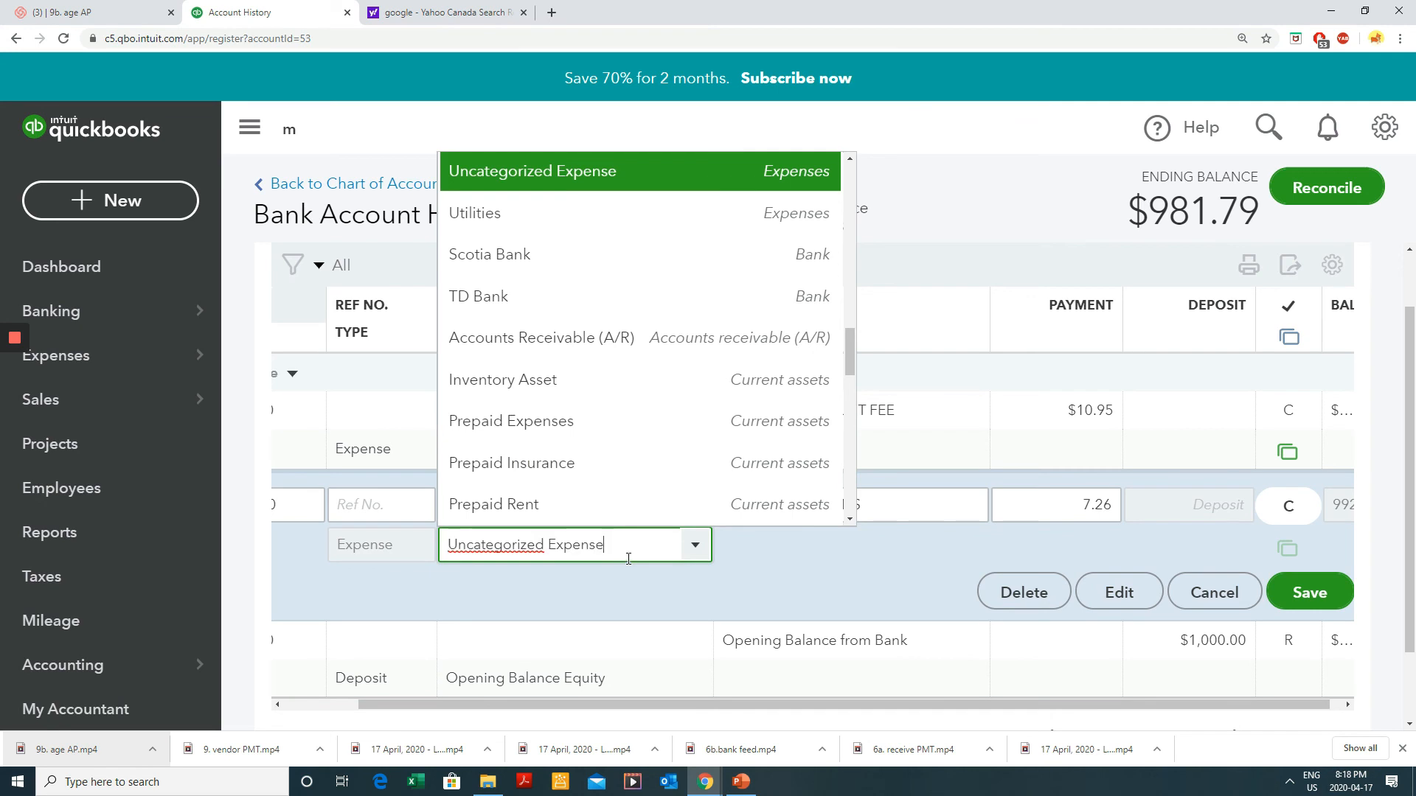
pyautogui.hotkey('ctrl', 'a')
pyautogui.write('Insur')
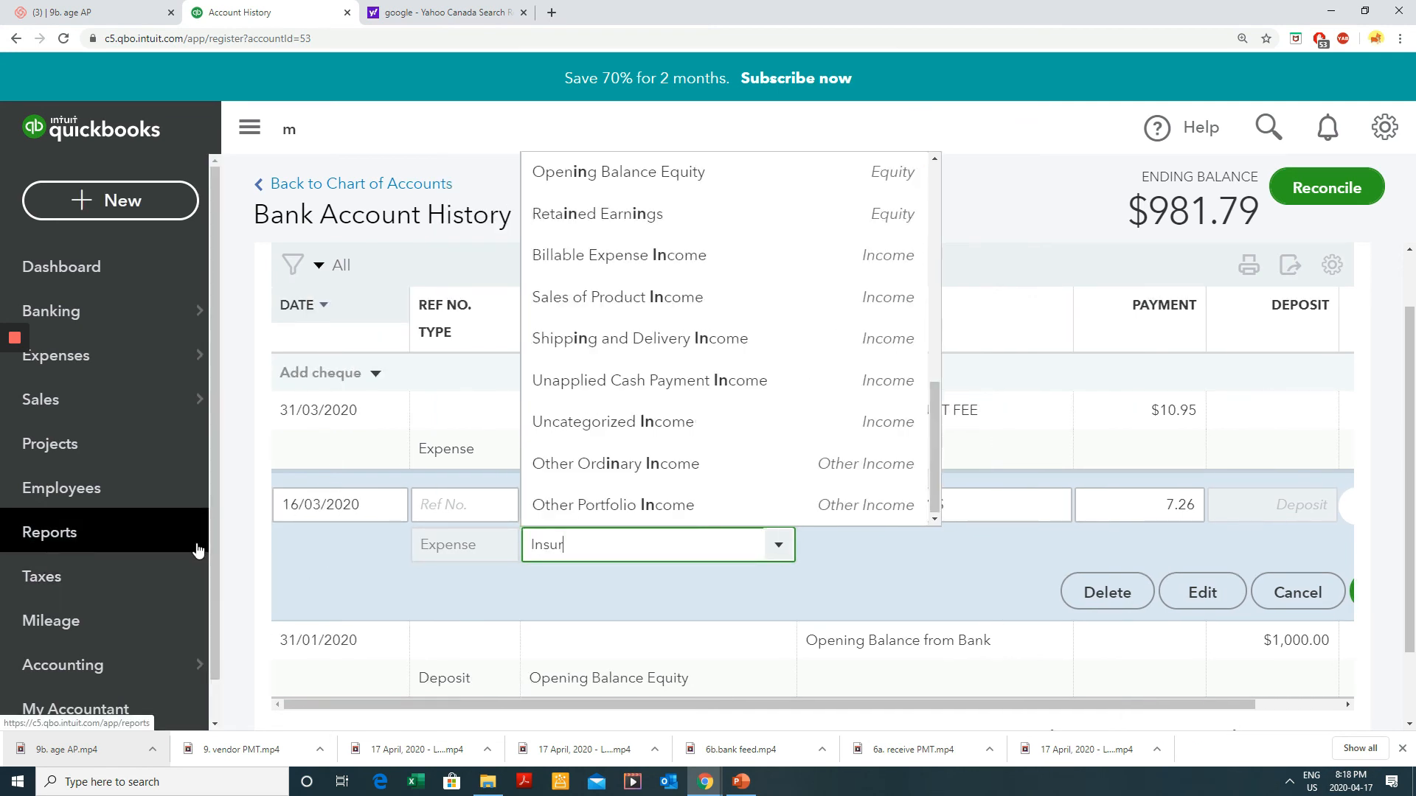
pyautogui.write('ance')
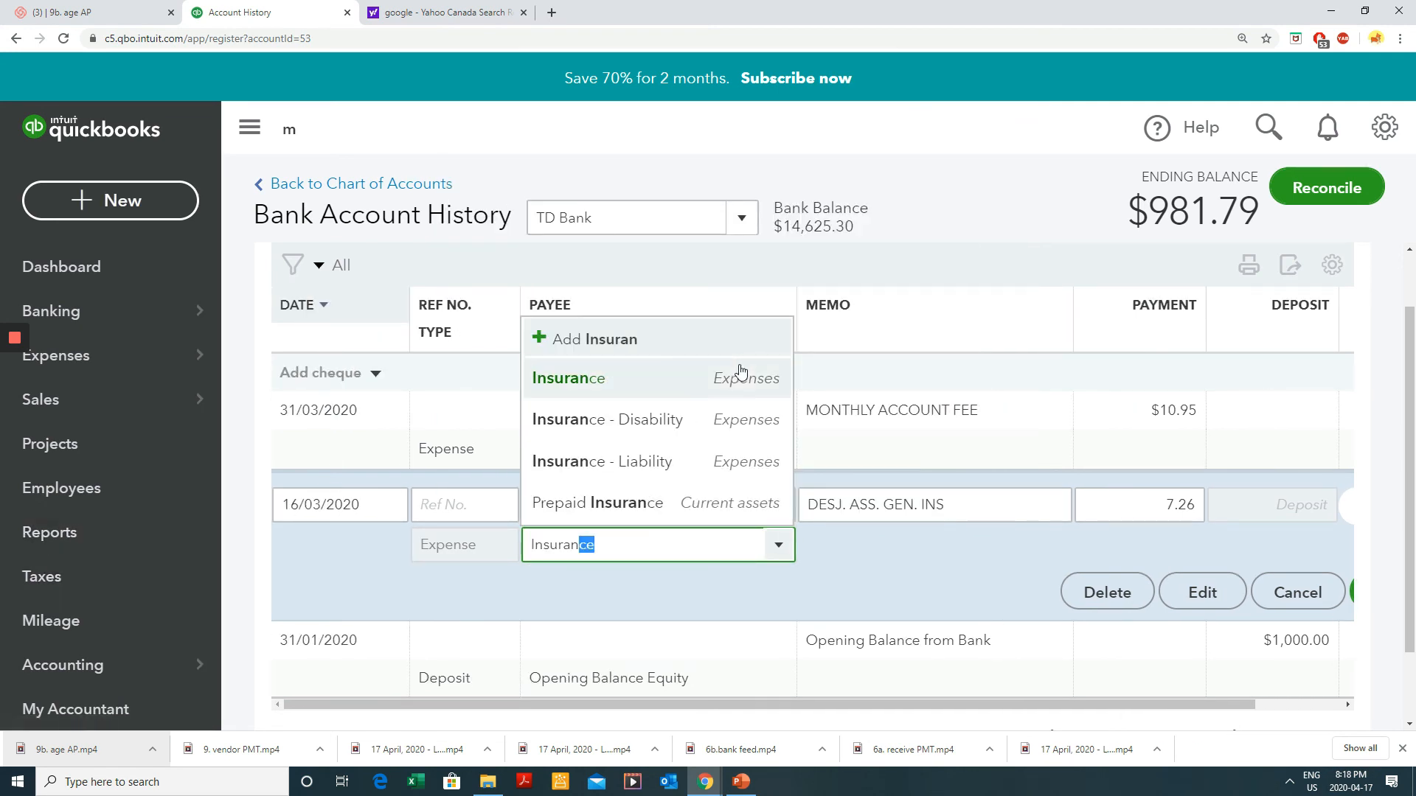
pyautogui.click(739, 375)
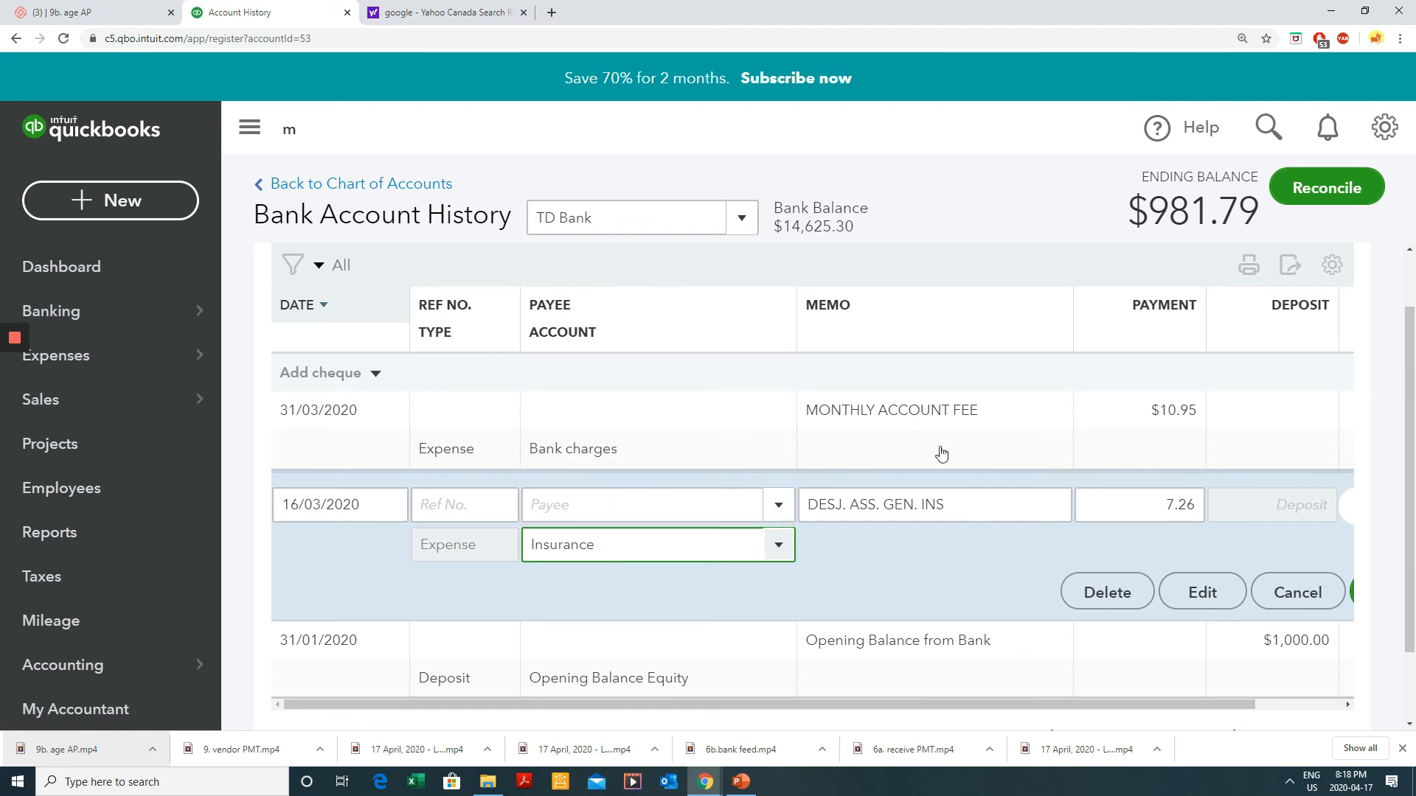
pyautogui.moveTo(1182, 706); pyautogui.dragTo(1269, 706)
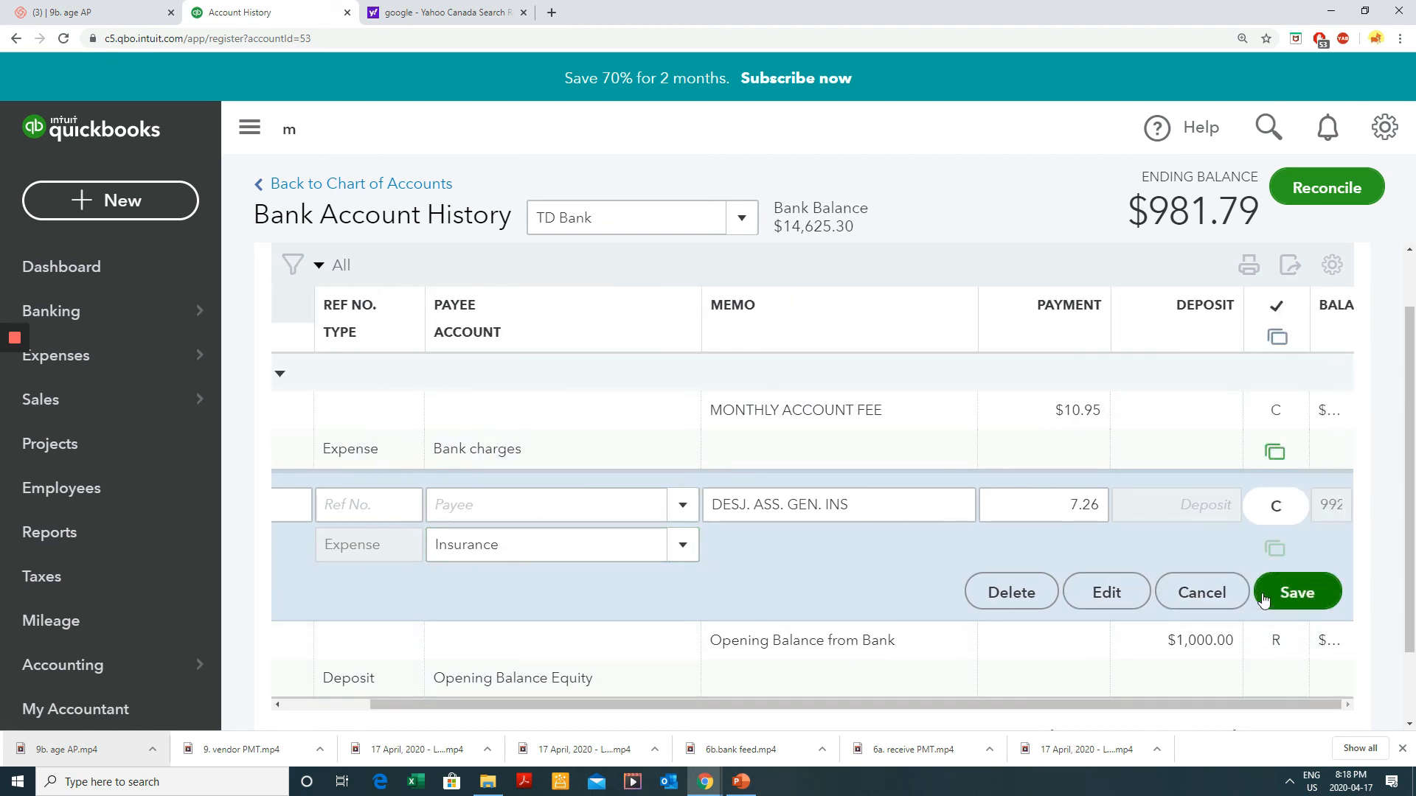
pyautogui.click(1263, 599)
pyautogui.click(889, 440)
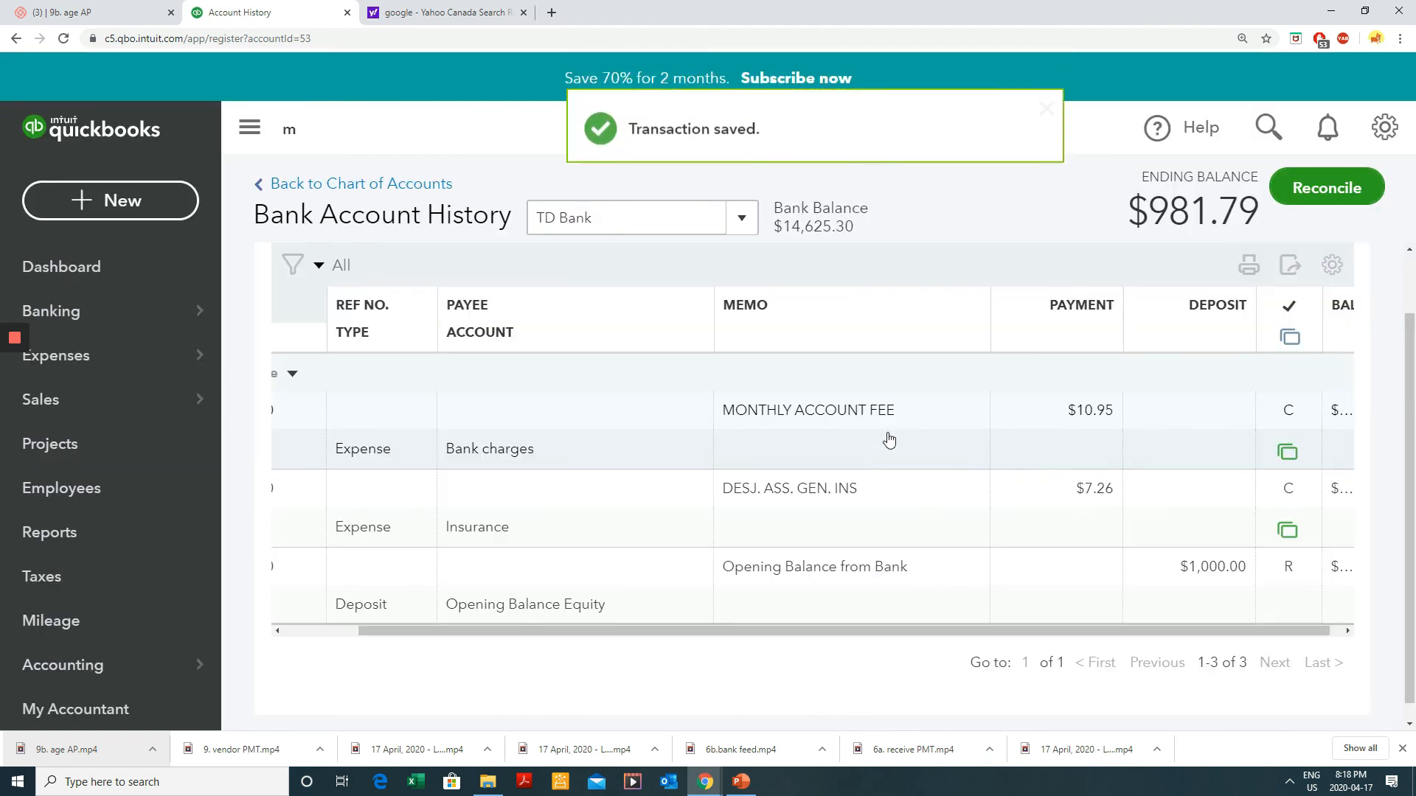
# - Open the bank feed and add the 28/02/2020 MONTHLY ACCOUNT FEE transaction to the books under the Bank charges category
pyautogui.moveTo(194, 313)
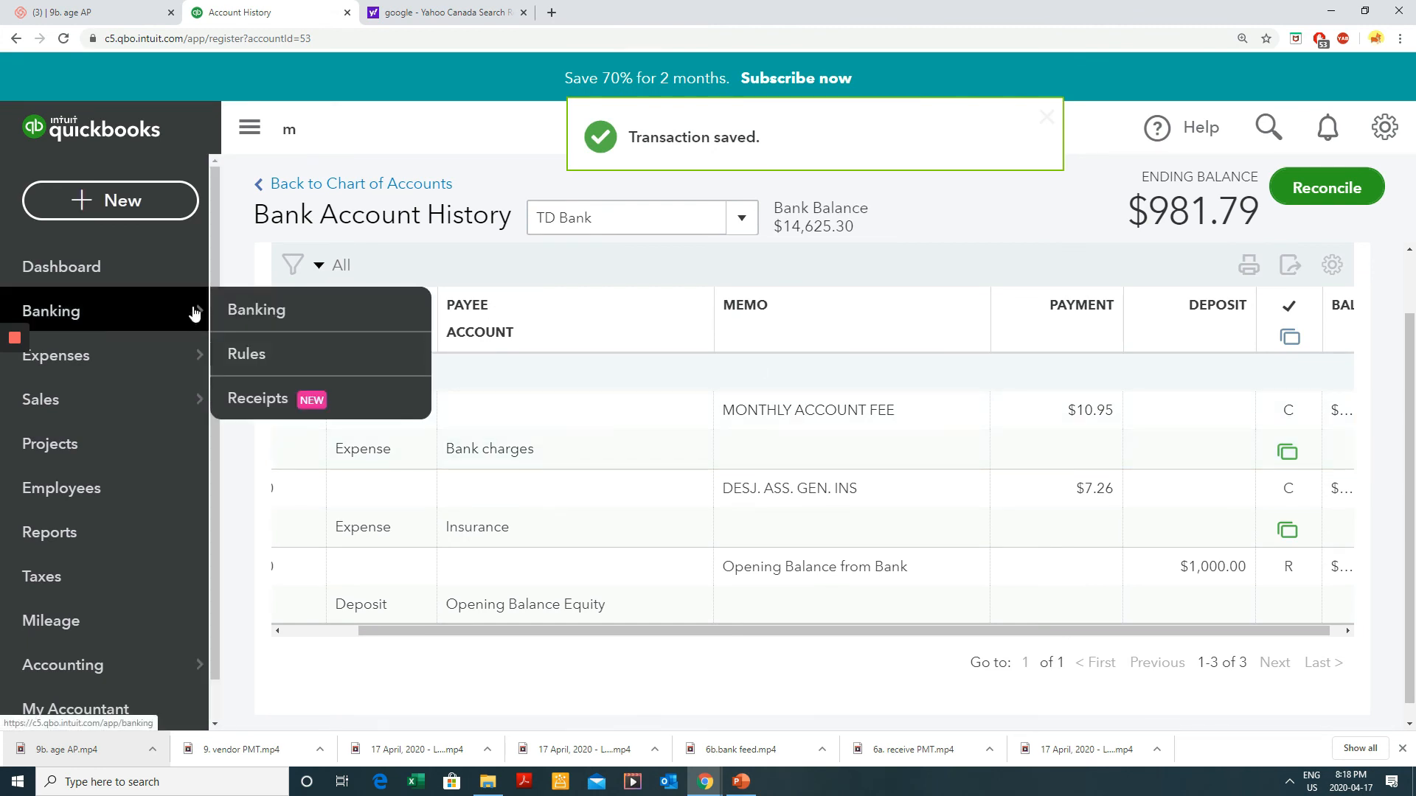
pyautogui.click(279, 311)
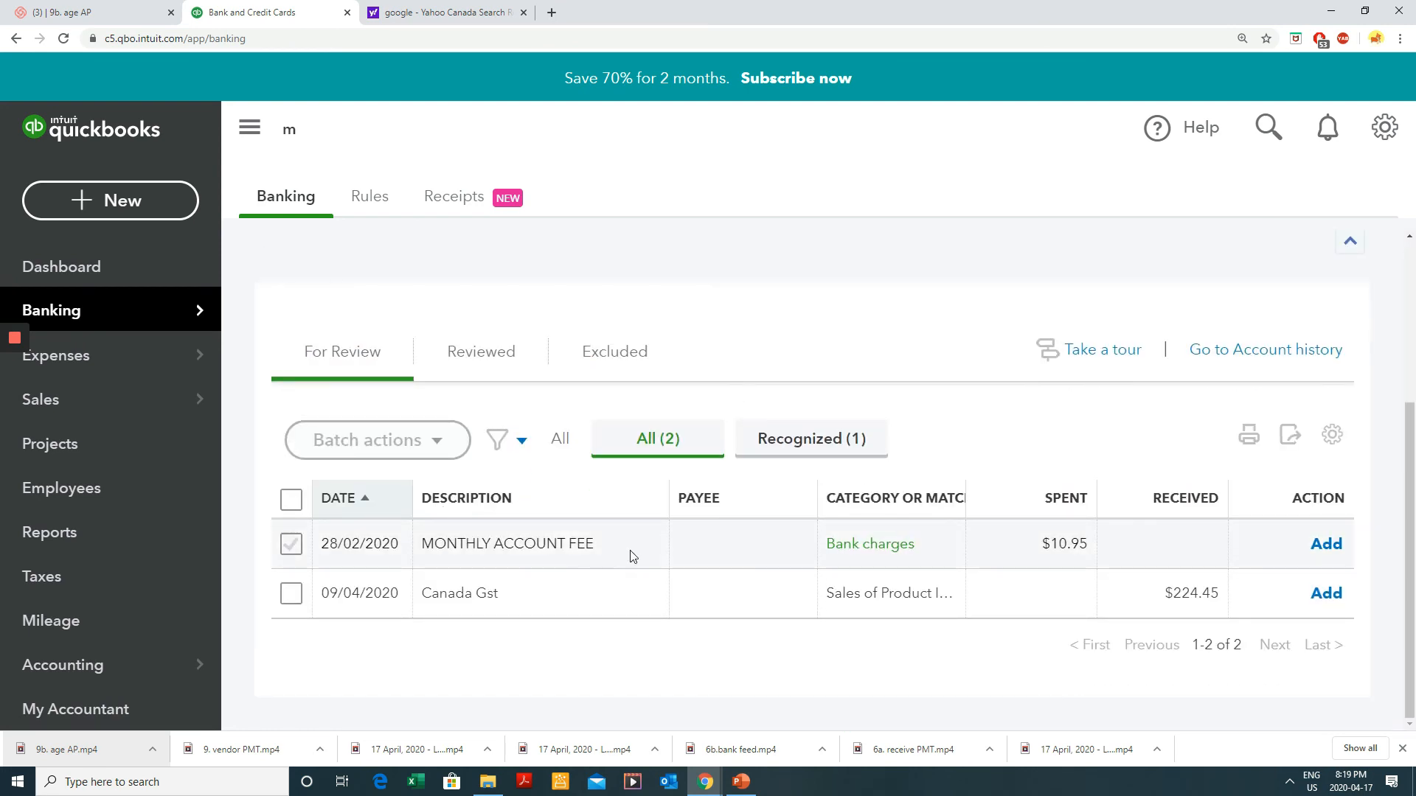
pyautogui.moveTo(632, 556); pyautogui.dragTo(422, 546)
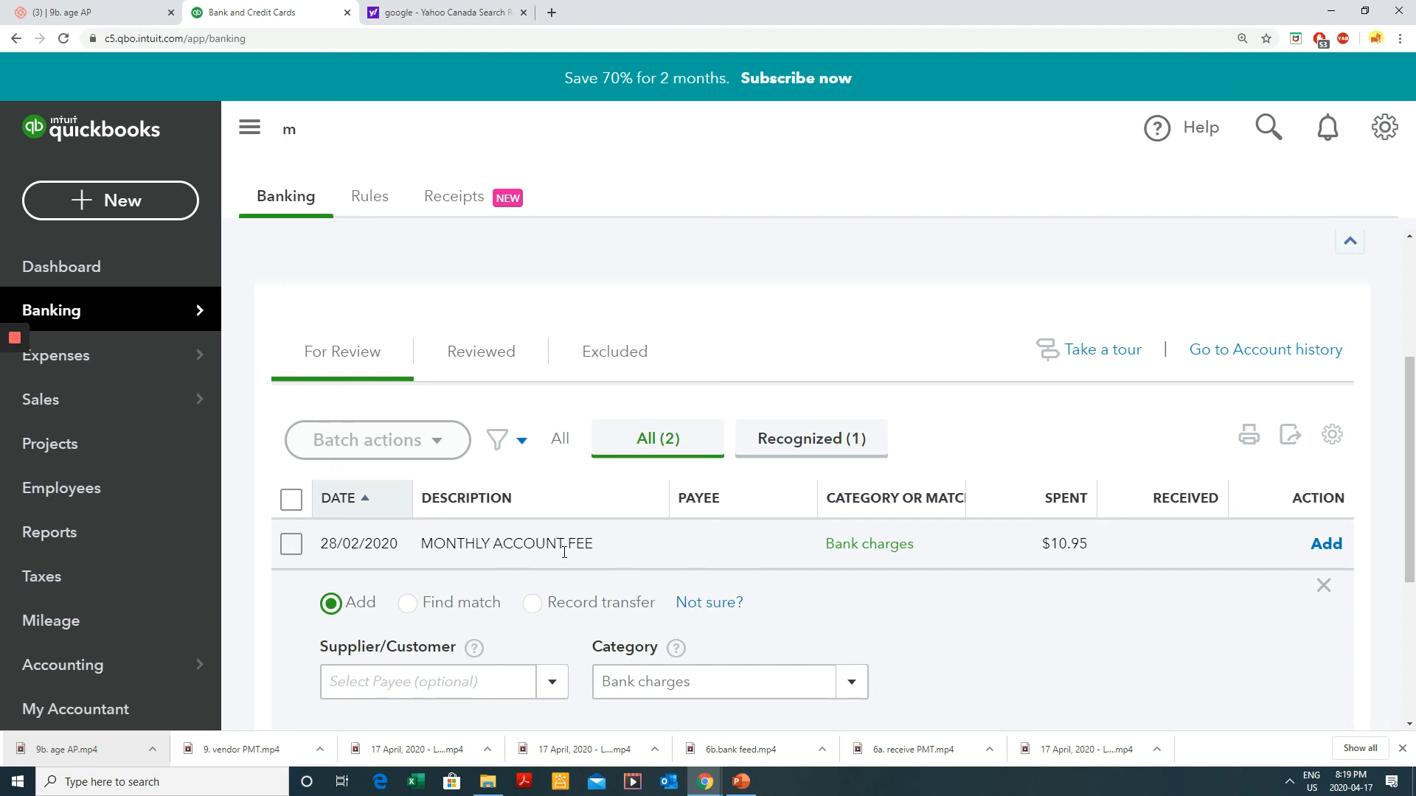
pyautogui.scroll(-2, 568, 550)
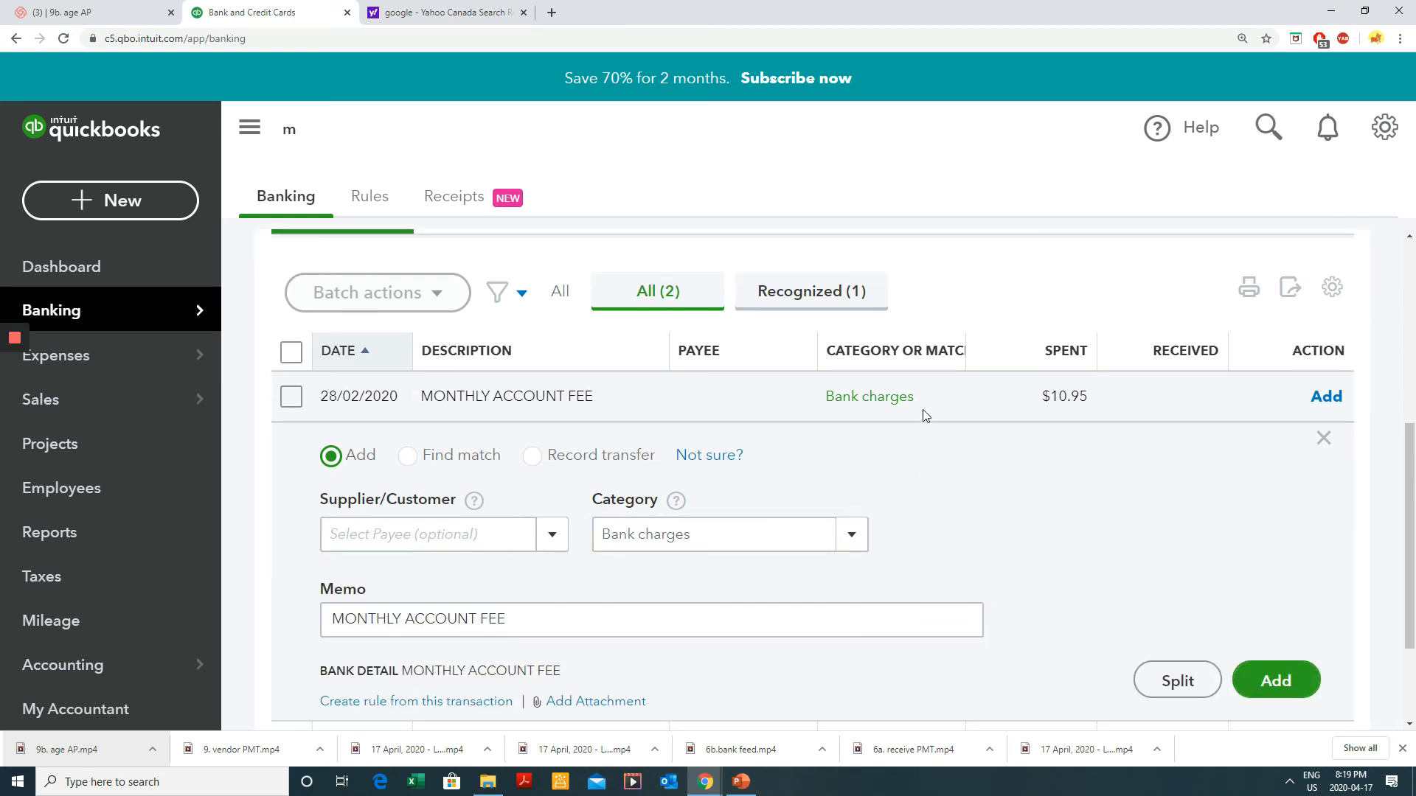
pyautogui.scroll(-2, 922, 411)
pyautogui.scroll(4, 929, 407)
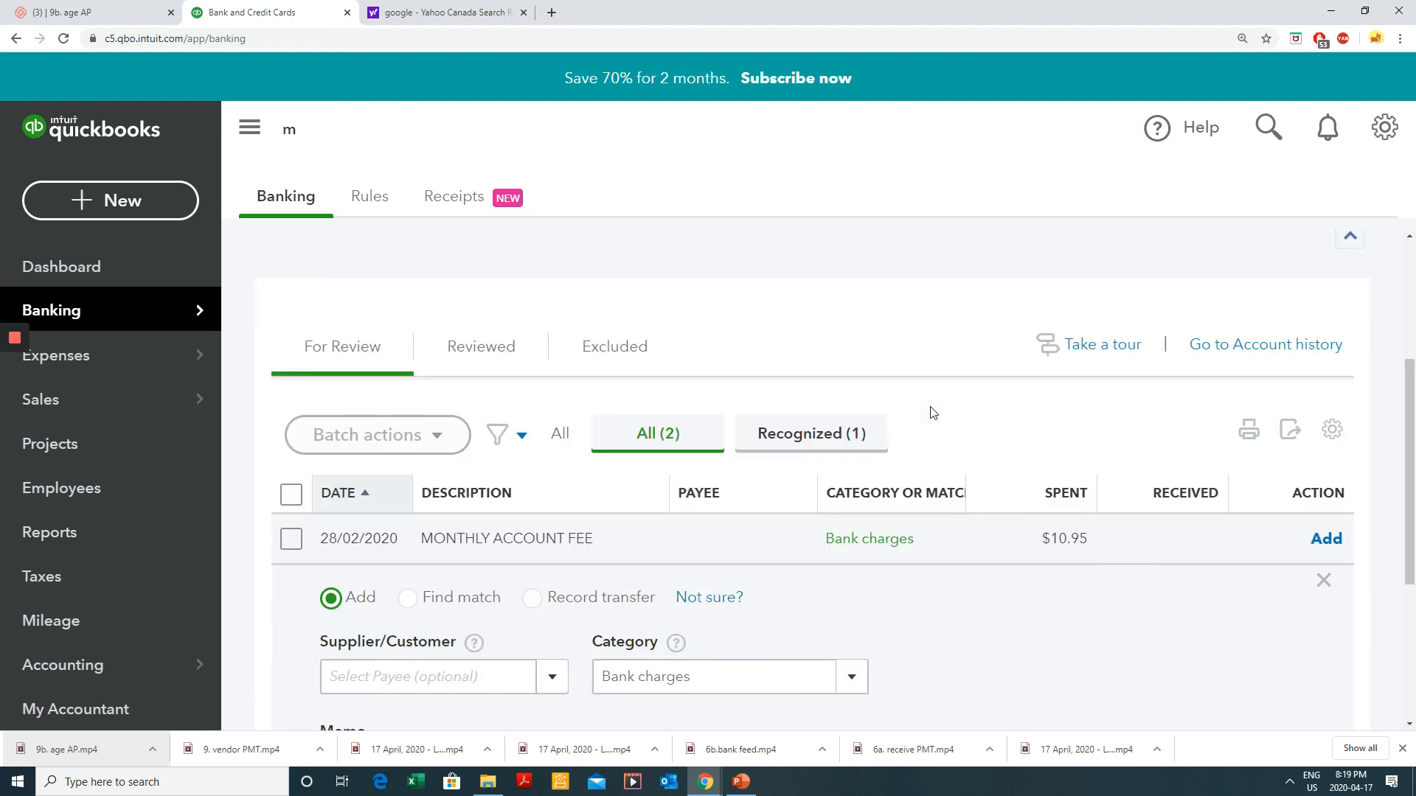
pyautogui.scroll(-1, 1166, 418)
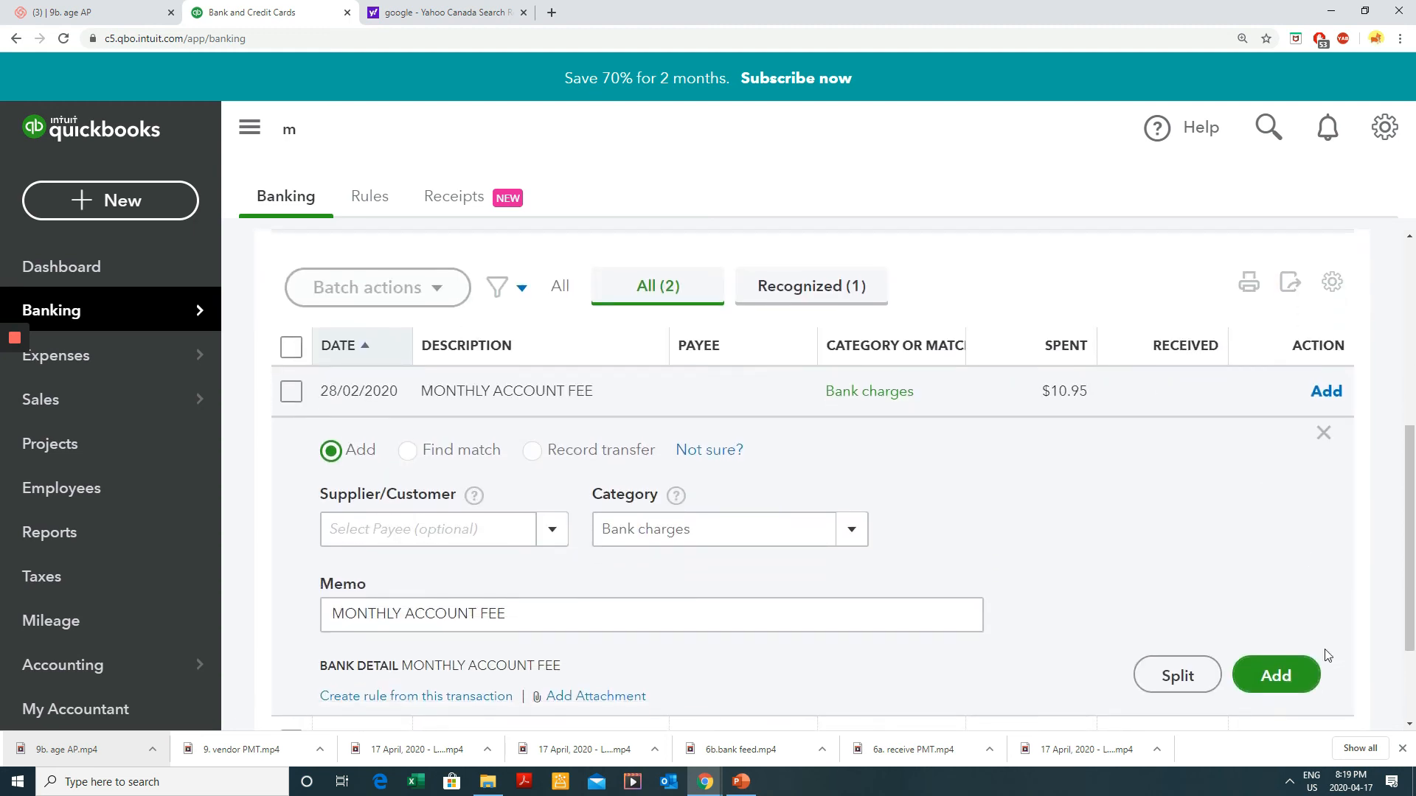
pyautogui.click(1287, 674)
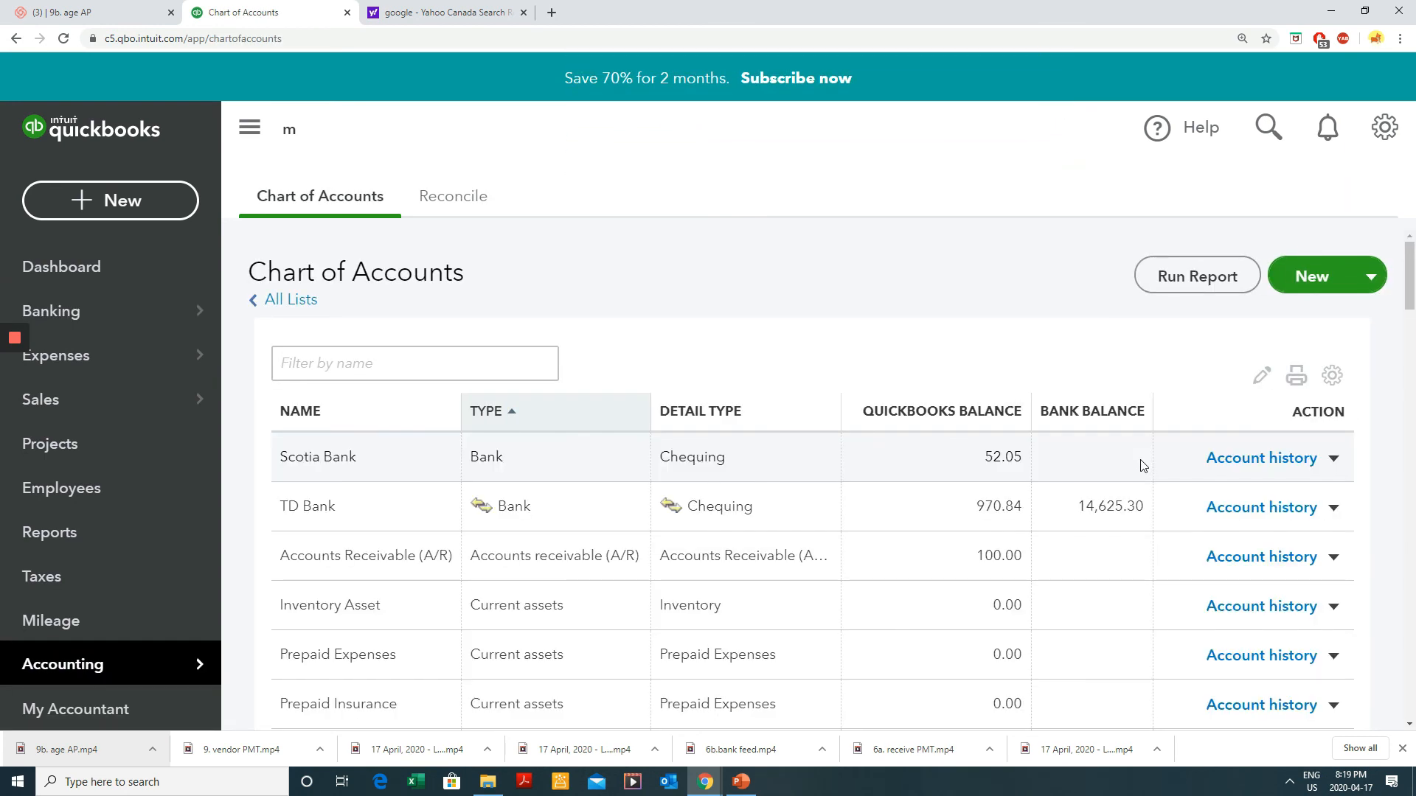
# - Open the account history of TD Bank from the chart of accounts and review its listed transactions
pyautogui.scroll(-1, 1107, 465)
pyautogui.click(1241, 439)
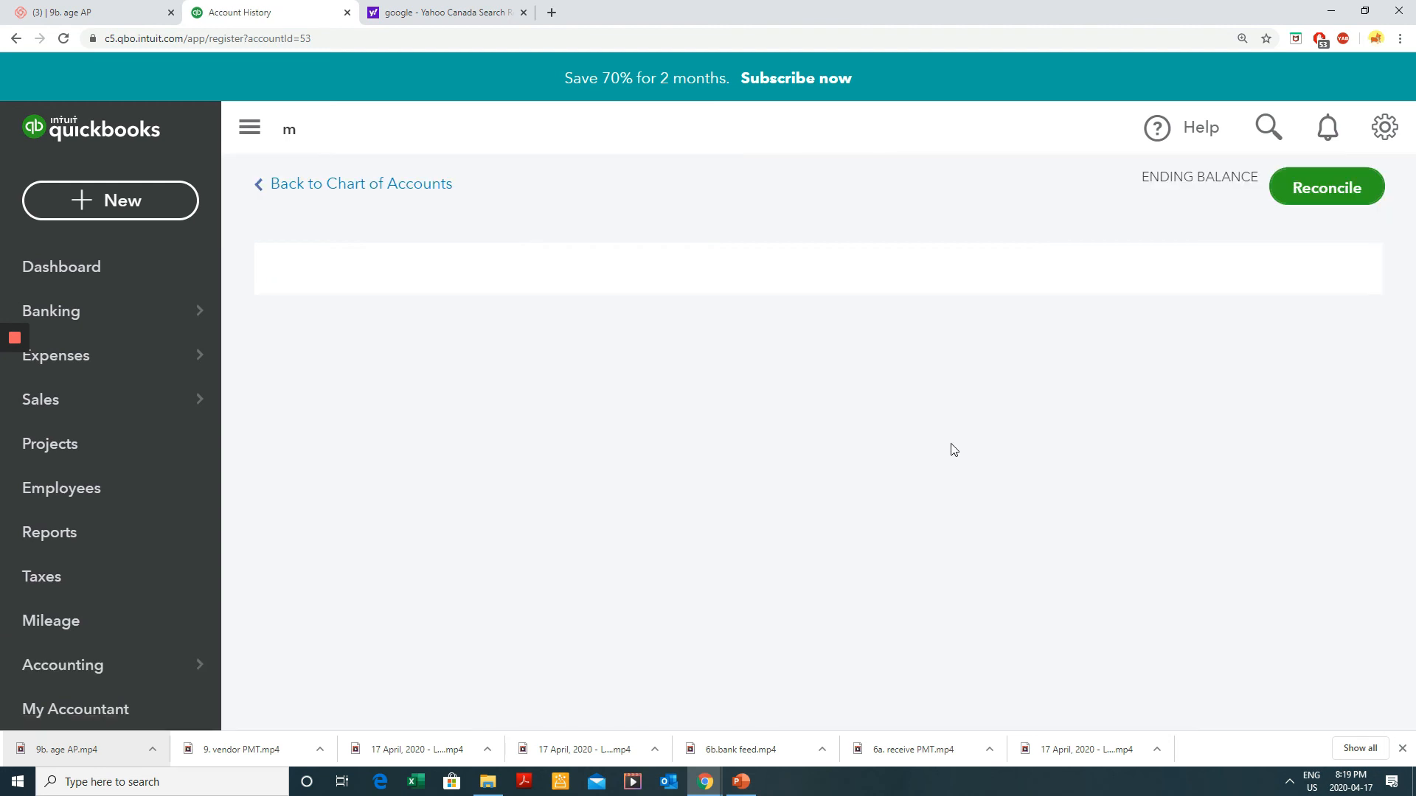
pyautogui.scroll(-2, 951, 446)
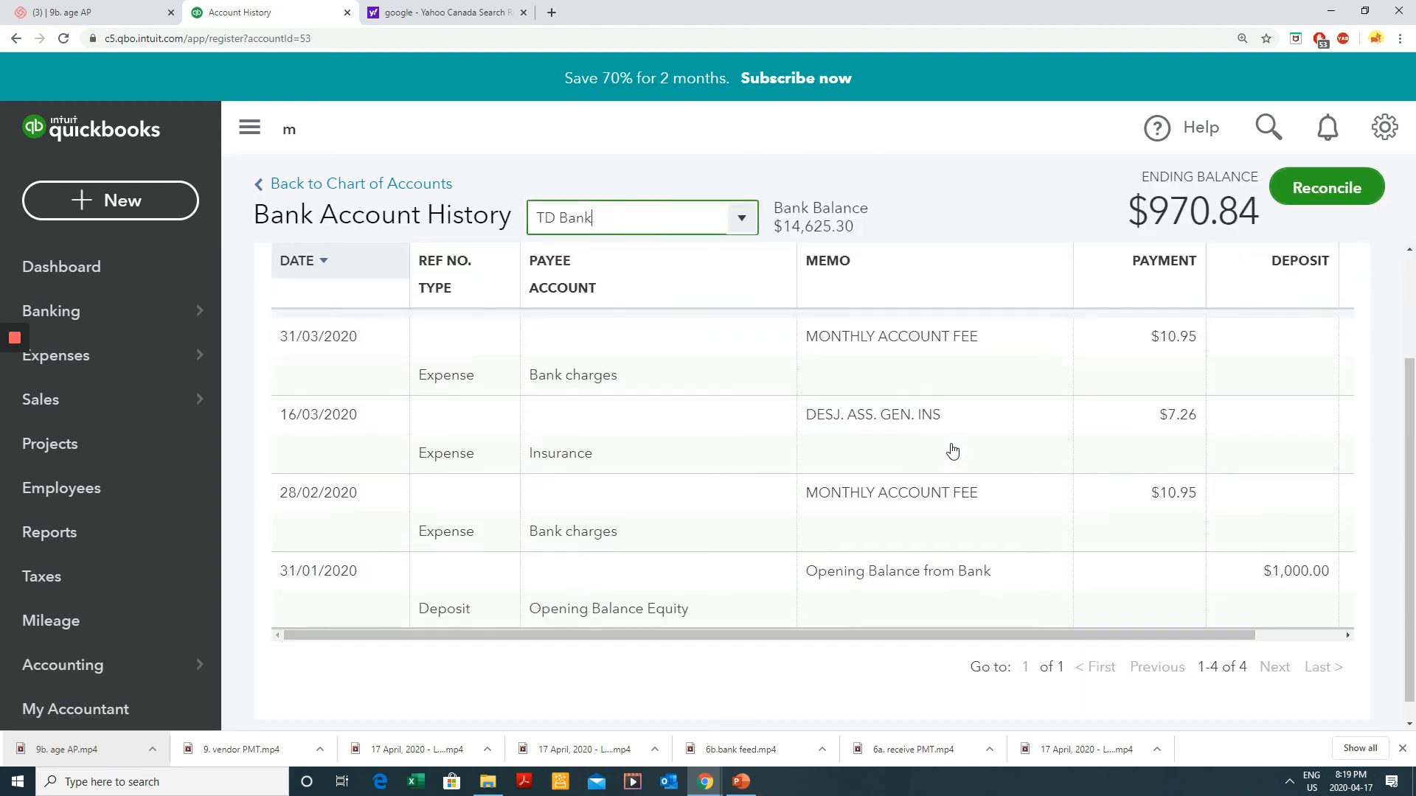
pyautogui.moveTo(896, 632); pyautogui.dragTo(856, 631)
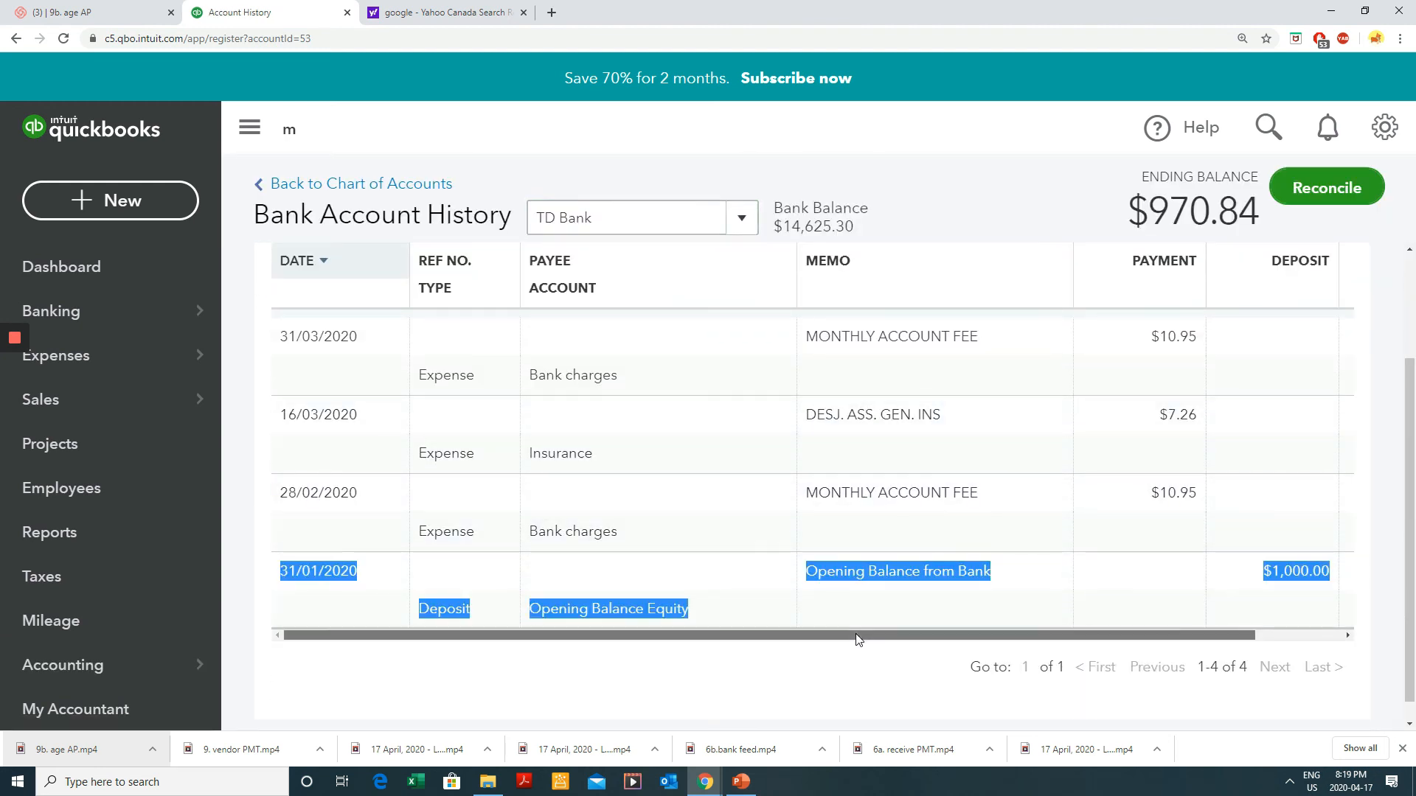
pyautogui.scroll(1, 844, 649)
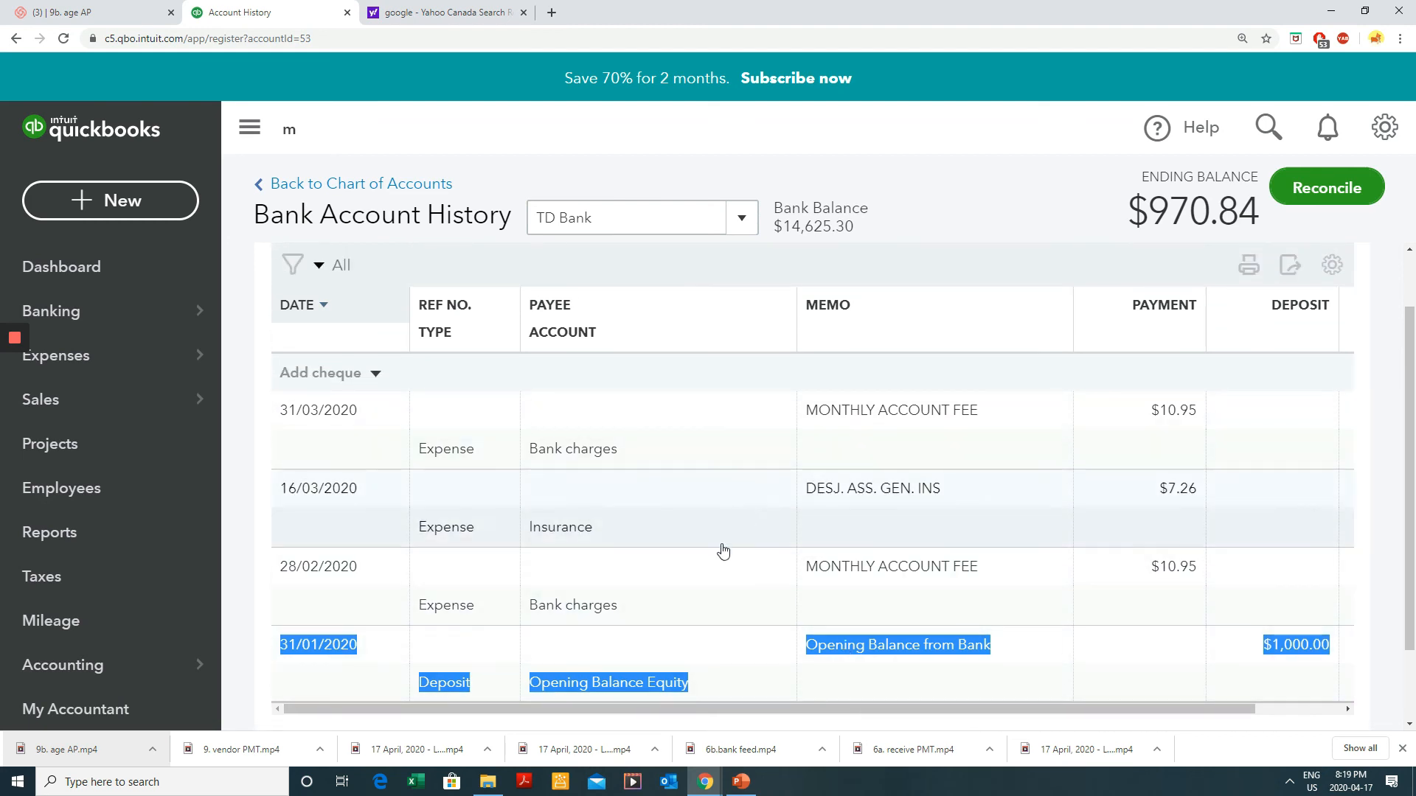
# - Open the February and March MONTHLY ACCOUNT FEE entries in the TD Bank history and compare their dates
pyautogui.click(995, 576)
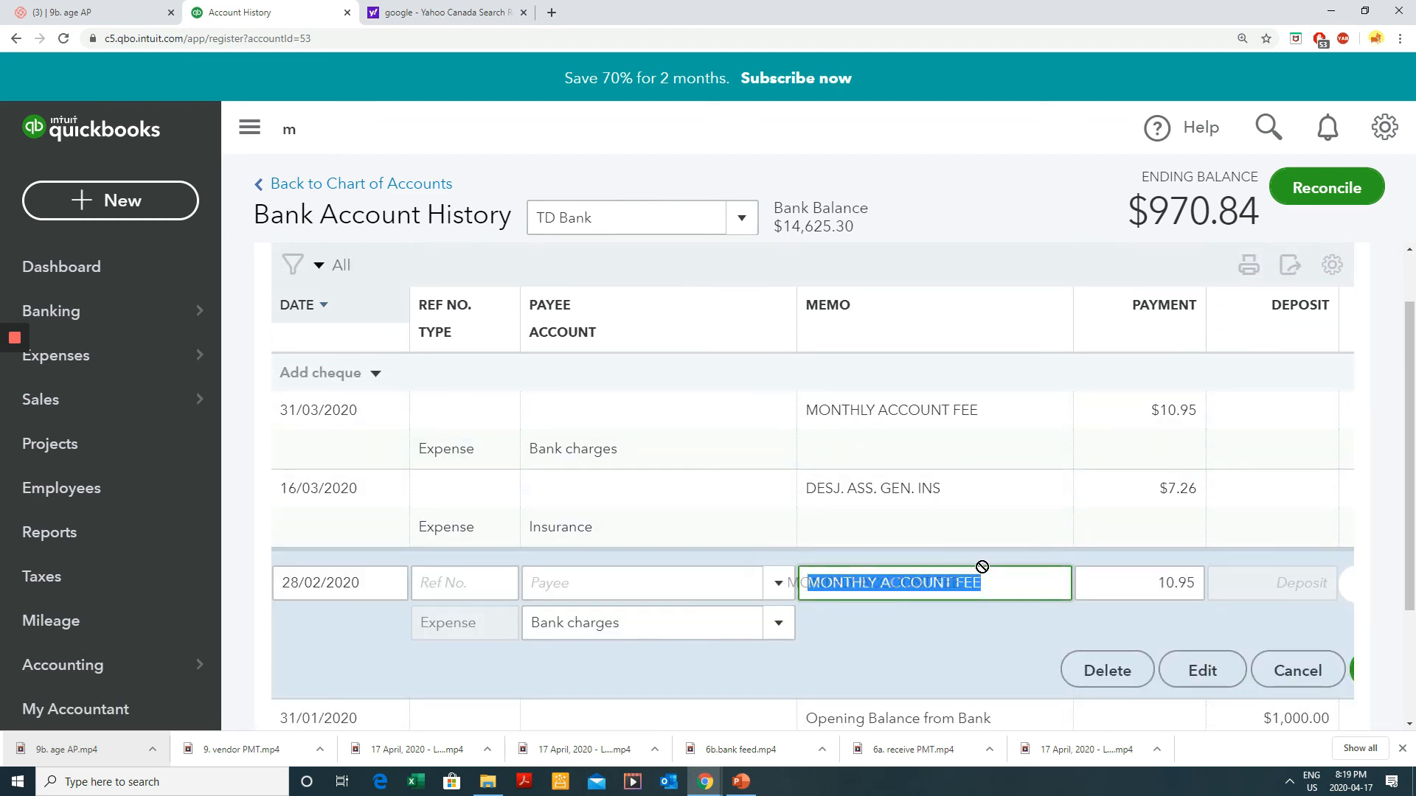
pyautogui.scroll(-1, 905, 577)
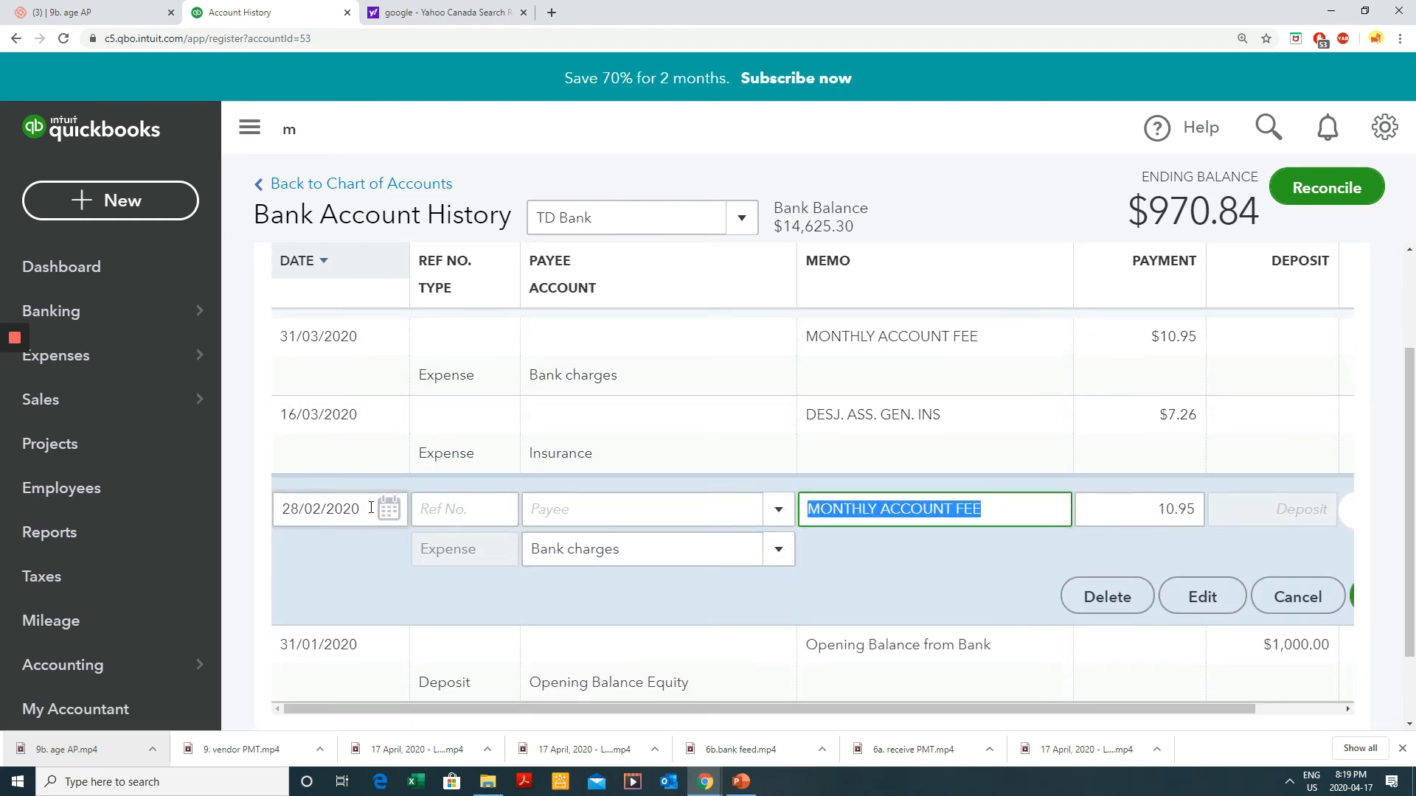
pyautogui.click(347, 511)
pyautogui.scroll(1, 358, 511)
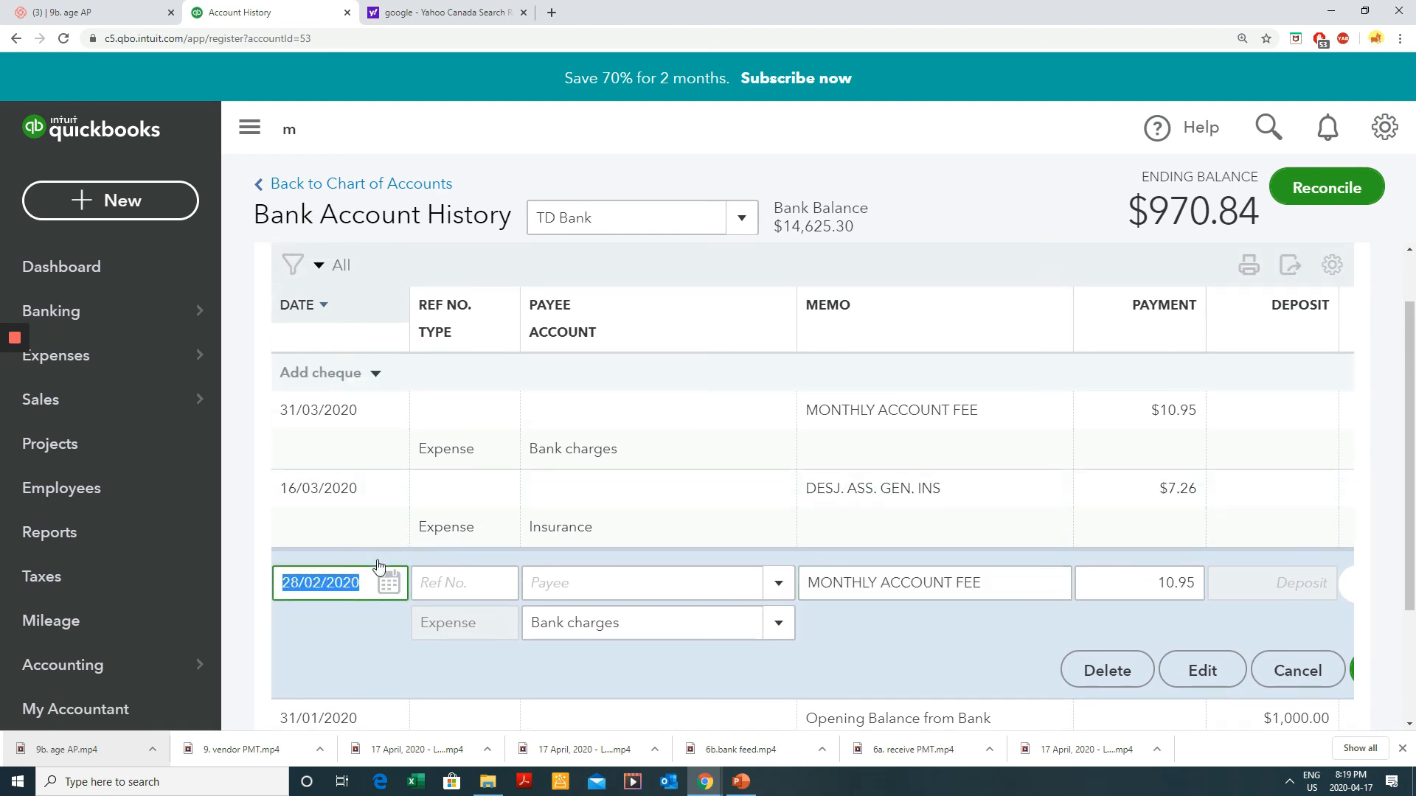
pyautogui.click(325, 411)
pyautogui.click(347, 639)
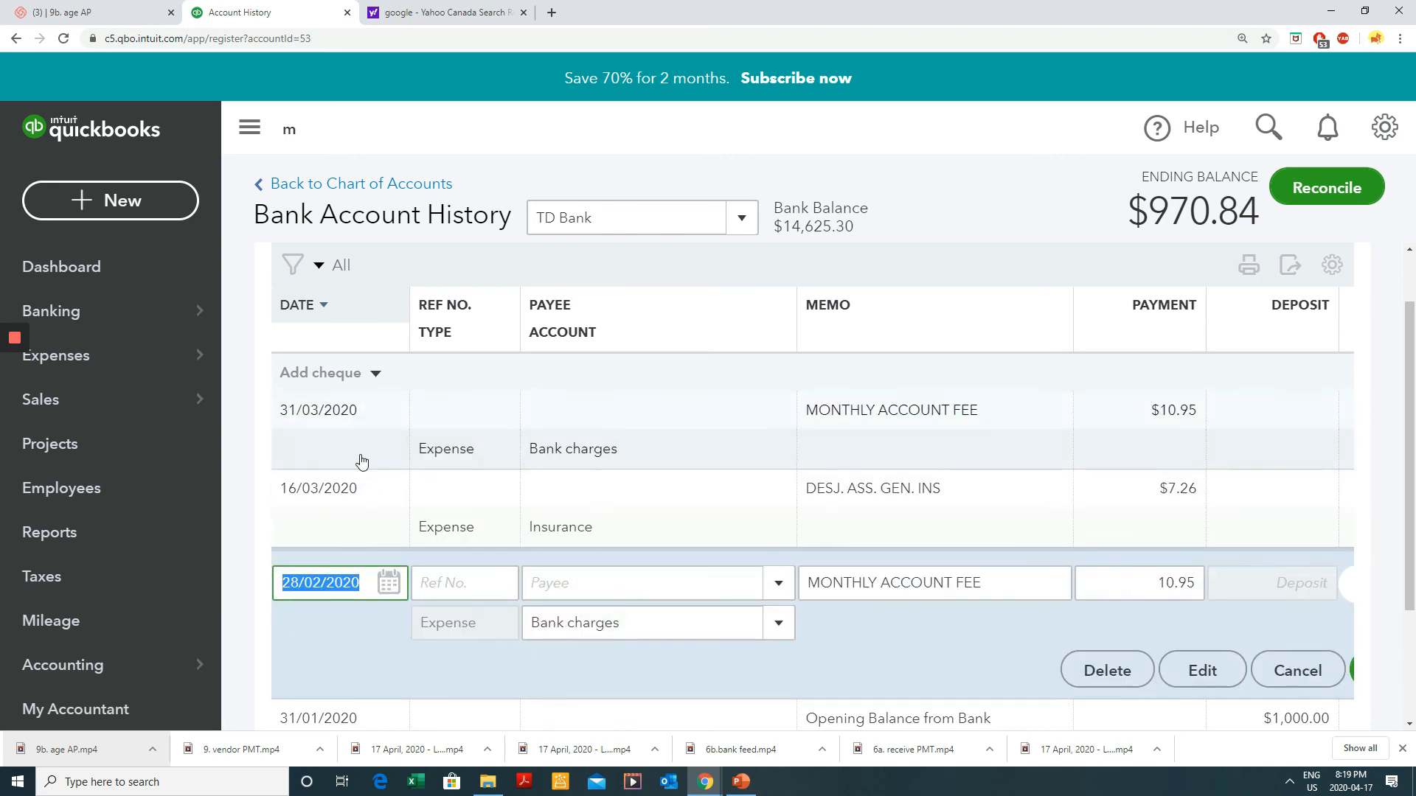
pyautogui.click(348, 440)
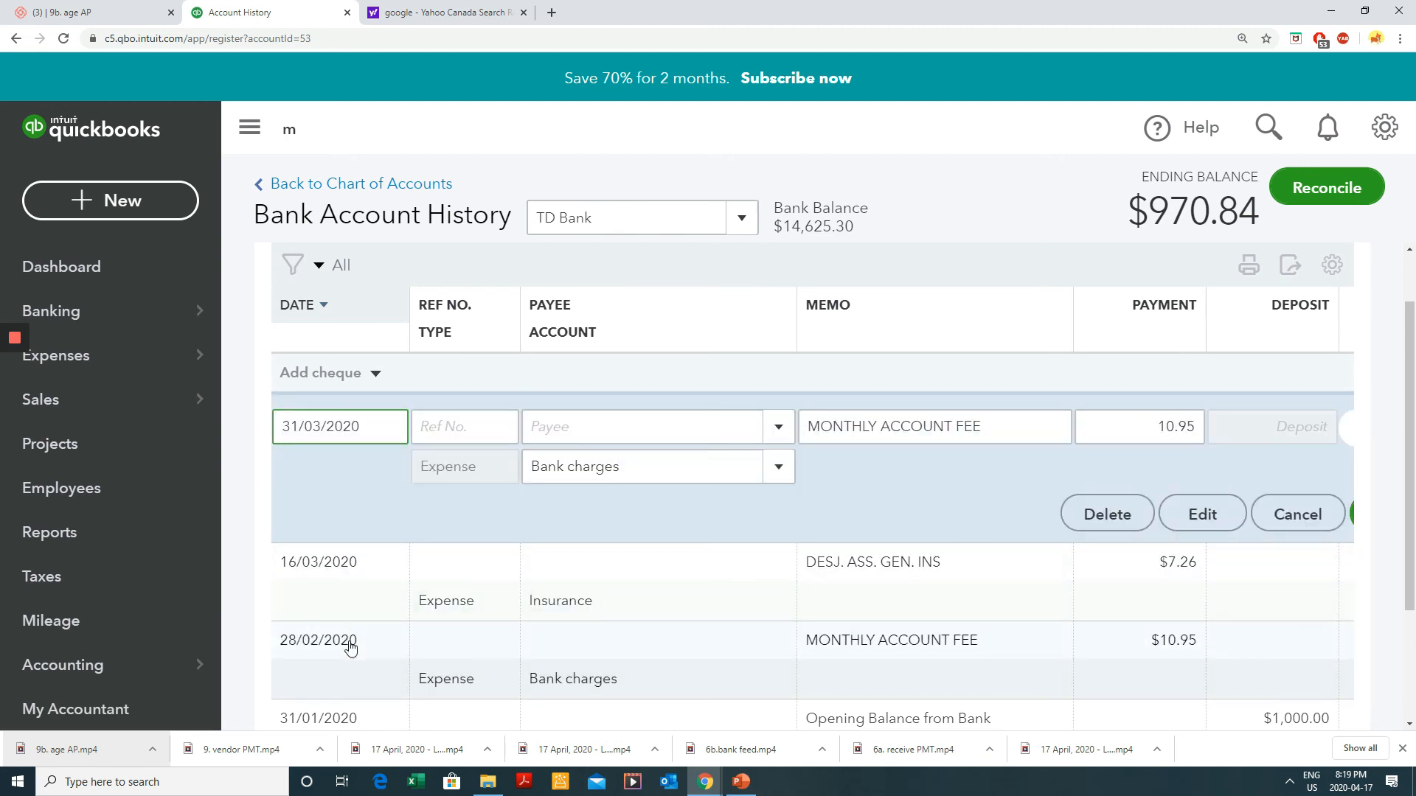
pyautogui.click(347, 640)
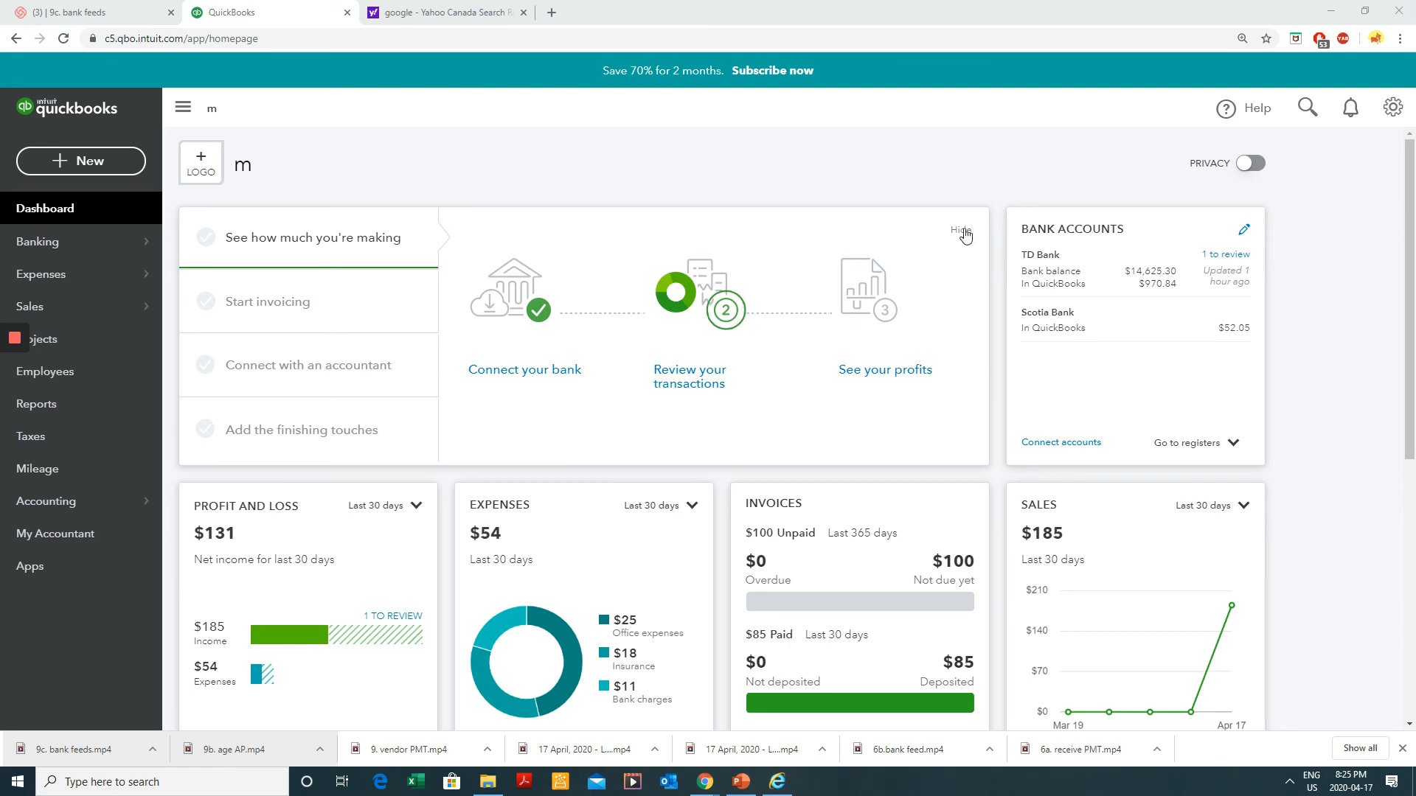
# - Open the Profit and Loss report from the favourite reports and examine its income, expenses and profit
pyautogui.click(92, 406)
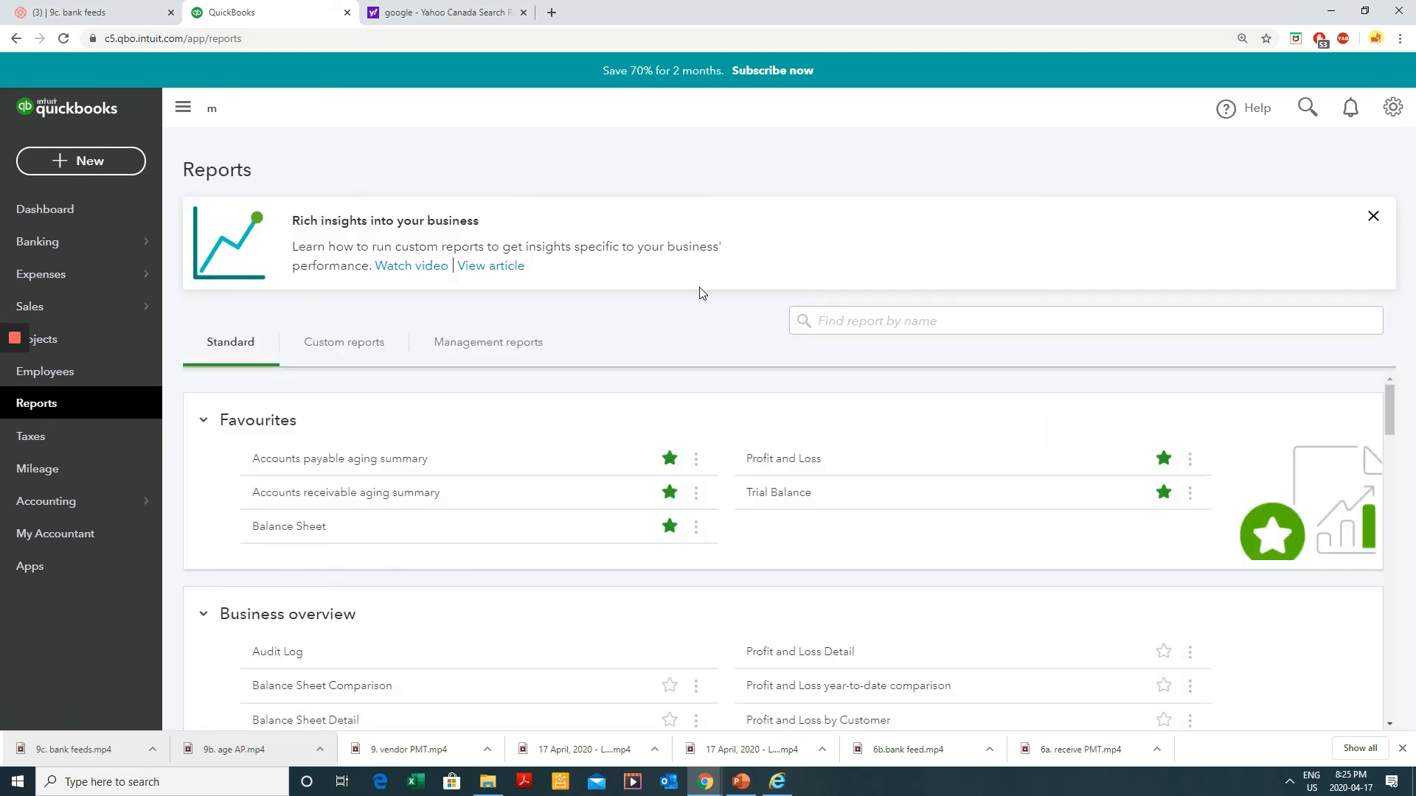
pyautogui.click(783, 465)
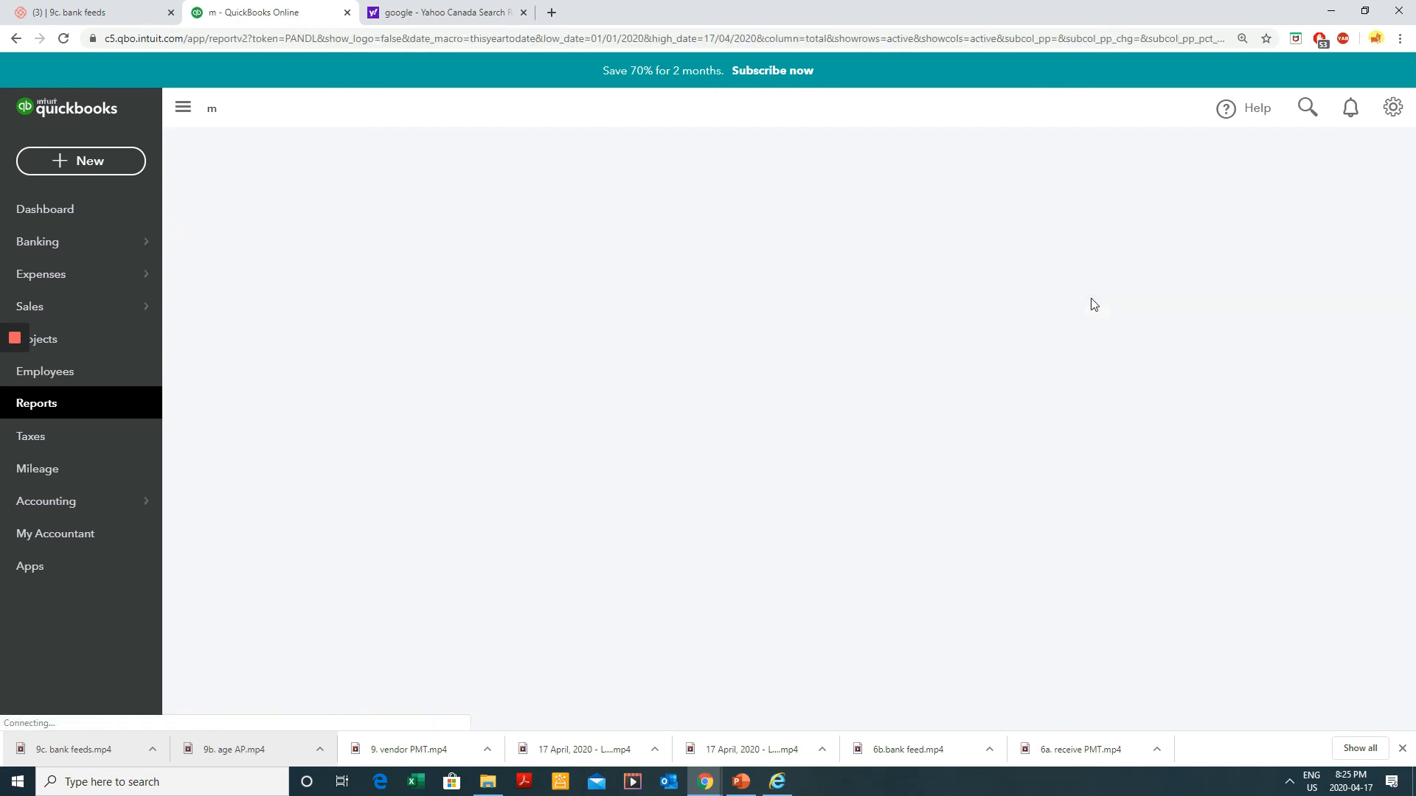
pyautogui.scroll(-1, 1306, 339)
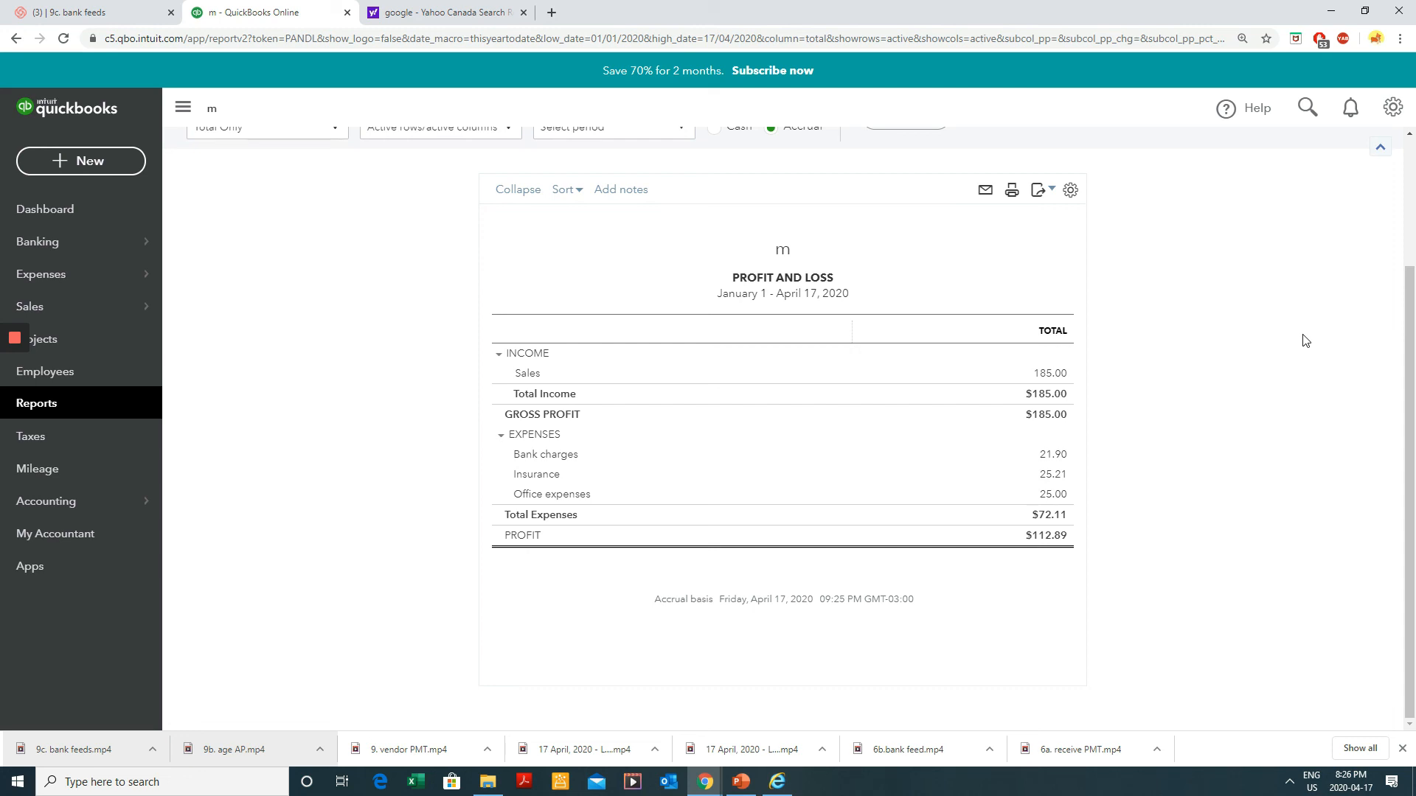
# - Copy the Profit and Loss report's web address and load it in the browser tab holding the Yahoo search results
pyautogui.press('super')
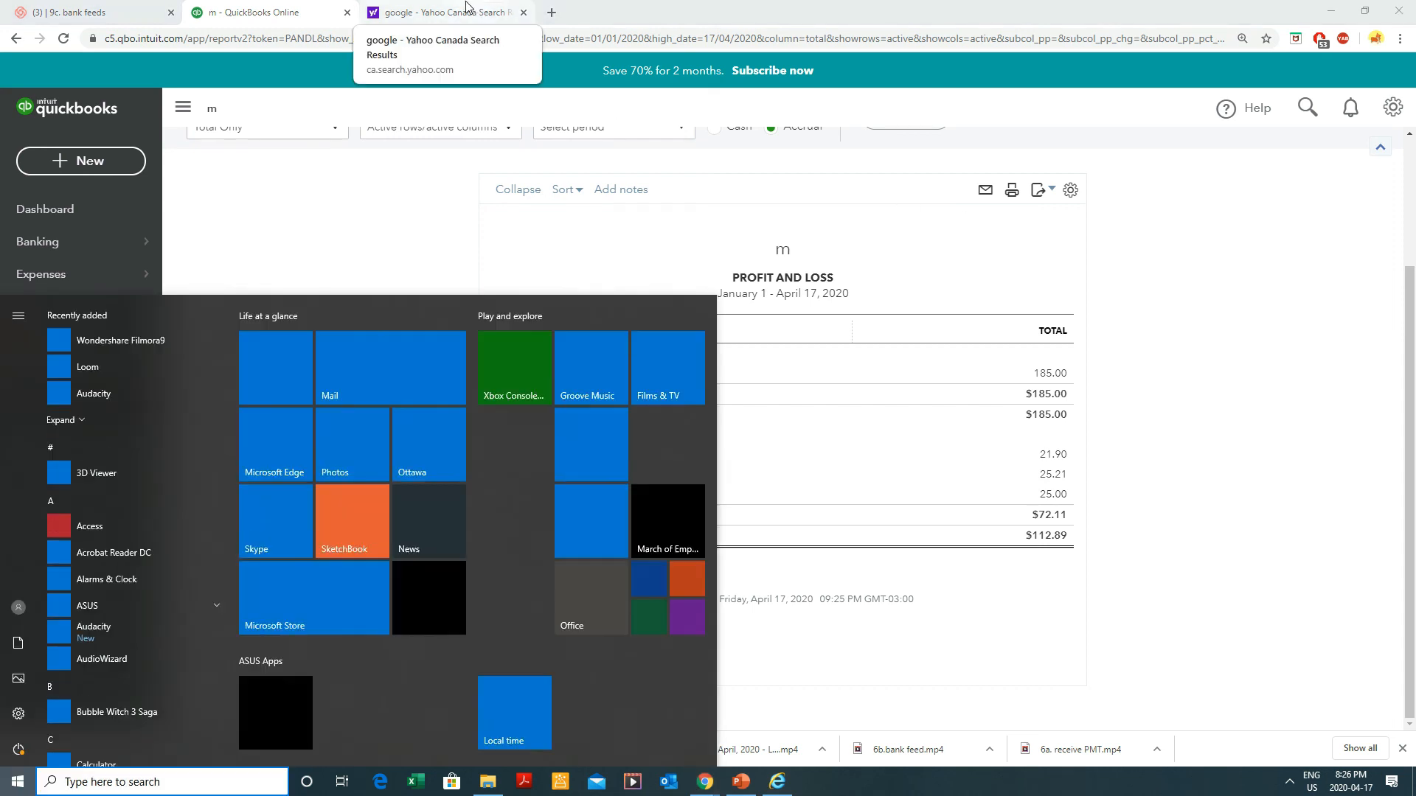
pyautogui.click(468, 8)
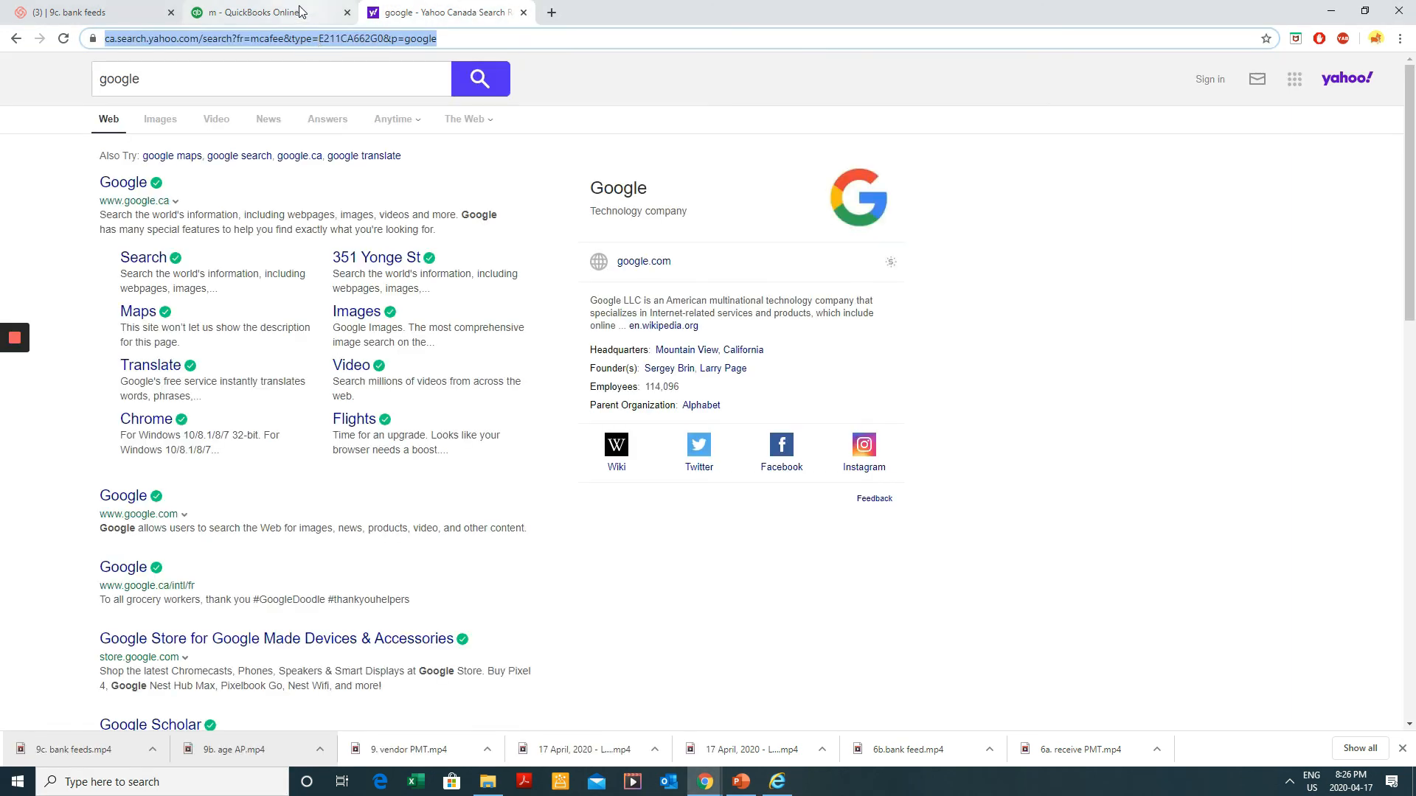
pyautogui.click(301, 10)
pyautogui.tripleClick(325, 38)
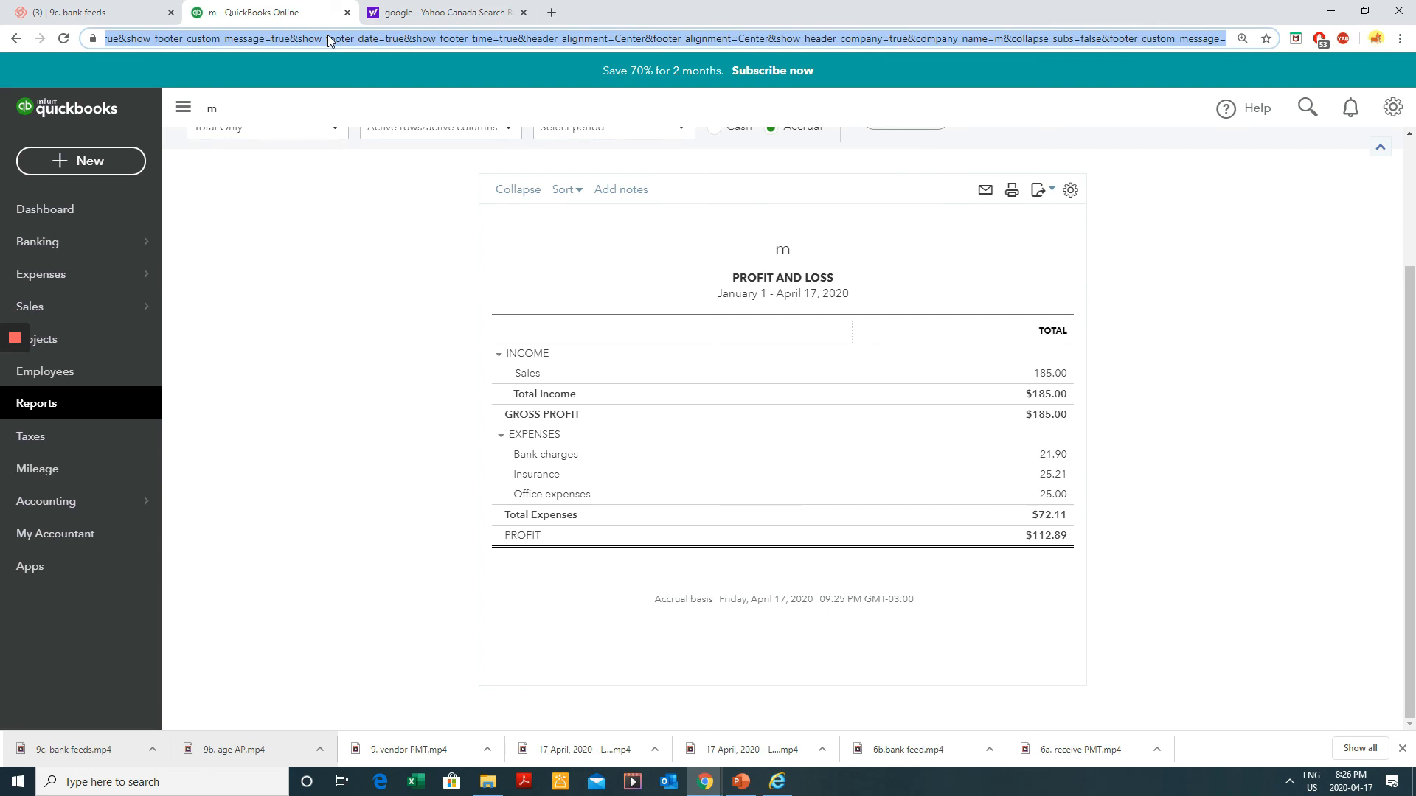
pyautogui.click(427, 12)
pyautogui.tripleClick(396, 40)
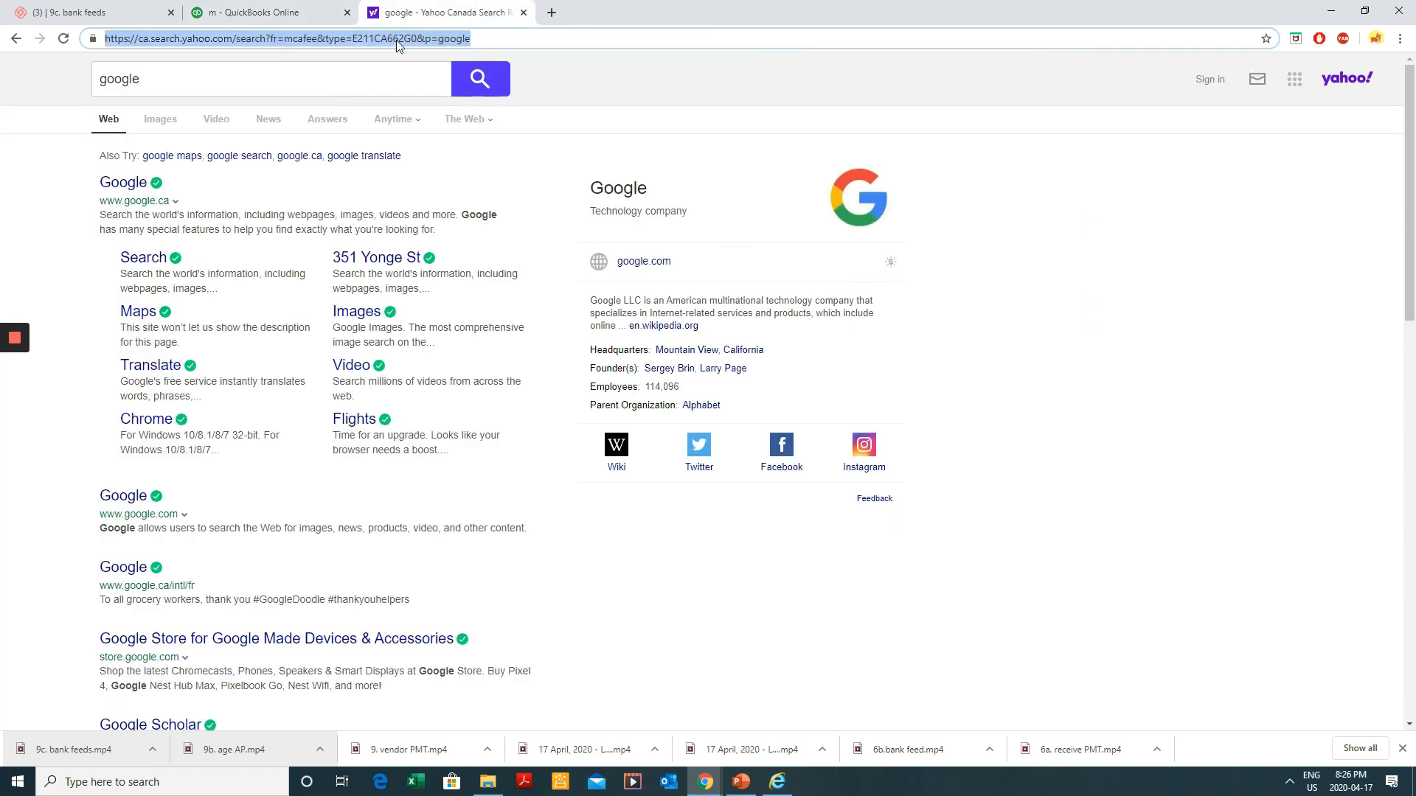
pyautogui.hotkey('ctrl', 'v')
pyautogui.press('Return')
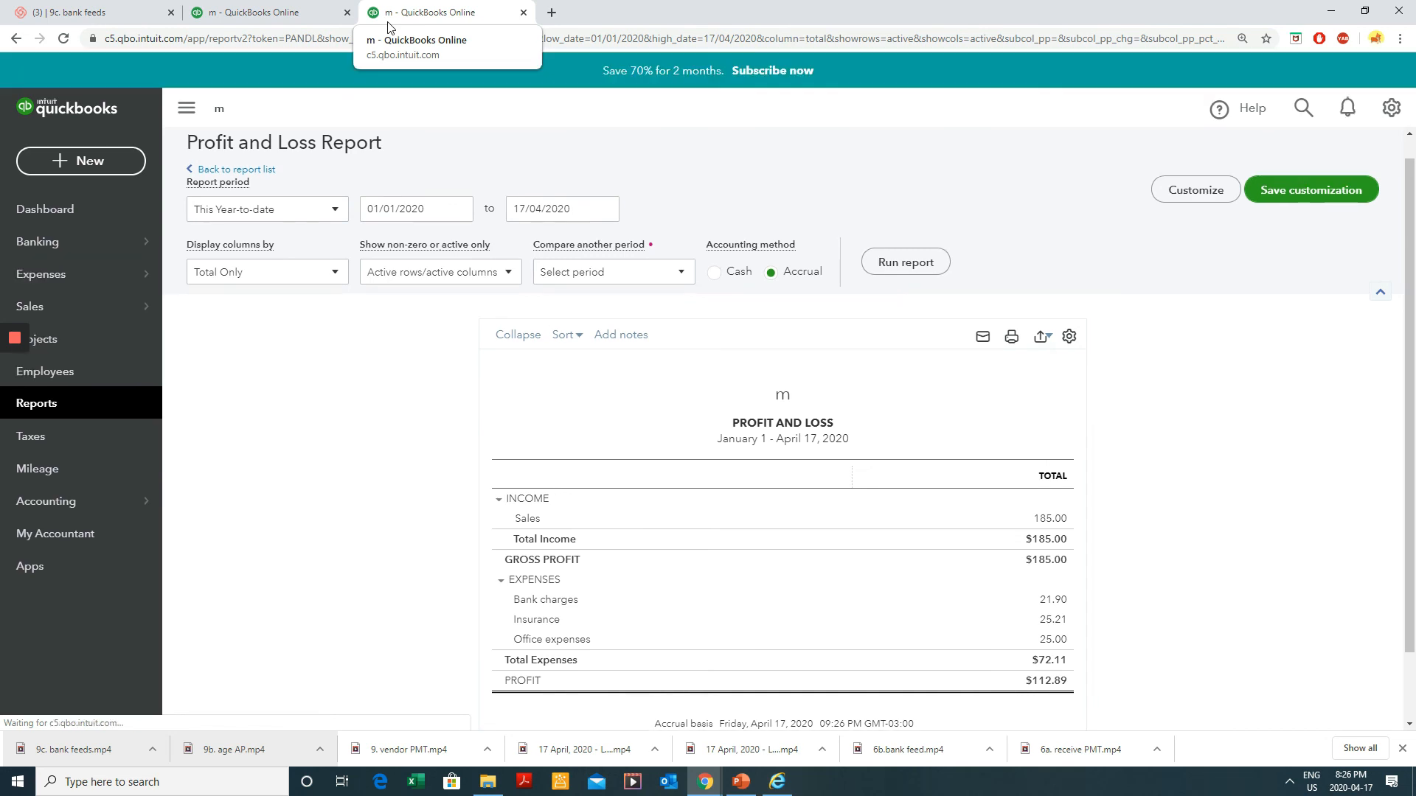
pyautogui.click(338, 19)
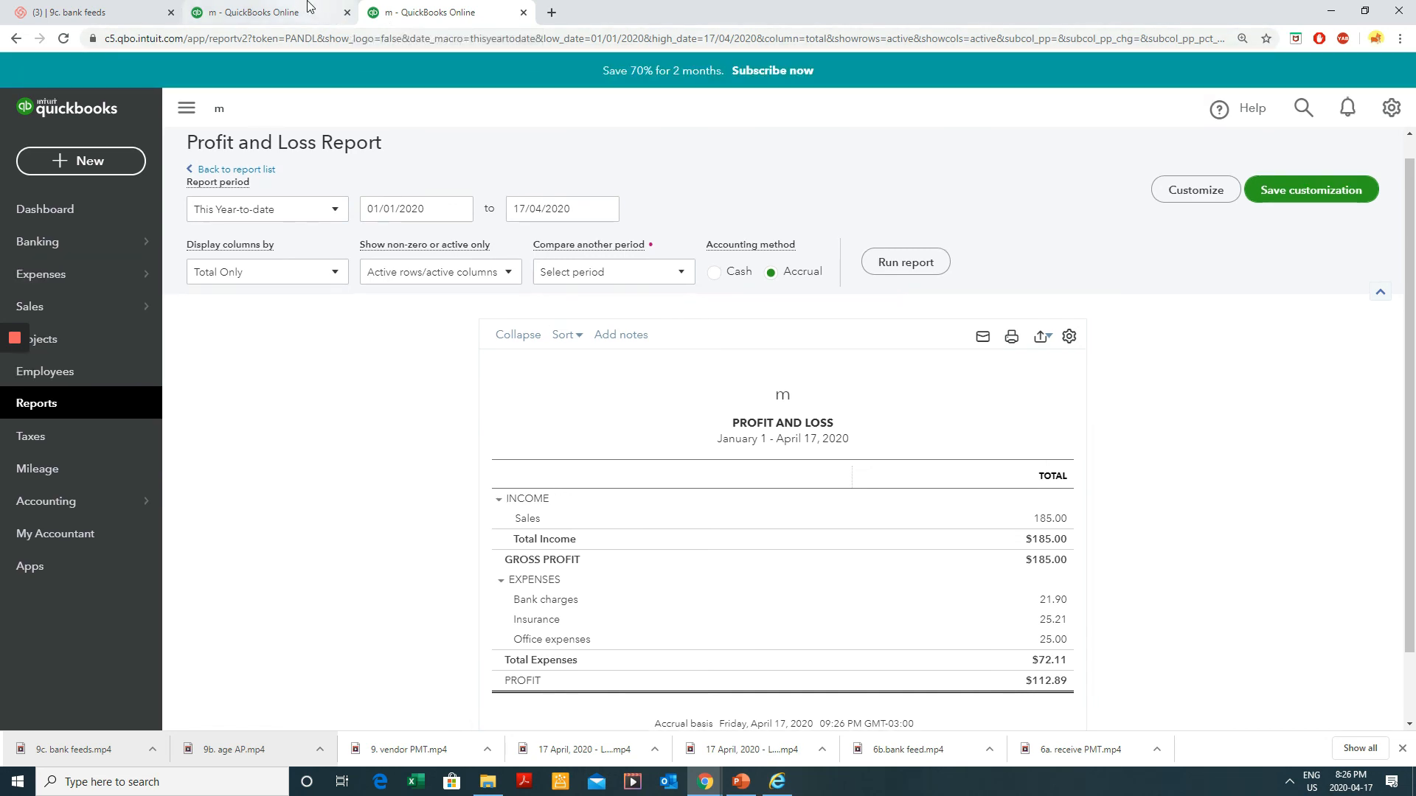
pyautogui.click(442, 12)
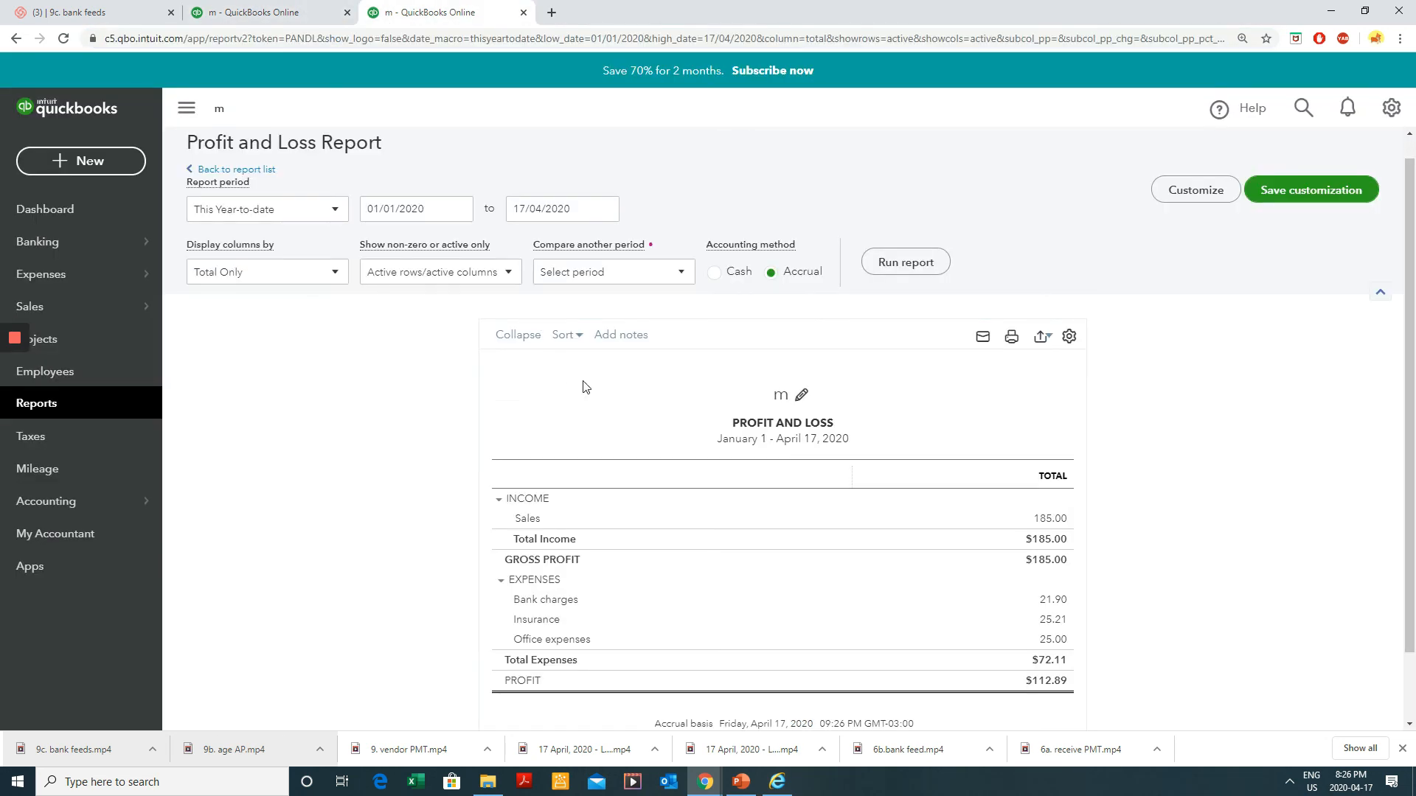
# - Return to the report list in the original QuickBooks tab, open the Balance Sheet and examine its assets, liabilities and equity
pyautogui.click(288, 13)
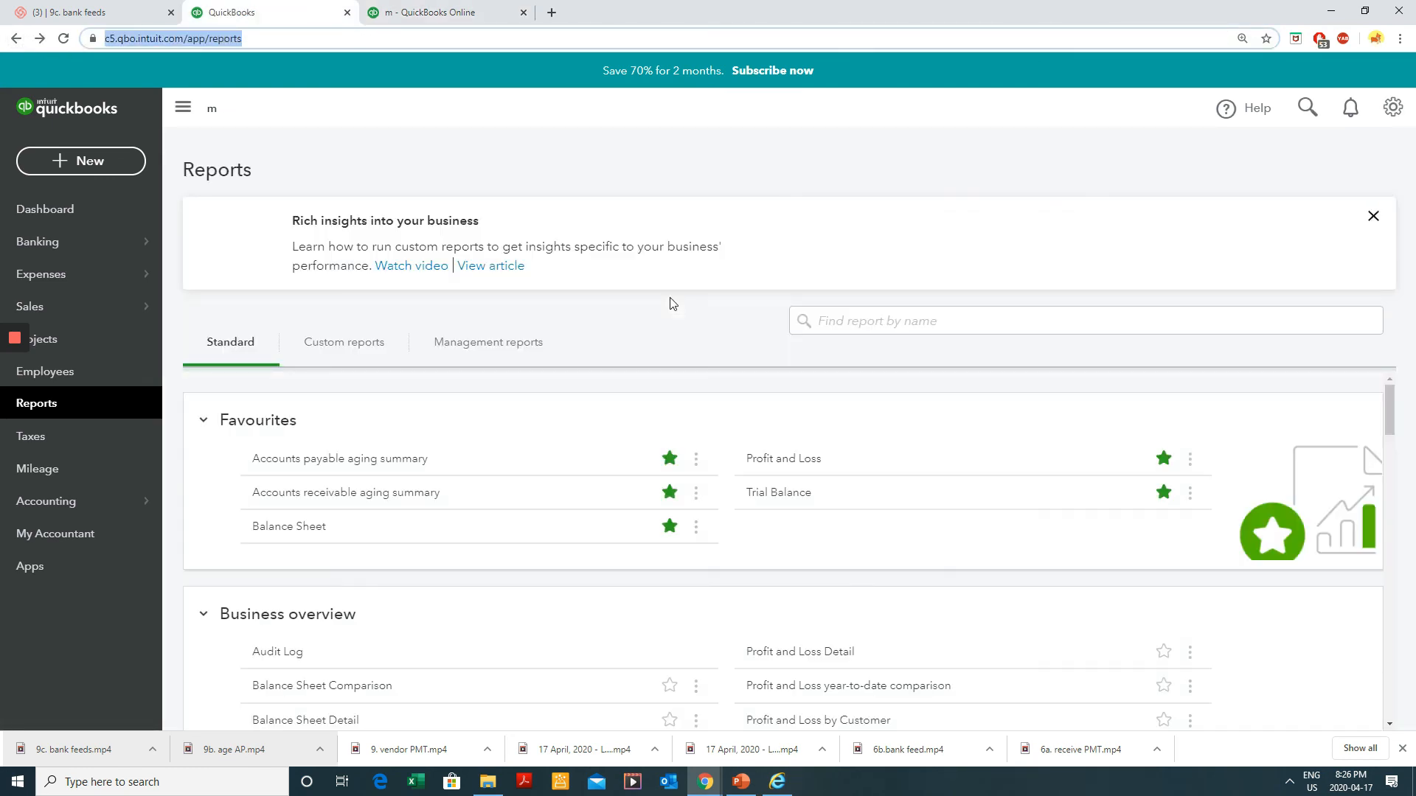
pyautogui.click(291, 526)
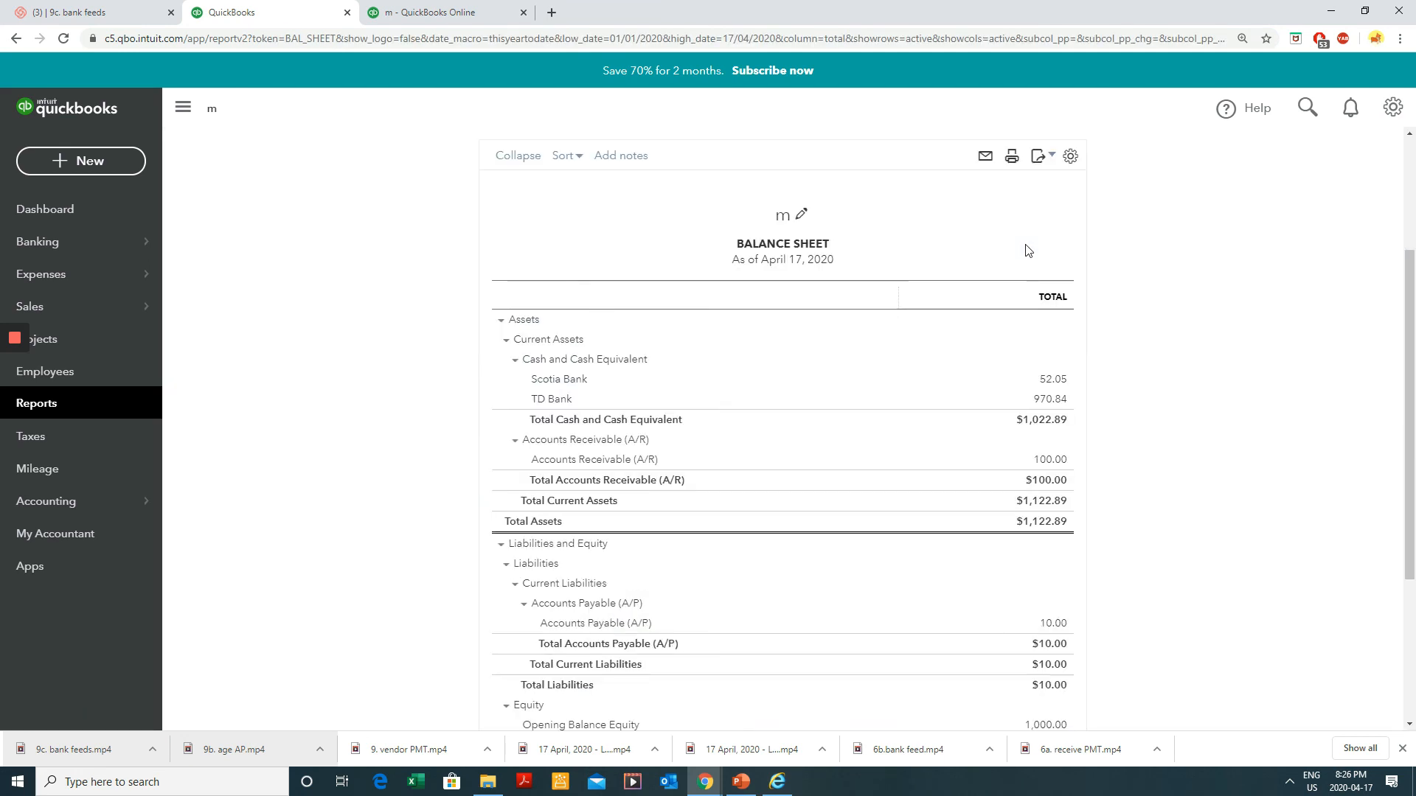
pyautogui.scroll(-4, 655, 427)
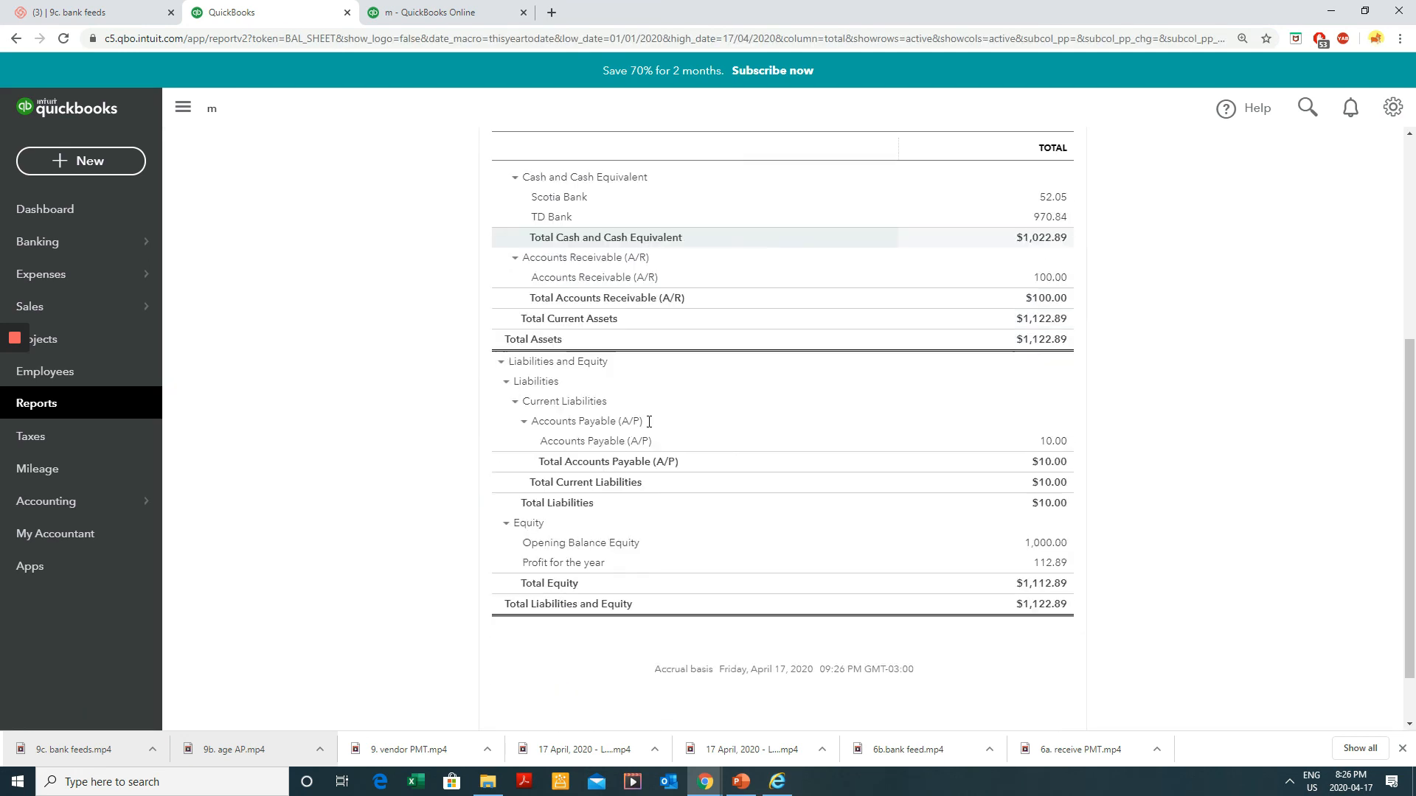
pyautogui.scroll(6, 655, 427)
# - Switch to the tab with the Profit and Loss report and make three duplicates of it in the browser
pyautogui.click(421, 12)
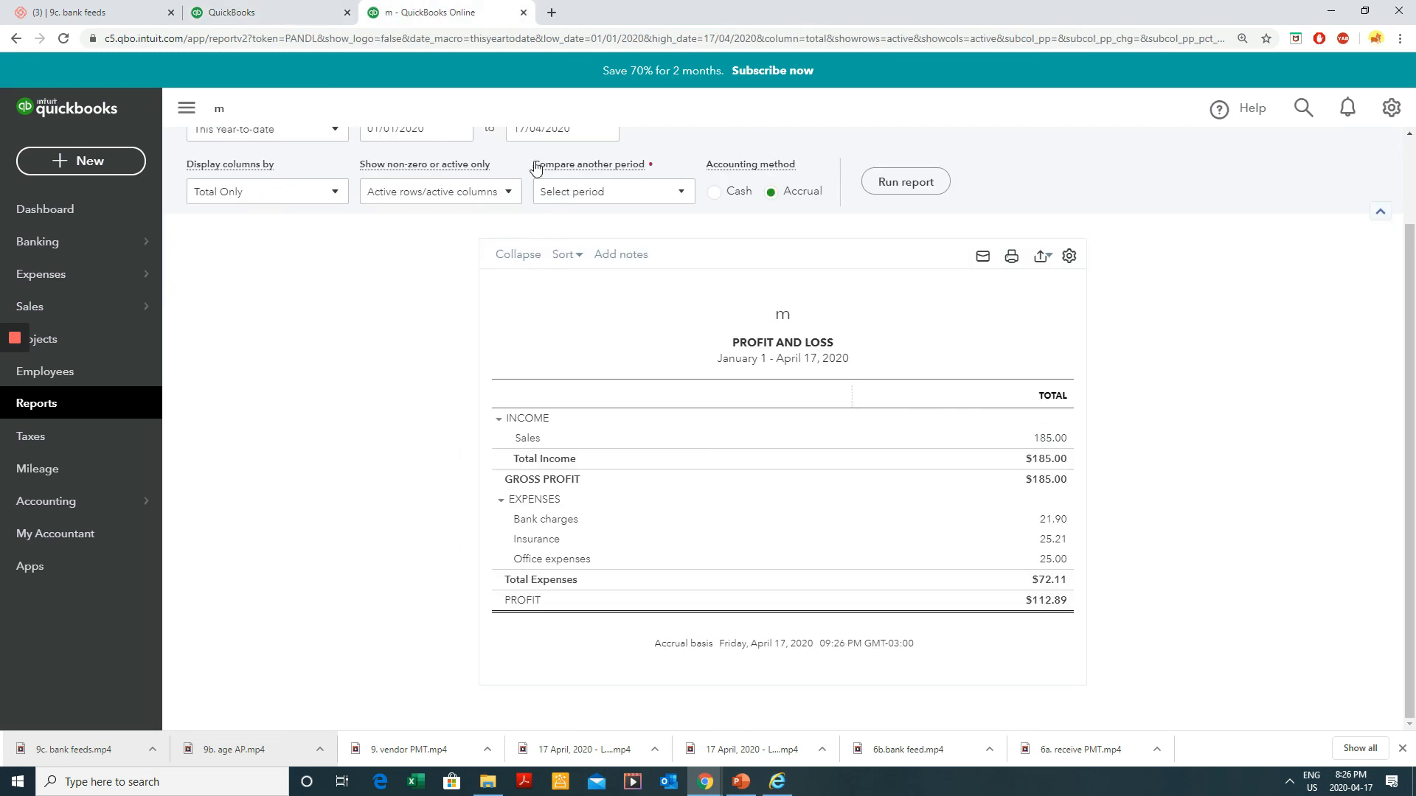
pyautogui.click(516, 41)
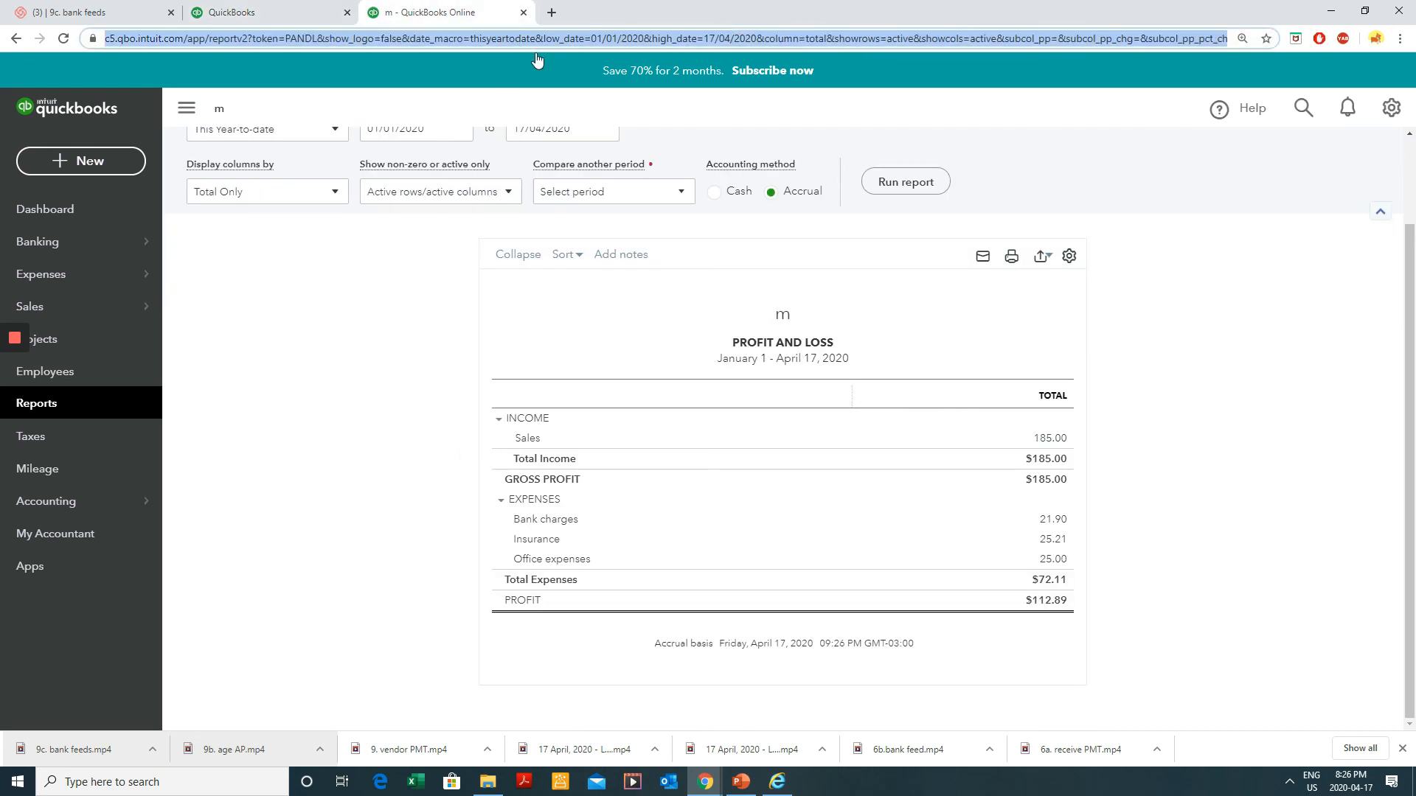
pyautogui.rightClick(492, 14)
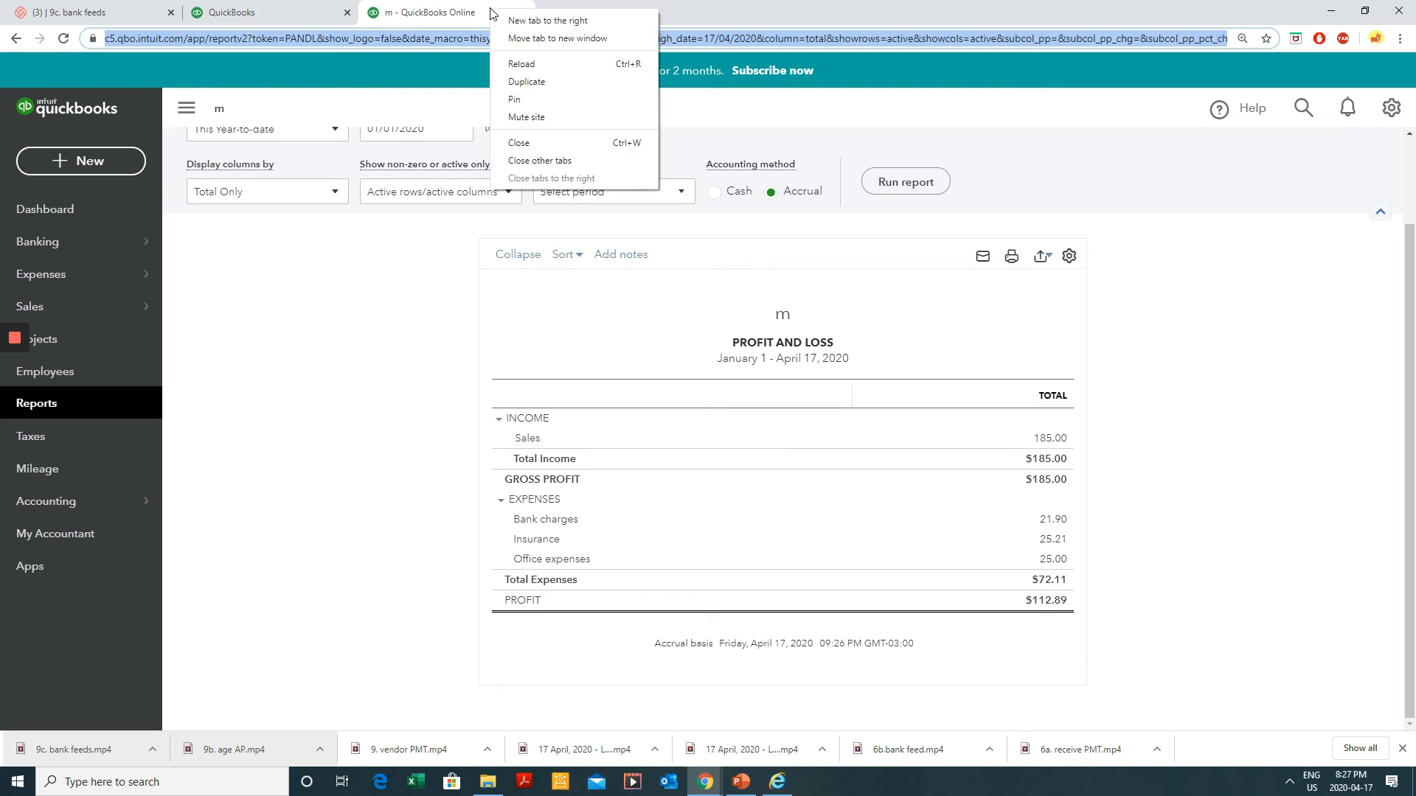
pyautogui.click(531, 78)
pyautogui.rightClick(481, 23)
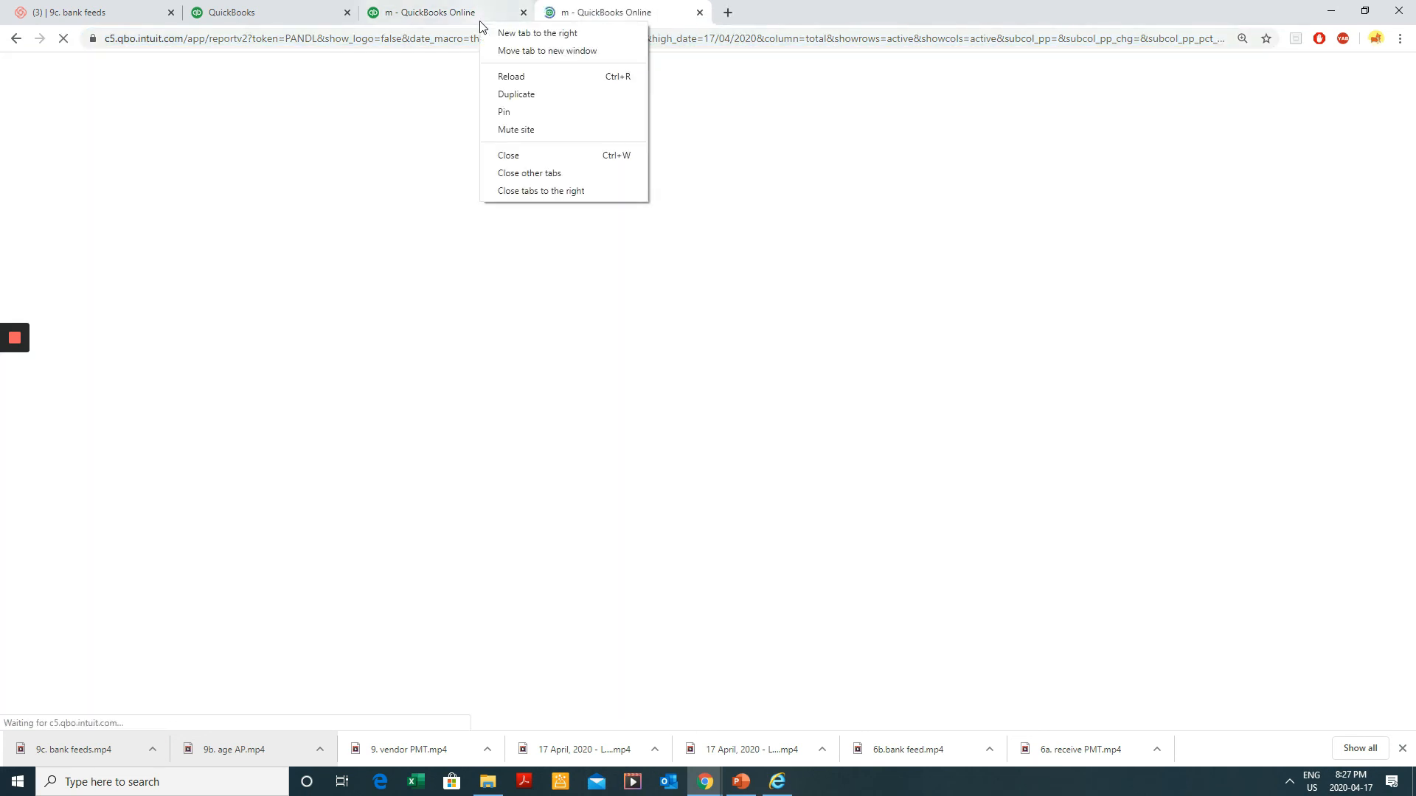
pyautogui.click(514, 96)
pyautogui.rightClick(480, 5)
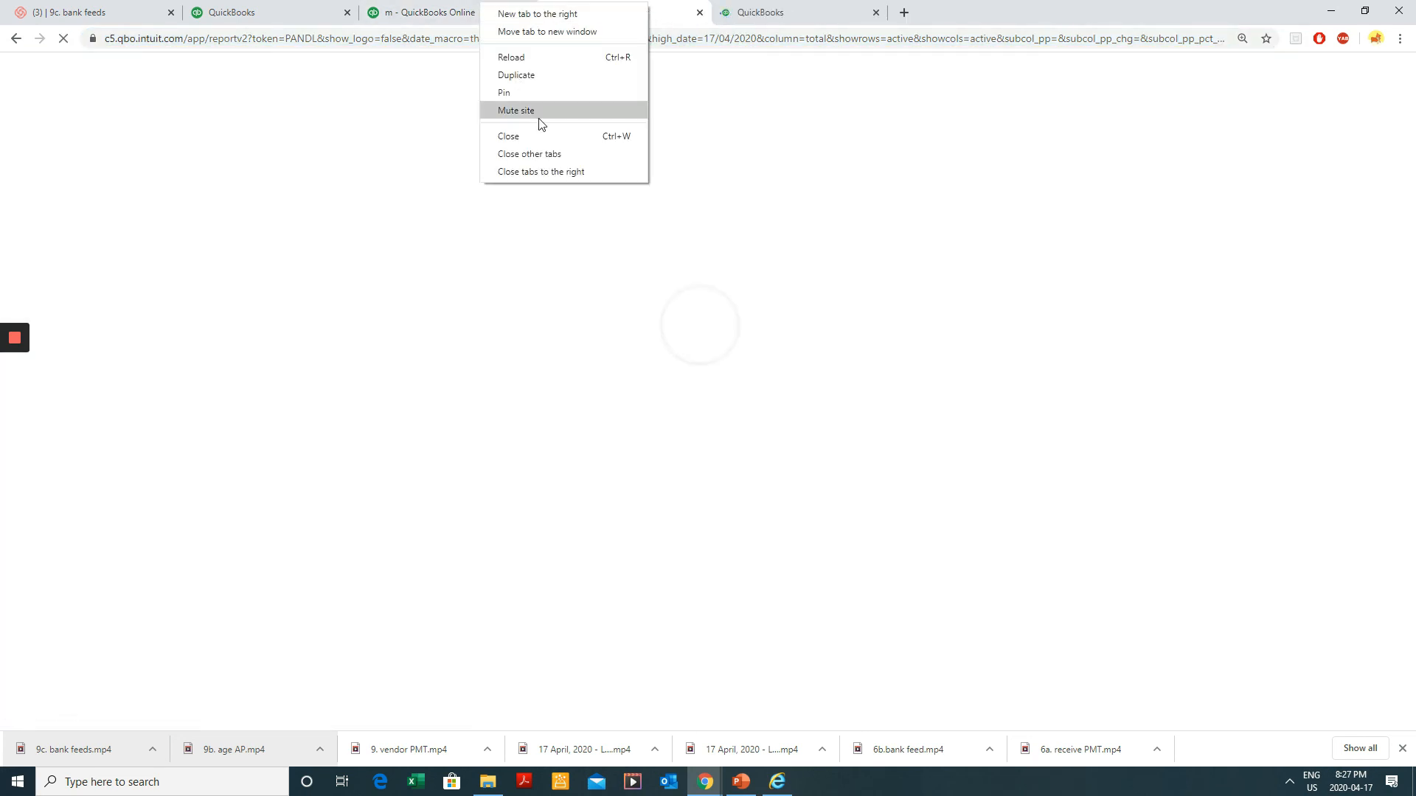
pyautogui.click(528, 74)
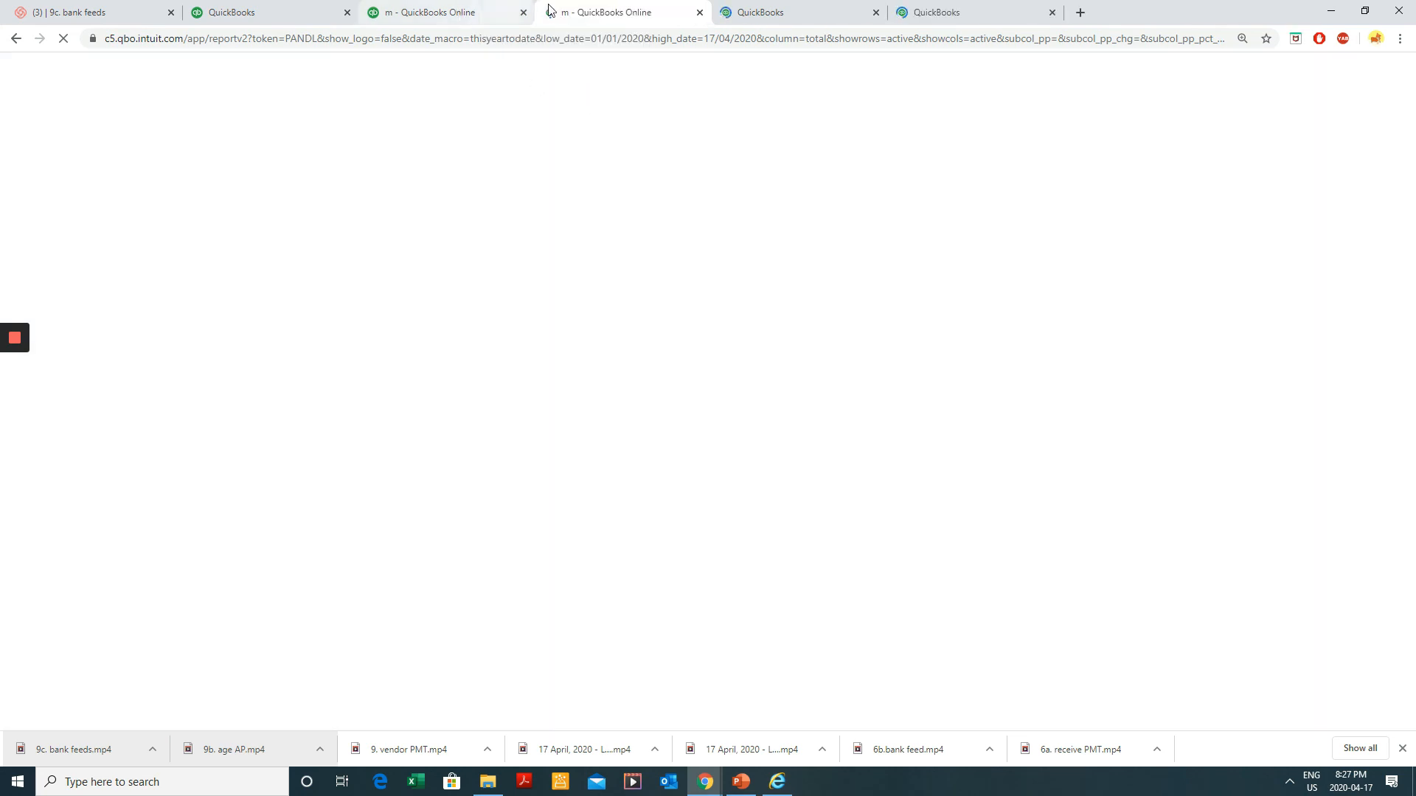
# - Look through the duplicated report tabs and load the Dashboard in the first duplicate
pyautogui.click(782, 9)
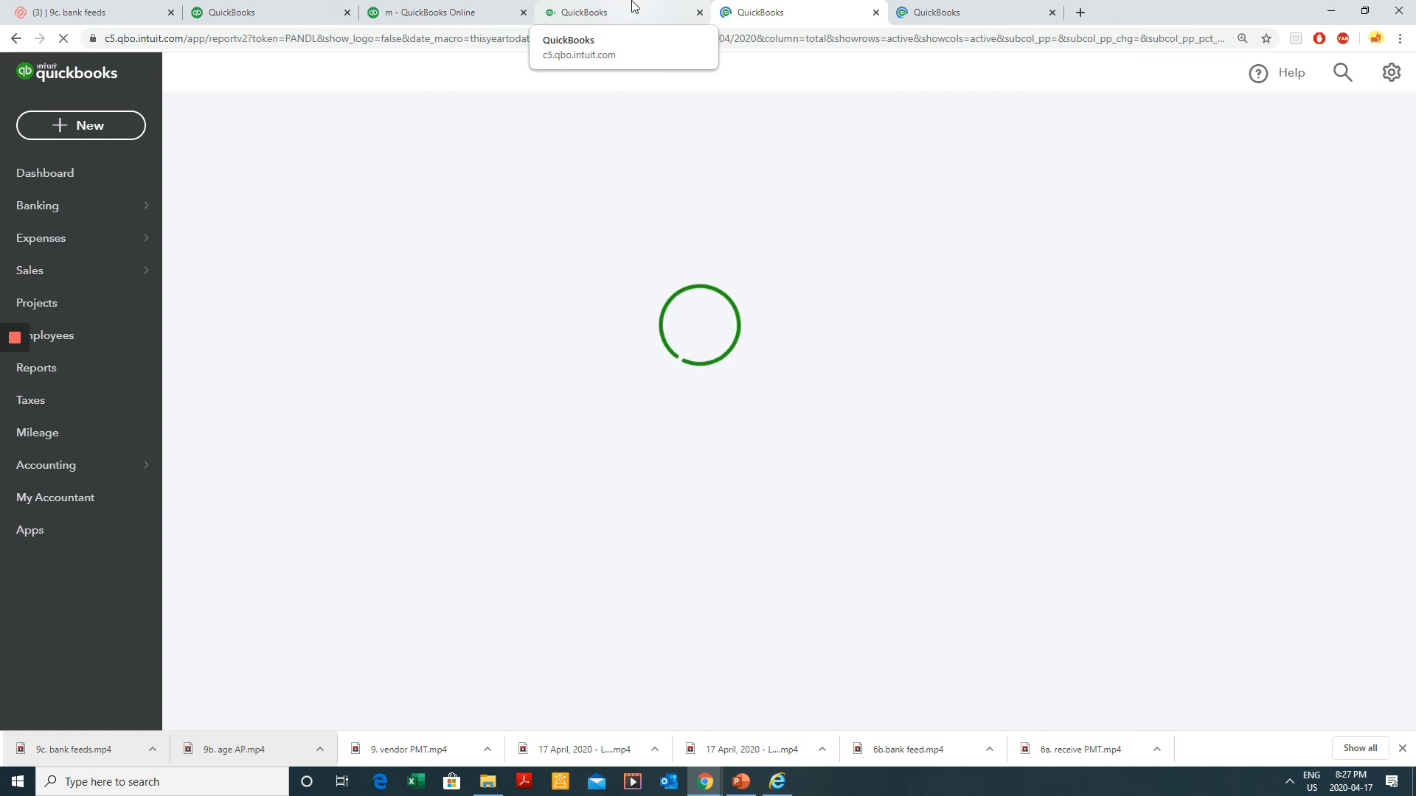
pyautogui.click(420, 10)
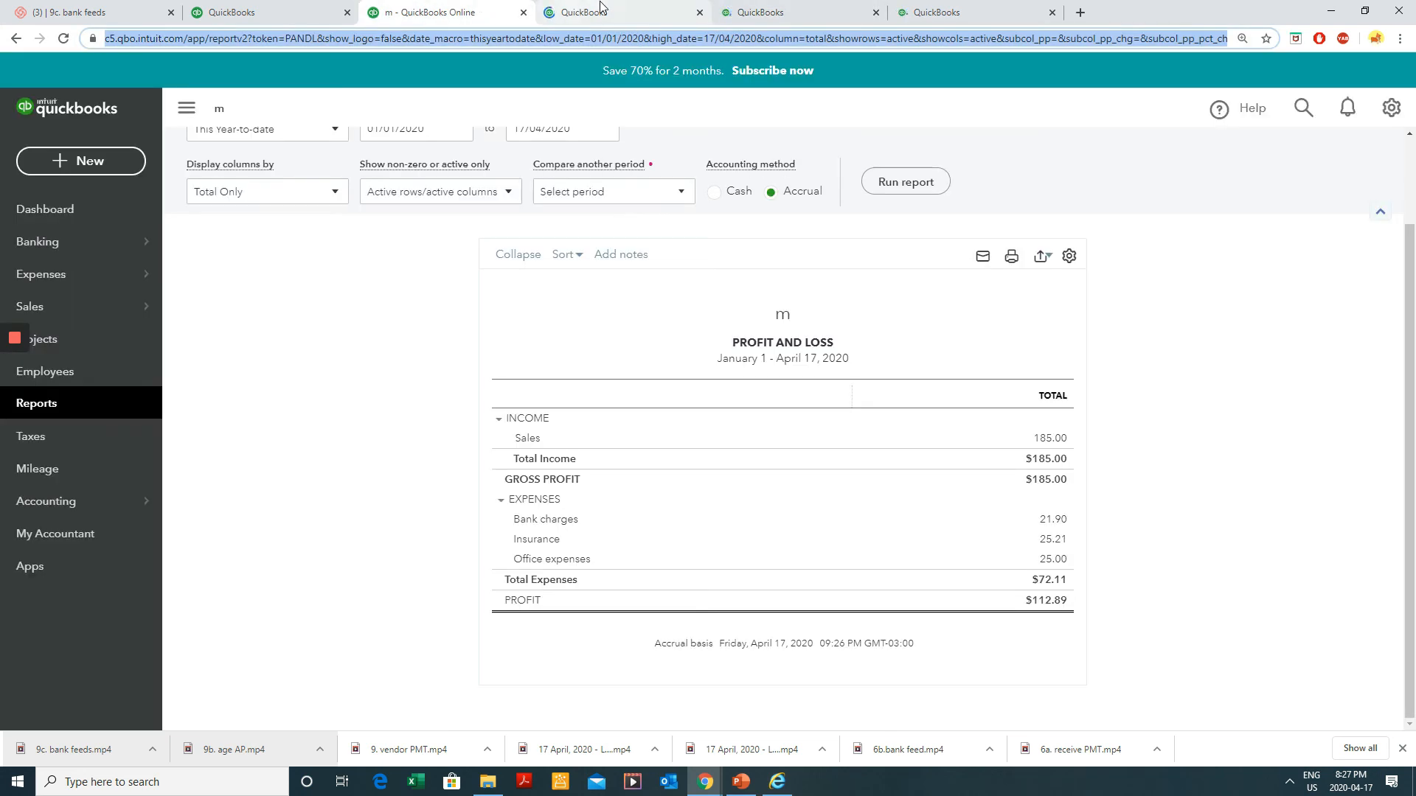
pyautogui.click(571, 7)
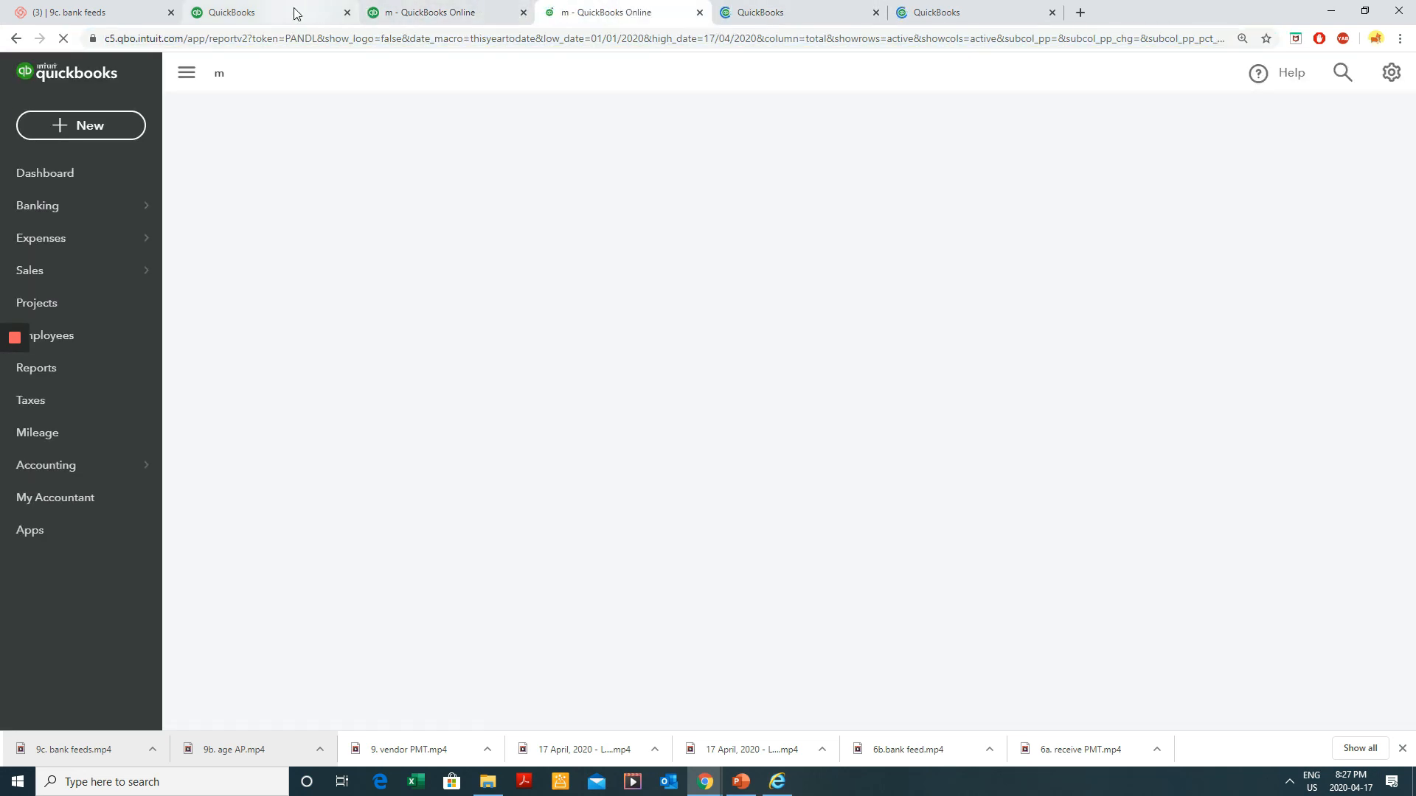
pyautogui.click(104, 177)
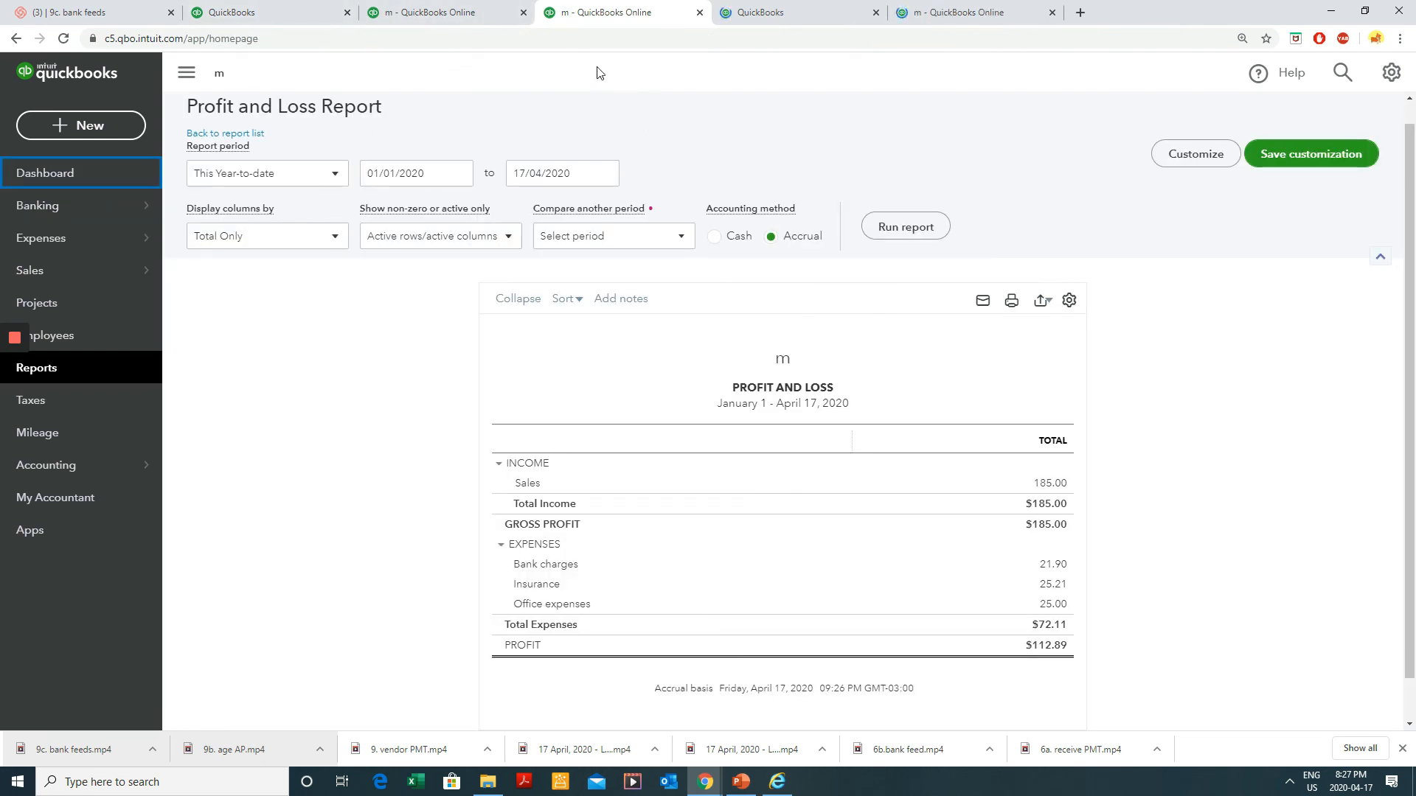
pyautogui.click(103, 179)
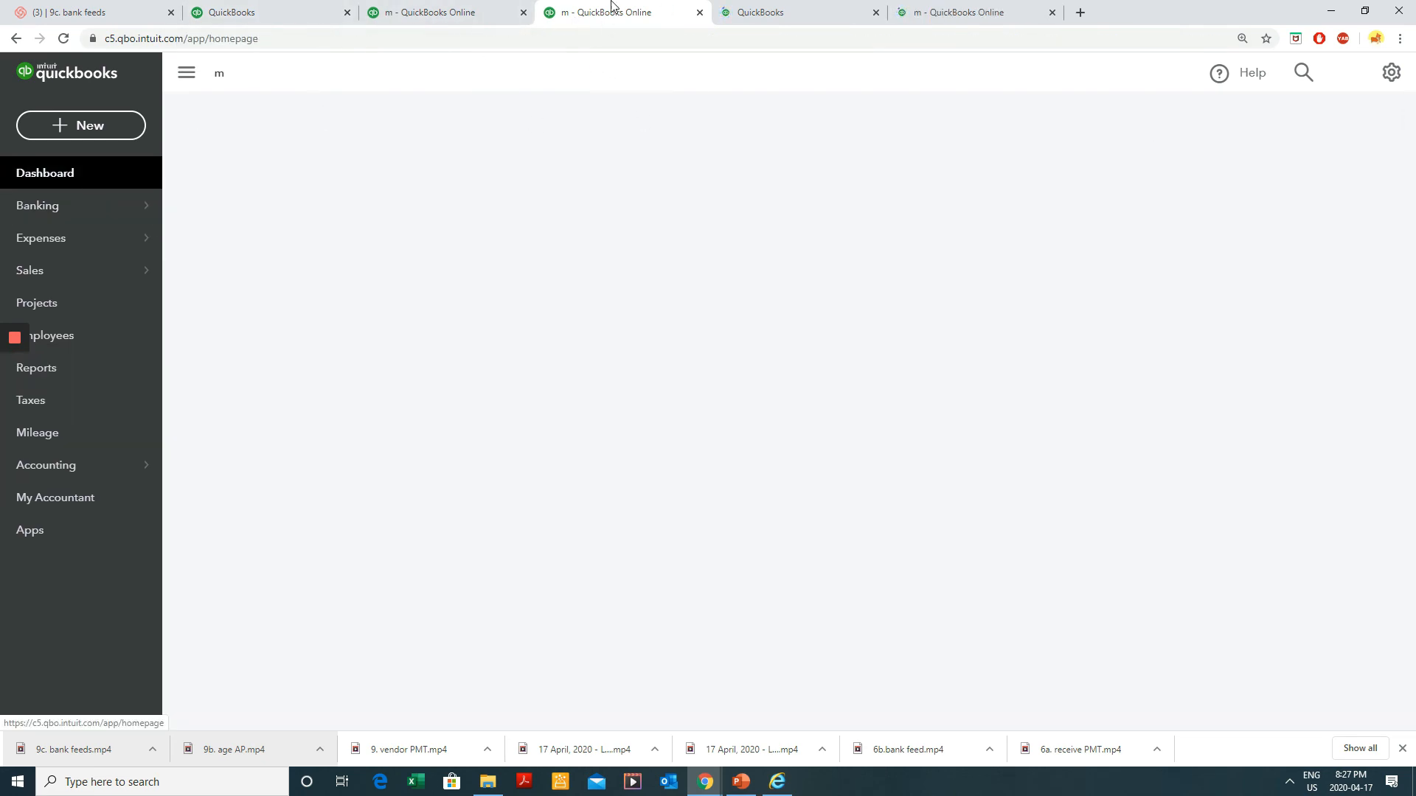
# - Arrange the Balance Sheet on the left half of the screen and the Profit and Loss tab as a separate window on the right half
pyautogui.click(332, 6)
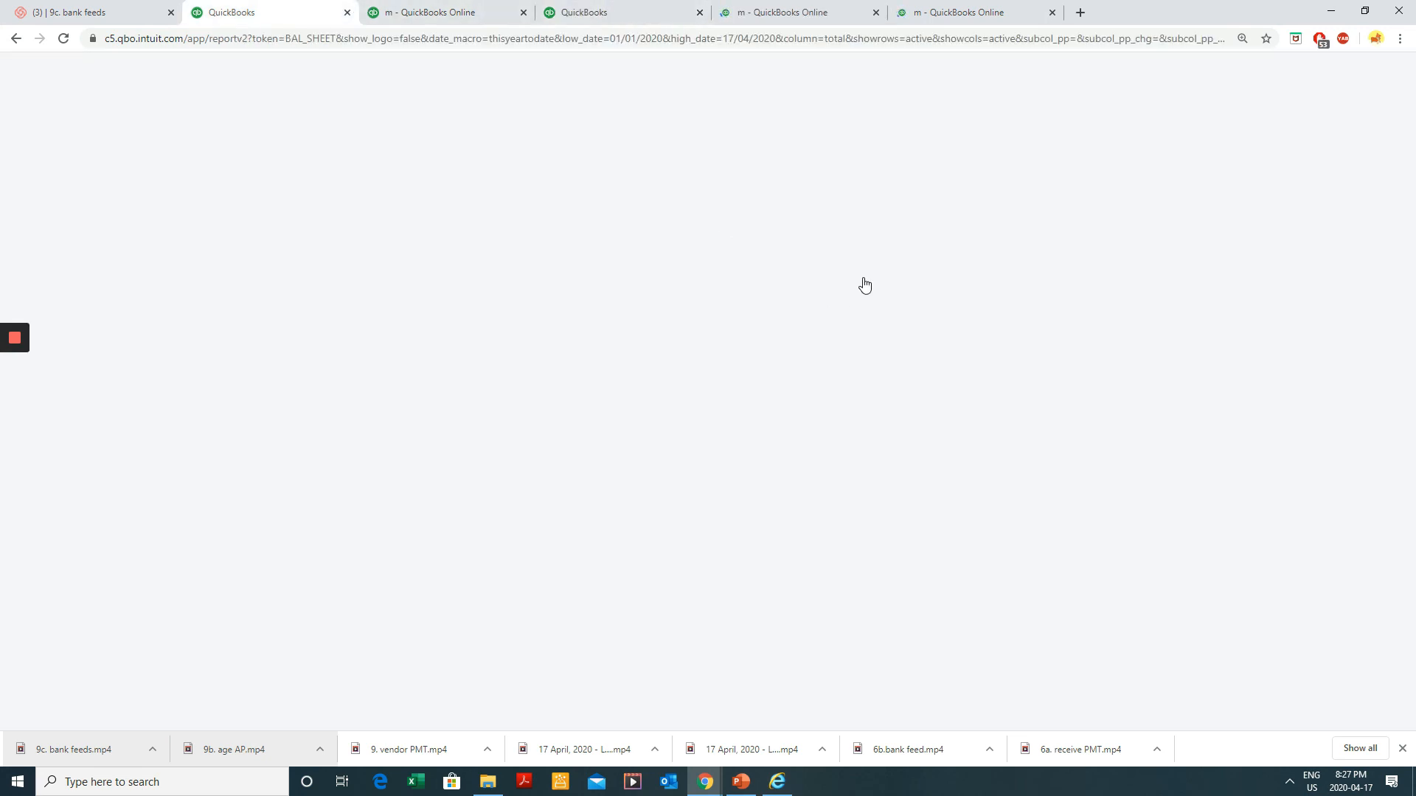
pyautogui.press('super+Left')
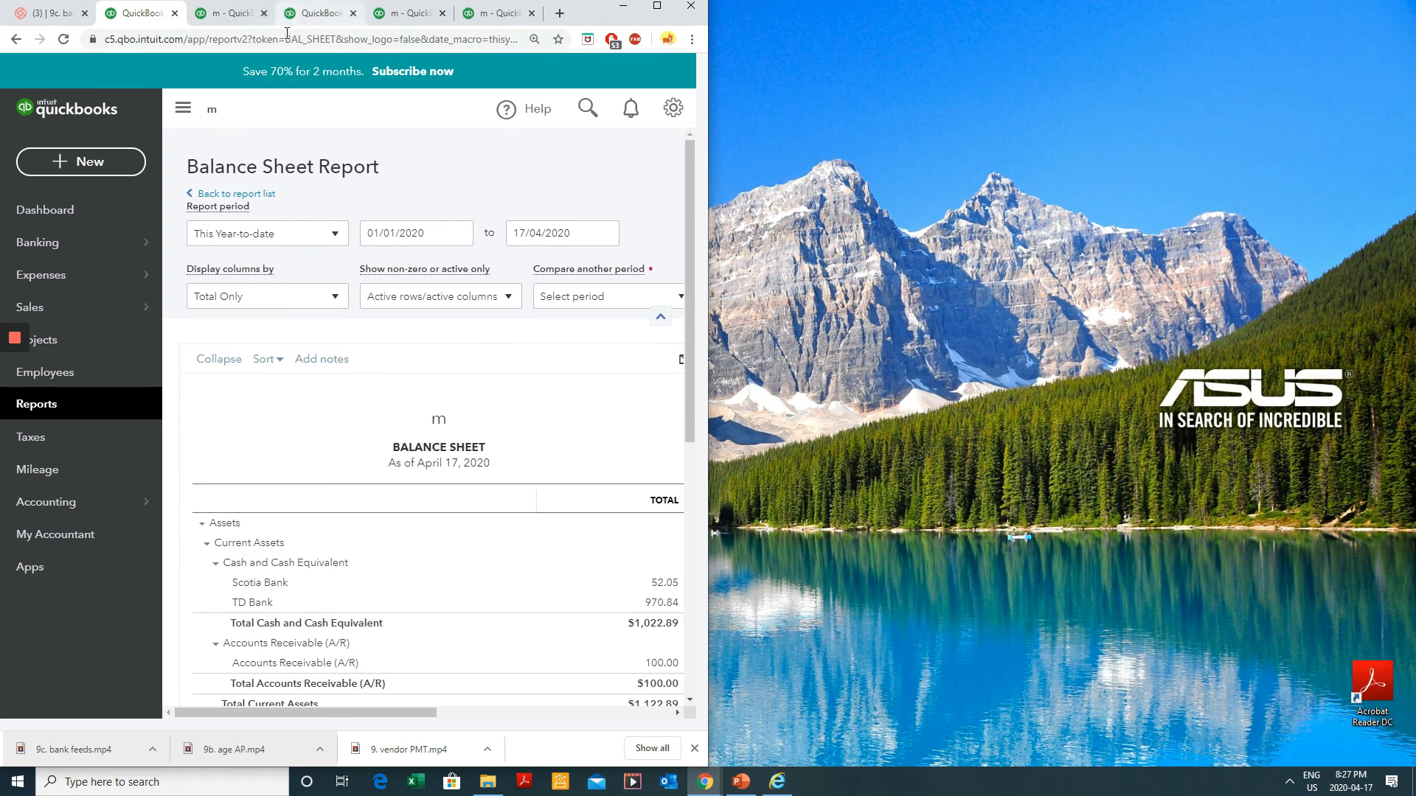
pyautogui.moveTo(226, 13); pyautogui.dragTo(1042, 97)
pyautogui.press('super+Right')
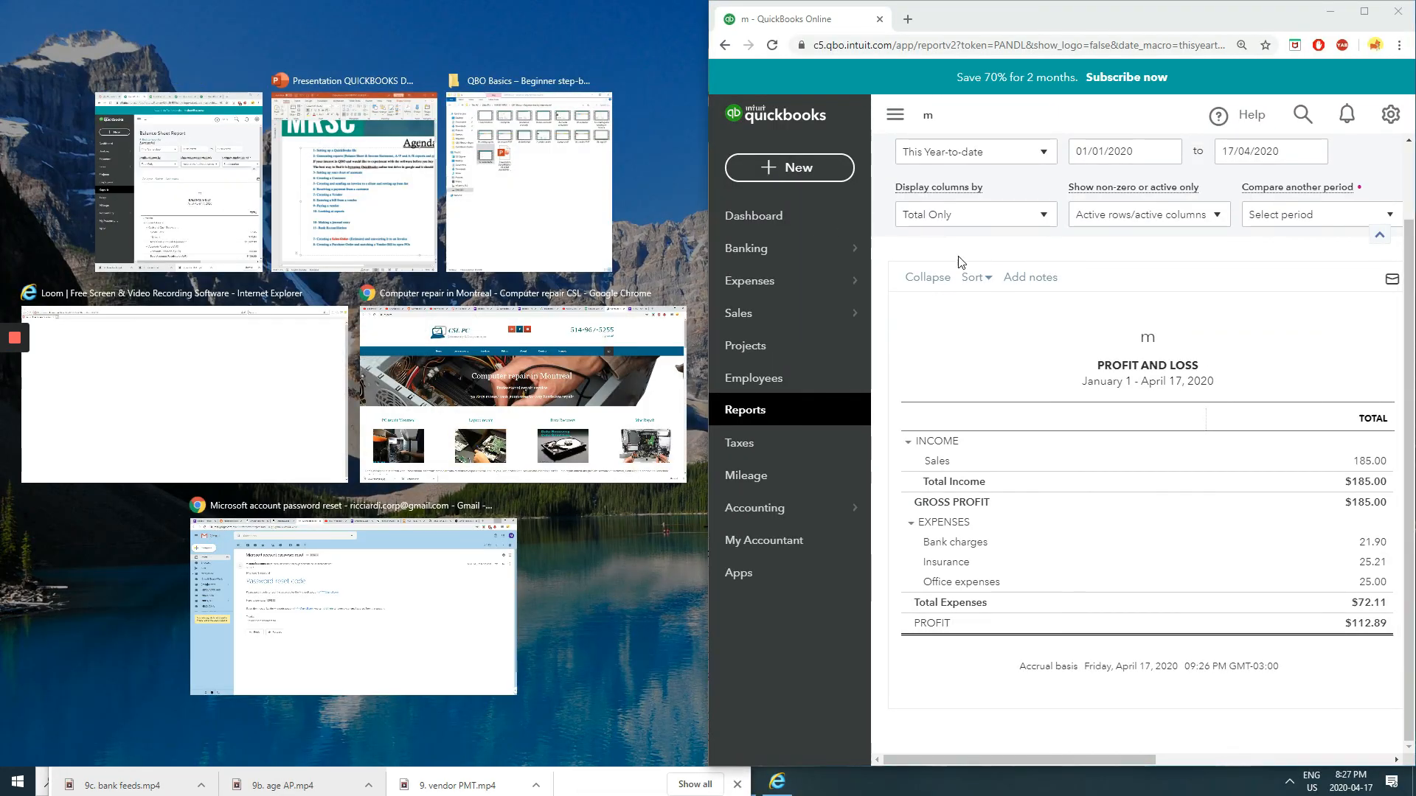
pyautogui.click(181, 177)
pyautogui.click(263, 463)
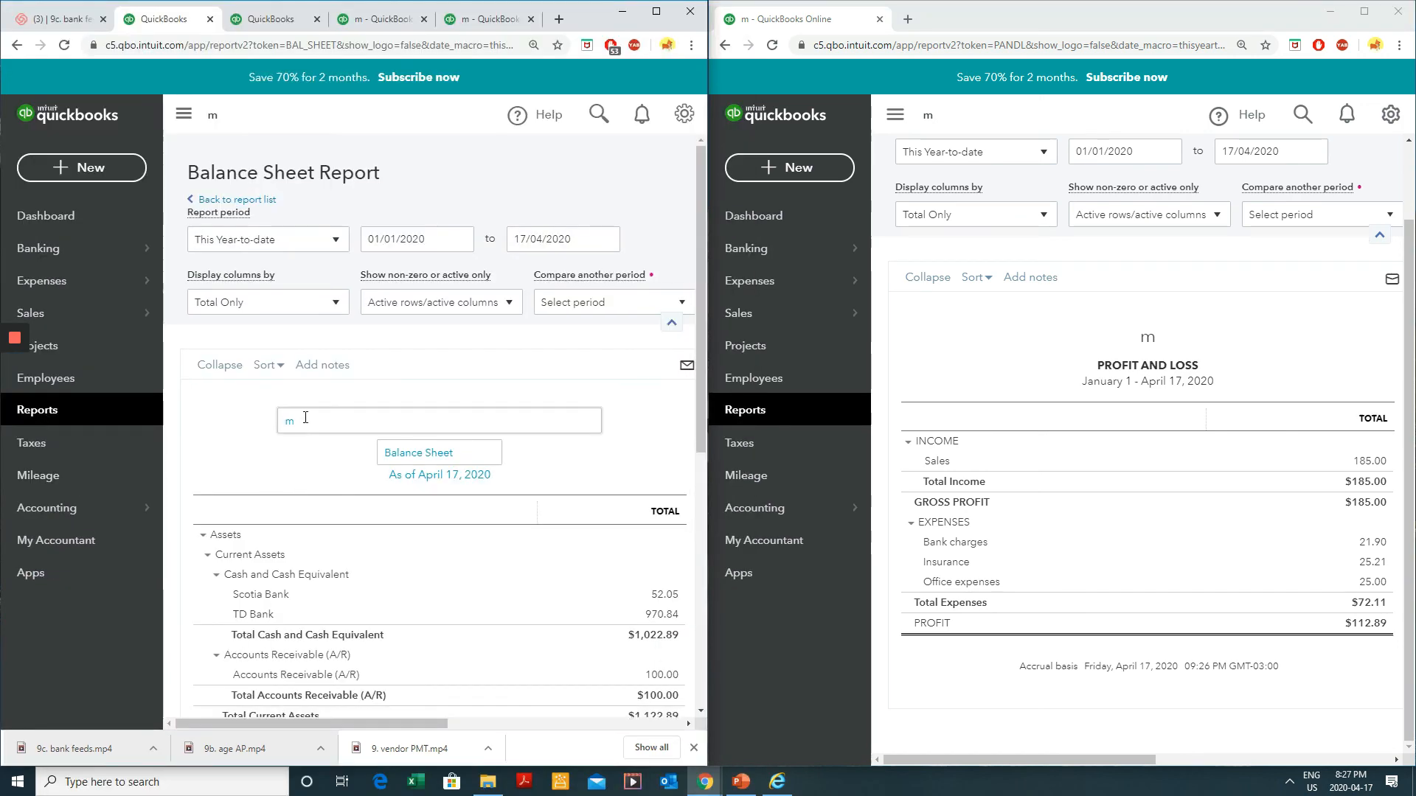
# - Compare the Balance Sheet's assets, liabilities and equity with the income, expenses and profit in the Profit and Loss report alongside it
pyautogui.scroll(-6, 303, 420)
pyautogui.scroll(3, 366, 709)
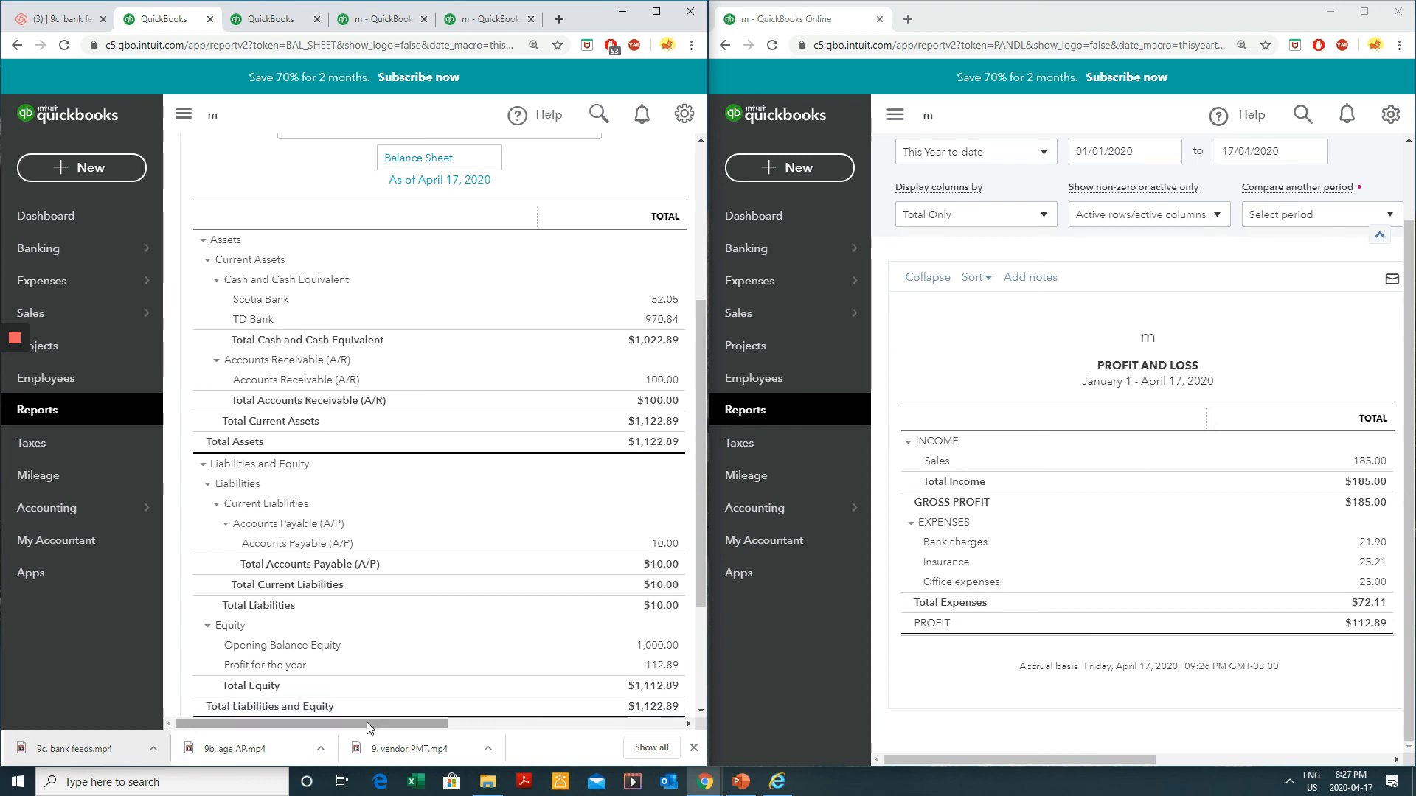
pyautogui.moveTo(366, 722)
pyautogui.mouseDown()
pyautogui.moveTo(413, 715)
pyautogui.moveTo(378, 714)
pyautogui.mouseUp()
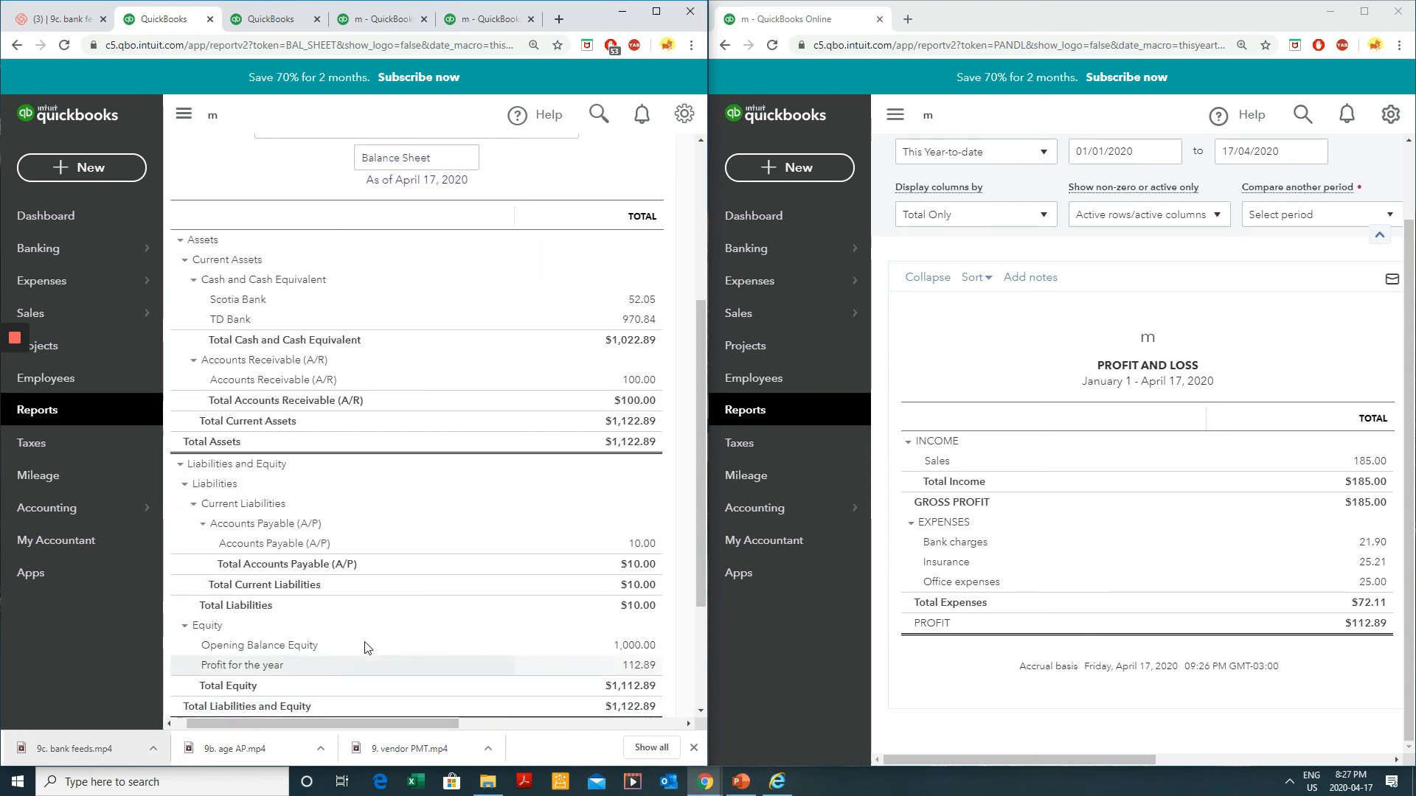
pyautogui.scroll(4, 402, 599)
pyautogui.scroll(-4, 402, 599)
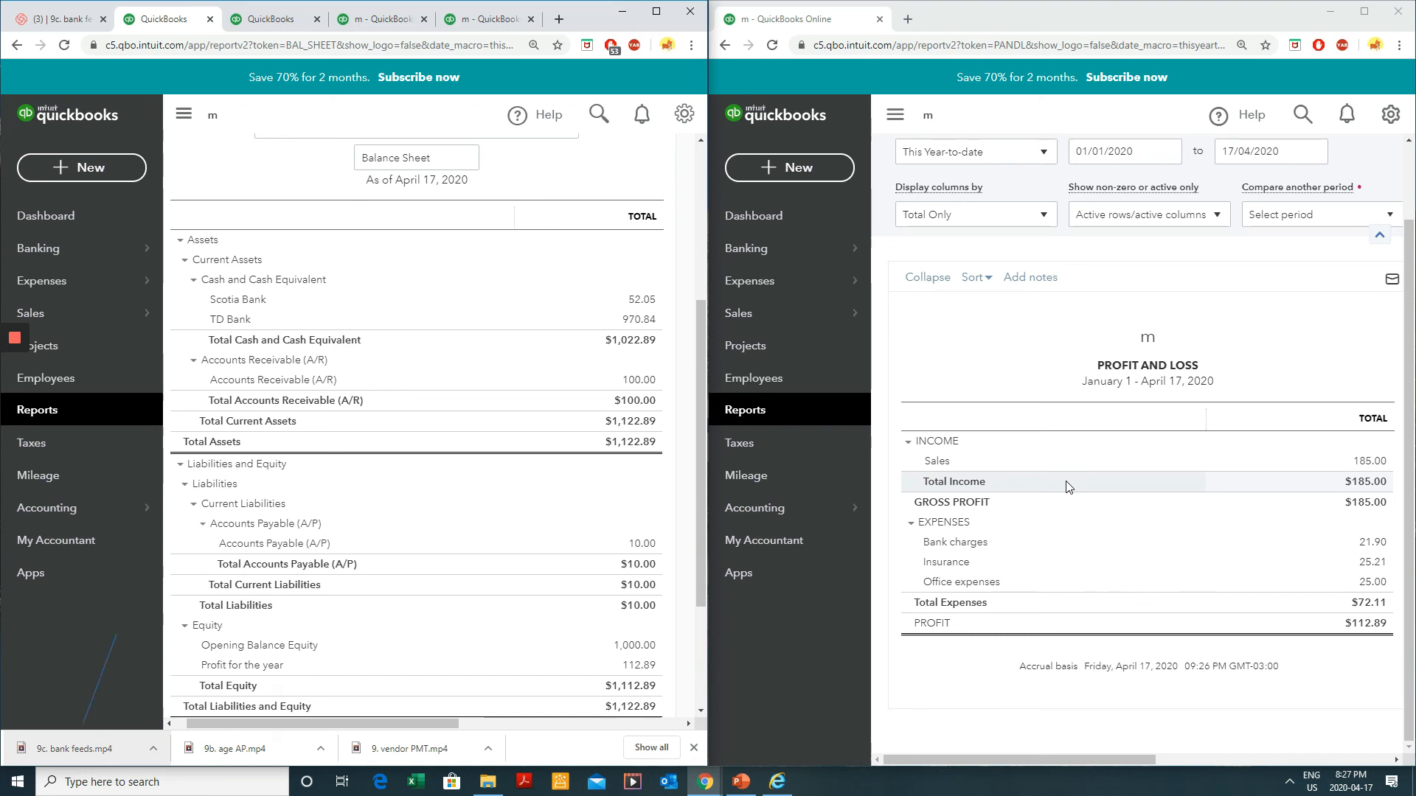
pyautogui.press('super+Left')
pyautogui.press('super+Left')
pyautogui.press('super+Left')
pyautogui.press('super+Left')
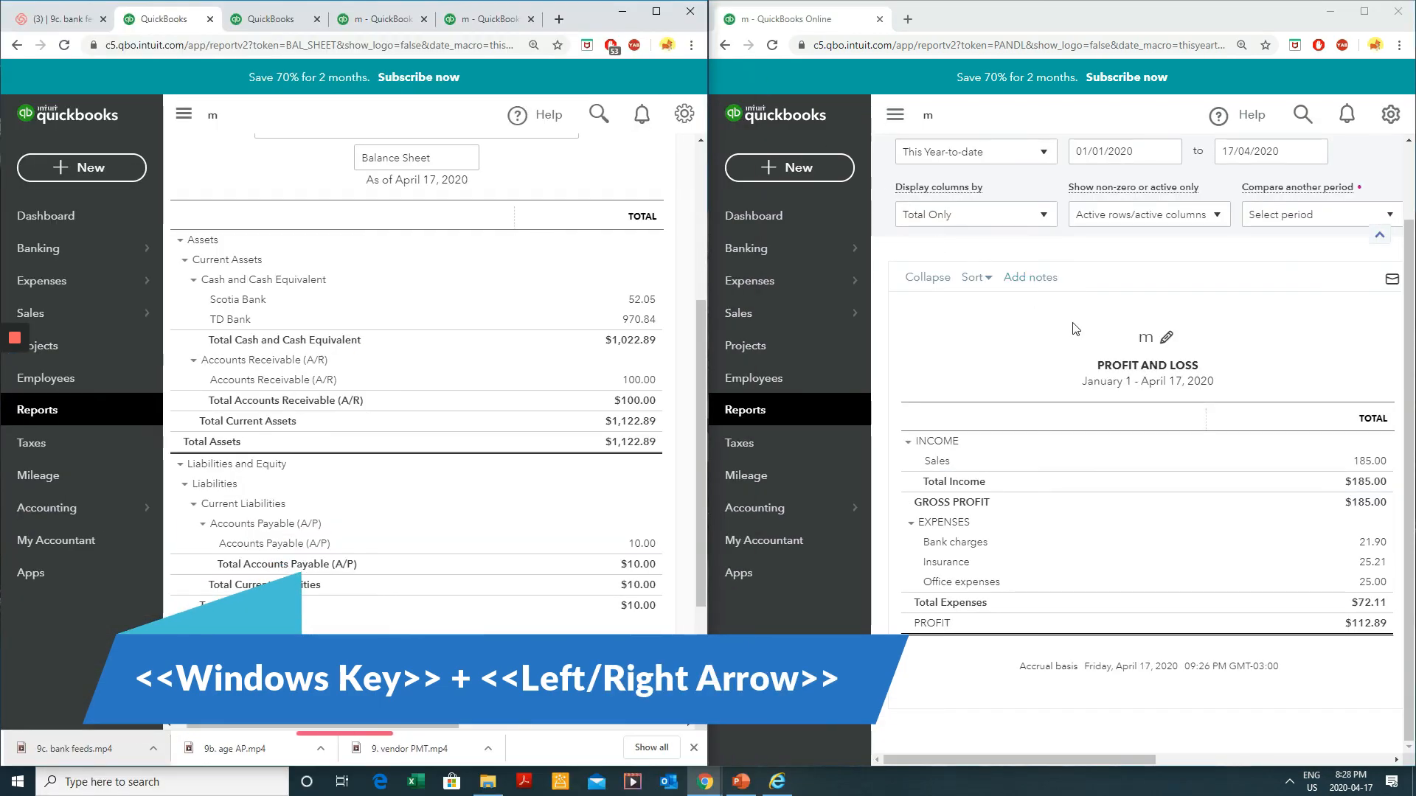
pyautogui.scroll(2, 1074, 328)
pyautogui.scroll(-2, 1074, 328)
pyautogui.scroll(4, 269, 176)
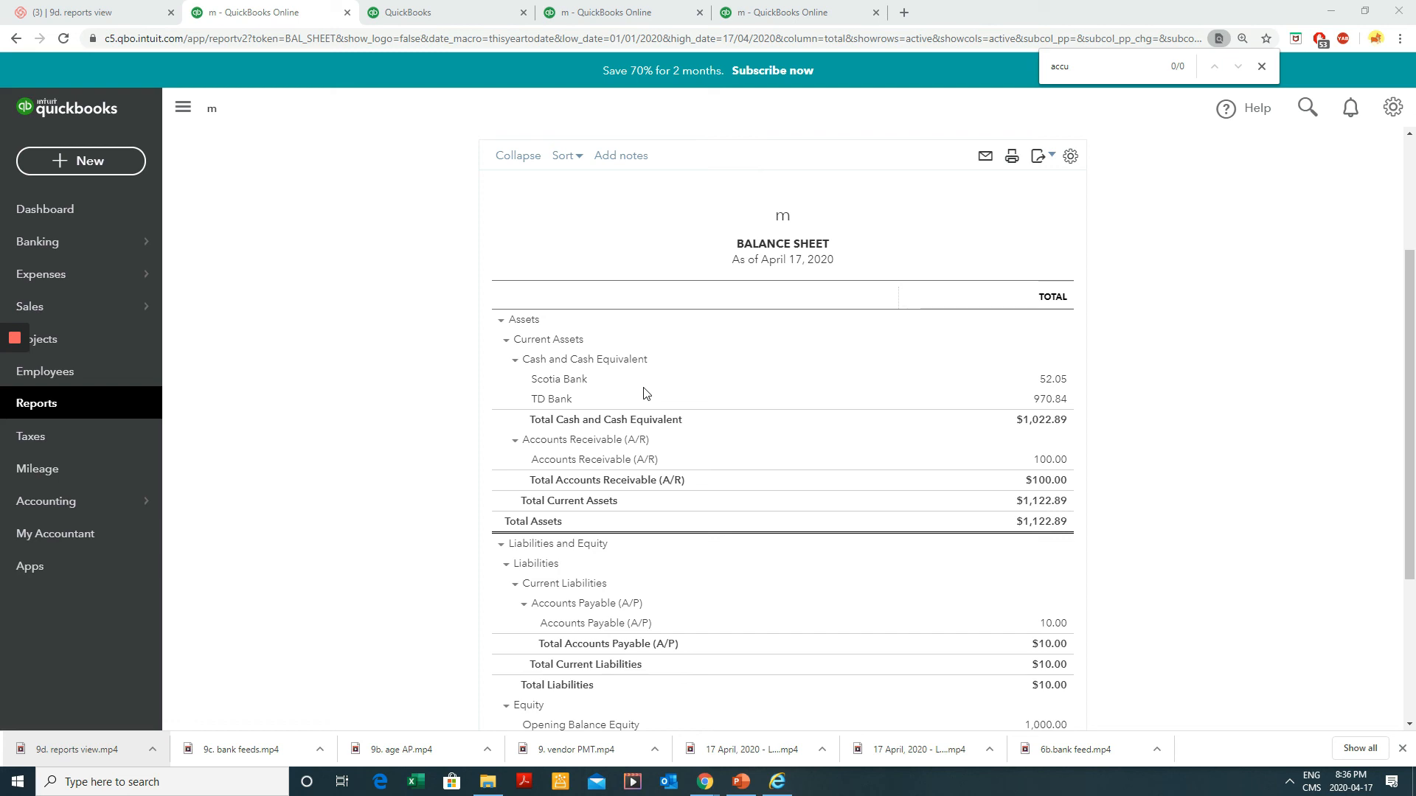
# - Start a new journal entry dated 30/04/2020, keeping journal number 1
pyautogui.click(59, 159)
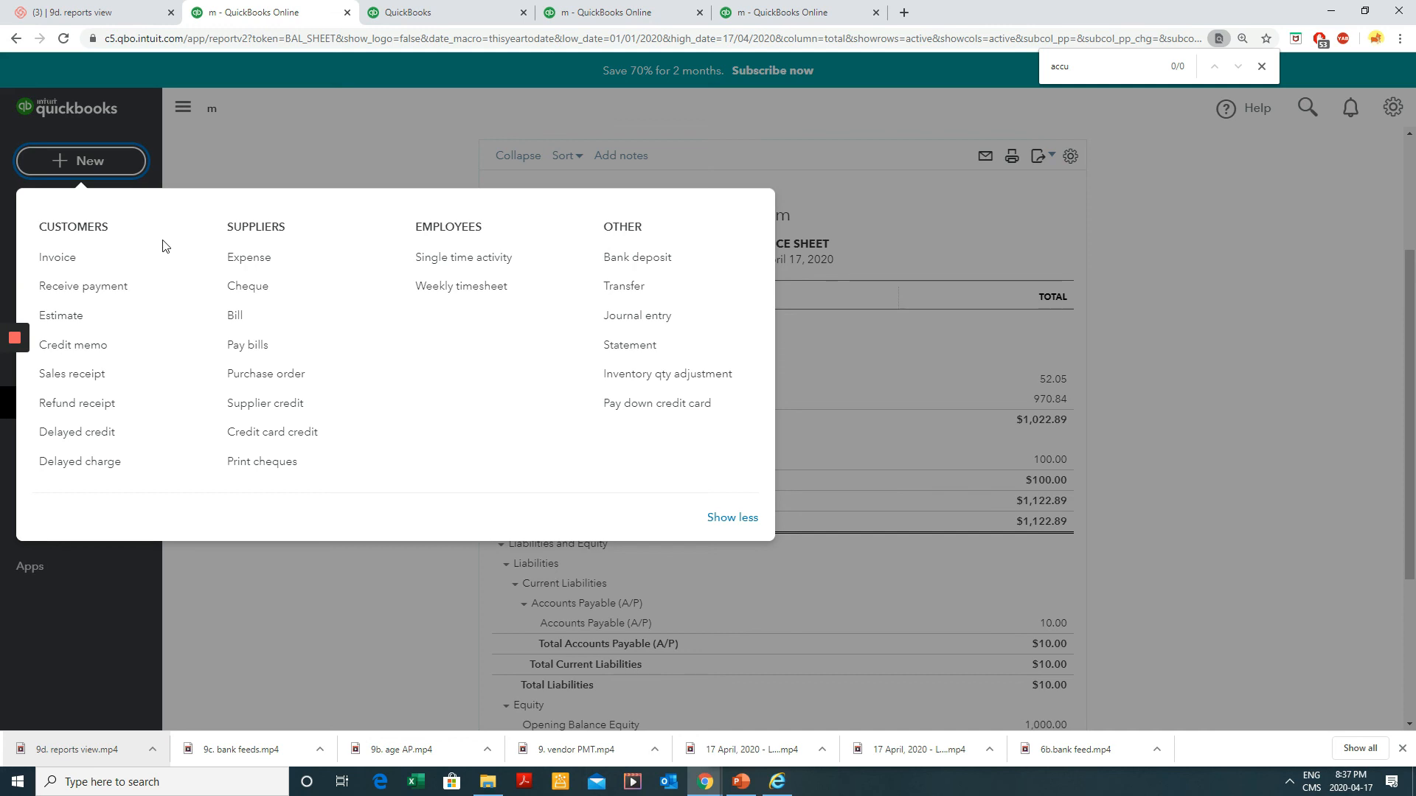
pyautogui.click(639, 315)
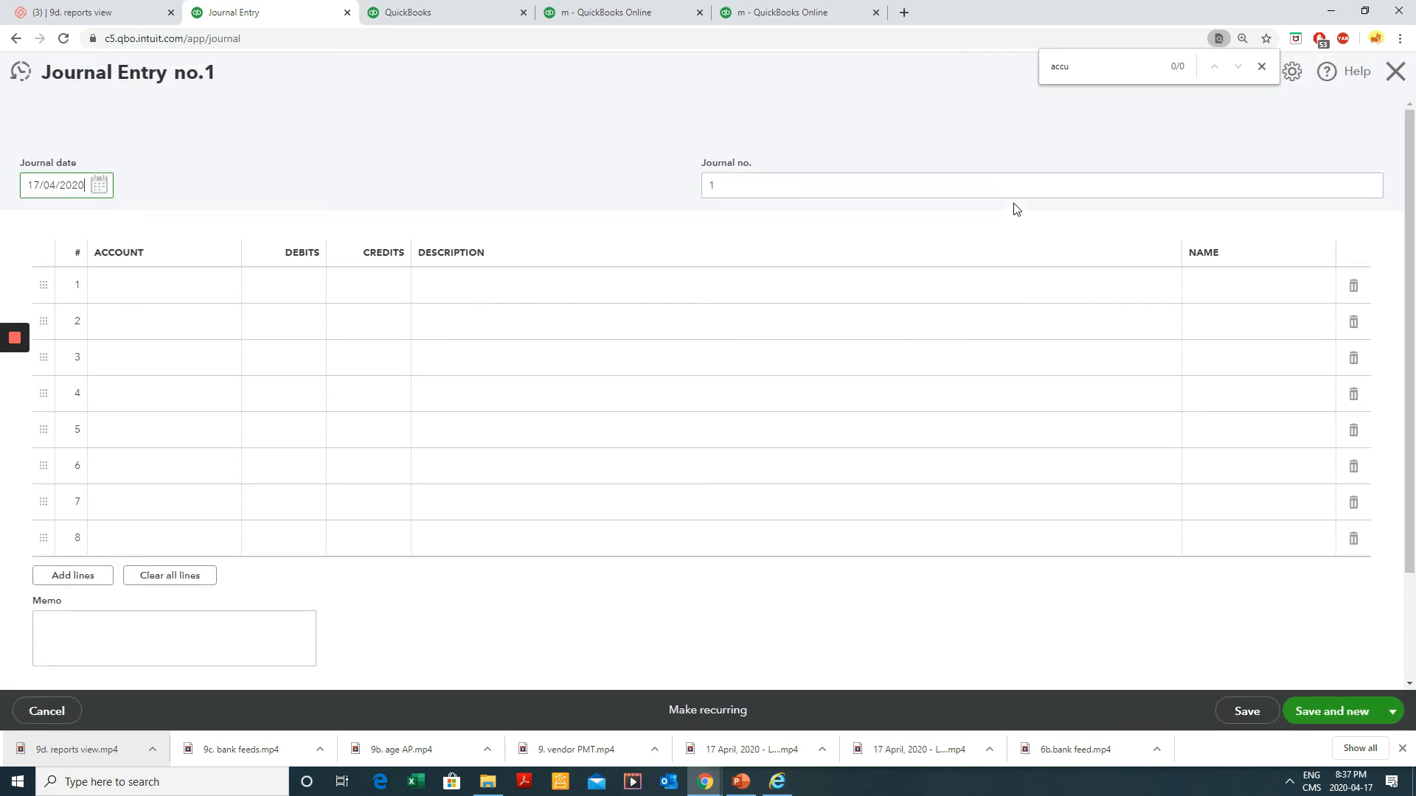
pyautogui.click(99, 186)
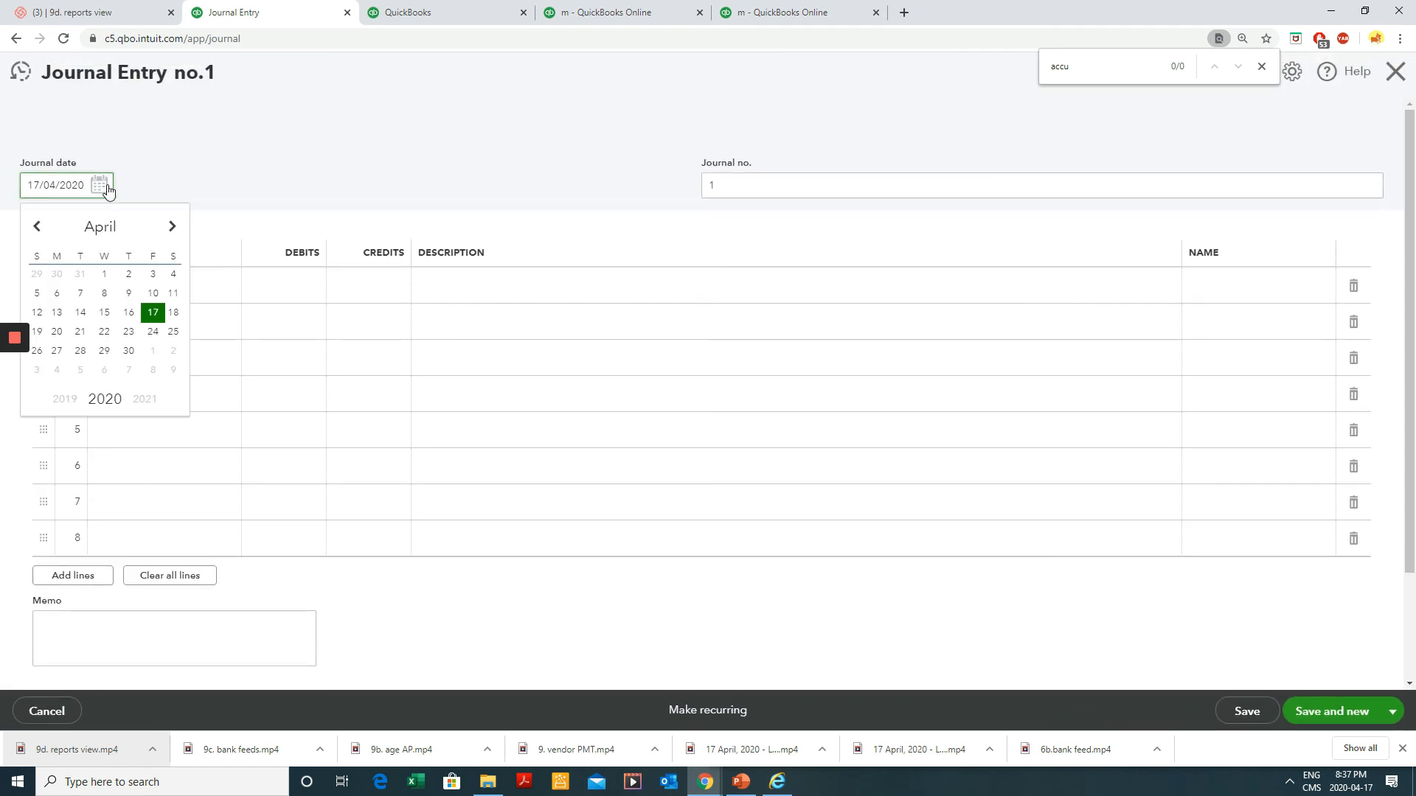
pyautogui.click(128, 351)
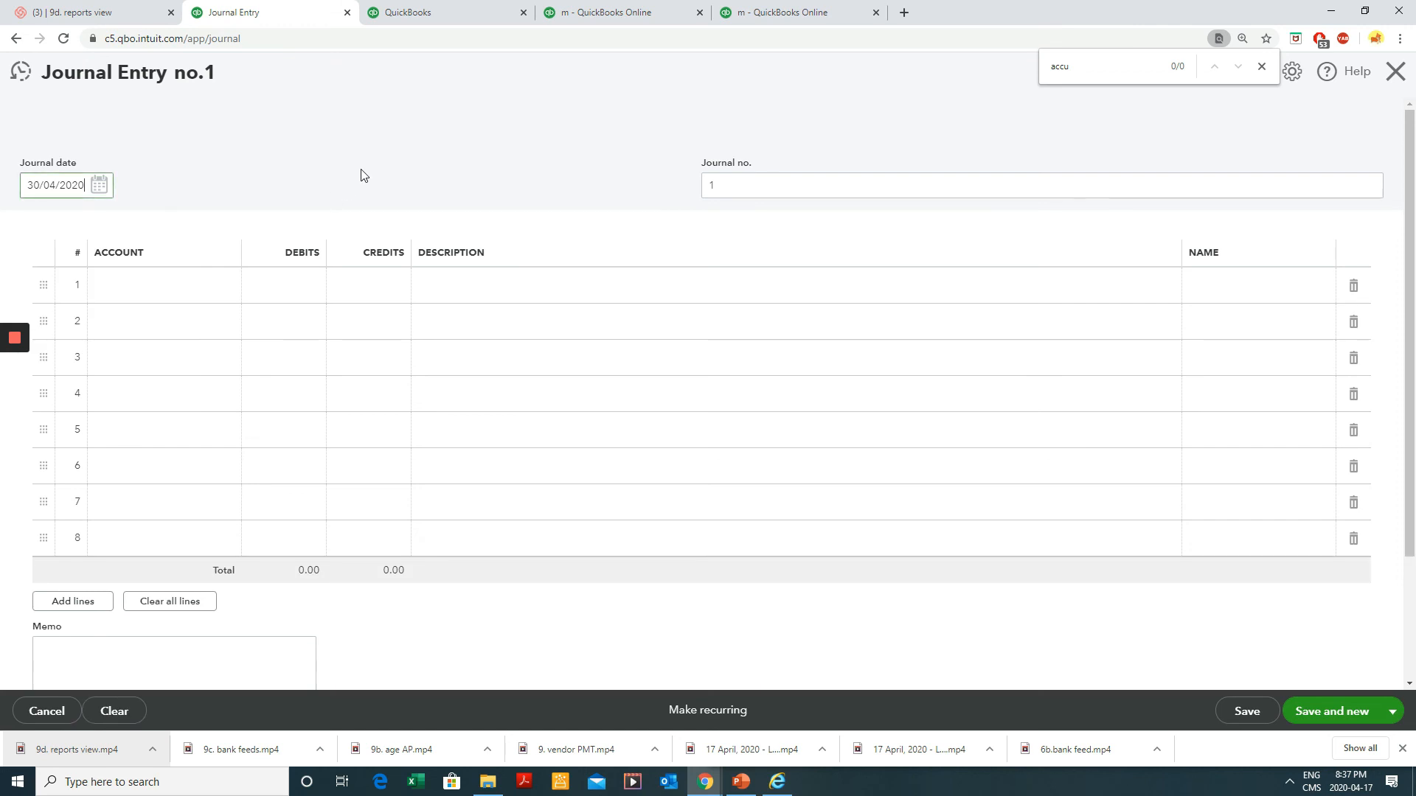
pyautogui.click(801, 187)
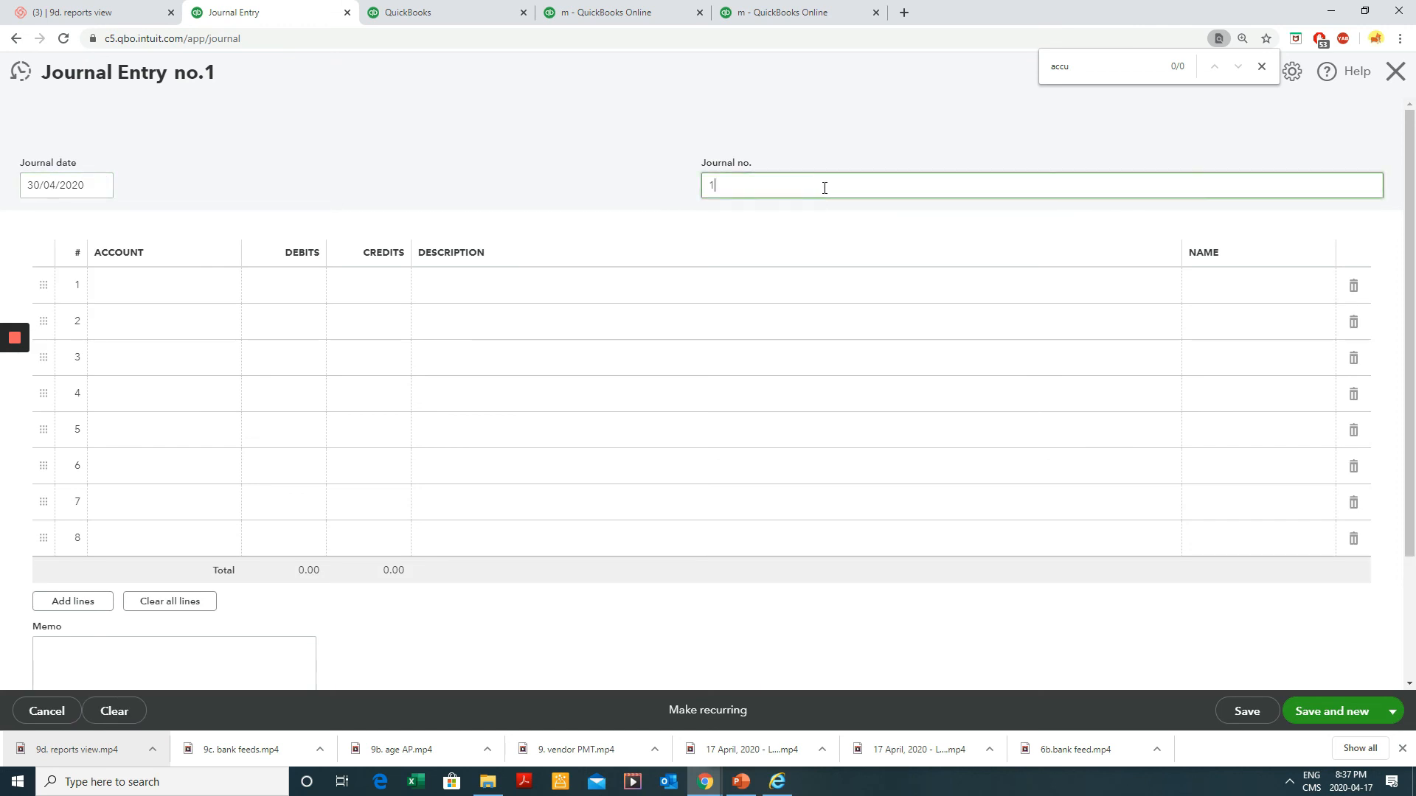
# - On the first journal line, debit Travel 100.00 with the description "to reclass $100 that was entered by error in meals"
pyautogui.click(164, 290)
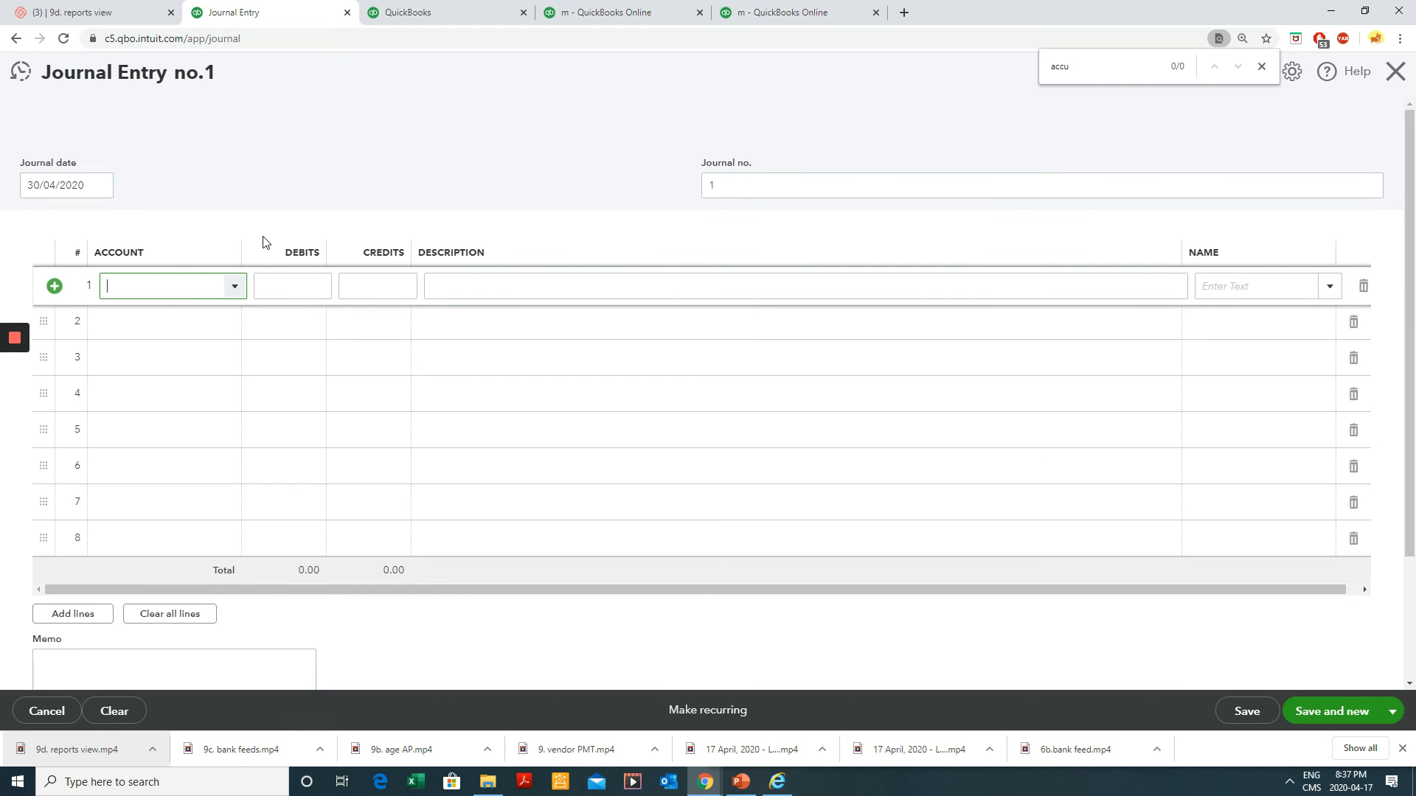
pyautogui.write('avel')
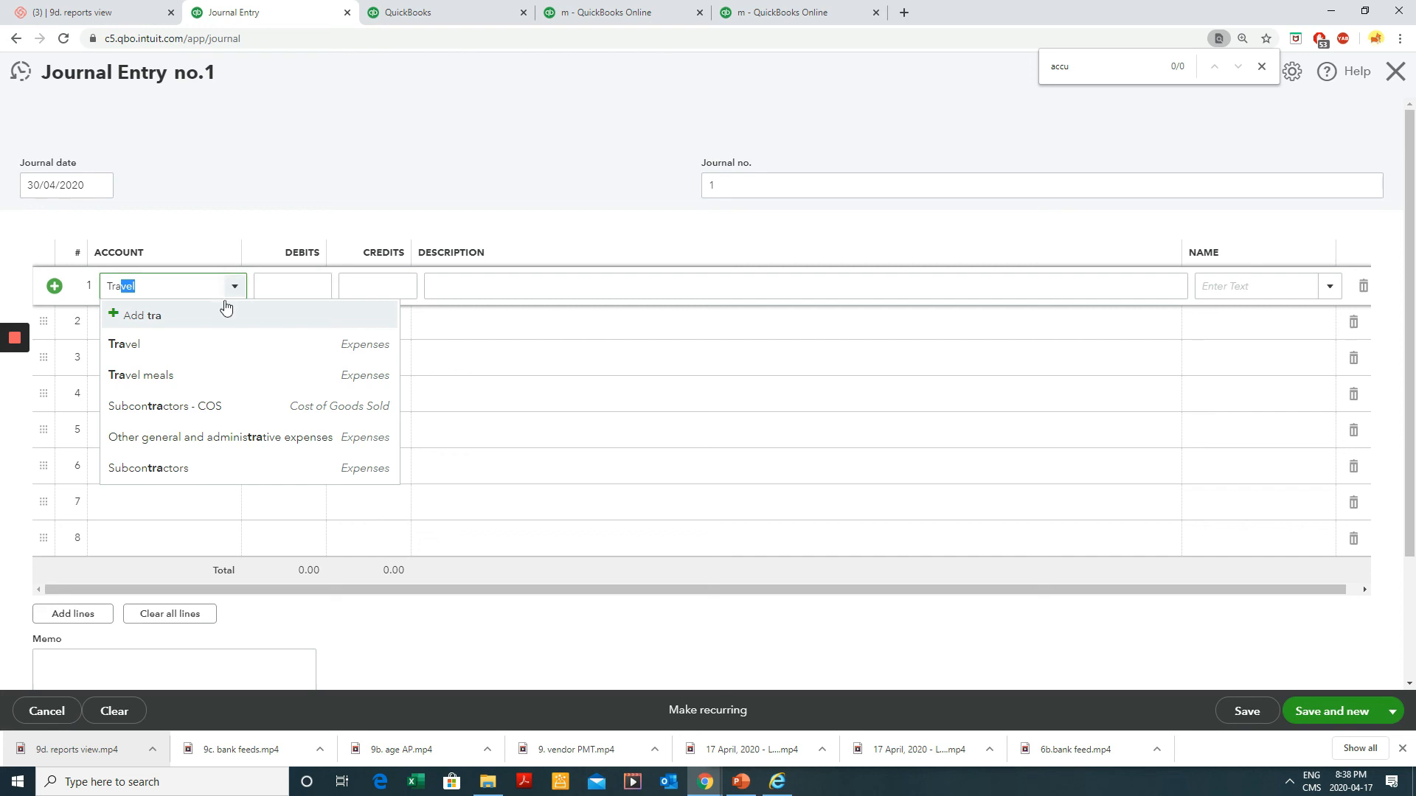
pyautogui.click(236, 344)
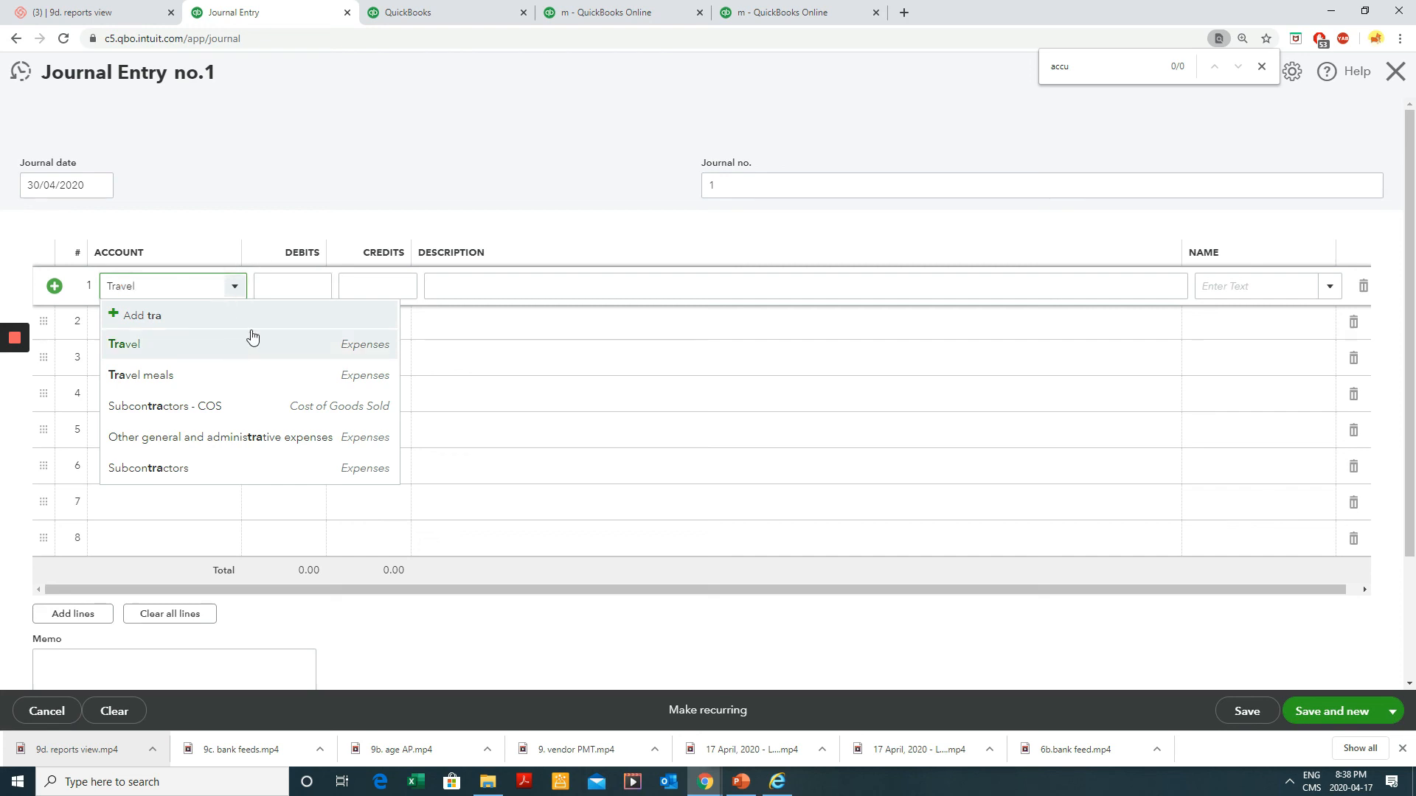
pyautogui.click(308, 285)
pyautogui.write('100')
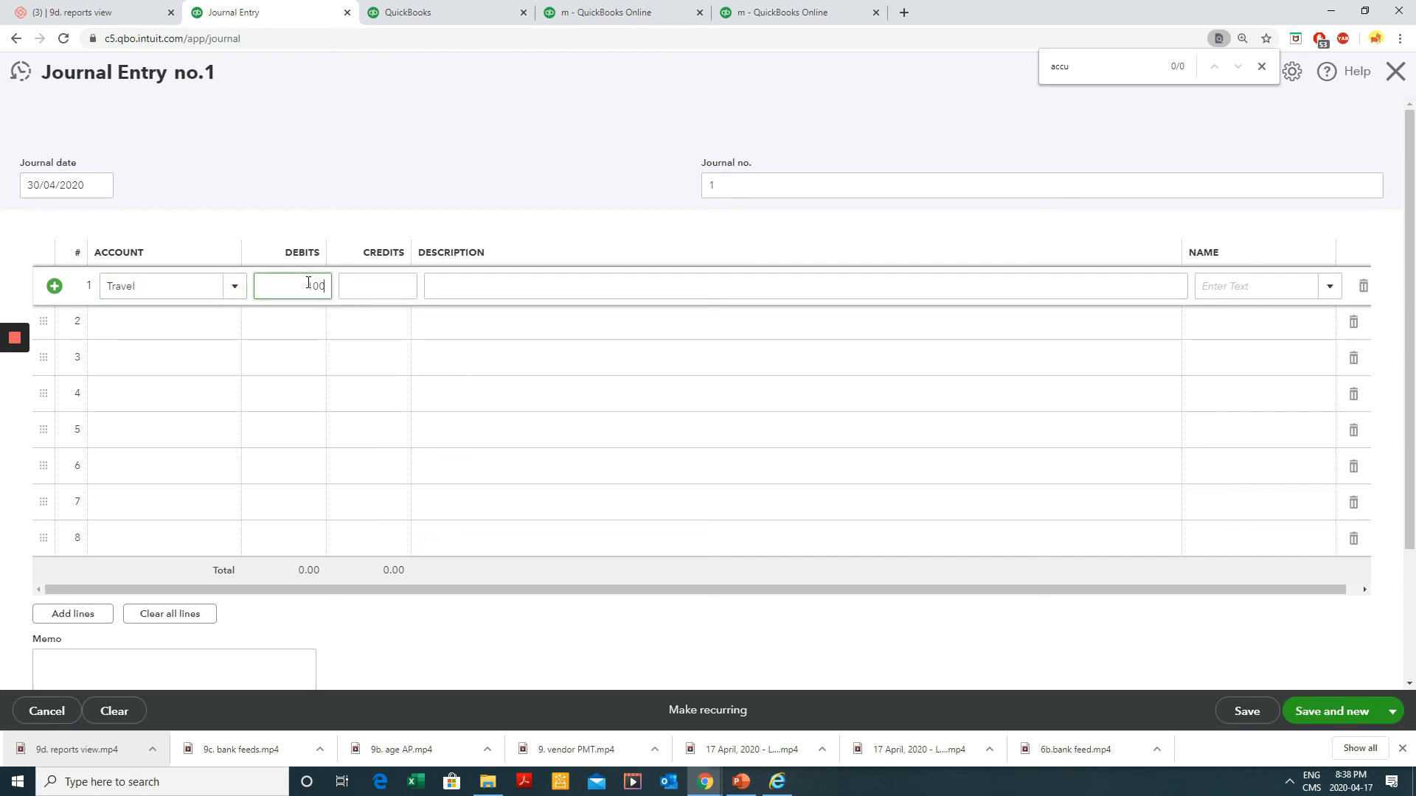
pyautogui.press('Tab')
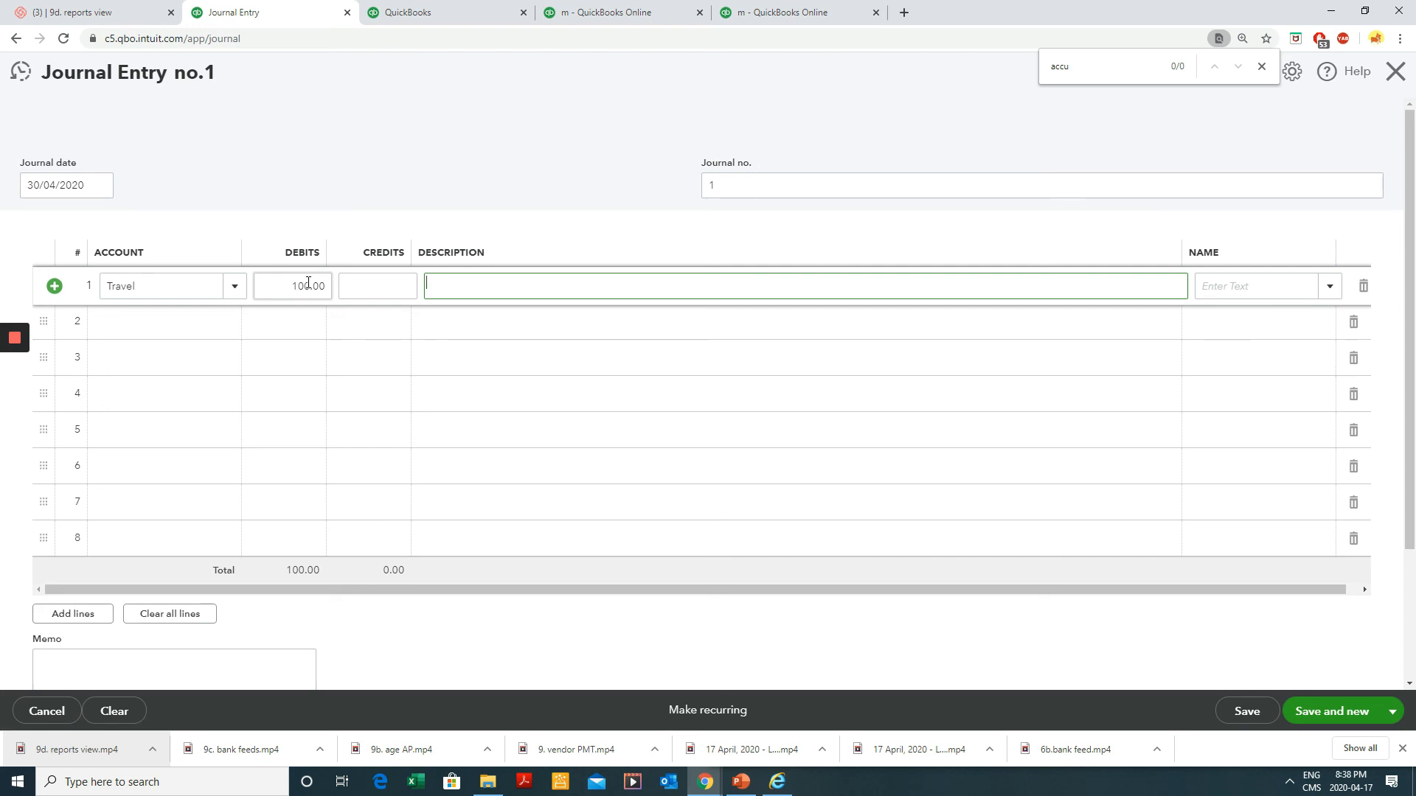
pyautogui.write('to reclass $100 that was entered by error in ')
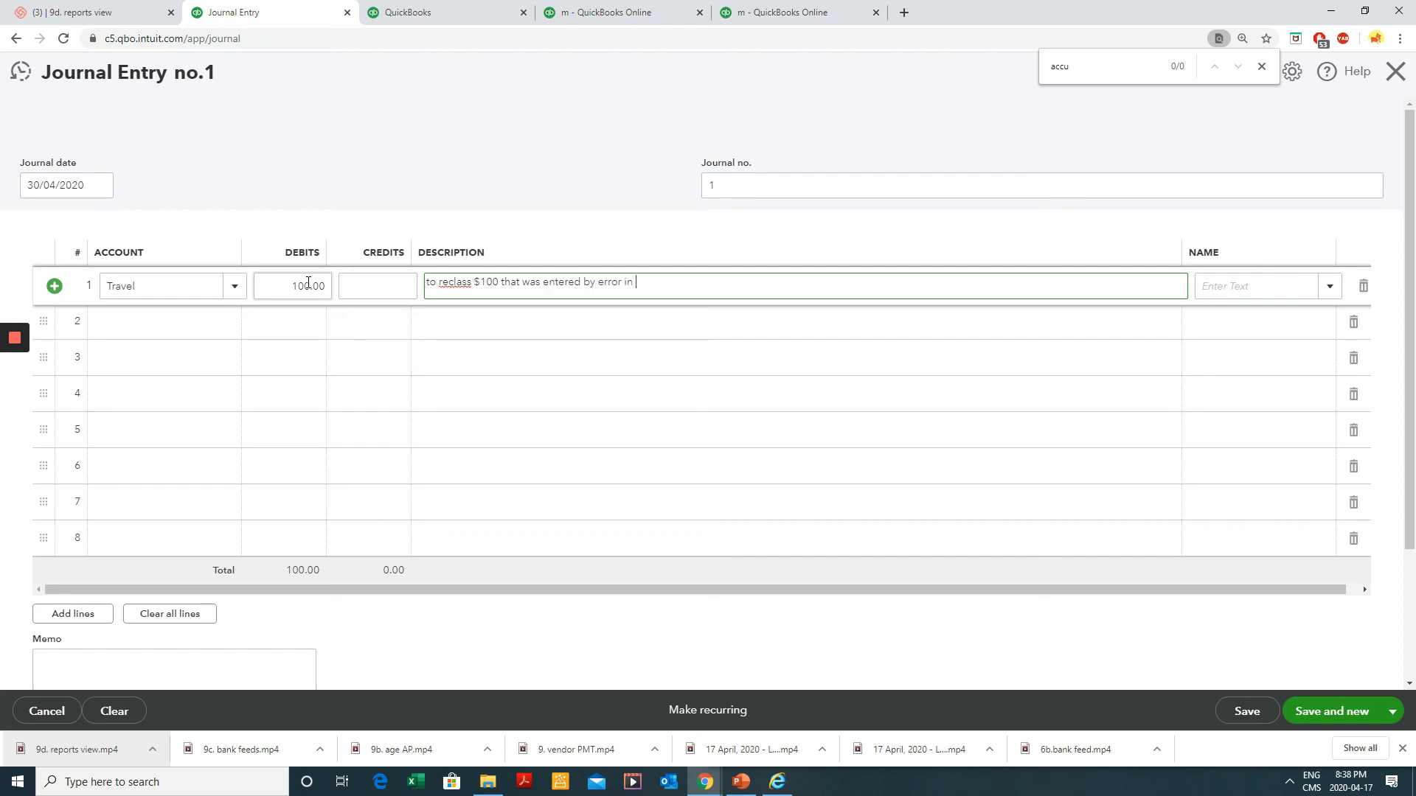
pyautogui.write('meals')
pyautogui.moveTo(756, 281); pyautogui.dragTo(276, 266)
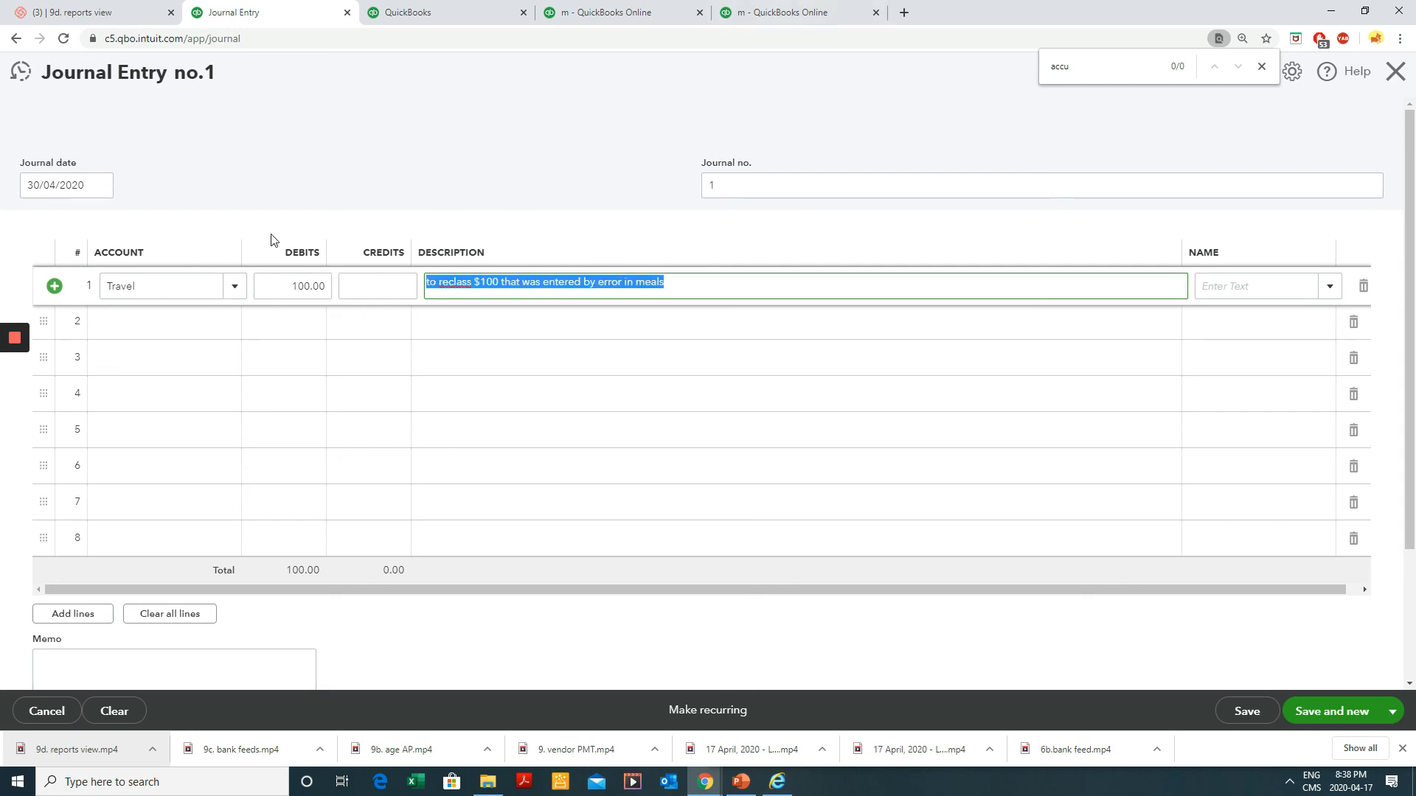
# - On the second journal line, assign the 100.00 credit to the Meals and entertainment account
pyautogui.click(155, 322)
pyautogui.write('m')
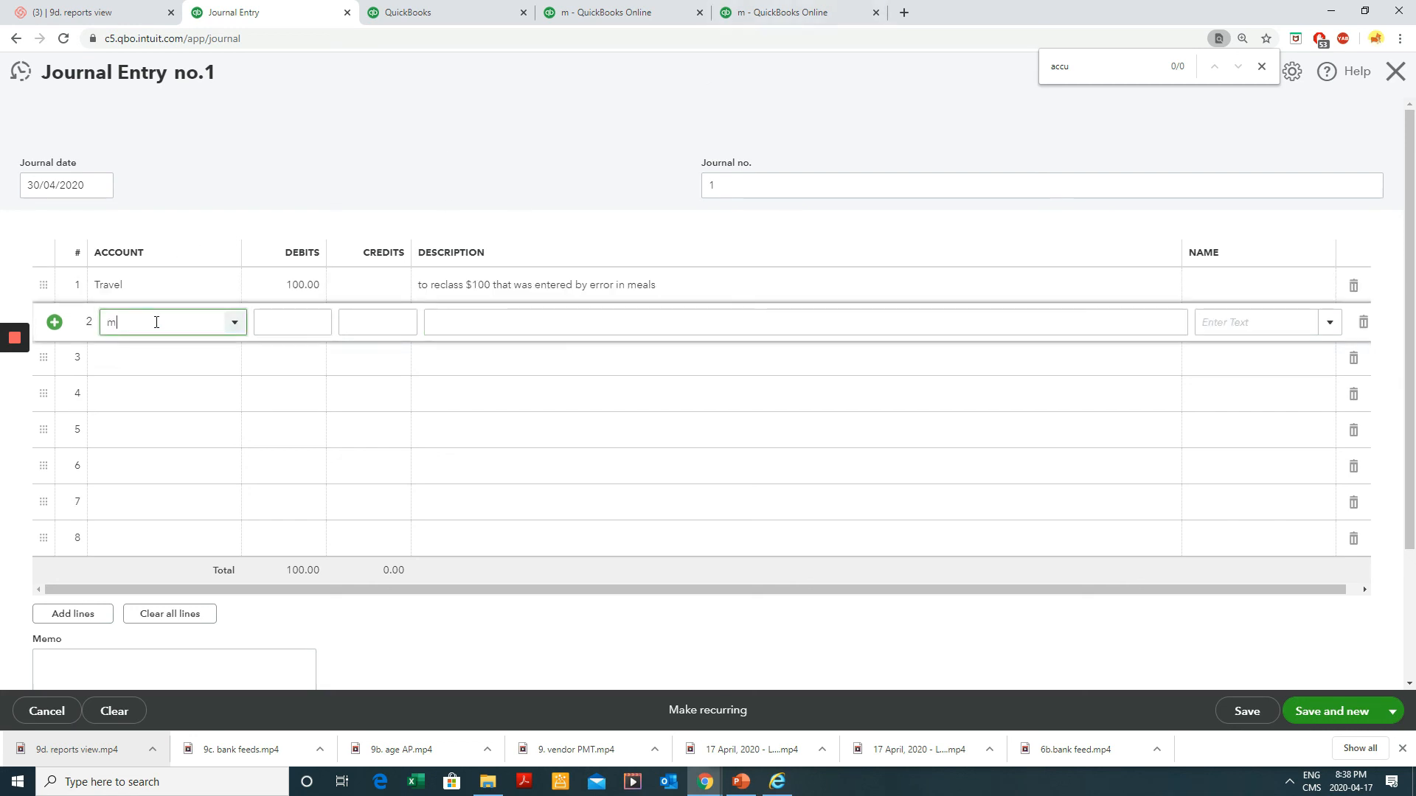
pyautogui.write('eal')
pyautogui.click(197, 383)
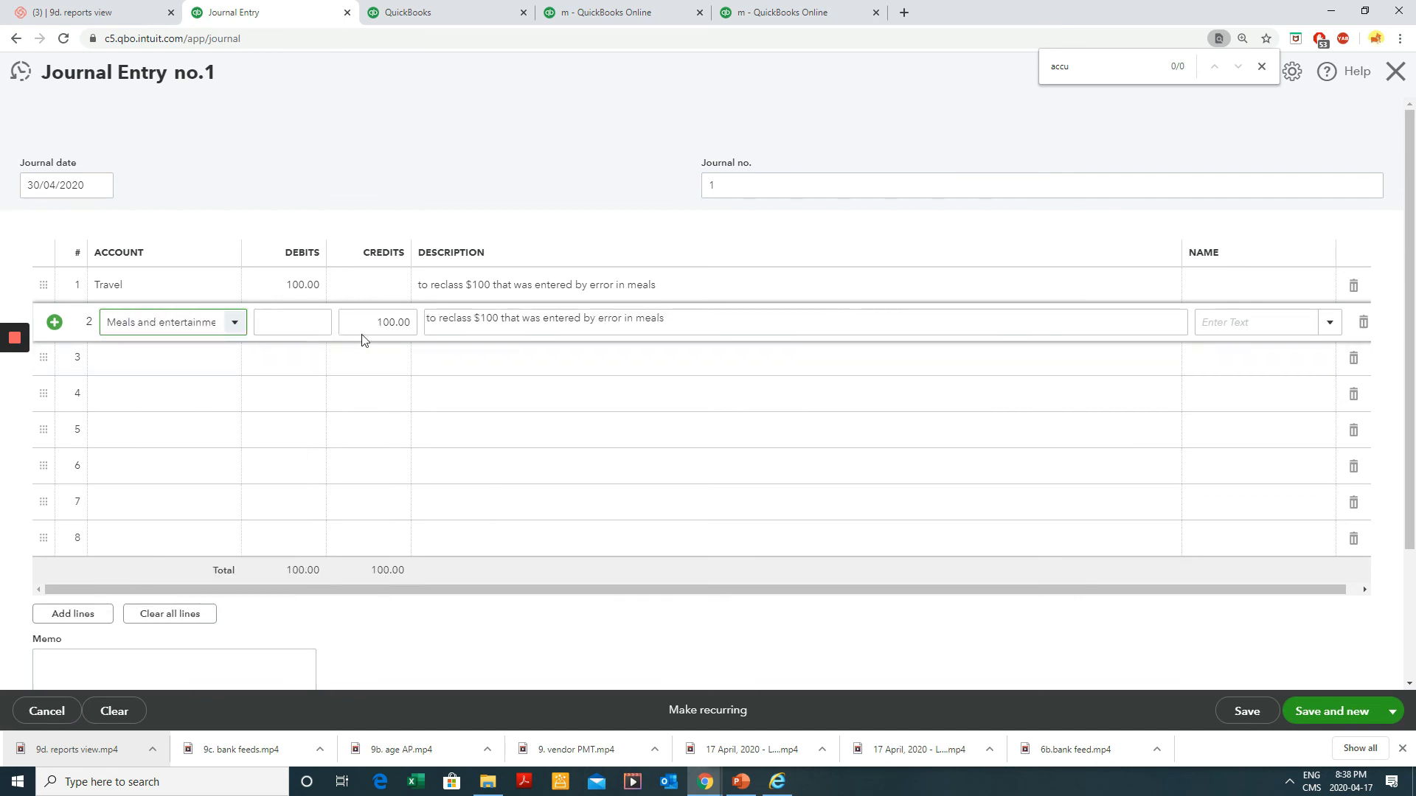
pyautogui.click(737, 292)
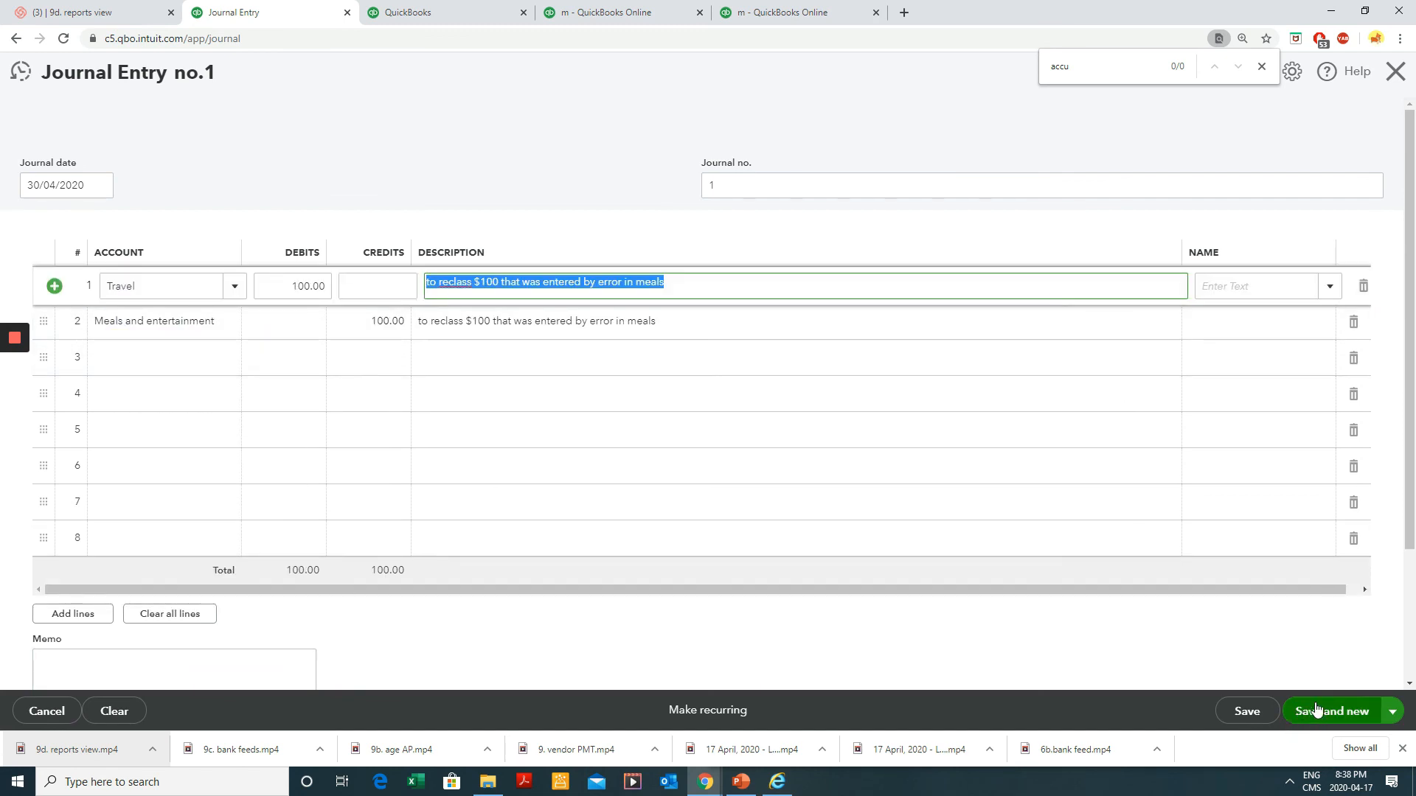
# - Save and close the journal entry that reclassifies 100.00 from Meals and entertainment to Travel
pyautogui.click(1393, 711)
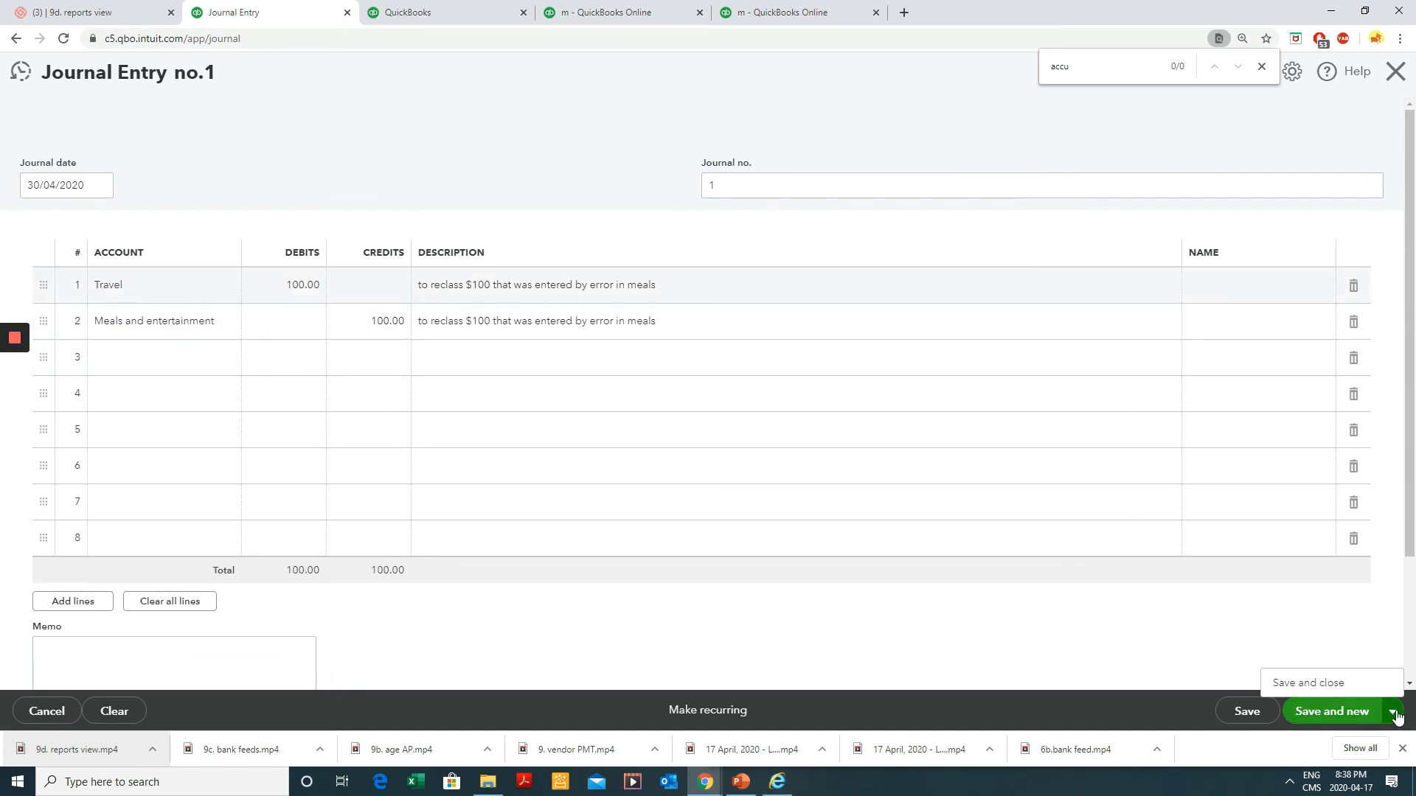
pyautogui.click(1329, 690)
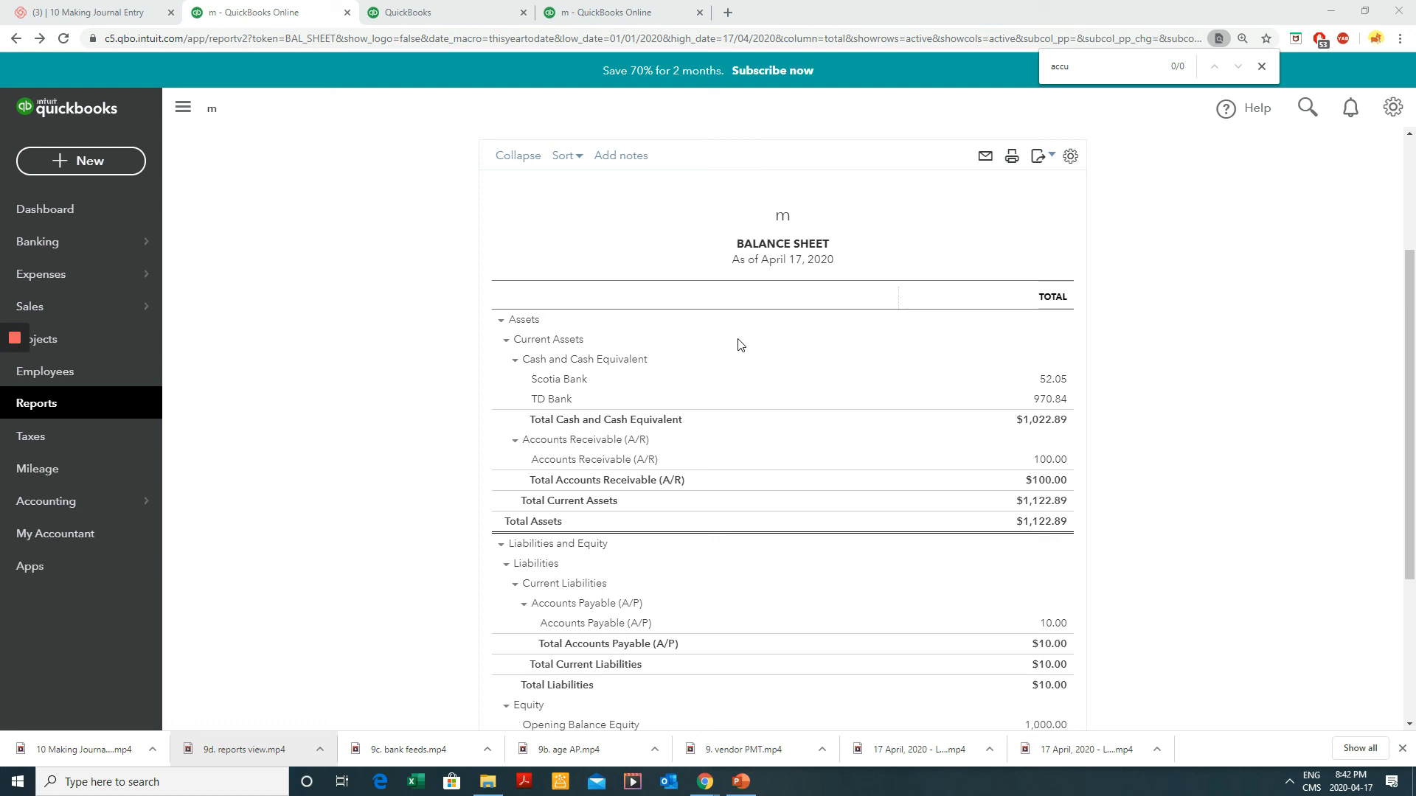
# - Check the Scotia Bank balance on the Balance Sheet and open the Reconcile tool for that account
pyautogui.moveTo(537, 379); pyautogui.dragTo(1065, 382)
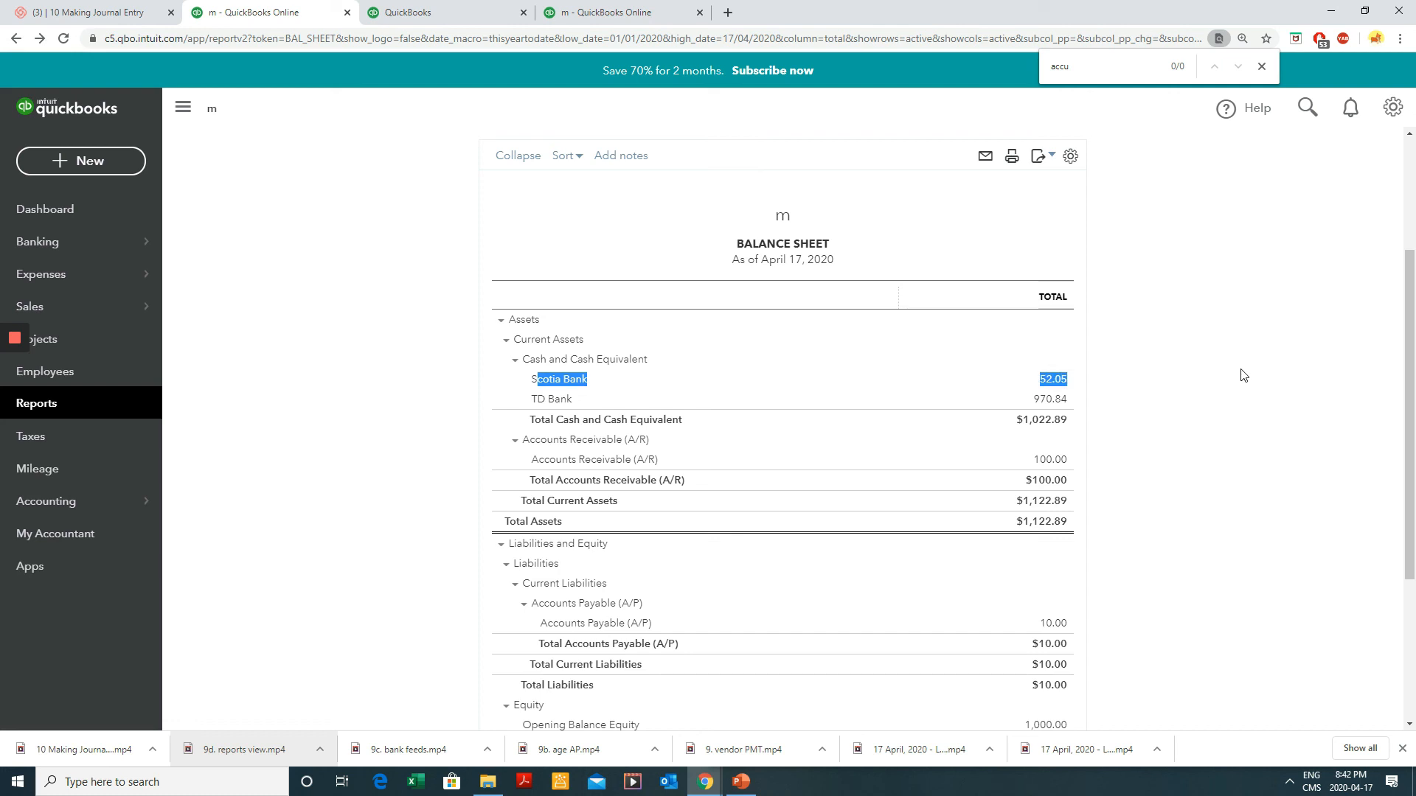
pyautogui.click(1156, 328)
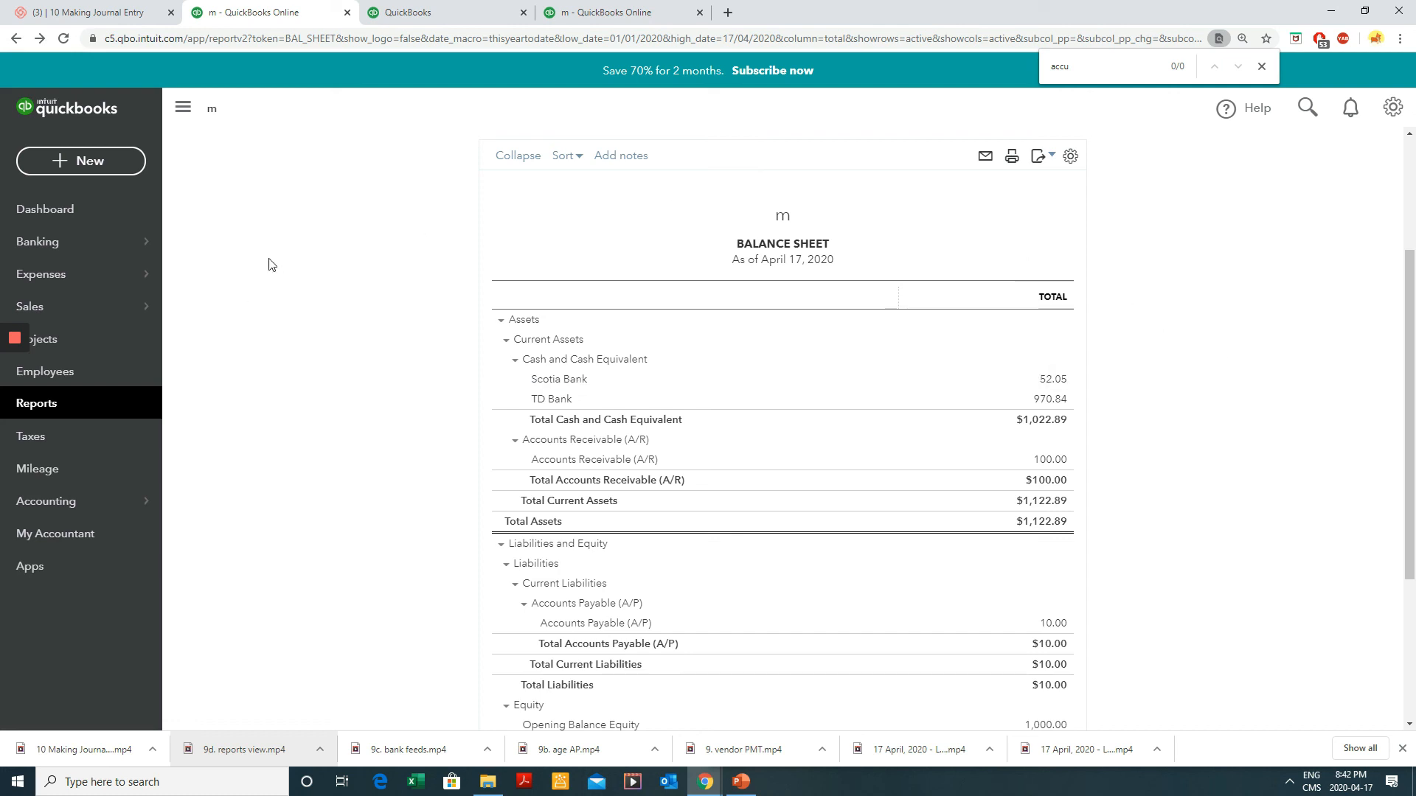
pyautogui.click(1392, 109)
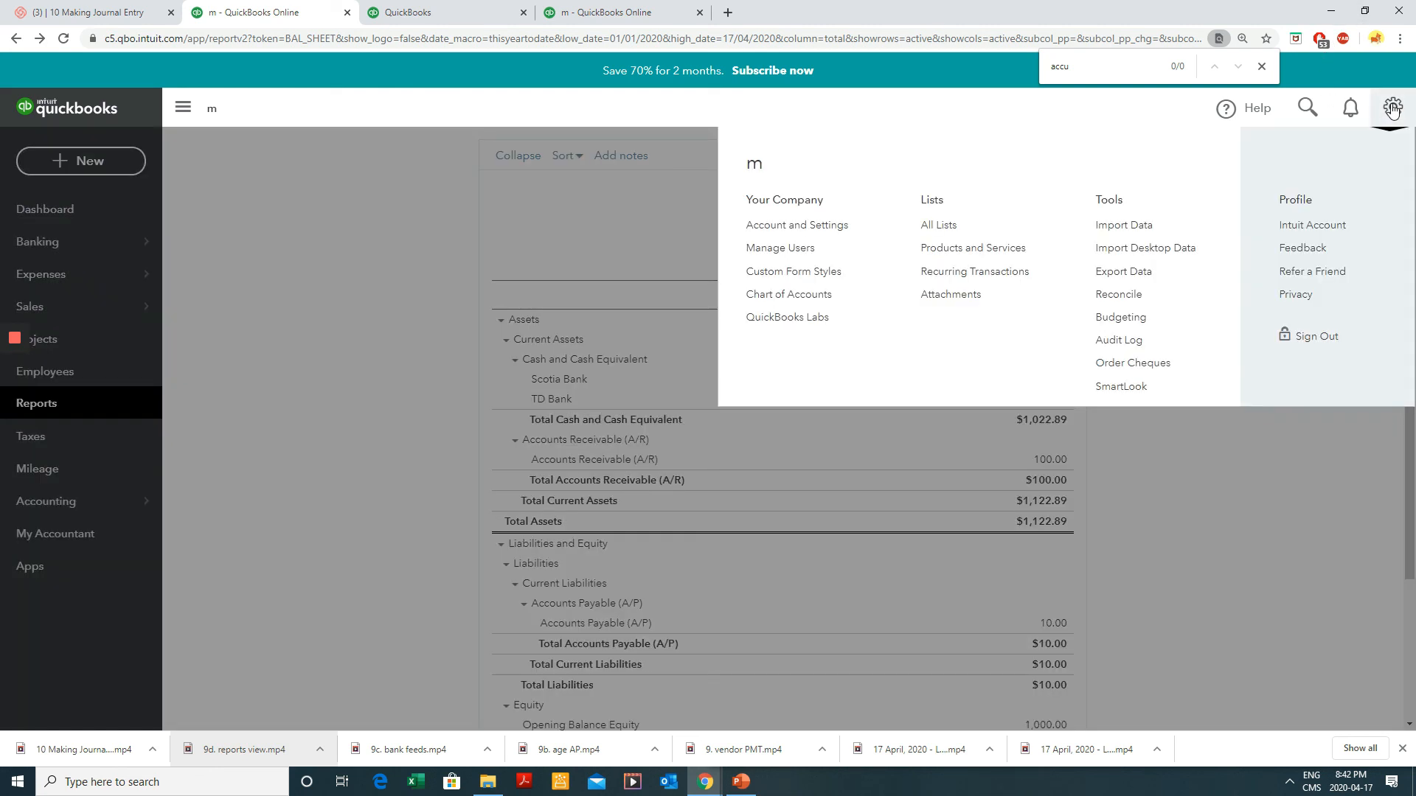
pyautogui.click(1136, 299)
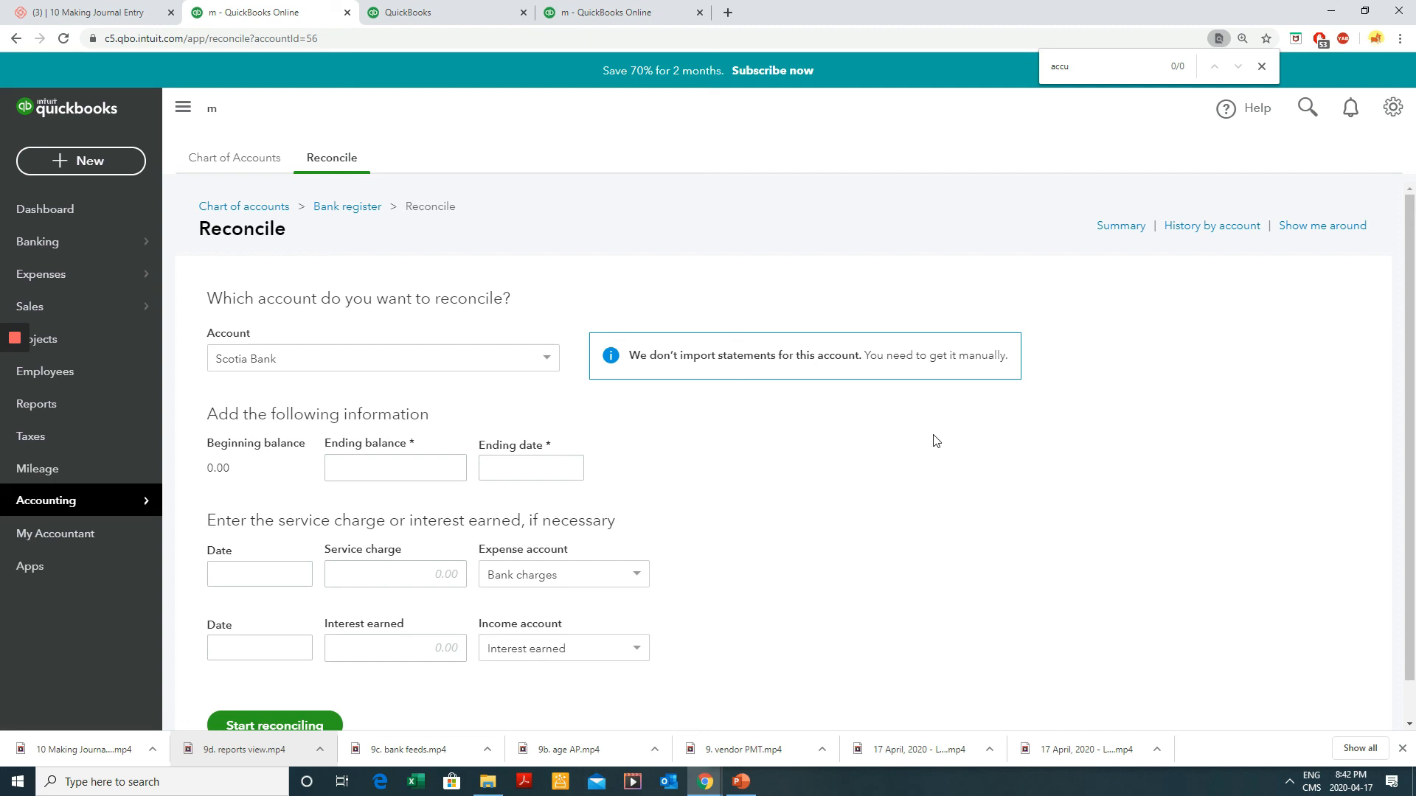
# - Start reconciling Scotia Bank with an ending balance of 52.05 and an ending date of 23/04/2020
pyautogui.click(402, 468)
pyautogui.write('52.05')
pyautogui.click(527, 468)
pyautogui.click(570, 467)
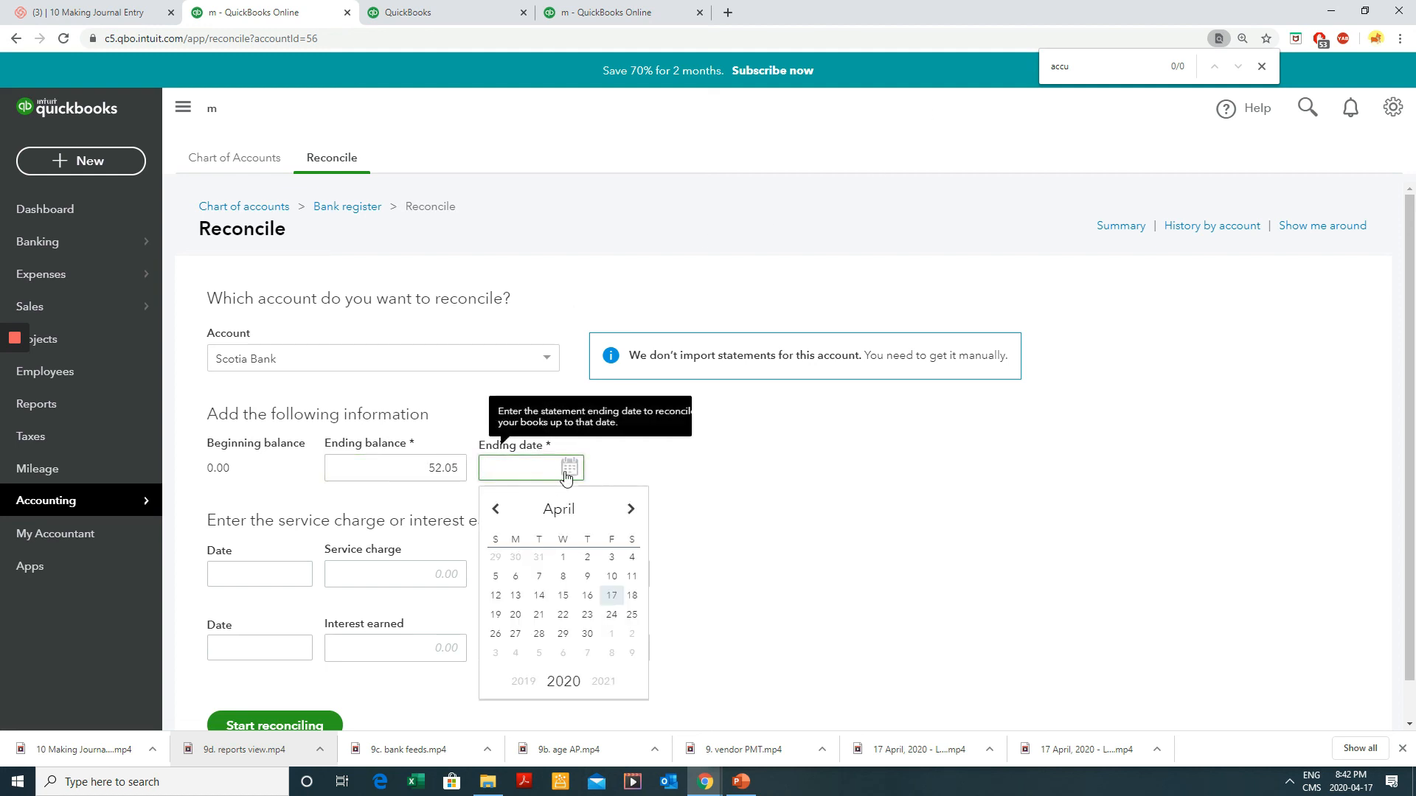
pyautogui.click(587, 618)
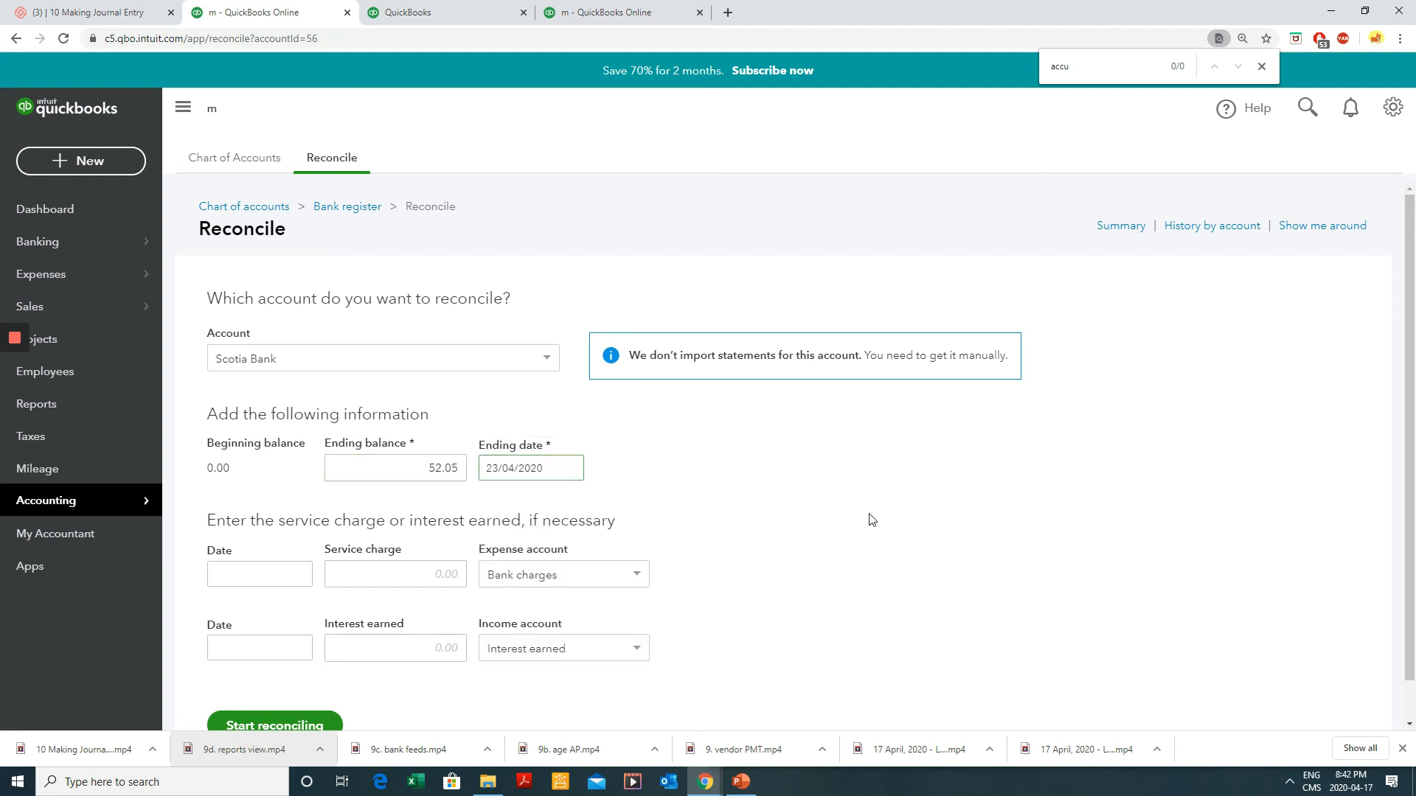
pyautogui.scroll(-1, 310, 573)
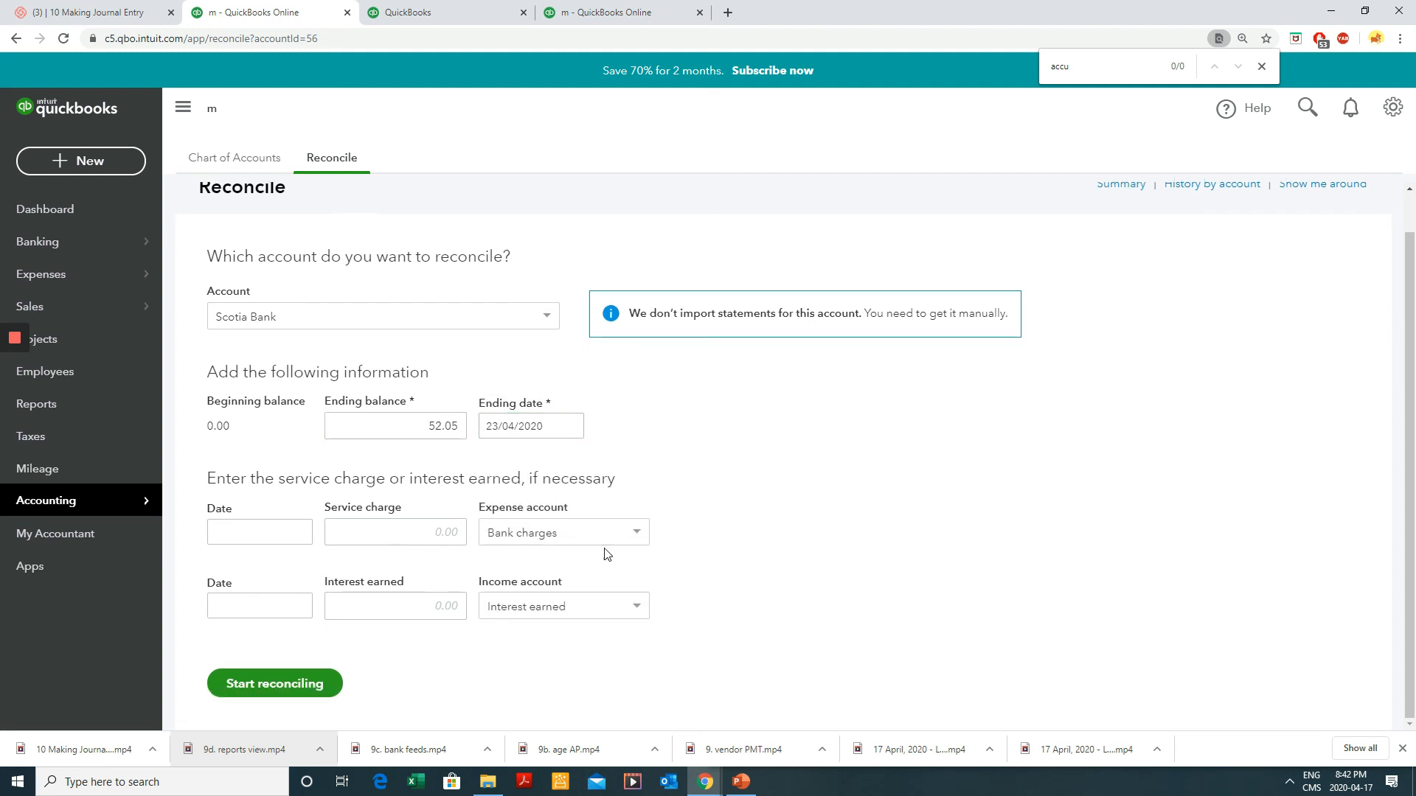
pyautogui.click(263, 683)
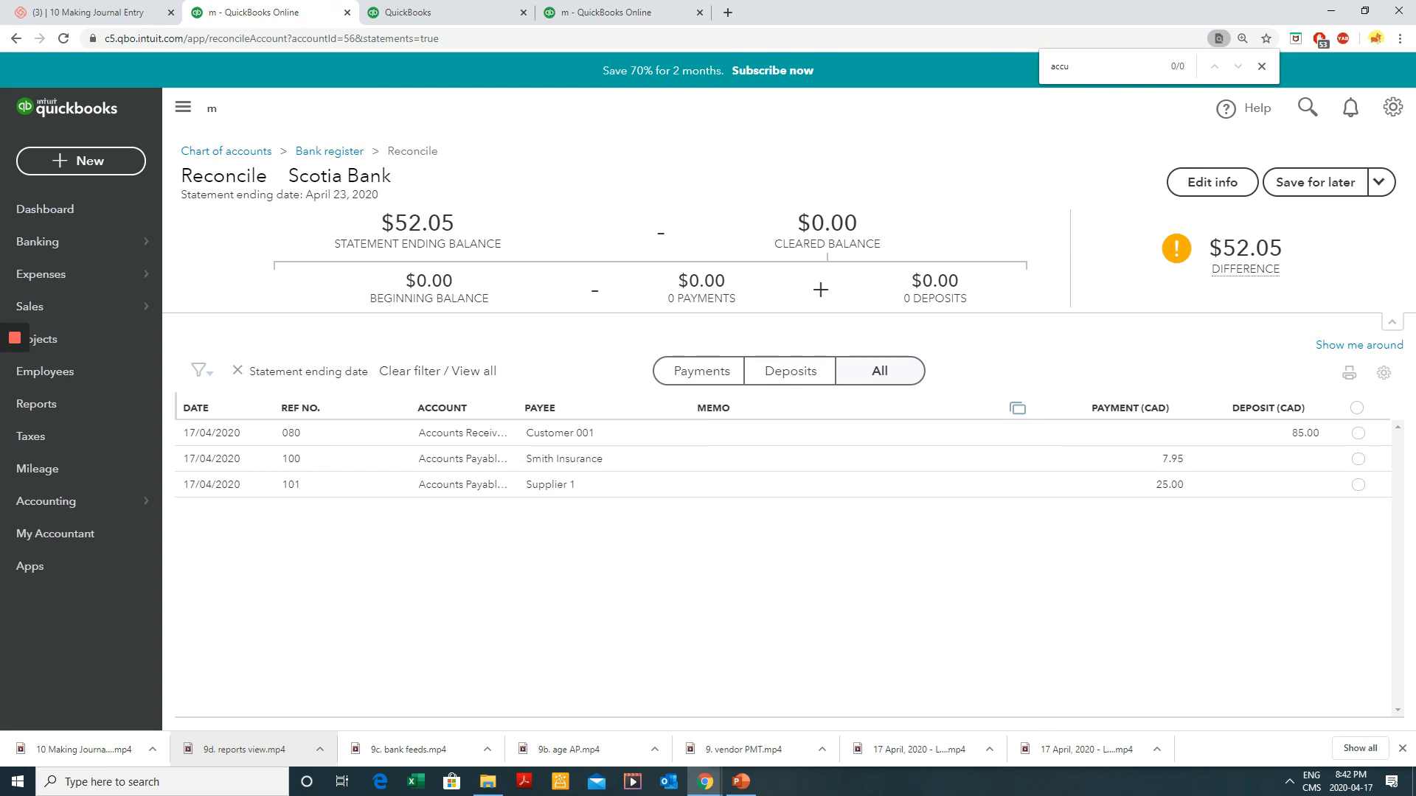
# - Mark the Customer 001 deposit and the Smith Insurance and Supplier 1 payments as cleared
pyautogui.click(1359, 433)
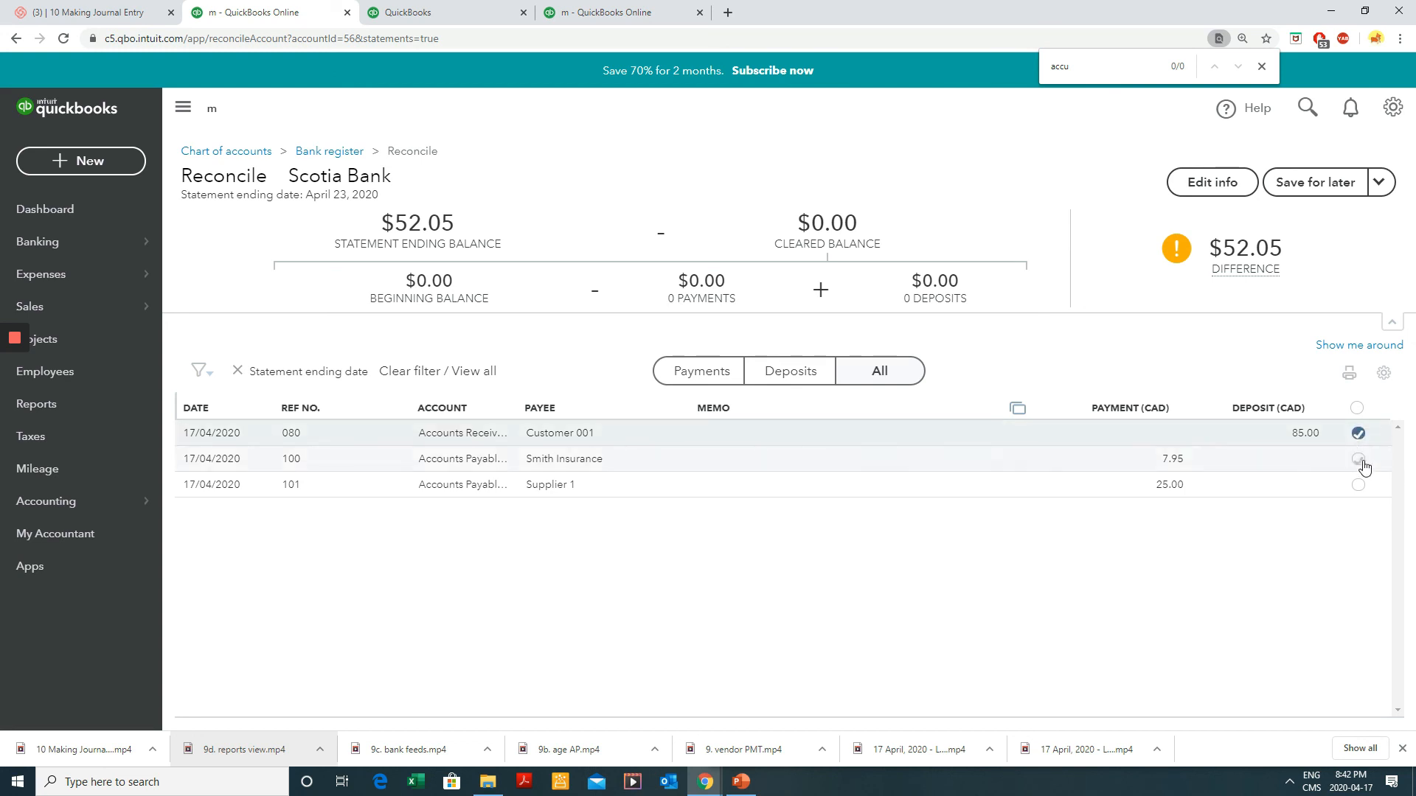
pyautogui.click(1358, 458)
pyautogui.click(1364, 484)
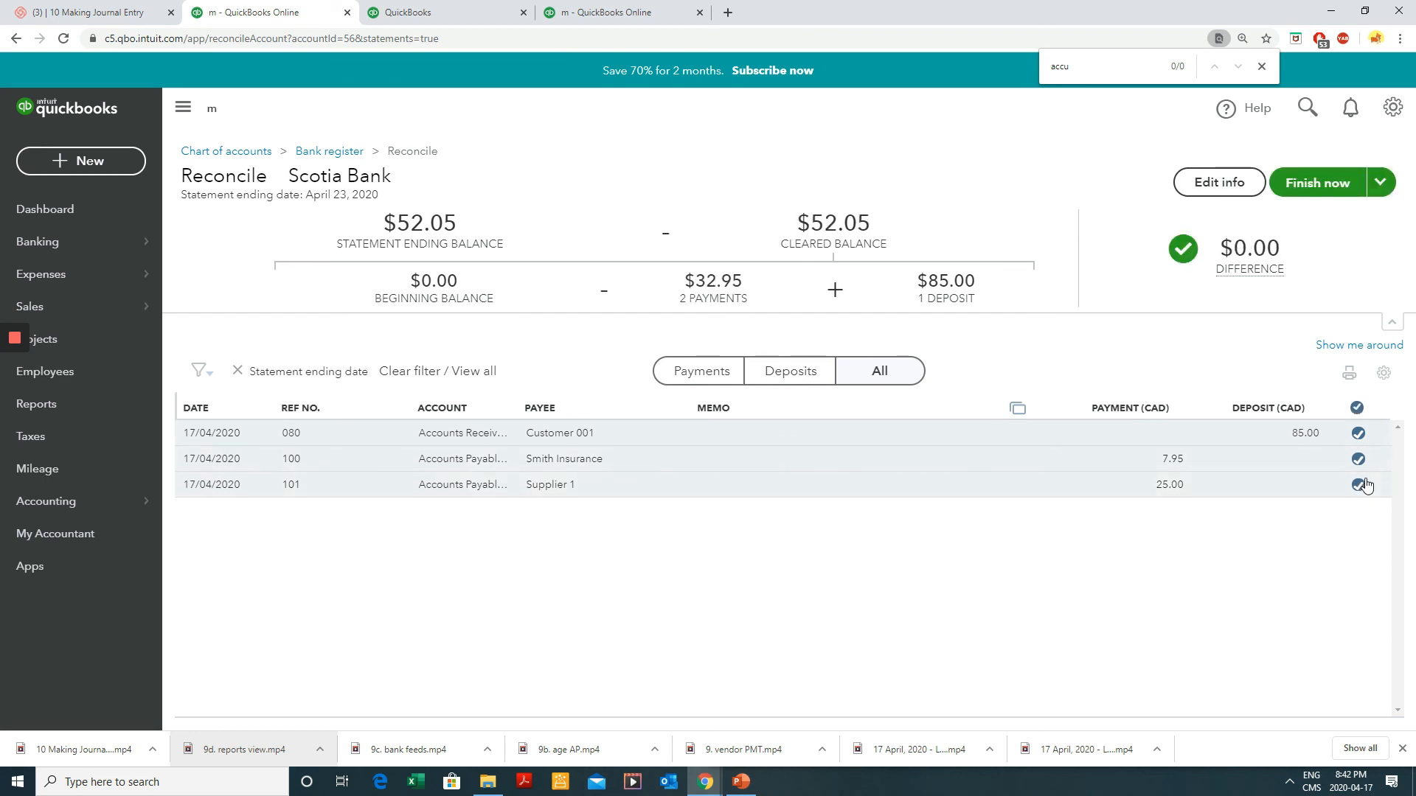
# - Unmark and re-mark the Supplier 1 and Smith Insurance payments to check their effect on the reconciliation difference
pyautogui.click(1360, 485)
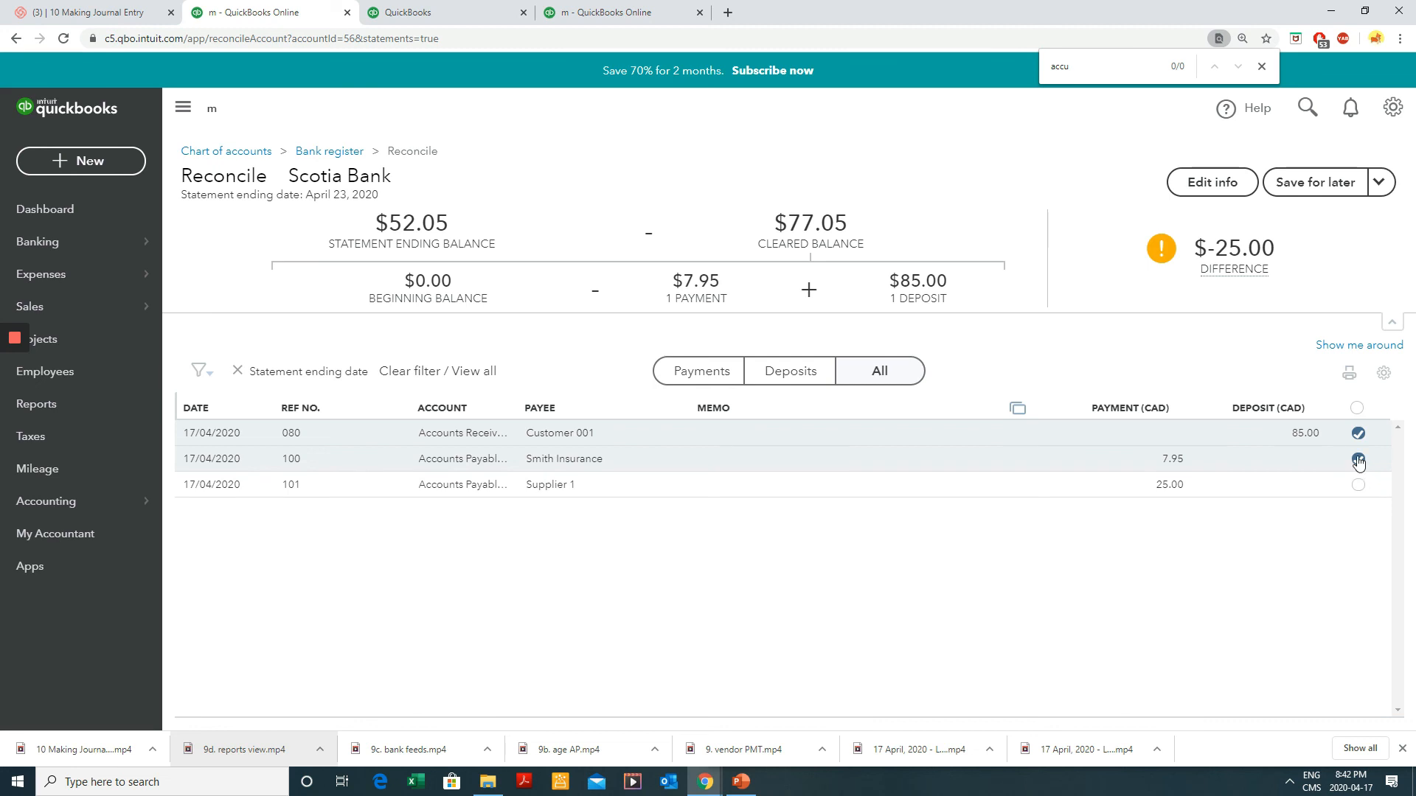
pyautogui.click(1359, 459)
pyautogui.click(1359, 459)
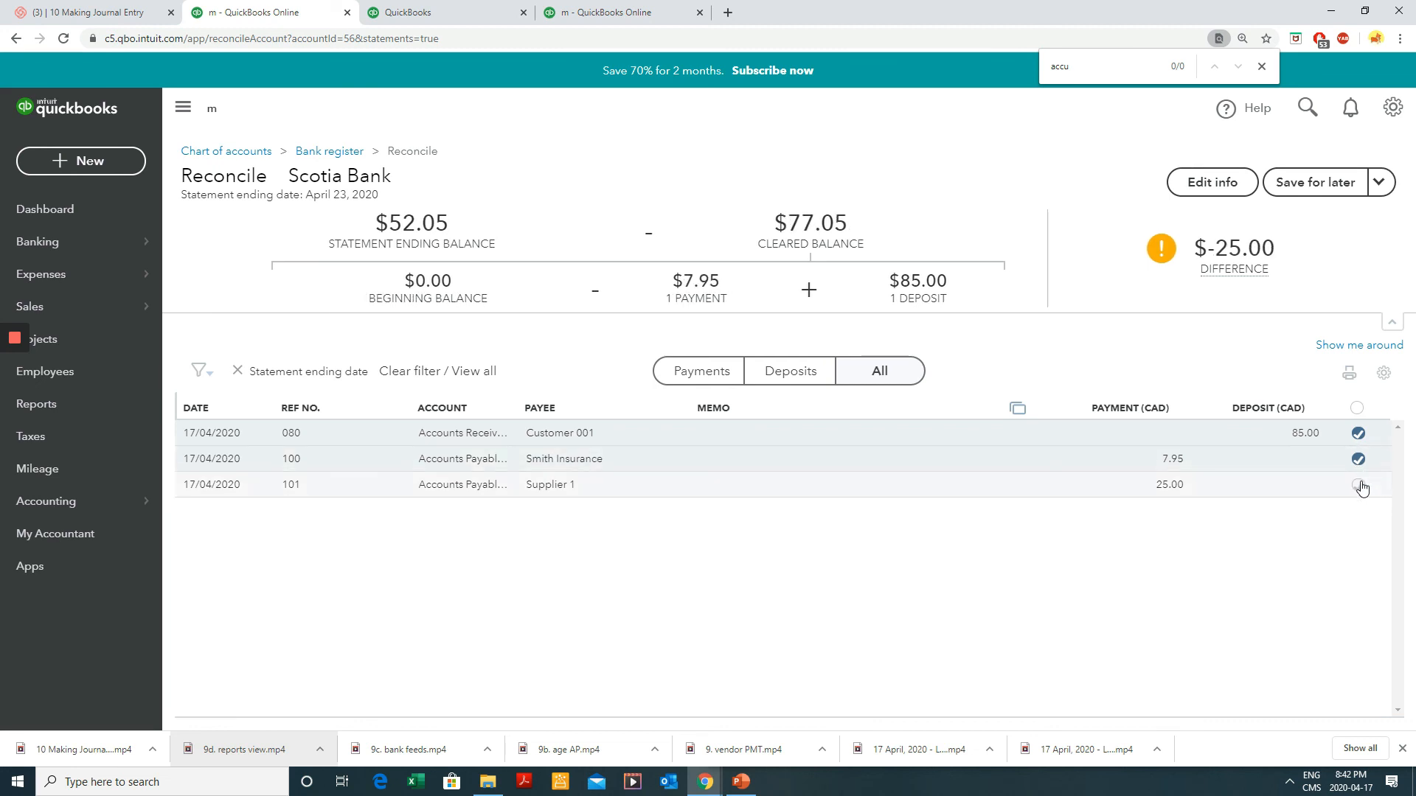
pyautogui.click(1359, 484)
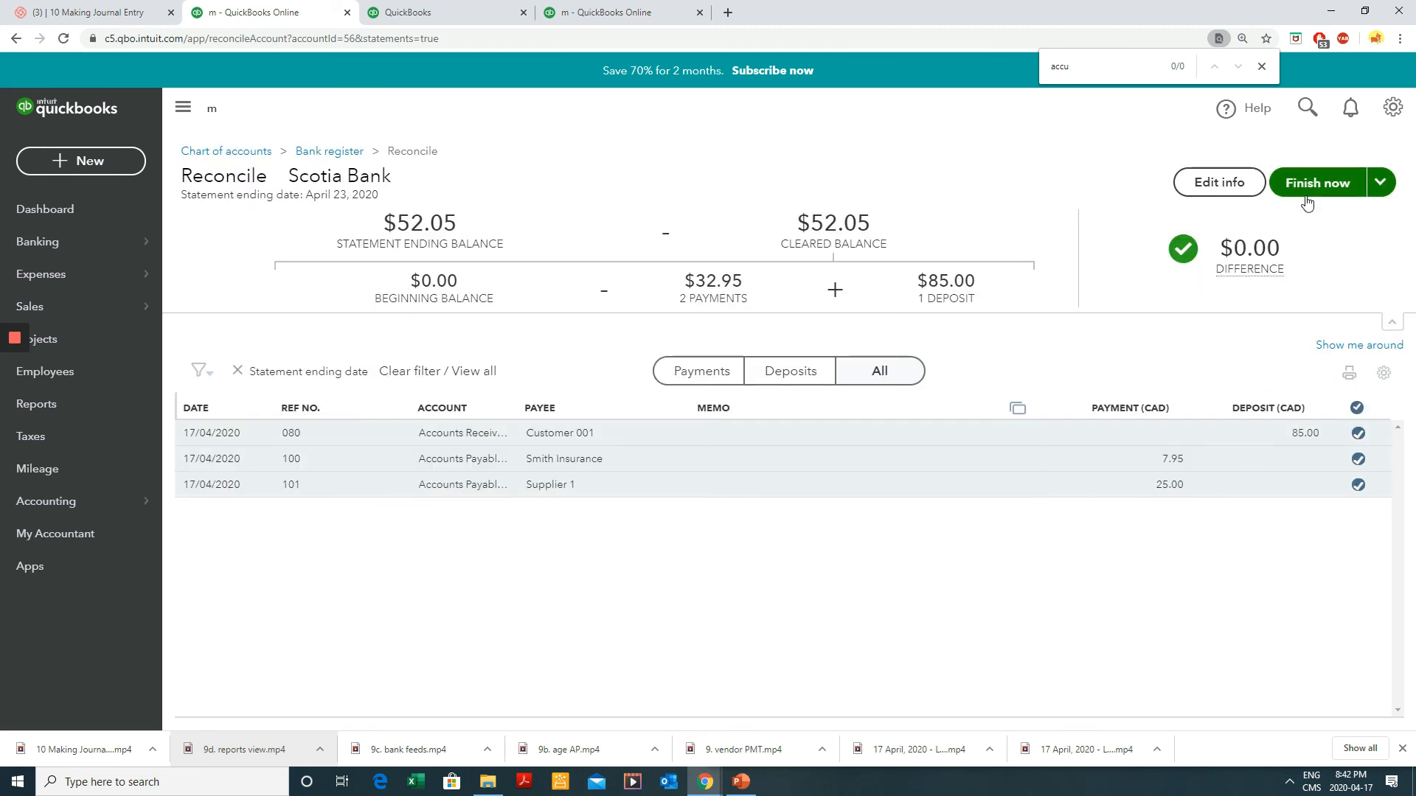
pyautogui.click(1356, 488)
pyautogui.moveTo(1262, 251); pyautogui.dragTo(1183, 253)
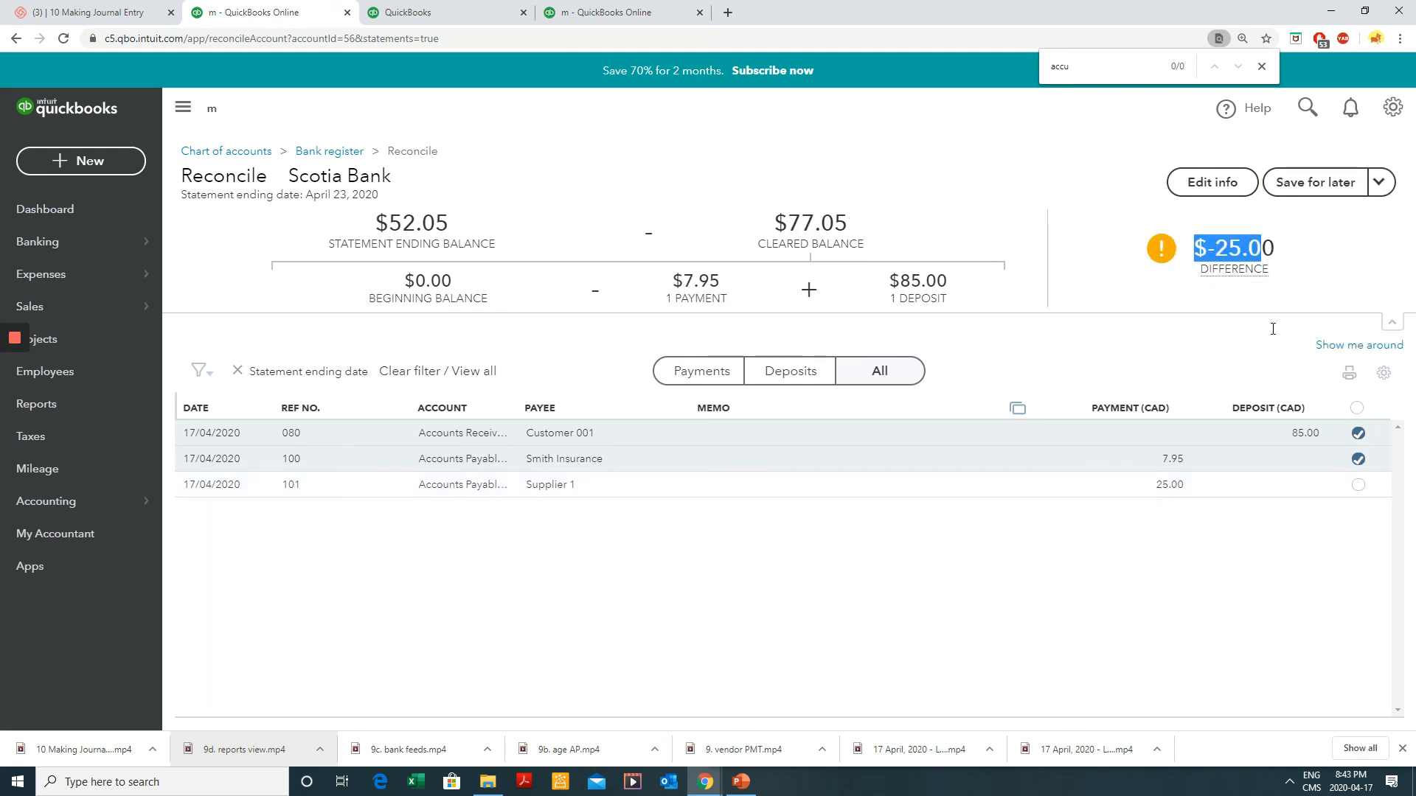
pyautogui.click(1357, 482)
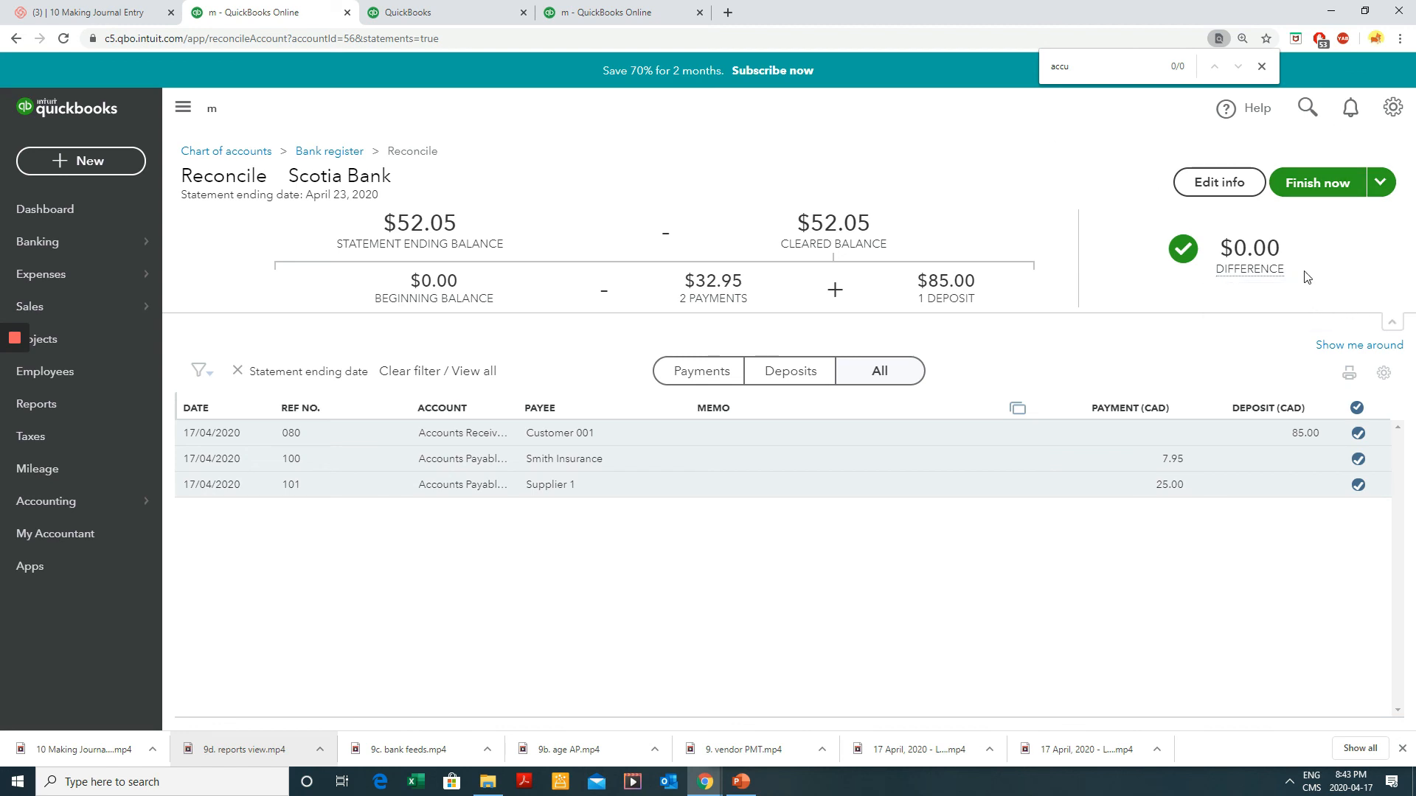
# - Finish the Scotia Bank reconciliation without attaching a statement
pyautogui.moveTo(1185, 260)
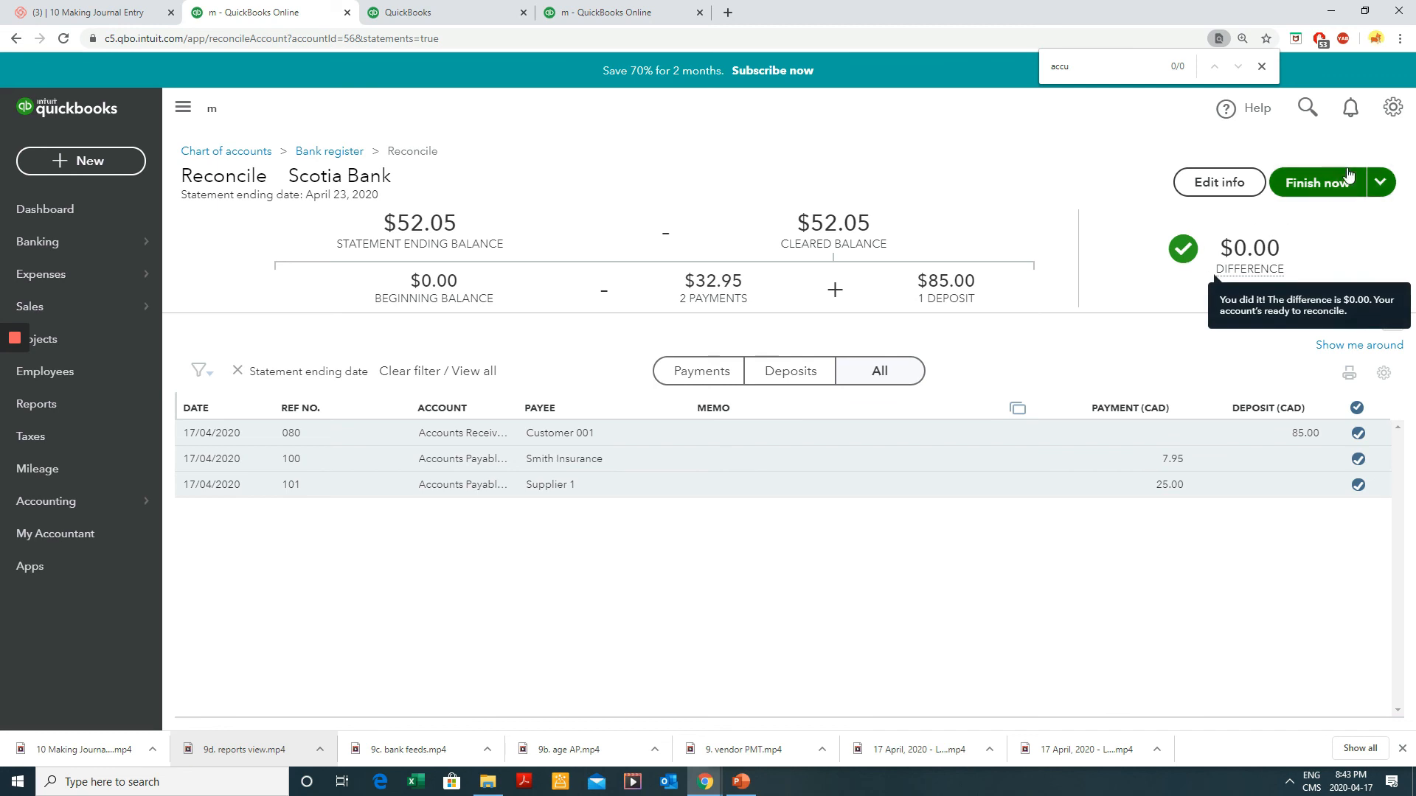
pyautogui.click(1385, 190)
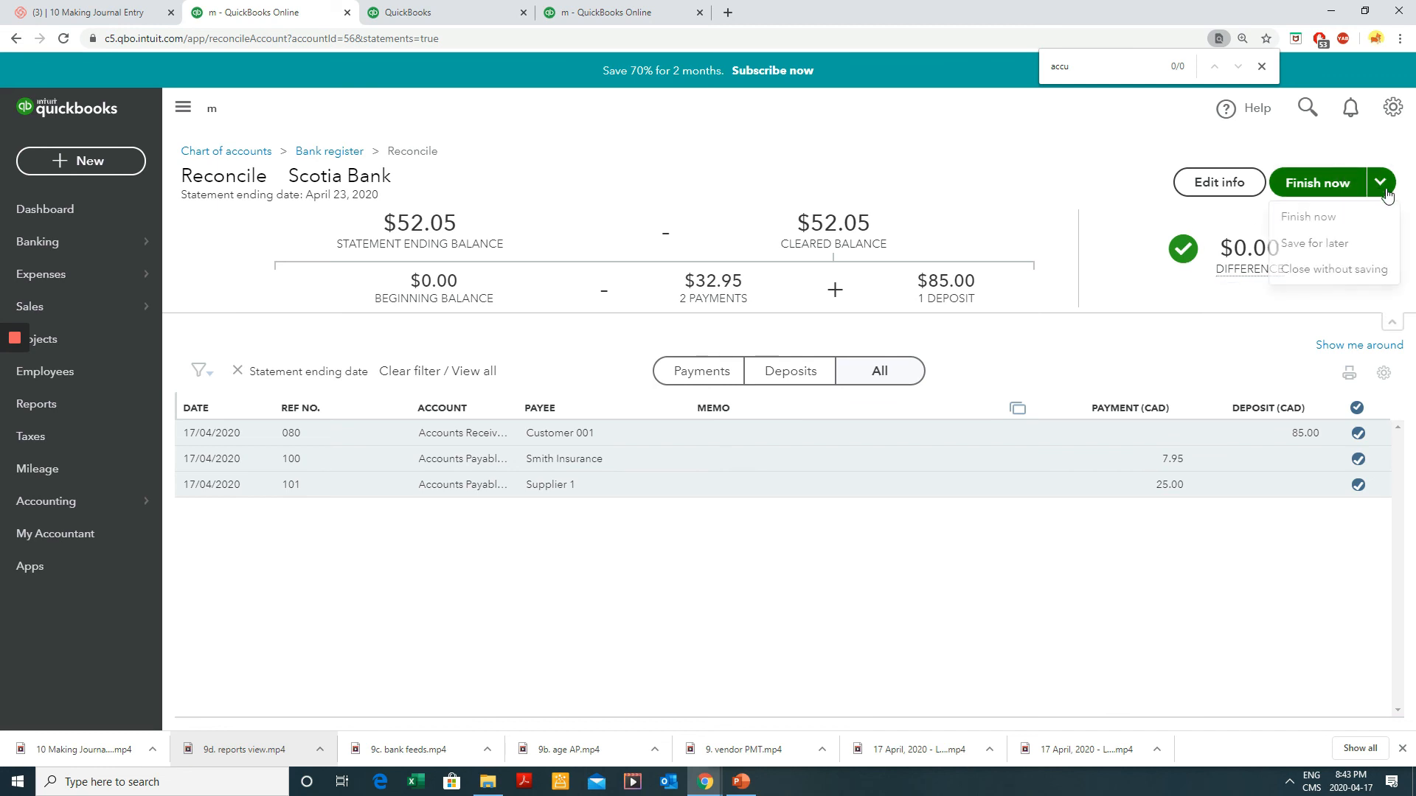
pyautogui.click(1332, 215)
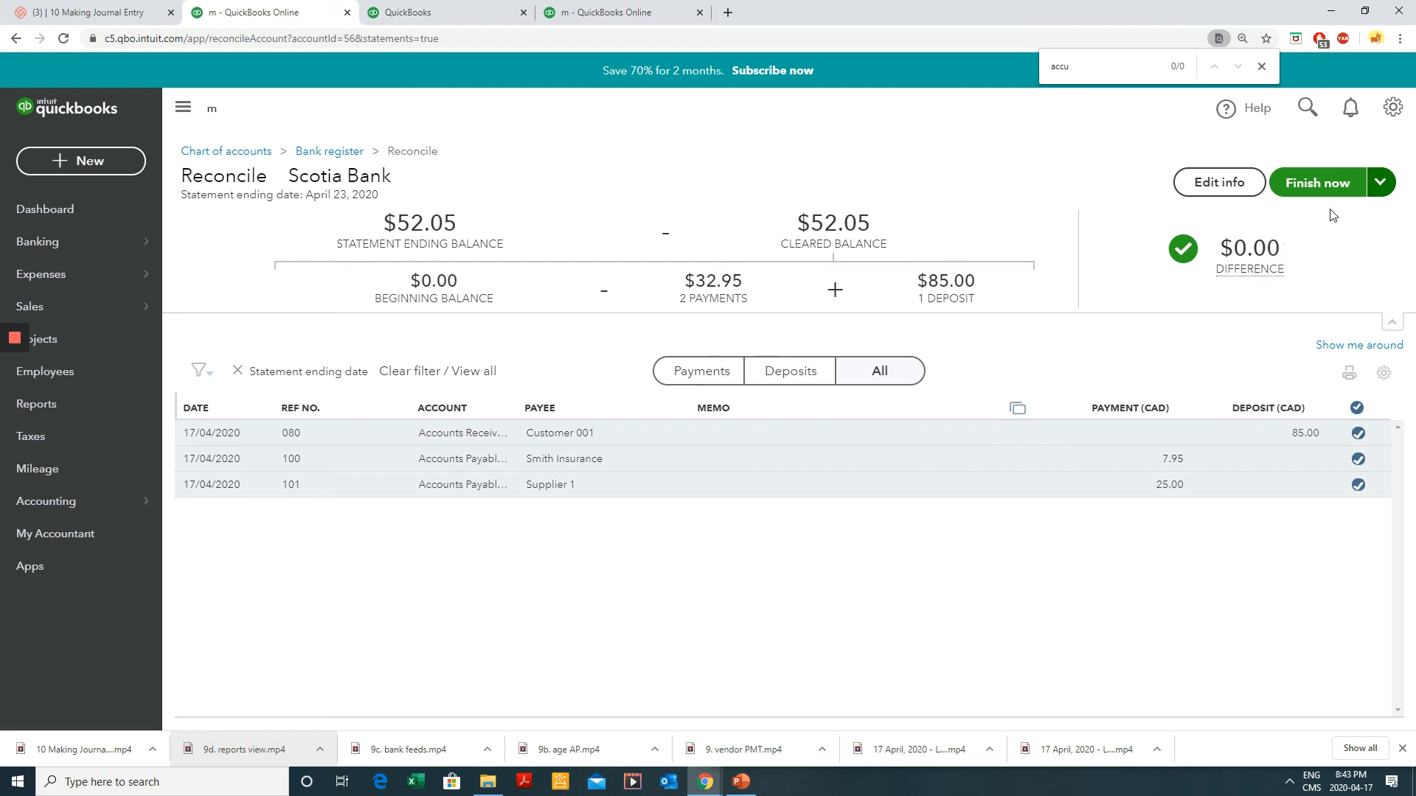
pyautogui.click(1326, 183)
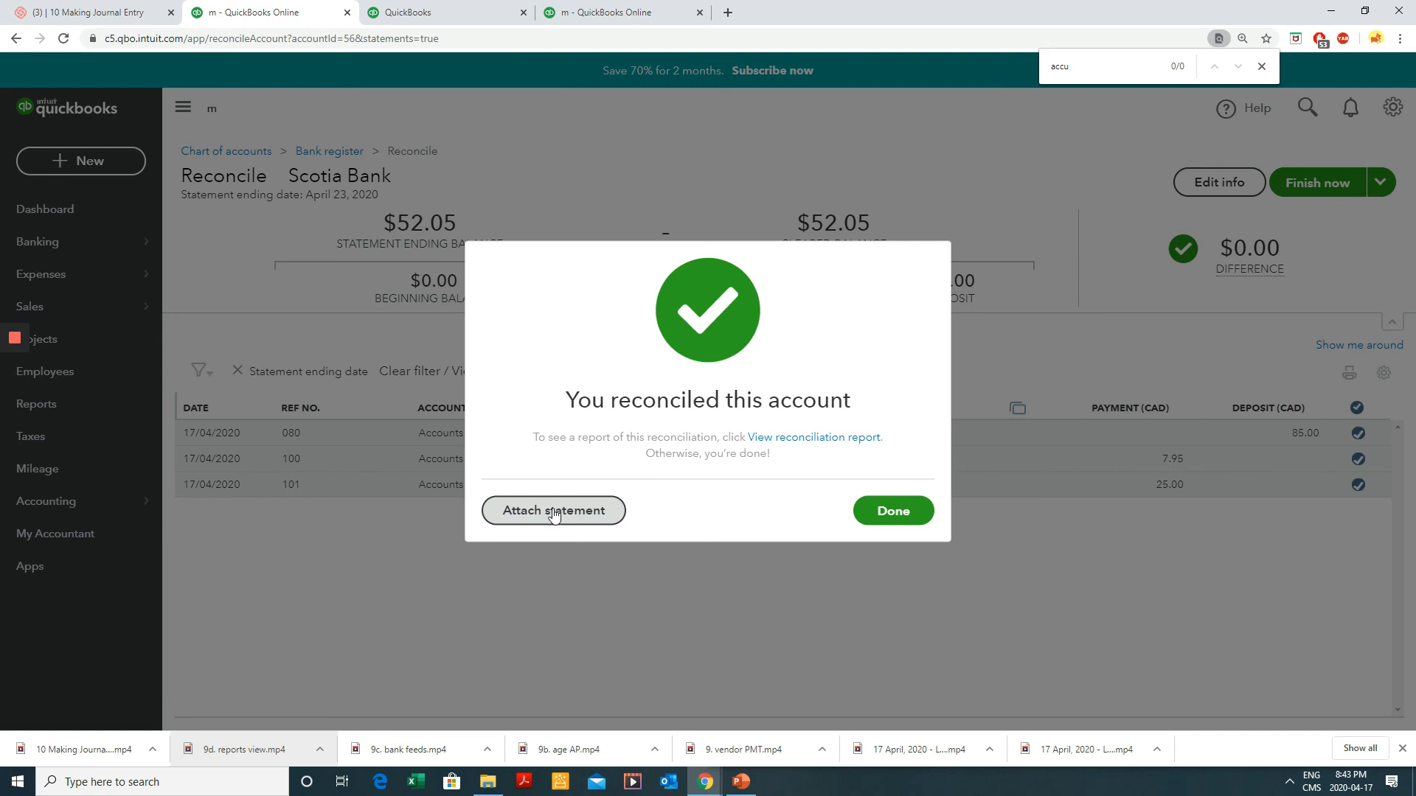
pyautogui.click(888, 516)
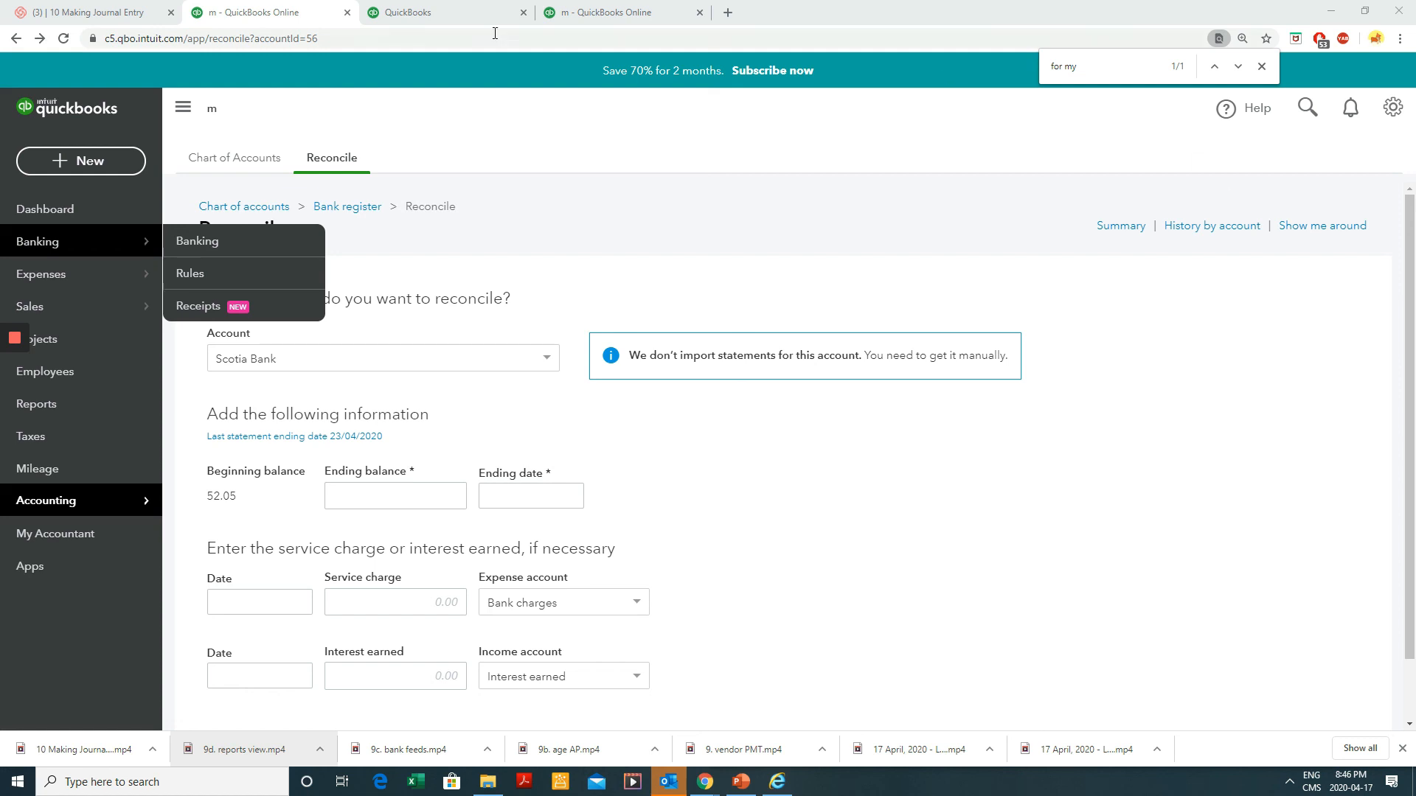
# - Open Reconciliation Reports from the accountant section of the standard reports
pyautogui.click(86, 414)
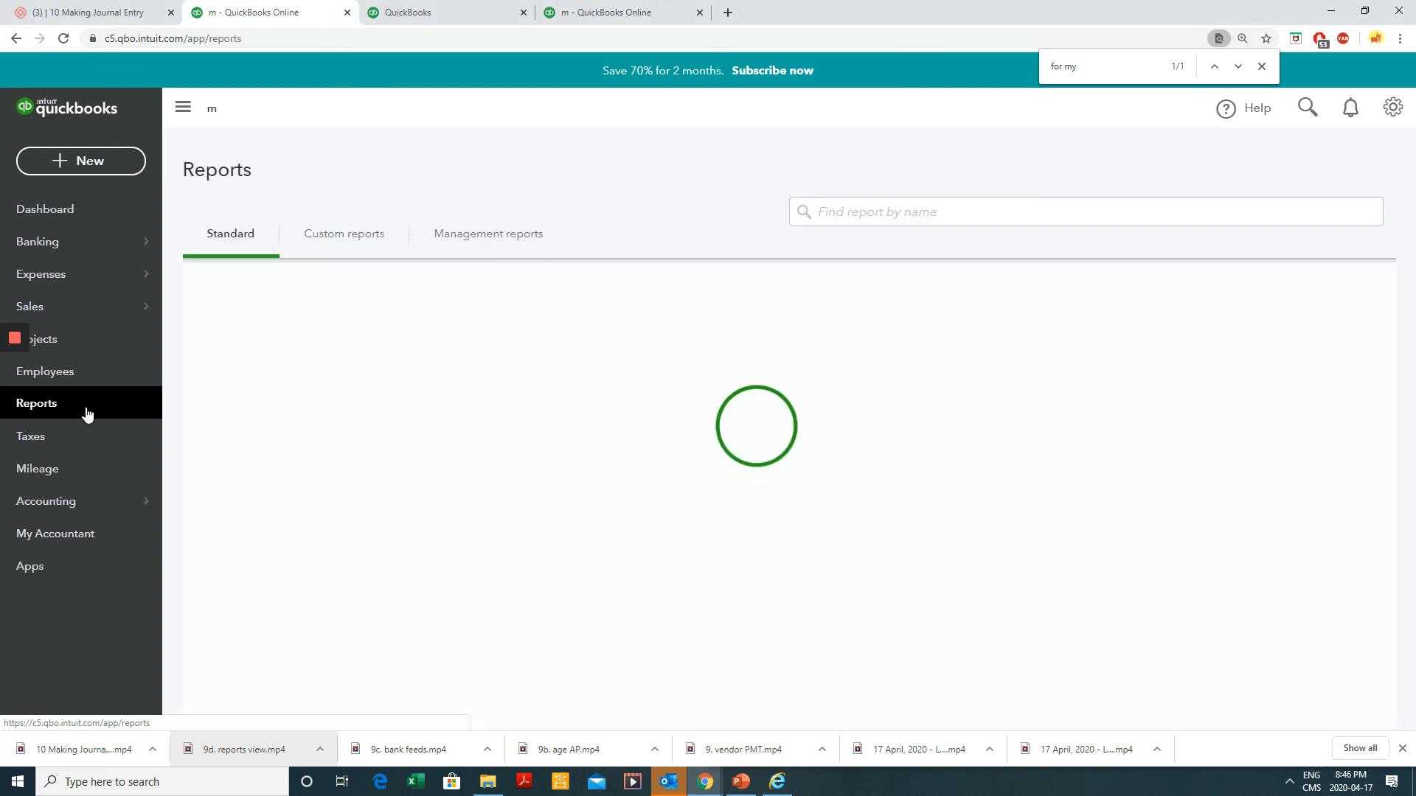
pyautogui.scroll(-15, 225, 391)
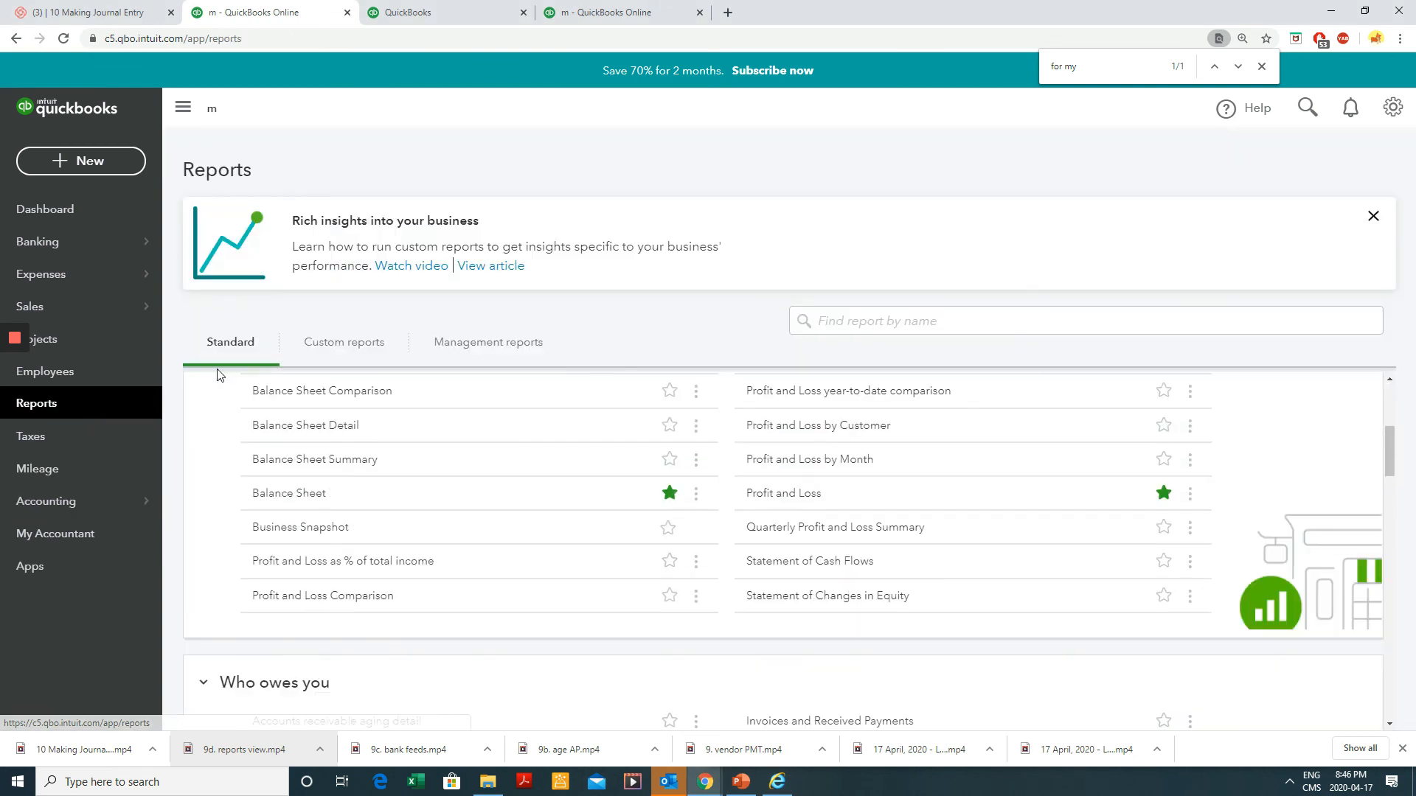
pyautogui.scroll(-12, 259, 475)
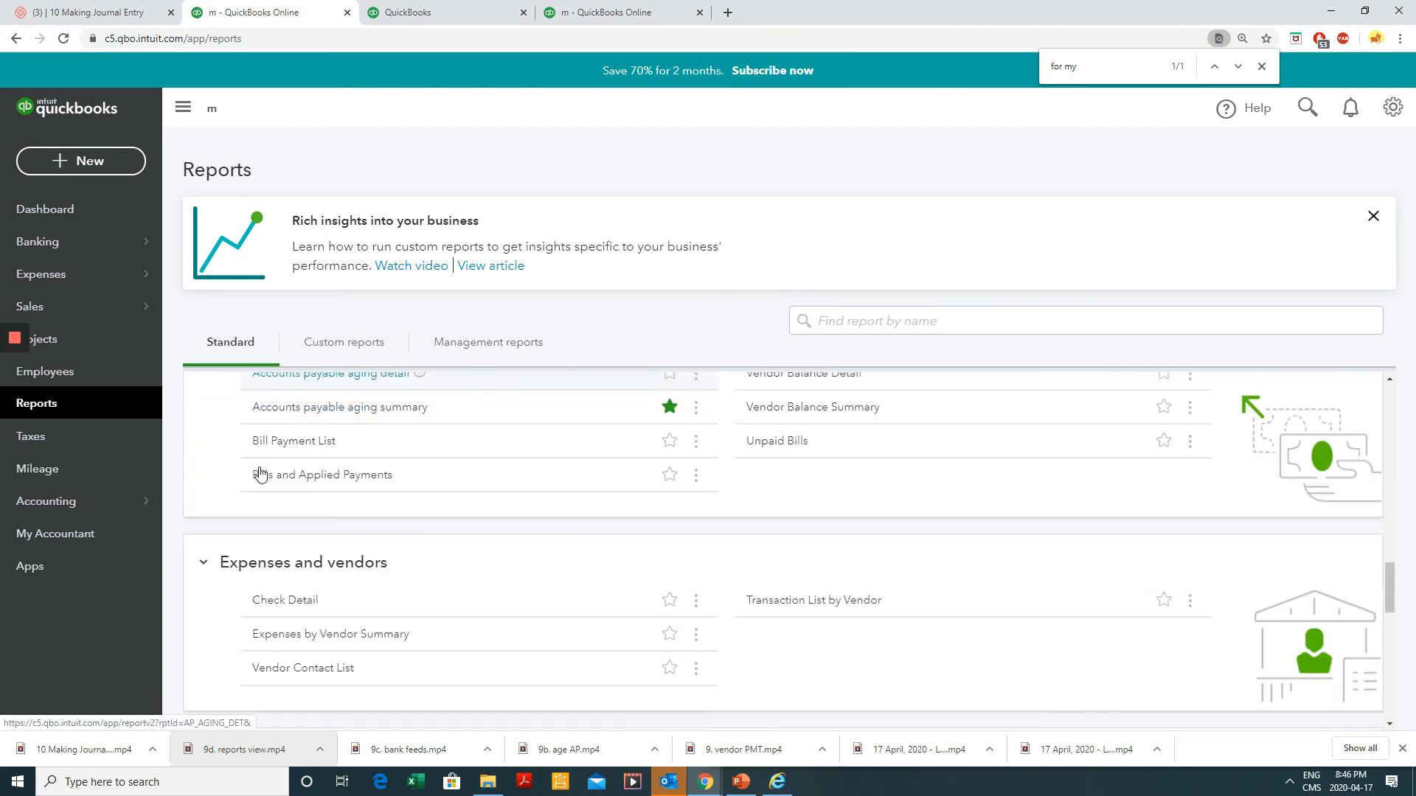
pyautogui.scroll(3, 268, 463)
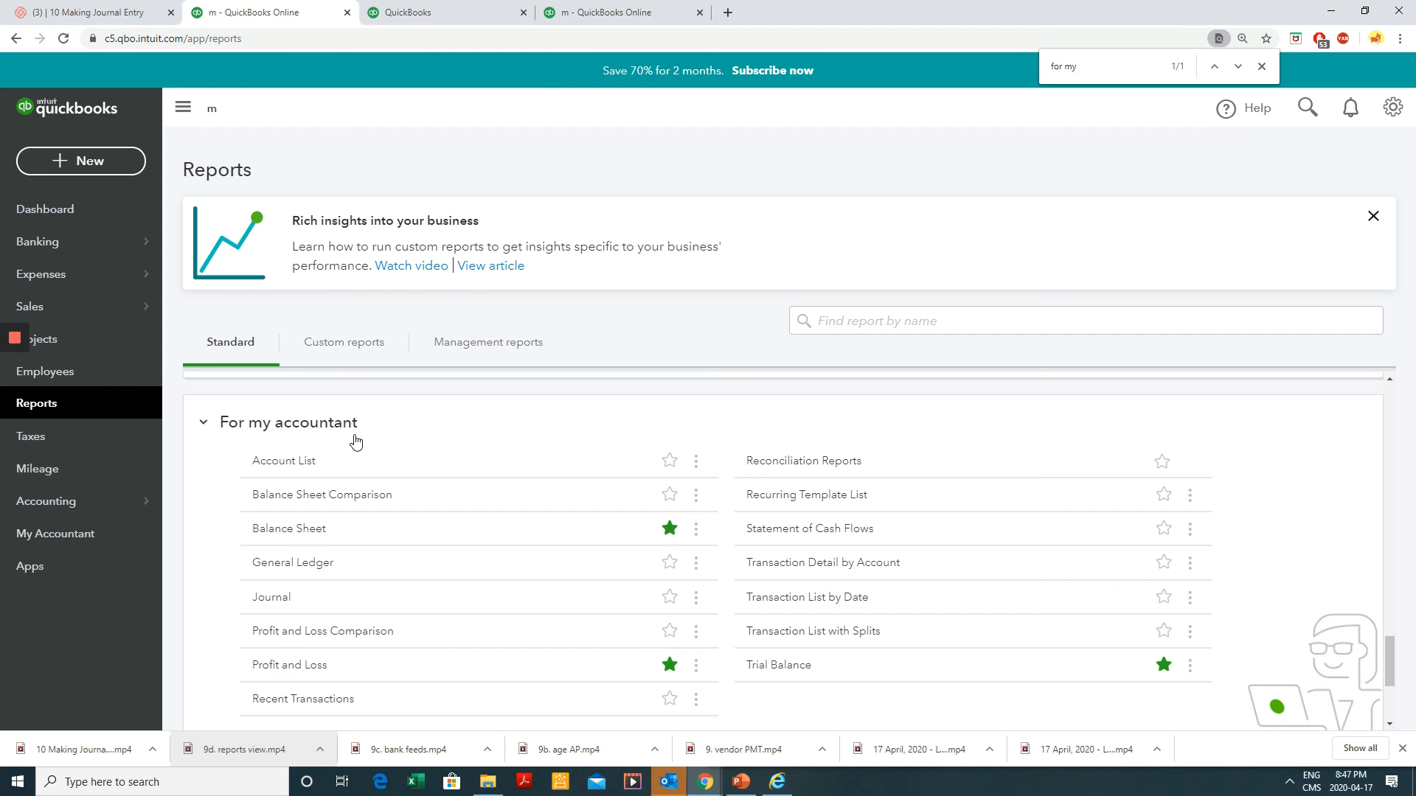
pyautogui.click(846, 469)
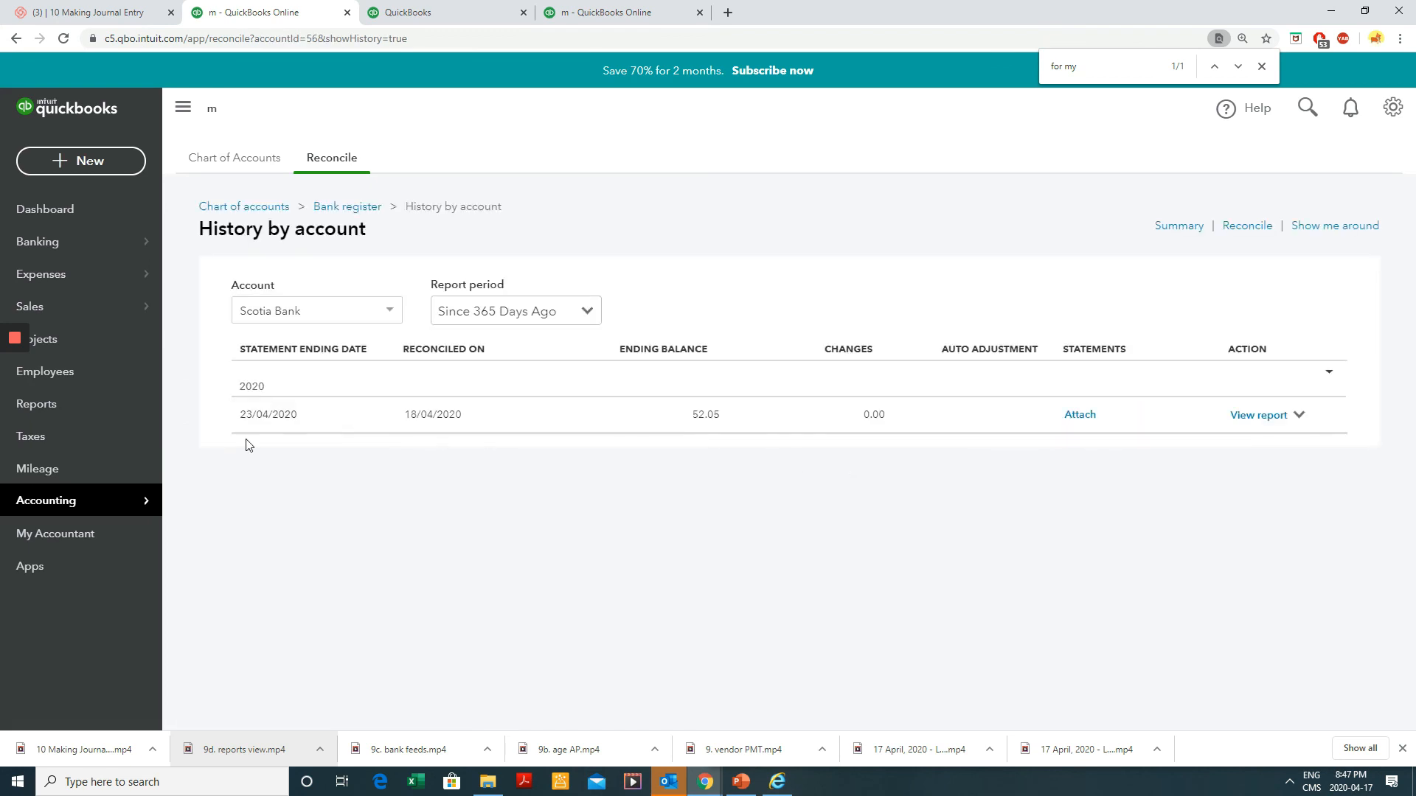
# - View the Scotia Bank reconciliation report for 23/04/2020 and review its summary, cleared payments and deposits
pyautogui.click(1298, 416)
pyautogui.click(1274, 417)
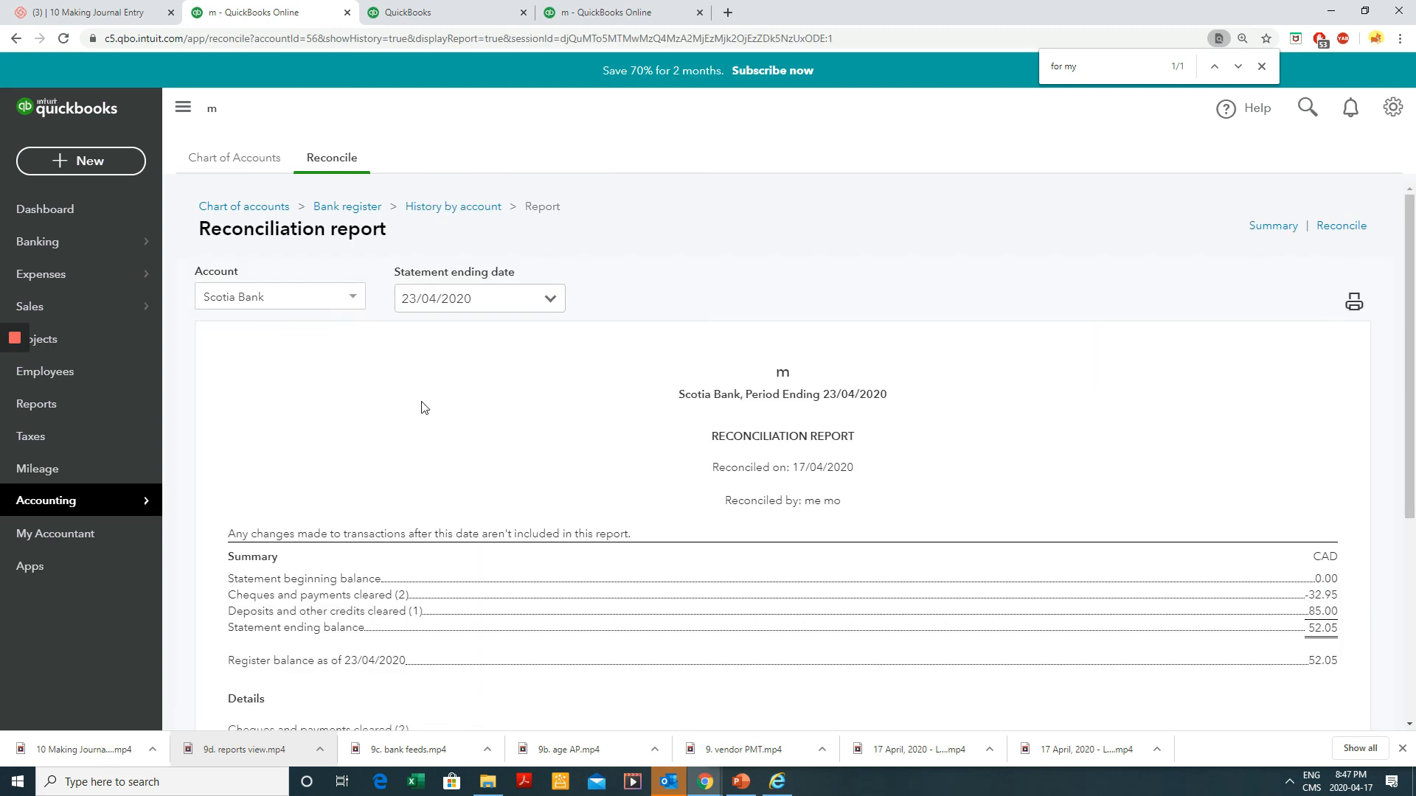
pyautogui.scroll(-5, 821, 381)
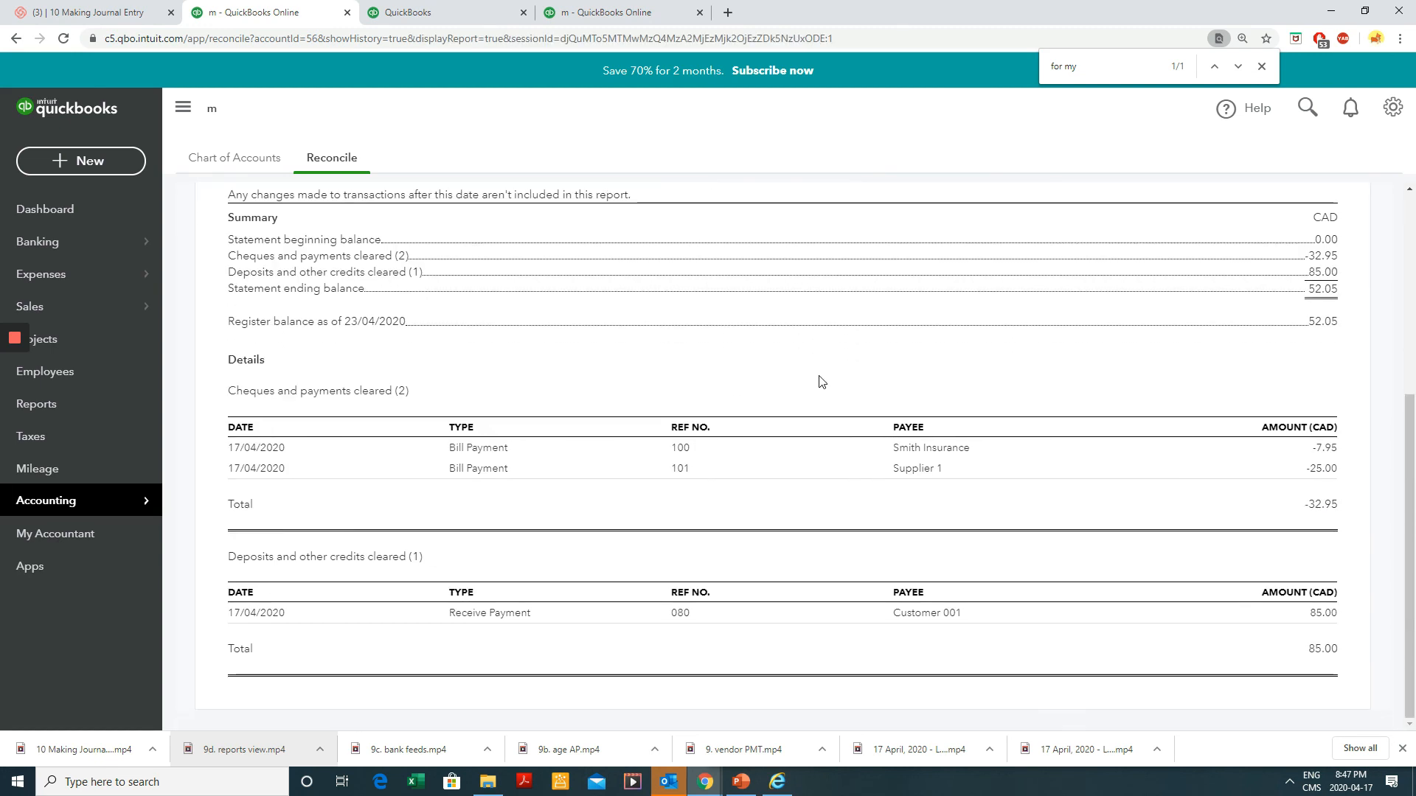
pyautogui.scroll(5, 829, 382)
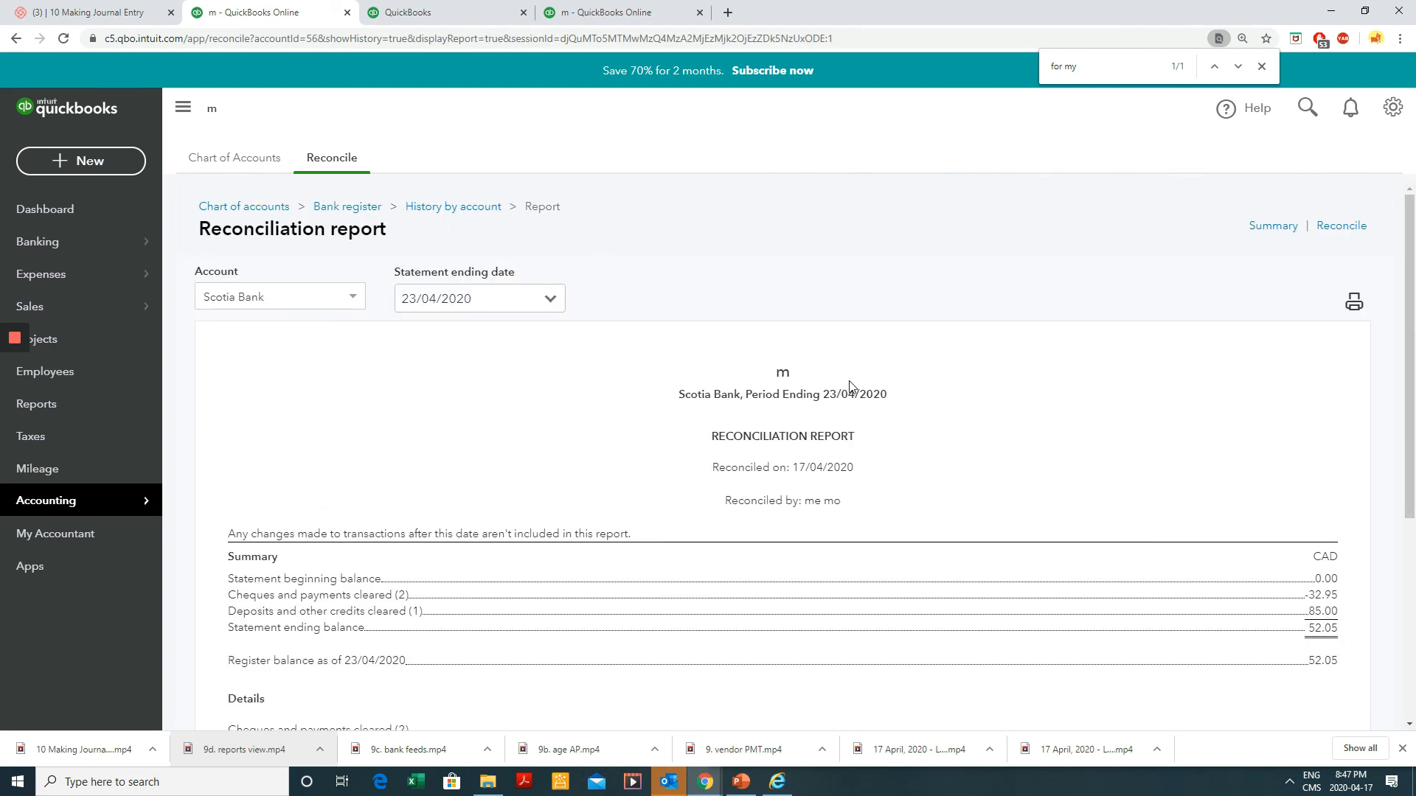
pyautogui.scroll(-5, 851, 383)
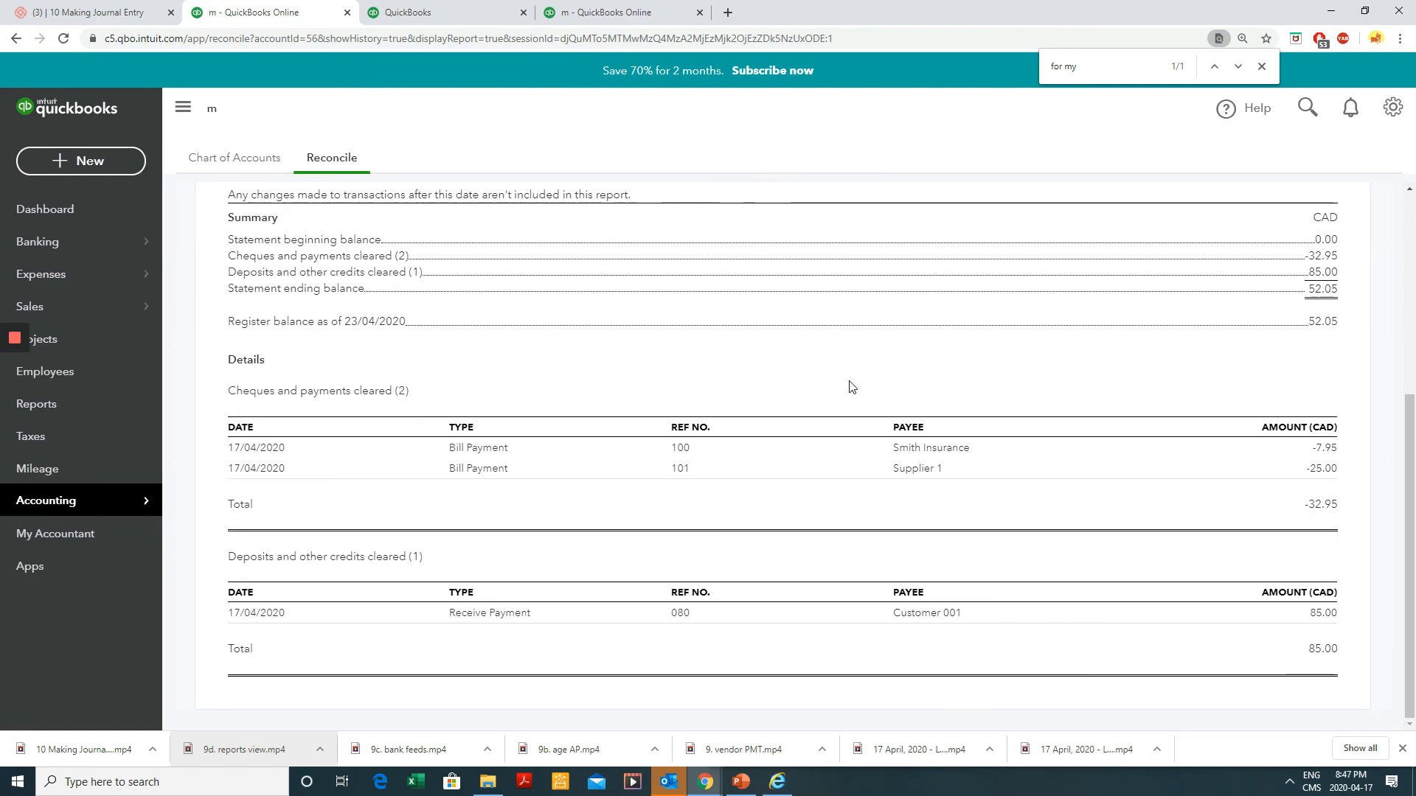